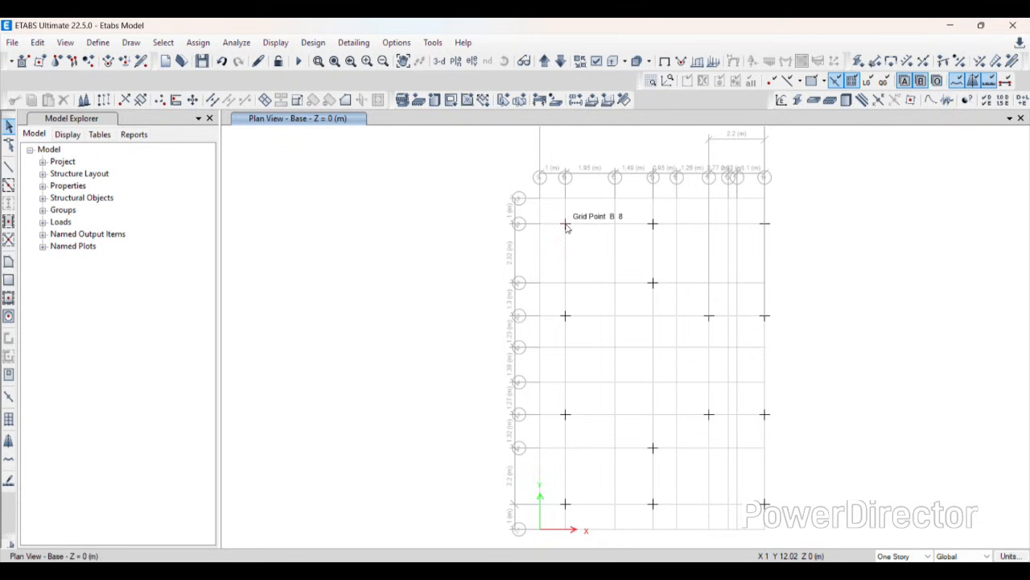
Inspect the assignments of the base joint at grid point B-8, including its restraints, and clear the selection
left_click(565, 224)
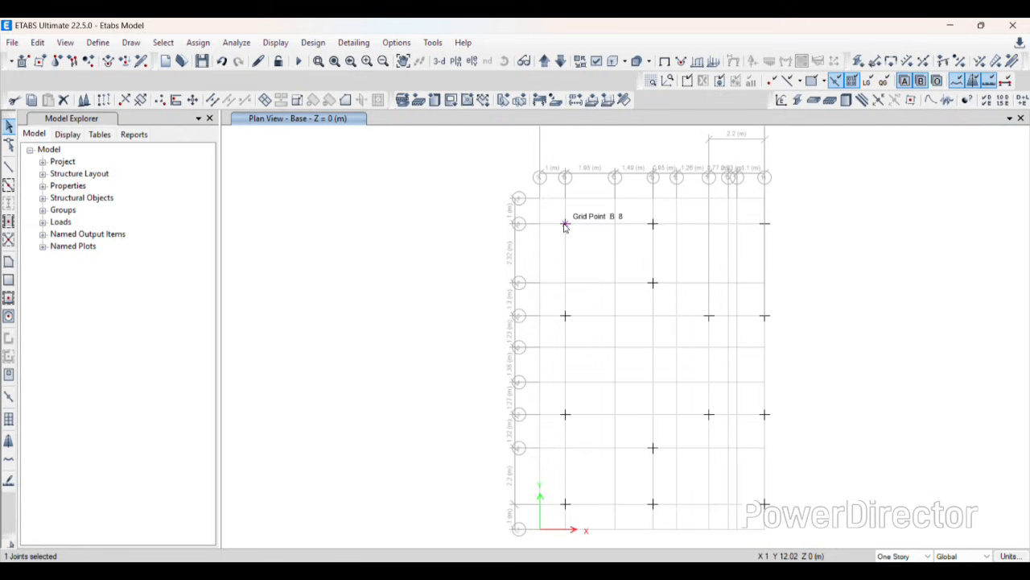
right_click(564, 225)
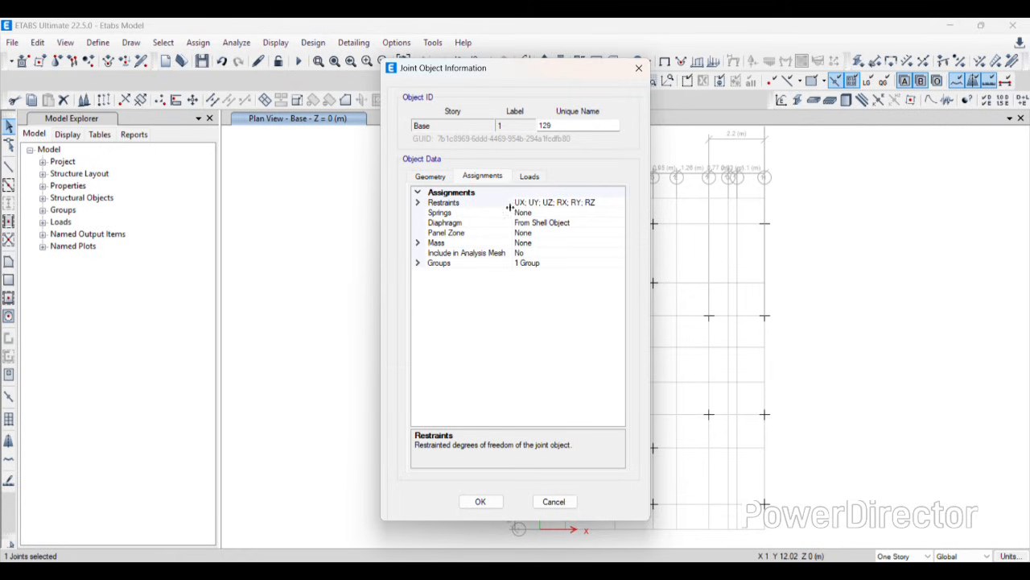
left_click(639, 68)
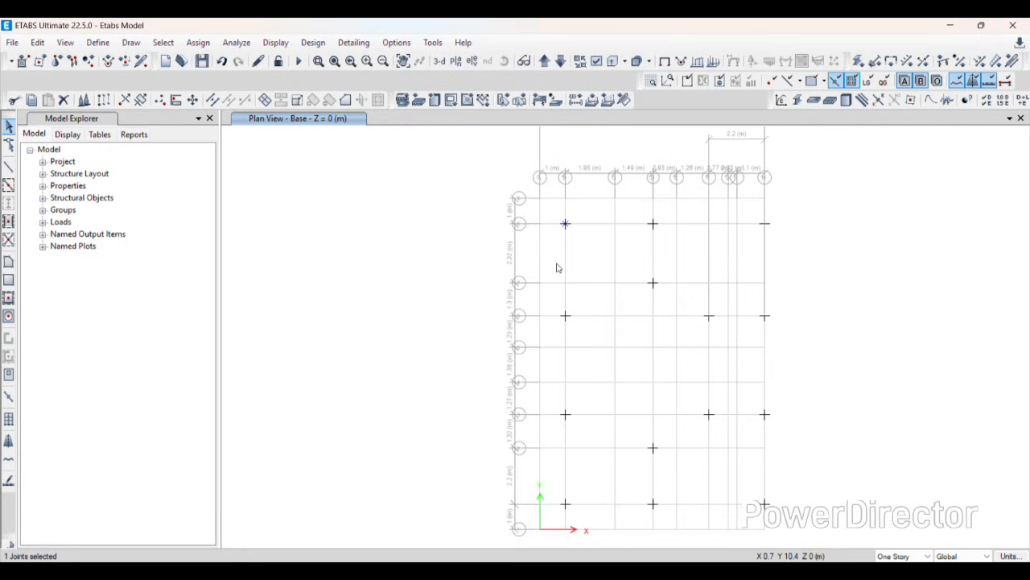
key("Escape")
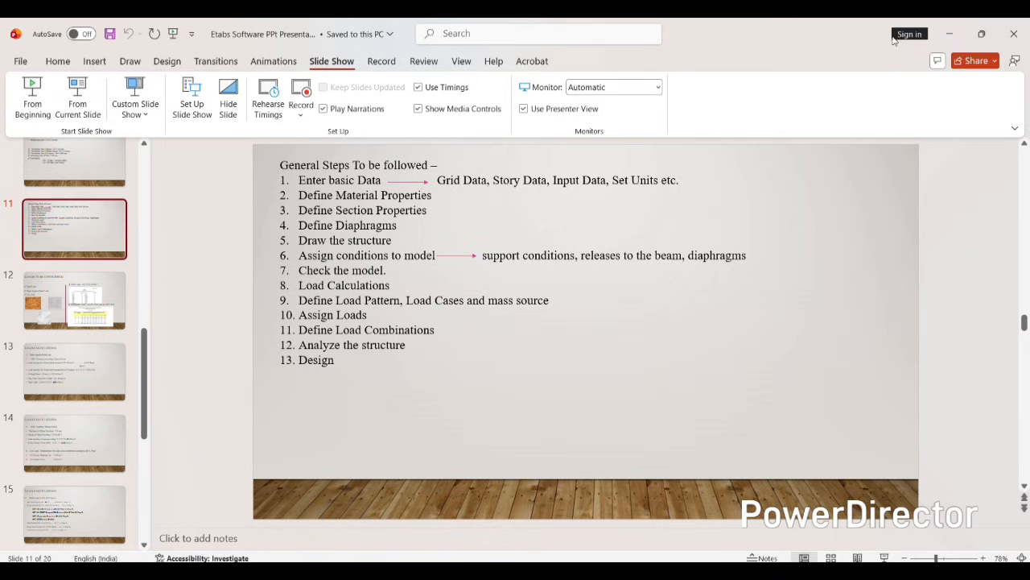
Return to the ETABS model and display the First Floor plan view
left_click(946, 36)
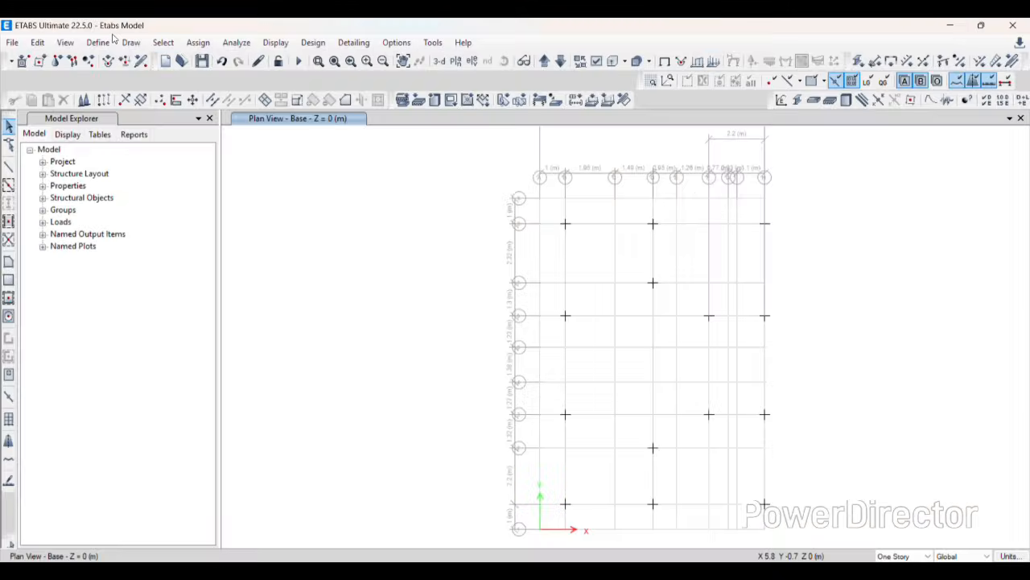
left_click(63, 42)
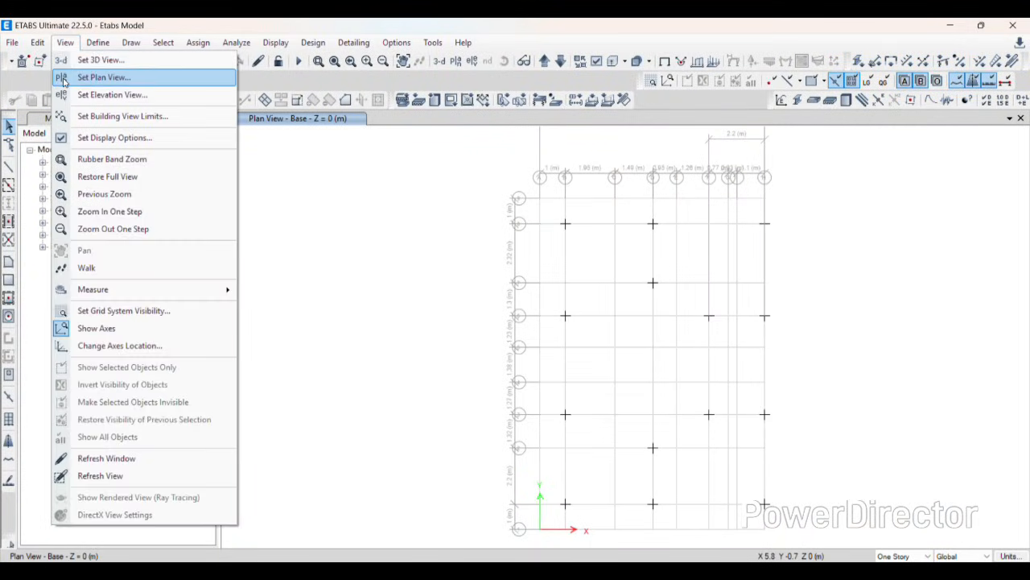
left_click(64, 76)
left_click(275, 412)
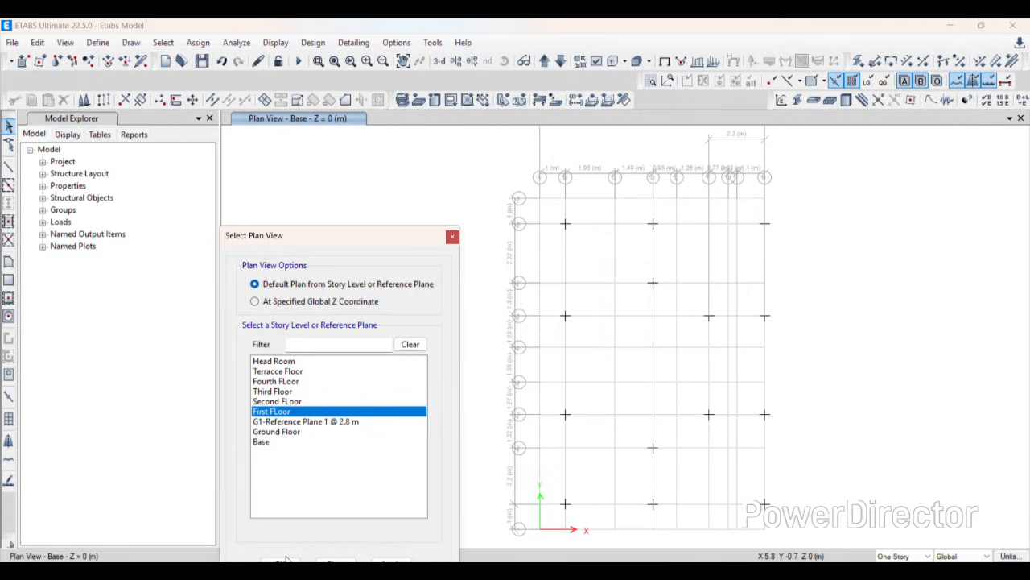
left_click_drag(377, 243, 351, 161)
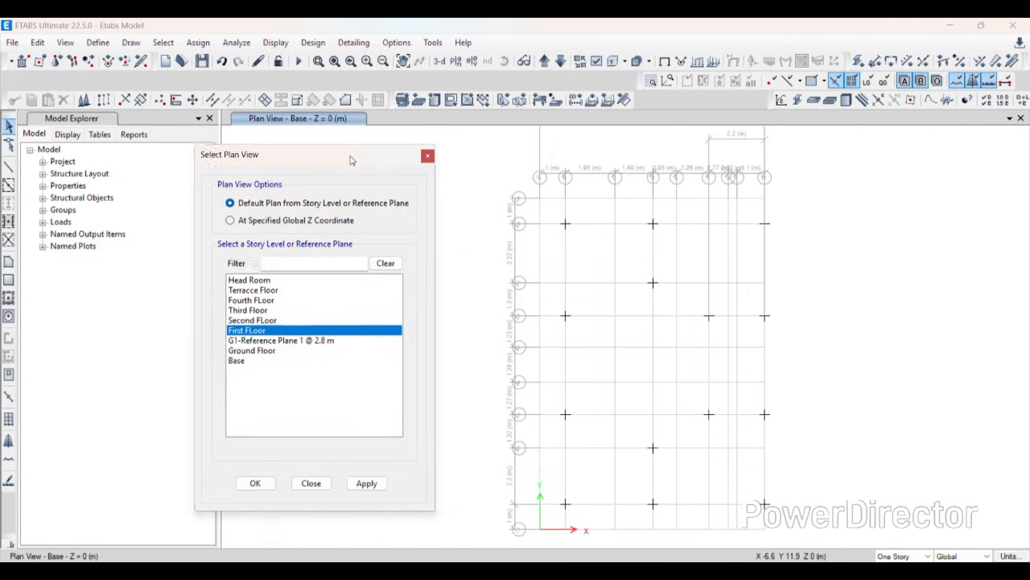
left_click(367, 481)
left_click(254, 481)
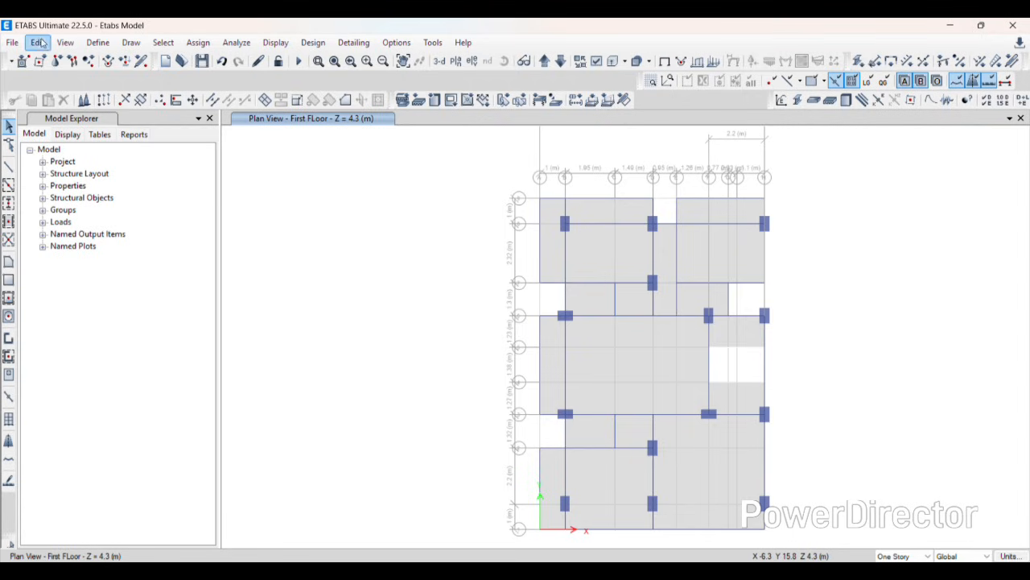
Show the diaphragm extent on the first-floor plan to check the diaphragm, and hide it again
left_click(66, 44)
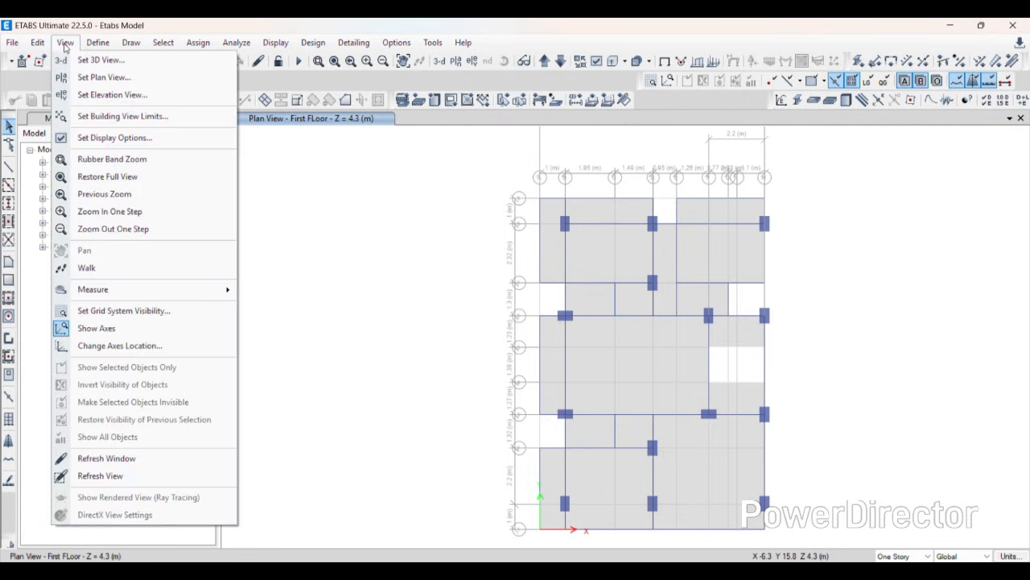
left_click(92, 141)
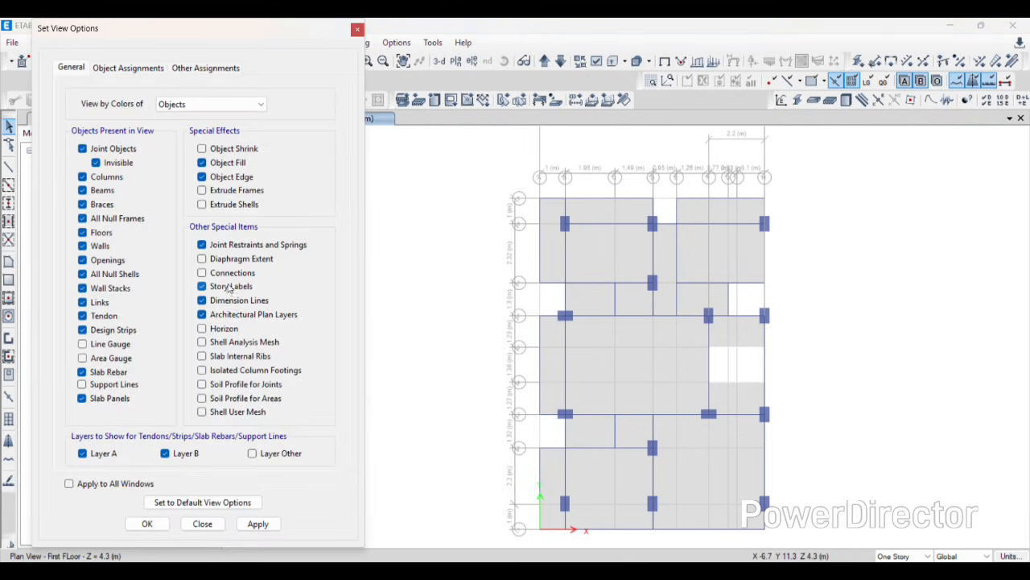
left_click(218, 260)
left_click(258, 523)
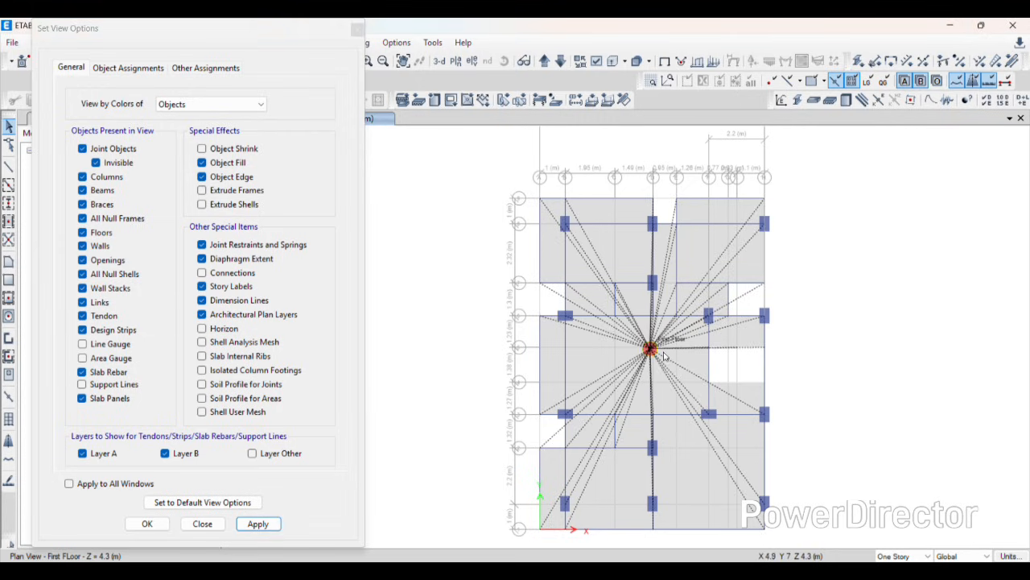
left_click(203, 259)
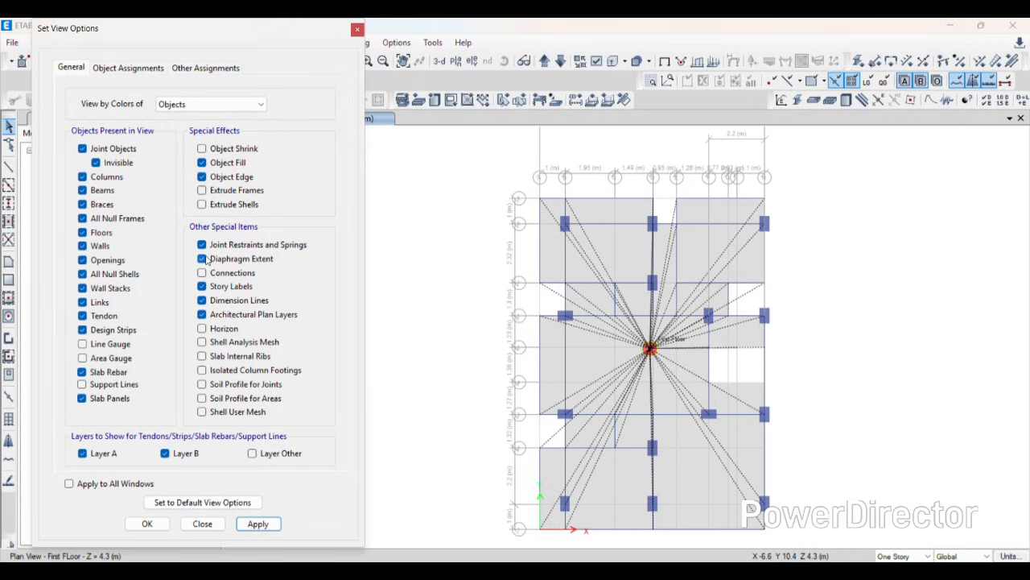
left_click(258, 524)
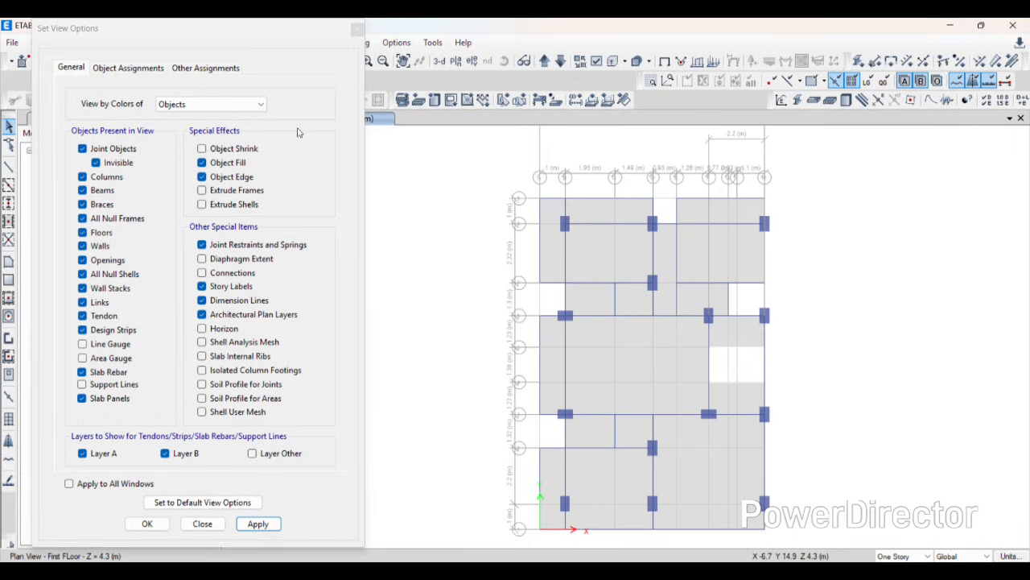
Show the frame end releases on the first-floor plan to check the beams, hide them again and close the view options
left_click(132, 72)
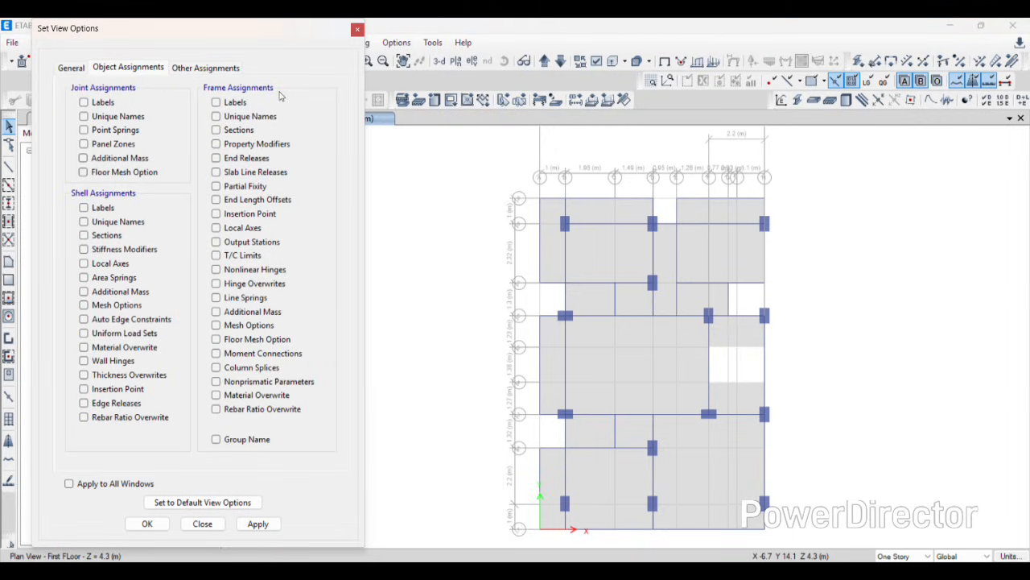
left_click(216, 158)
left_click(258, 523)
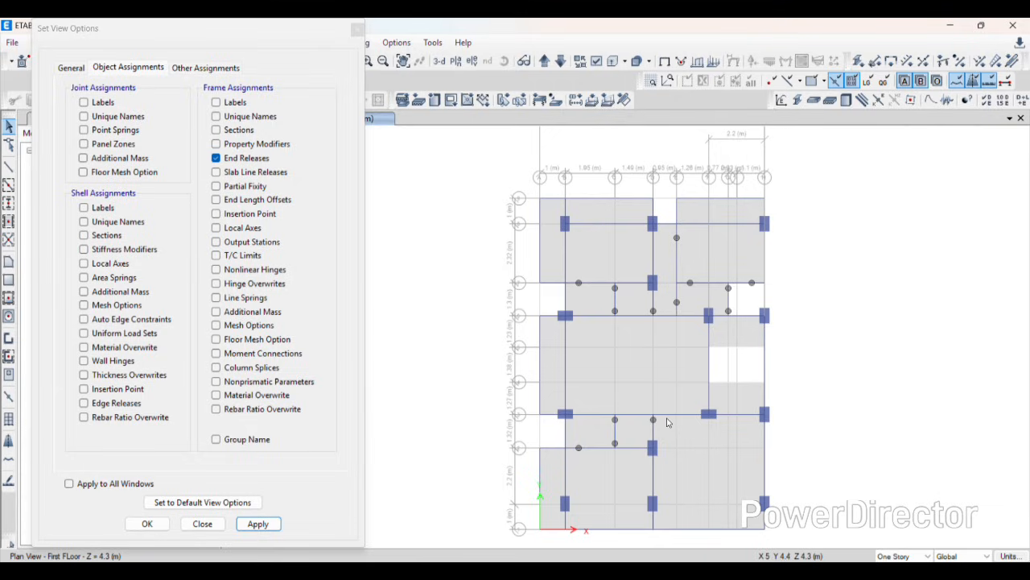
left_click(226, 161)
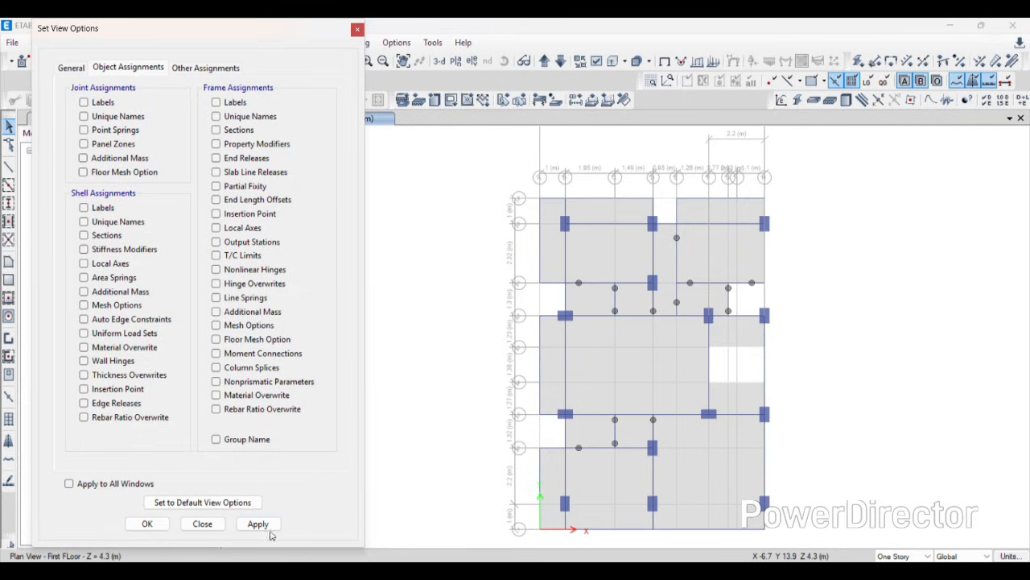
left_click(272, 525)
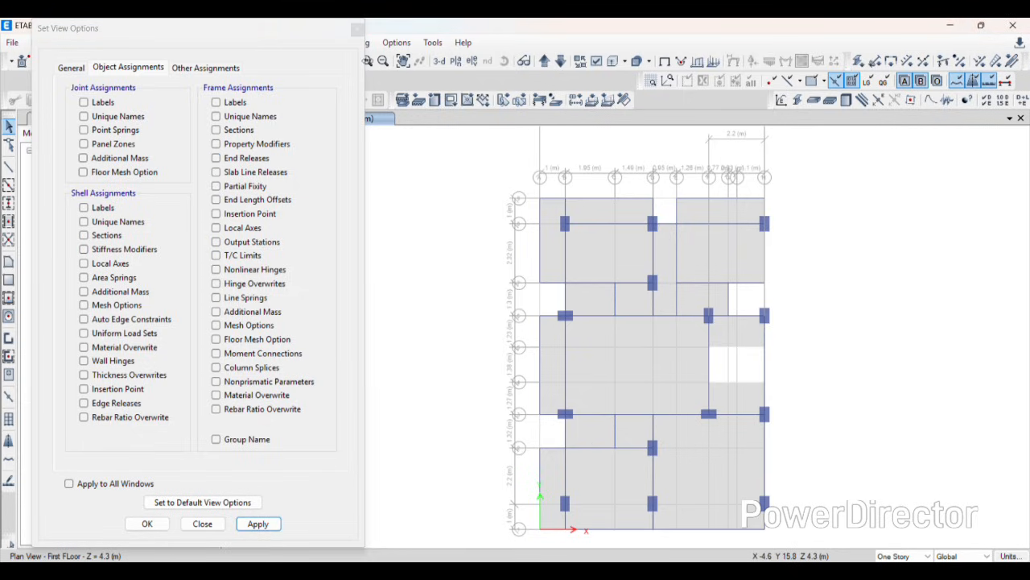
left_click(358, 29)
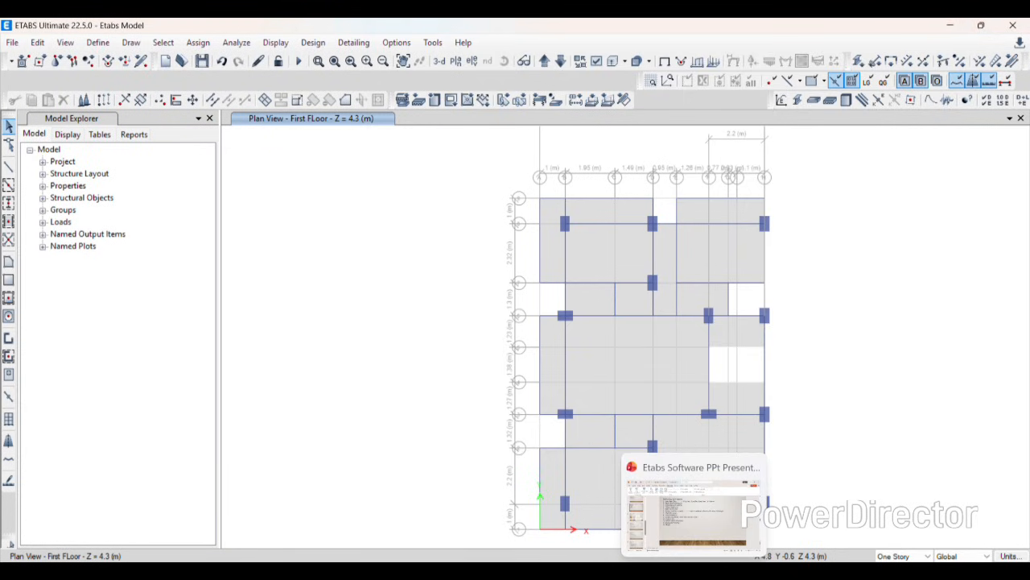
Switch to the PowerPoint presentation and view the slide following the list of general steps
left_click(694, 570)
left_click(89, 313)
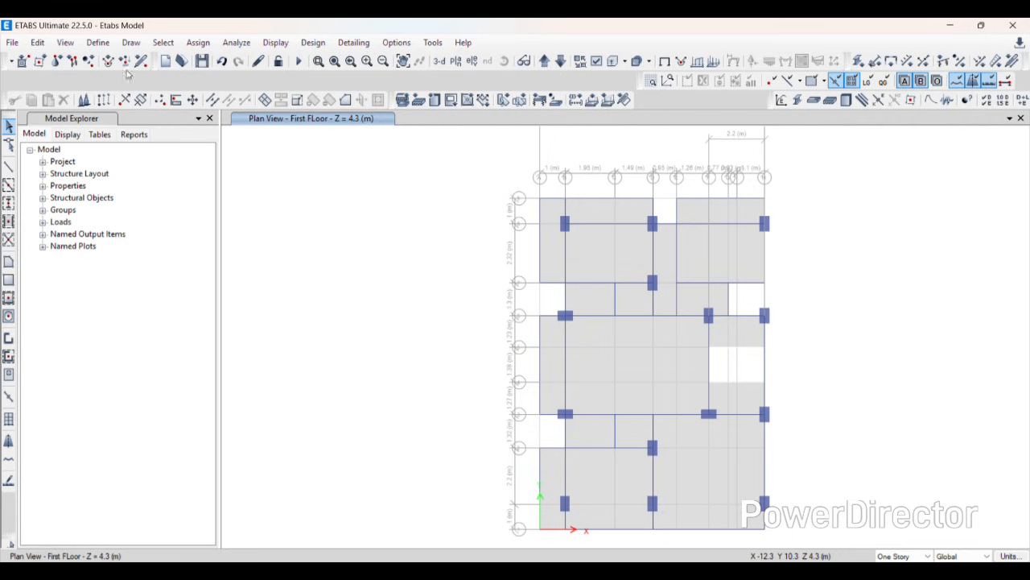
Add a load pattern named SIDL of type Super Dead with a self weight multiplier of 0
left_click(98, 44)
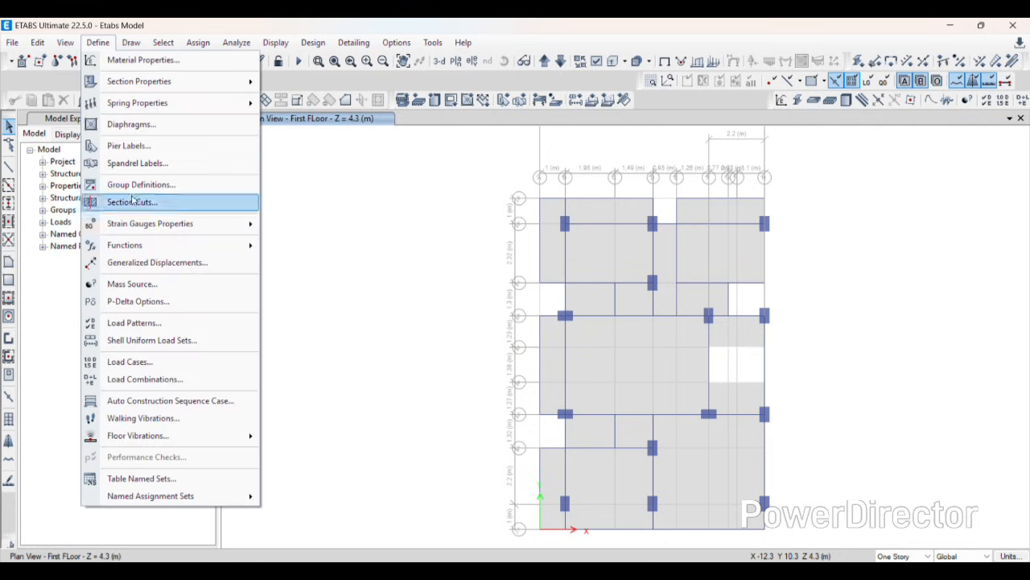
left_click(103, 324)
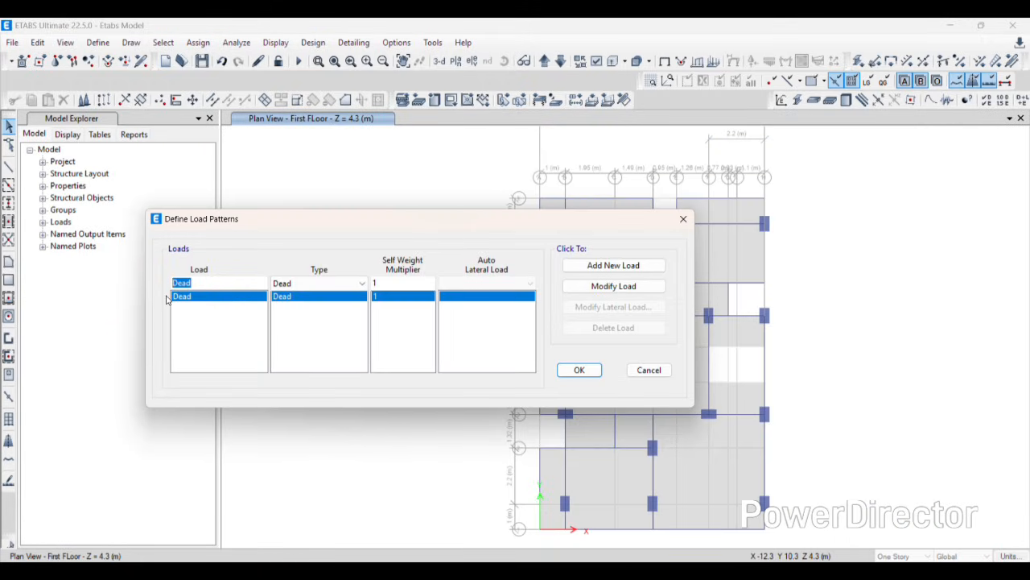
type("SIDL")
left_click(313, 283)
left_click(300, 308)
left_click(393, 284)
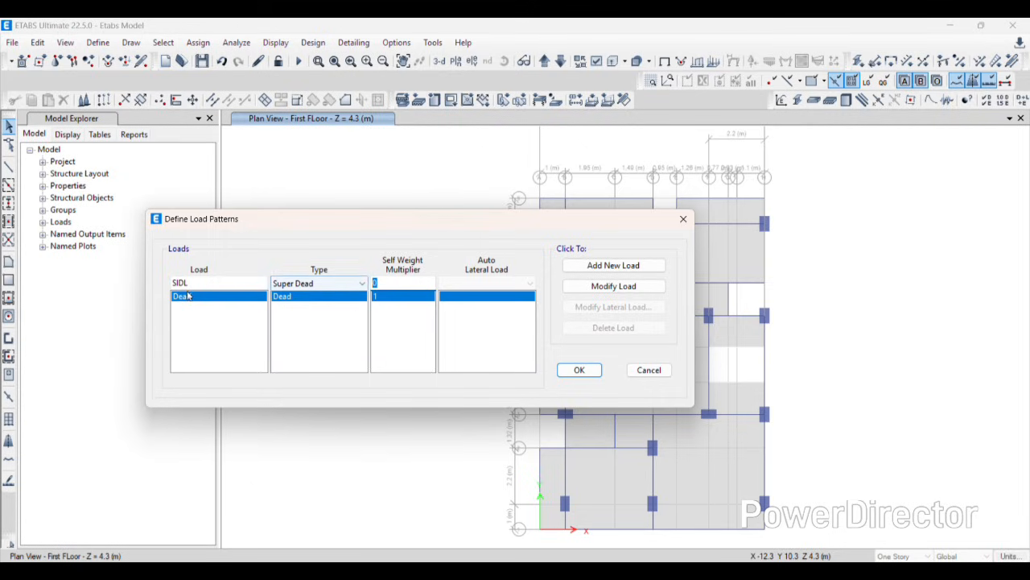
left_click(396, 282)
left_click(577, 269)
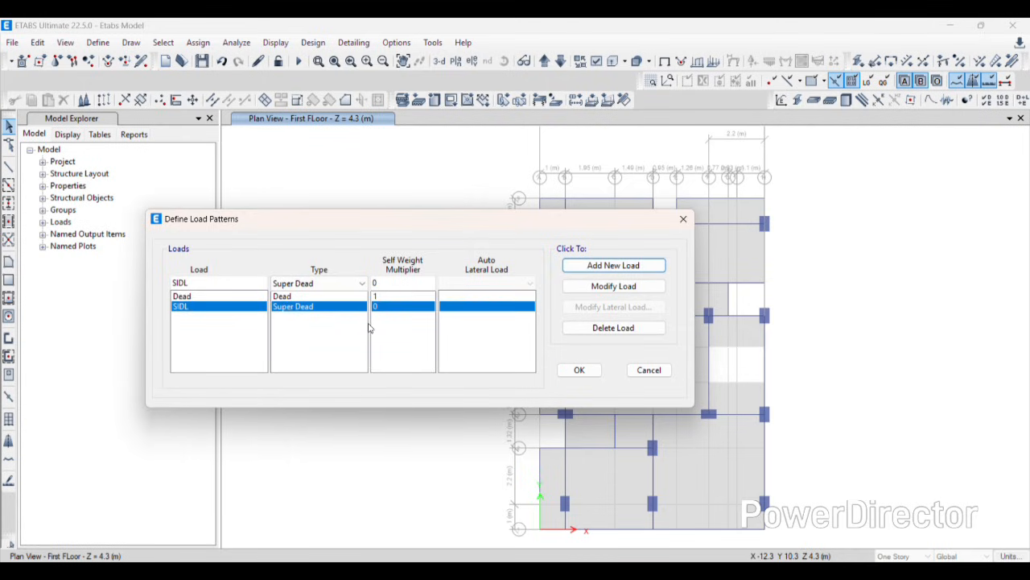
Add a load pattern named Live Load of type Live with a self weight multiplier of 0
double_click(230, 288)
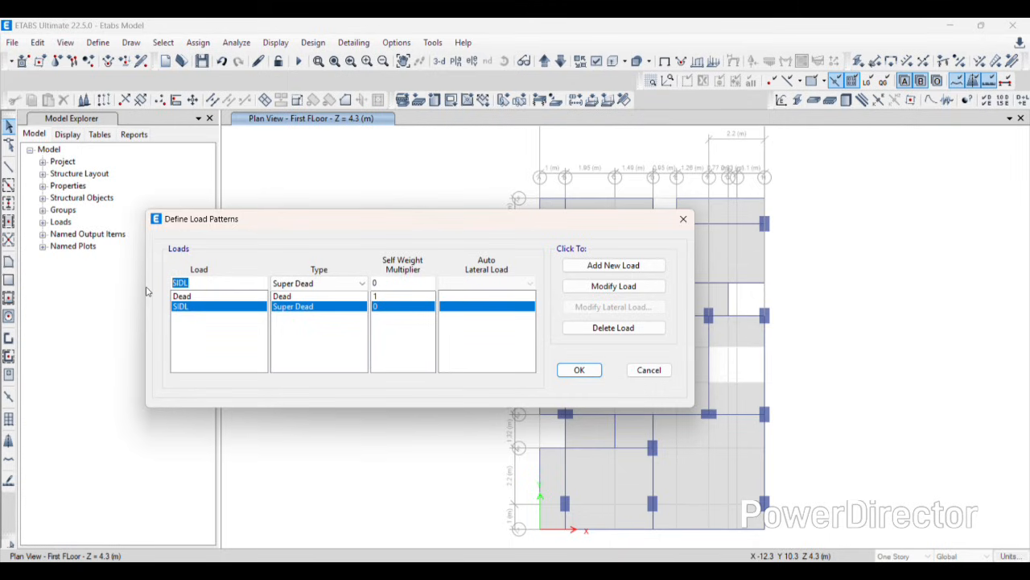
type("L")
key("BackSpace")
key("BackSpace")
key("BackSpace")
type("ve Load")
left_click(310, 283)
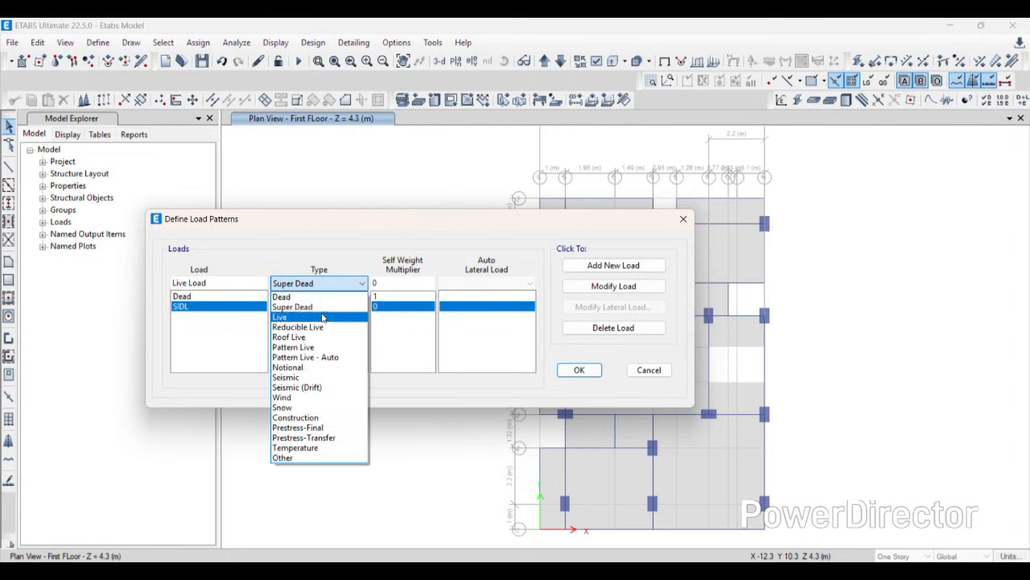
left_click(300, 317)
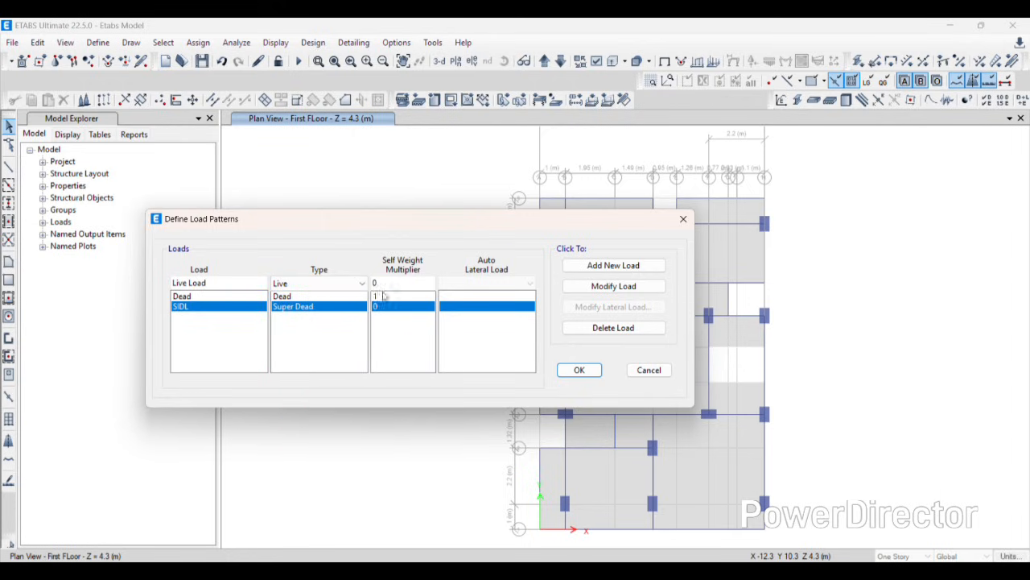
left_click(629, 270)
Add a Wind load pattern named WLX with a self weight multiplier of 0 and auto lateral load Indian IS 875:2015
left_click(213, 282)
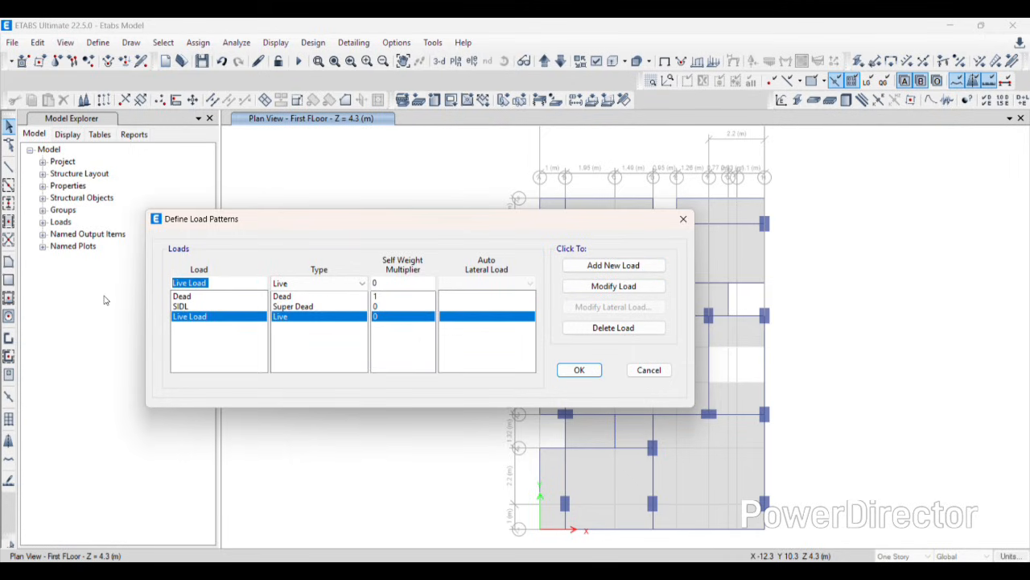
left_click_drag(436, 223, 237, 200)
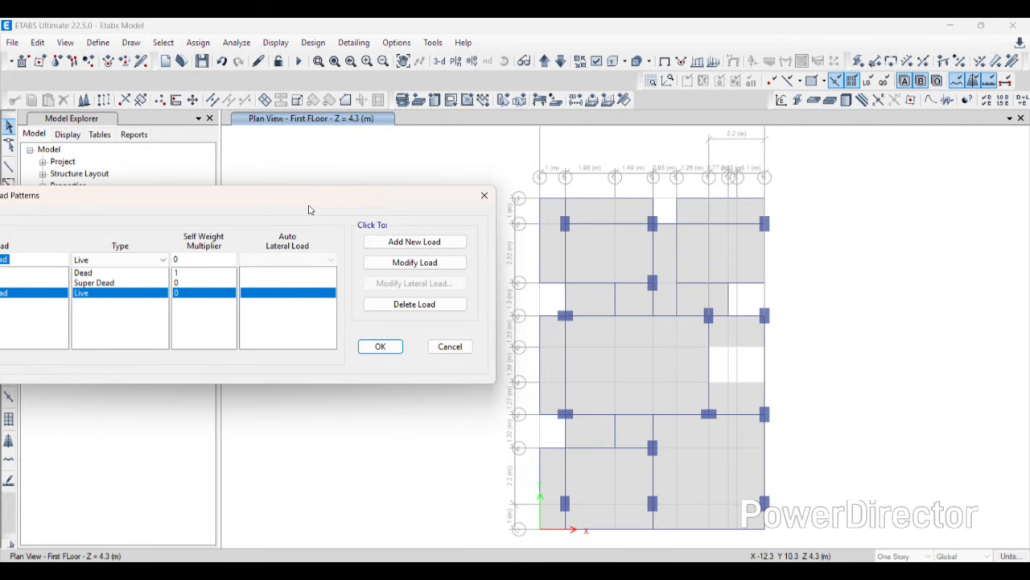
left_click_drag(308, 201, 455, 193)
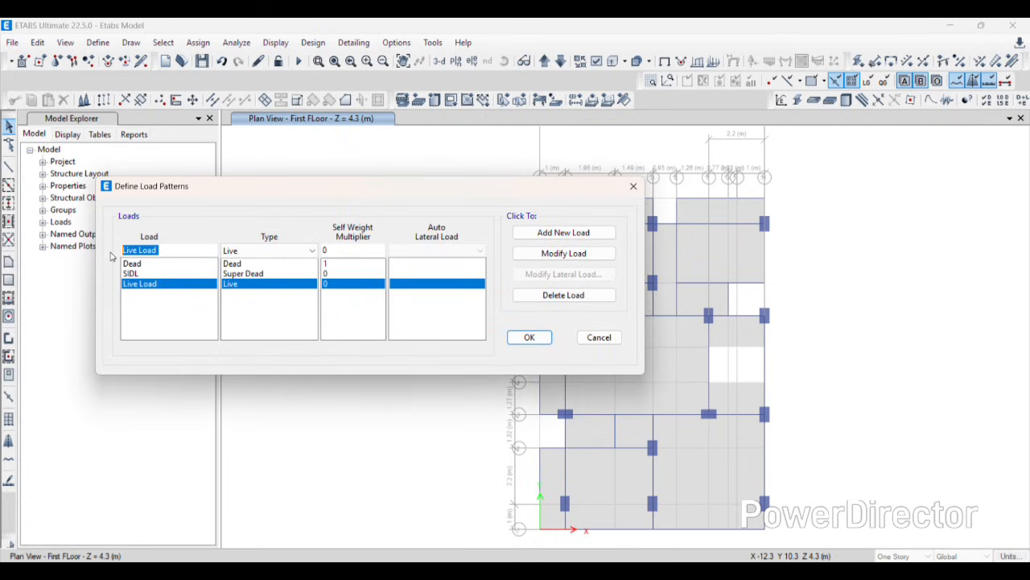
type("WLX")
left_click(278, 250)
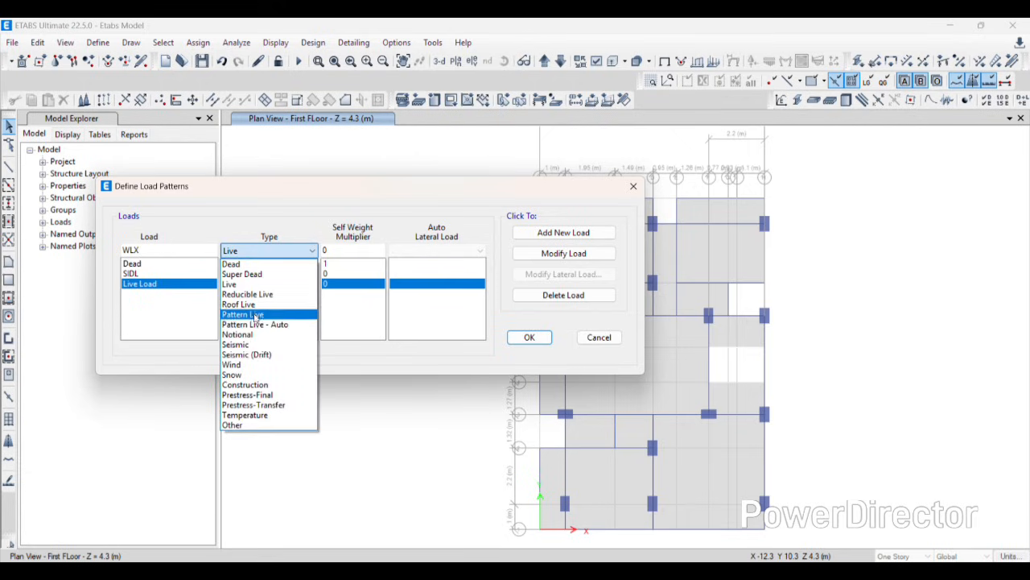
left_click(259, 365)
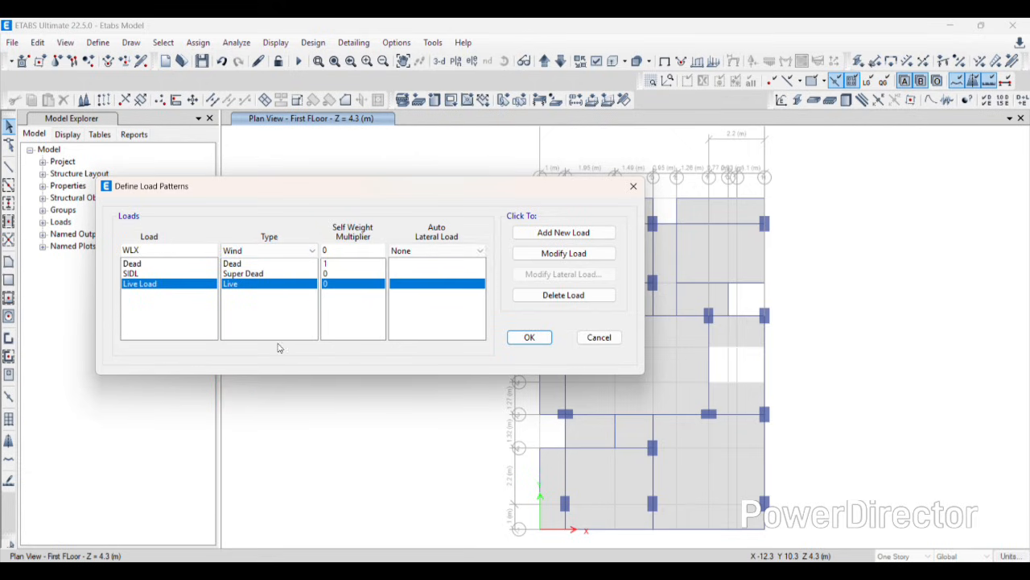
left_click(438, 253)
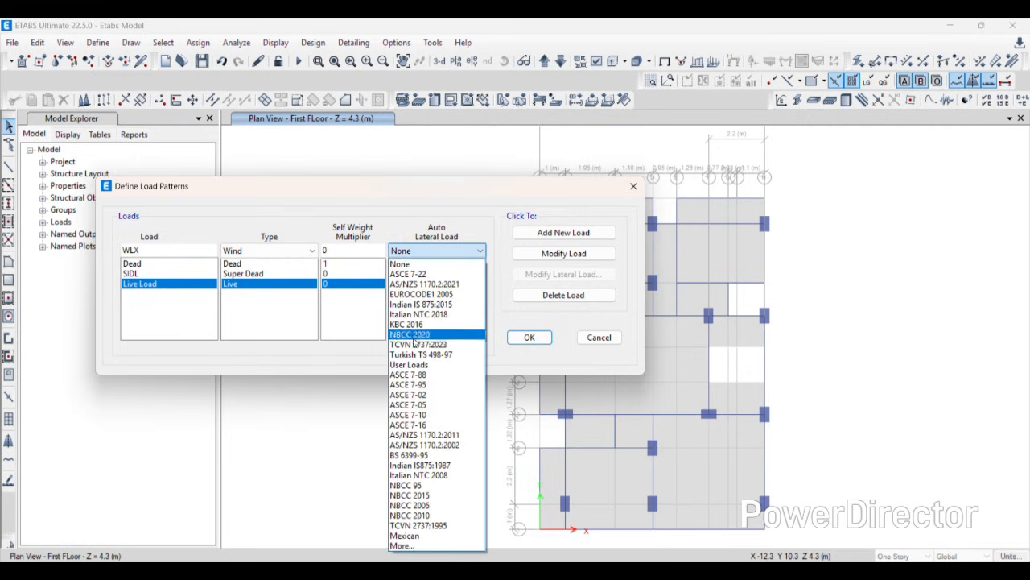
left_click(419, 305)
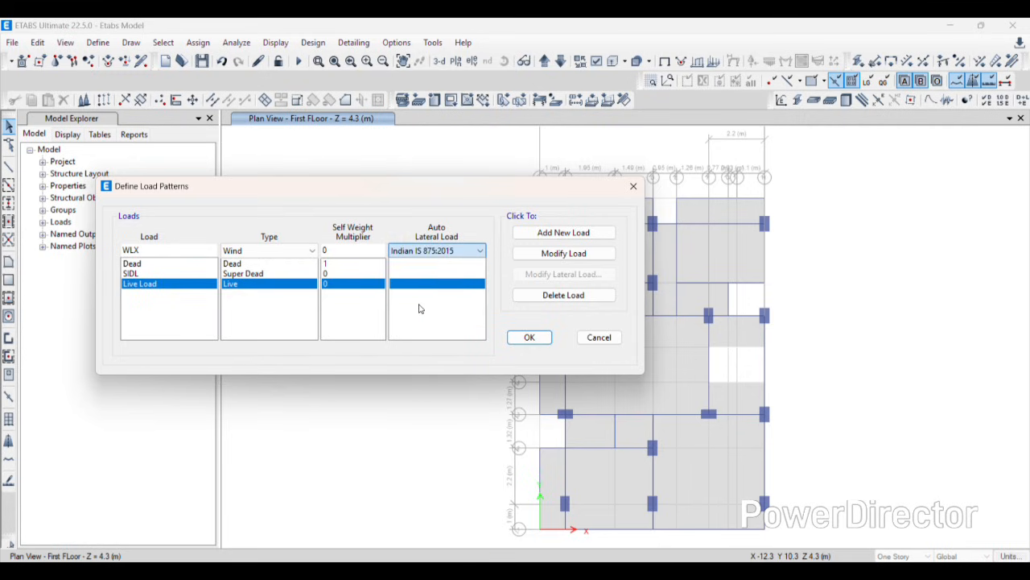
left_click(554, 232)
Add a Wind load pattern named WLY with a self weight multiplier of 0 and auto lateral load Indian IS 875:2015
left_click(151, 252)
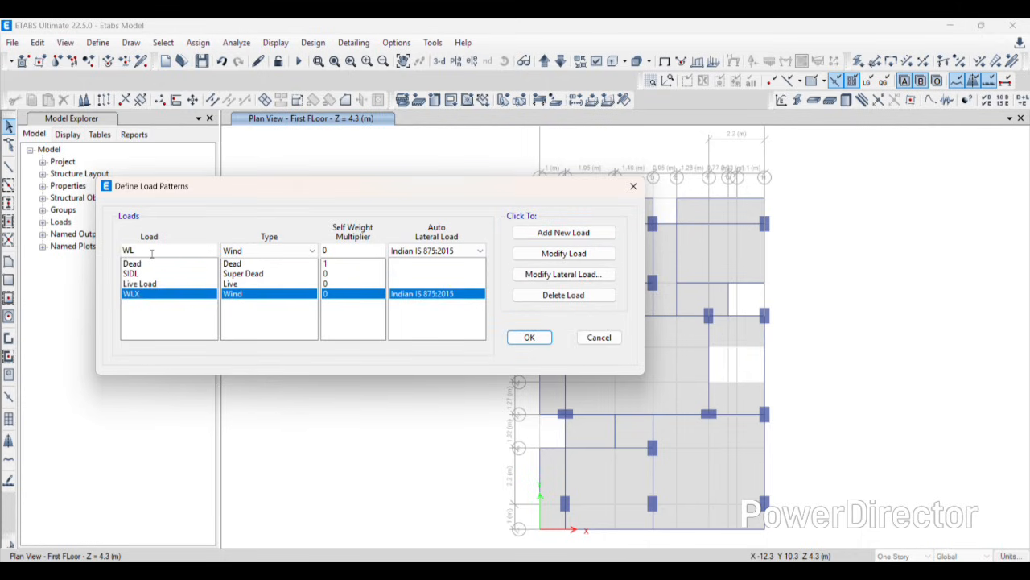
left_click(561, 233)
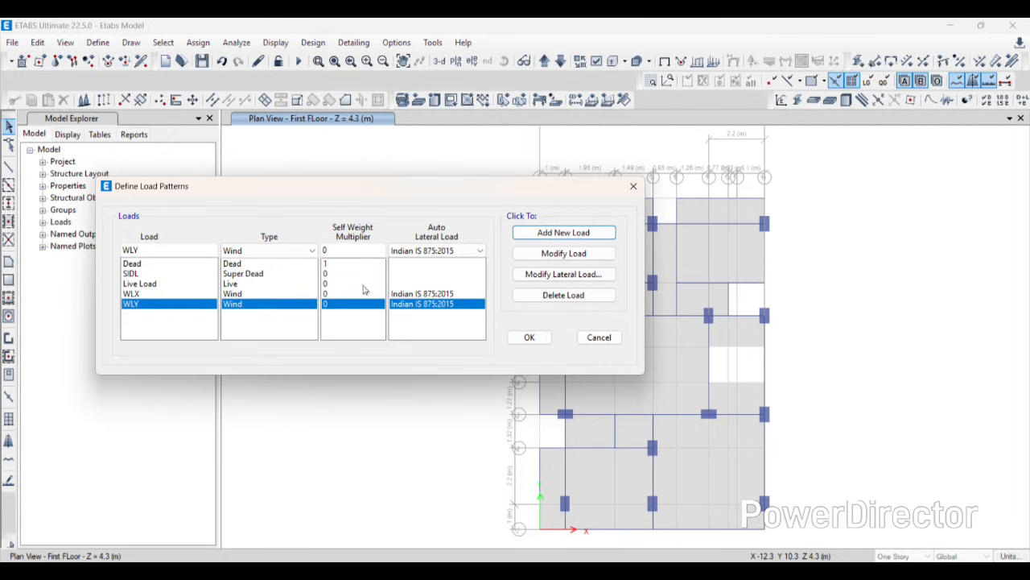
Open the Indian IS 875:2015 lateral load settings of the WLX pattern
left_click(132, 296)
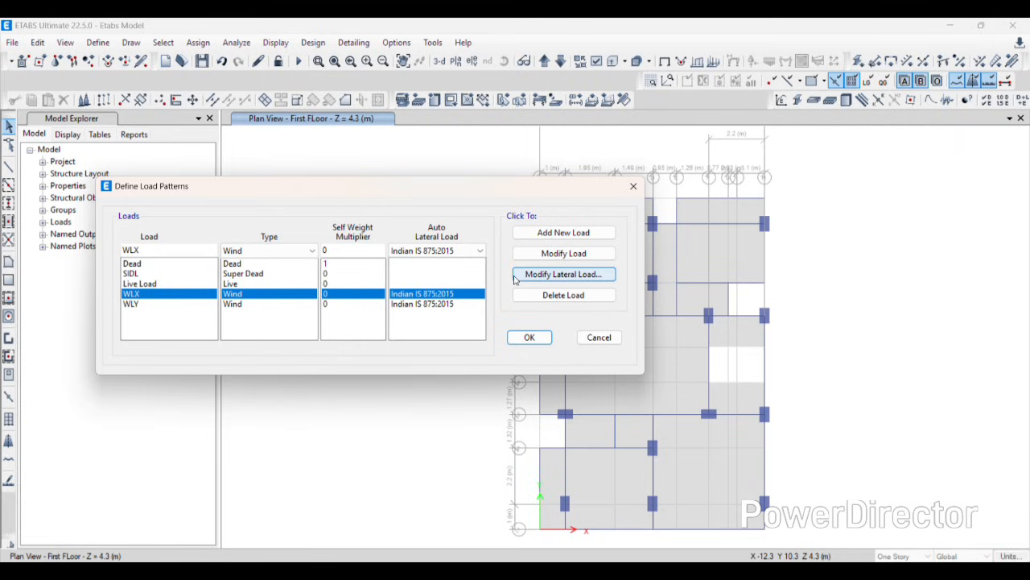
left_click(577, 277)
left_click_drag(505, 170, 434, 167)
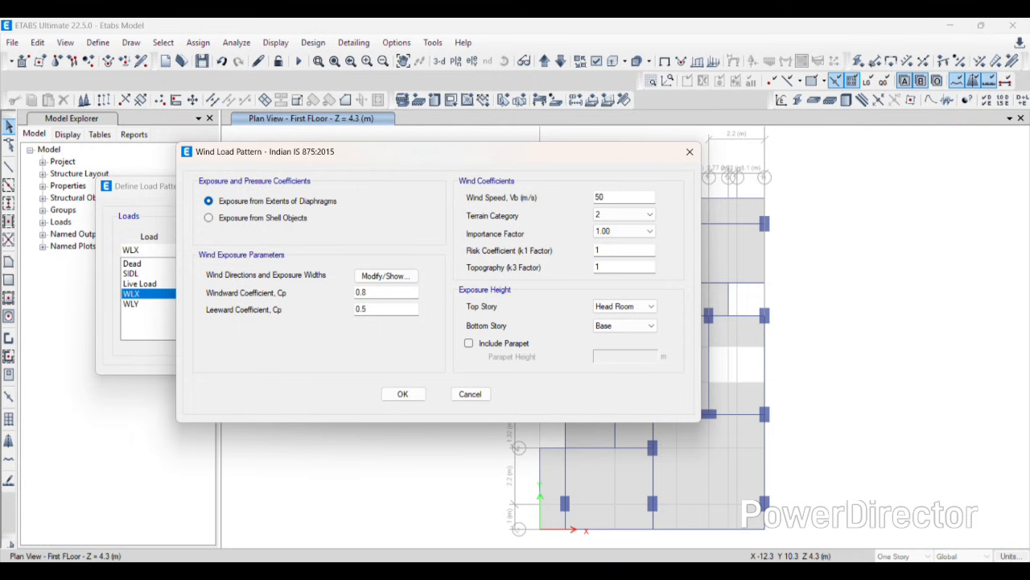
Switch to the PowerPoint presentation and view the wind load calculations slide for IS 875-2015 Part-3
left_click(694, 570)
scroll(110, 412, "down", 1)
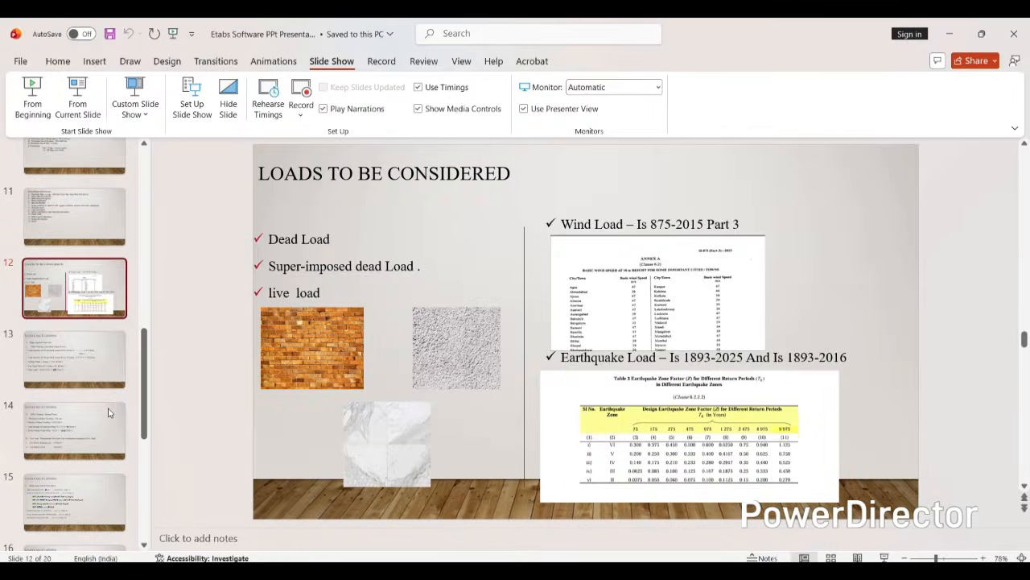
scroll(110, 412, "down", 3)
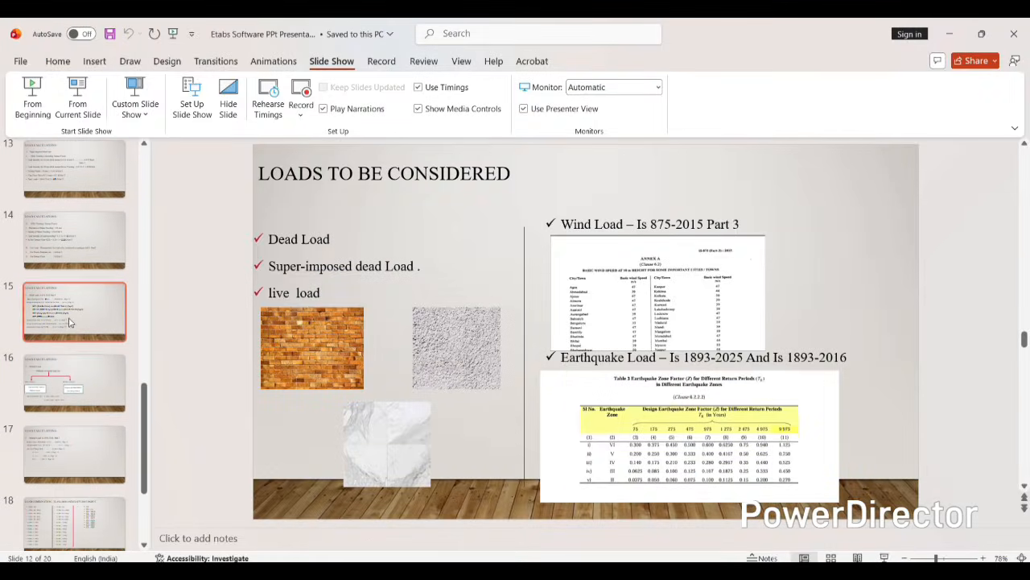
left_click(49, 241)
left_click(48, 314)
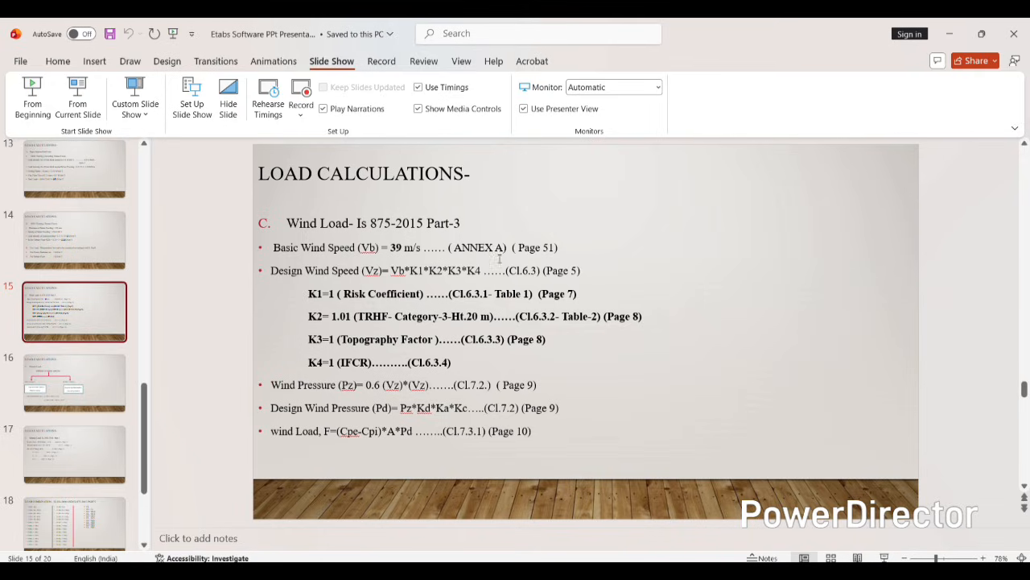
Check the structure's location on the General Details slide and return to the wind load calculations slide
scroll(79, 314, "up", 3)
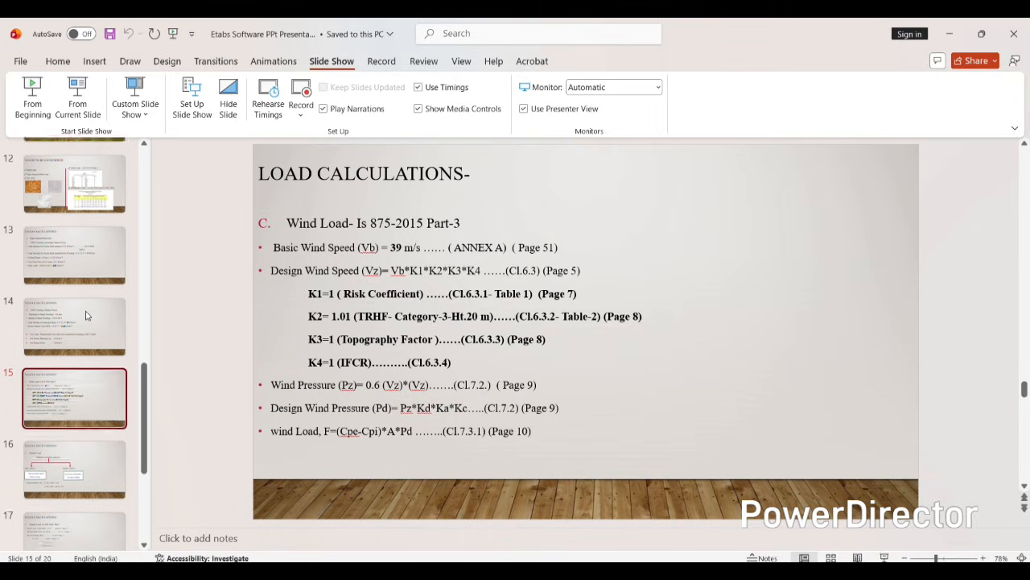
scroll(79, 314, "up", 5)
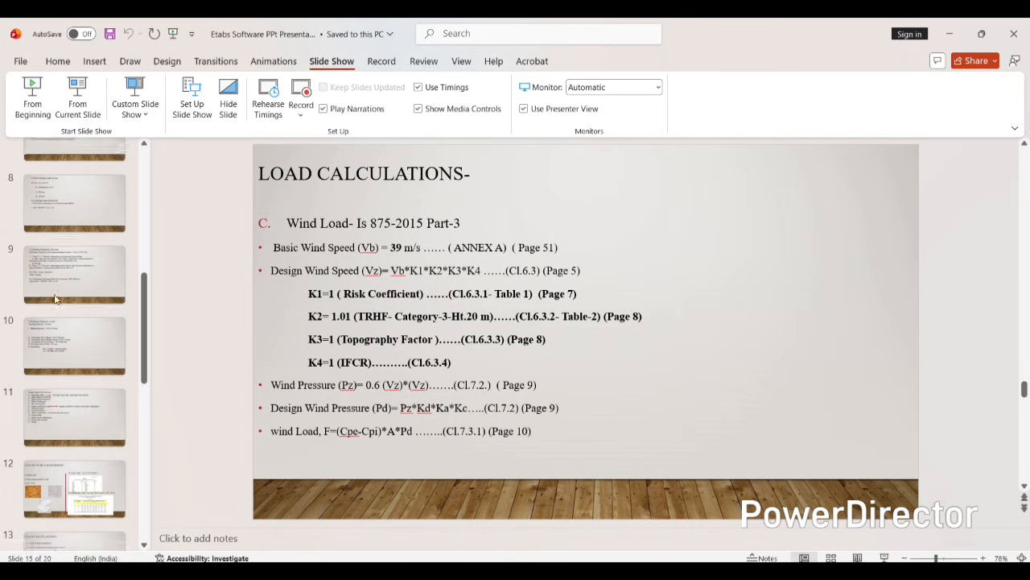
scroll(129, 322, "up", 6)
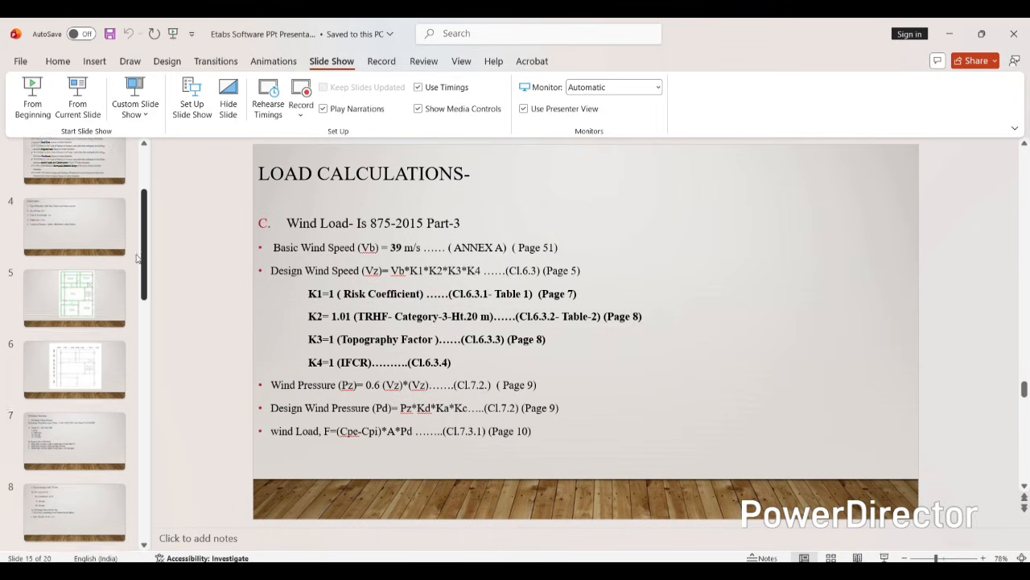
left_click(68, 278)
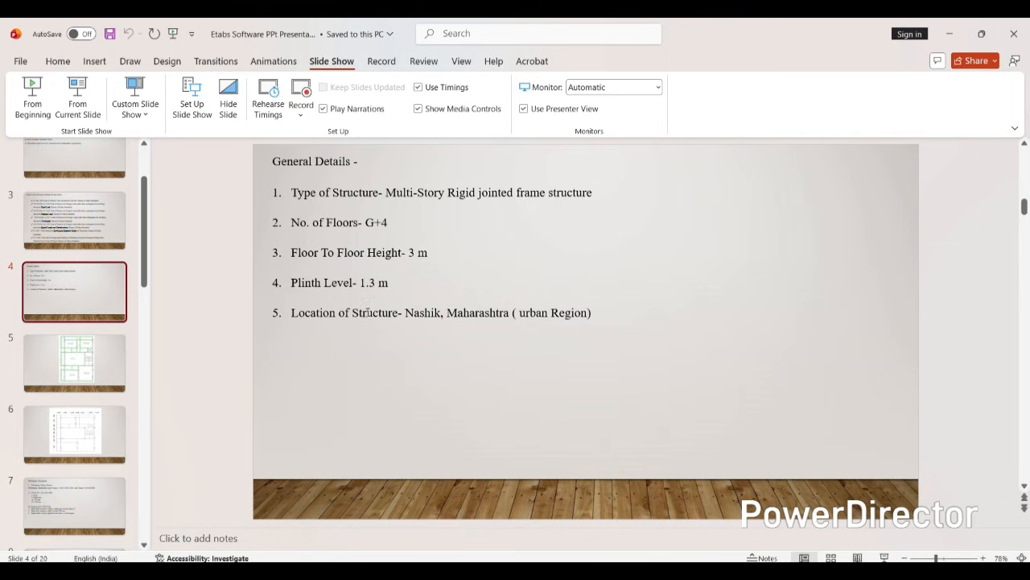
left_click_drag(147, 271, 170, 452)
left_click(74, 407)
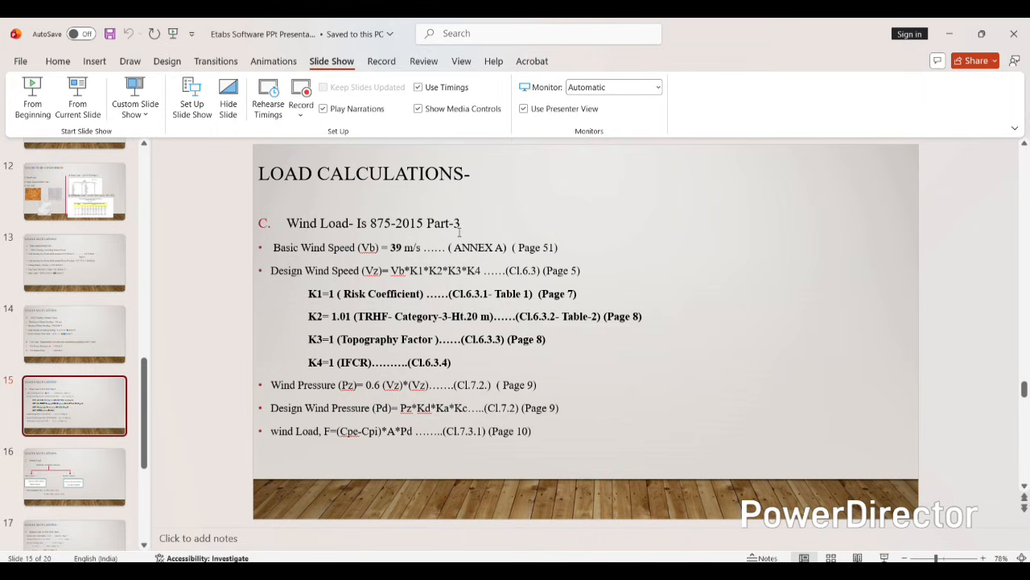
Switch to the IS 875 Part 3 PDF in the browser and circle the Nasik row in the Annex A basic wind speed table
left_click(545, 570)
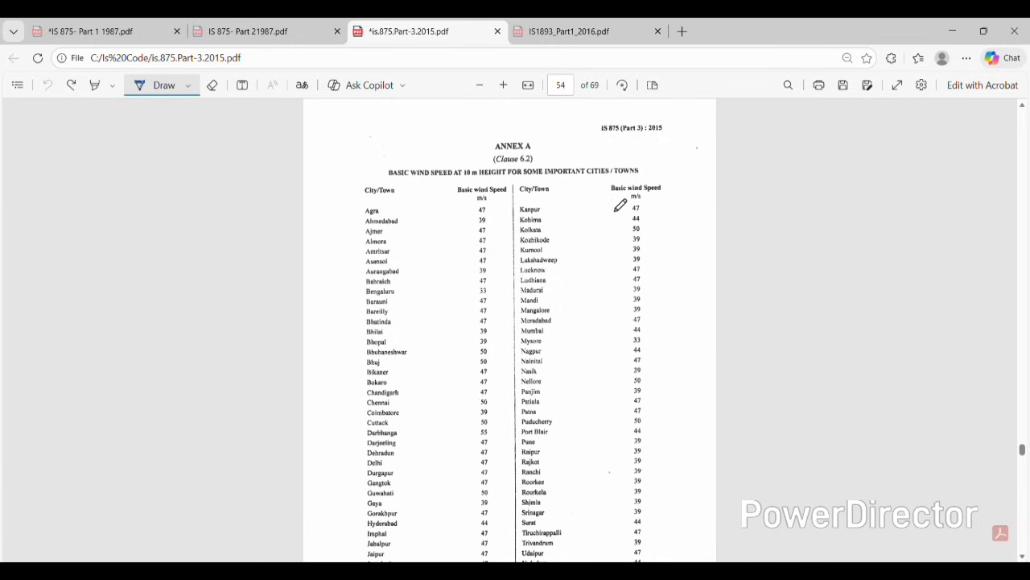
scroll(632, 242, "down", 3)
left_click(692, 571)
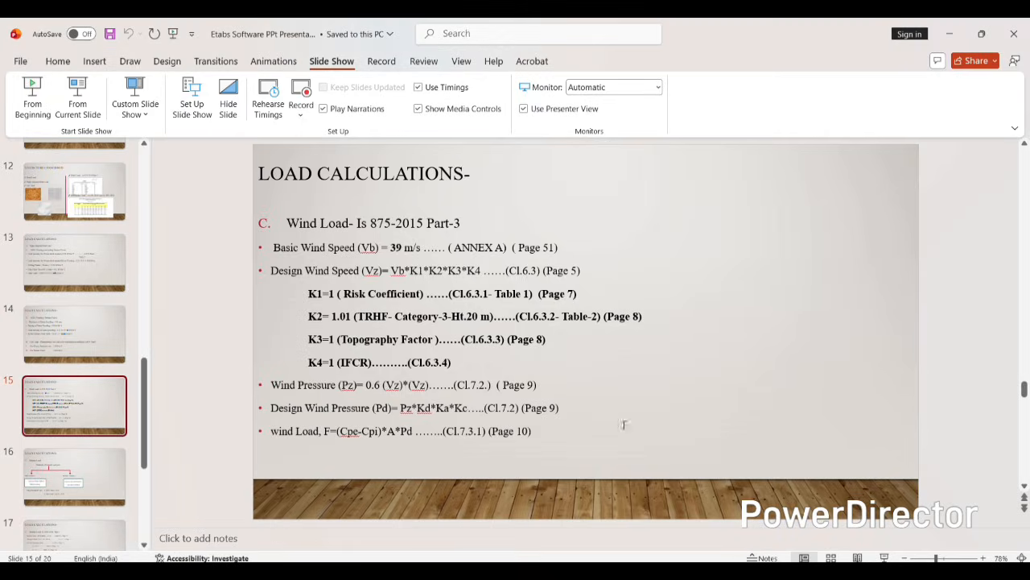
left_click(950, 34)
scroll(518, 274, "up", 2)
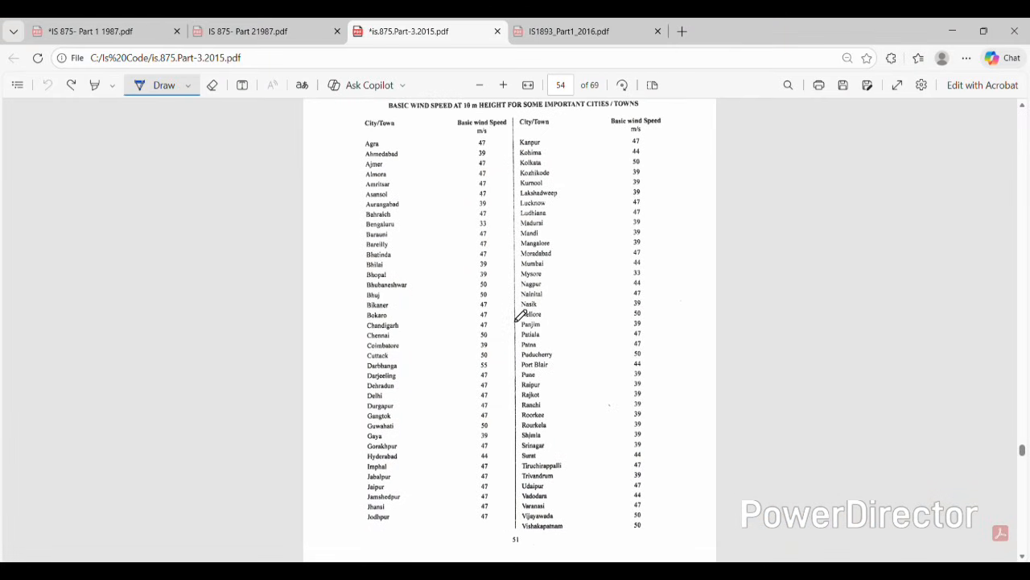
mouse_move(518, 300)
left_mouse_down()
mouse_move(552, 313)
mouse_move(665, 303)
mouse_move(544, 287)
mouse_move(518, 306)
left_mouse_up()
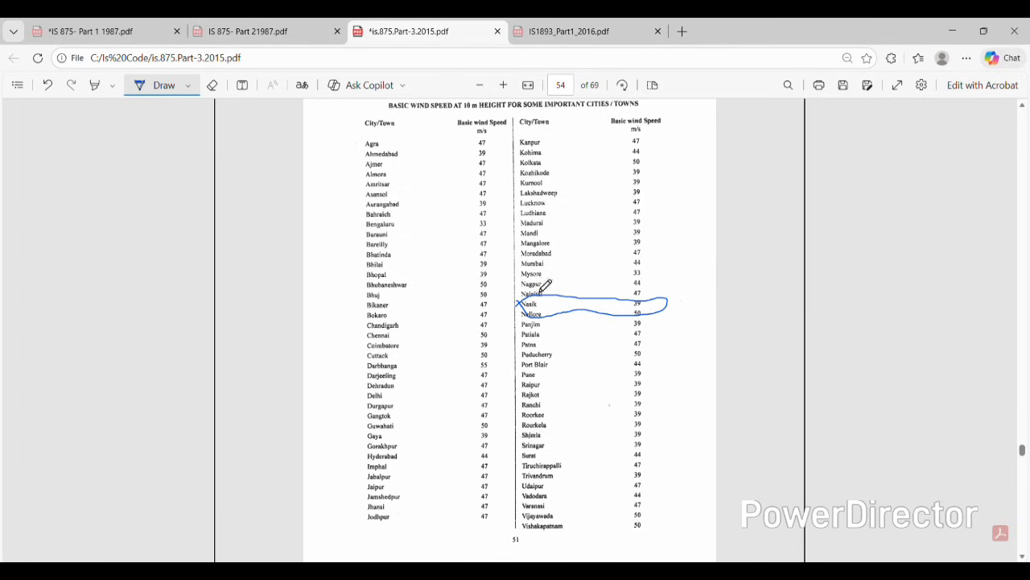
Return to ETABS and set the WLX pattern's wind speed Vb to 39 m/s
left_click(953, 27)
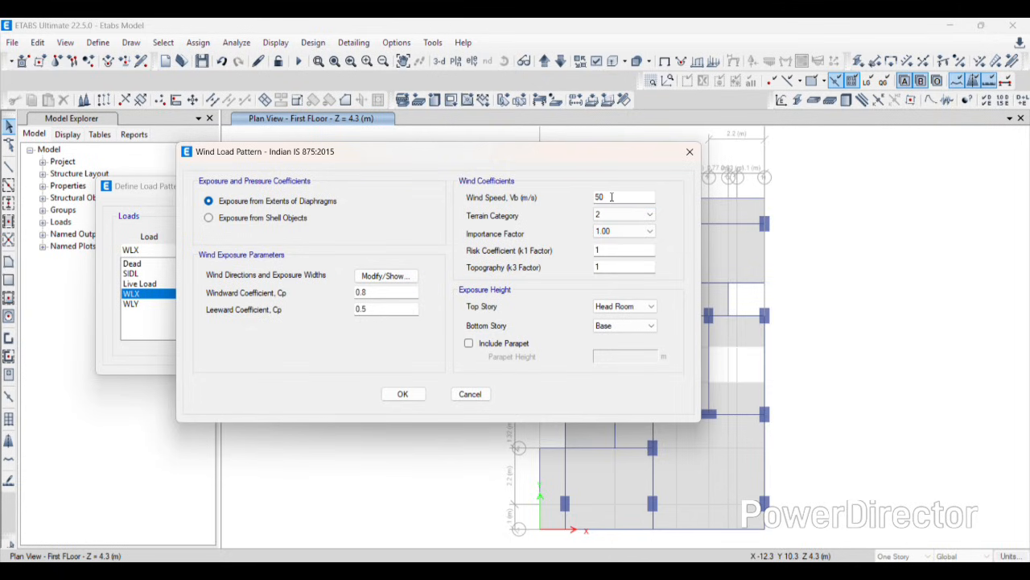
double_click(612, 197)
type("3")
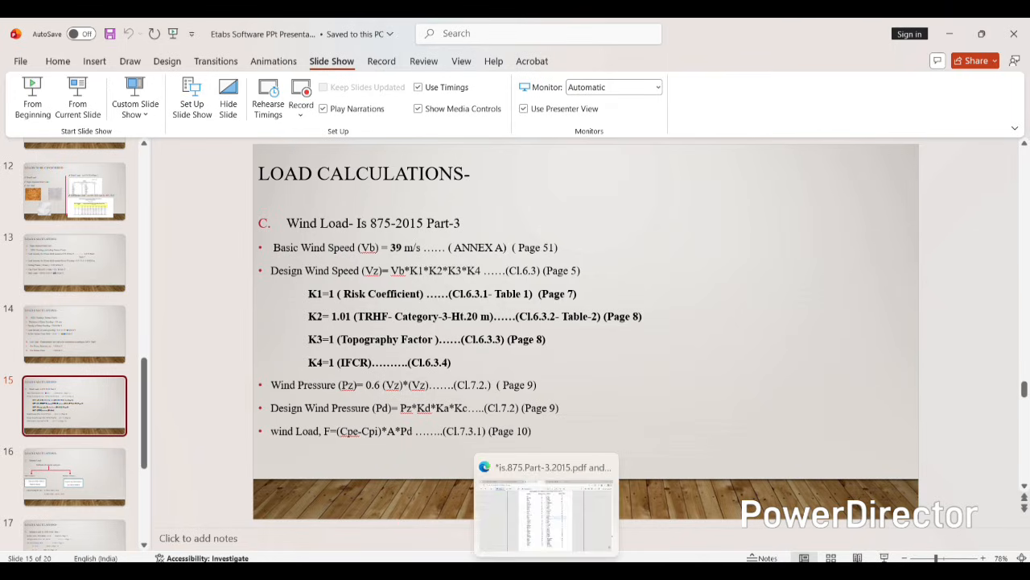
Check the wind load slide in PowerPoint, then return to ETABS and set the WLX terrain category to 3
left_click(725, 503)
left_click(952, 31)
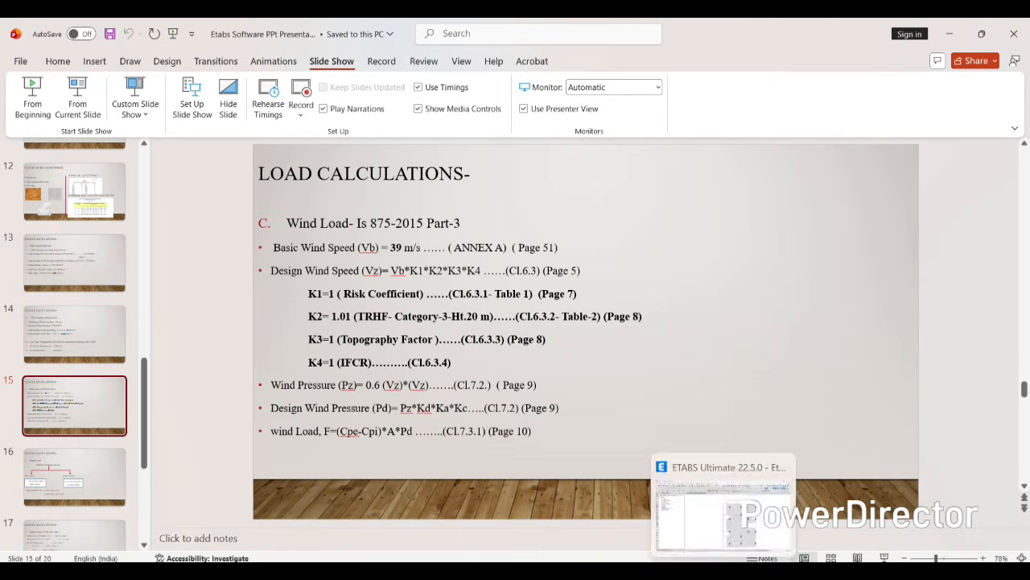
left_click(724, 506)
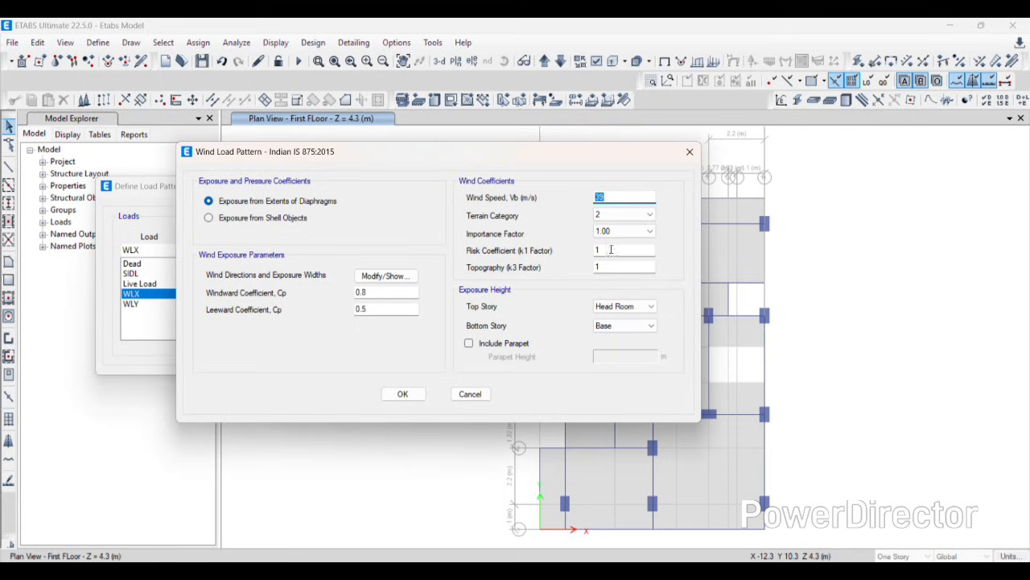
left_click(624, 215)
left_click(622, 246)
Switch to the IS 875 Part 3 PDF and examine the Table 1 risk coefficients, Table 2 terrain and height factors and topography clause
left_click(725, 548)
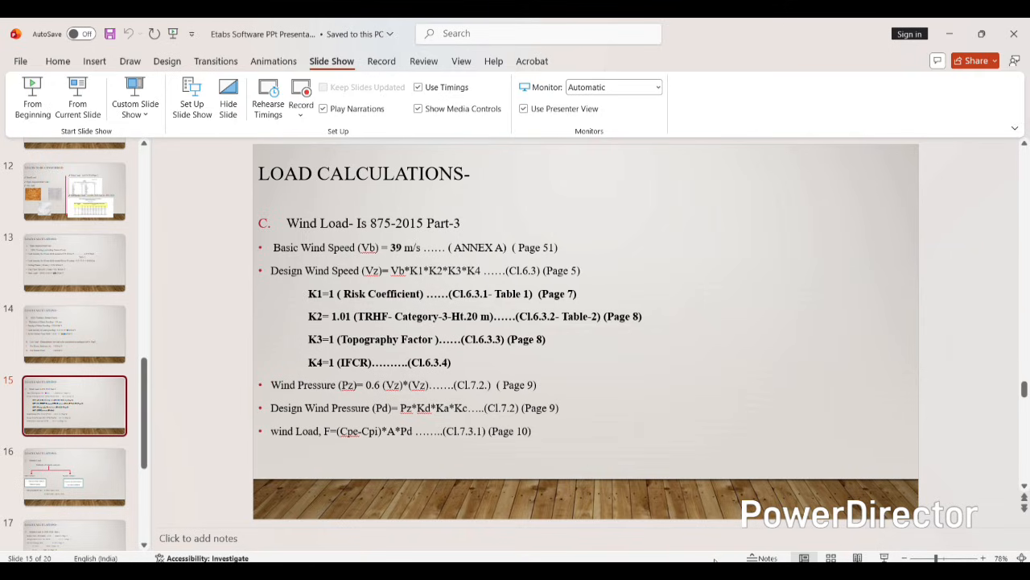
mouse_move(694, 573)
left_click(454, 570)
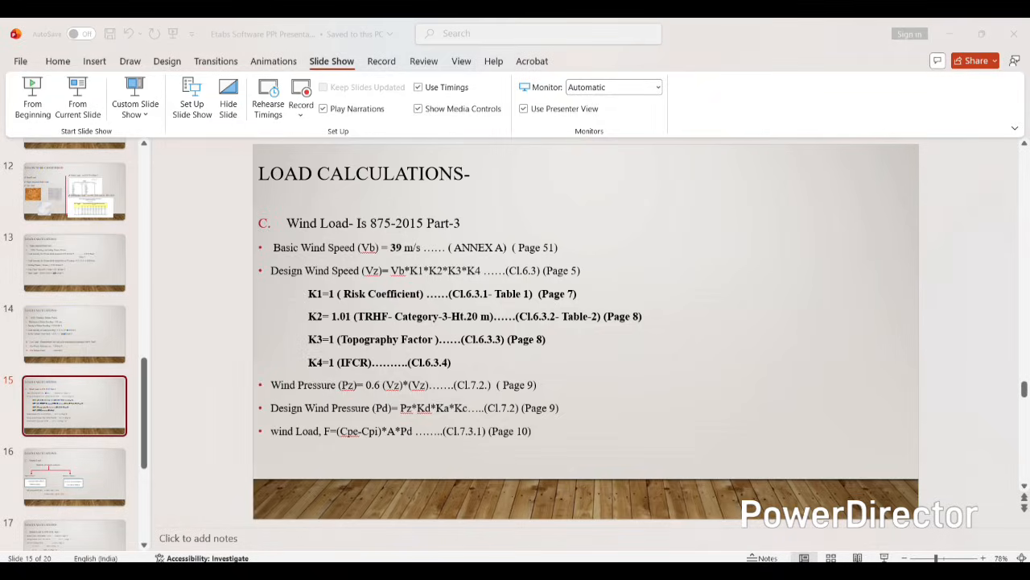
left_click_drag(1025, 448, 1023, 105)
scroll(764, 278, "down", 3)
scroll(592, 303, "down", 20)
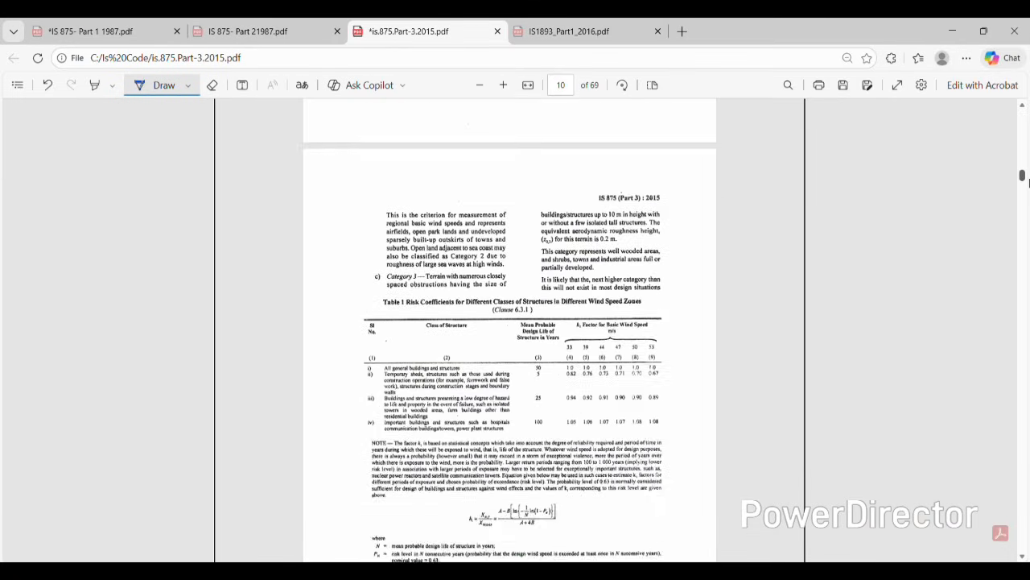
scroll(547, 261, "down", 5)
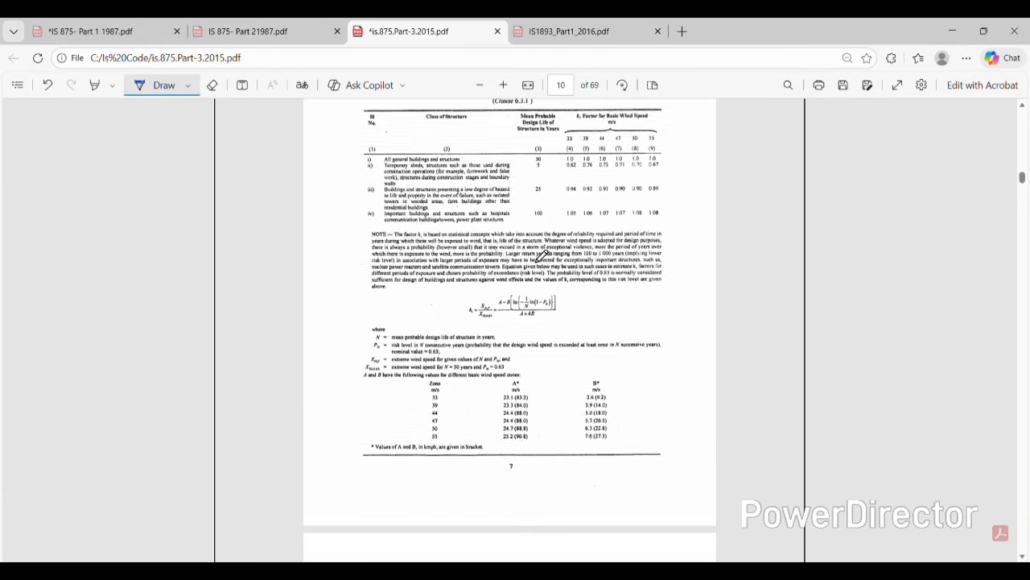
scroll(563, 312, "down", 3)
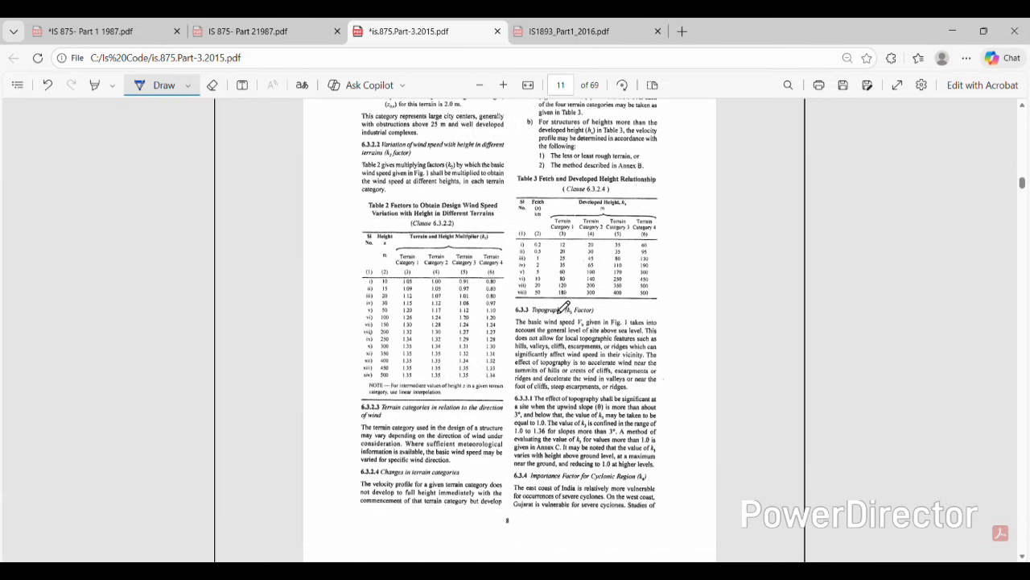
scroll(497, 338, "up", 8)
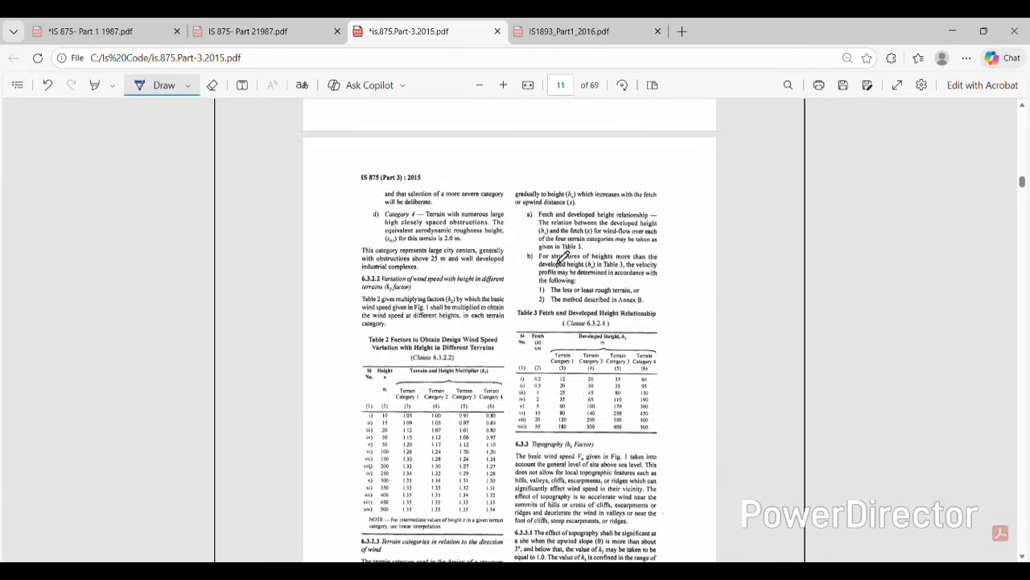
scroll(435, 411, "up", 6)
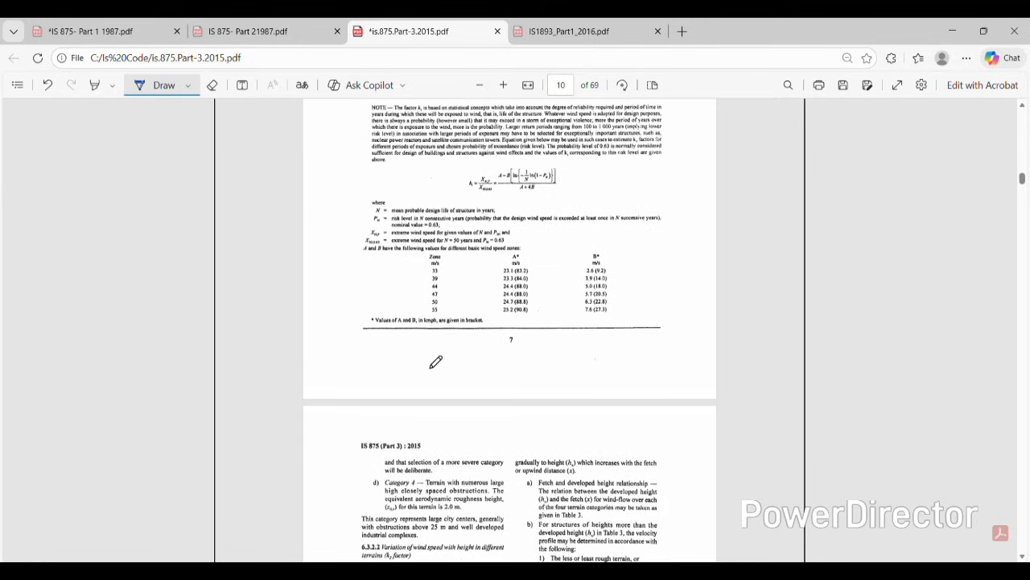
scroll(495, 249, "up", 3)
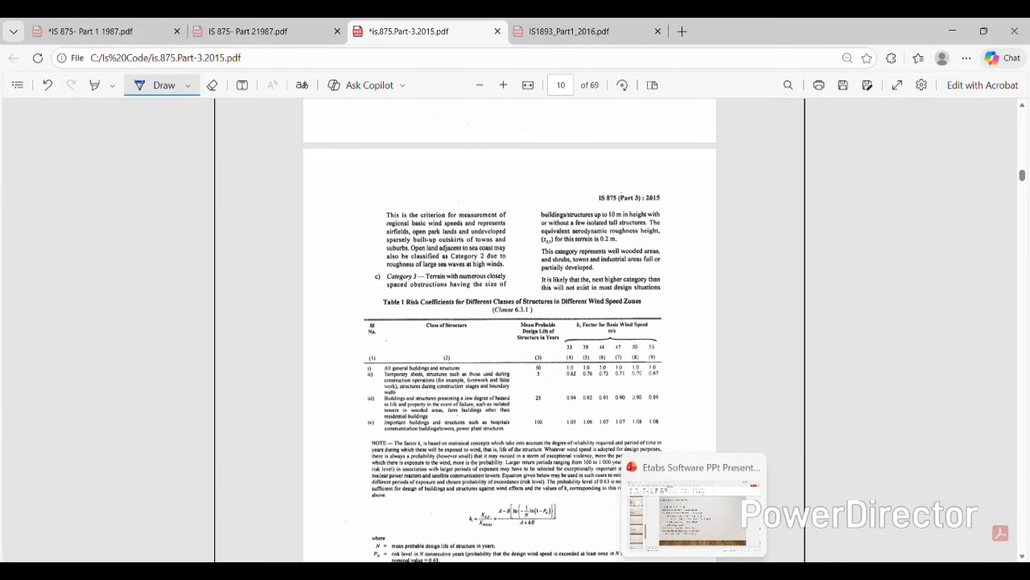
Return to ETABS and check the terrain category options for the WLX pattern
left_click(722, 512)
left_click(625, 214)
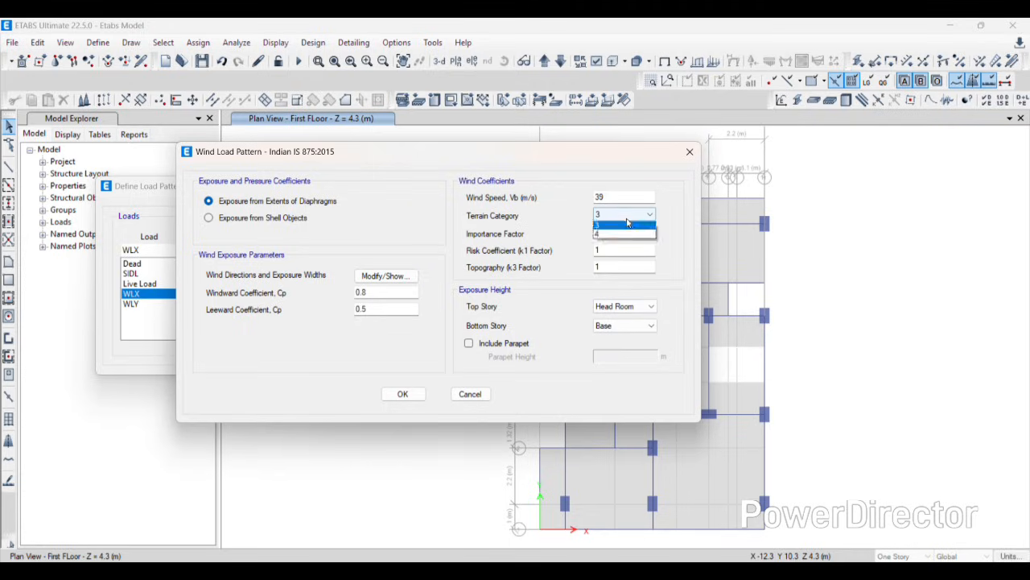
left_click(619, 247)
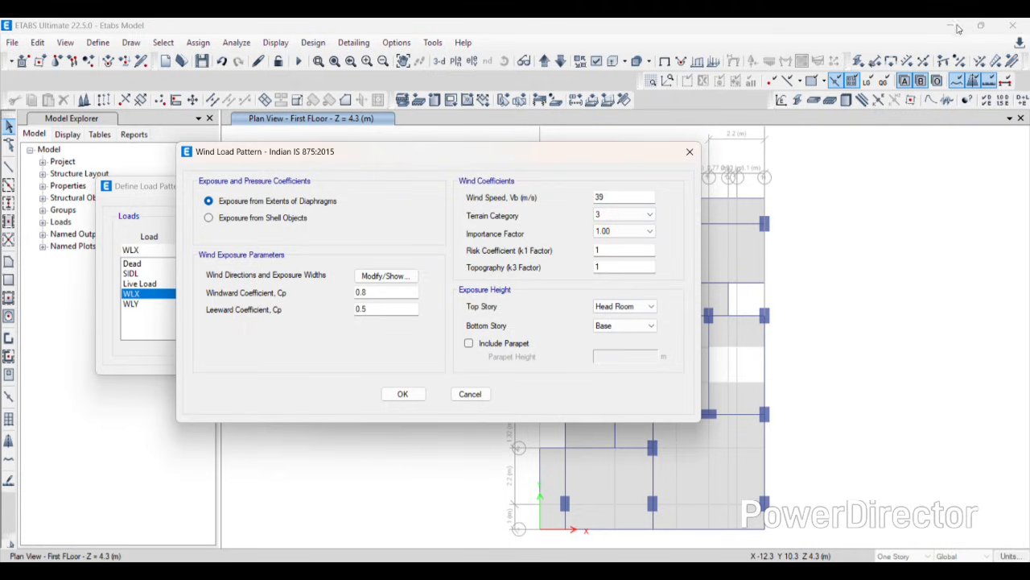
Switch back to the IS 875 Part 3 PDF and examine the terrain category definitions in clause 6.3.2.1
key("alt+Tab")
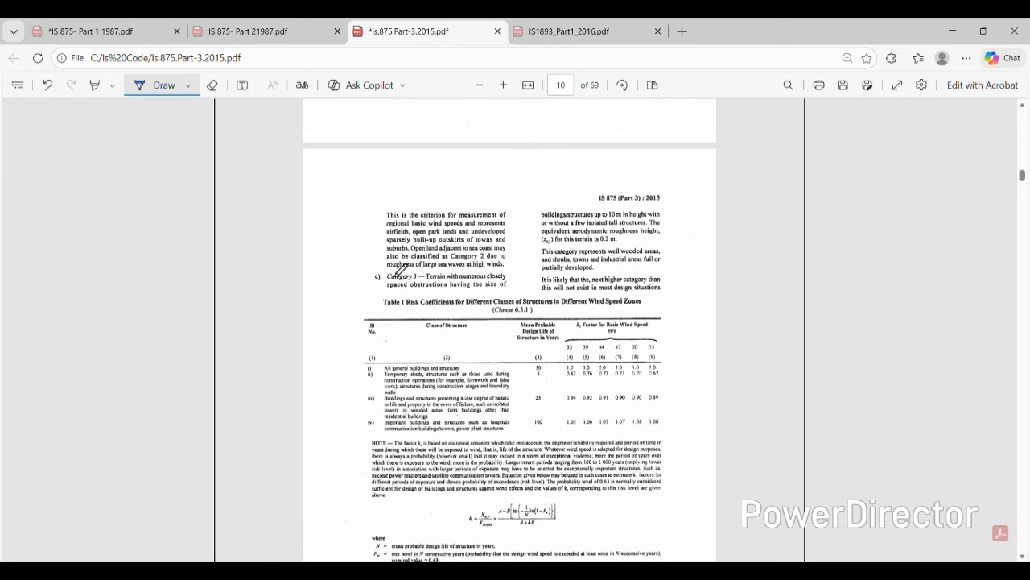
scroll(402, 265, "up", 1)
scroll(423, 268, "down", 3)
scroll(423, 268, "down", 3)
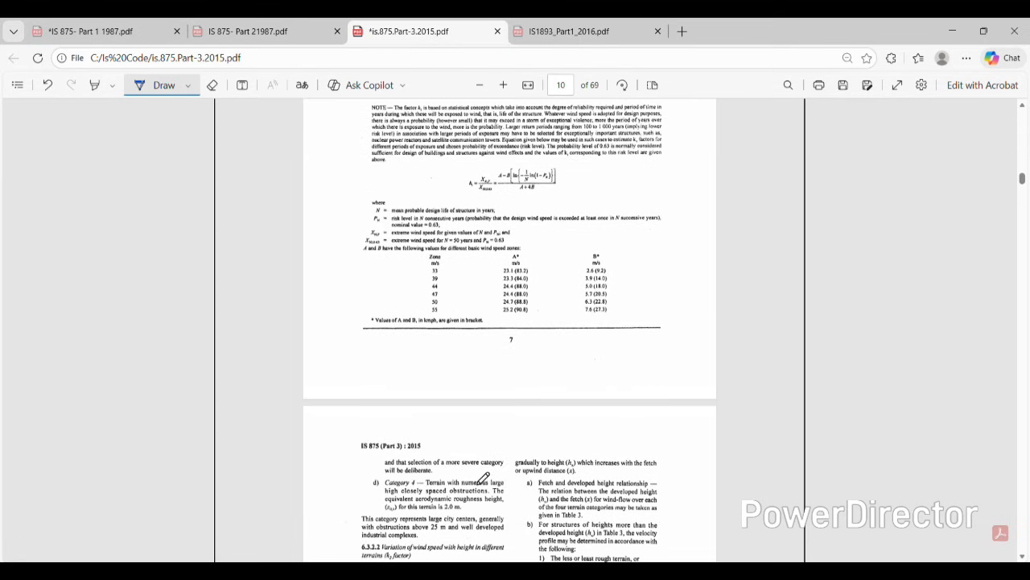
scroll(455, 486, "up", 4)
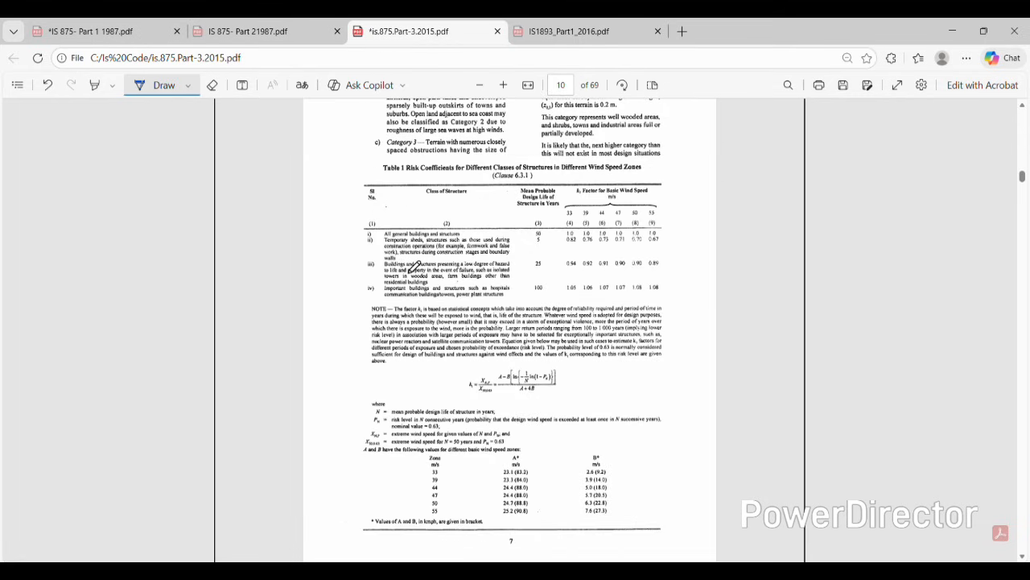
scroll(469, 227, "up", 4)
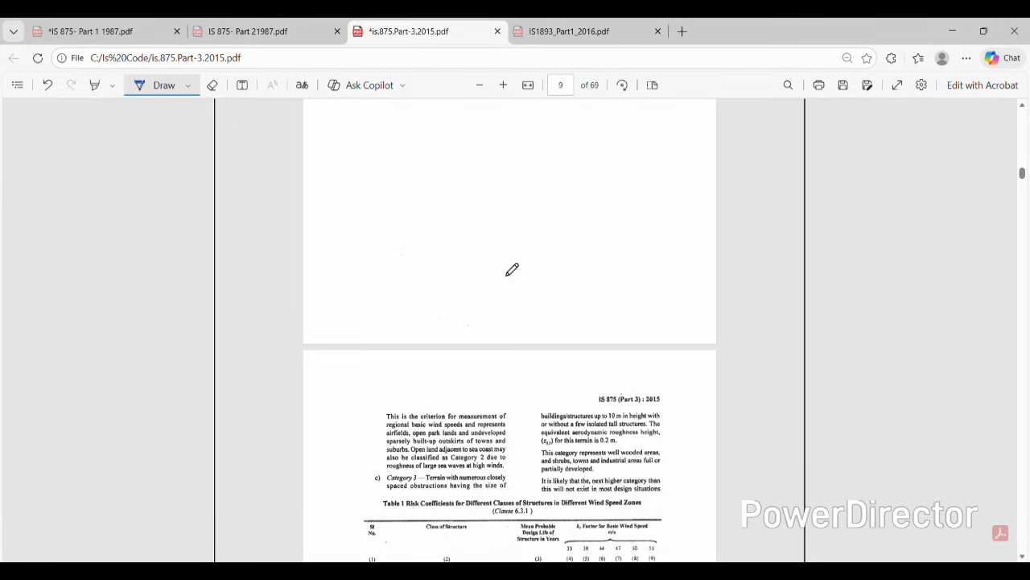
scroll(540, 304, "up", 3)
scroll(532, 266, "up", 4)
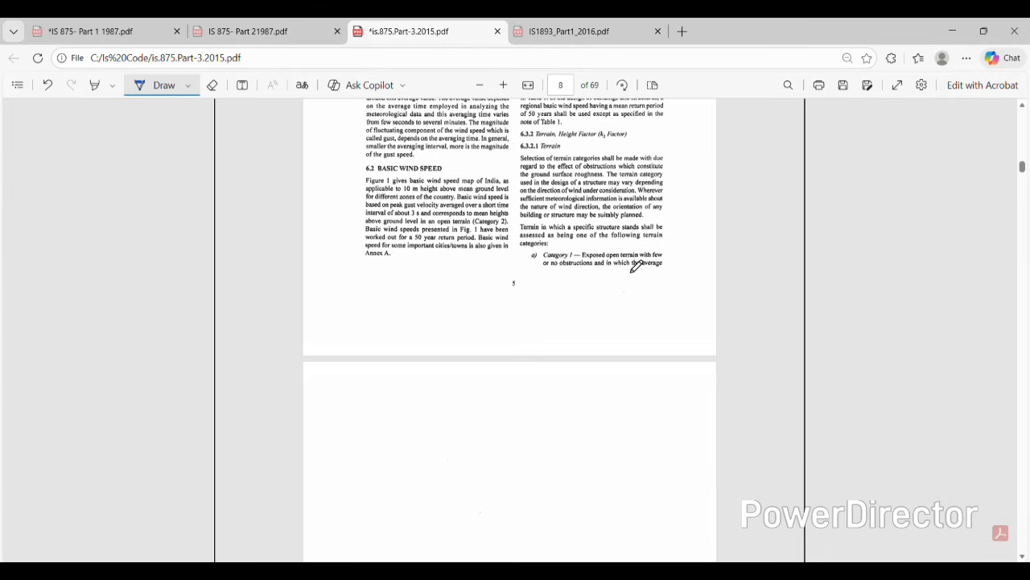
Examine the Category 1 to 3 terrain definitions in the IS 875 Part 3 PDF and outline the Category 3 label with the pen
scroll(636, 267, "down", 8)
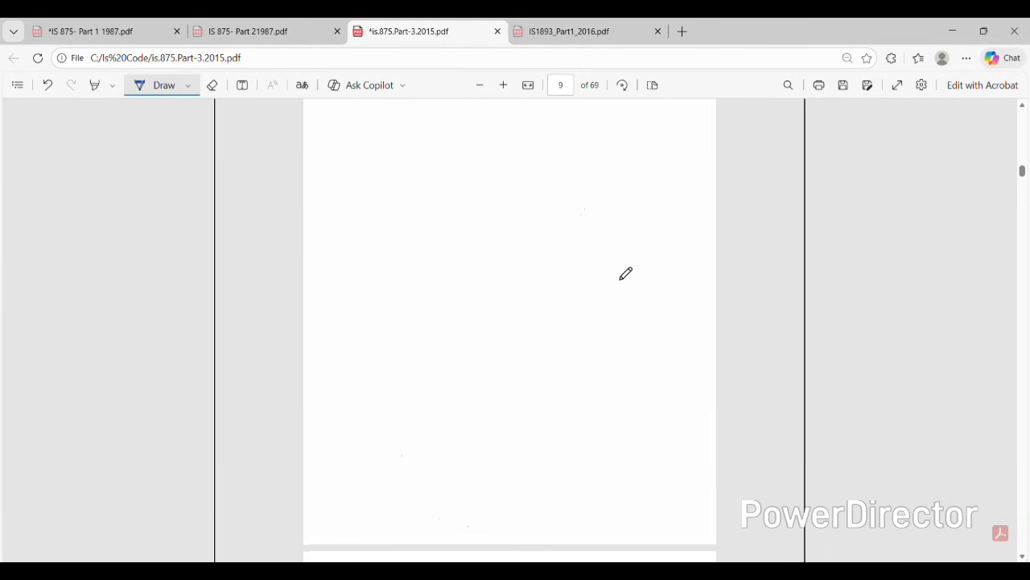
scroll(622, 275, "down", 3)
scroll(568, 202, "up", 1)
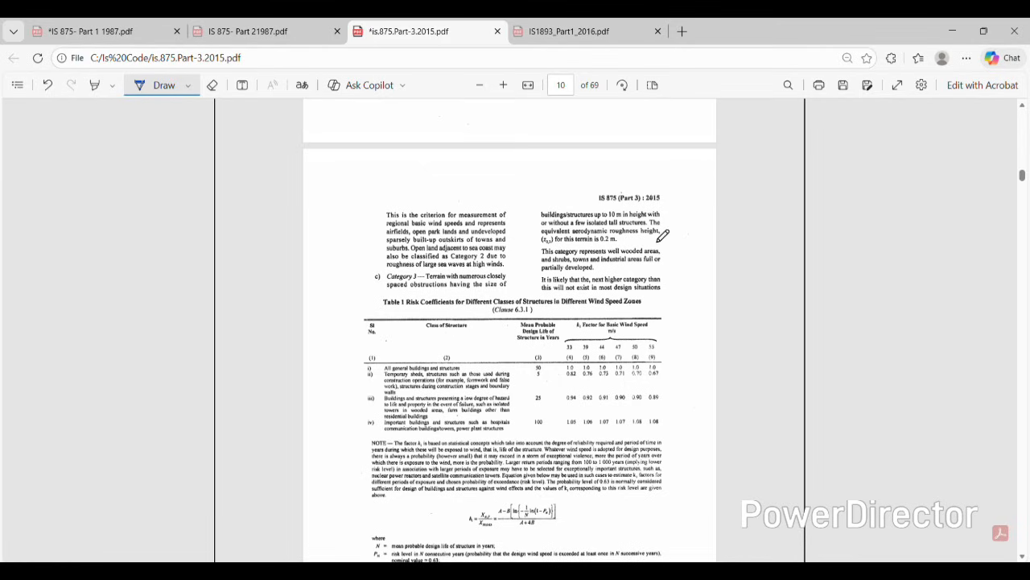
scroll(576, 226, "down", 1)
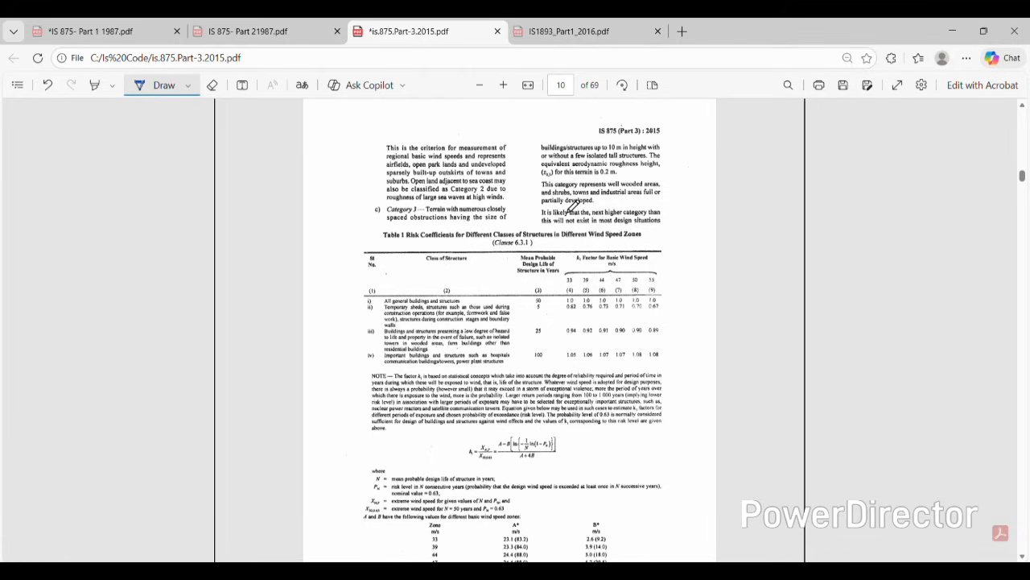
scroll(455, 266, "down", 4)
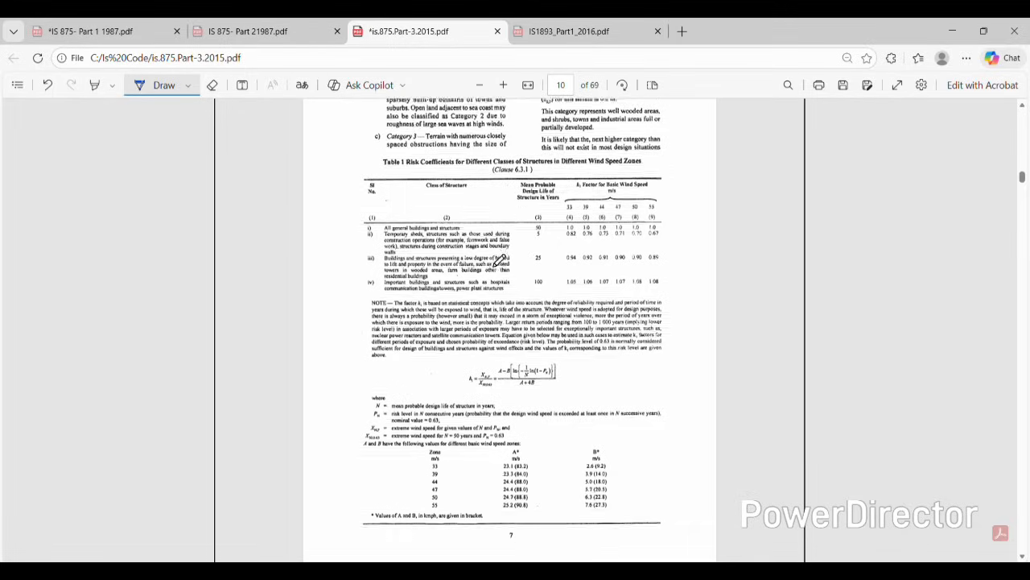
scroll(435, 242, "up", 2)
scroll(385, 169, "up", 1)
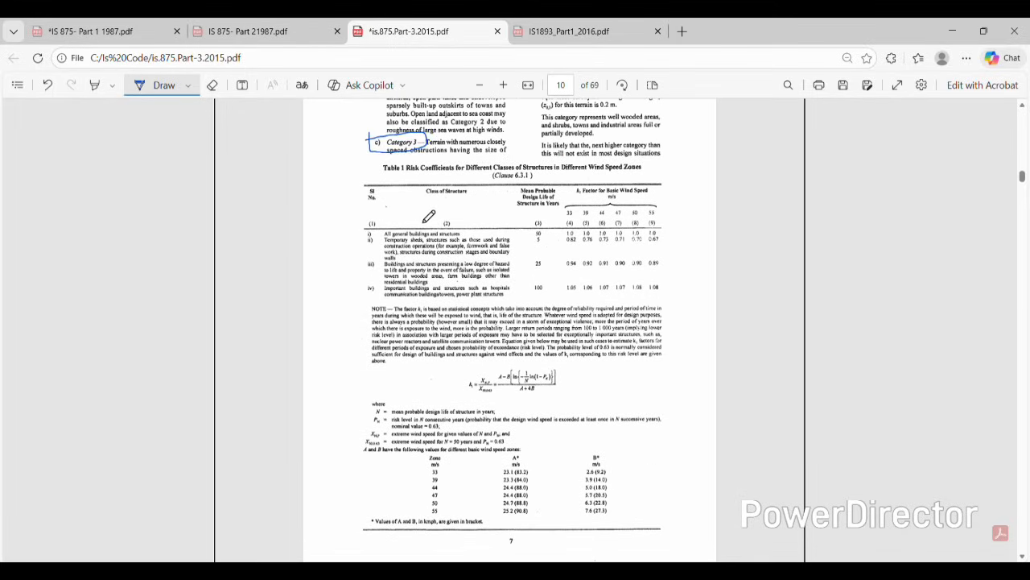
Circle the Category 4 terrain label above Table 2, then review the Category 3 page again
scroll(427, 213, "down", 1)
scroll(456, 222, "down", 6)
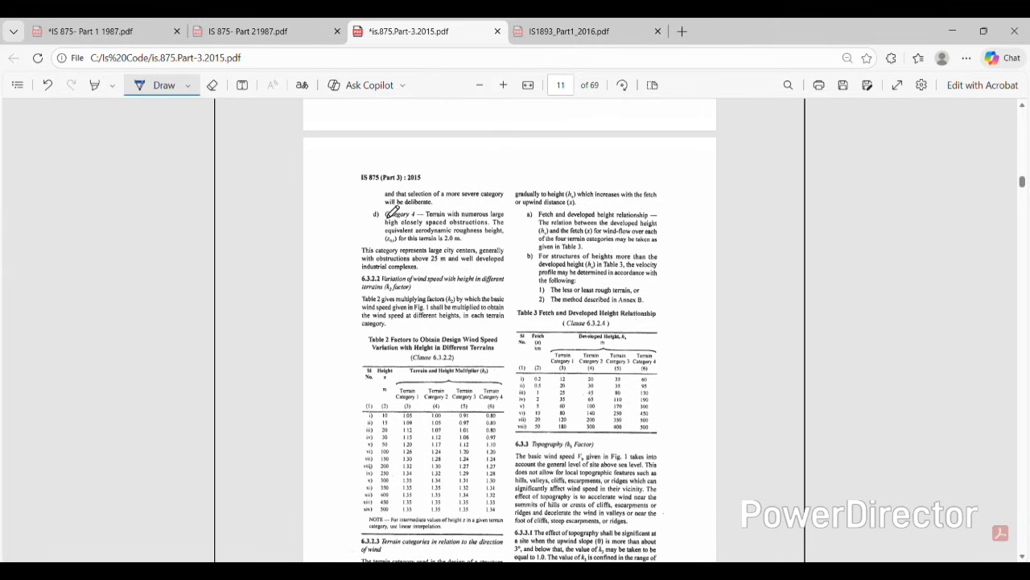
mouse_move(377, 208)
left_mouse_down()
mouse_move(384, 225)
mouse_move(416, 208)
mouse_move(380, 203)
mouse_move(377, 215)
left_mouse_up()
scroll(432, 228, "up", 6)
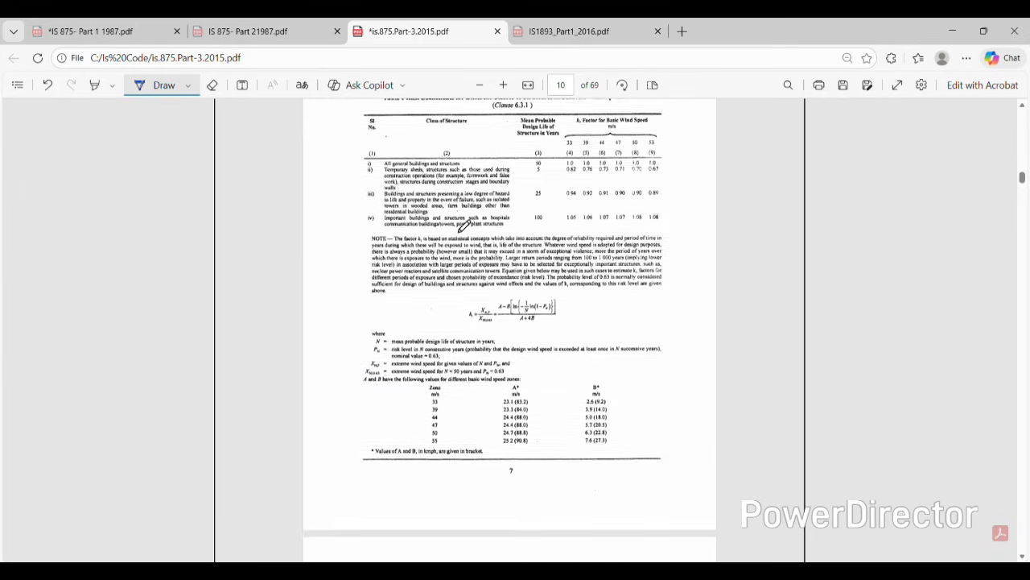
scroll(464, 228, "up", 3)
scroll(451, 179, "up", 2)
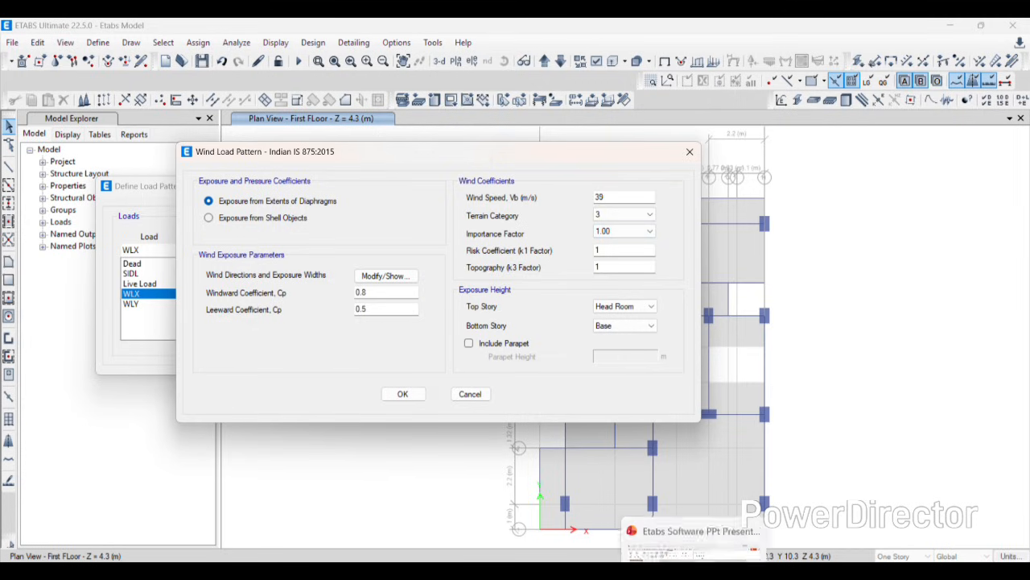
Check the K4 reference on the PowerPoint wind load slide, then return to the PDF and circle the k4 values for the structure types
left_click(696, 572)
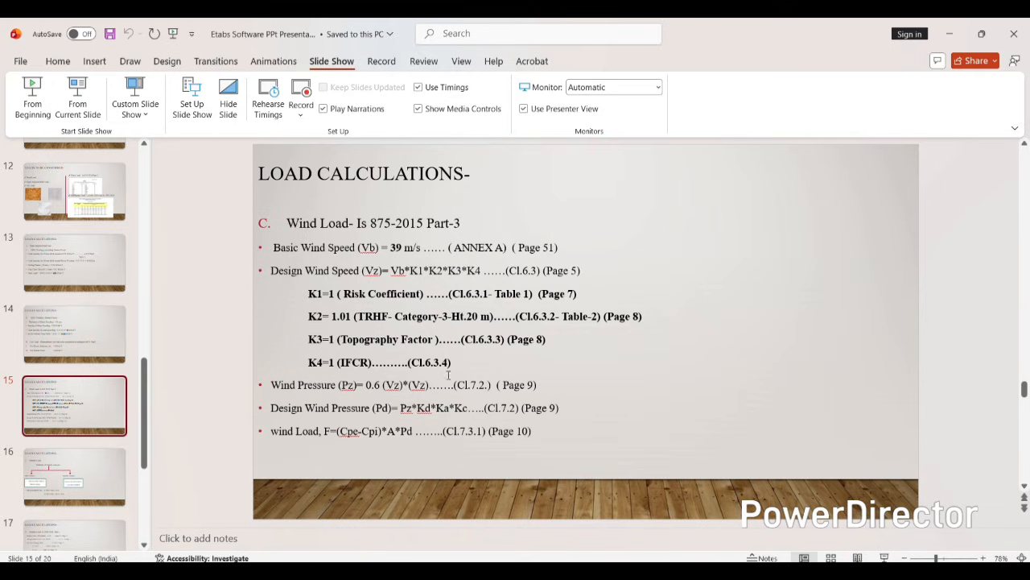
mouse_move(724, 573)
left_click(564, 572)
scroll(499, 306, "down", 8)
scroll(499, 306, "down", 1)
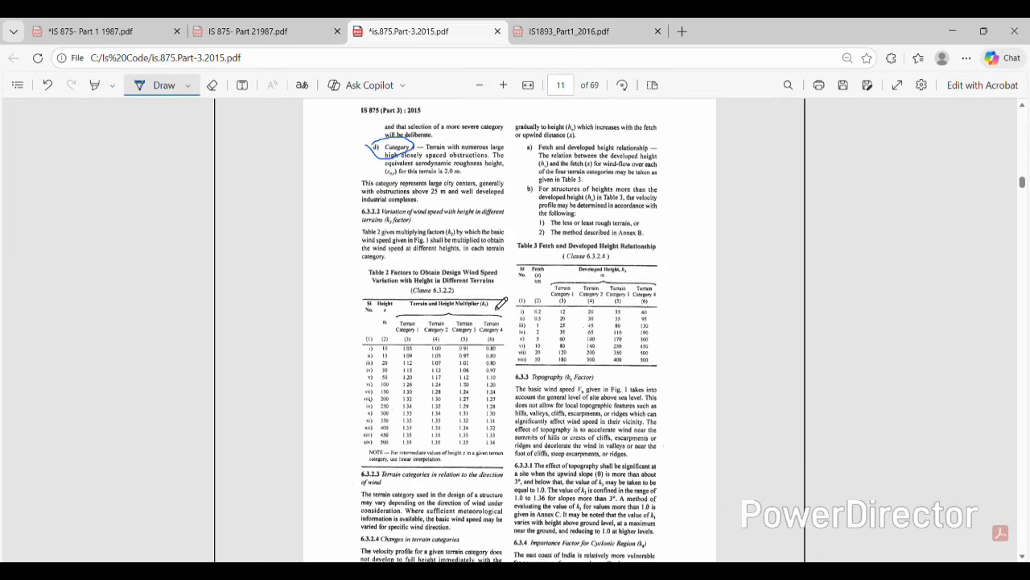
scroll(500, 303, "down", 10)
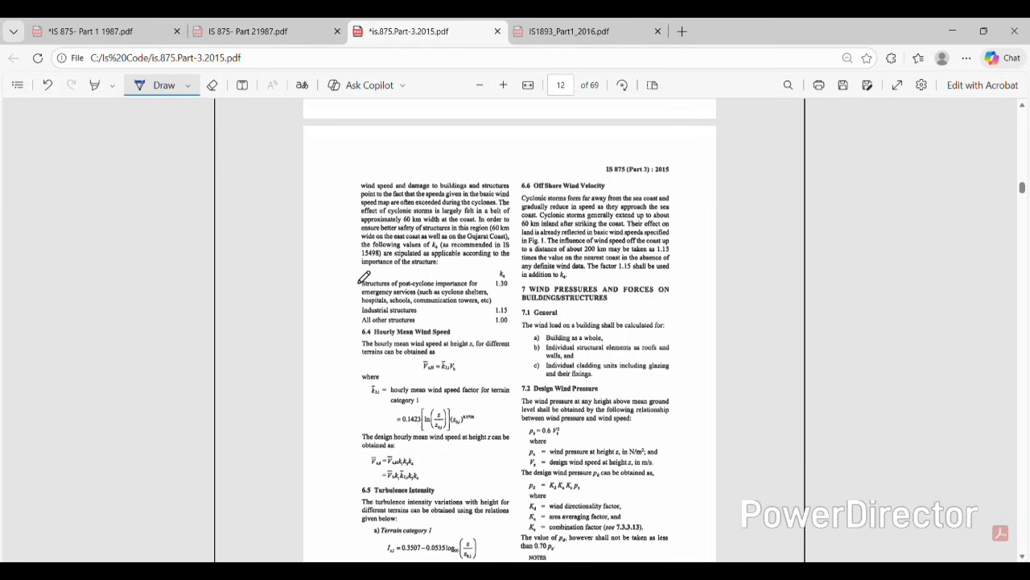
mouse_move(361, 283)
left_mouse_down()
mouse_move(355, 323)
mouse_move(436, 330)
mouse_move(509, 324)
mouse_move(530, 275)
mouse_move(366, 262)
left_mouse_up()
Circle clause number 6.3.4, Importance Factor for Cyclonic Region, and review the k4 values that follow it
scroll(367, 263, "up", 5)
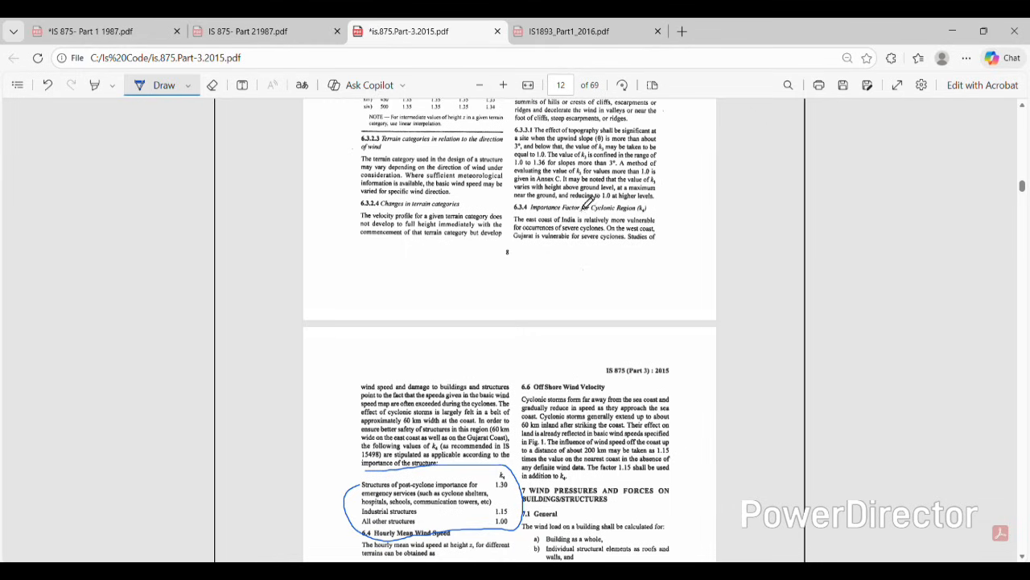
left_click_drag(531, 198, 528, 211)
scroll(433, 293, "down", 2)
scroll(432, 292, "down", 2)
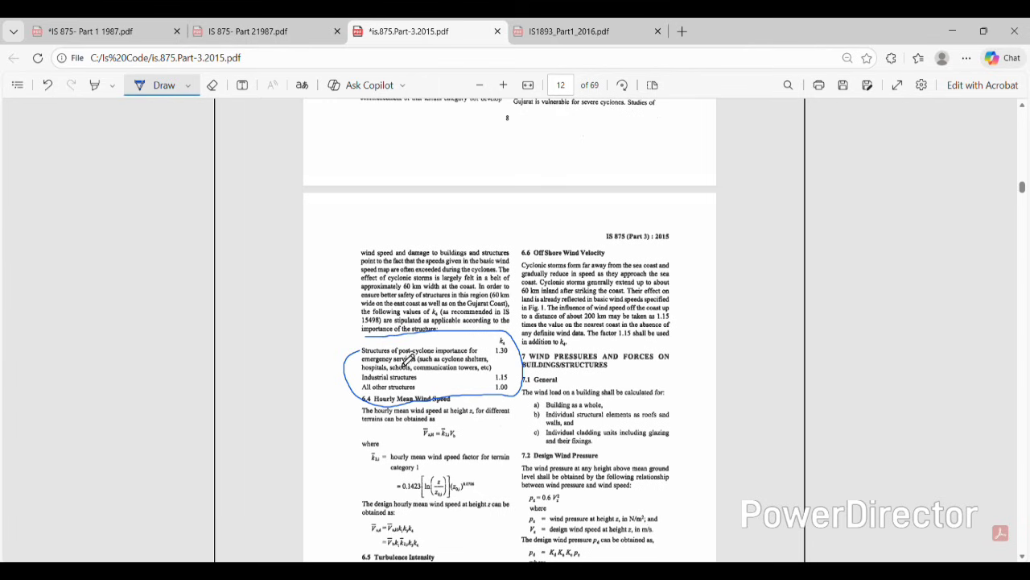
scroll(524, 410, "down", 2)
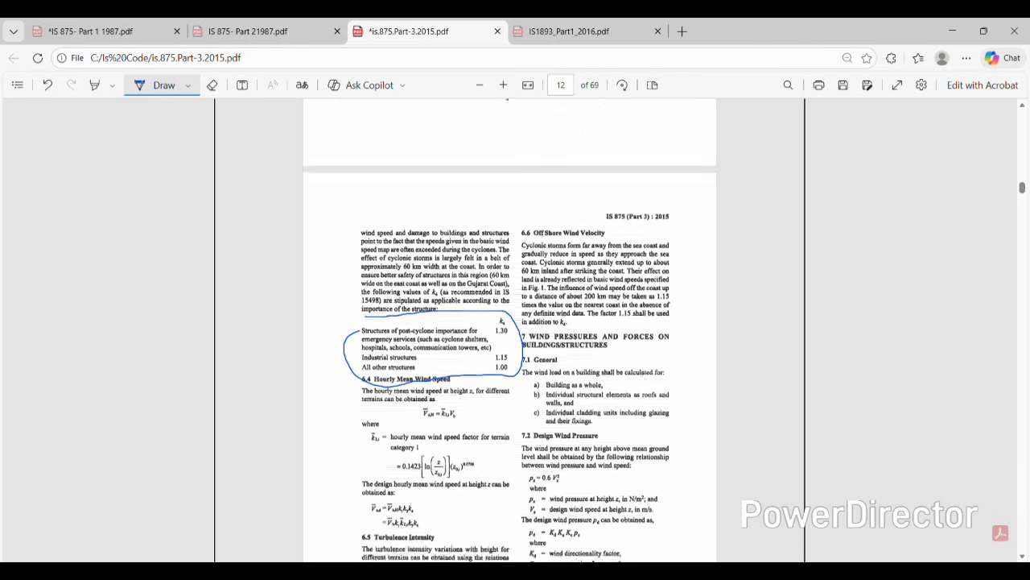
Check the K factors on the PowerPoint slide, then switch to ETABS and inspect the WLX importance factor options
left_click(692, 573)
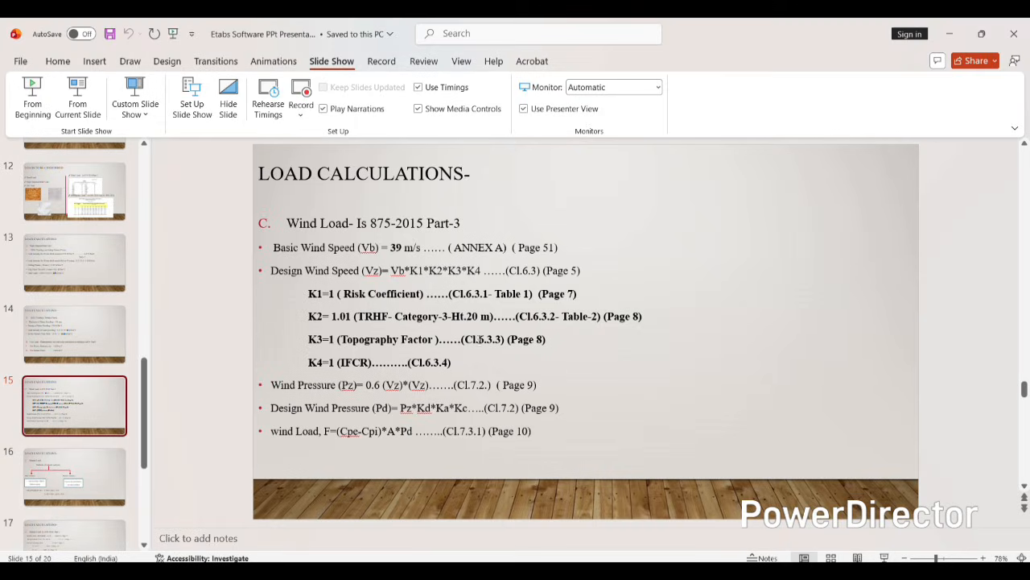
left_click(702, 572)
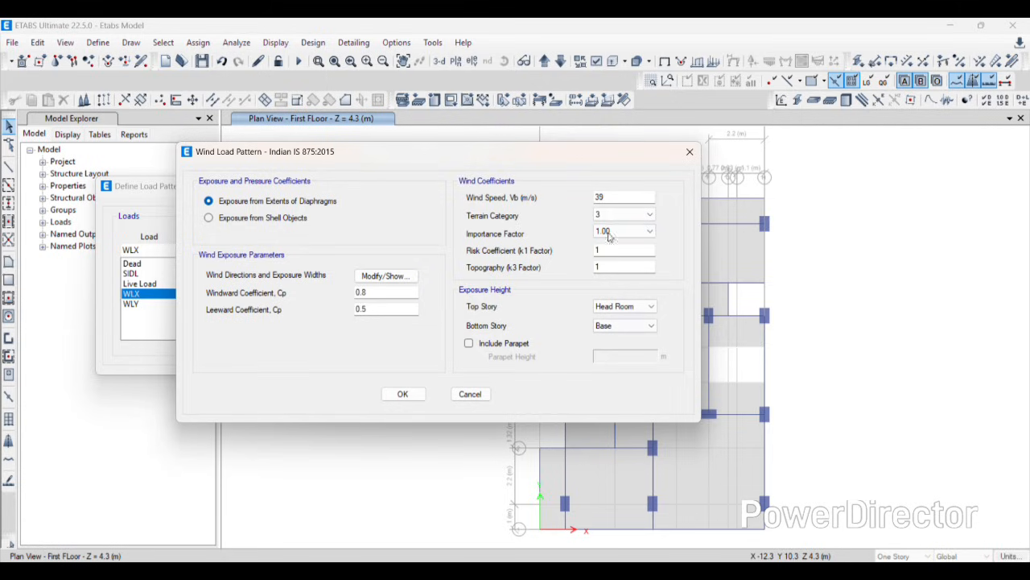
left_click(632, 234)
left_click(632, 234)
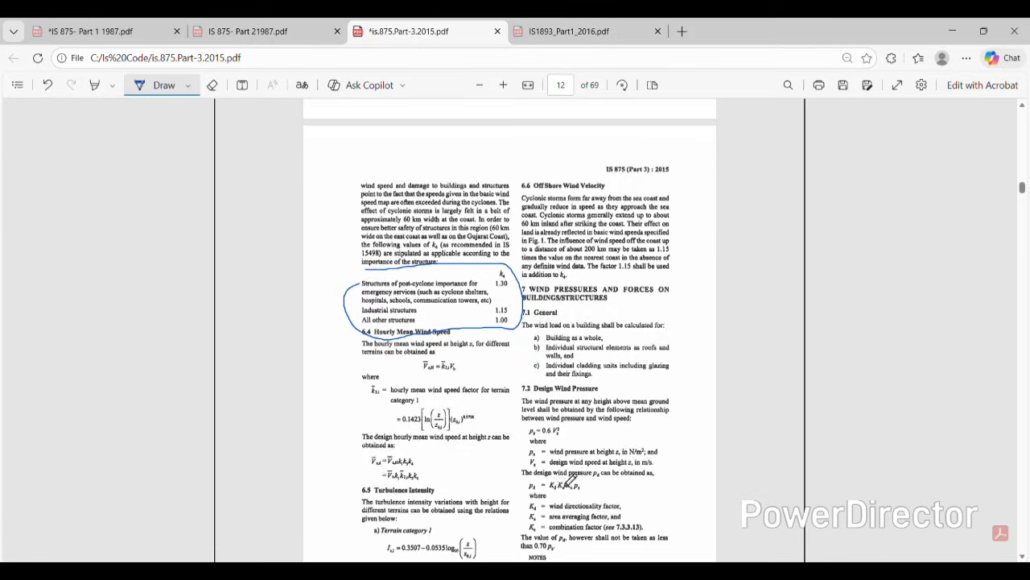
In the IS 875 Part 3 PDF, underline the Table 1 row for all general buildings and mark its k1 factor for 39 m/s
scroll(910, 361, "up", 4)
scroll(481, 279, "up", 8)
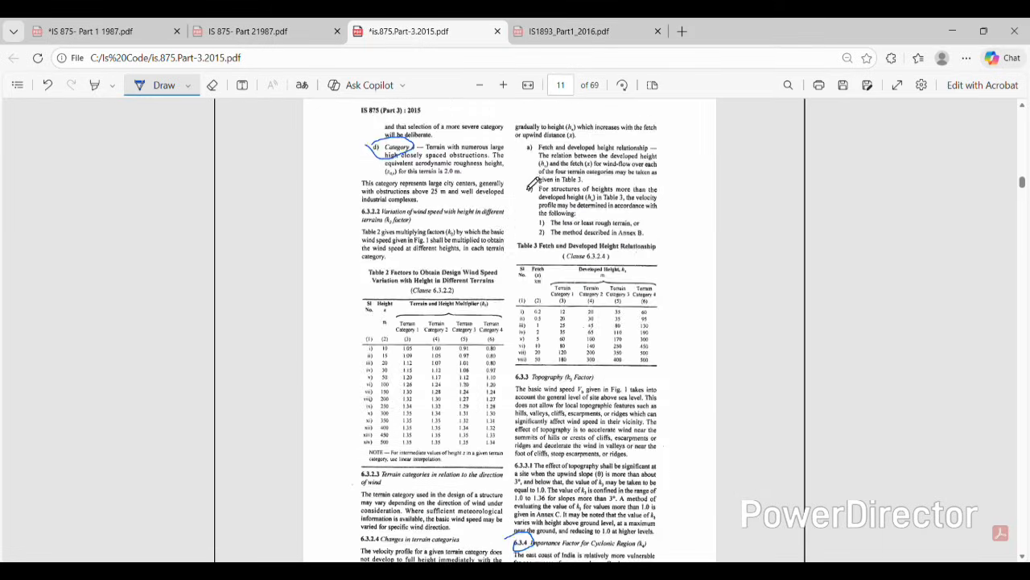
scroll(481, 278, "up", 4)
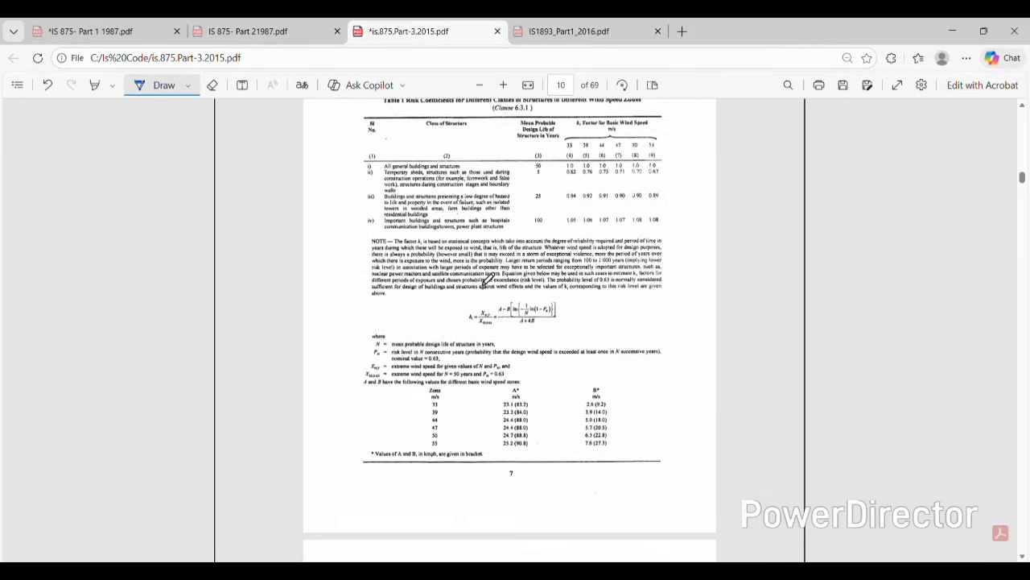
scroll(467, 294, "down", 1)
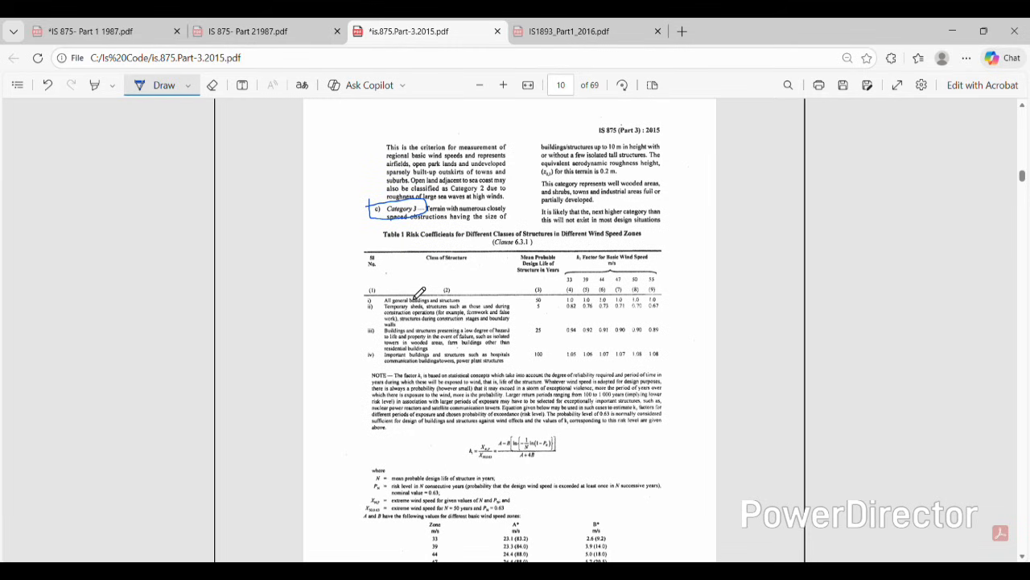
scroll(427, 291, "down", 1)
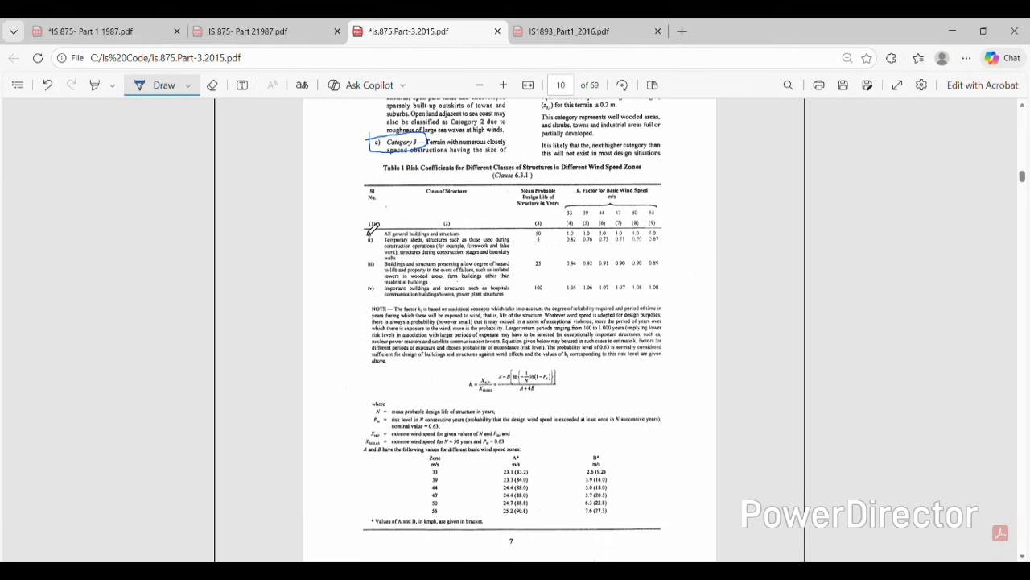
left_click_drag(369, 236, 683, 233)
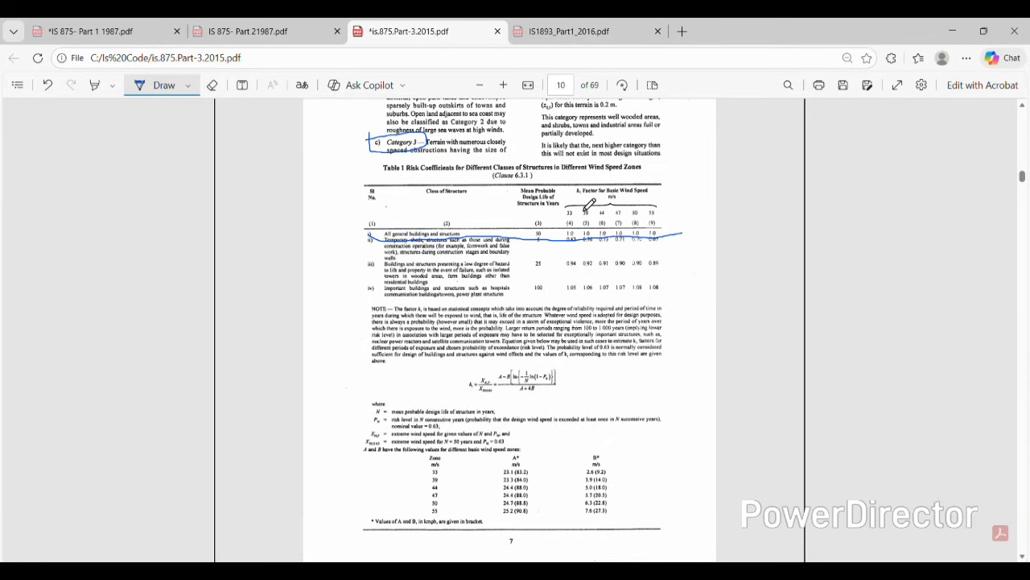
mouse_move(586, 210)
left_mouse_down()
mouse_move(604, 203)
mouse_move(591, 230)
left_mouse_up()
Switch to ETABS to check the WLX risk coefficient, then bring up the wind load slide in PowerPoint
left_click(953, 30)
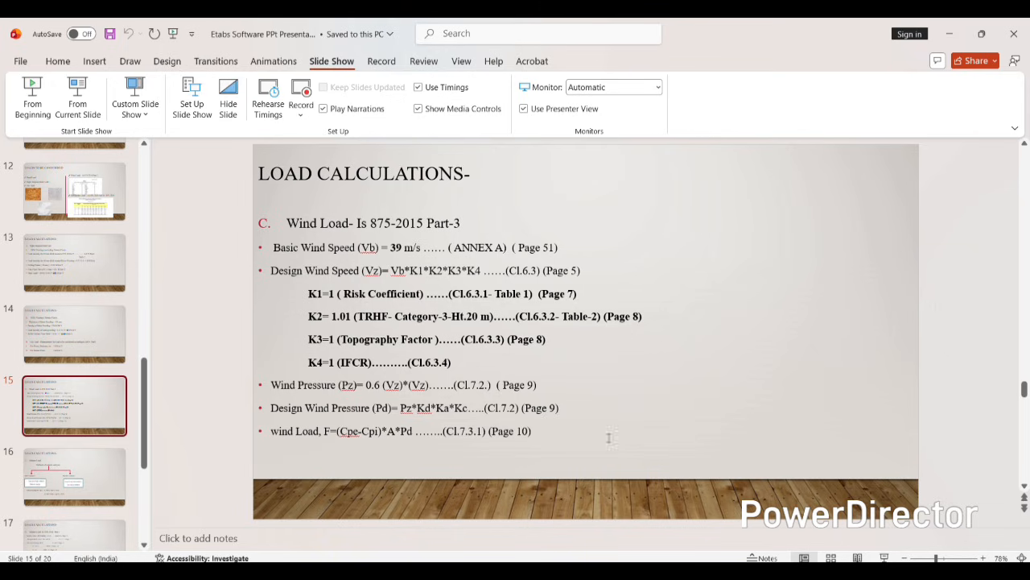
left_click(727, 572)
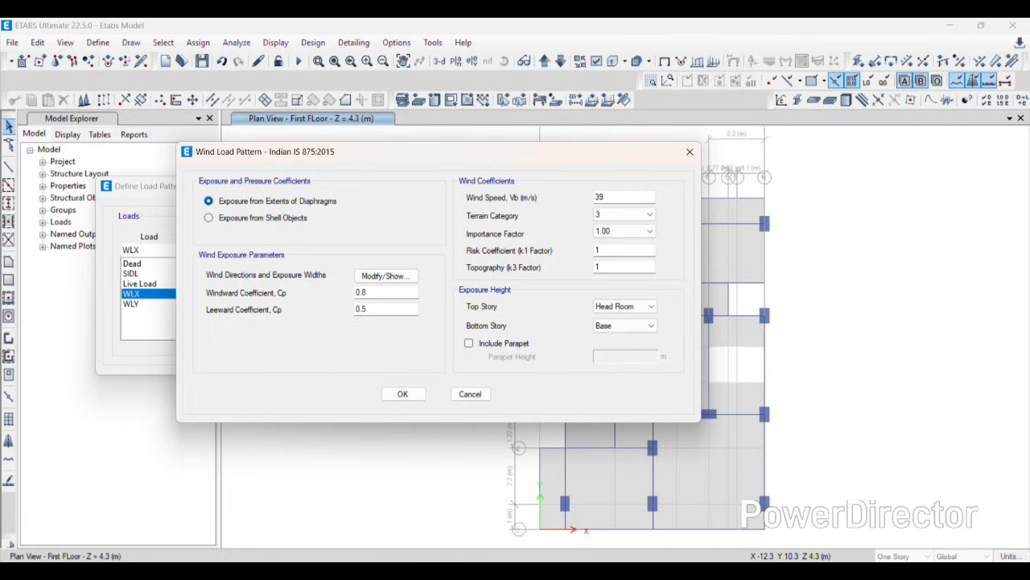
left_click(694, 571)
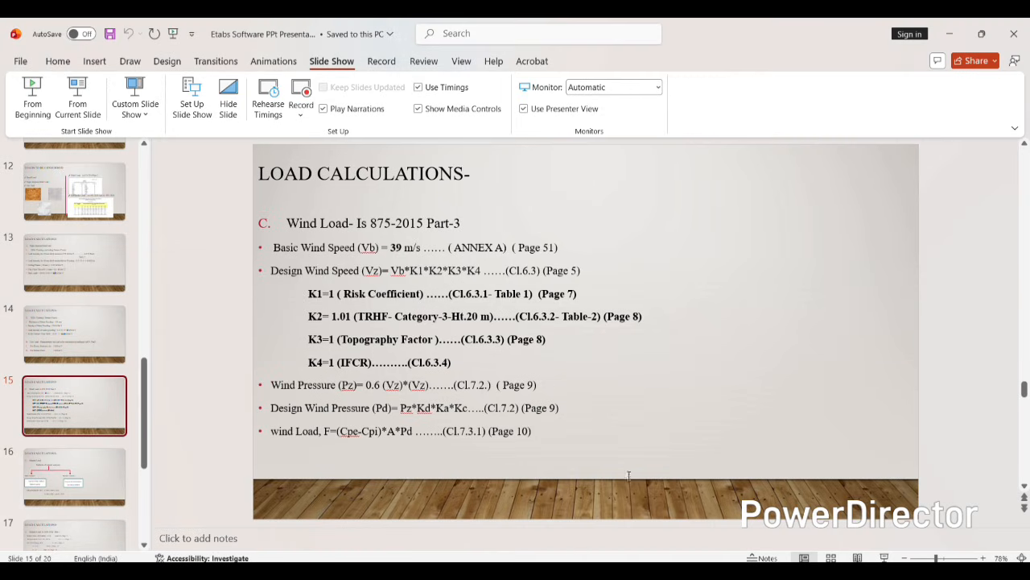
Switch to the IS 875 Part 3 PDF and outline the topography k3 factor clauses 6.3.3 and 6.3.3.1 with the pen
left_click(596, 572)
scroll(477, 353, "down", 8)
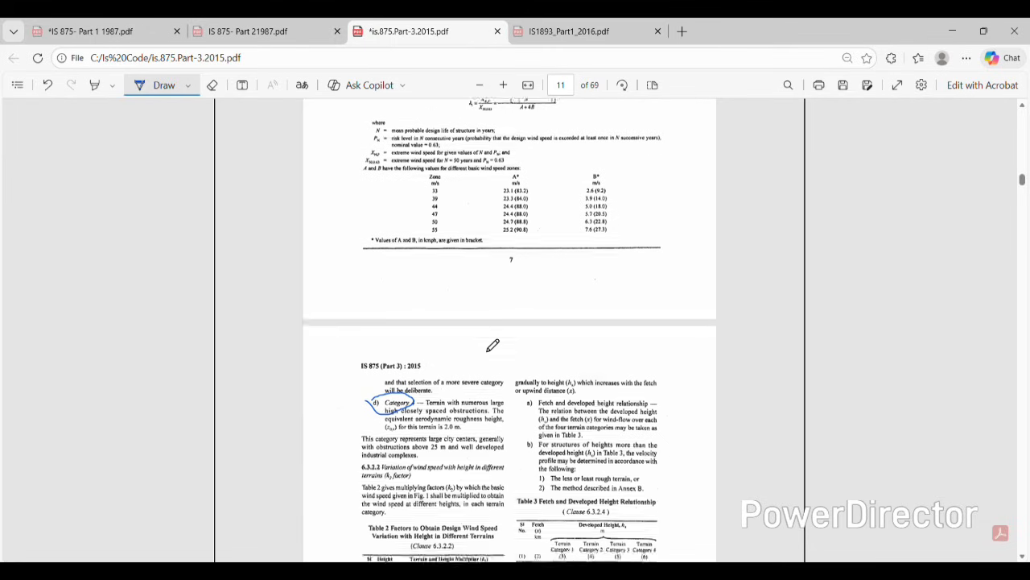
scroll(491, 345, "down", 5)
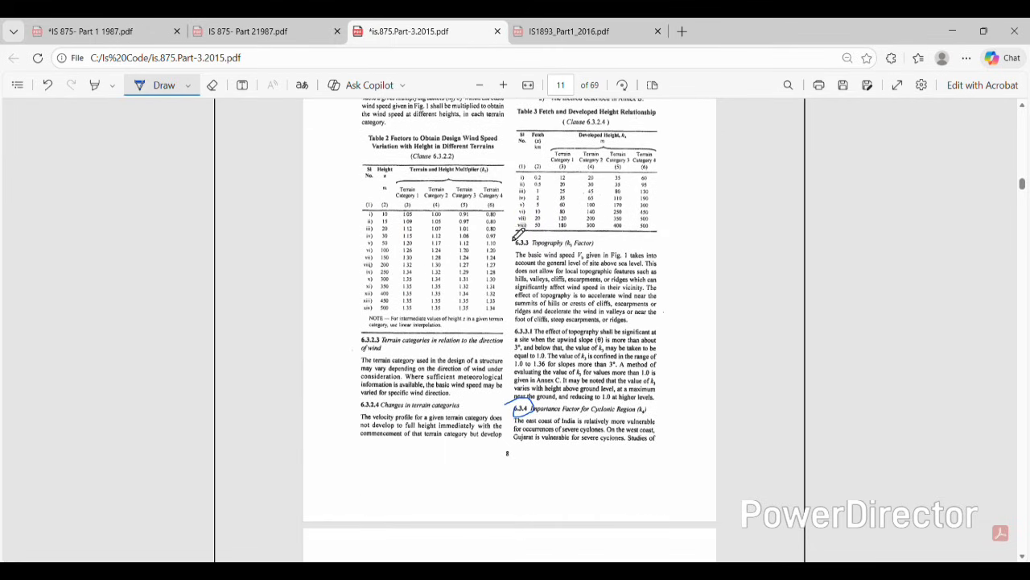
mouse_move(516, 239)
left_mouse_down()
mouse_move(531, 392)
mouse_move(657, 395)
mouse_move(681, 255)
mouse_move(548, 232)
mouse_move(522, 240)
left_mouse_up()
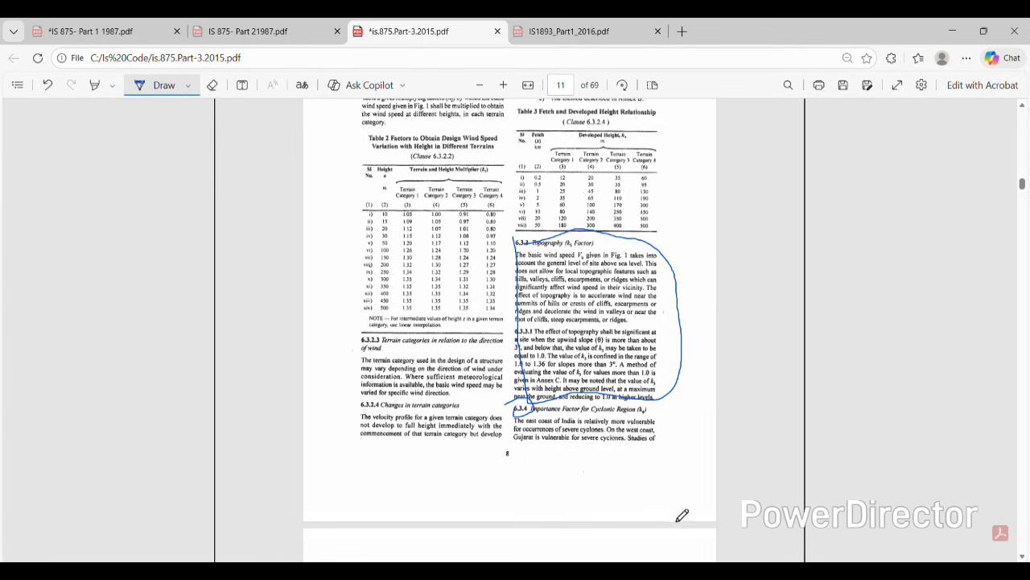
Check the K3 and K4 factors on the PowerPoint slide, then return to the WLX wind load settings in ETABS
mouse_move(724, 571)
left_click(693, 571)
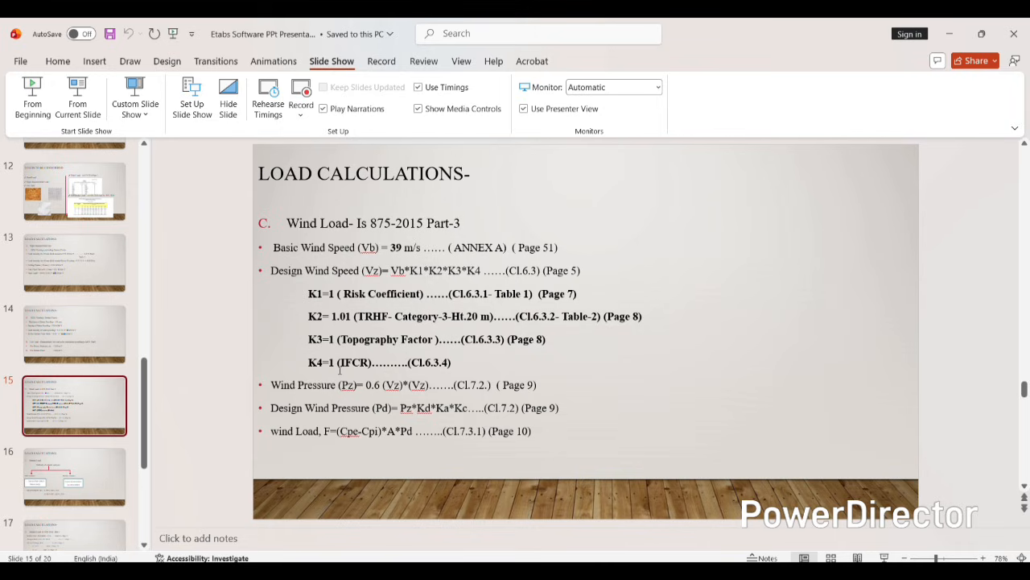
left_click(950, 35)
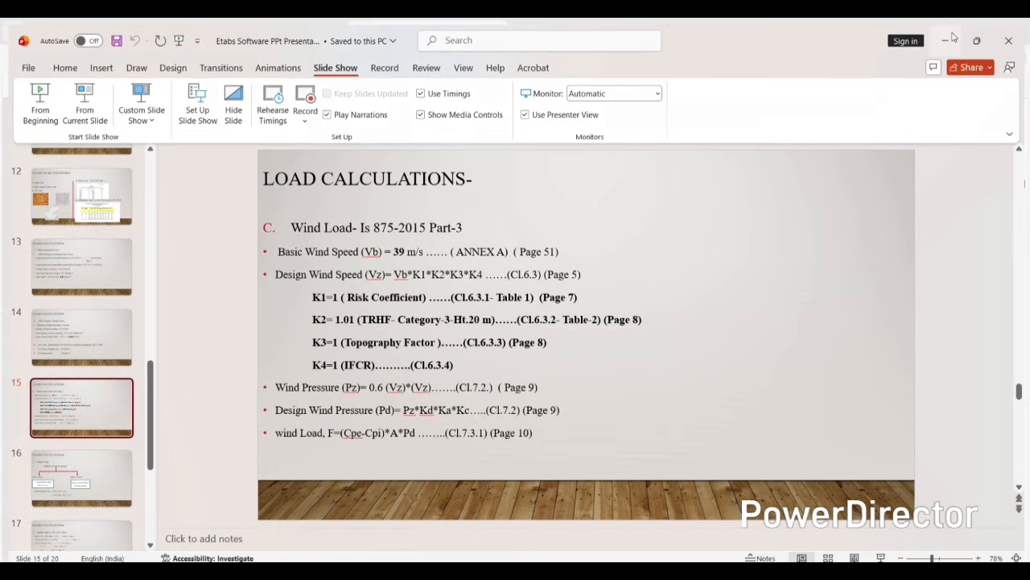
left_click(775, 571)
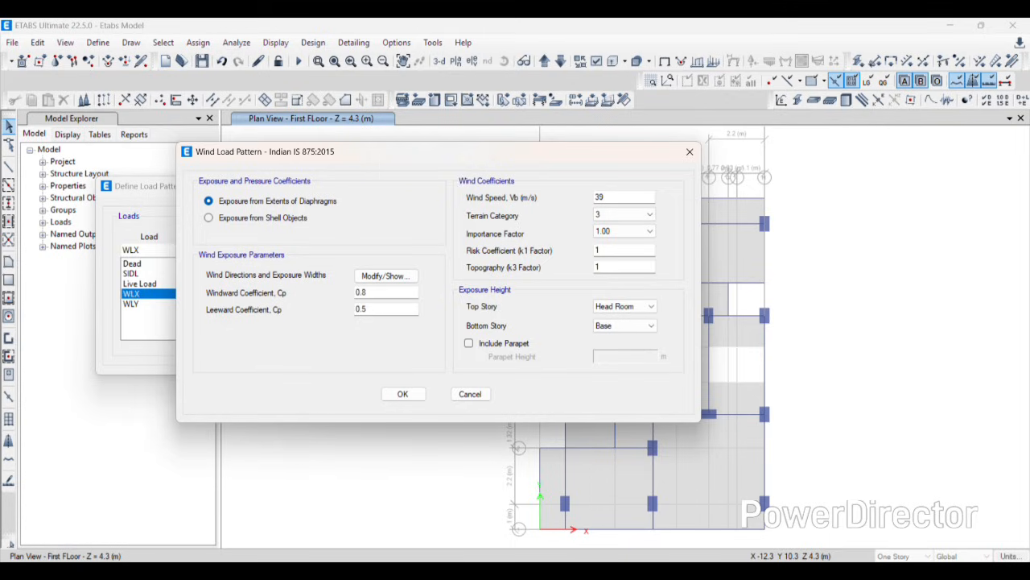
Look up the external pressure coefficients for walls in Table 5 of the IS 875 Part 3 PDF, then return to ETABS
left_click(696, 572)
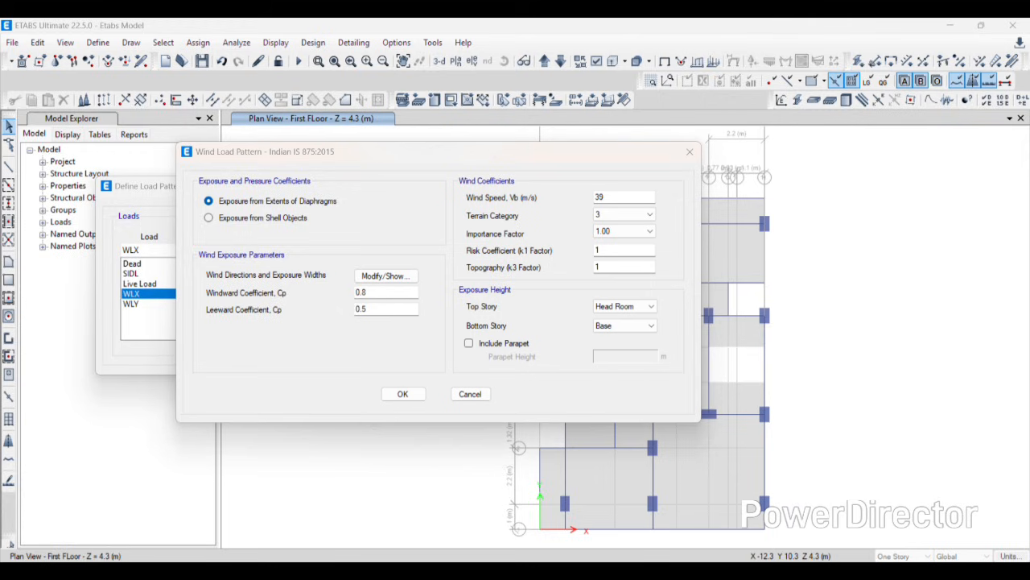
scroll(416, 296, "down", 10)
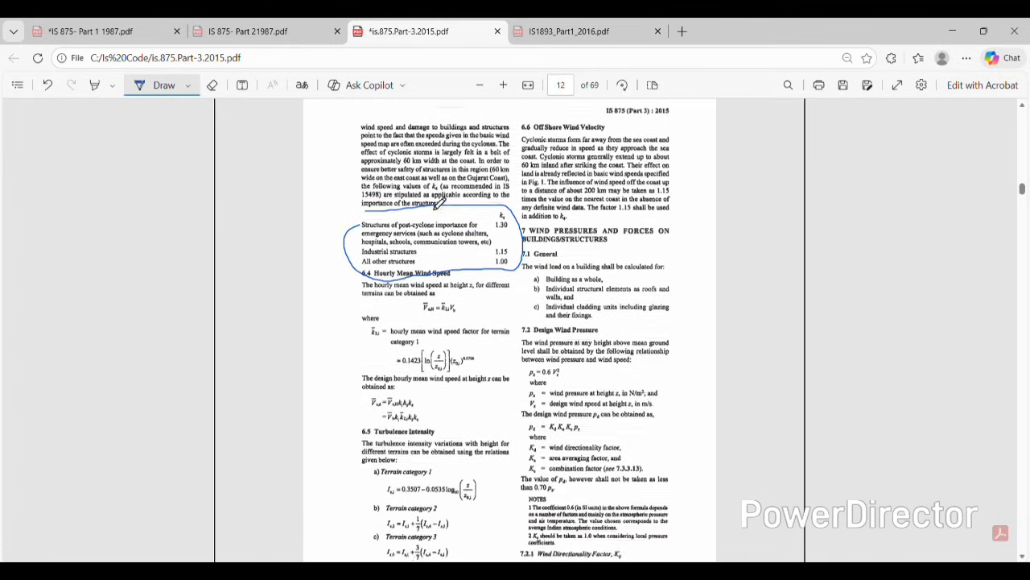
scroll(433, 196, "down", 15)
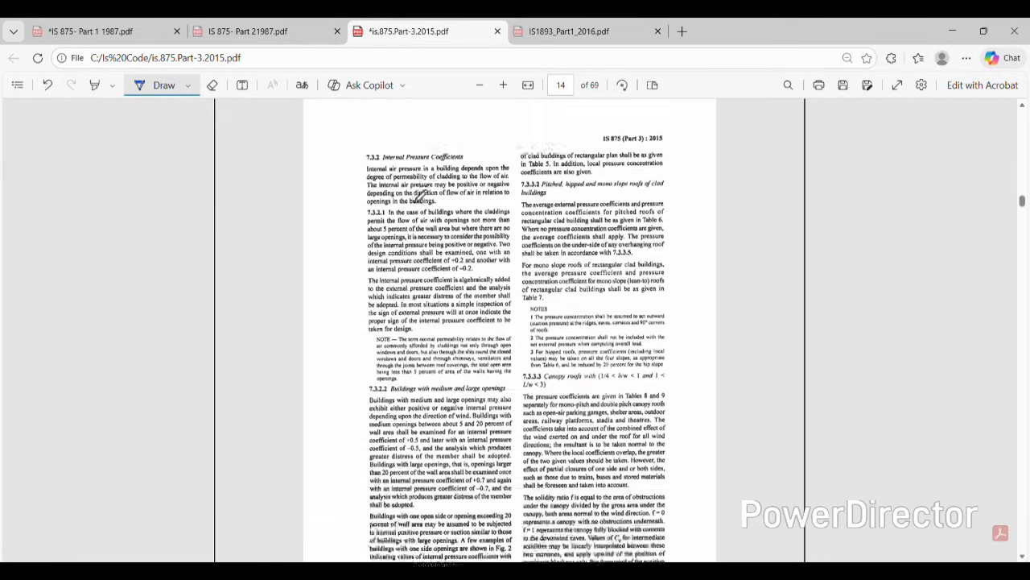
scroll(420, 198, "down", 10)
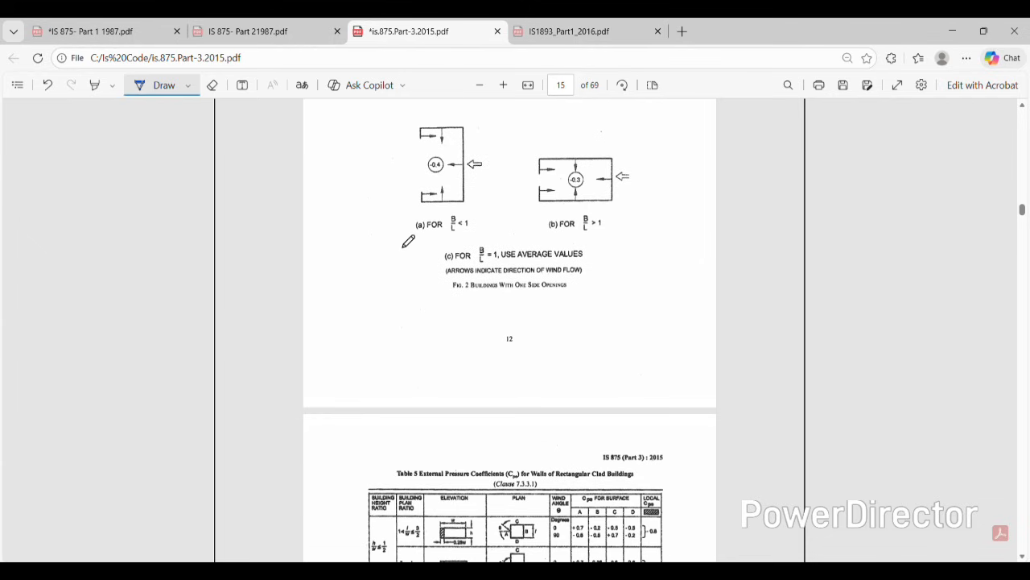
scroll(425, 259, "down", 6)
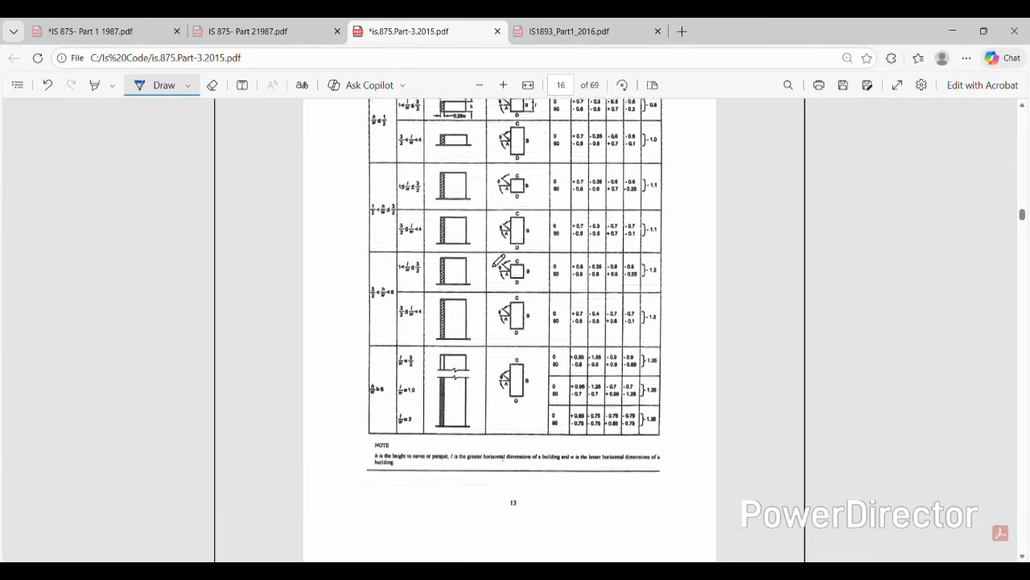
scroll(500, 259, "up", 10)
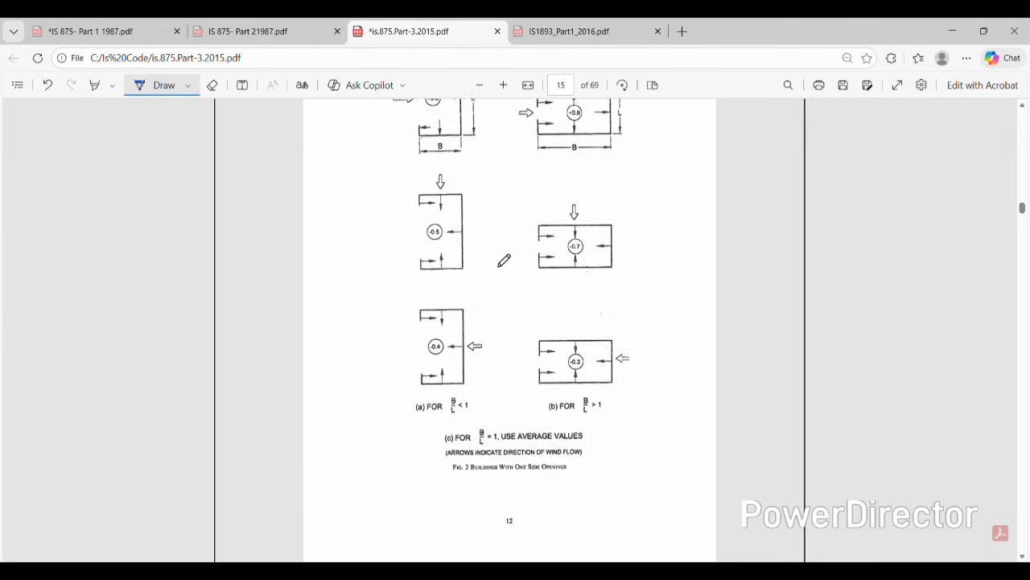
scroll(519, 254, "up", 3)
left_click(953, 30)
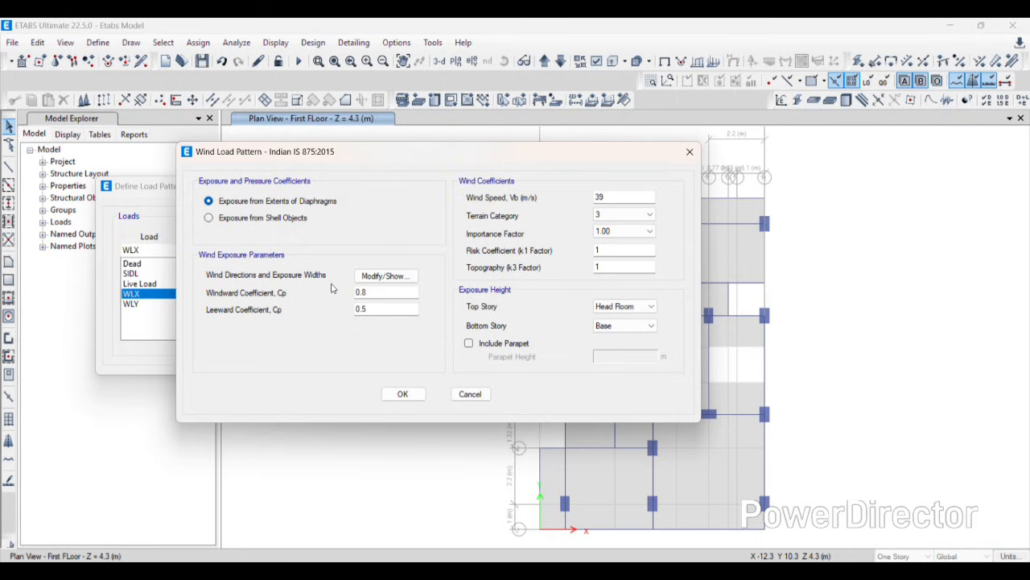
Set the WLX wind direction angle to 0 degrees with auto-calculated exposure widths and accept its wind load settings
left_click(394, 281)
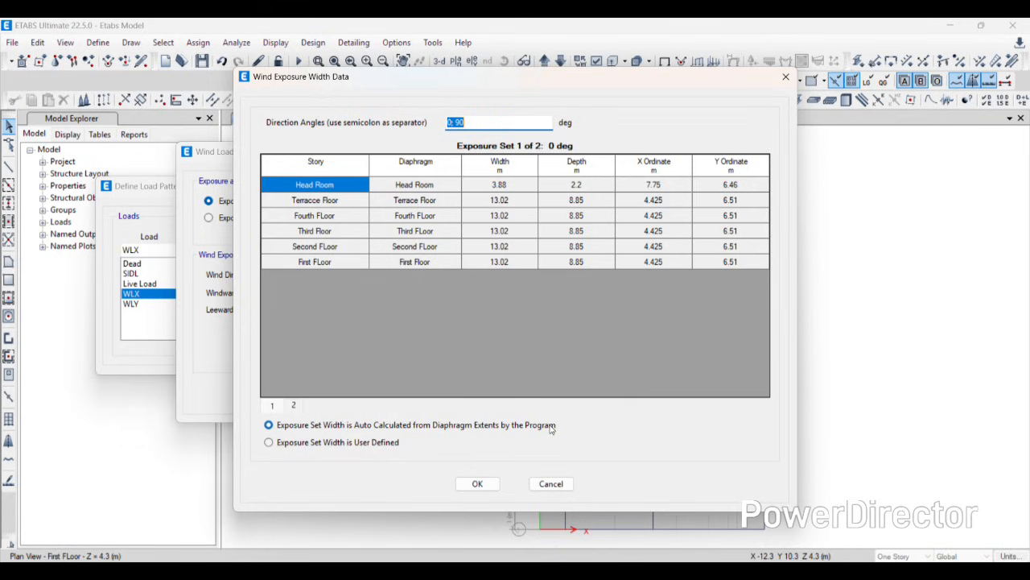
left_click(490, 122)
left_click(454, 342)
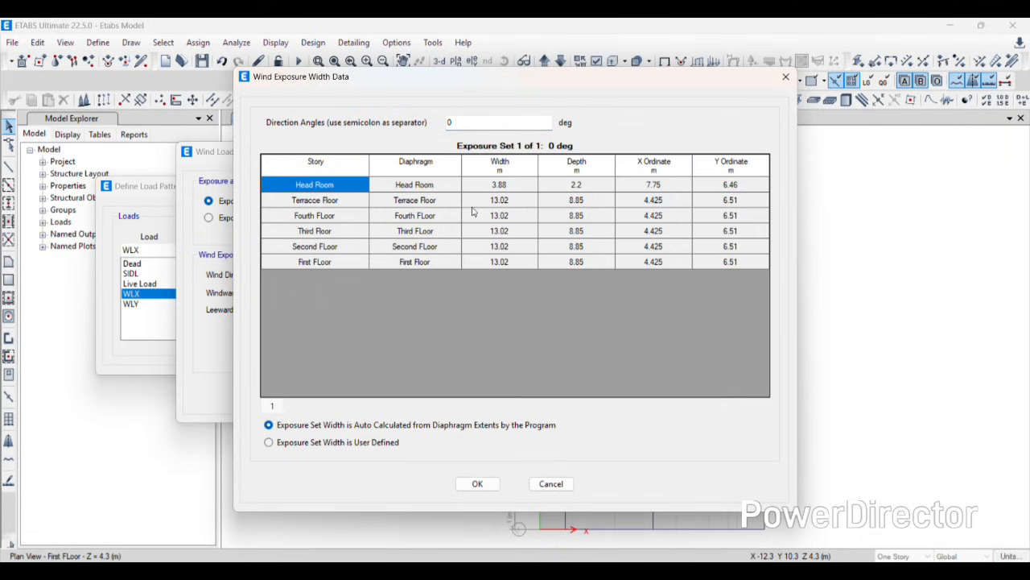
left_click(476, 483)
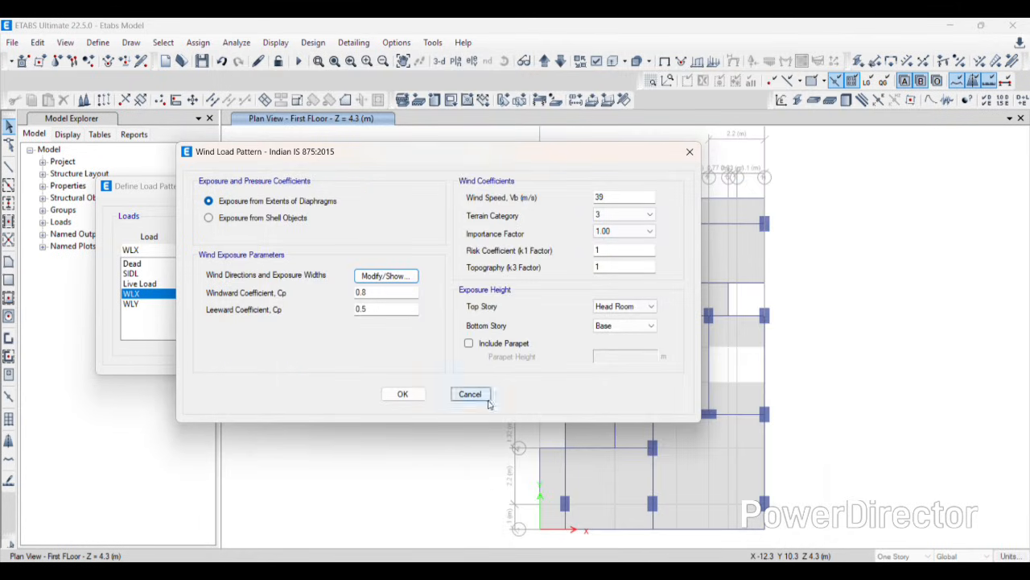
left_click(400, 395)
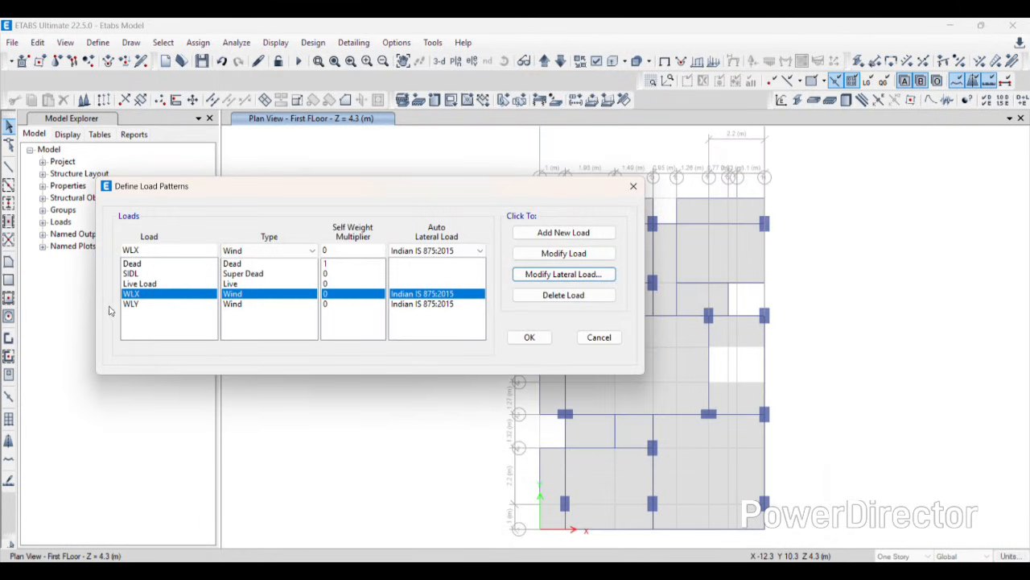
Set the WLY wind load pattern's wind speed to 39 m/s and its terrain category to 3
left_click(132, 304)
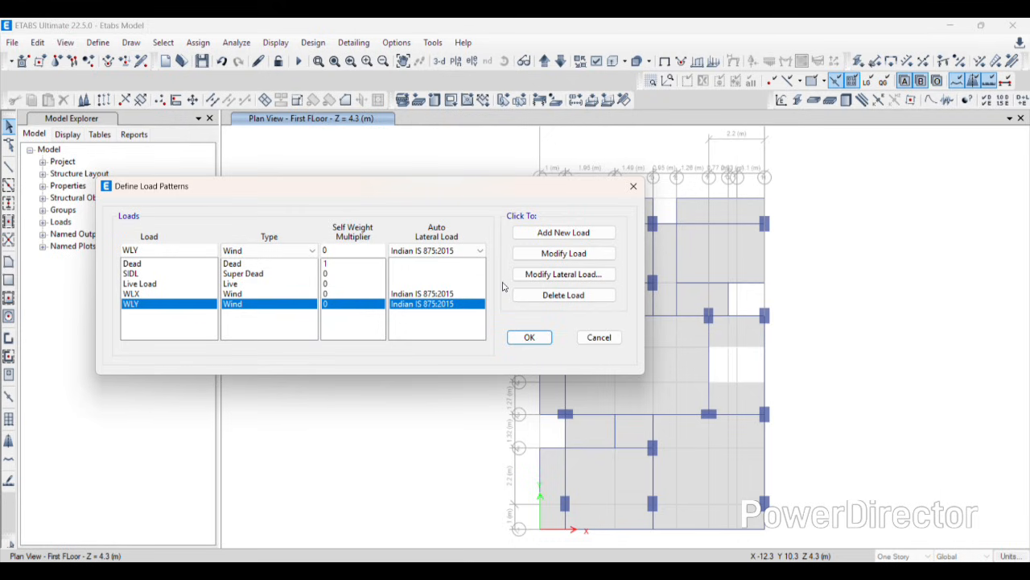
left_click(564, 273)
left_click(694, 203)
double_click(694, 203)
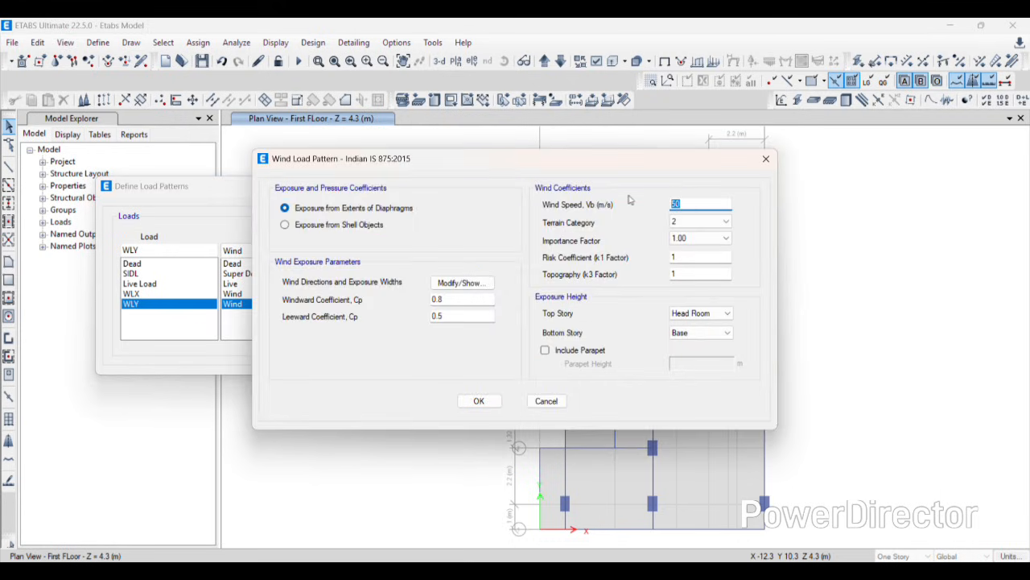
type("39")
left_click(681, 222)
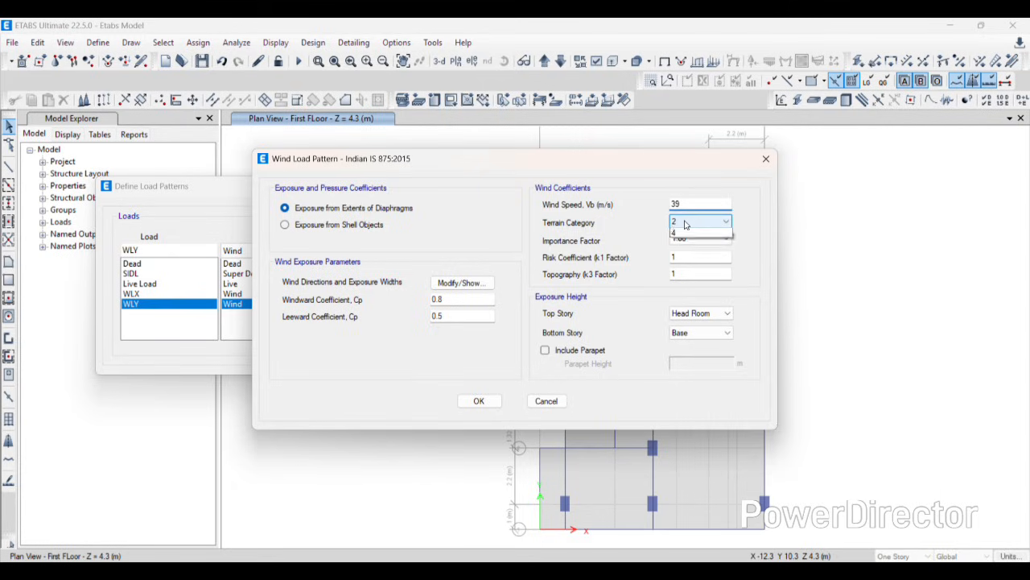
left_click(683, 241)
left_click(699, 222)
left_click(707, 252)
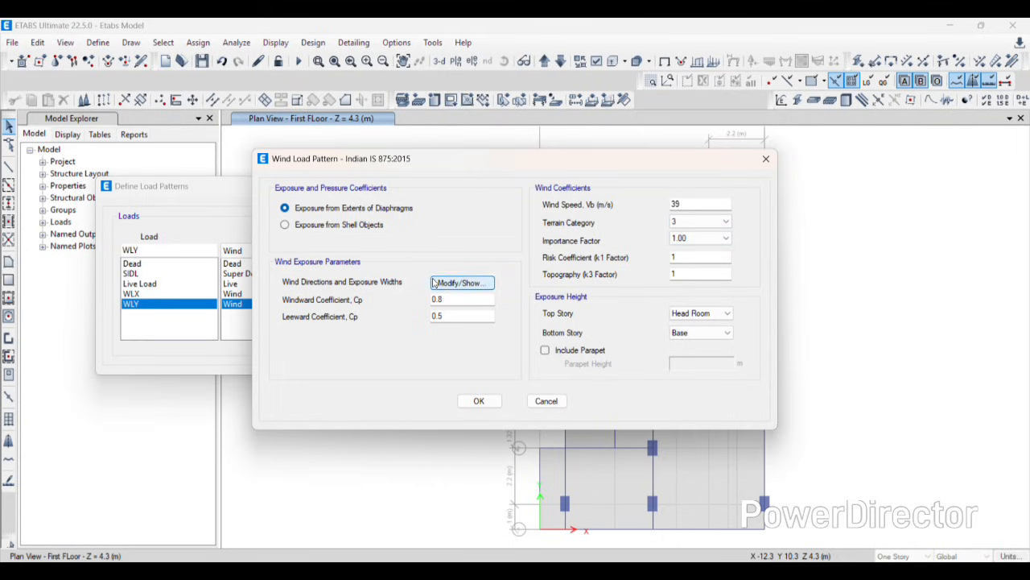
Set the WLY wind direction angle to 90 degrees and accept its wind load settings
left_click(461, 283)
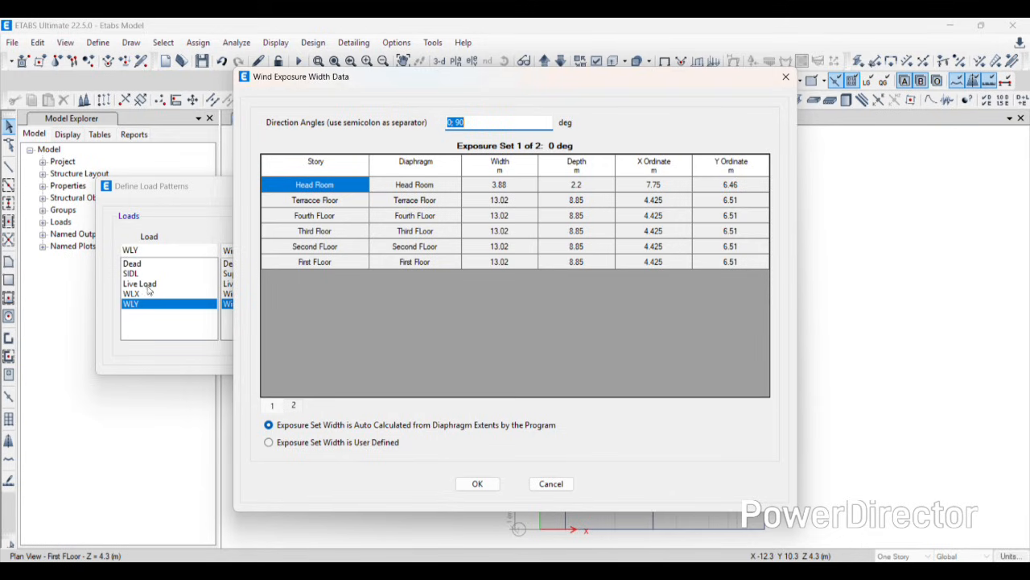
left_click(454, 122)
key("Delete")
left_click(292, 338)
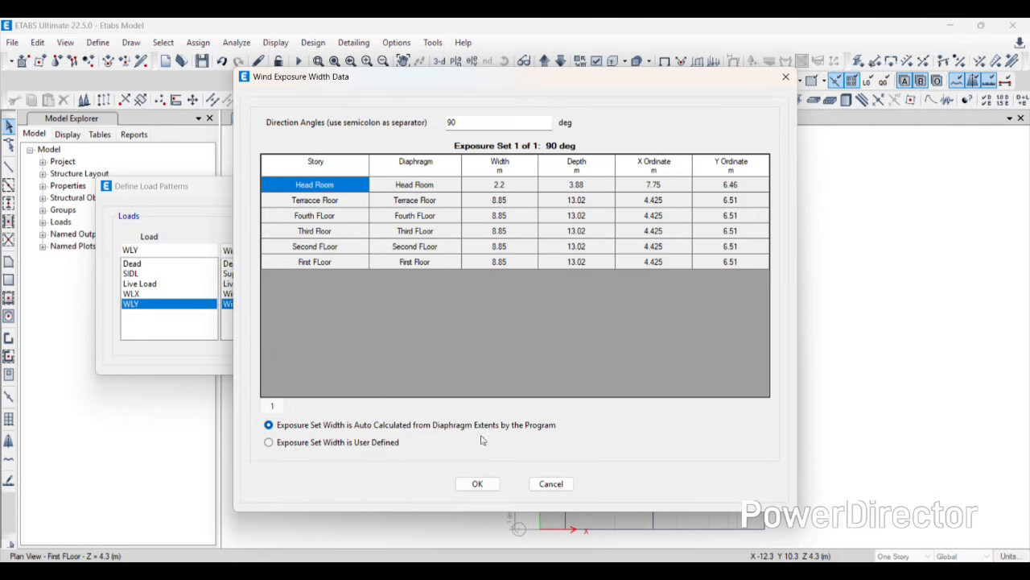
left_click(478, 484)
left_click(478, 400)
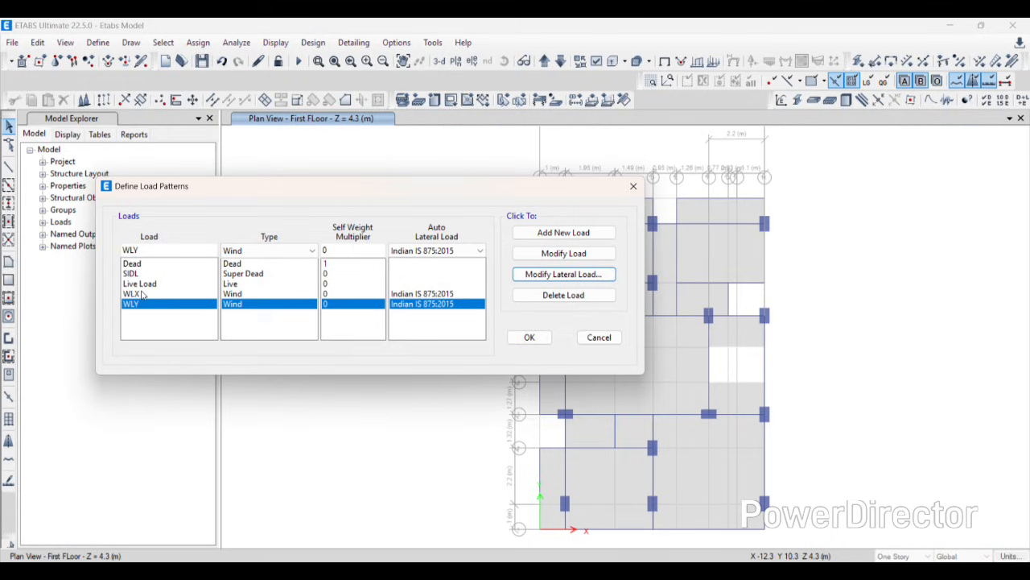
left_click(150, 250)
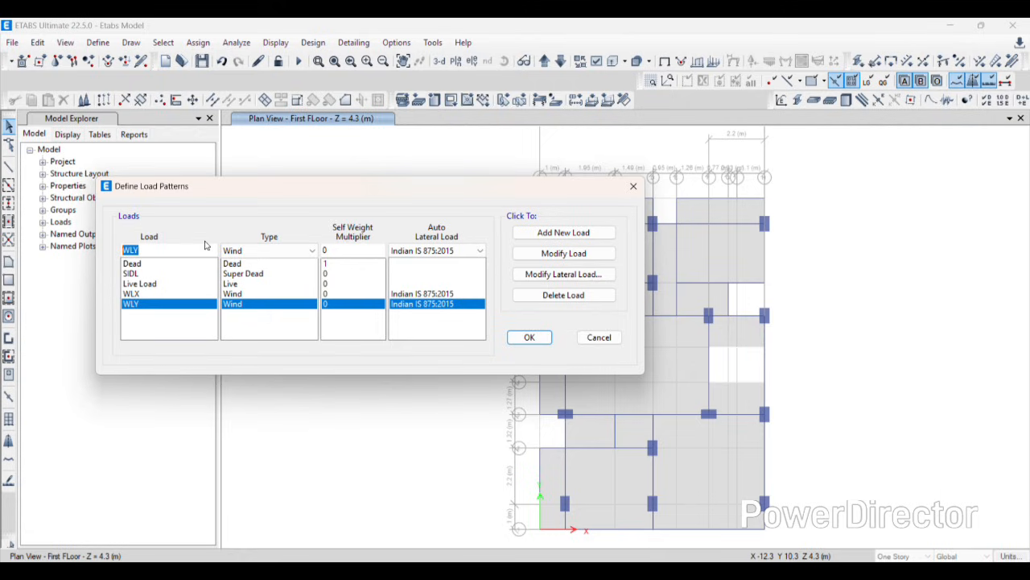
type("EQX")
left_click(270, 251)
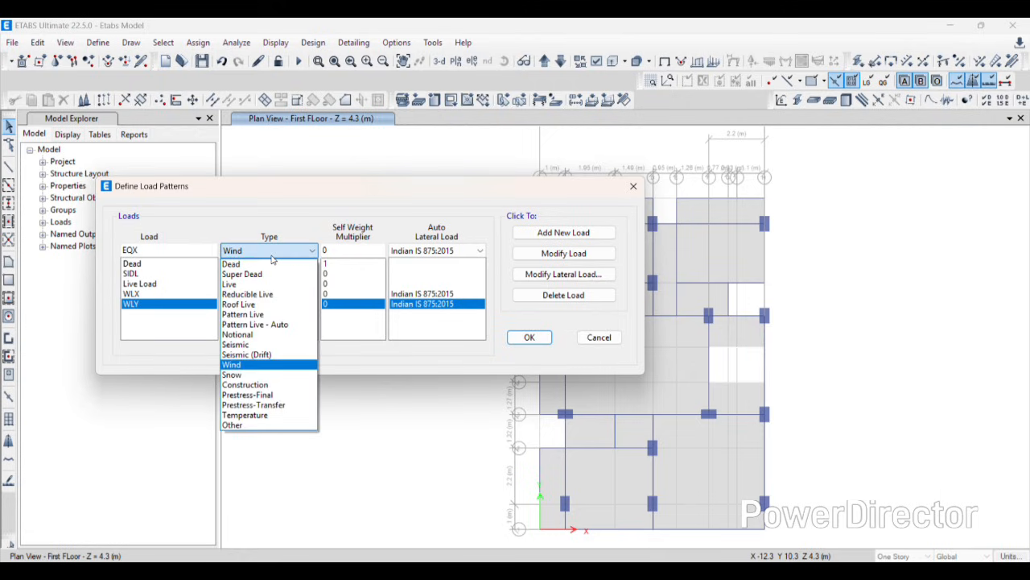
left_click(241, 345)
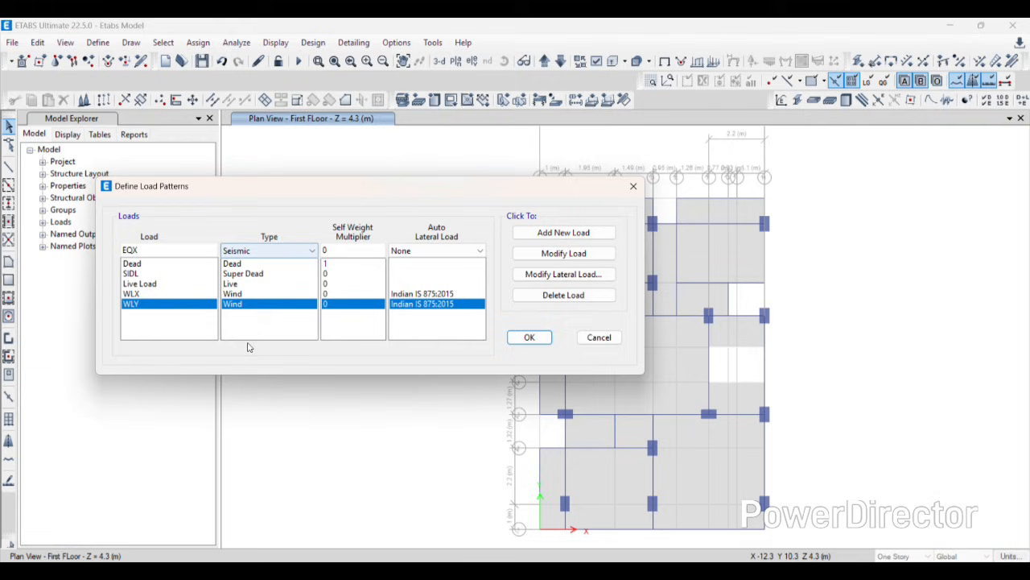
left_click(420, 251)
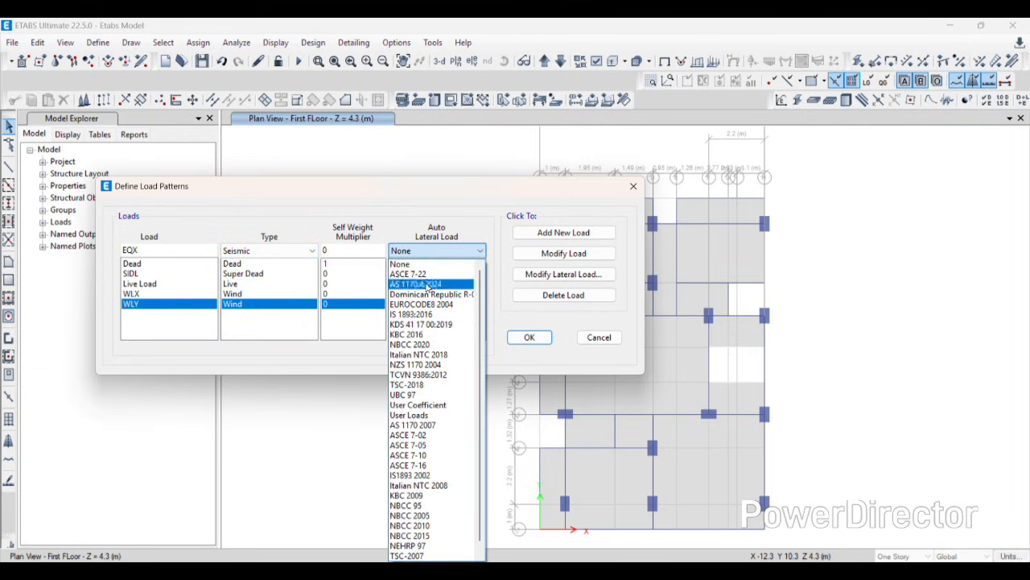
left_click(420, 315)
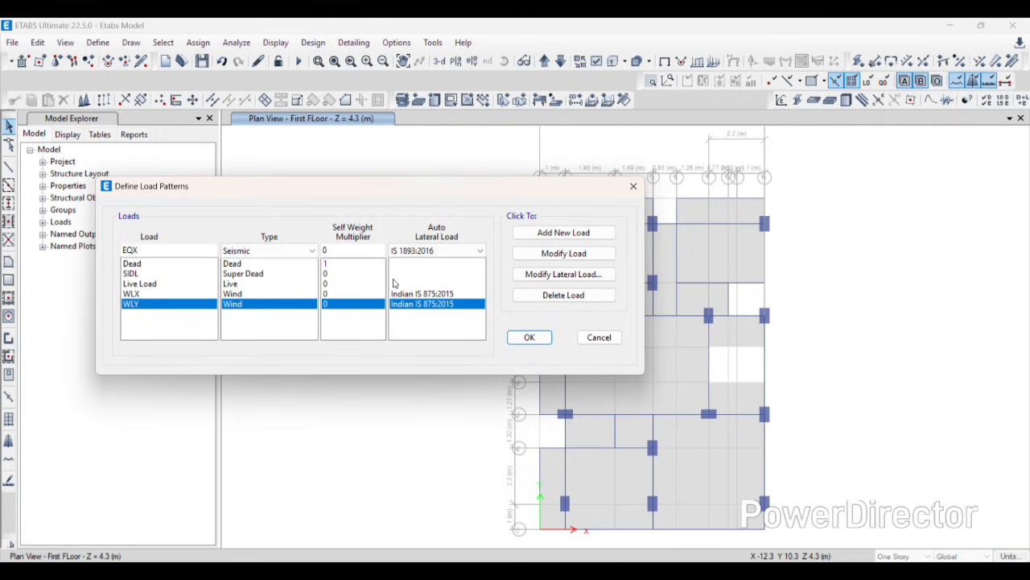
left_click(419, 251)
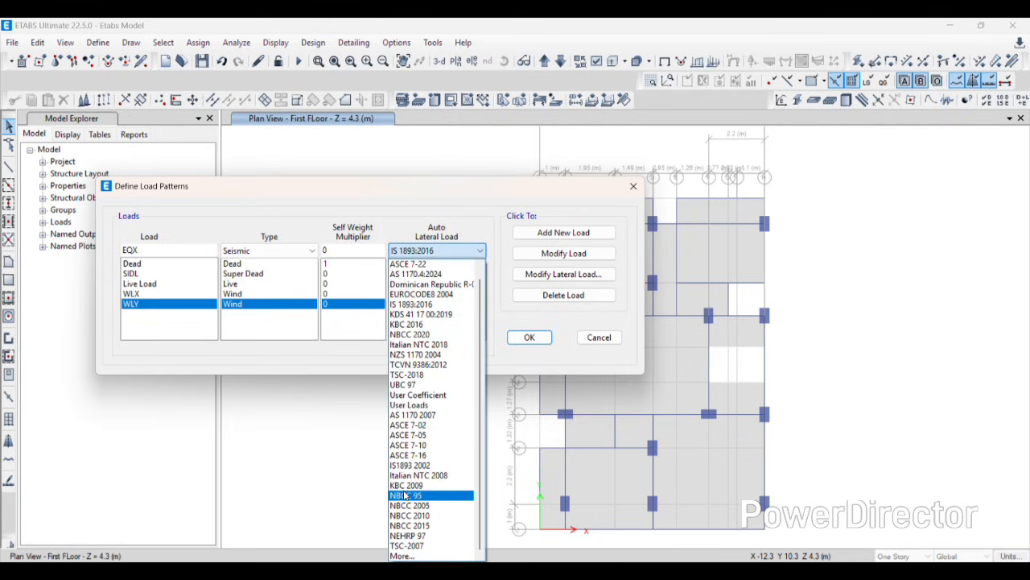
left_click(441, 304)
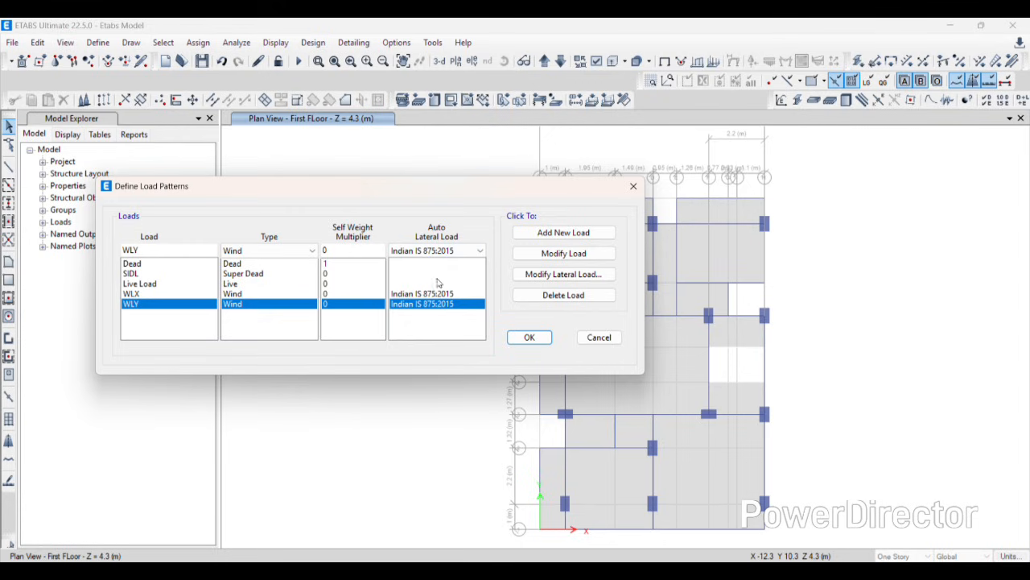
left_click(439, 250)
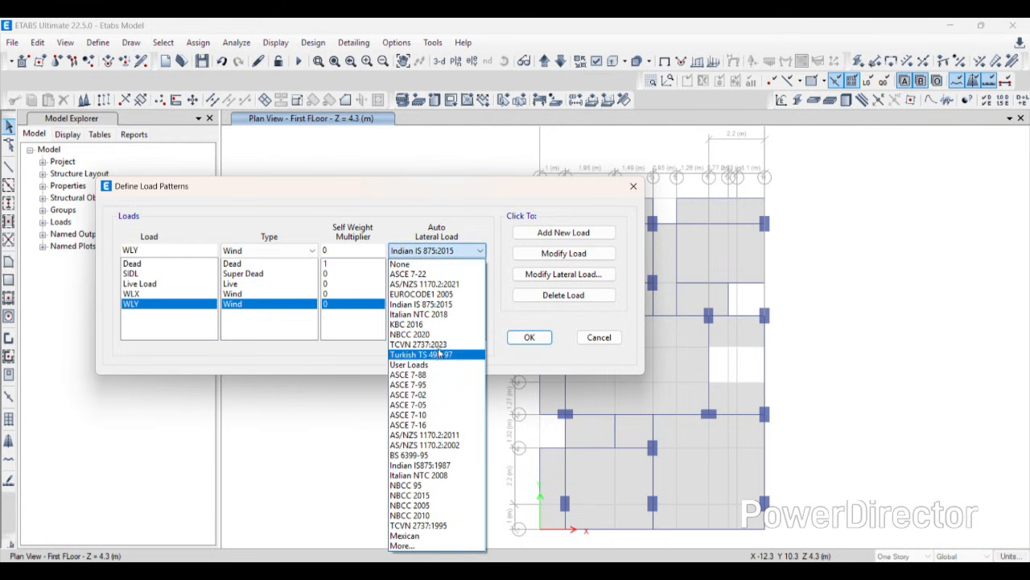
left_click(169, 251)
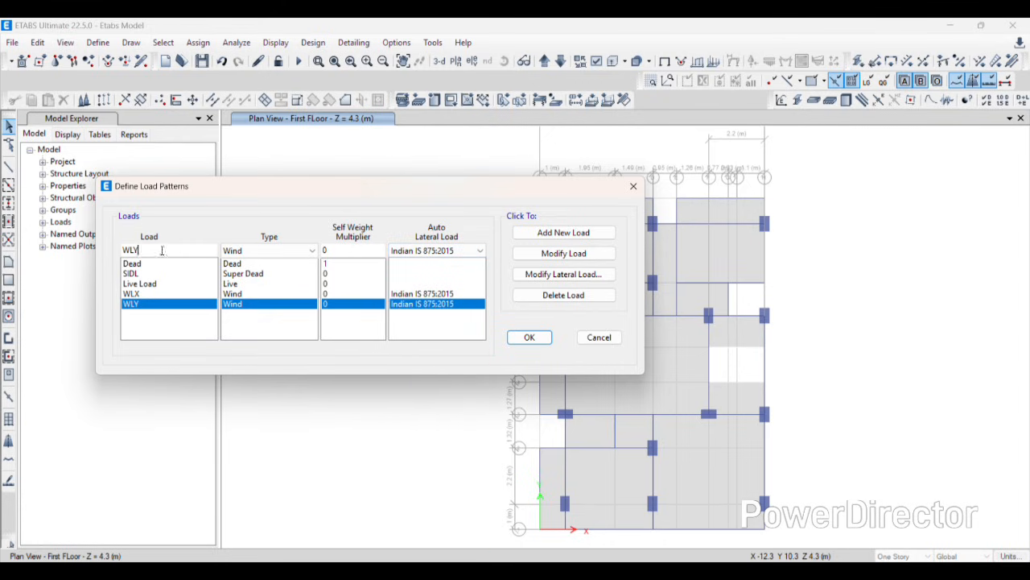
left_click_drag(162, 251, 97, 261)
type("EQX")
left_click(289, 250)
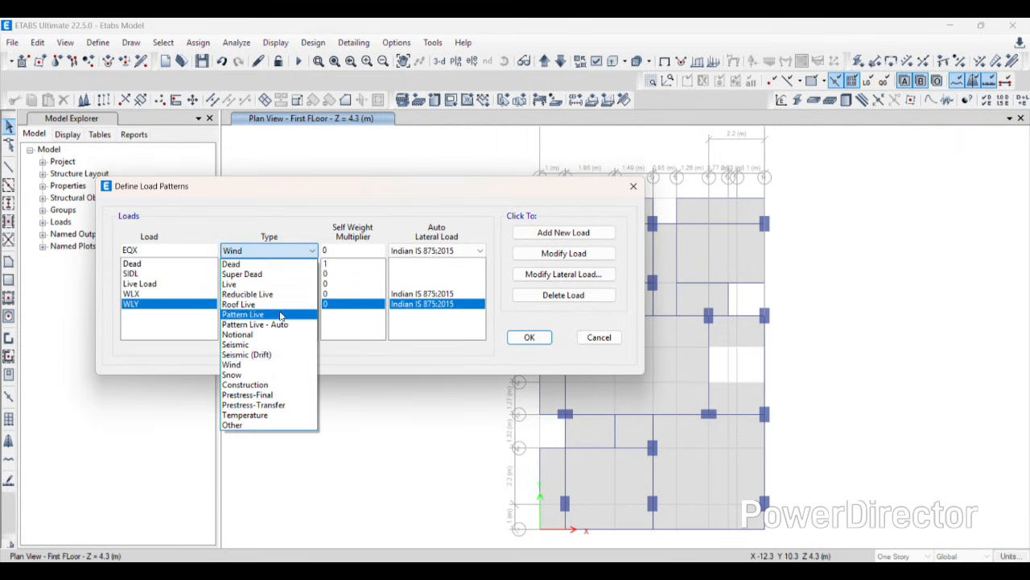
left_click(272, 355)
left_click(435, 266)
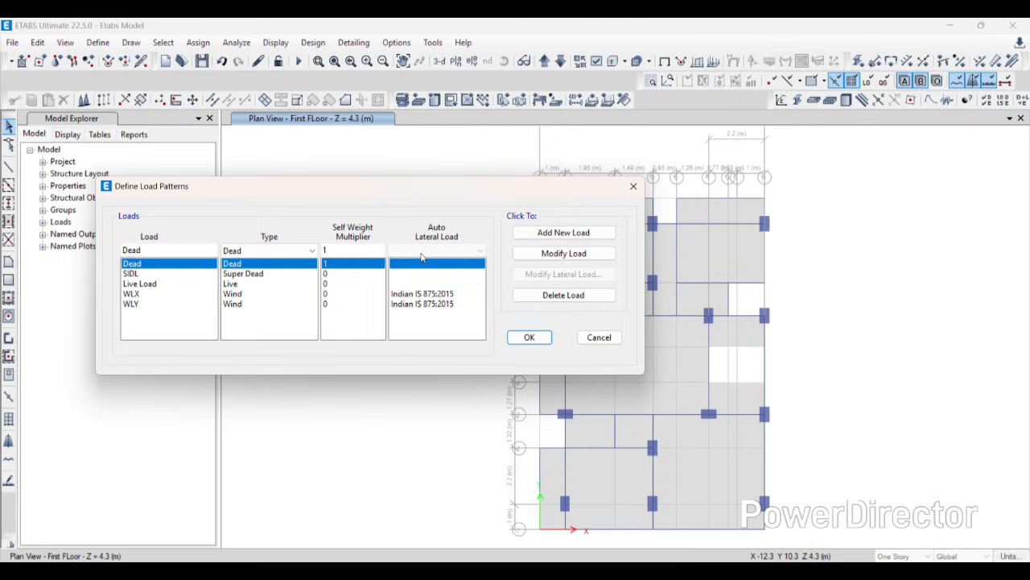
Add seismic load patterns EQX and EQY, both using the IS 1893:2016 auto lateral load
double_click(151, 252)
type("EQX")
left_click(266, 250)
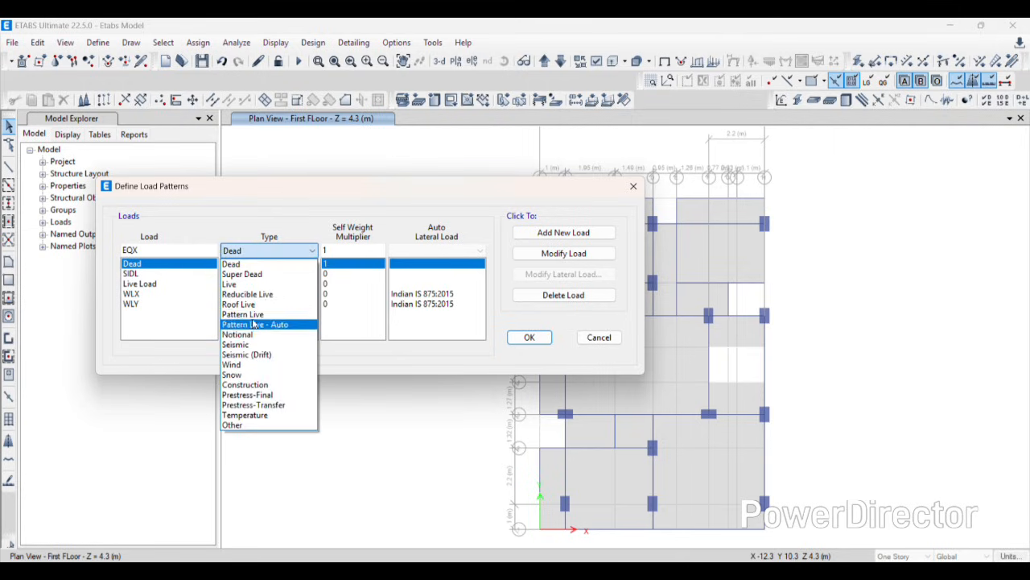
left_click(271, 345)
left_click(436, 251)
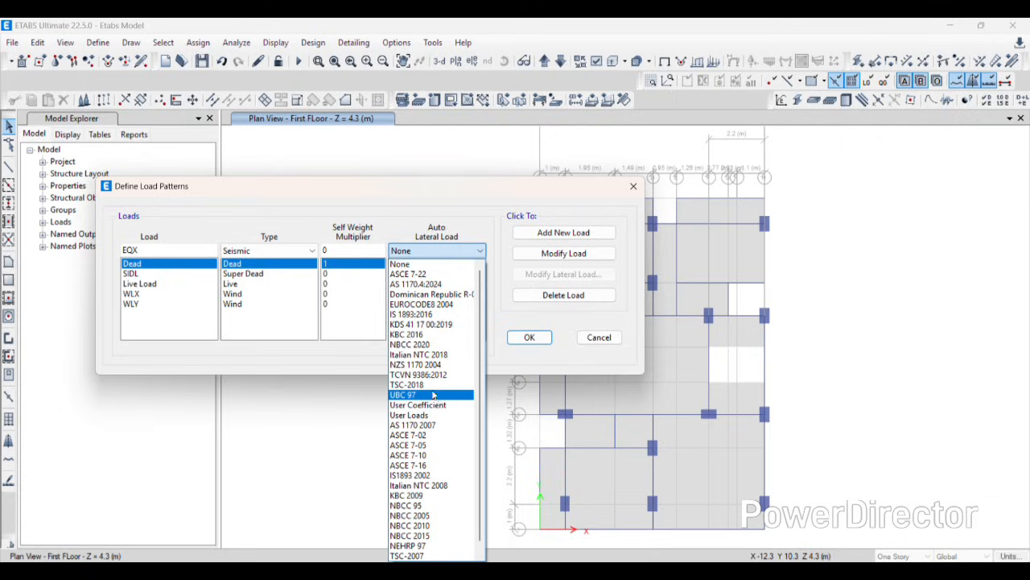
left_click(423, 315)
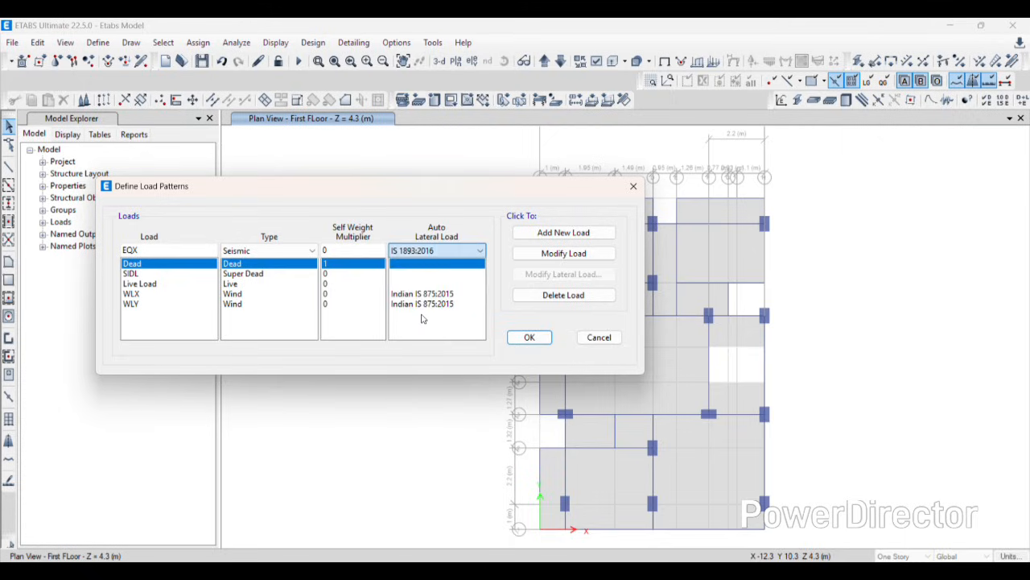
left_click(572, 233)
left_click(144, 249)
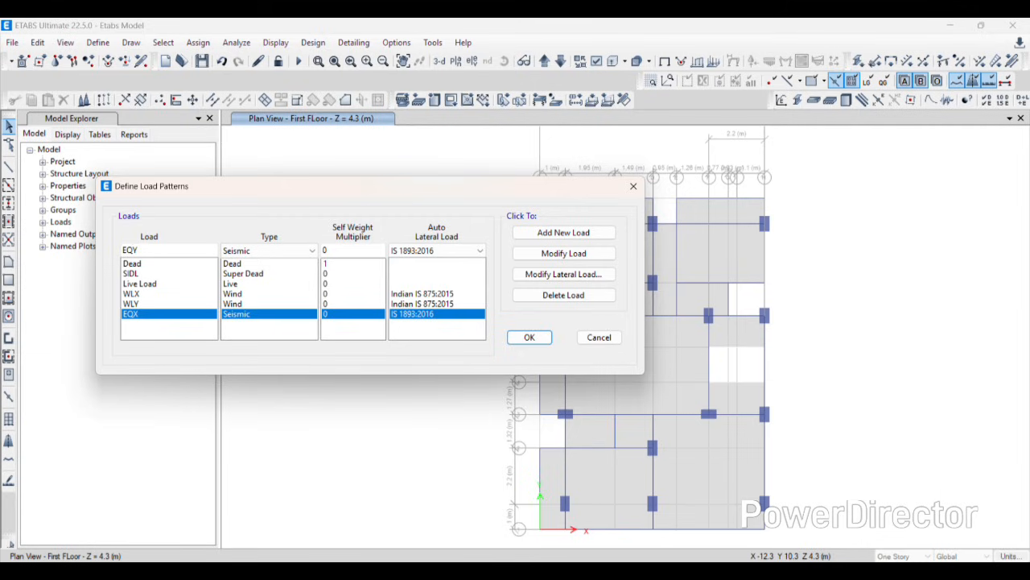
left_click(563, 233)
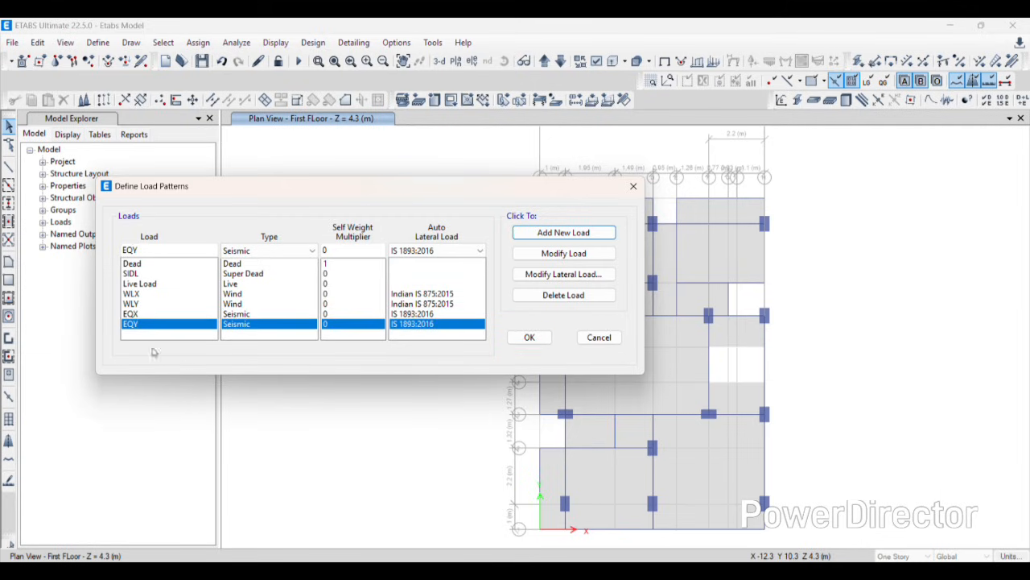
Open the EQX pattern's IS 1893:2016 seismic settings and exclude the Y direction and both Y eccentricity cases
left_click(127, 315)
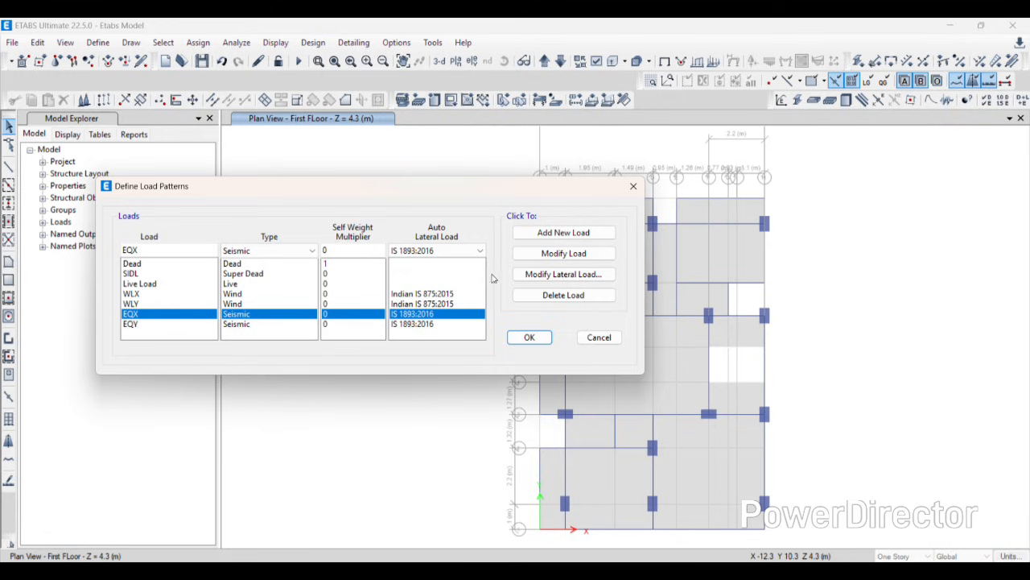
left_click(536, 275)
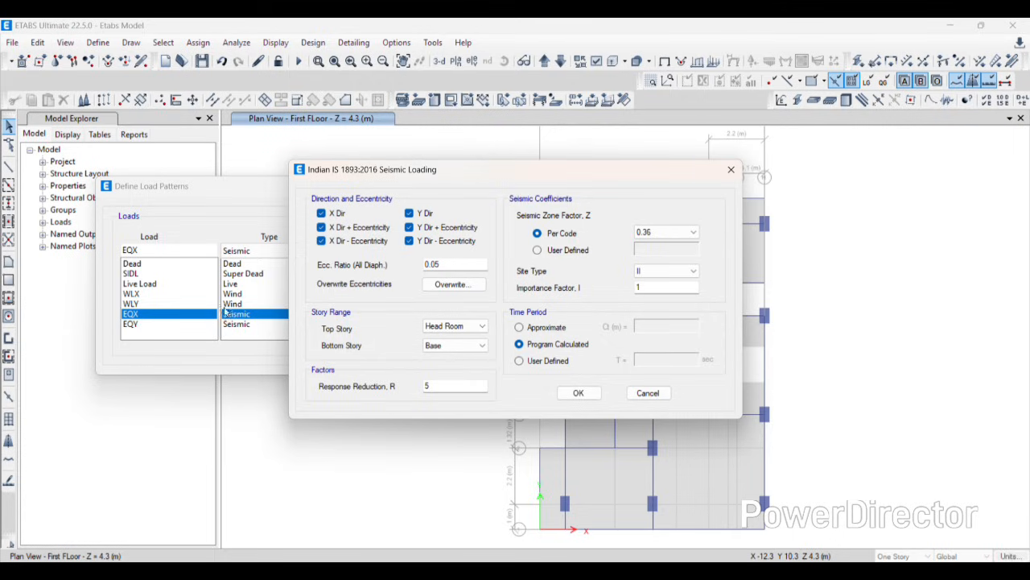
left_click(409, 213)
left_click(409, 227)
left_click(409, 241)
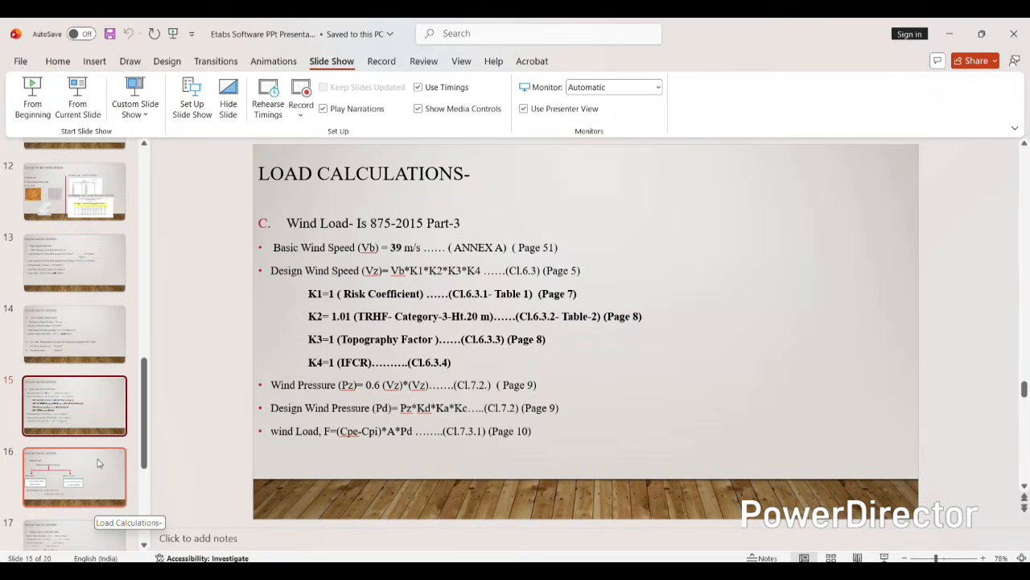
Check the seismic load slide in the presentation, then find the Annex E town list with zone factors in IS1893_Part1_2016.pdf
scroll(96, 458, "down", 2)
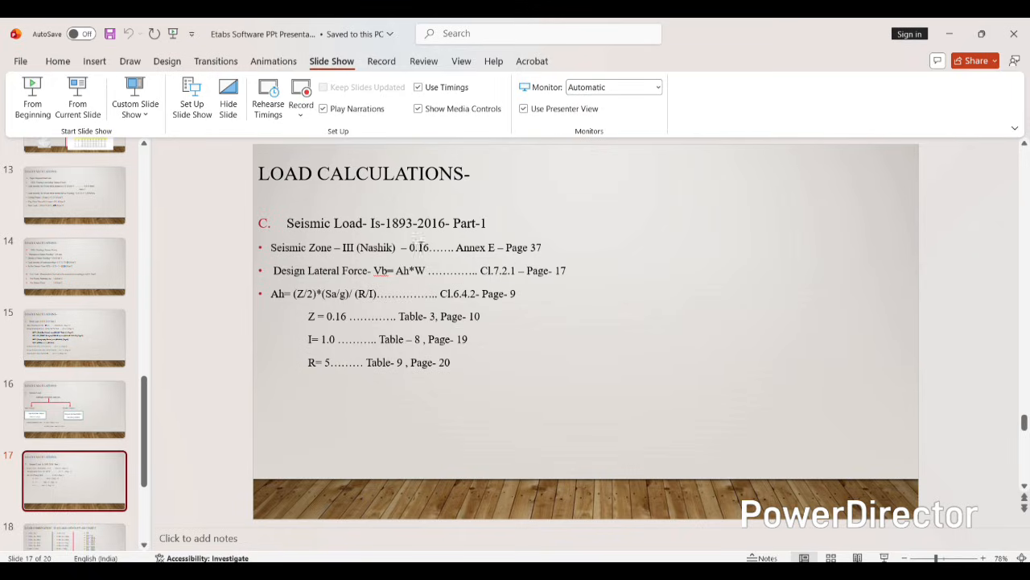
key("alt+Tab")
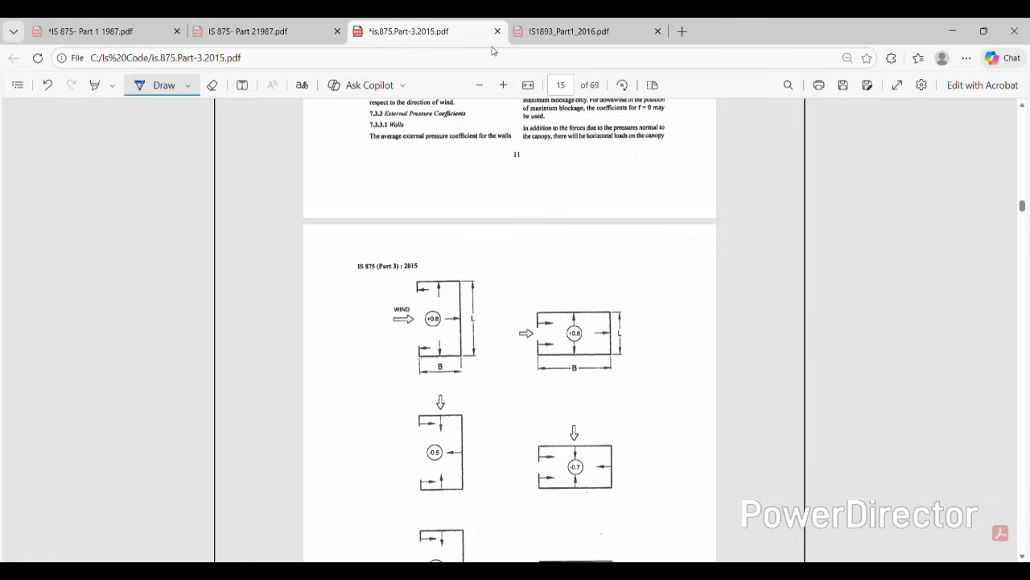
left_click(600, 32)
scroll(547, 223, "down", 10)
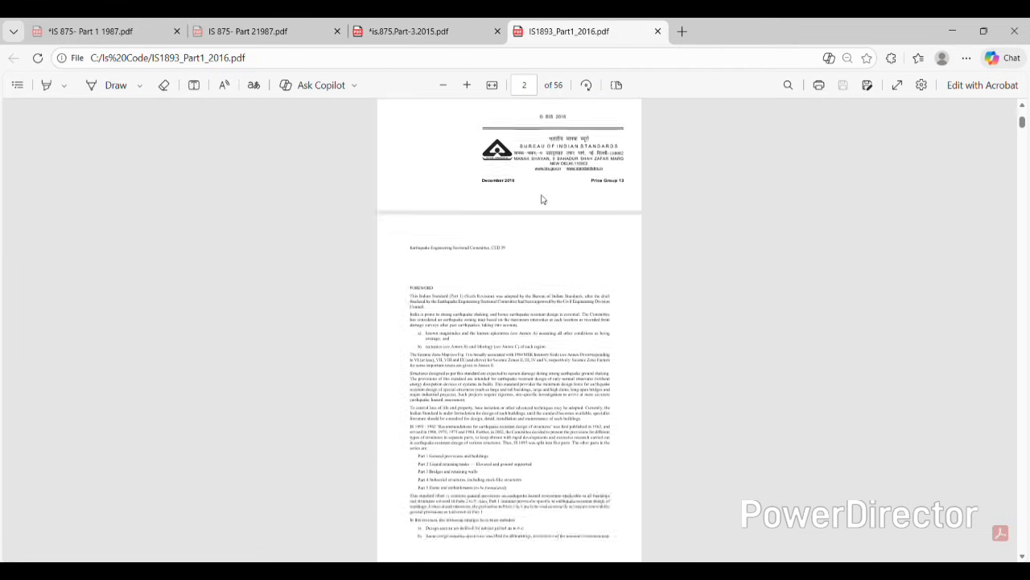
left_click_drag(1022, 139, 1021, 352)
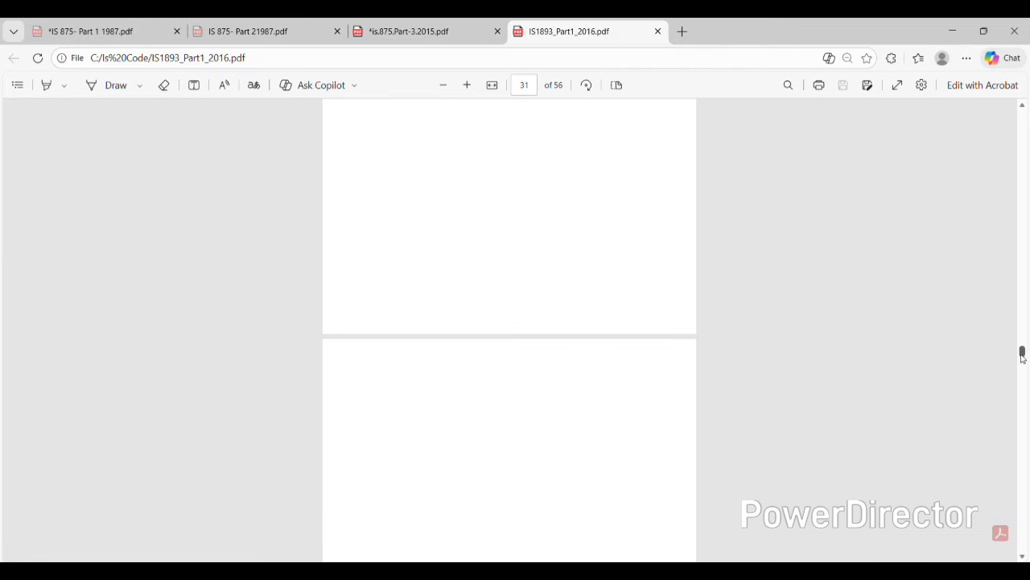
scroll(630, 304, "down", 15)
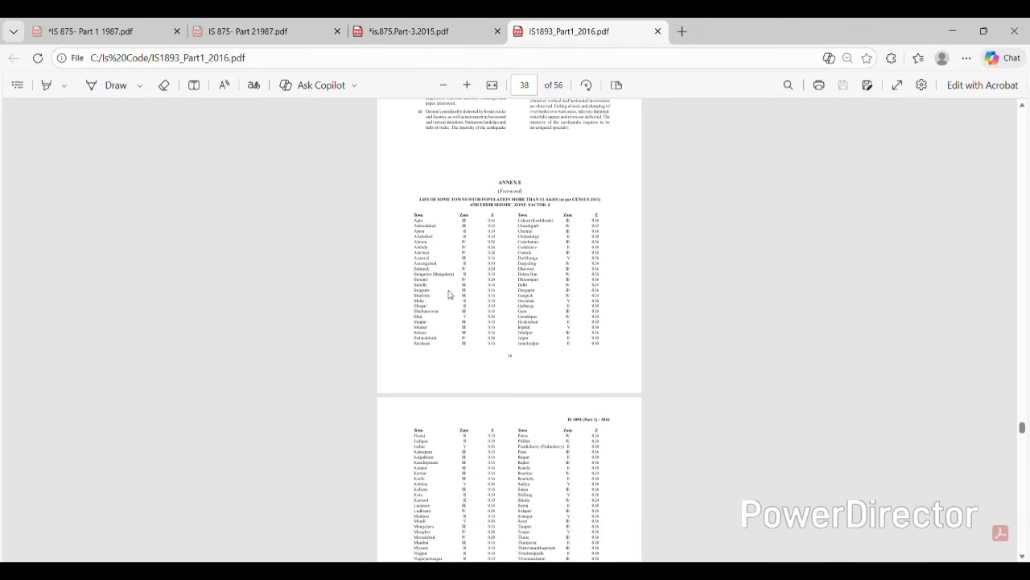
scroll(453, 295, "down", 1)
scroll(483, 378, "down", 2)
scroll(483, 395, "down", 1)
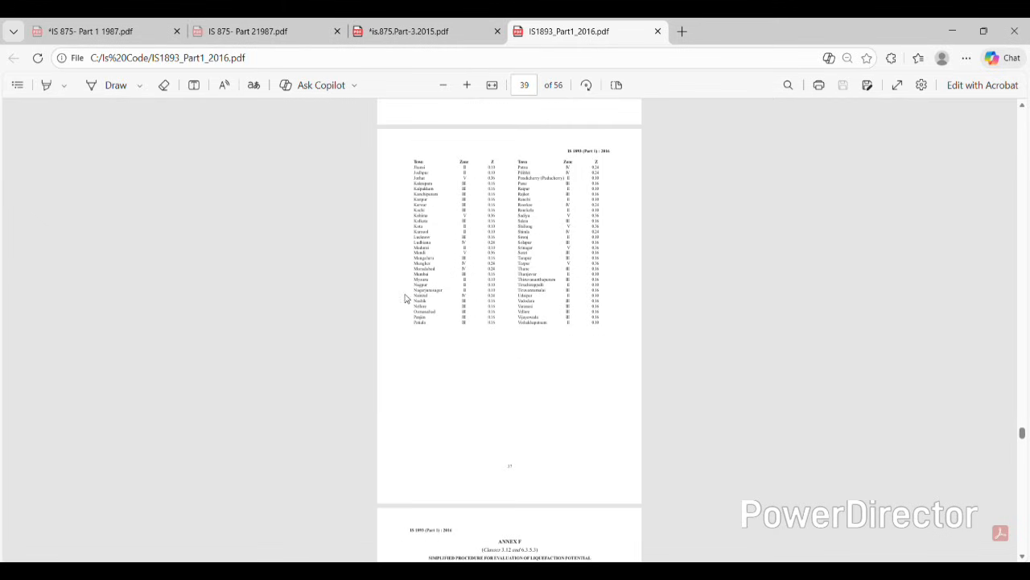
Mark the Nashik row in the Annex E seismic zone list with the PDF drawing pen
scroll(406, 314, "up", 3, "ctrl")
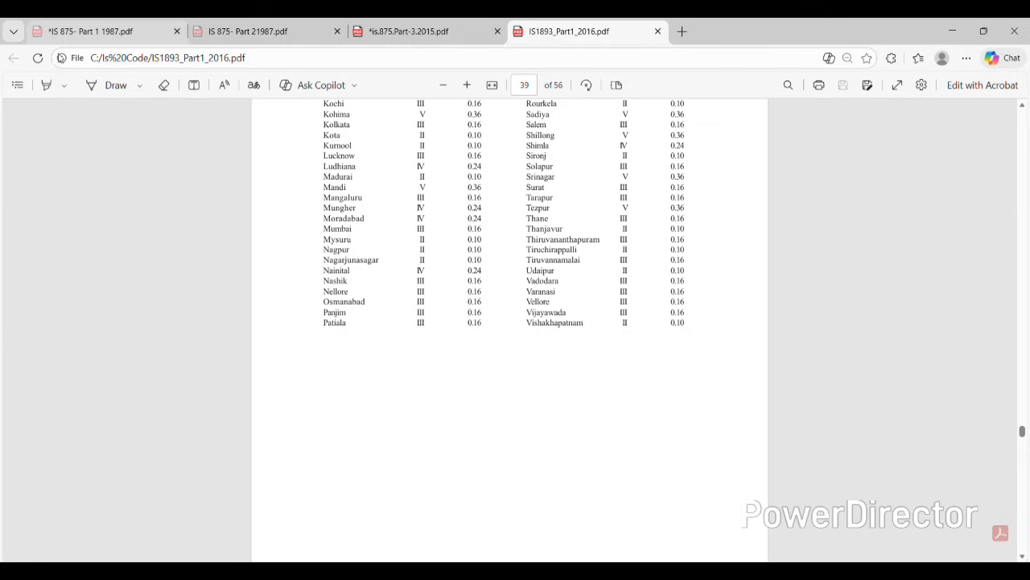
left_click(89, 90)
mouse_move(306, 274)
left_mouse_down()
mouse_move(359, 296)
mouse_move(516, 282)
mouse_move(426, 268)
mouse_move(326, 274)
left_mouse_up()
mouse_move(406, 274)
left_mouse_down()
mouse_move(427, 282)
mouse_move(396, 270)
left_mouse_up()
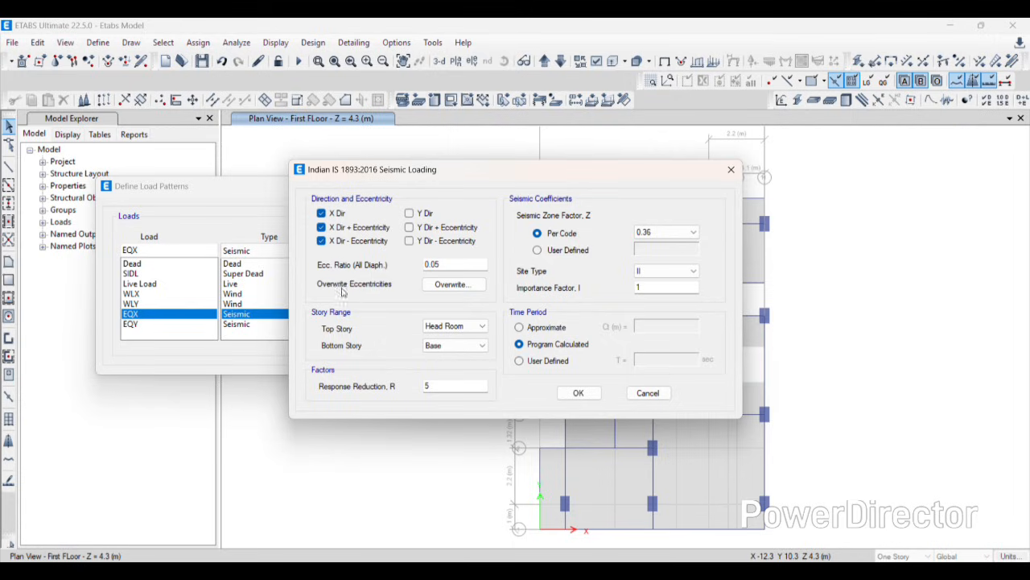
In ETABS, set EQX's seismic zone factor to 0.16 and its site type to II, then check the seismic load slide
left_click(676, 231)
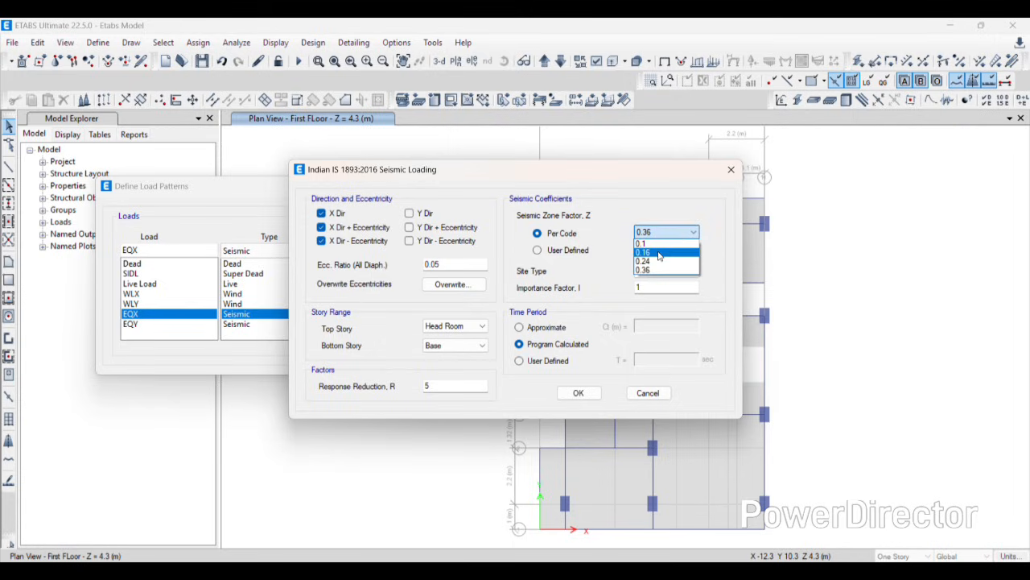
left_click(651, 252)
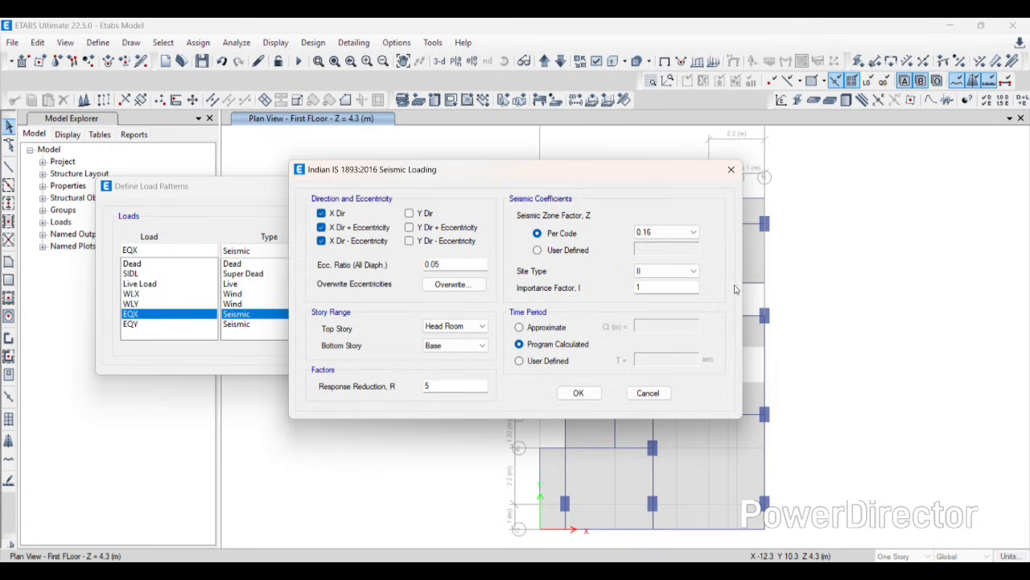
left_click(693, 271)
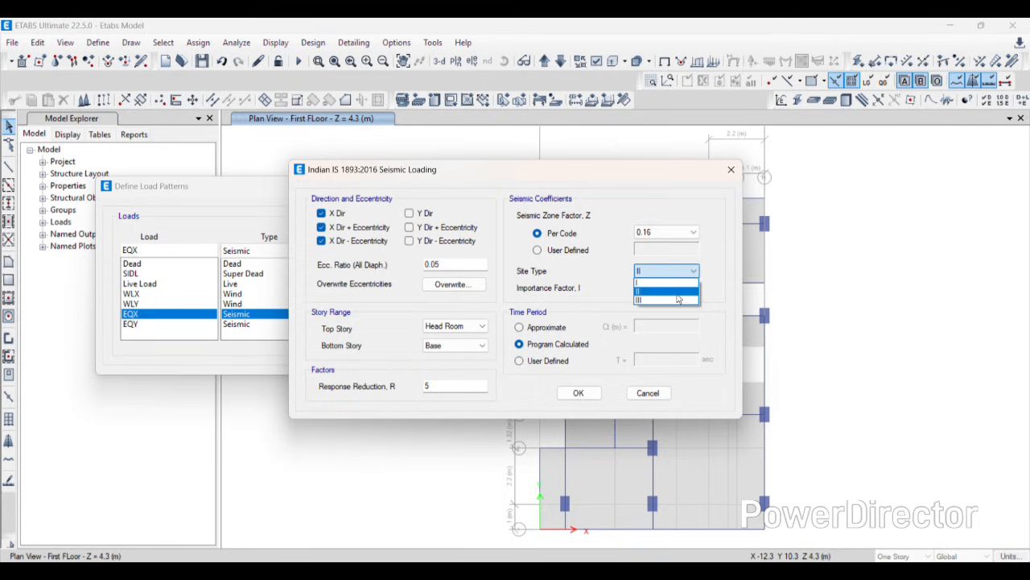
left_click(678, 291)
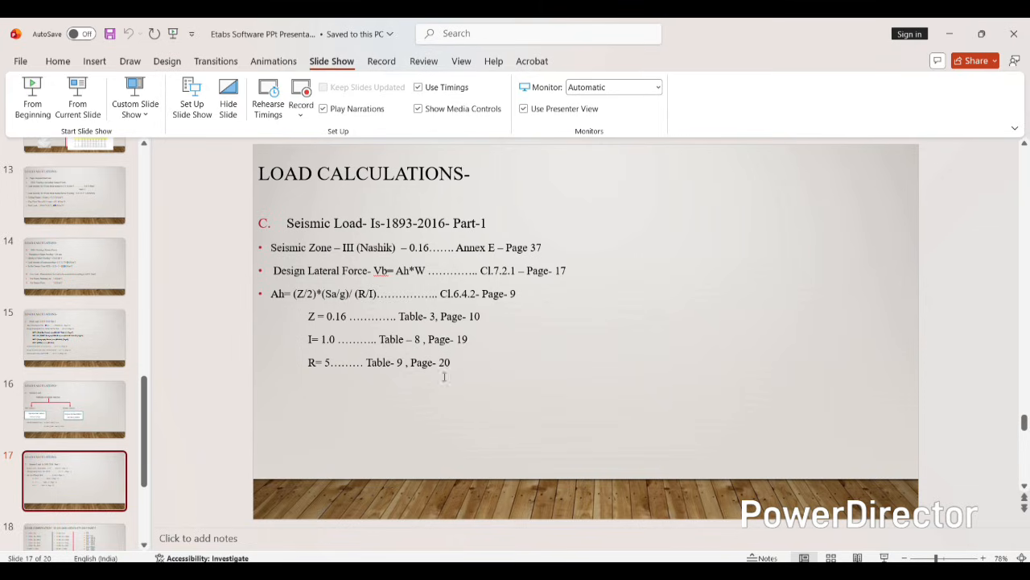
mouse_move(694, 569)
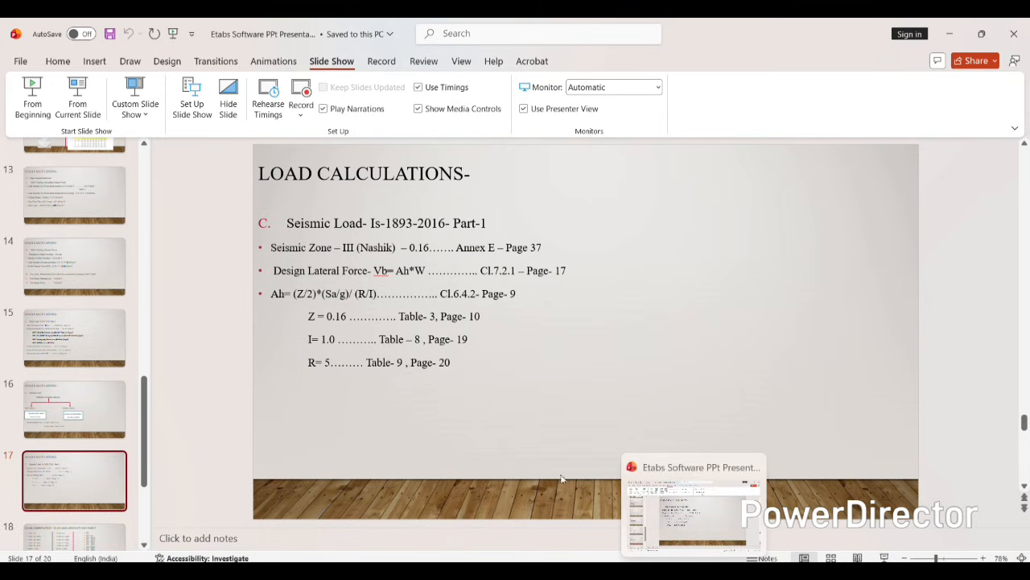
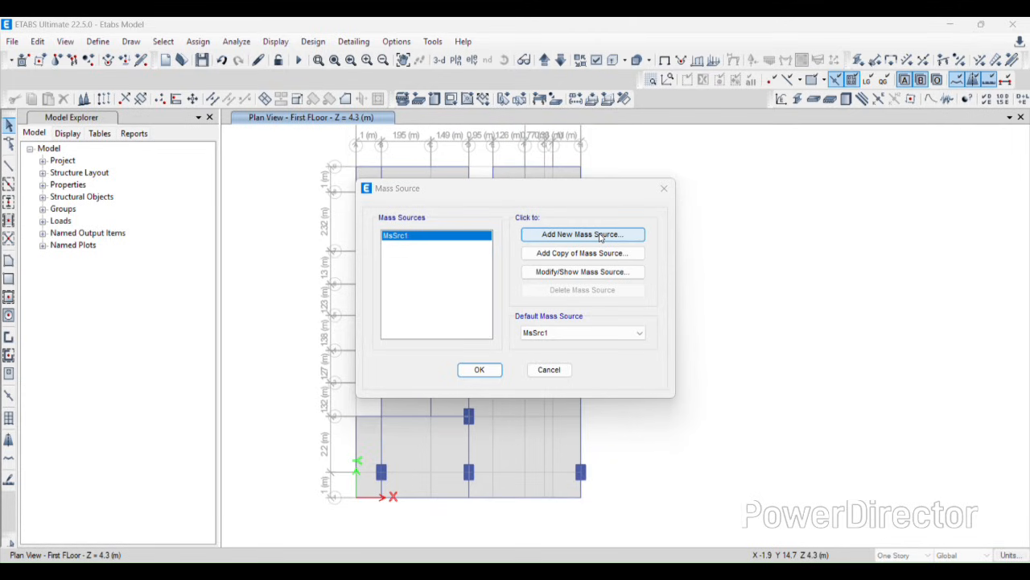
Add a new mass source named IS1893-2016 that includes specified load patterns
left_click(582, 234)
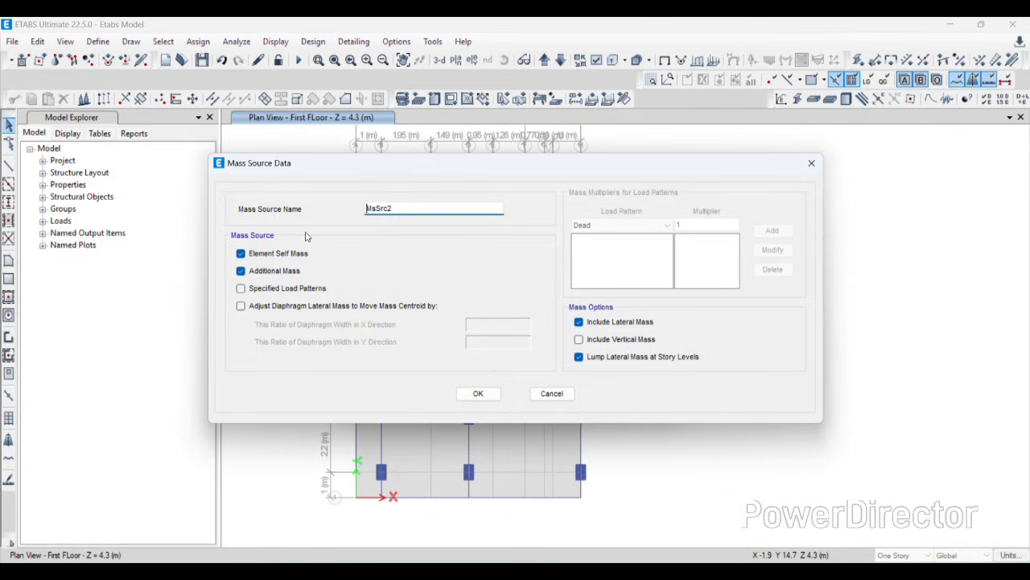
left_click_drag(420, 209, 350, 209)
key("BackSpace")
type("IS1893-2016")
left_click(304, 293)
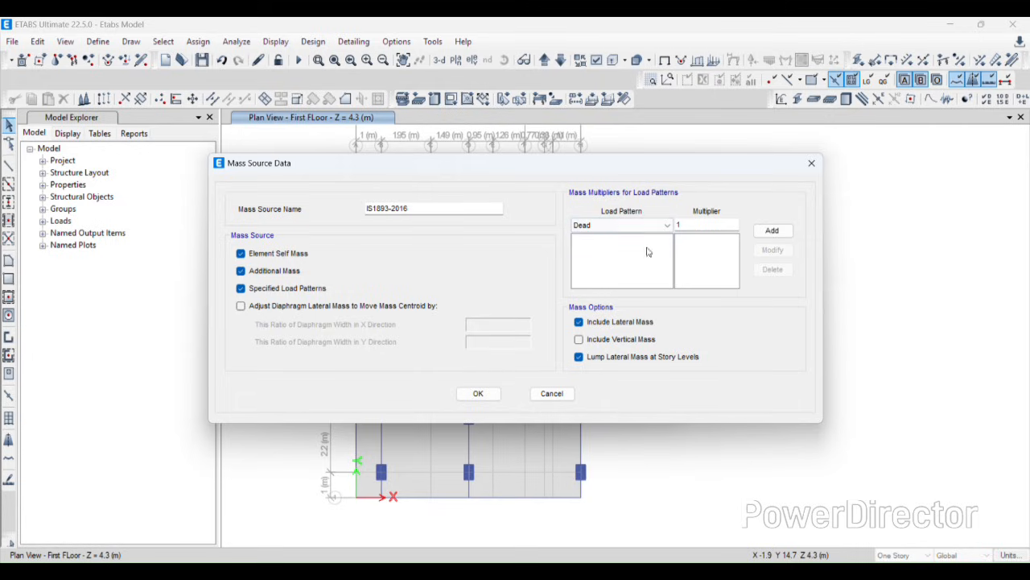
Add the Dead and SIDL load patterns with mass multiplier 1 and choose Live Load as the next pattern
left_click(765, 232)
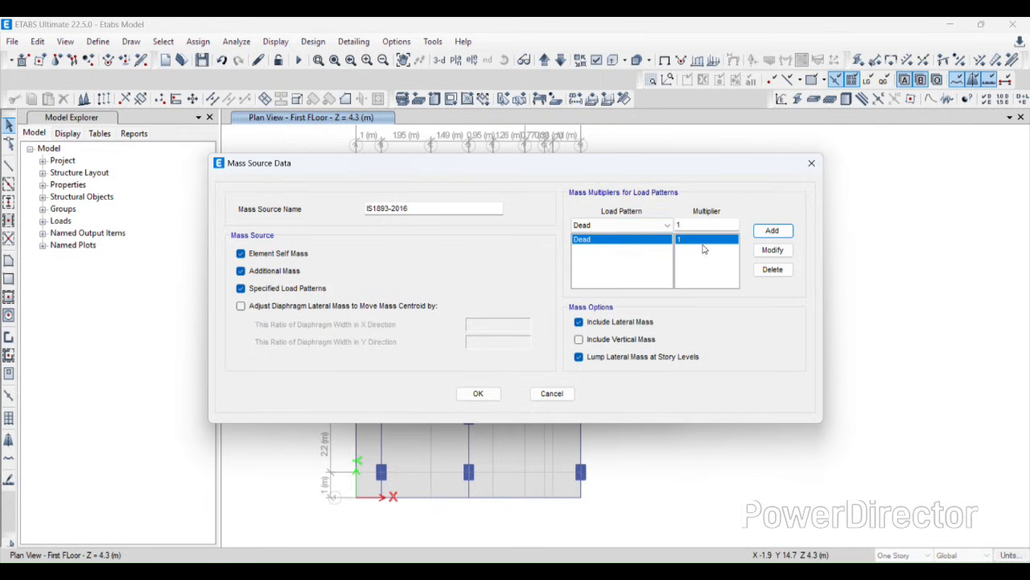
left_click(632, 228)
left_click(601, 251)
left_click(772, 230)
left_click(622, 228)
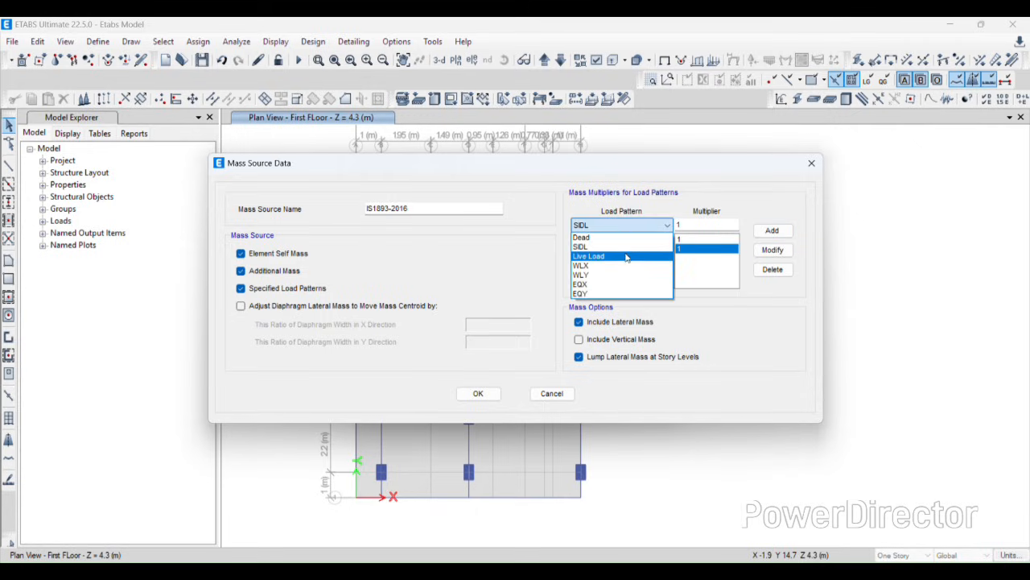
left_click(626, 257)
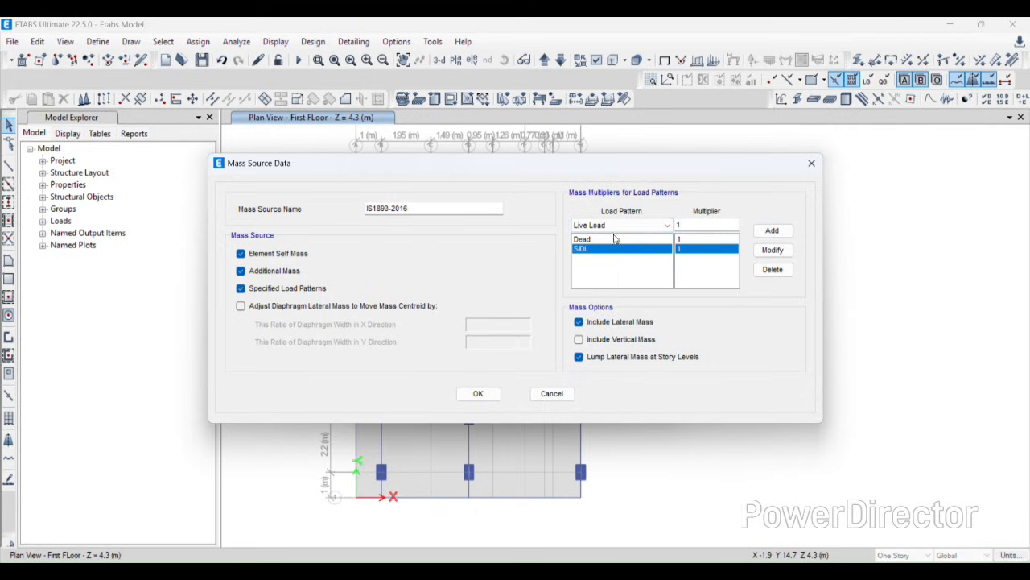
left_click(581, 249)
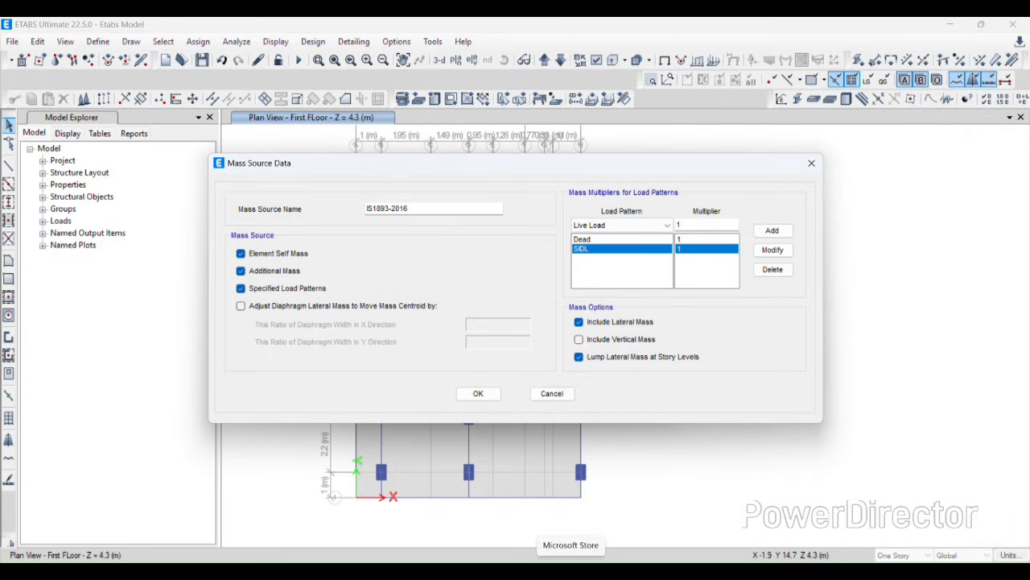
Switch to IS1893_Part1_2016.pdf and mark Table 10, the percentage of imposed load for seismic weight, with highlighter and pen
key("alt+Tab")
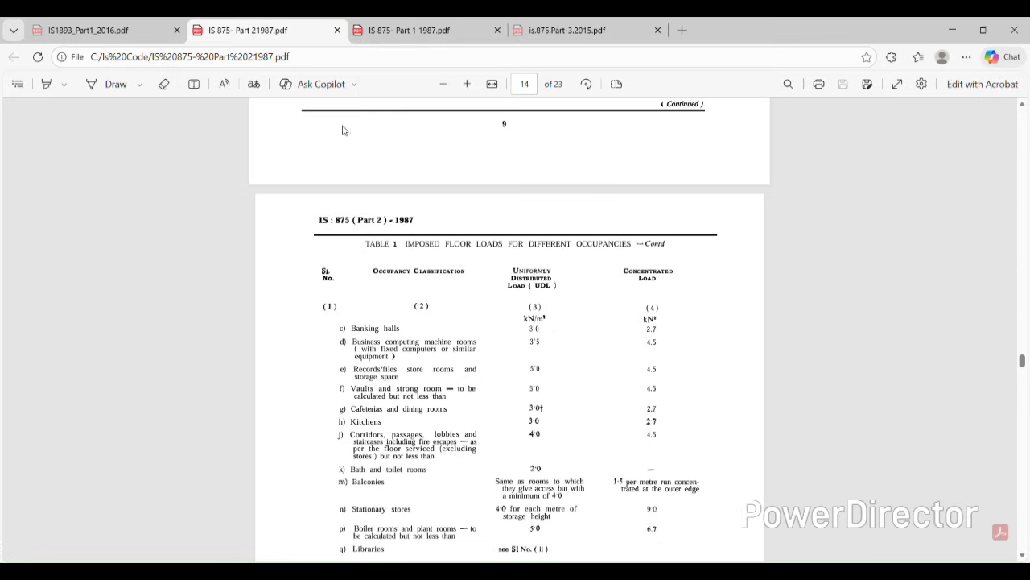
left_click(112, 39)
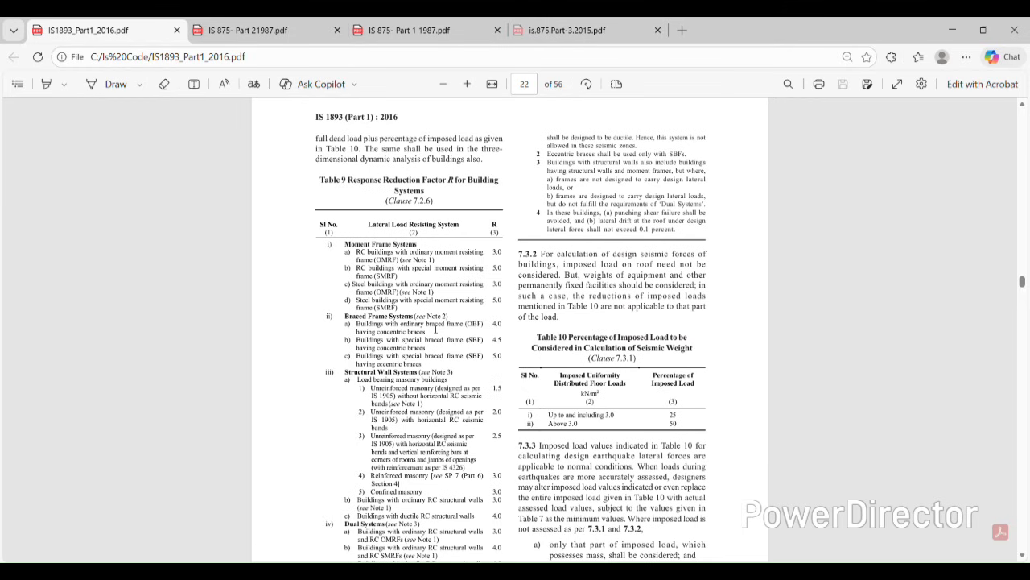
scroll(559, 303, "down", 1)
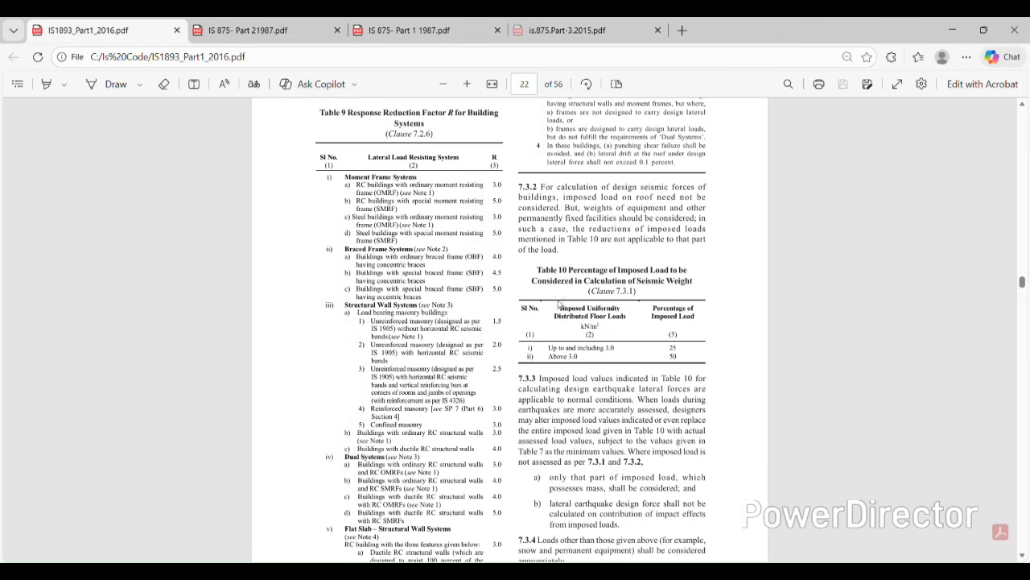
left_click(46, 83)
mouse_move(513, 301)
left_mouse_down()
mouse_move(514, 264)
mouse_move(531, 354)
mouse_move(732, 342)
mouse_move(594, 243)
mouse_move(514, 256)
left_mouse_up()
left_click(135, 84)
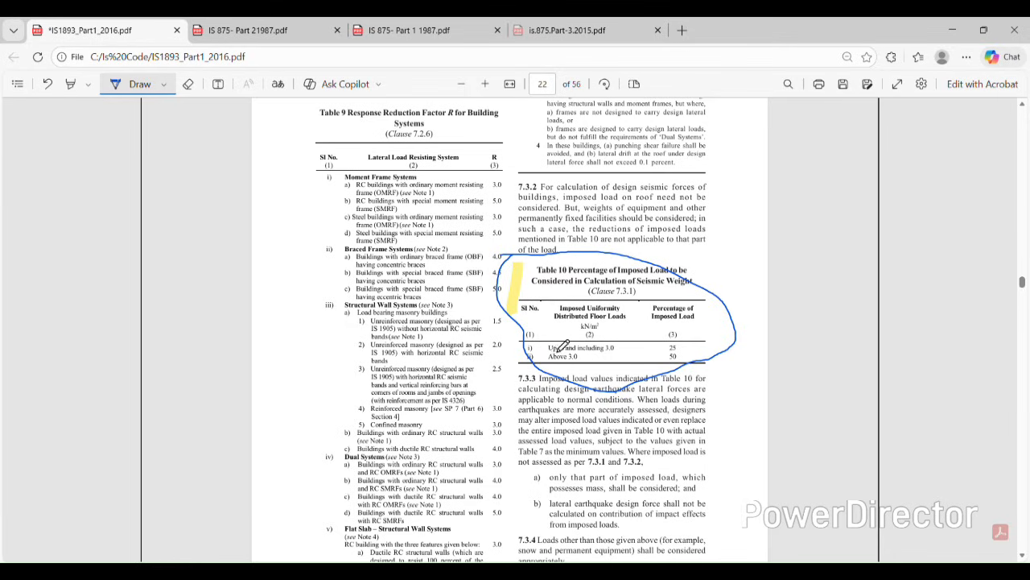
Circle Table 10's "Up to and including 3.0" entry, mark its 25 percent value, and switch back to ETABS
mouse_move(547, 347)
left_mouse_down()
mouse_move(628, 354)
mouse_move(621, 338)
mouse_move(543, 341)
mouse_move(540, 351)
left_mouse_up()
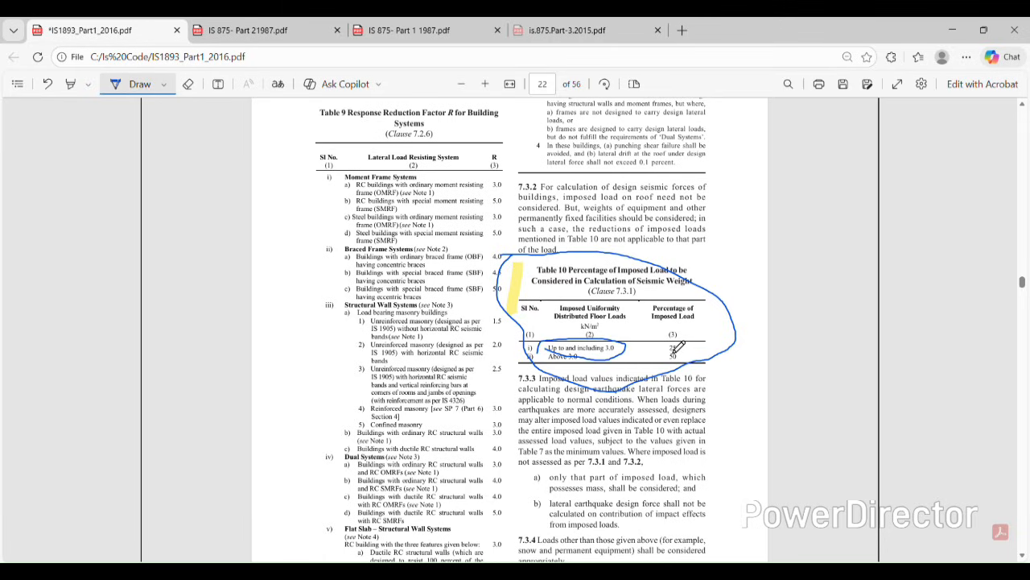
mouse_move(678, 341)
left_mouse_down()
mouse_move(665, 338)
mouse_move(663, 351)
mouse_move(684, 356)
left_mouse_up()
mouse_move(697, 579)
left_click(693, 523)
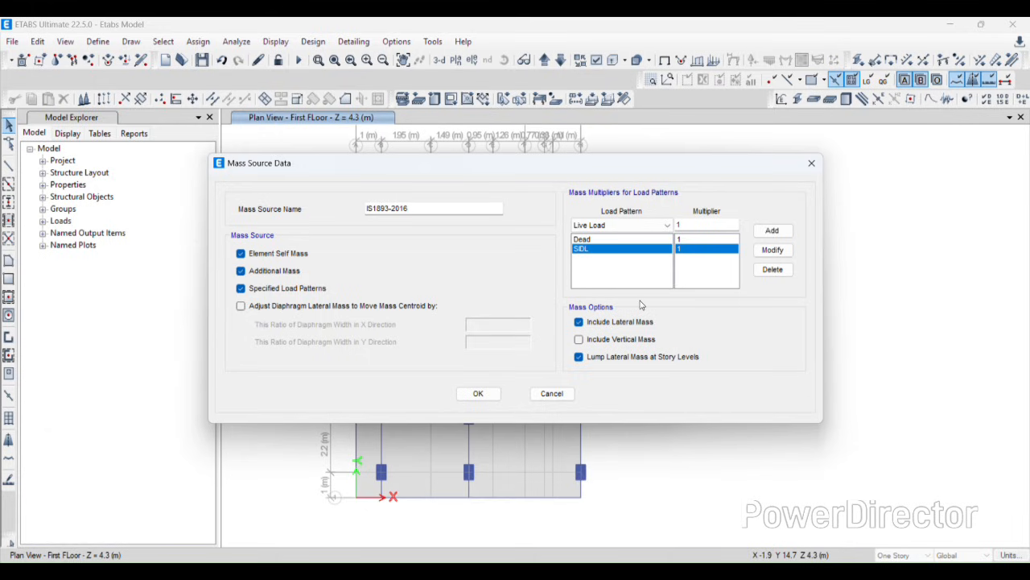
Add Live Load with mass multiplier 0.25, and accept the IS1893-2016 mass source with element self mass excluded
double_click(677, 225)
type("0.25")
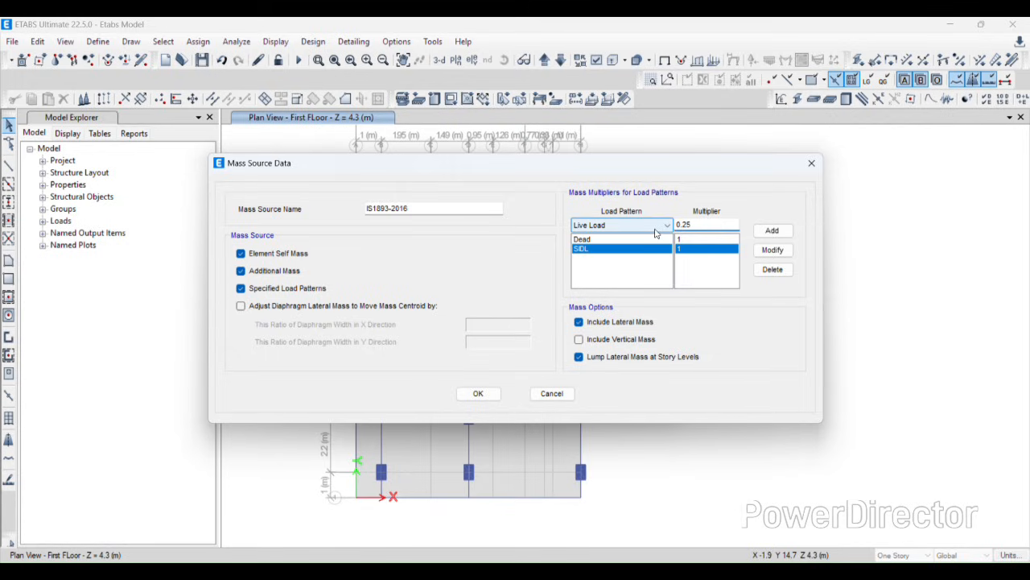
left_click(773, 231)
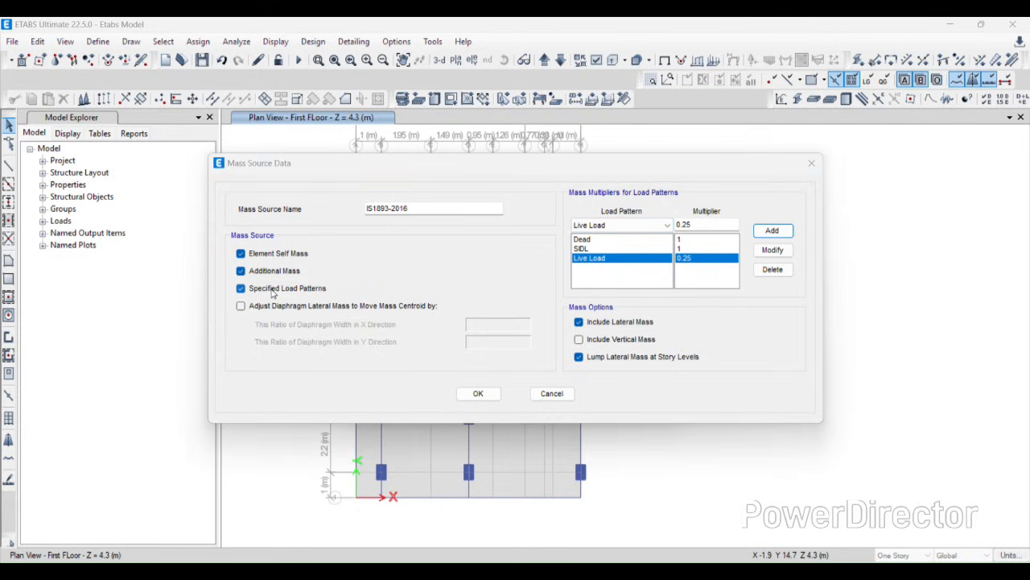
left_click(241, 254)
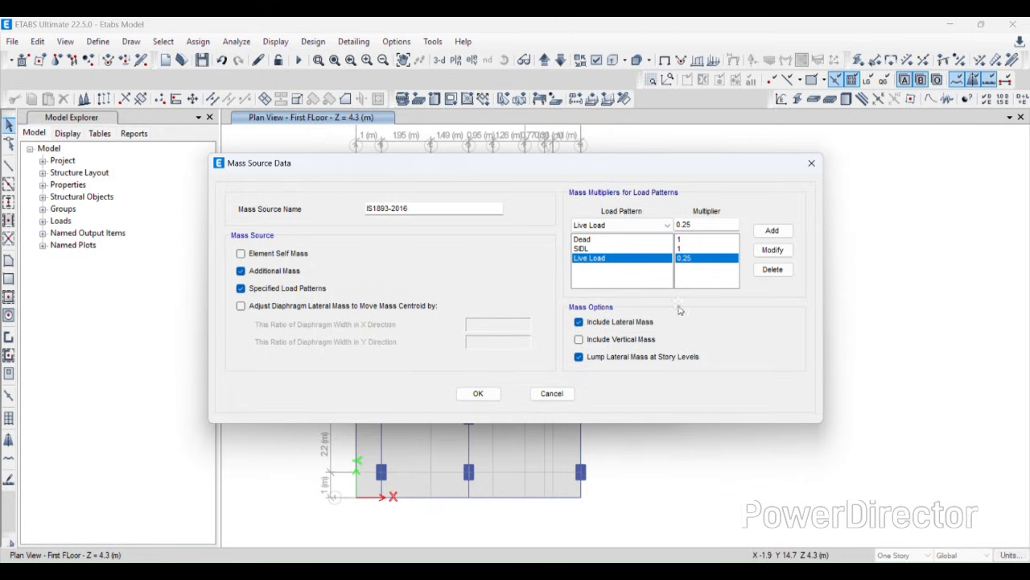
left_click(478, 393)
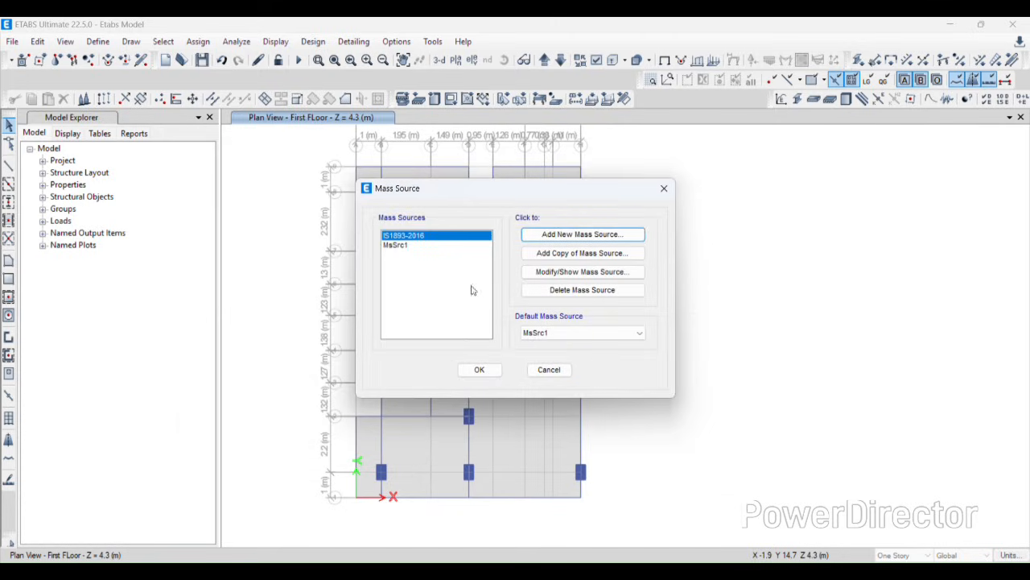
Make IS1893-2016 the default mass source, delete the MsSrc1 mass source, and accept the changes
left_click(407, 246)
left_click(427, 235)
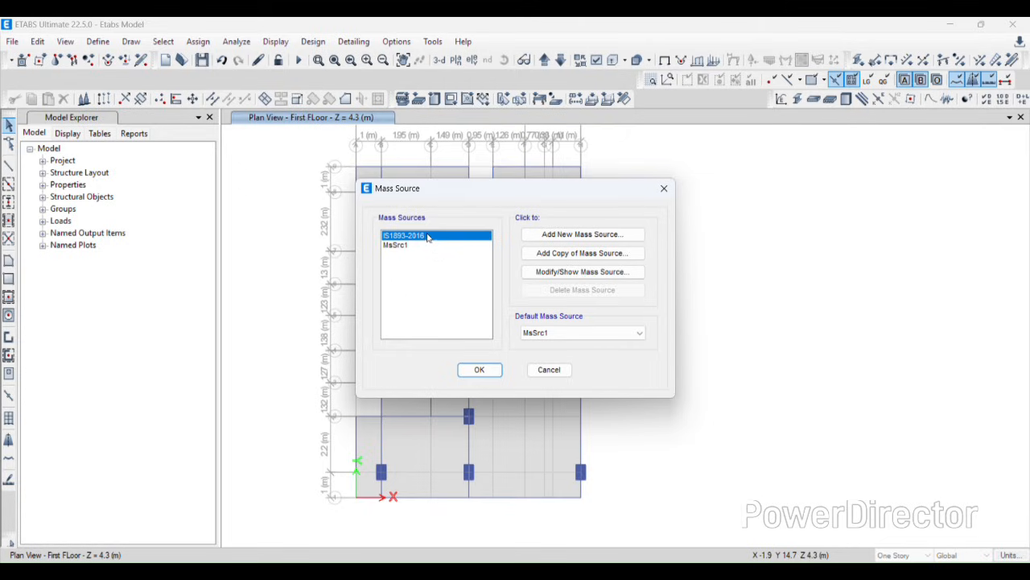
left_click(545, 333)
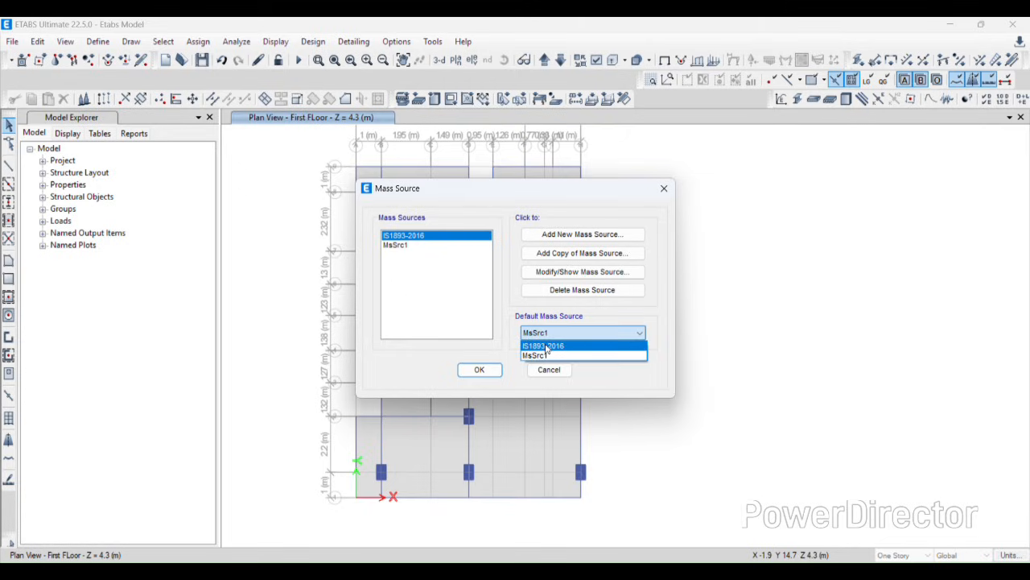
left_click(545, 345)
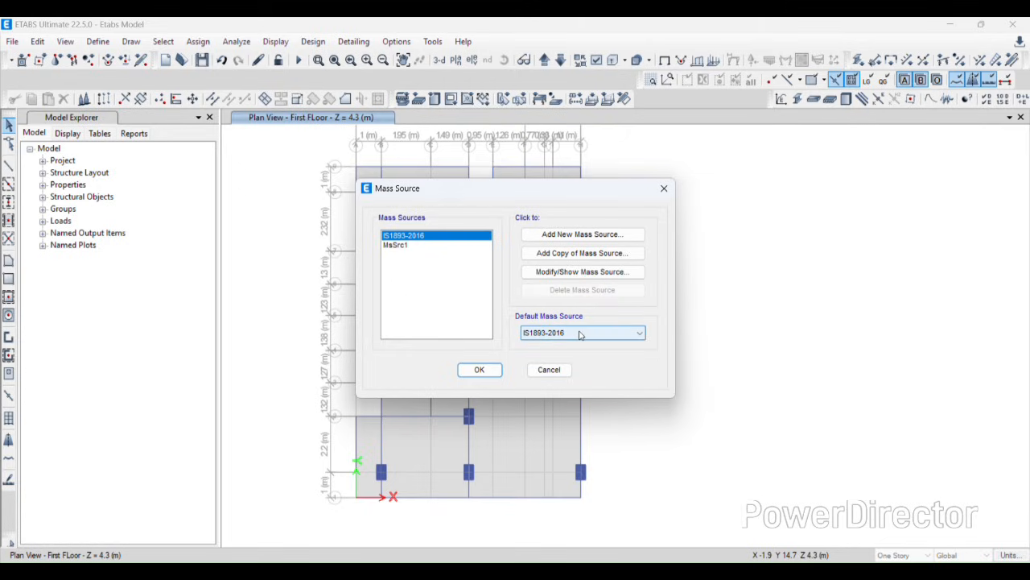
left_click(415, 245)
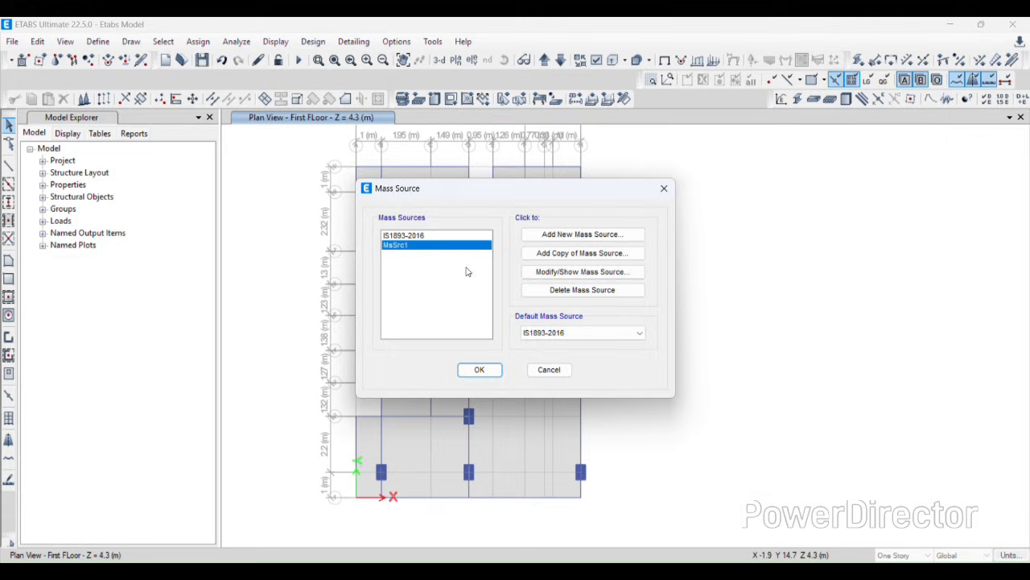
left_click(582, 290)
left_click(518, 345)
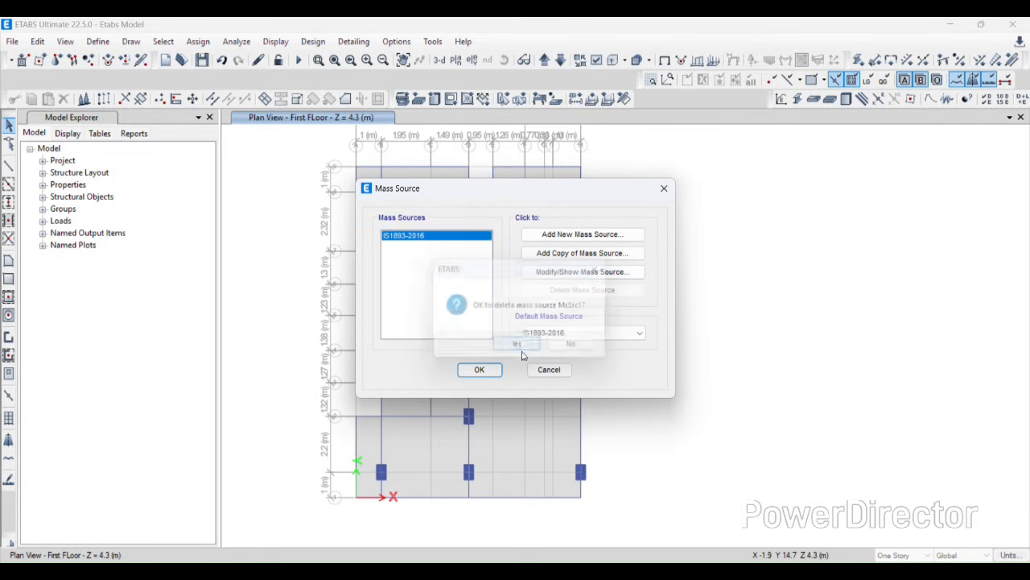
left_click(479, 369)
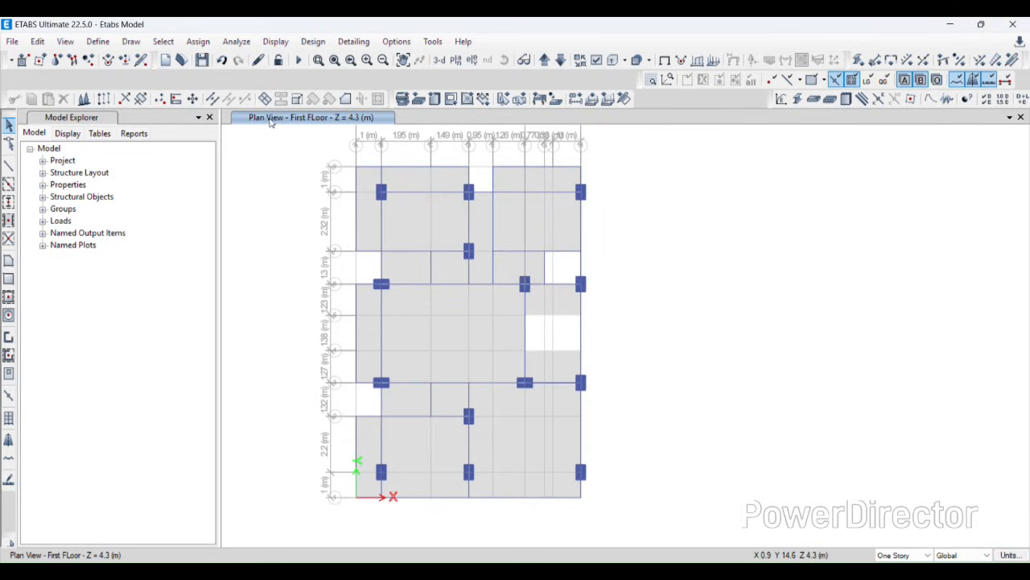
Check which mass source the EQX load case uses, and close the load case dialogs without changes
left_click(99, 41)
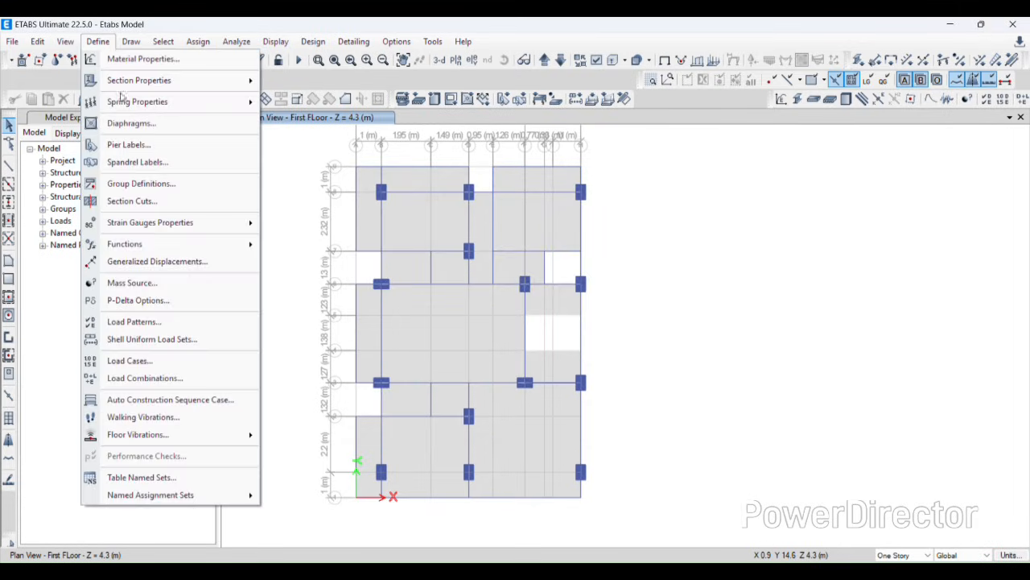
left_click(133, 360)
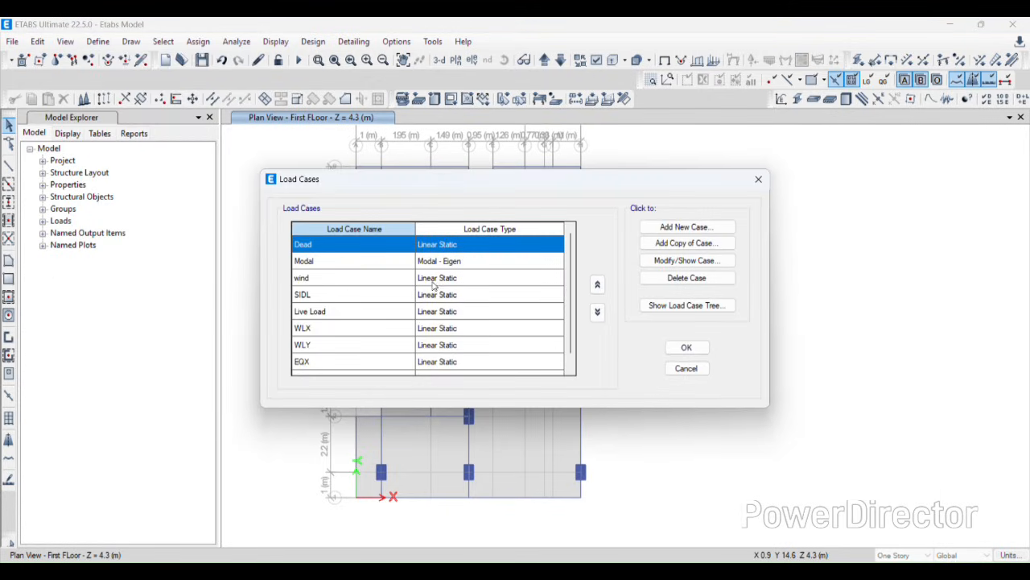
scroll(482, 274, "down", 1)
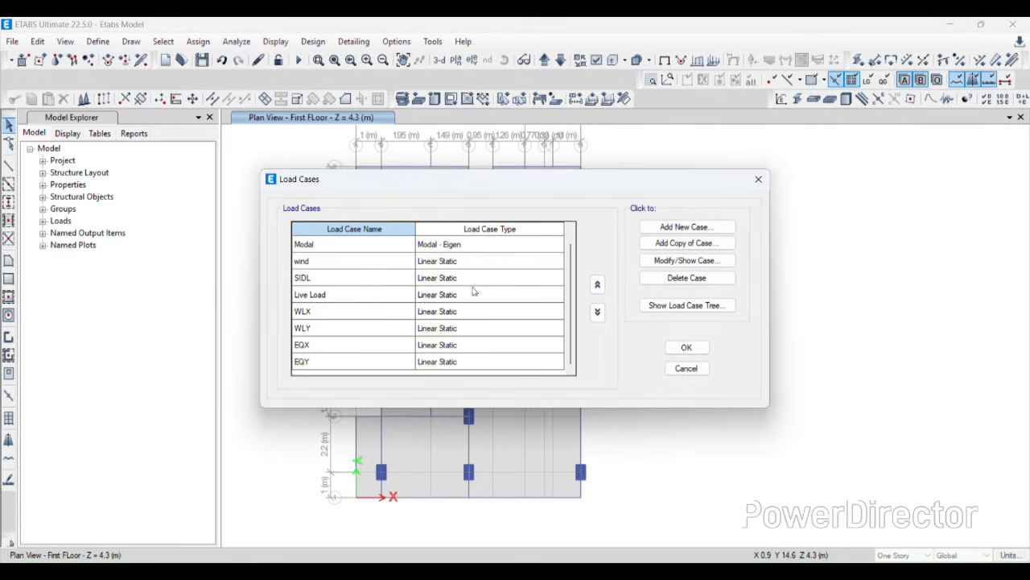
scroll(474, 291, "up", 1)
left_click(301, 362)
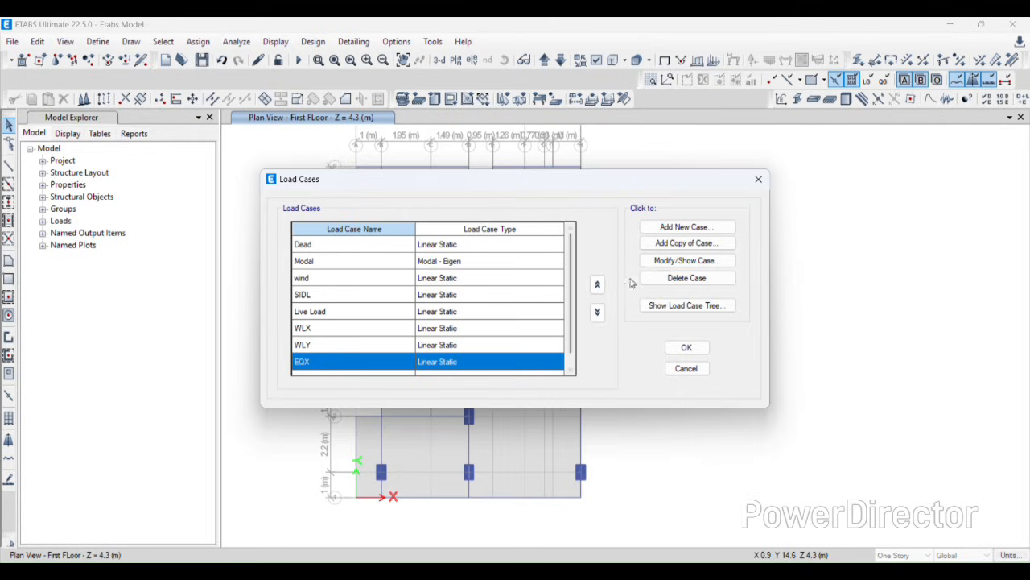
left_click(686, 260)
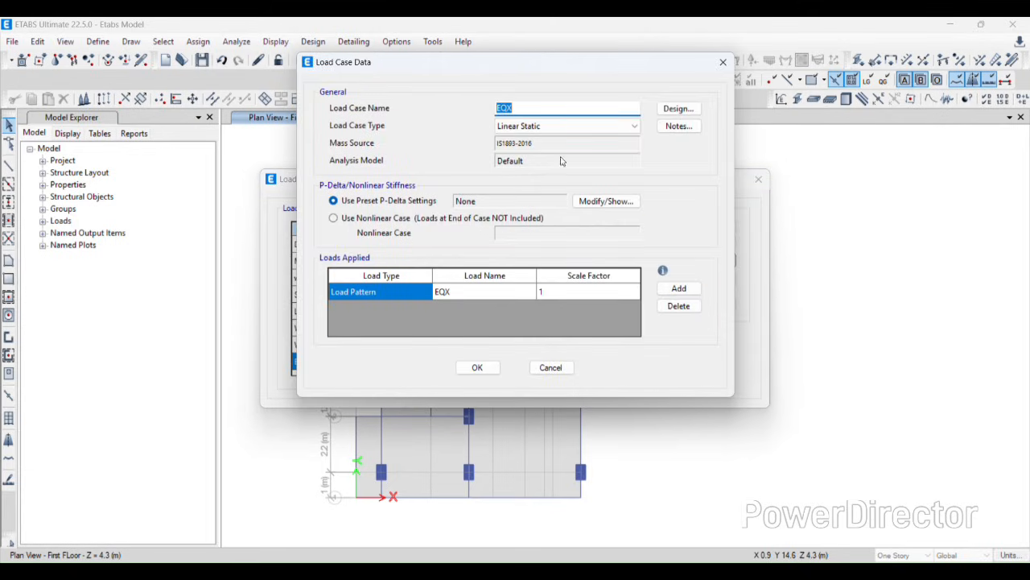
left_click(723, 63)
left_click(759, 180)
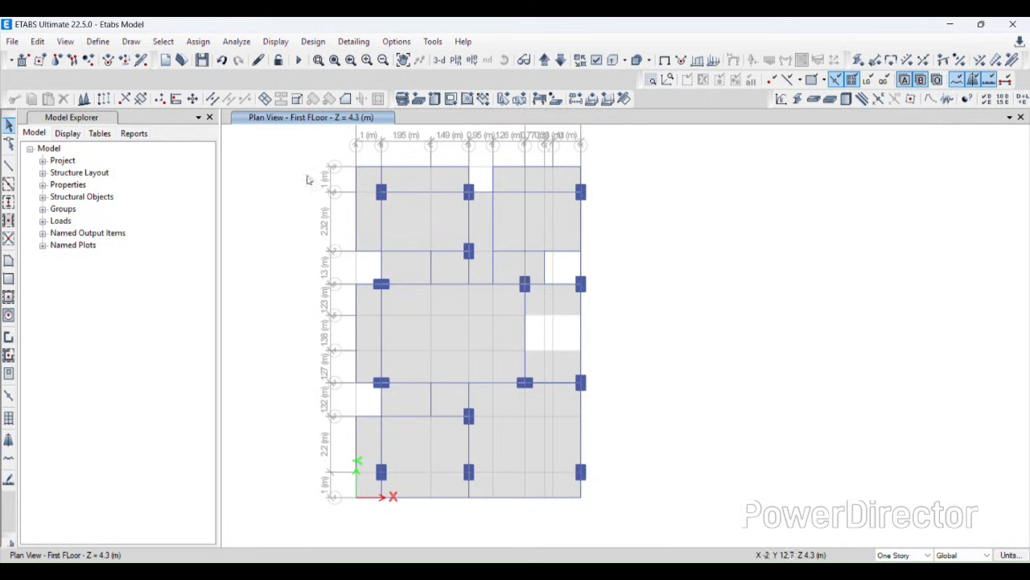
Switch to the PowerPoint presentation, review the SIDL flooring load calculation excluding the terrace floor, and switch back to ETABS
scroll(307, 179, "up", 2)
scroll(359, 217, "down", 4)
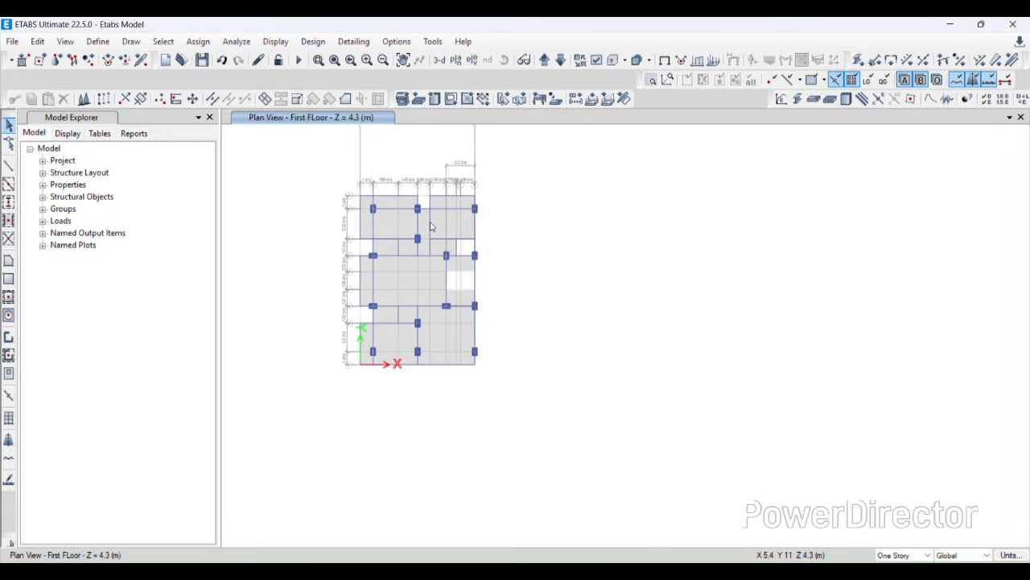
scroll(429, 225, "up", 3)
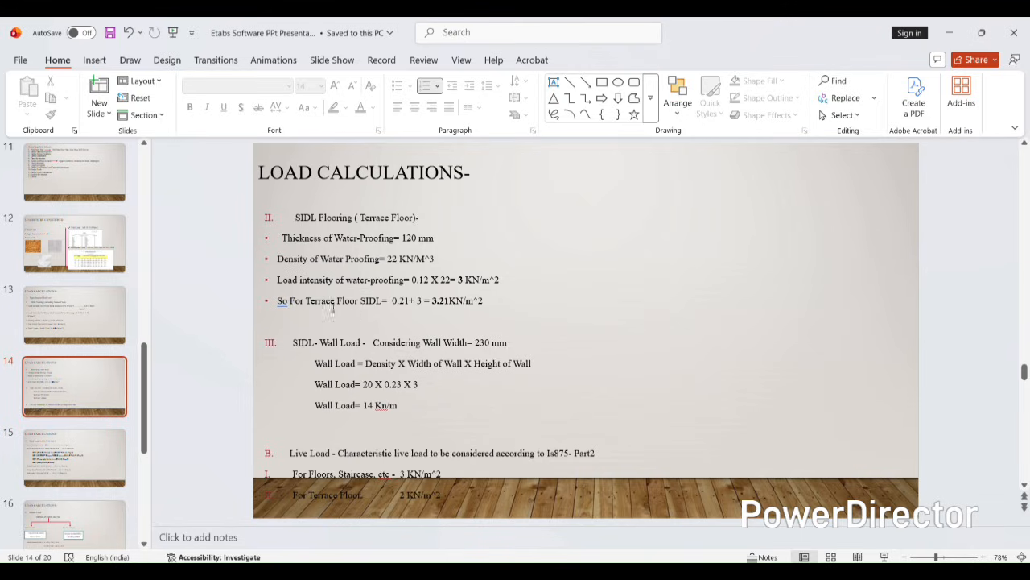
key("Page_Up")
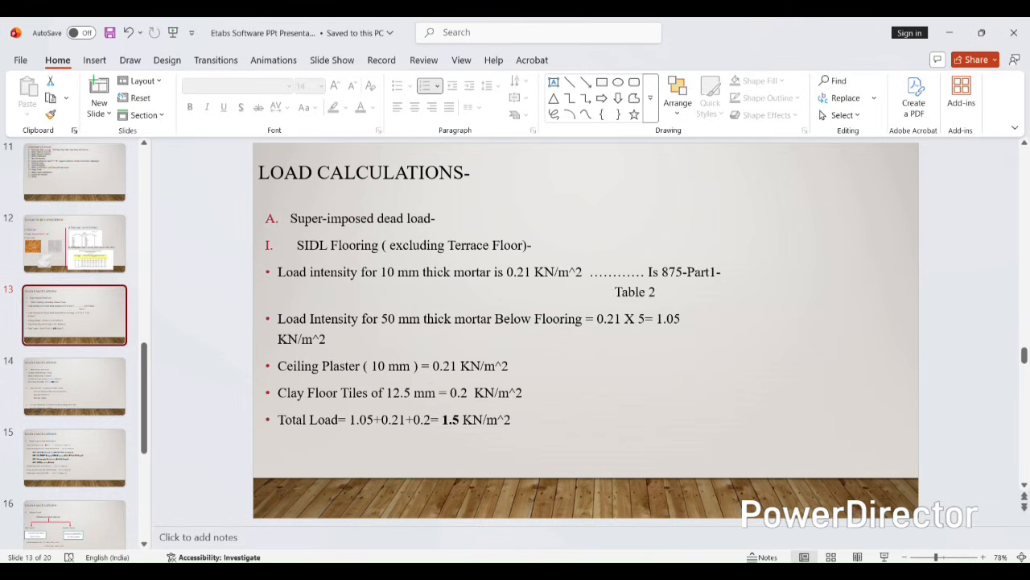
mouse_move(694, 571)
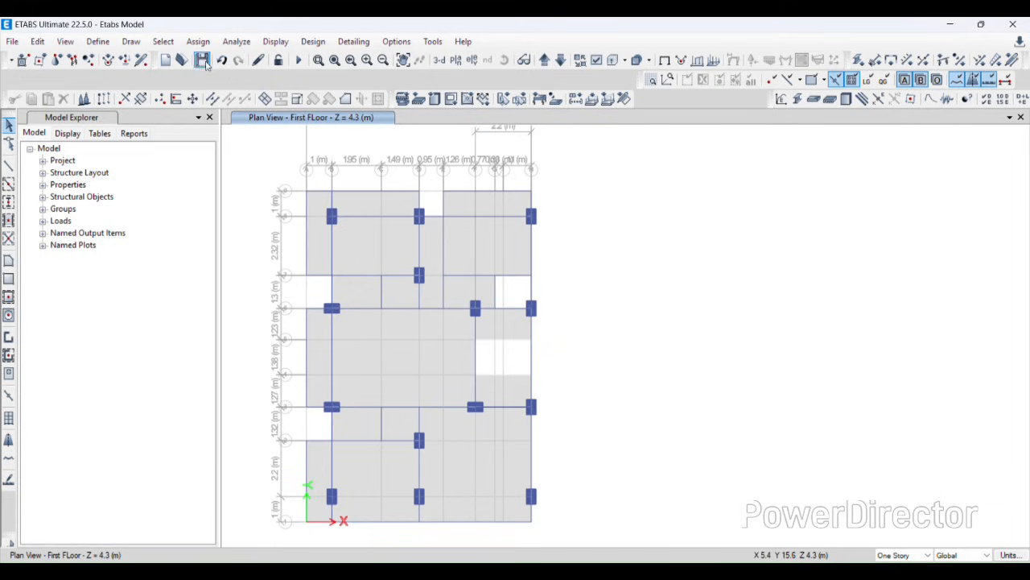
Select all Floors by object type and show only the selected objects in the First Floor plan view
left_click(162, 42)
mouse_move(183, 60)
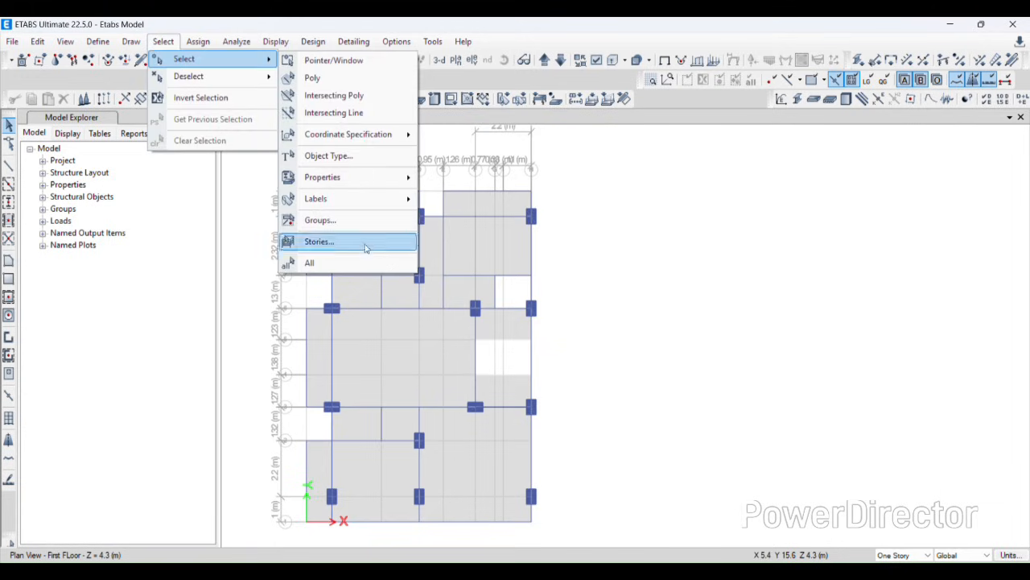
left_click(346, 155)
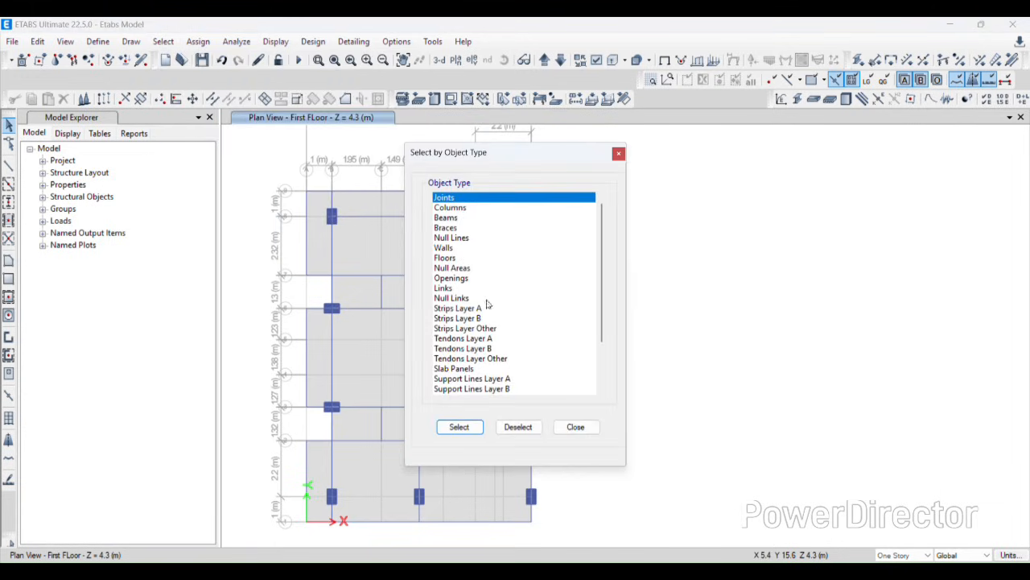
left_click(447, 259)
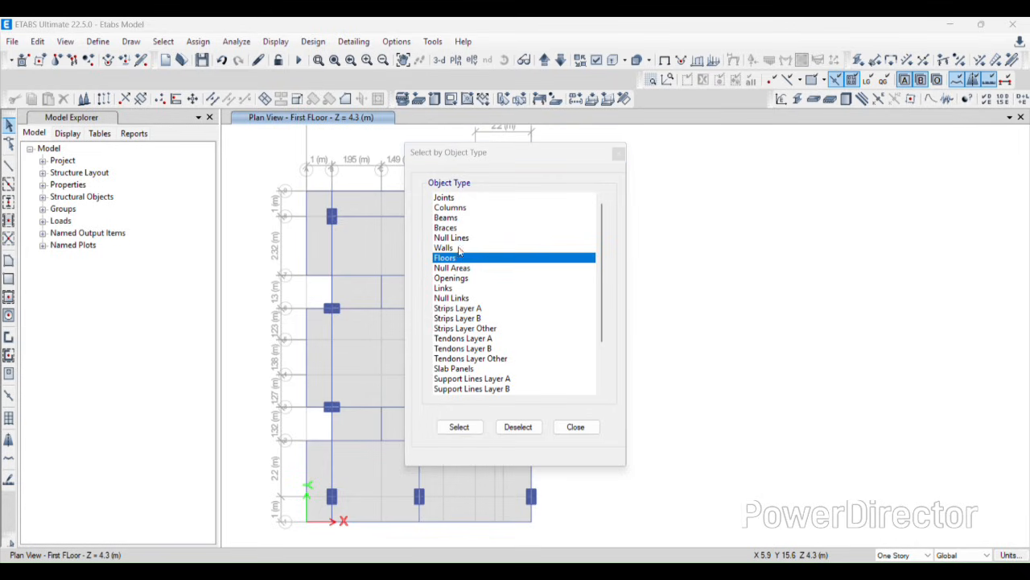
left_click(471, 433)
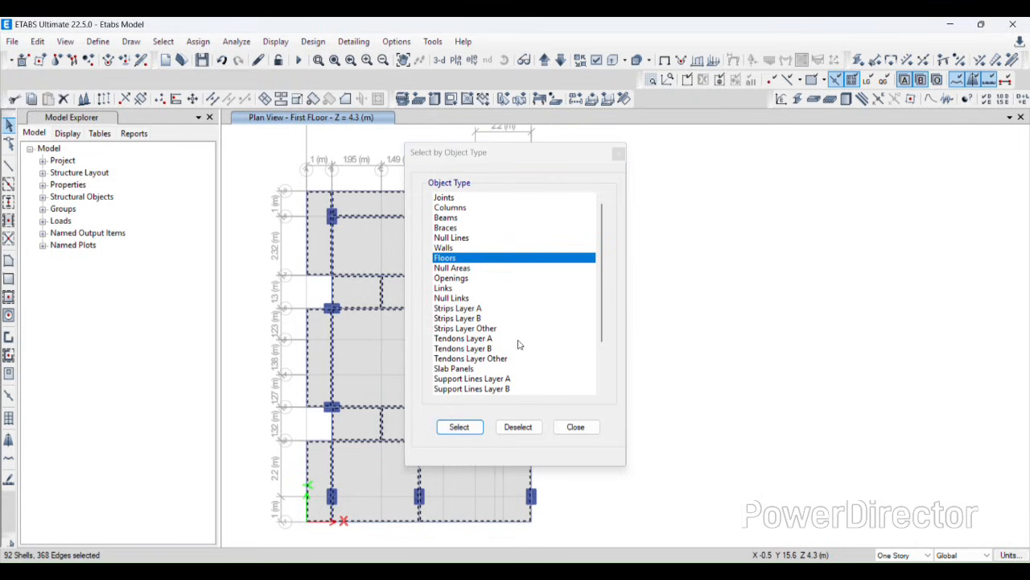
left_click(575, 426)
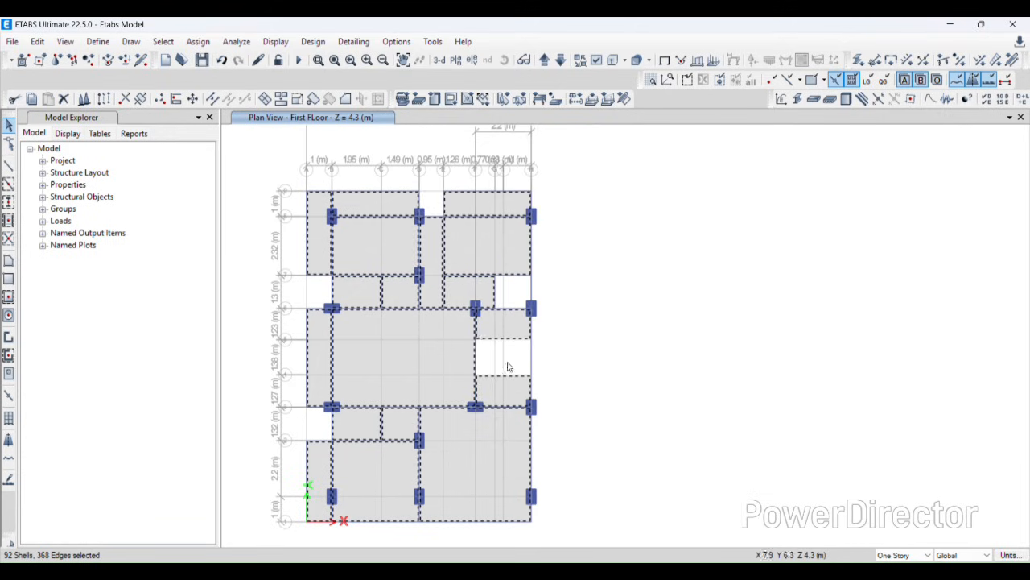
left_click(68, 41)
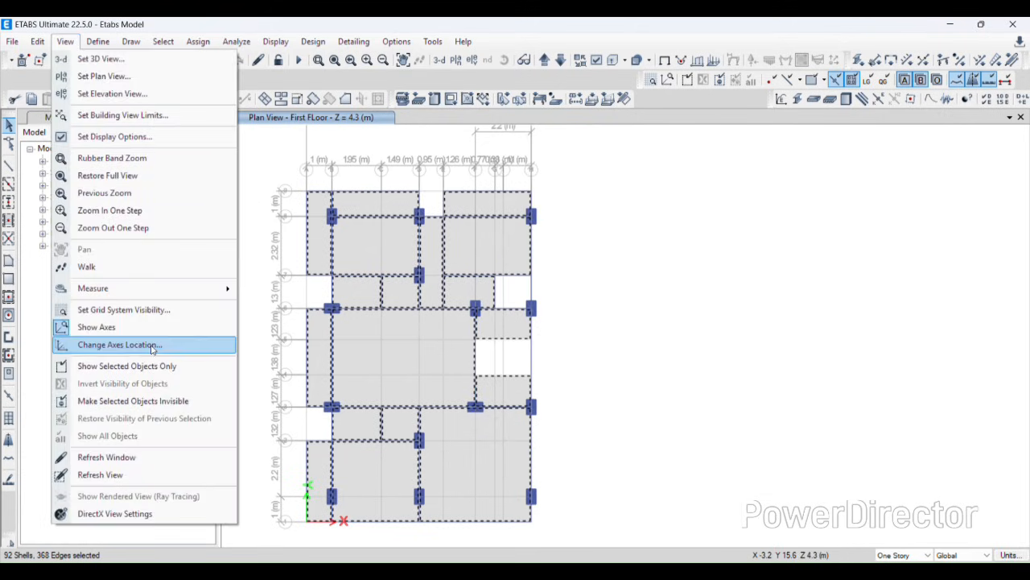
left_click(142, 369)
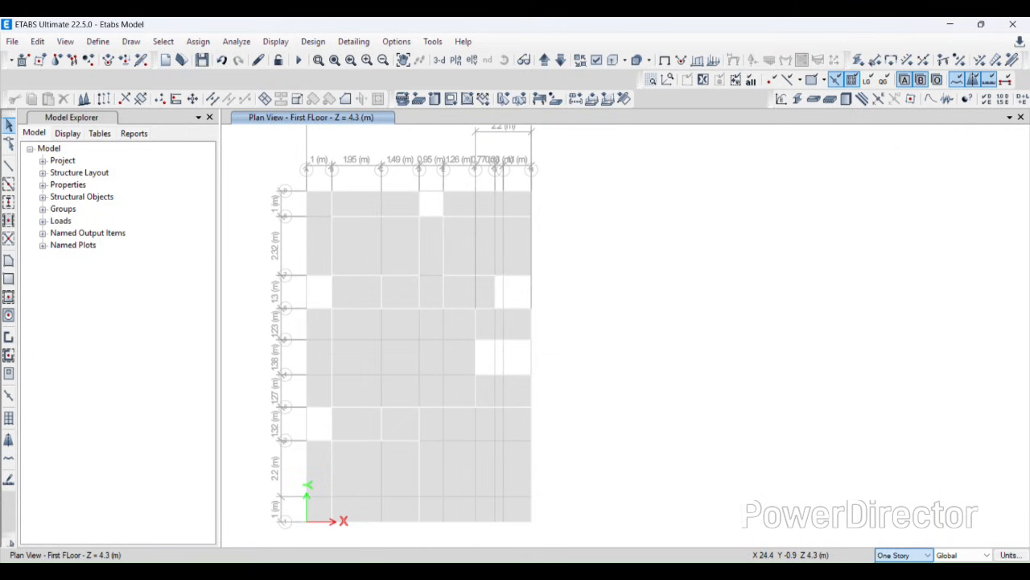
Open the building's story data for editing and set First Floor as a master story
left_click(37, 42)
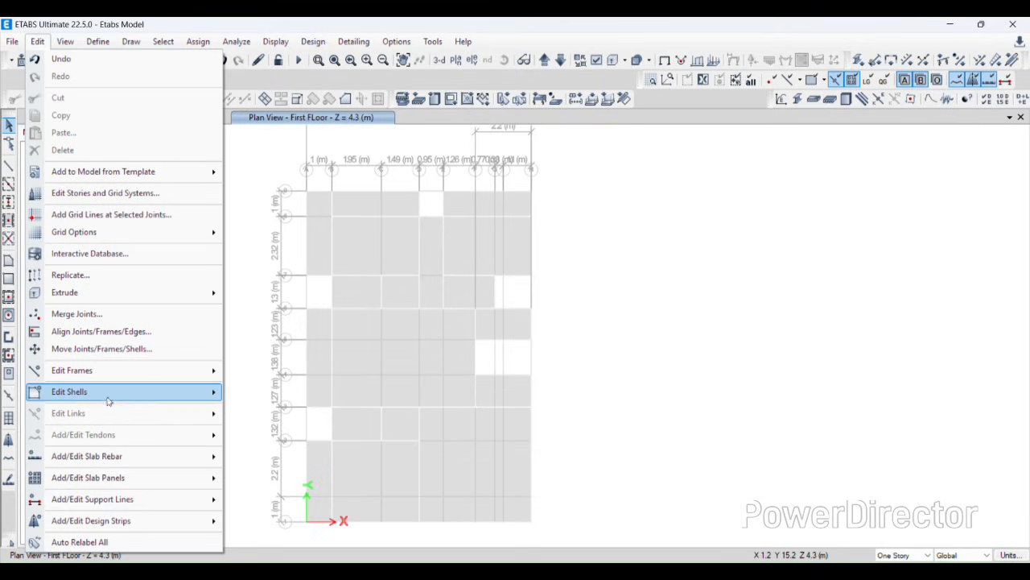
left_click(138, 193)
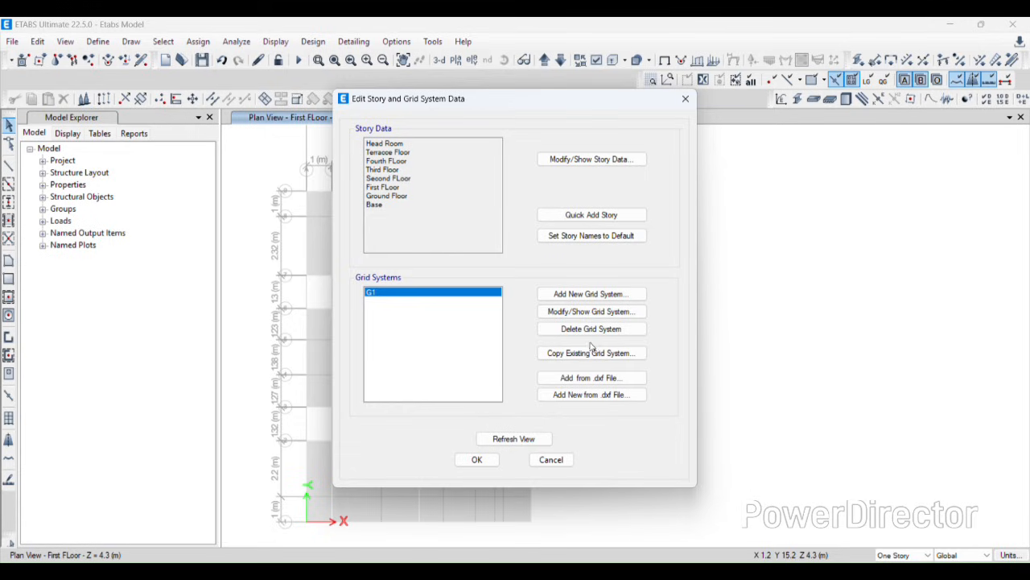
left_click(610, 161)
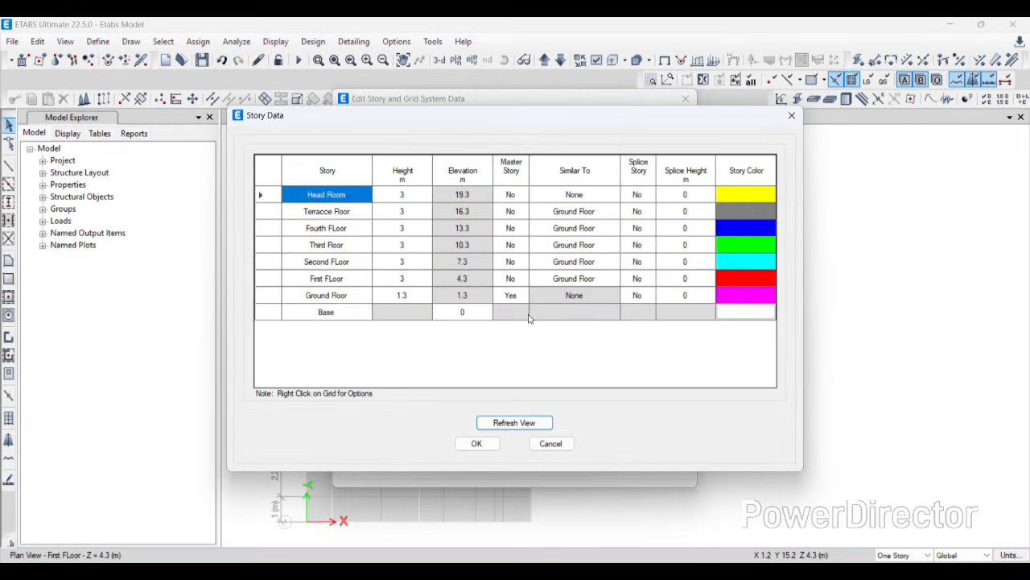
left_click(511, 279)
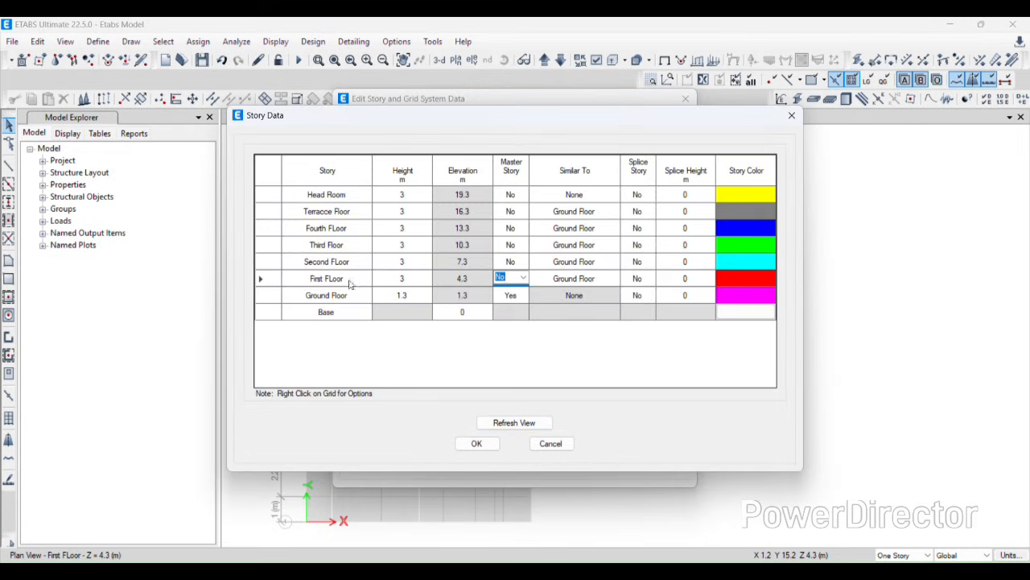
left_click(523, 277)
left_click(507, 296)
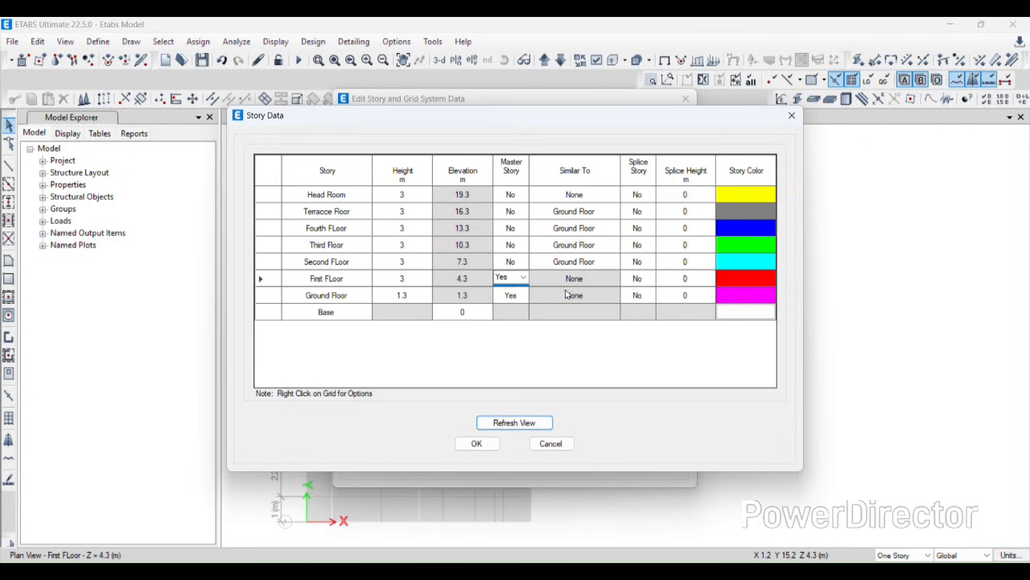
Make the Second, Third and Fourth Floor stories similar to First Floor
left_click(593, 260)
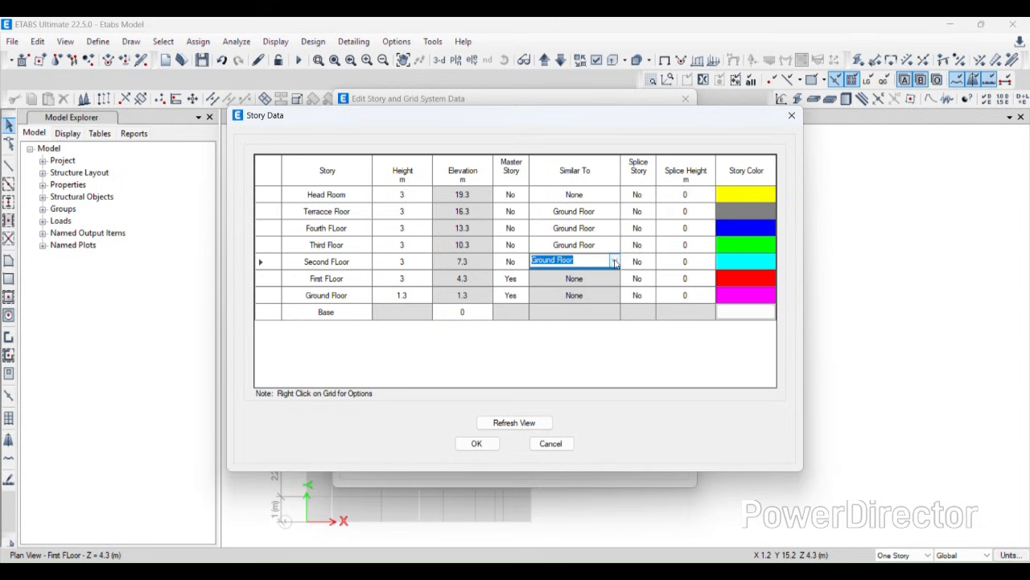
left_click(615, 262)
left_click(563, 279)
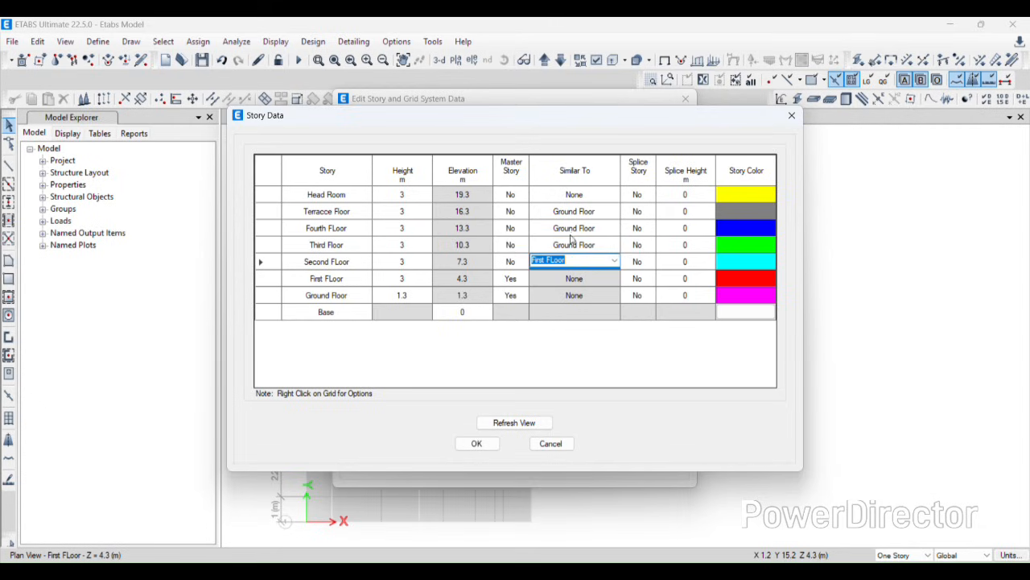
left_click(617, 245)
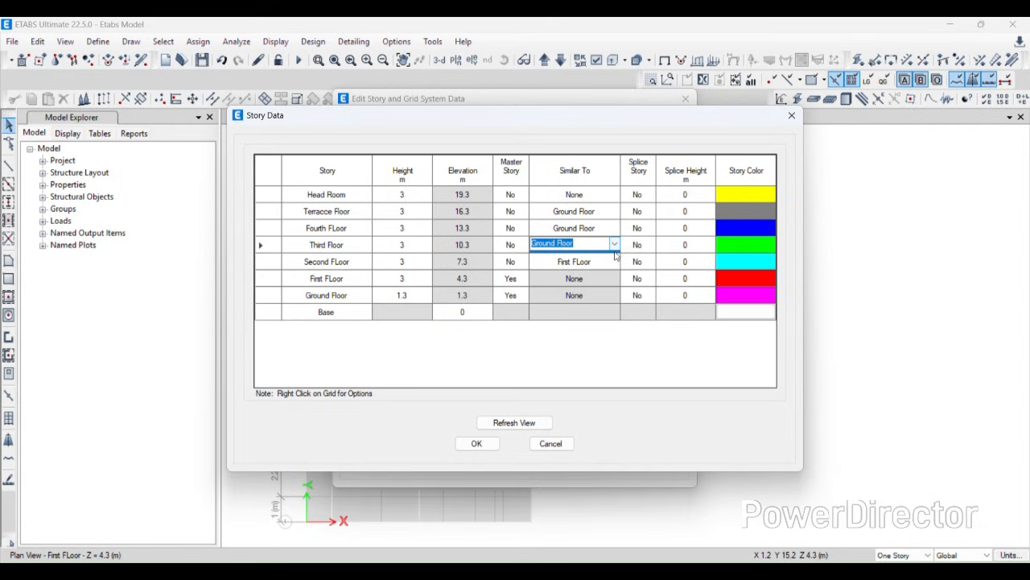
left_click(615, 244)
left_click(563, 262)
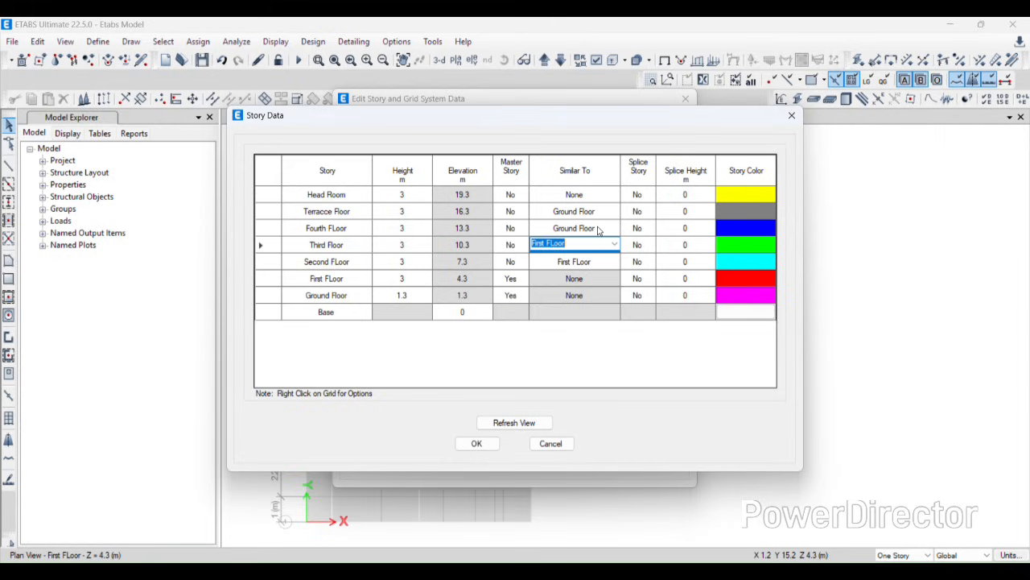
left_click(612, 229)
left_click(614, 228)
left_click(602, 245)
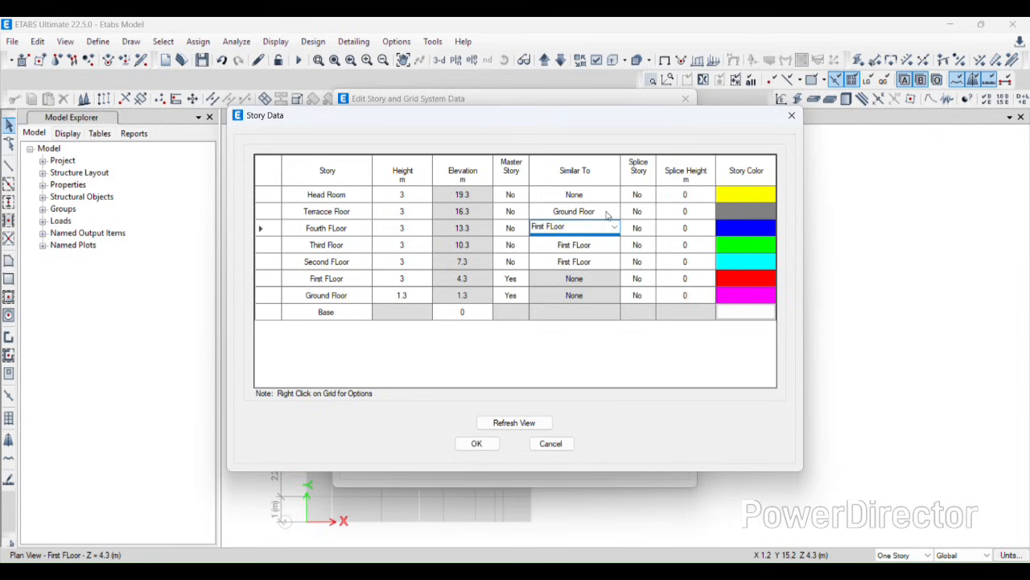
Set the Terrace Floor's similar story to None and accept the story and grid system edits
left_click(608, 213)
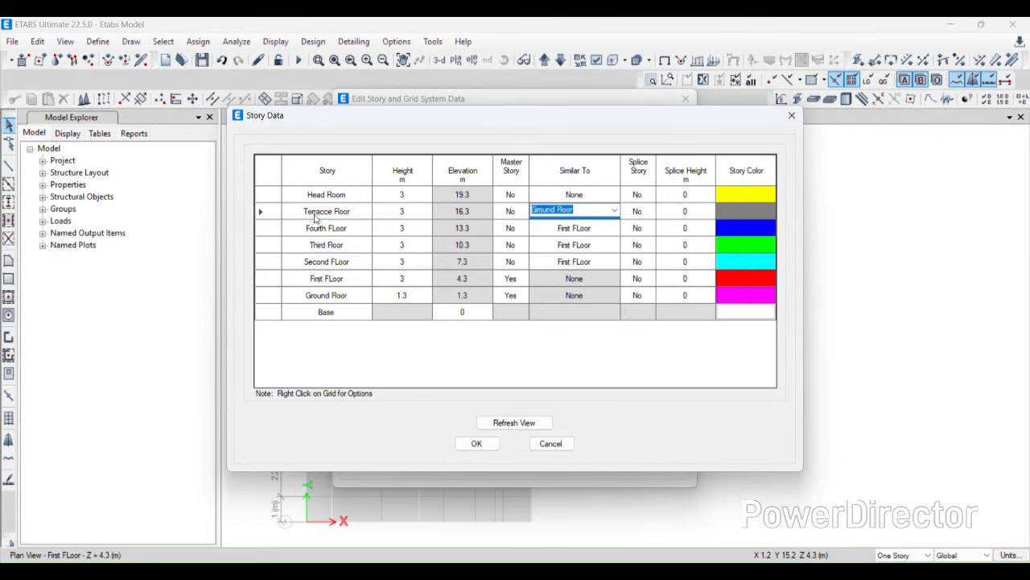
left_click(615, 211)
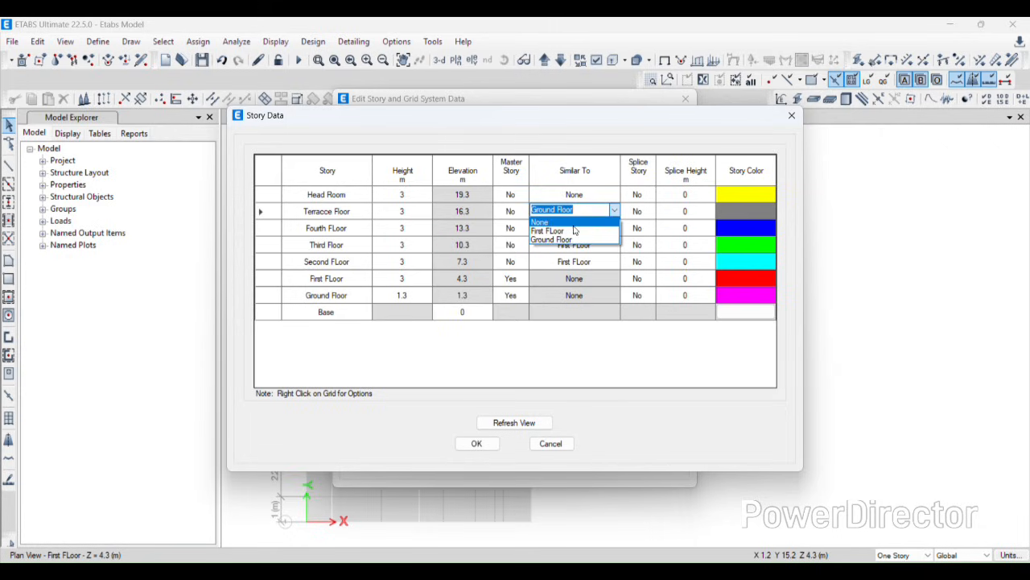
left_click(560, 223)
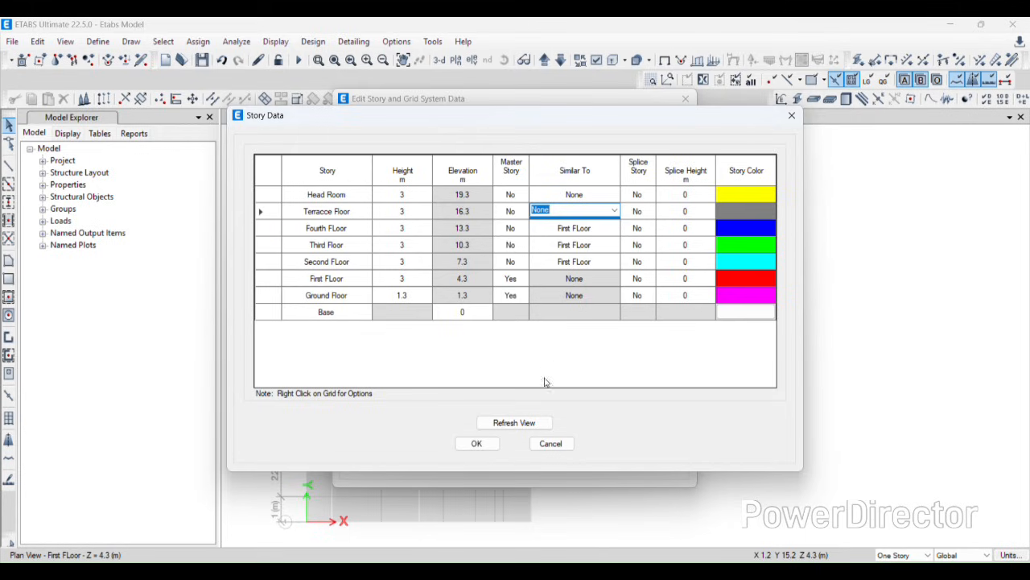
left_click(522, 428)
left_click(478, 445)
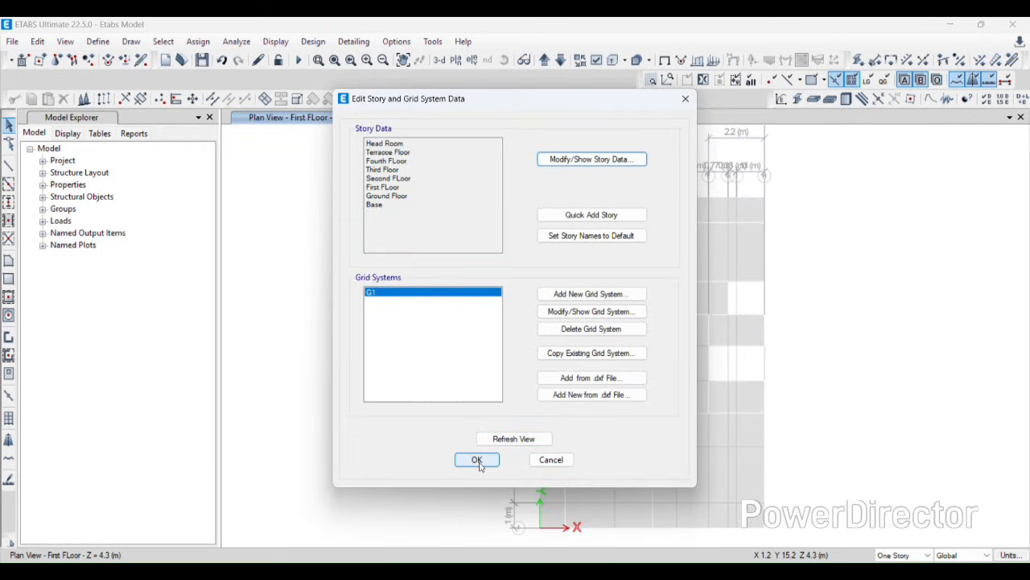
left_click(477, 459)
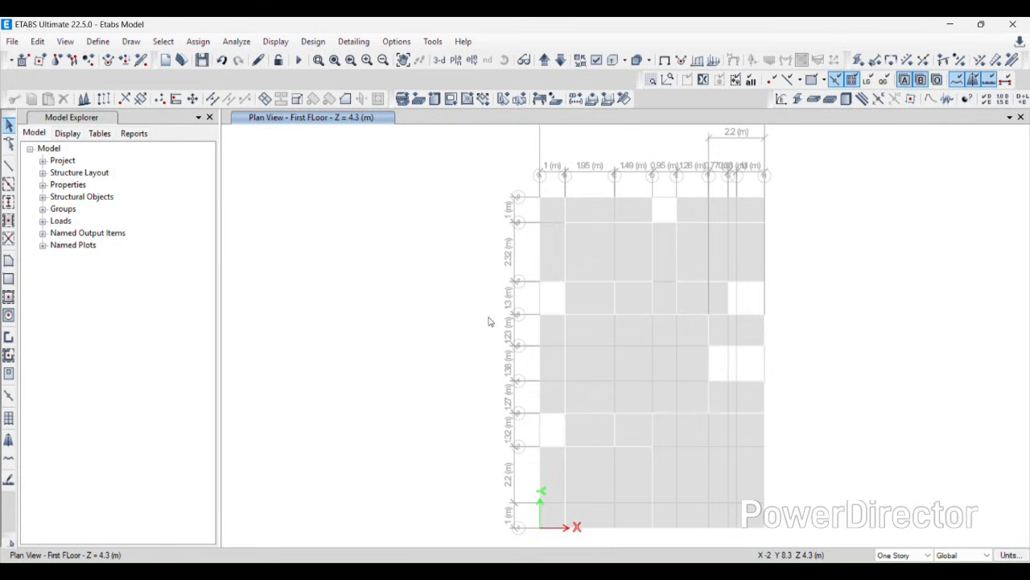
Switch story selection to Similar Stories and select all floor slabs in the First Floor plan
left_click(903, 554)
left_click(898, 540)
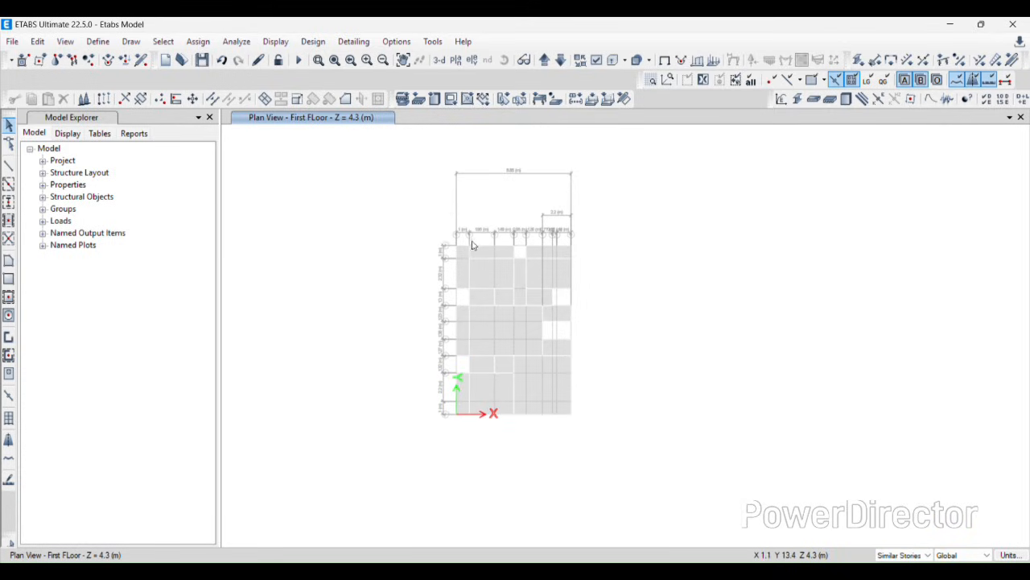
scroll(499, 274, "up", 2)
scroll(706, 499, "down", 3)
scroll(626, 446, "up", 1)
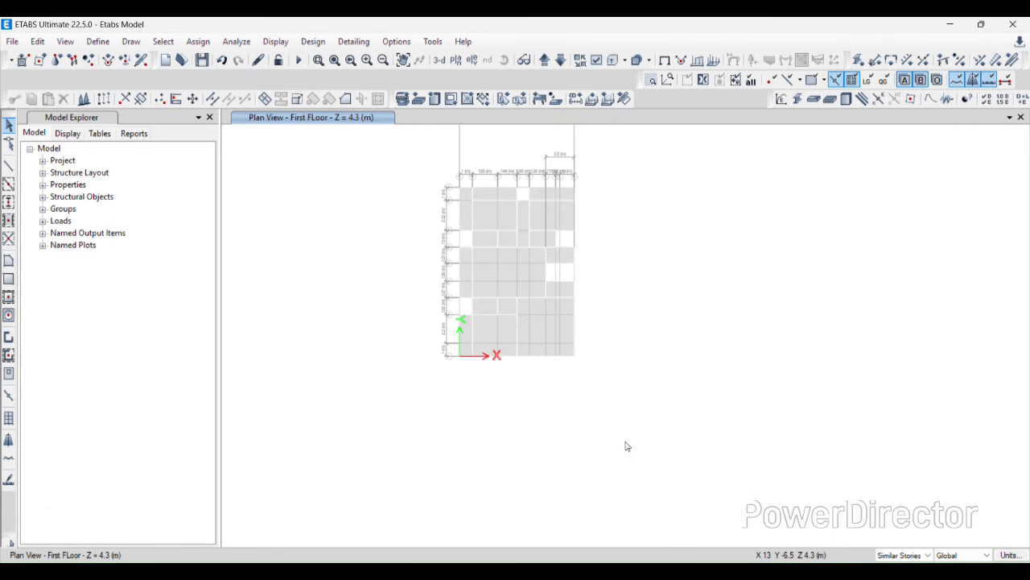
left_click_drag(618, 421, 431, 200)
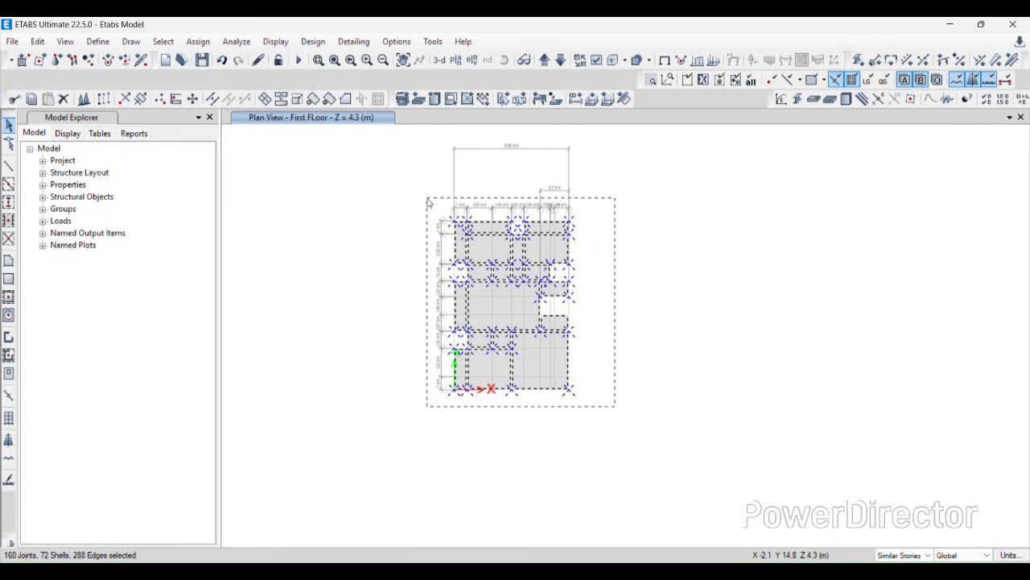
scroll(483, 247, "up", 3)
scroll(483, 224, "down", 1)
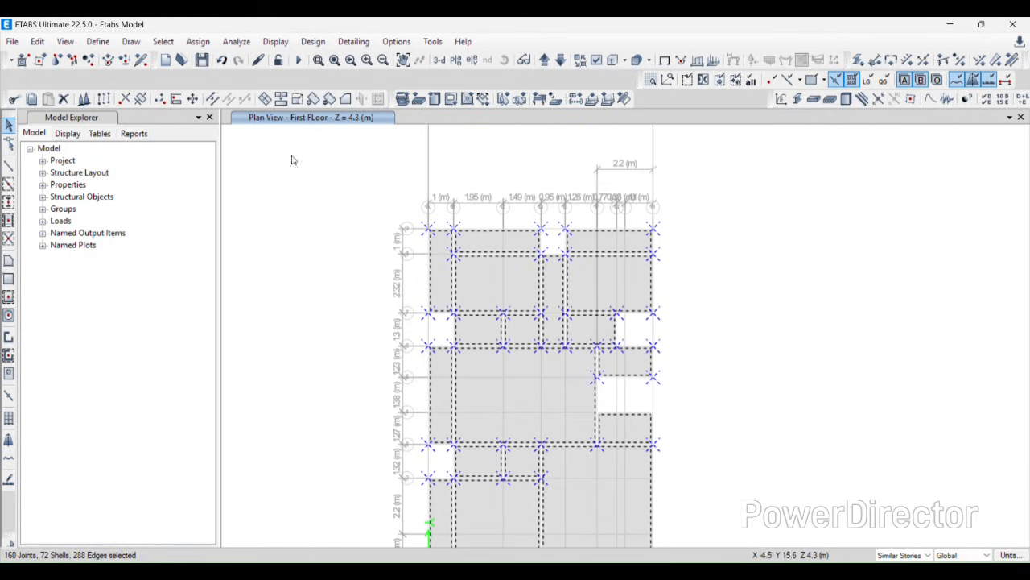
Check the slab selection in the Second Floor, Fourth Floor and Terrace Floor plan views
left_click(64, 41)
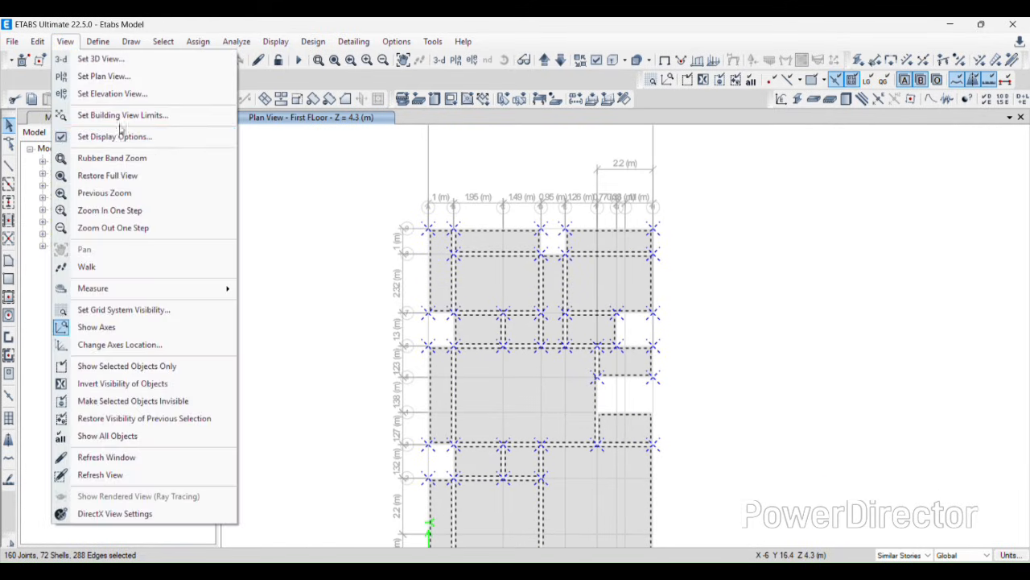
left_click(103, 75)
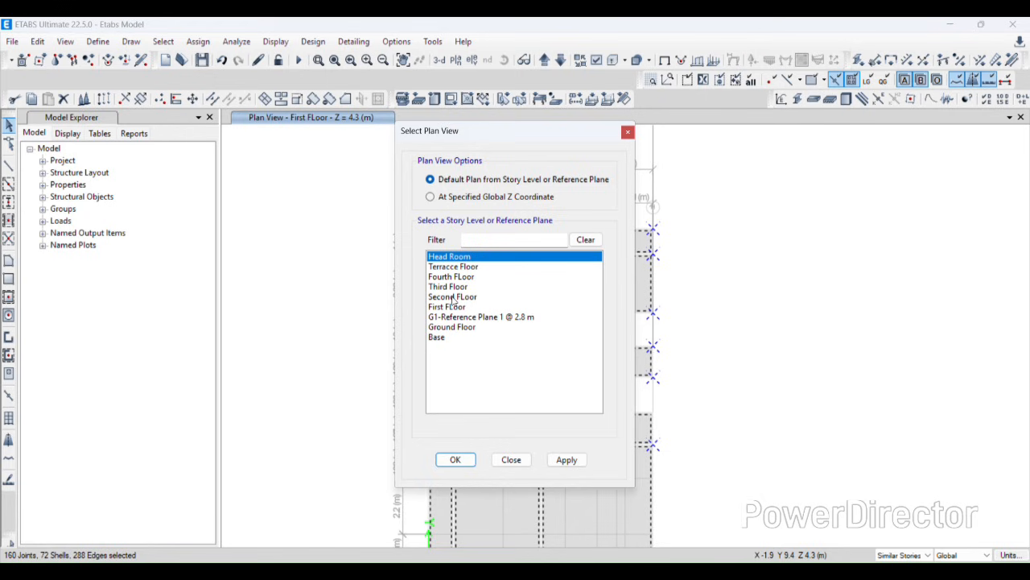
left_click(453, 296)
left_click(566, 460)
left_click_drag(510, 138, 386, 180)
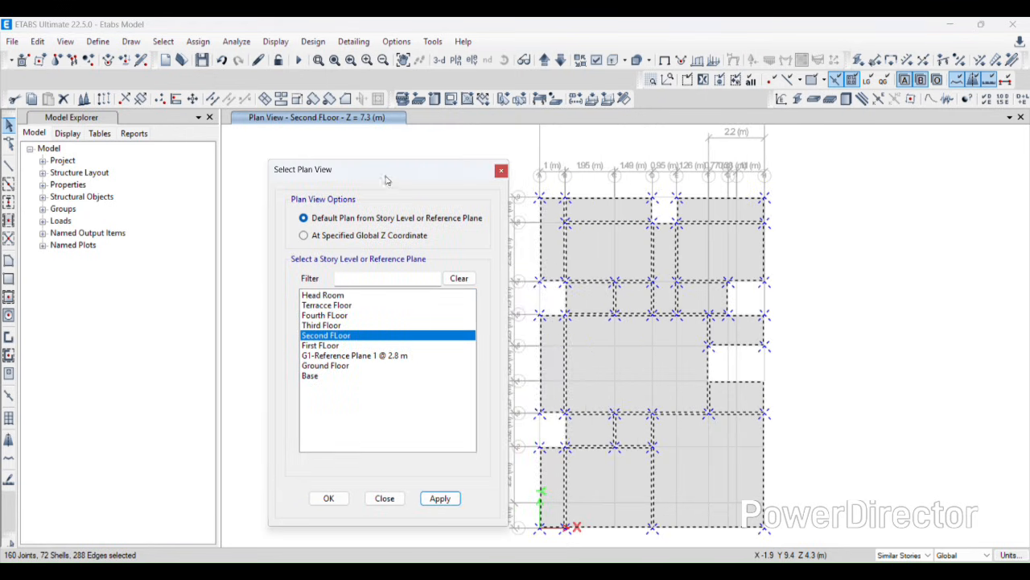
left_click(330, 315)
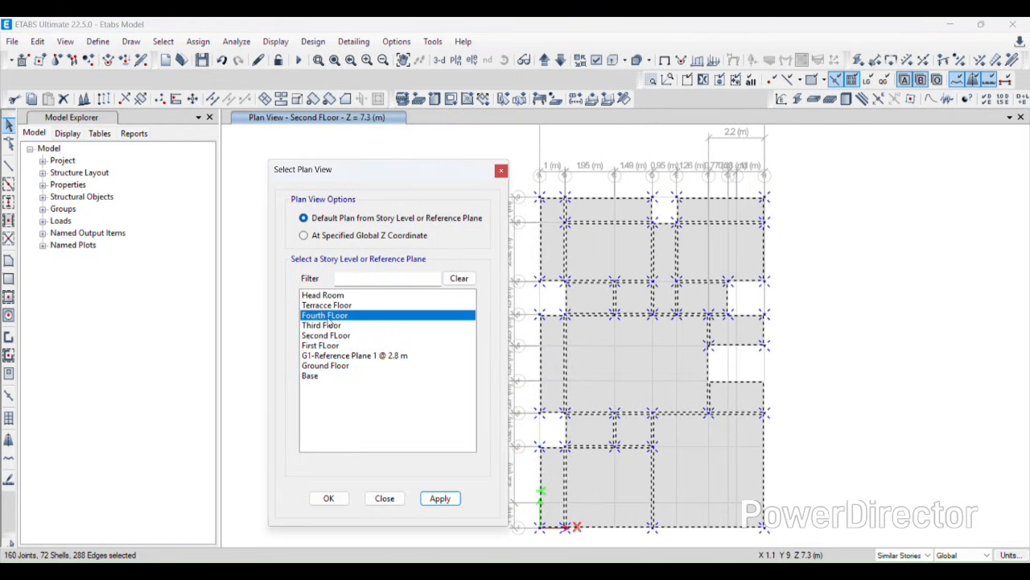
left_click(439, 498)
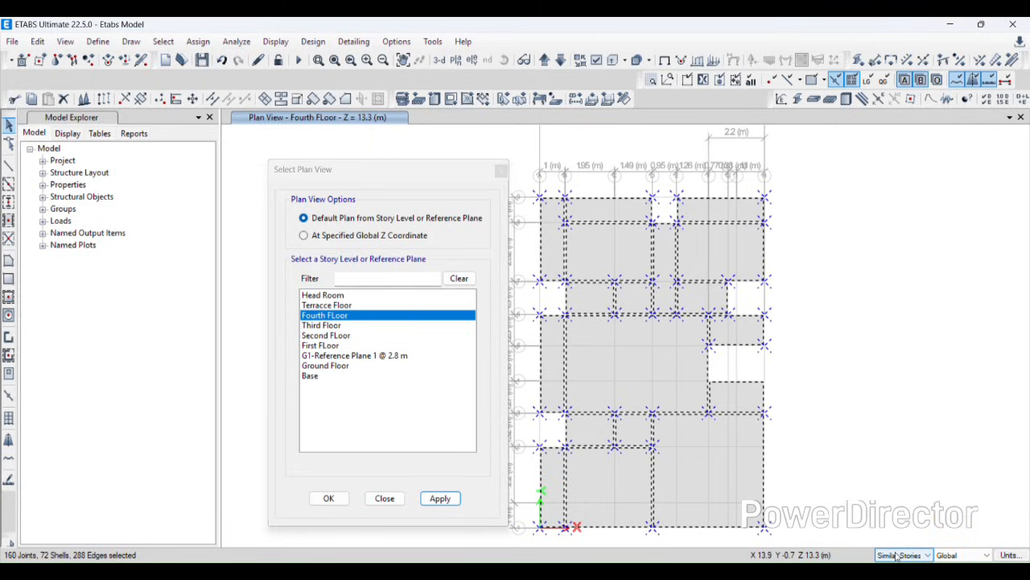
left_click(331, 305)
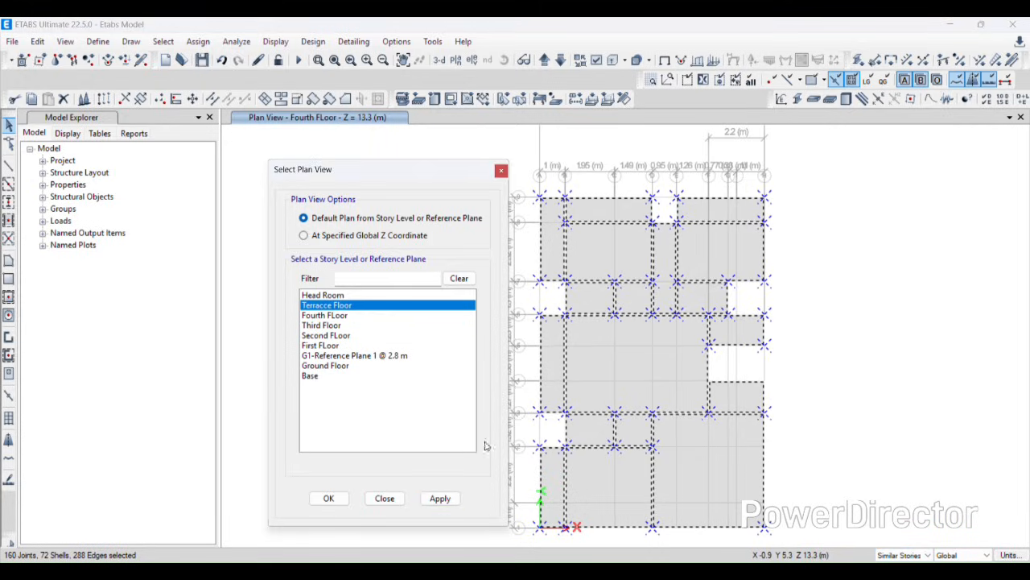
left_click(454, 500)
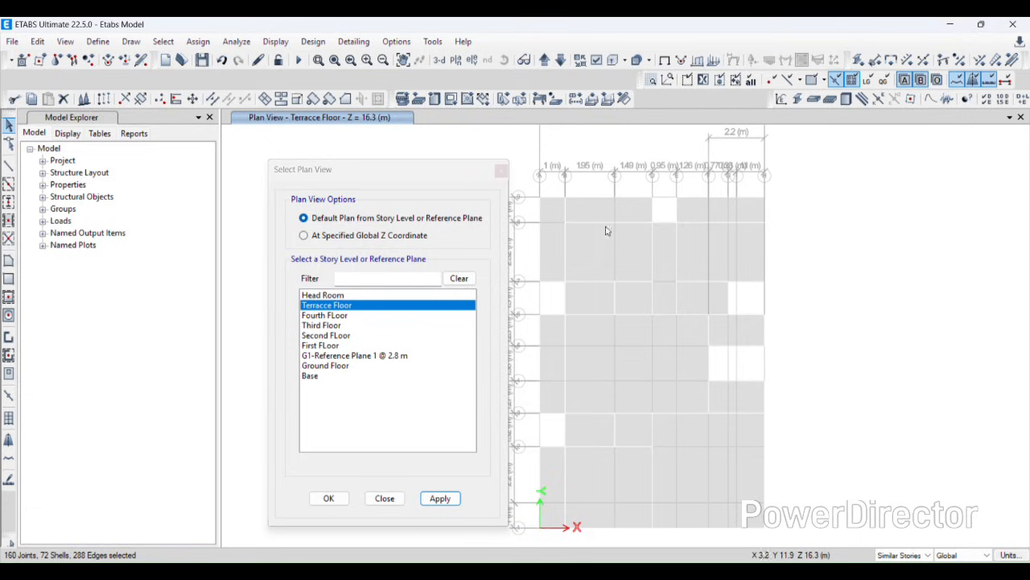
left_click(384, 498)
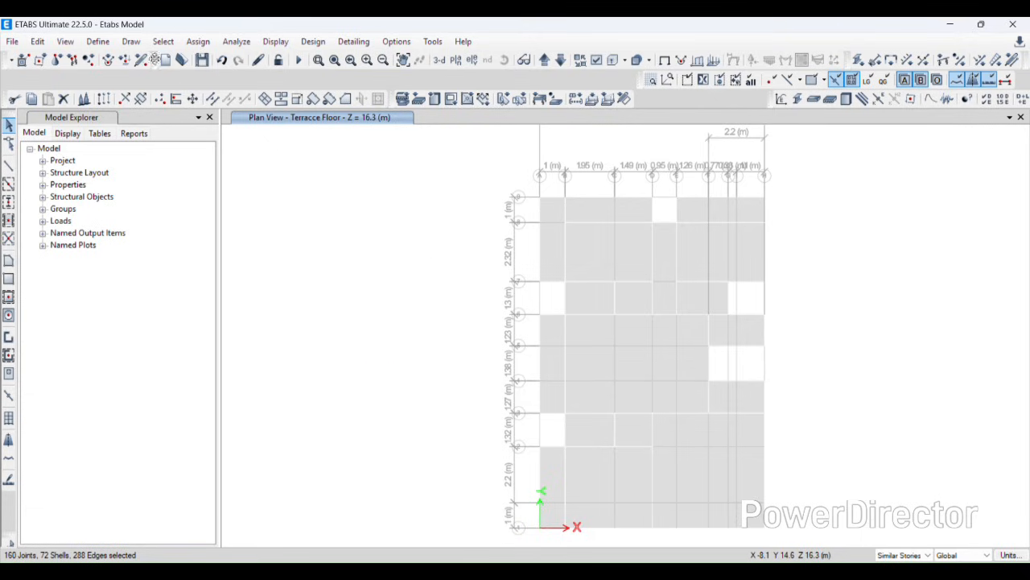
Return the plan view to First Floor with the slabs still selected
left_click(68, 42)
left_click(97, 75)
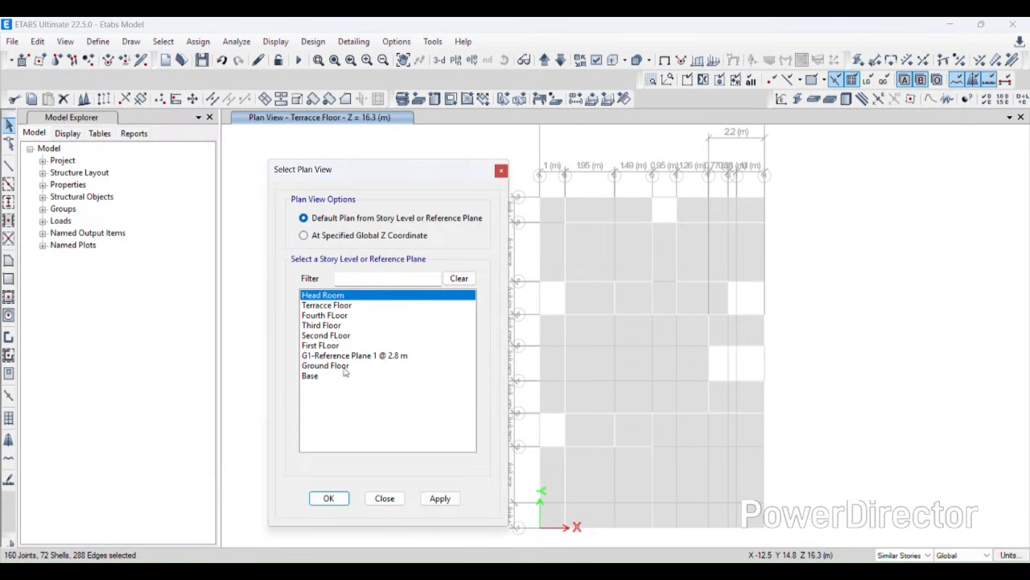
left_click(339, 346)
left_click(440, 497)
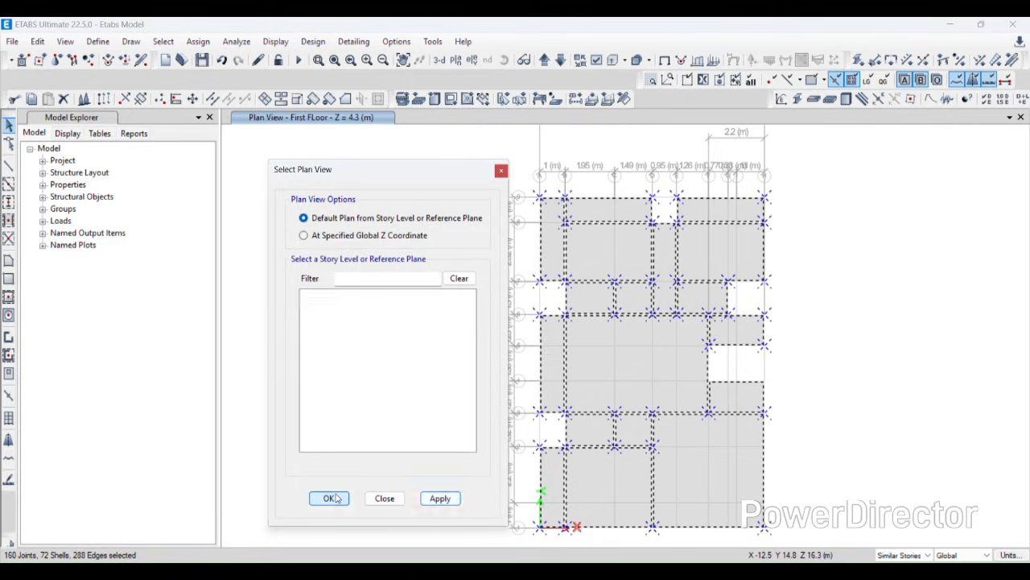
left_click(328, 497)
scroll(598, 286, "down", 2)
middle_click_drag(663, 297, 610, 295)
scroll(599, 285, "down", 2)
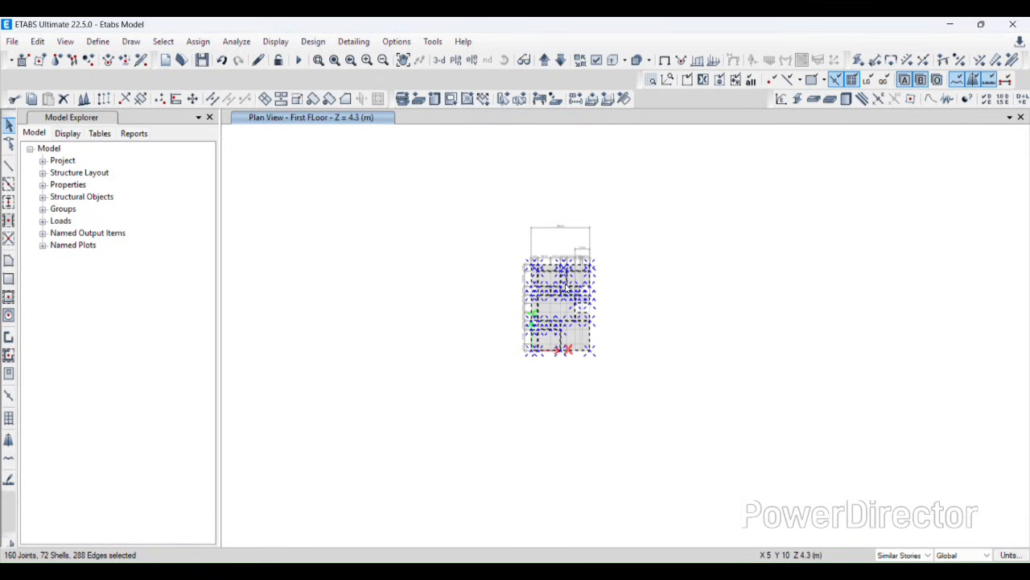
scroll(597, 283, "up", 3)
scroll(597, 283, "up", 2)
scroll(598, 283, "down", 3)
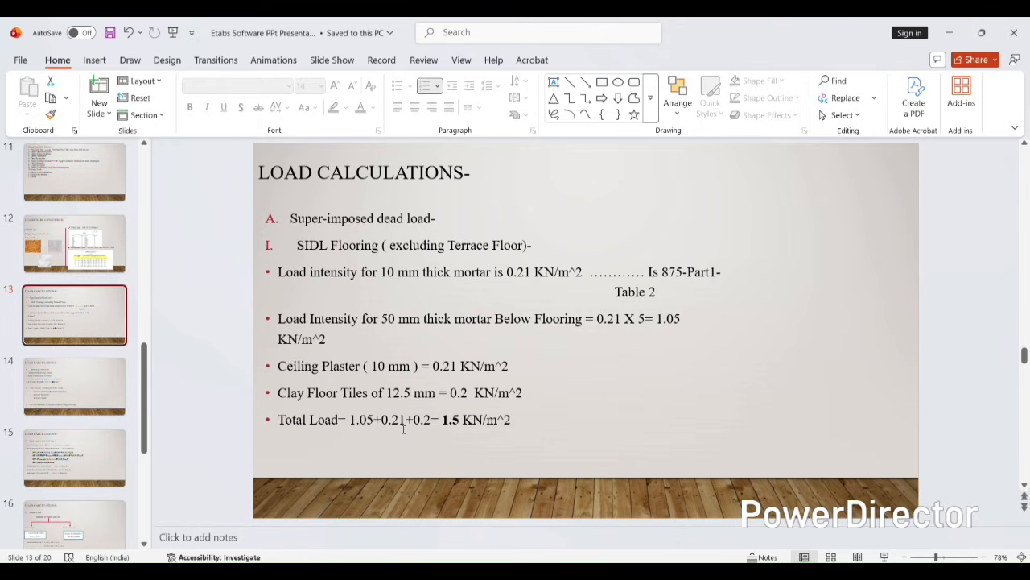
Check the total SIDL flooring load in the PowerPoint presentation and switch back to the First Floor plan in ETABS
left_click(951, 34)
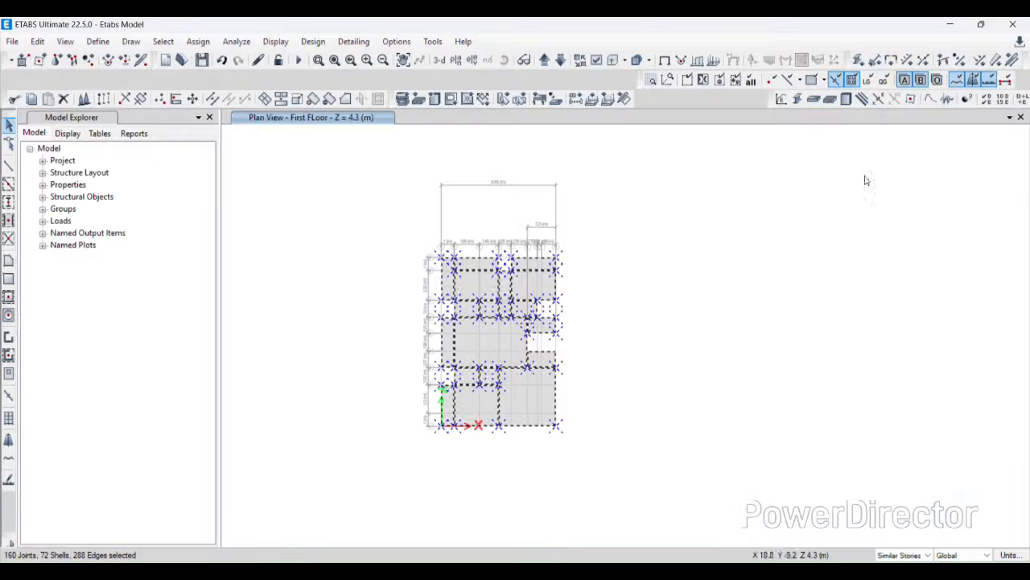
scroll(510, 233, "up", 3)
middle_click_drag(535, 314, 545, 233)
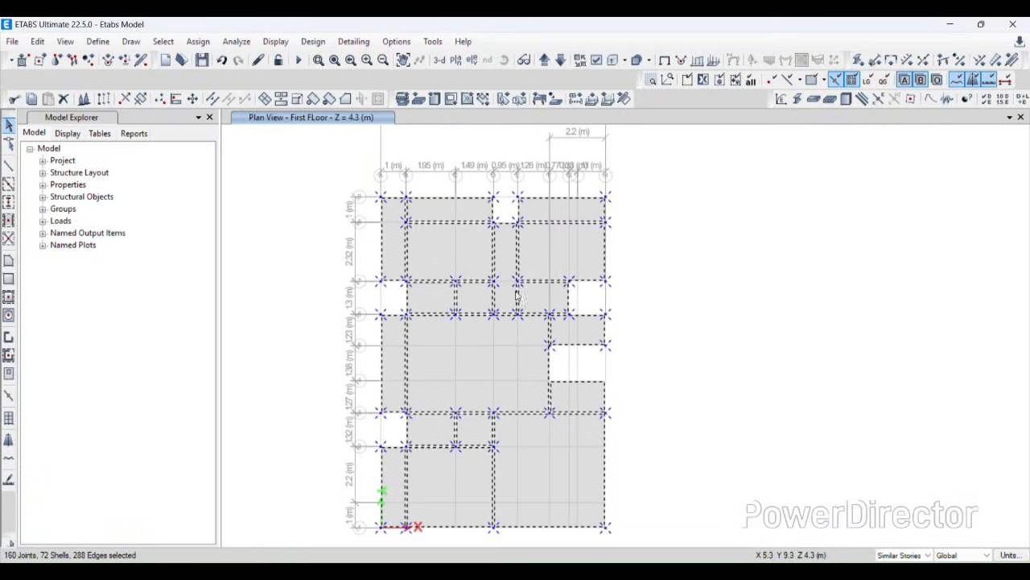
scroll(342, 206, "down", 3)
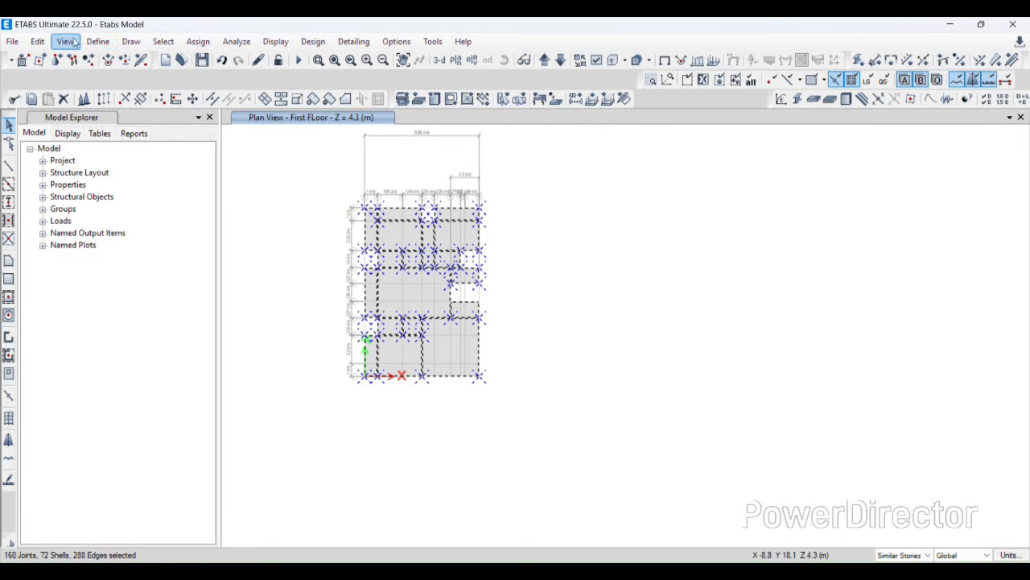
Start a uniform shell load assignment for the selected slabs and choose the SIDL load pattern
left_click(198, 41)
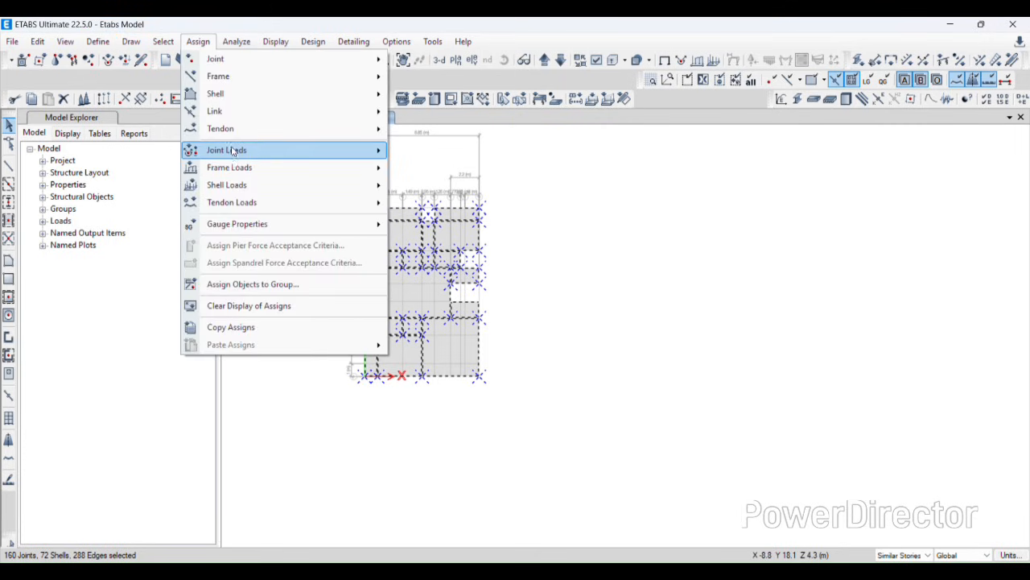
mouse_move(250, 187)
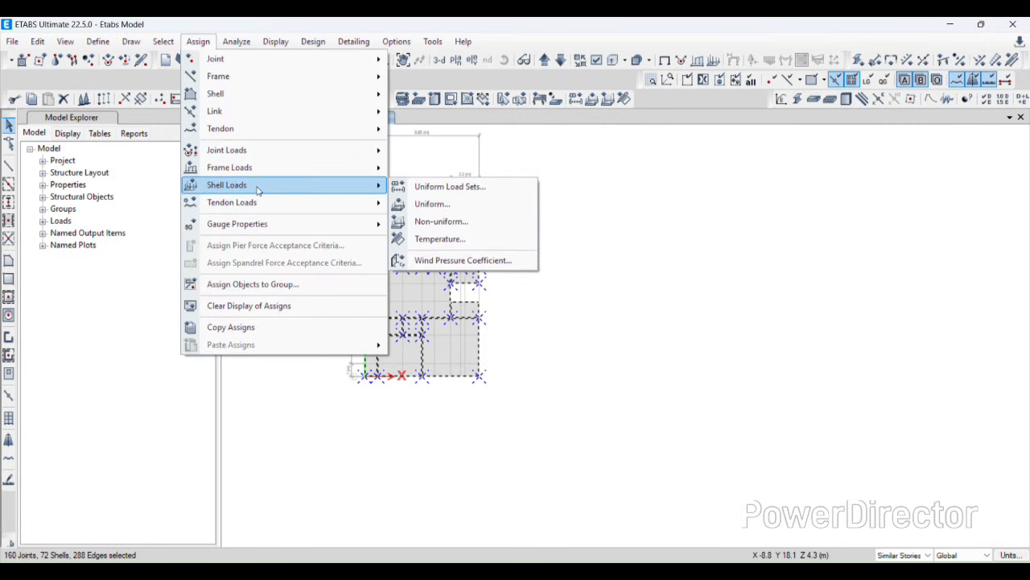
left_click(427, 203)
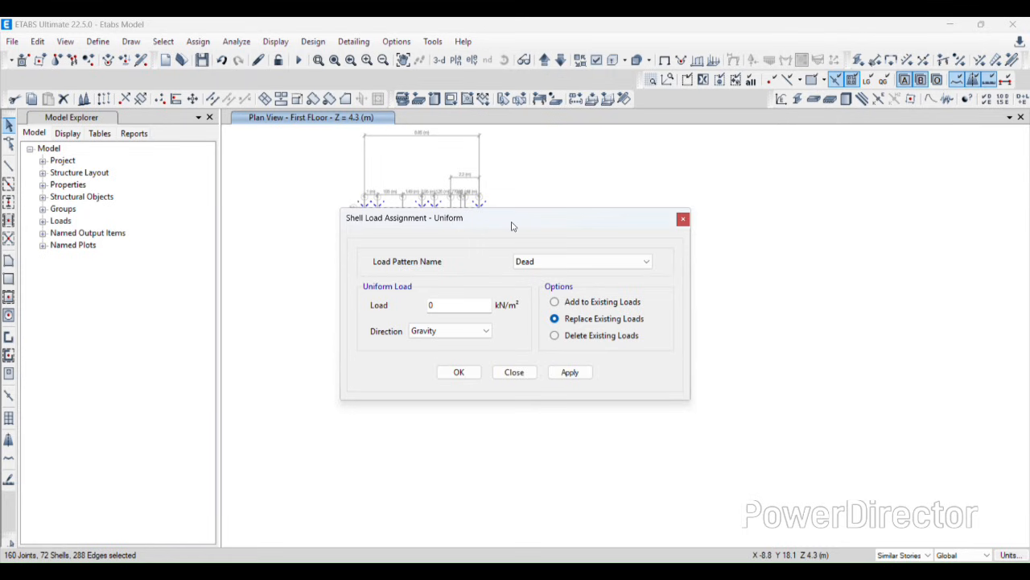
left_click_drag(511, 226, 202, 248)
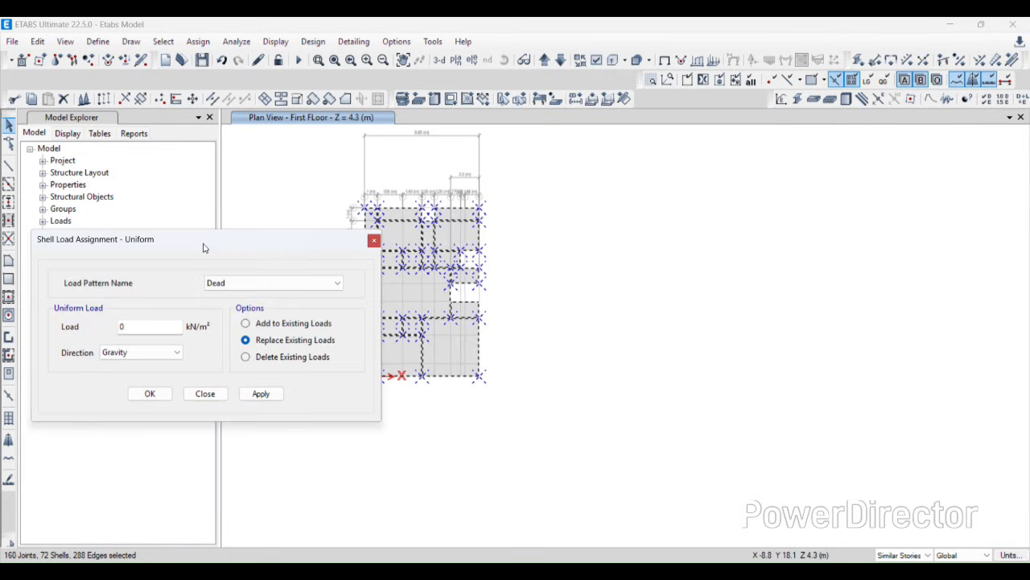
left_click(299, 283)
left_click(267, 316)
Apply a 1.5 kN/m² uniform SIDL load in the Gravity direction to the selected slabs, replacing existing loads
double_click(123, 327)
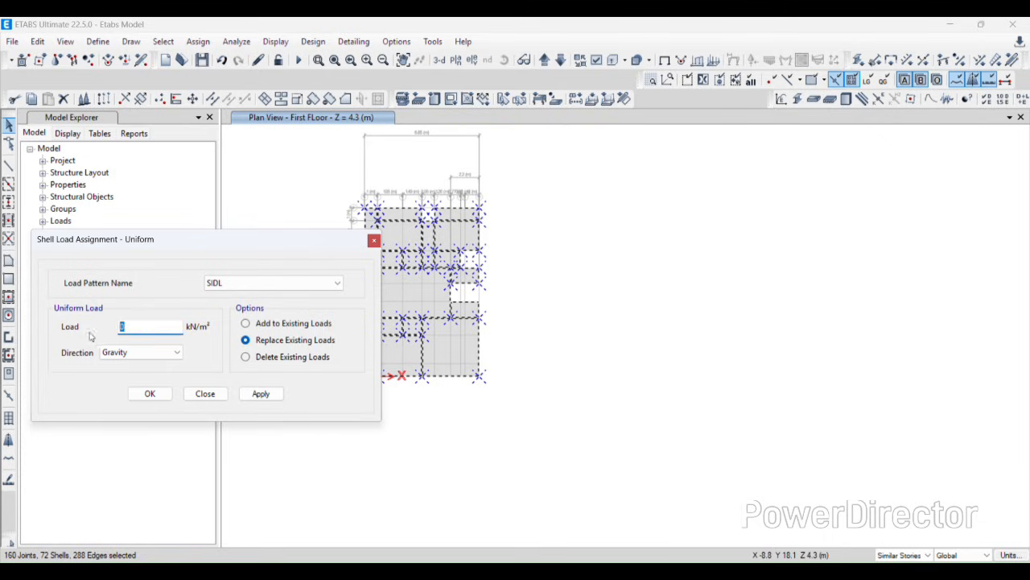
left_click(165, 352)
left_click(164, 352)
left_click_drag(150, 327, 111, 329)
left_click(261, 393)
left_click_drag(297, 242, 182, 240)
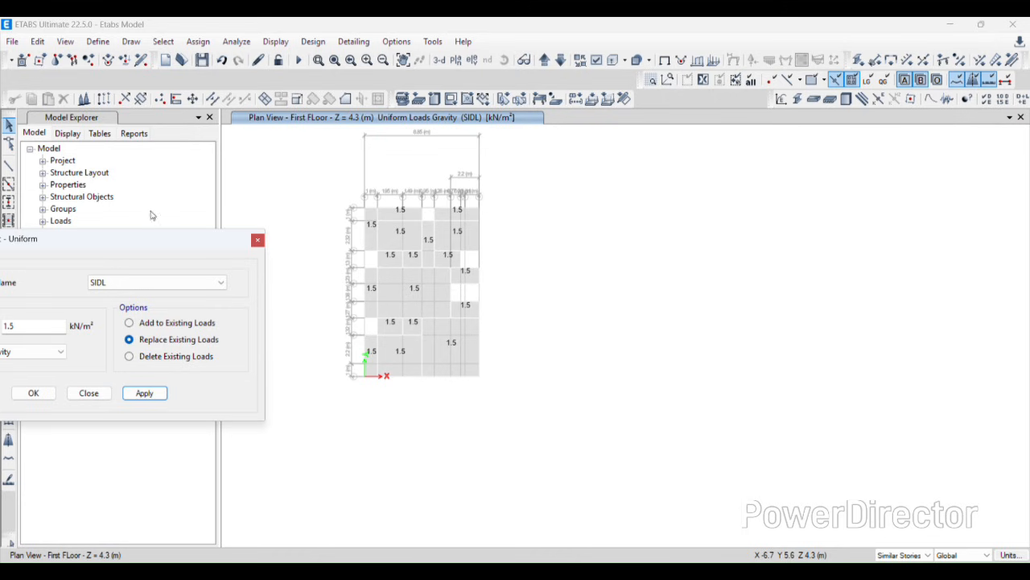
left_click_drag(177, 239, 223, 226)
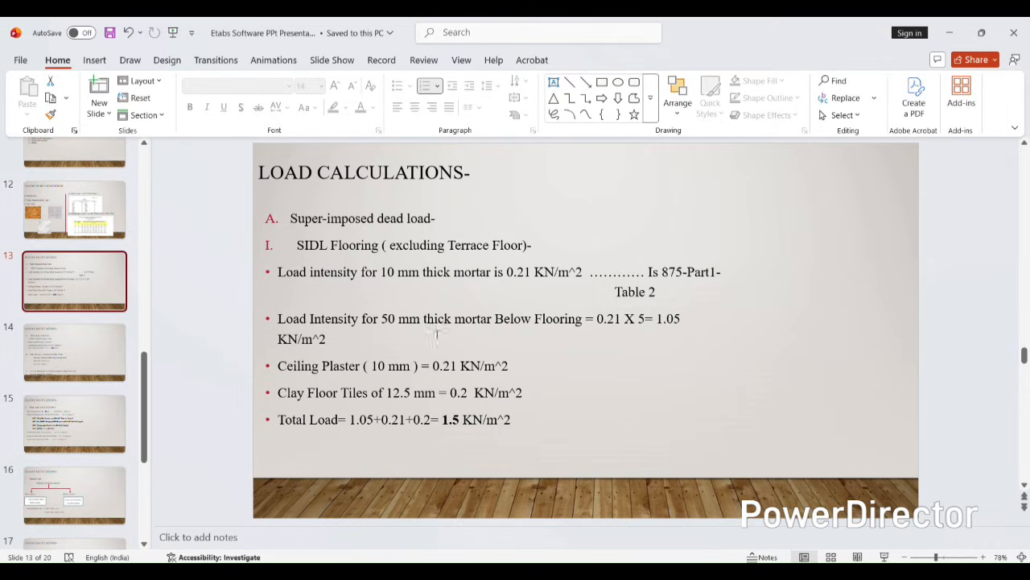
Review the terrace floor SIDL, wall load and live load calculations on slide 14 of the PowerPoint presentation
left_click(98, 352)
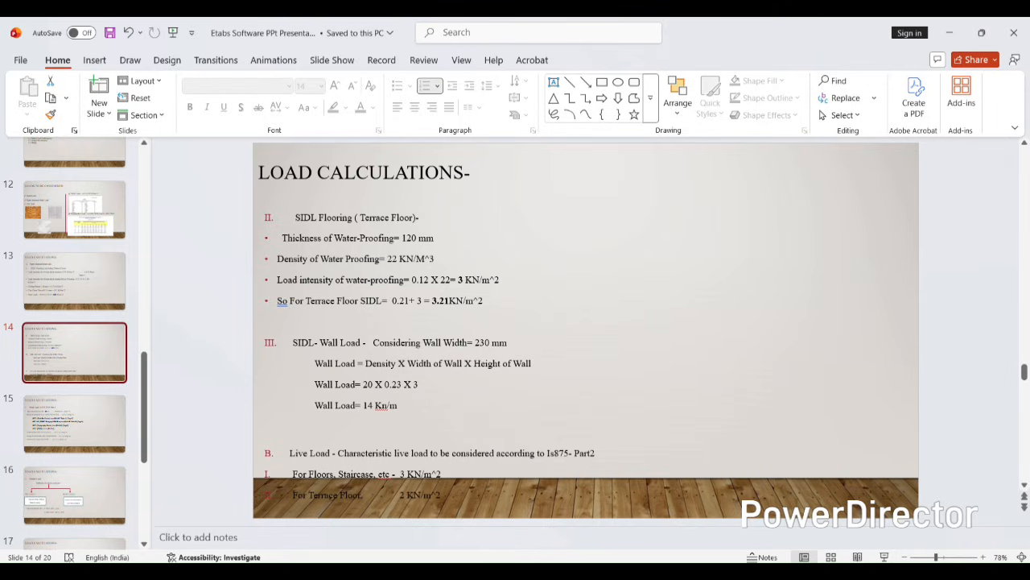
left_click(952, 32)
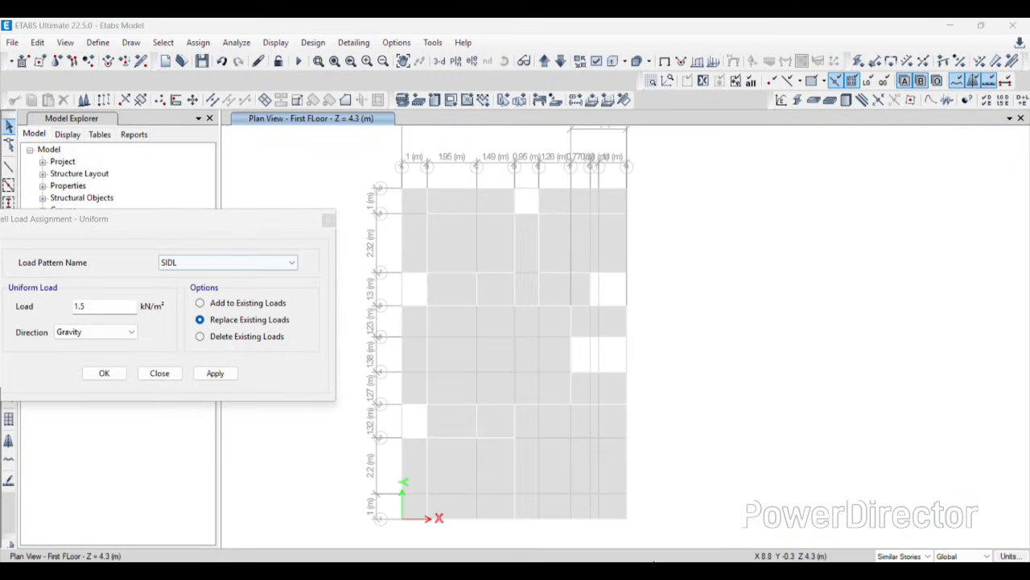
key("alt+Tab")
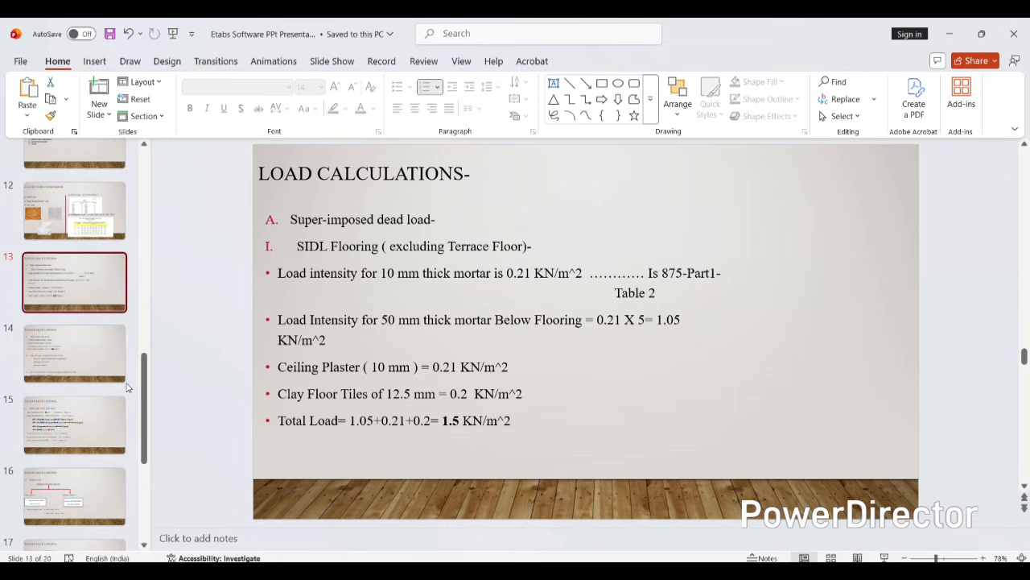
left_click(74, 354)
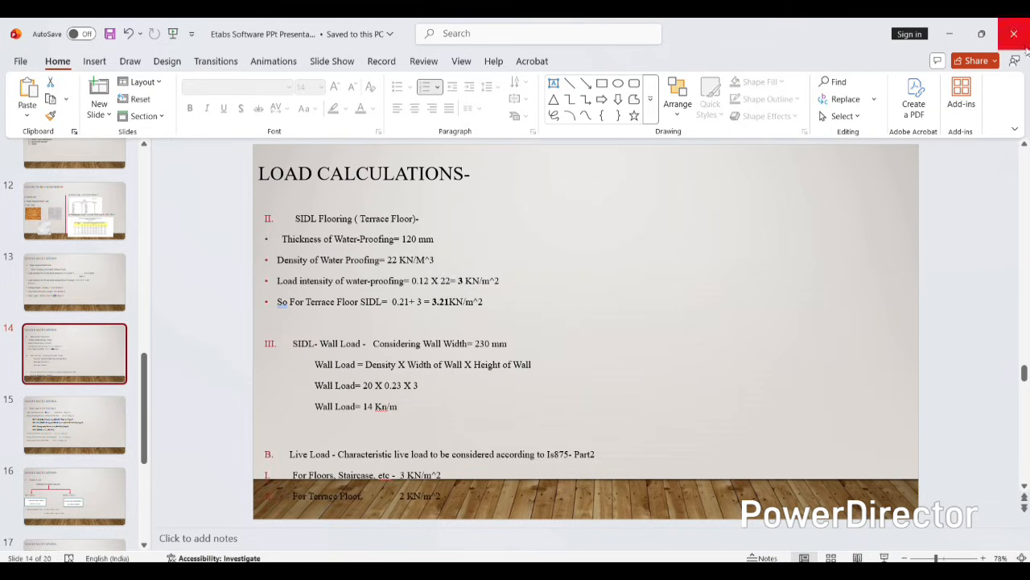
Switch back to ETABS and apply a 3 kN/m² uniform Live Load in the Gravity direction to all First Floor slabs, including similar stories
left_click(950, 33)
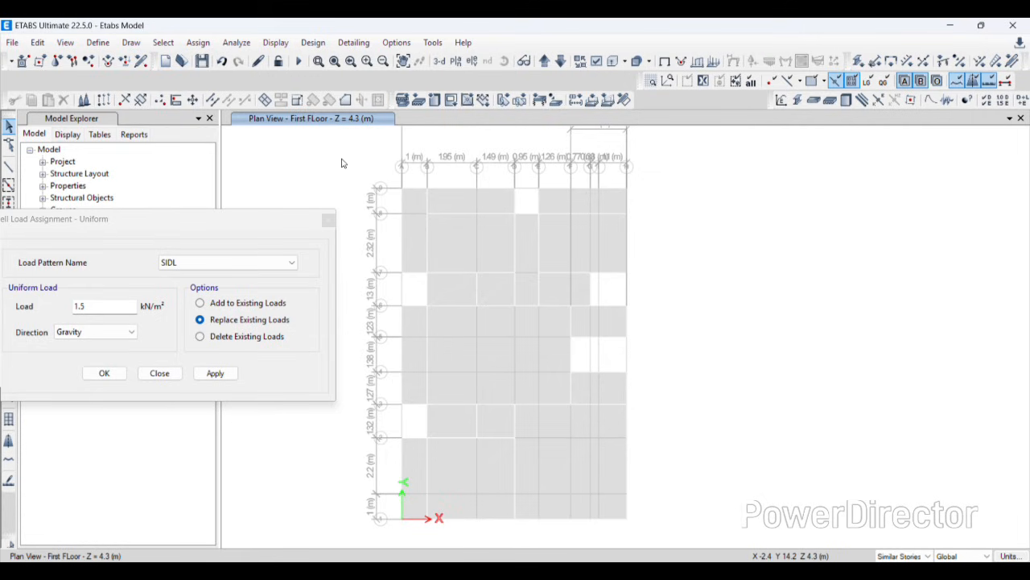
left_click_drag(341, 159, 680, 527)
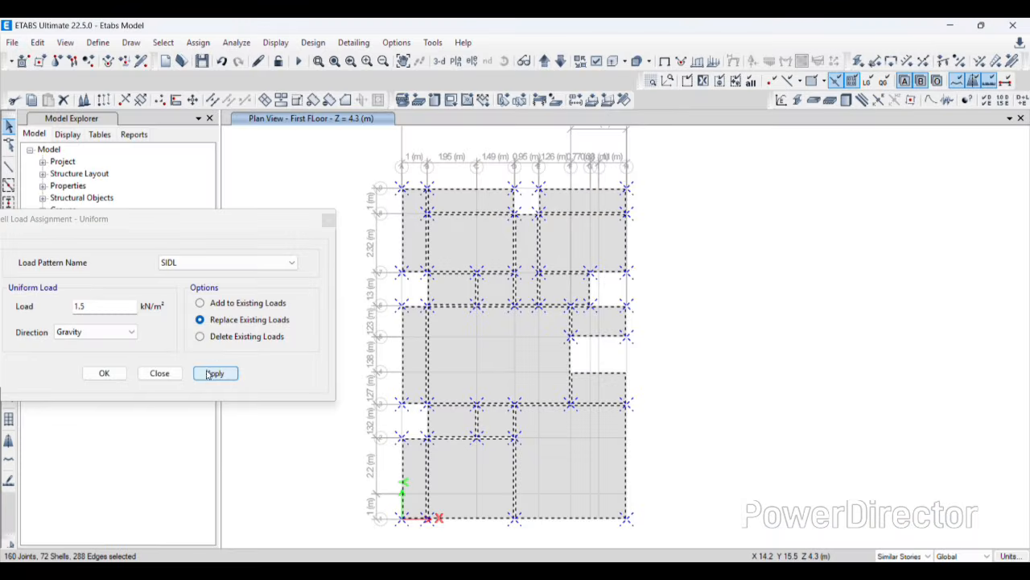
left_click(197, 265)
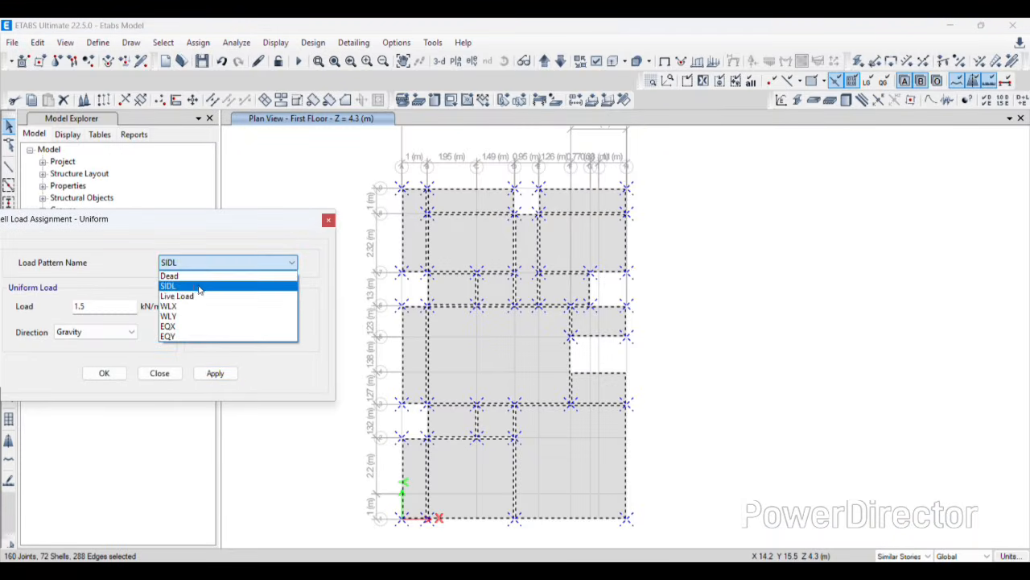
left_click(201, 293)
left_click_drag(99, 306, 74, 308)
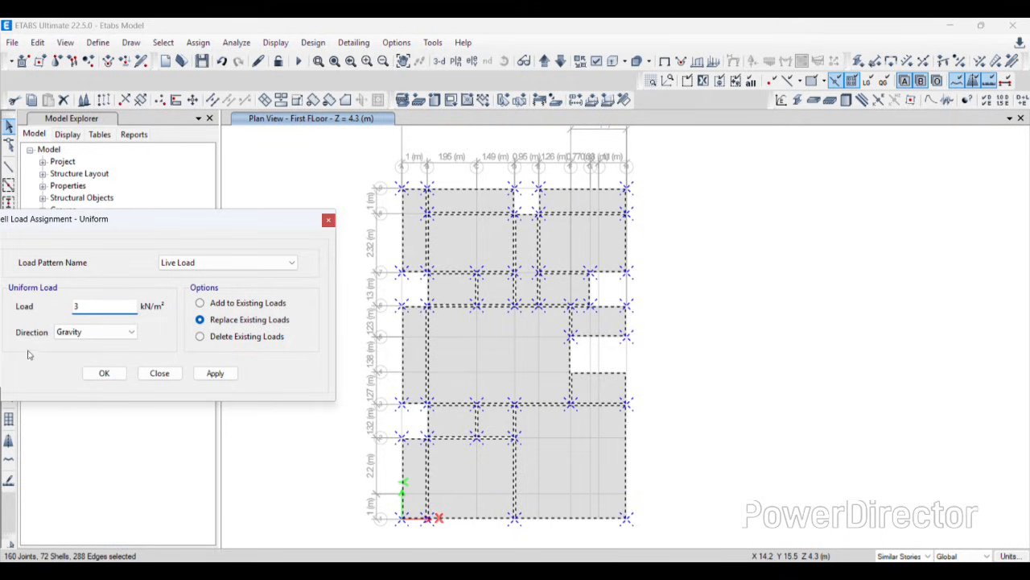
type("3")
left_click(215, 373)
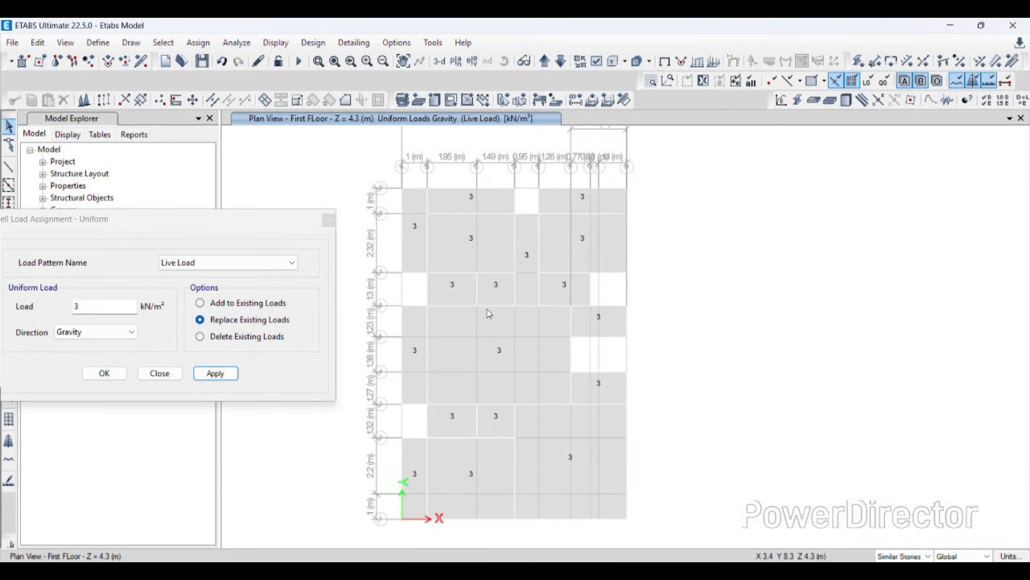
Display the Fourth Floor plan and inspect the loads assigned to the slab in the 2.32 m bay
left_click(65, 42)
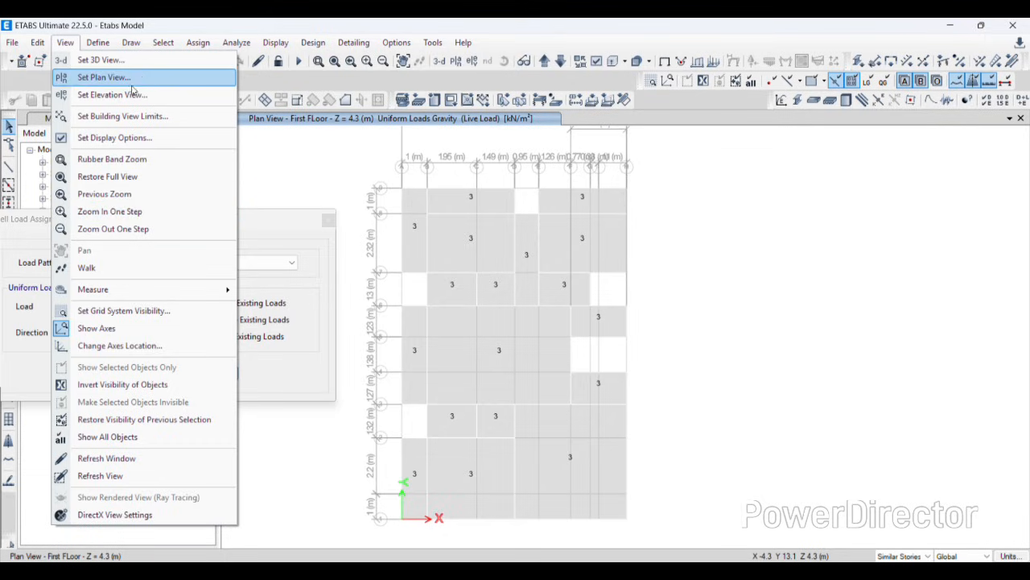
left_click(104, 76)
left_click(121, 357)
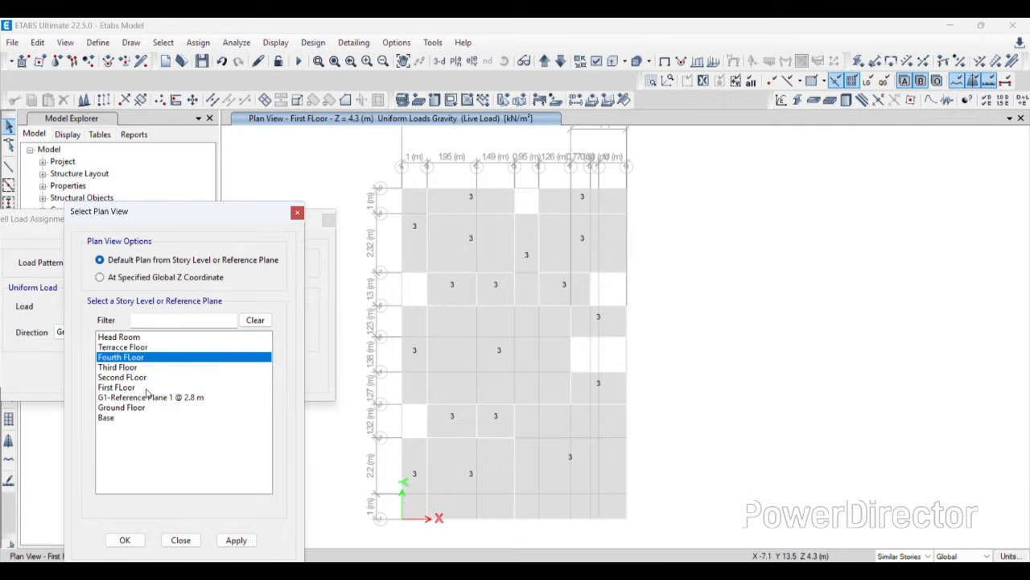
left_click(236, 540)
scroll(423, 271, "down", 3)
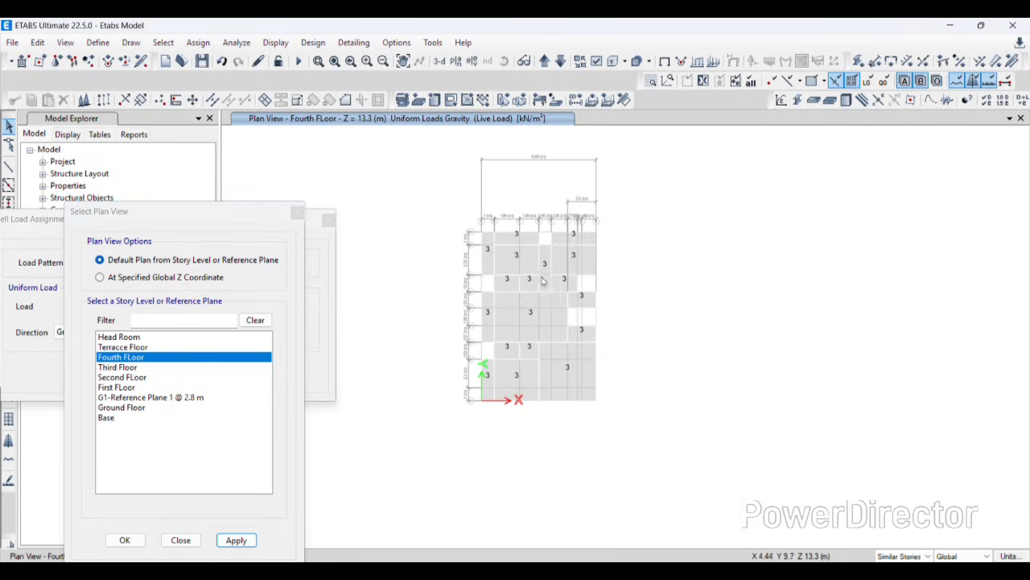
scroll(538, 276, "up", 3)
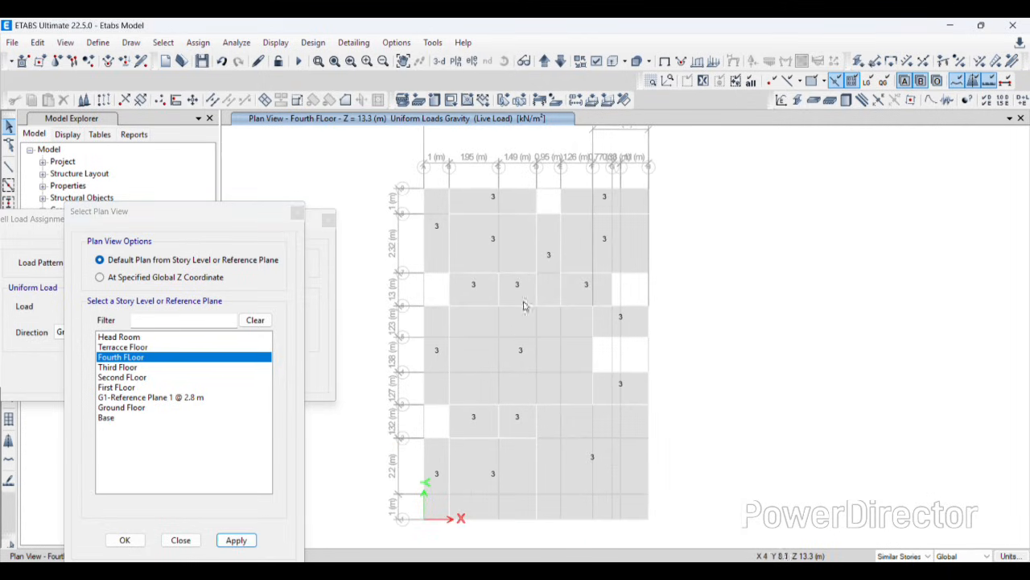
left_click(481, 244)
double_click(490, 246)
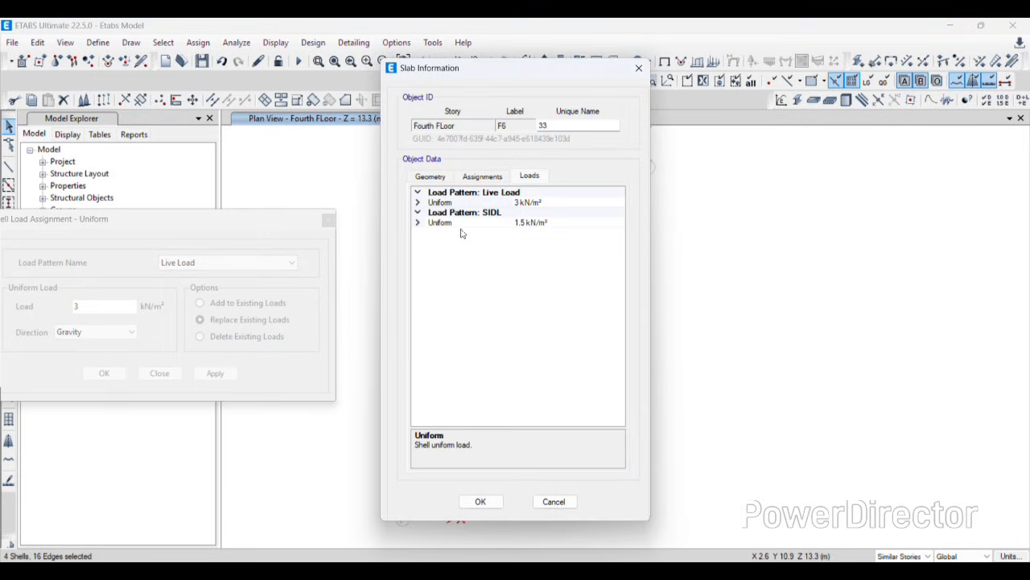
left_click(478, 504)
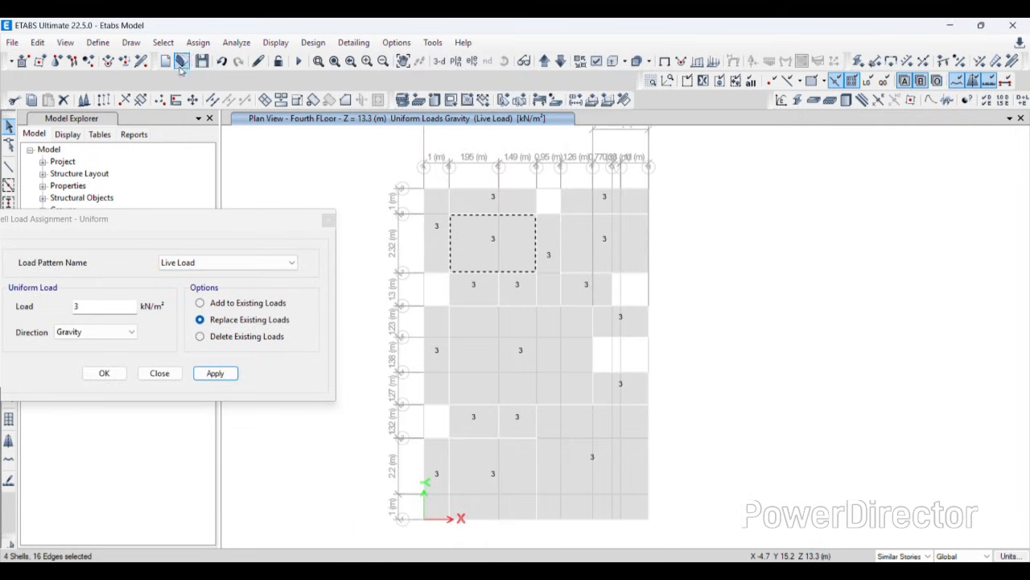
Set the Terracce Floor as a master story in the story data
left_click(65, 42)
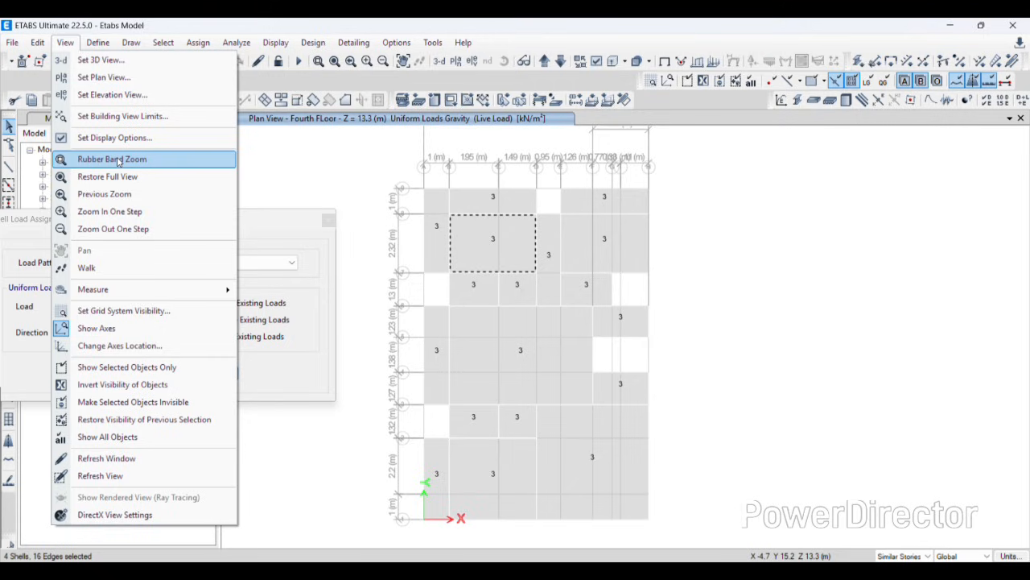
left_click(65, 42)
left_click(37, 42)
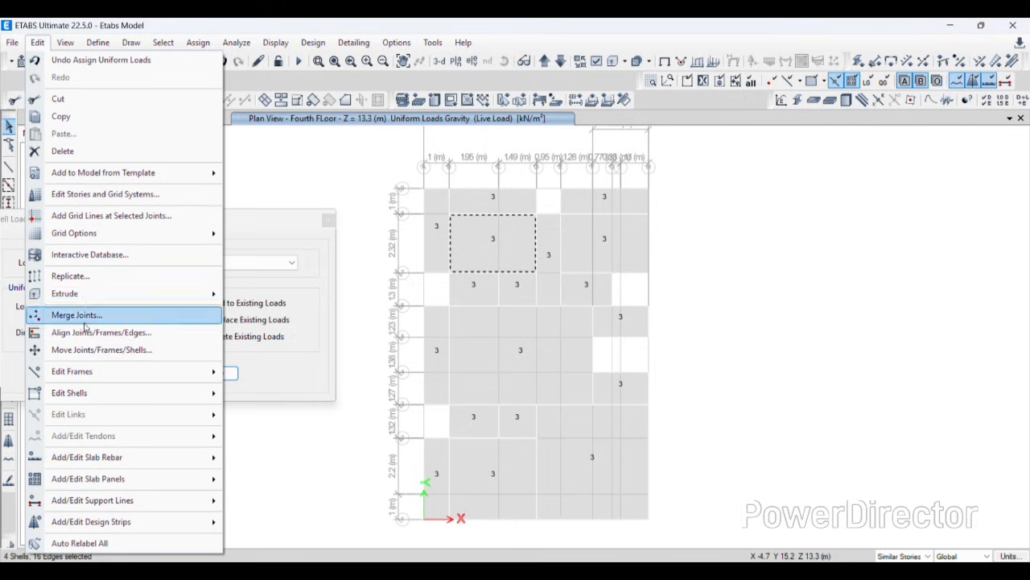
left_click(100, 196)
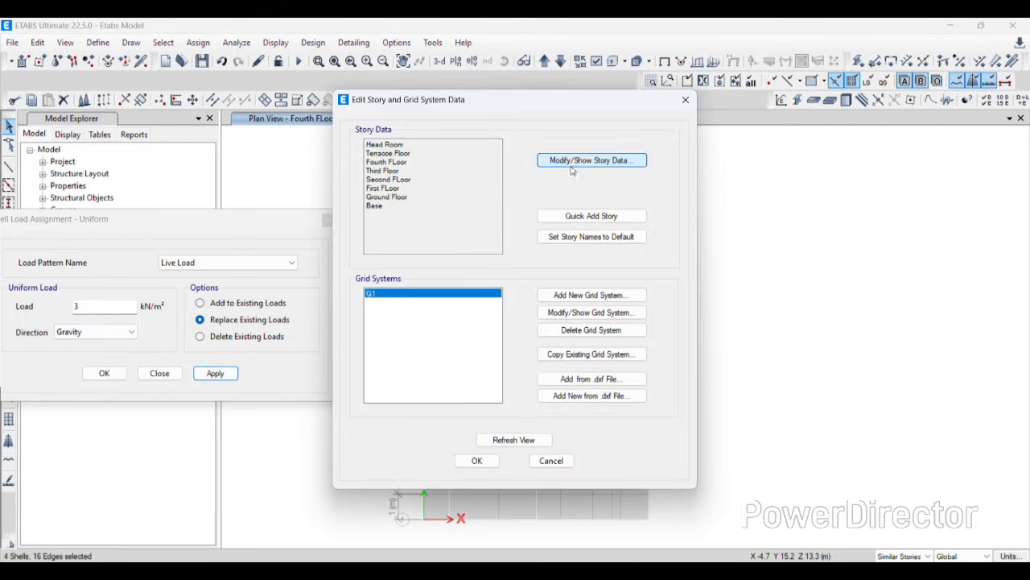
left_click(566, 161)
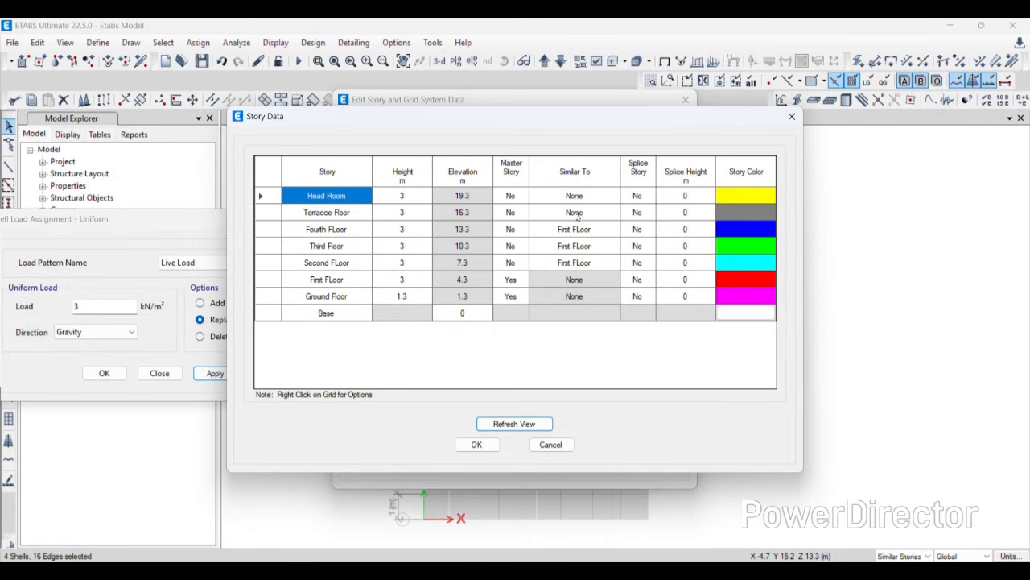
left_click(508, 213)
left_click(523, 212)
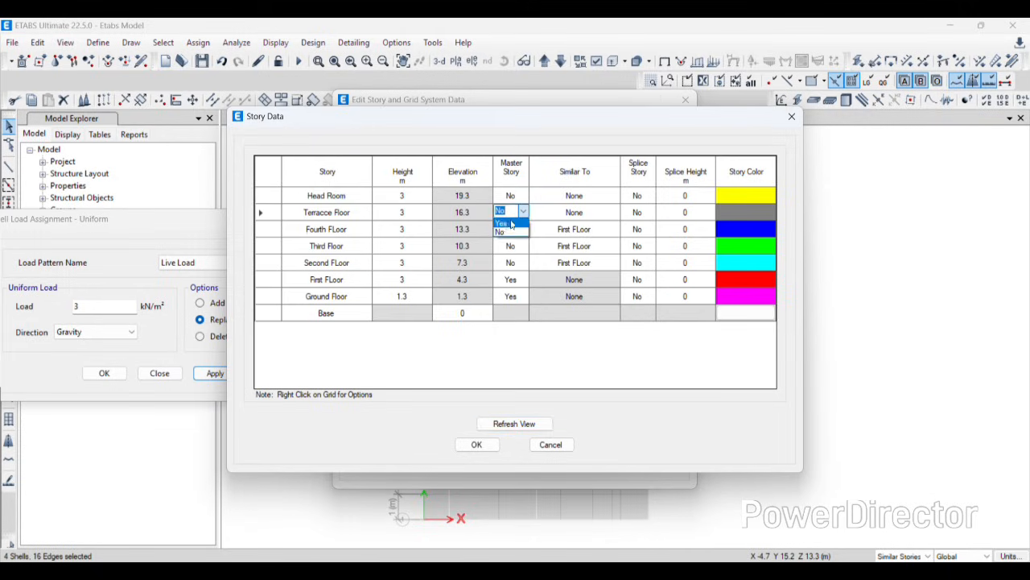
left_click(505, 224)
Make the Head Room story similar to the Terracce Floor, refresh the view and accept the story data
left_click(617, 198)
left_click(623, 196)
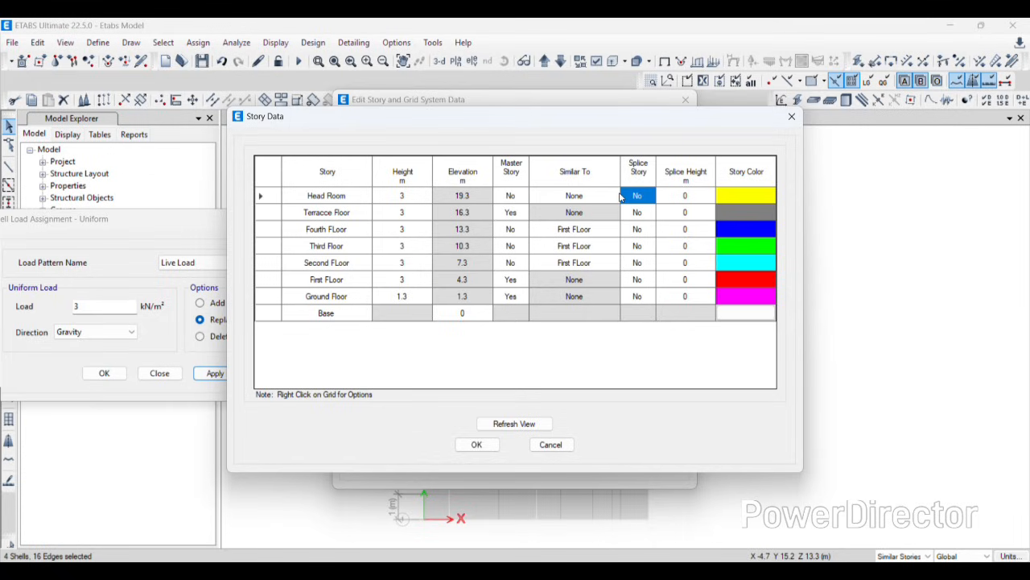
left_click(605, 198)
left_click(614, 195)
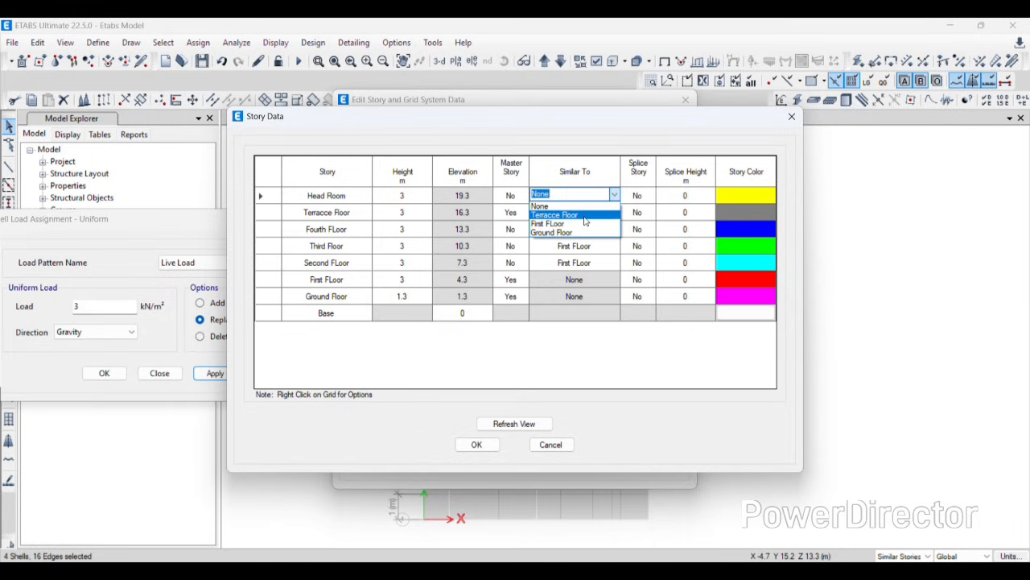
left_click(586, 216)
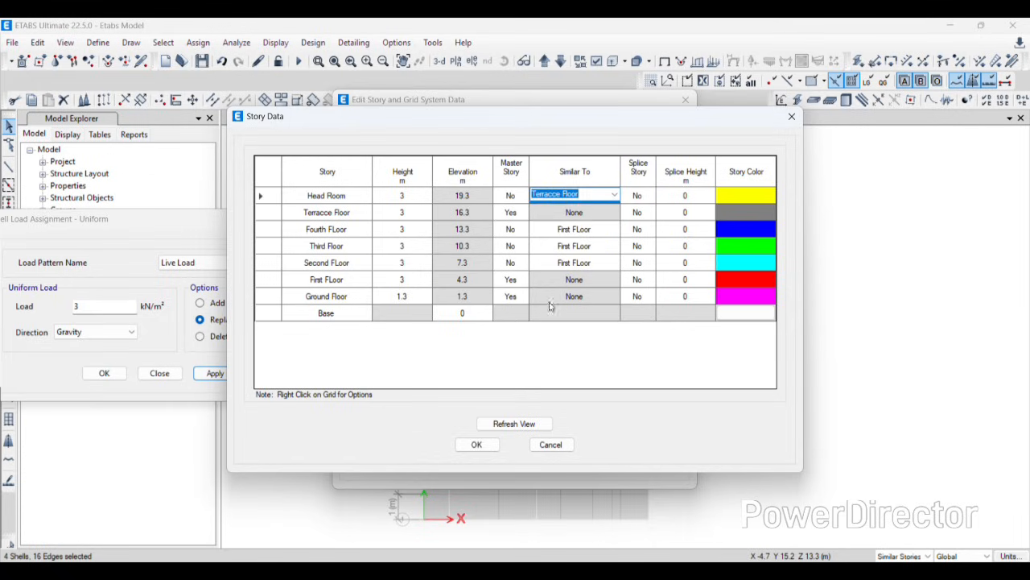
left_click(499, 427)
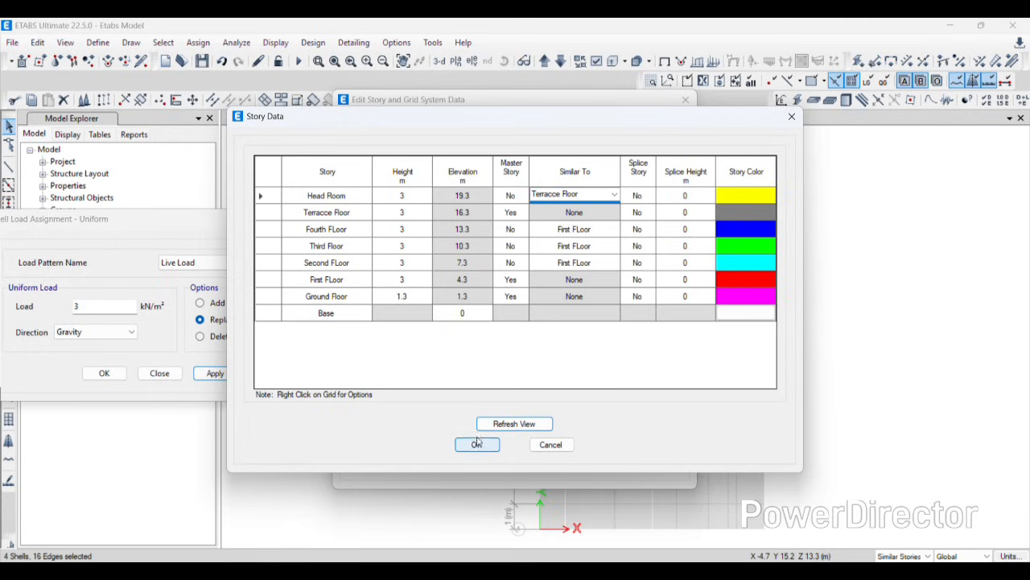
left_click(473, 446)
left_click(477, 461)
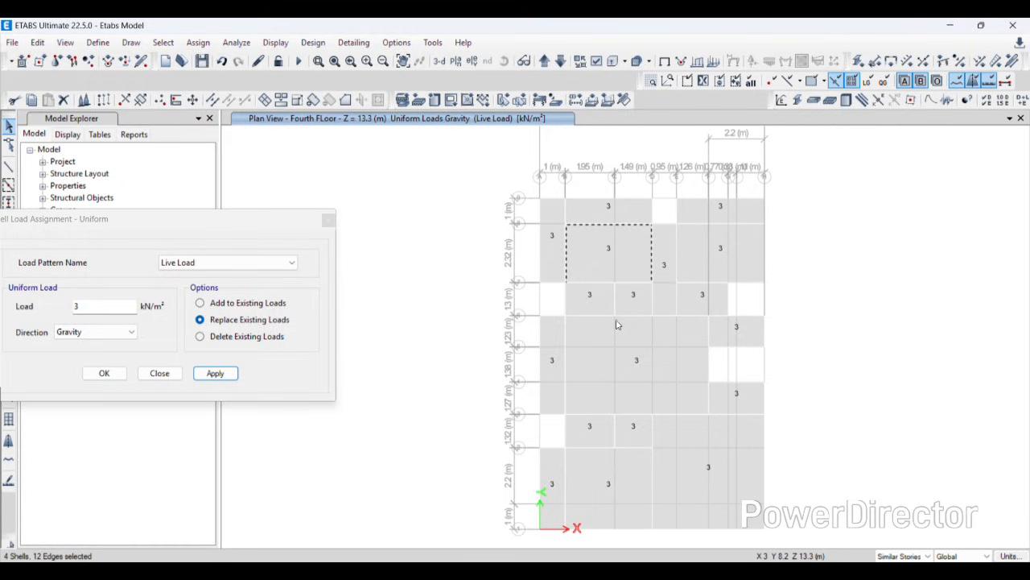
Clear the slab selection and display the Terracce Floor plan view
key("ctrl+q")
scroll(525, 202, "down", 3)
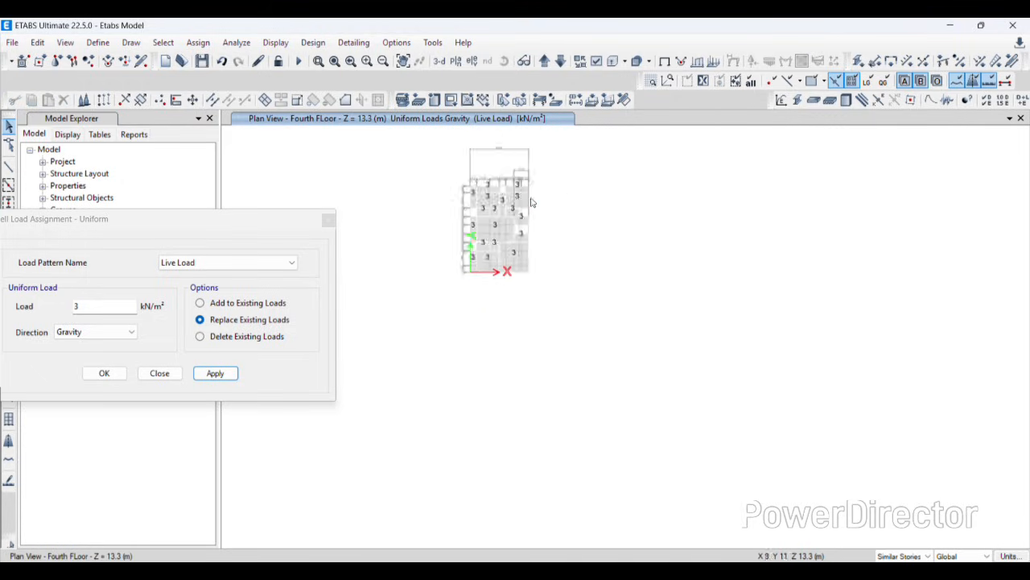
scroll(507, 201, "up", 2)
middle_click_drag(499, 210, 512, 251)
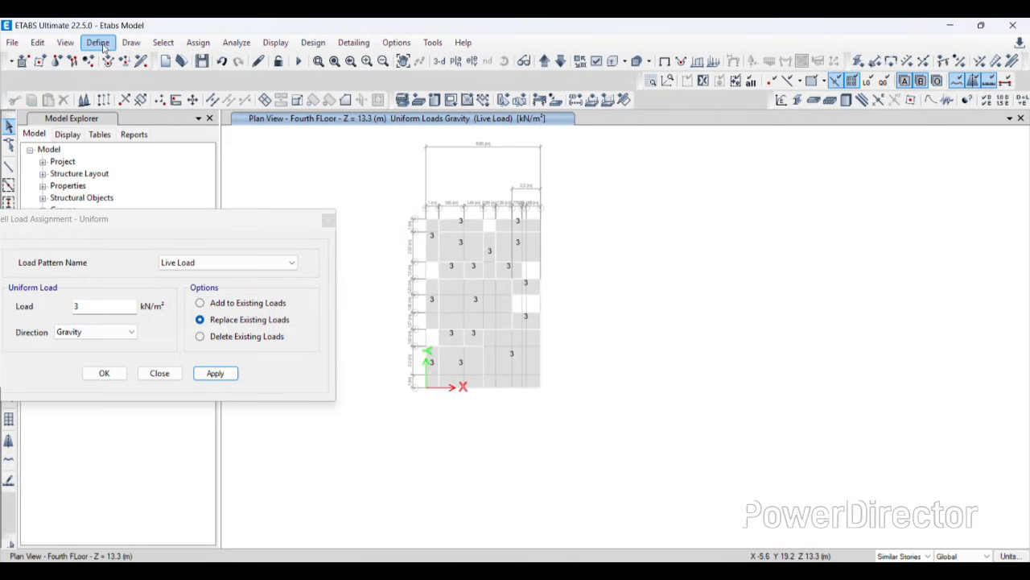
left_click(65, 42)
left_click(87, 94)
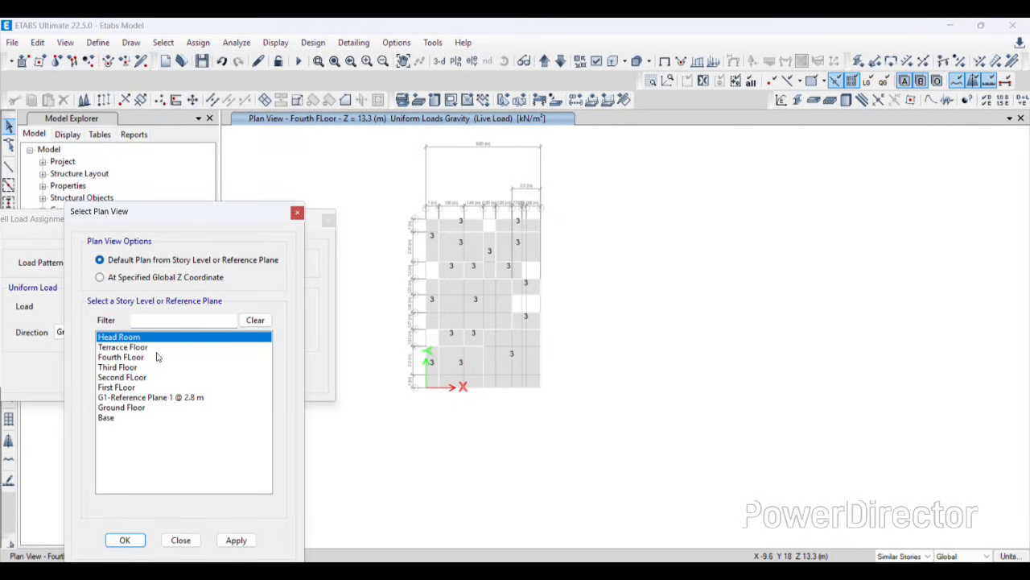
left_click(125, 347)
left_click(235, 539)
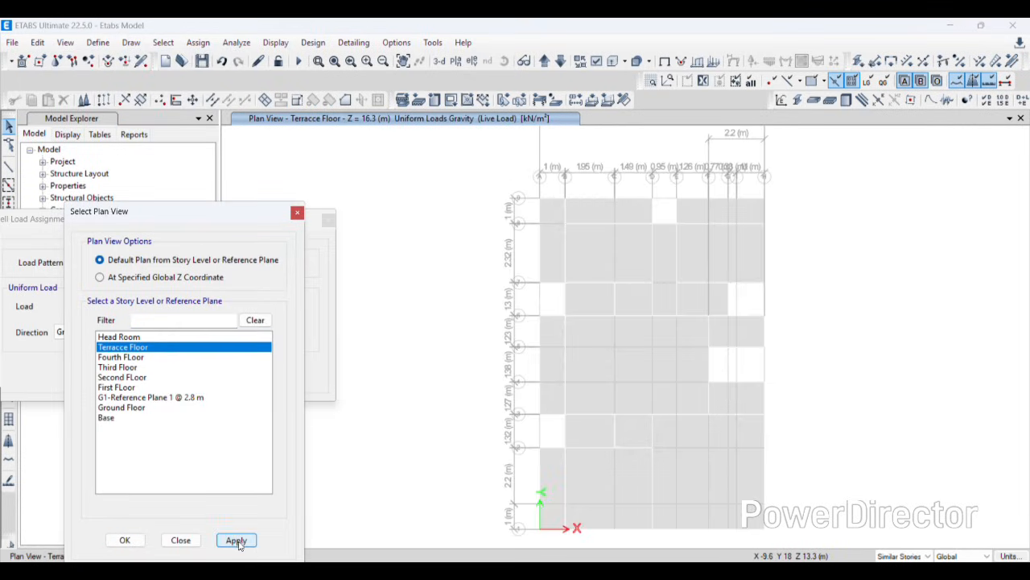
left_click(181, 539)
scroll(384, 232, "down", 2)
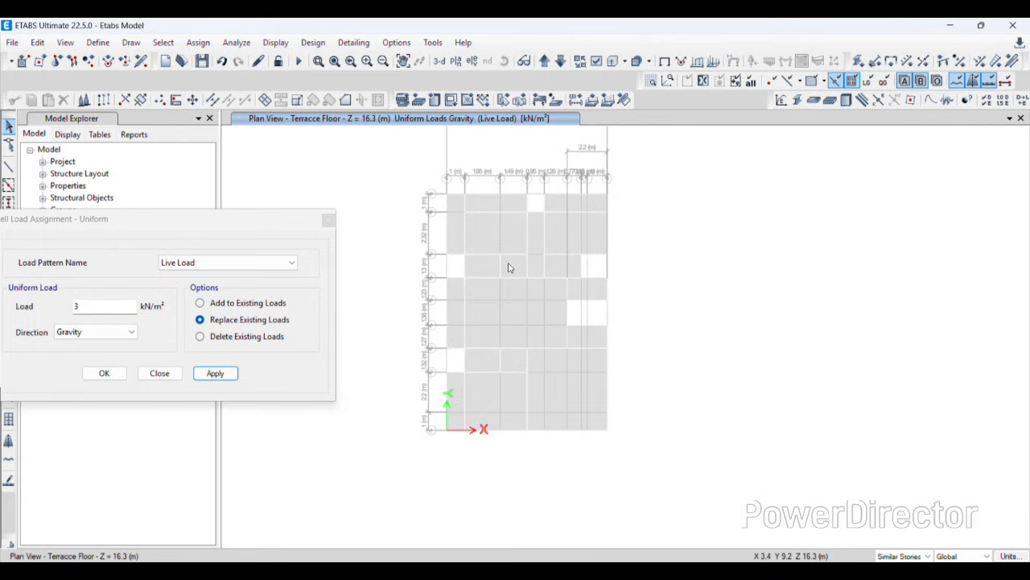
scroll(508, 266, "up", 2)
middle_click_drag(508, 267, 476, 271)
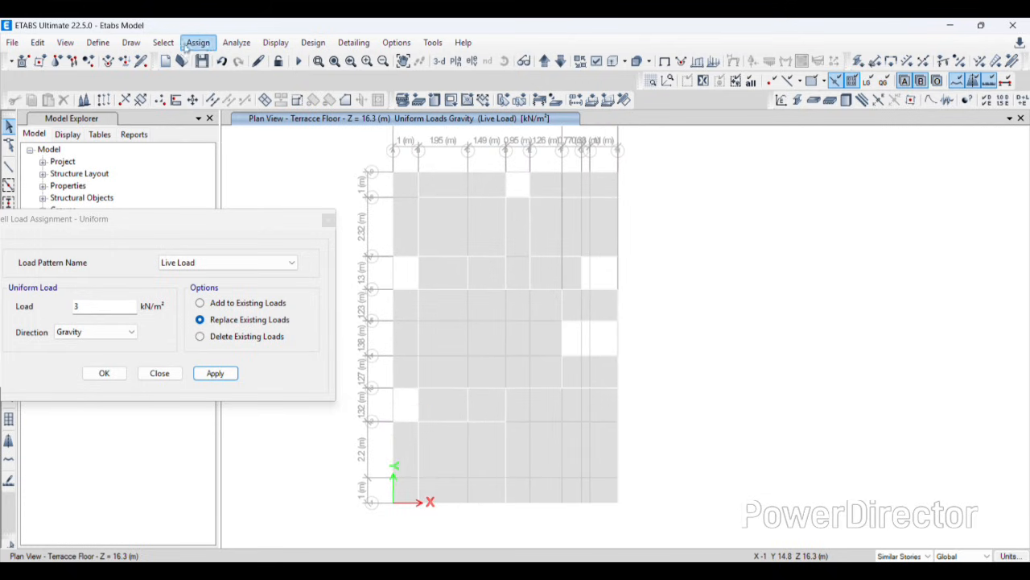
Check the terrace live load in PowerPoint and apply a 2 kN/m² uniform Gravity load to all Terracce Floor slabs in ETABS under the Dead pattern
left_click_drag(347, 151, 673, 518)
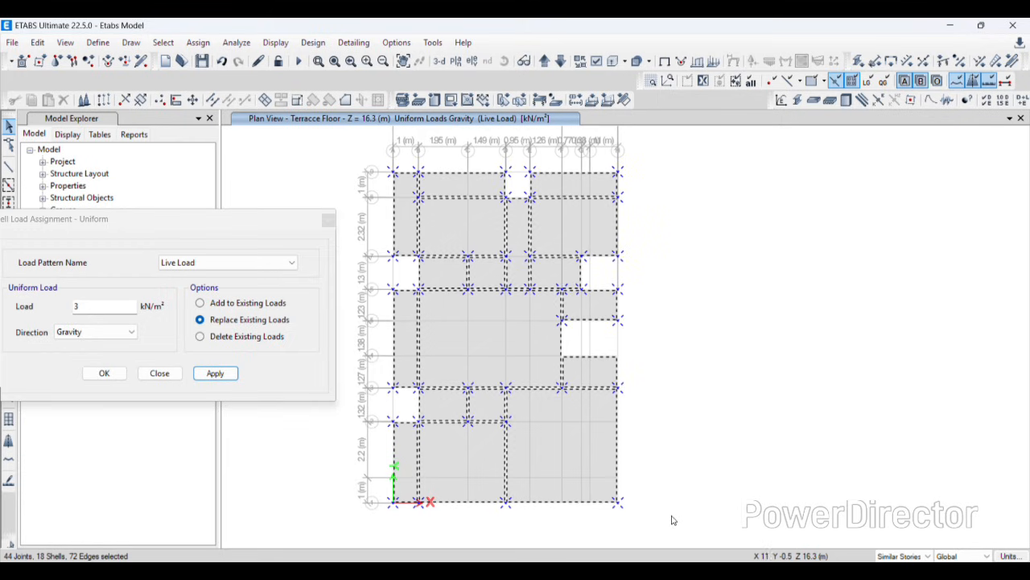
left_click(199, 43)
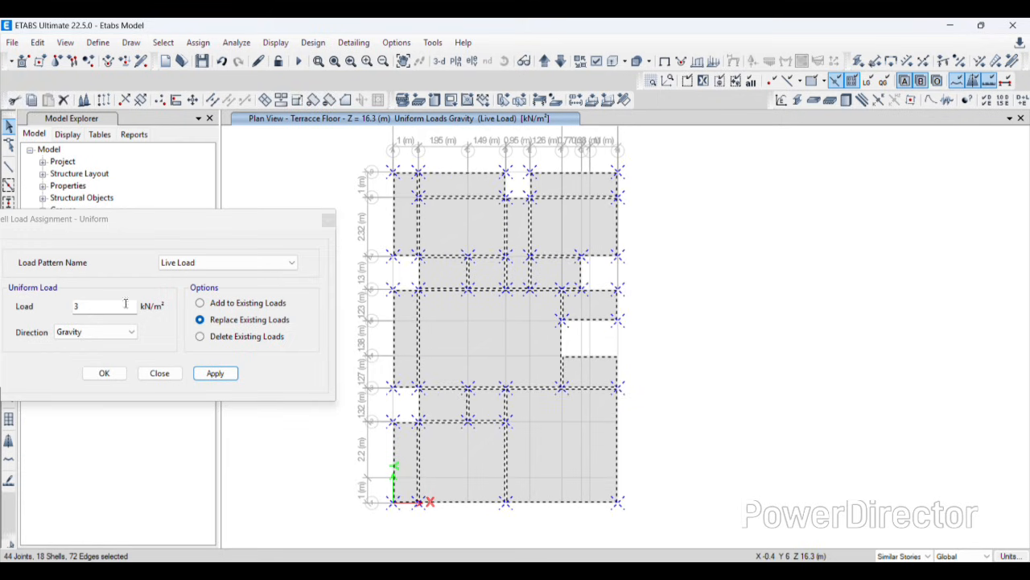
key("alt+Tab")
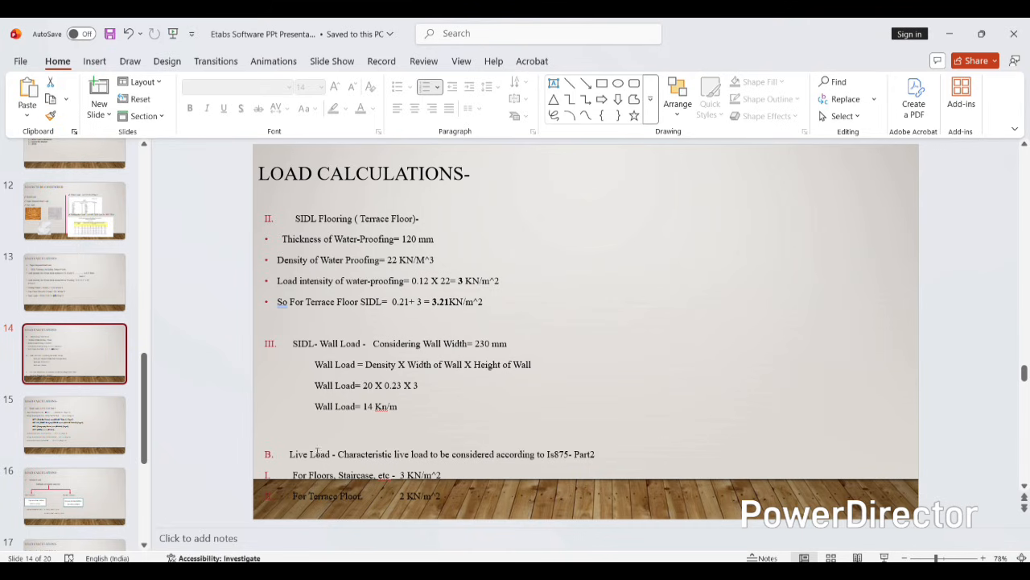
key("alt+Tab")
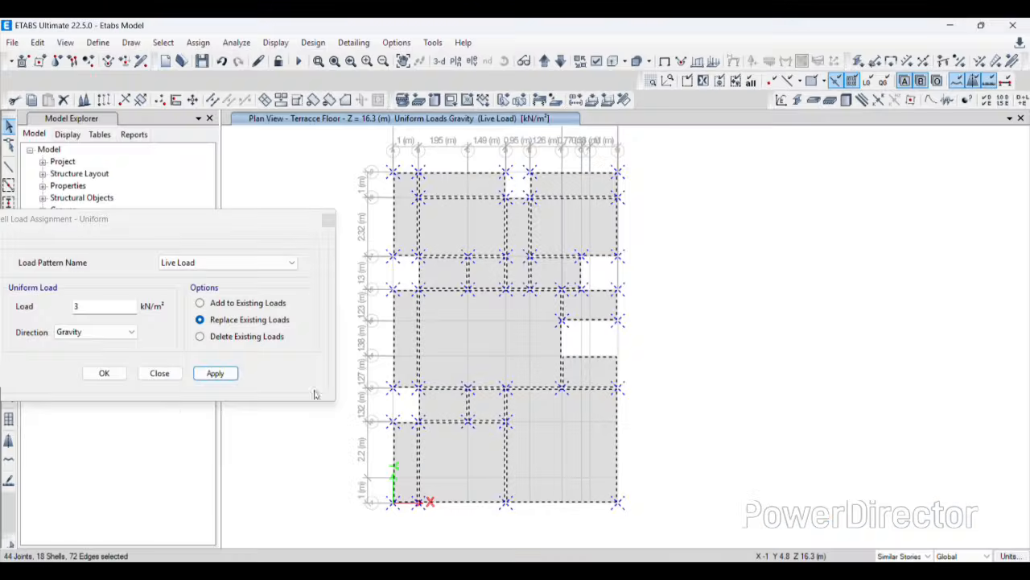
left_click(93, 307)
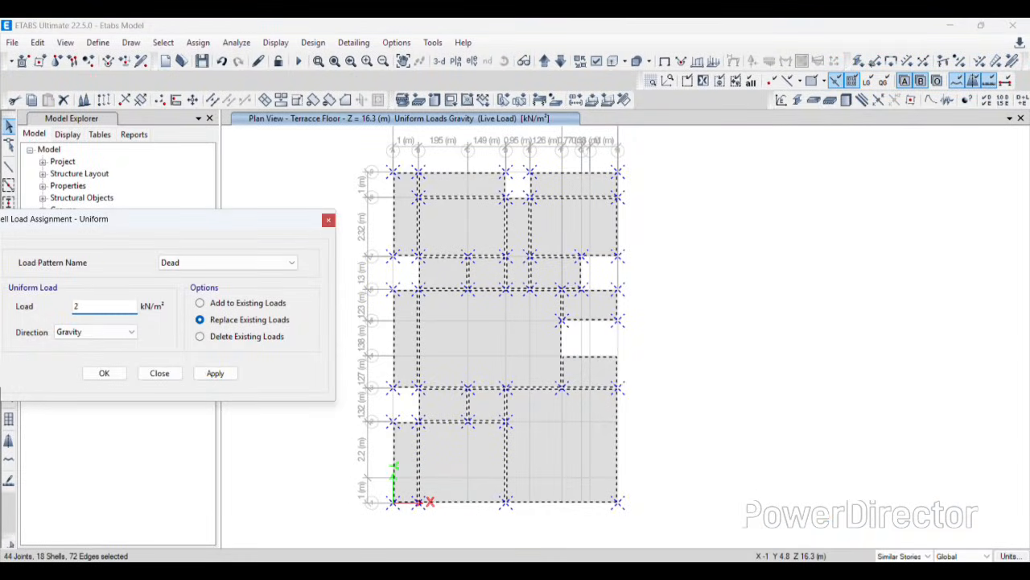
type("2")
left_click(215, 373)
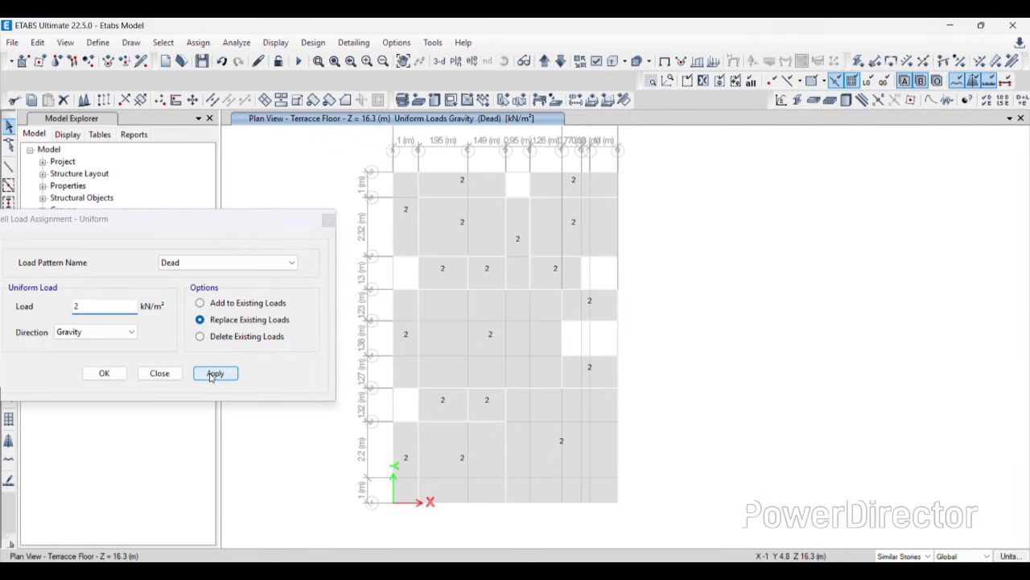
Open the view commands for the Terracce Floor plan
left_click(65, 42)
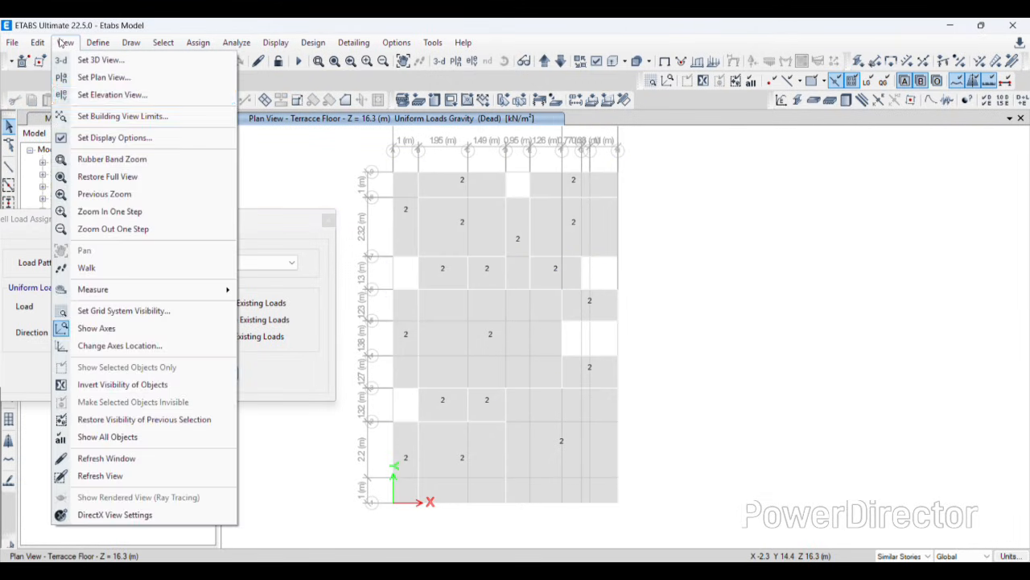
Display the Head Room plan view and check the loads assigned to its slab
left_click(103, 77)
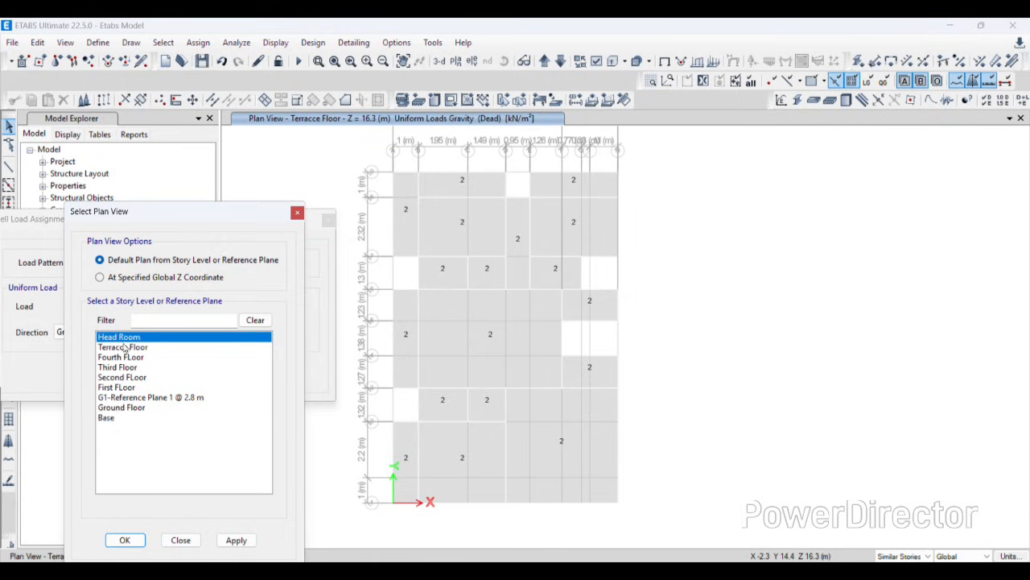
left_click(235, 540)
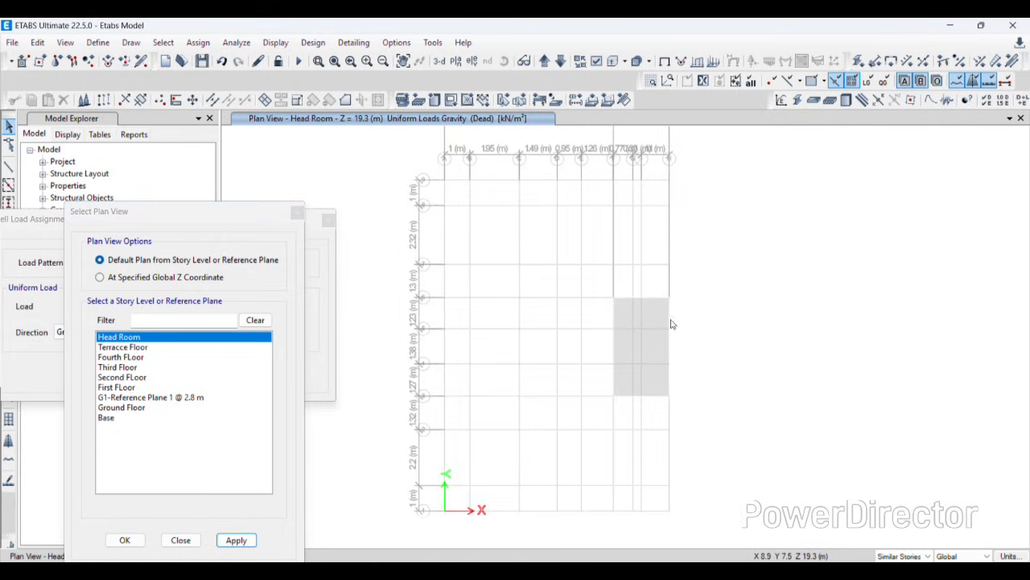
left_click(654, 346)
right_click(653, 346)
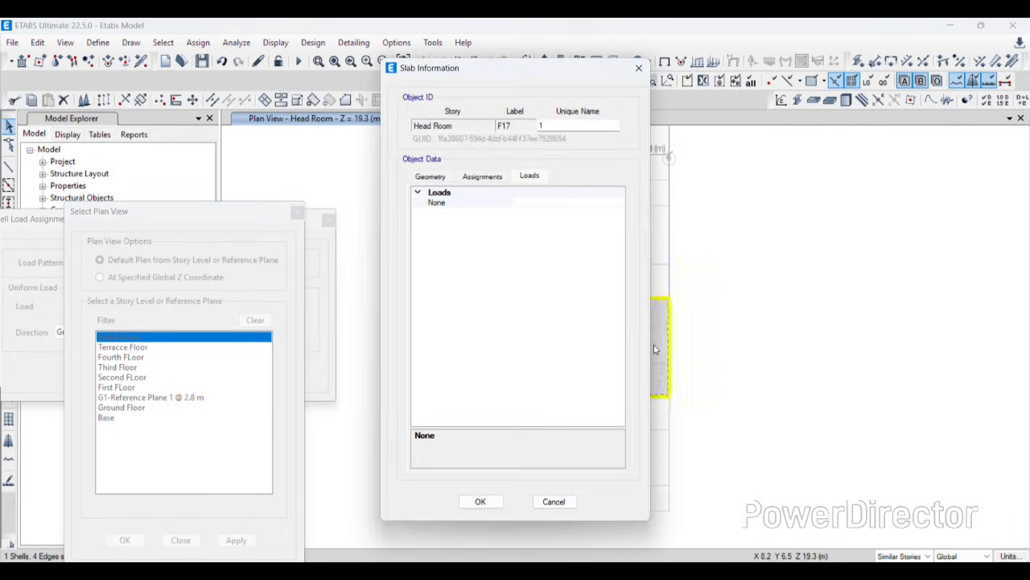
left_click(638, 68)
Review the height and similarity settings in the story data, and recheck the Head Room slab's assigned loads
left_click(38, 42)
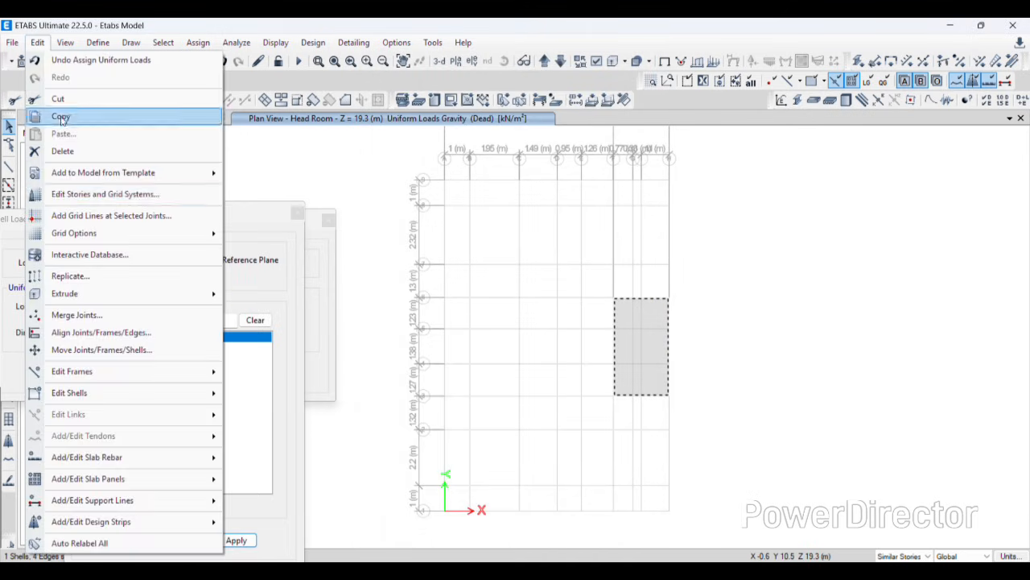
left_click(81, 194)
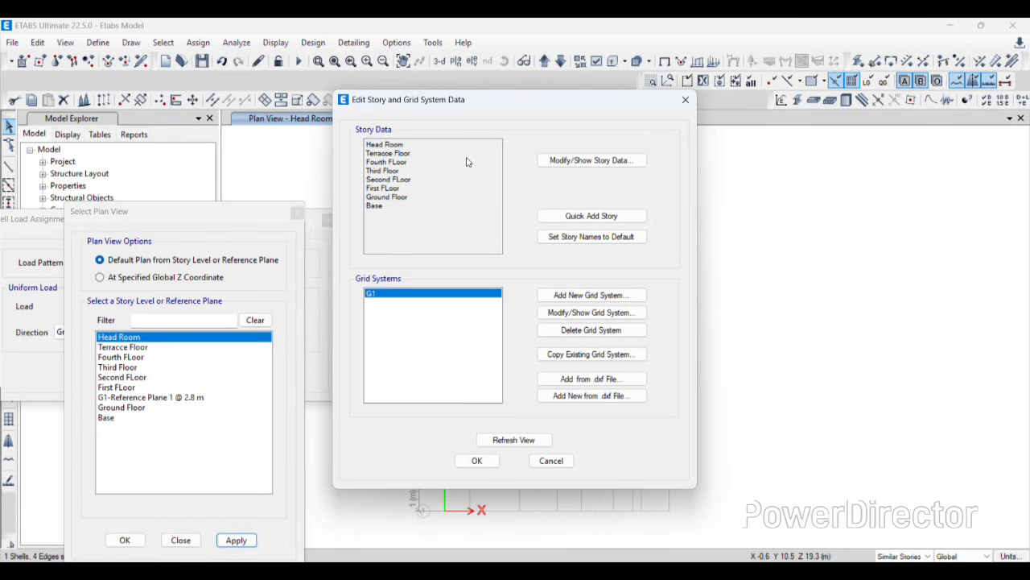
left_click(568, 161)
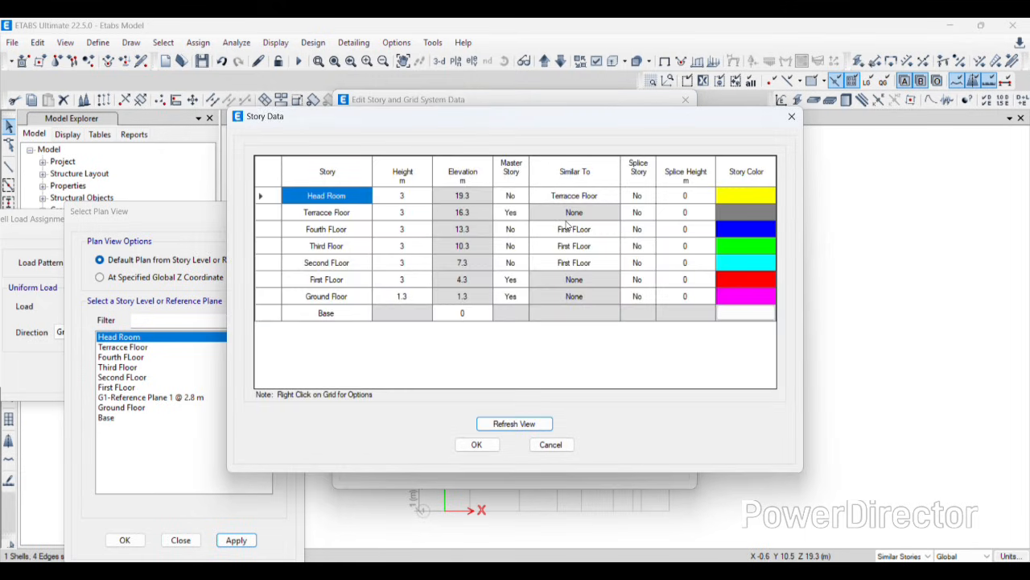
left_click(476, 444)
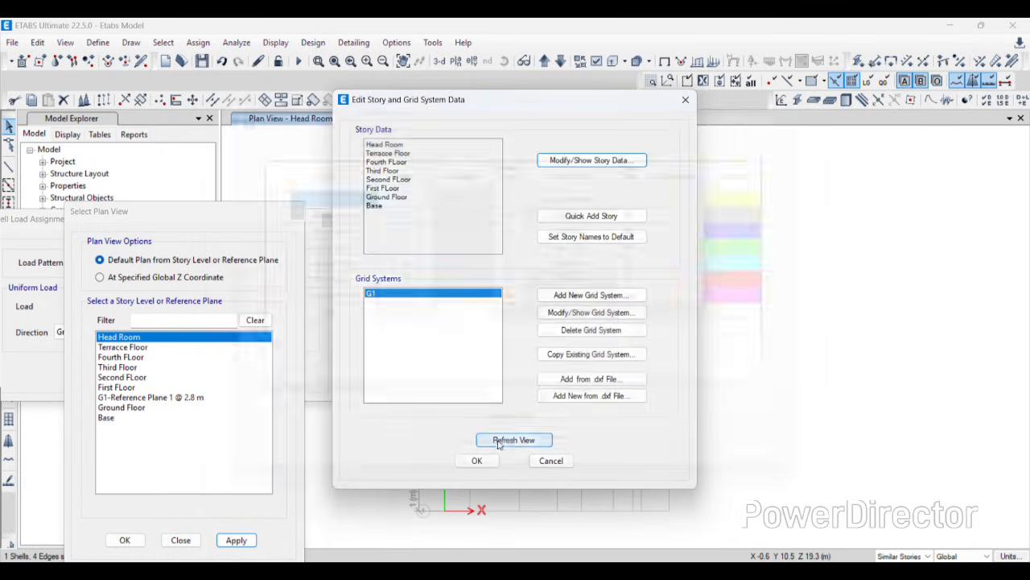
left_click(683, 99)
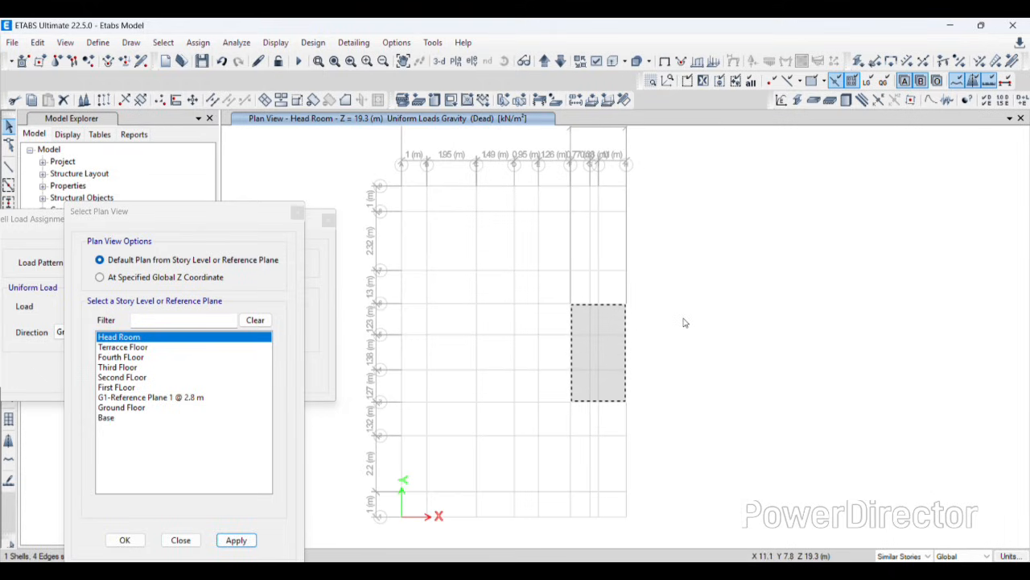
right_click(602, 352)
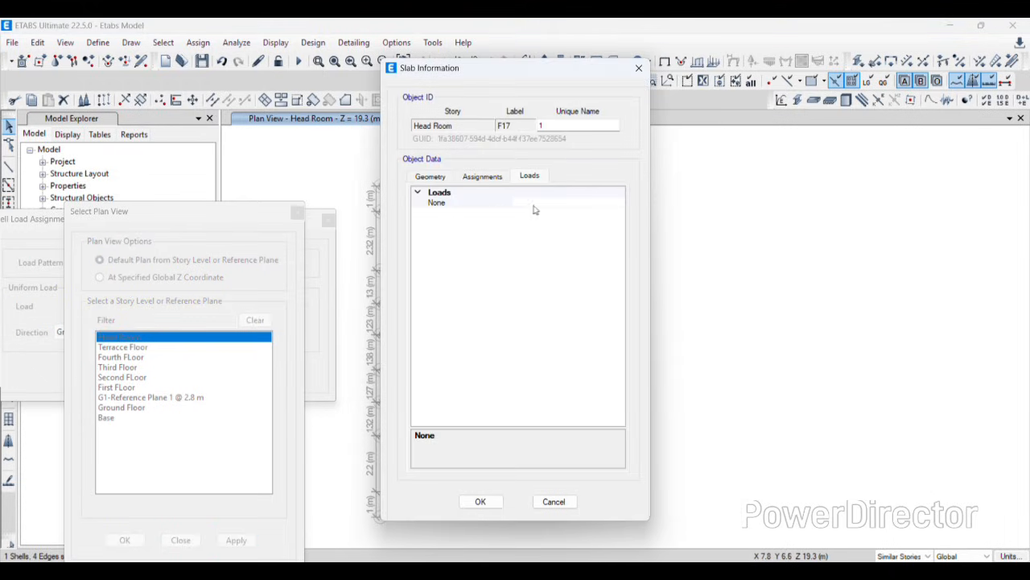
left_click(639, 67)
Assign a 2 kN/m² uniform gravity load in the Live Load pattern to the Head Room slab, replacing existing loads
left_click(181, 539)
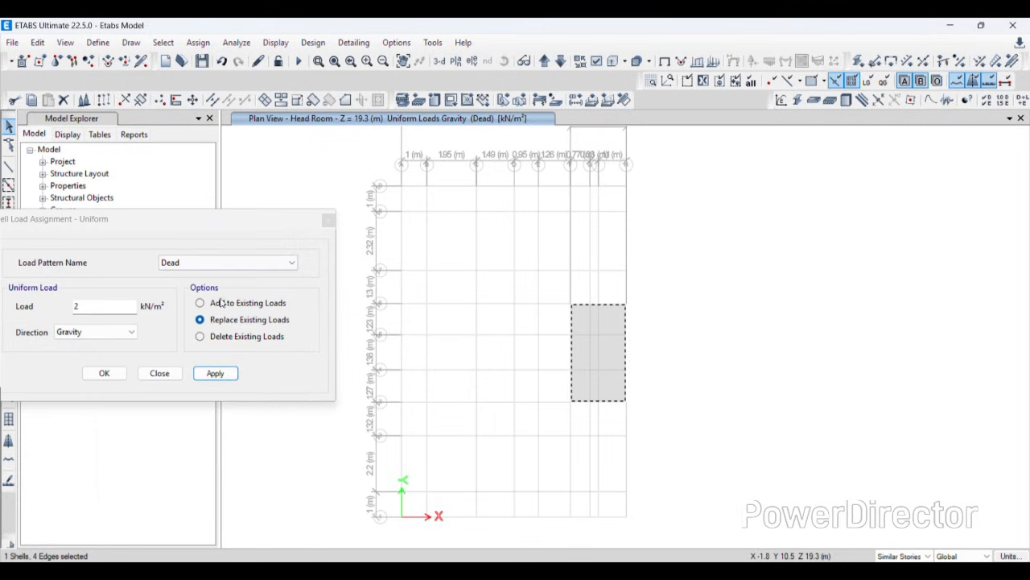
left_click(262, 263)
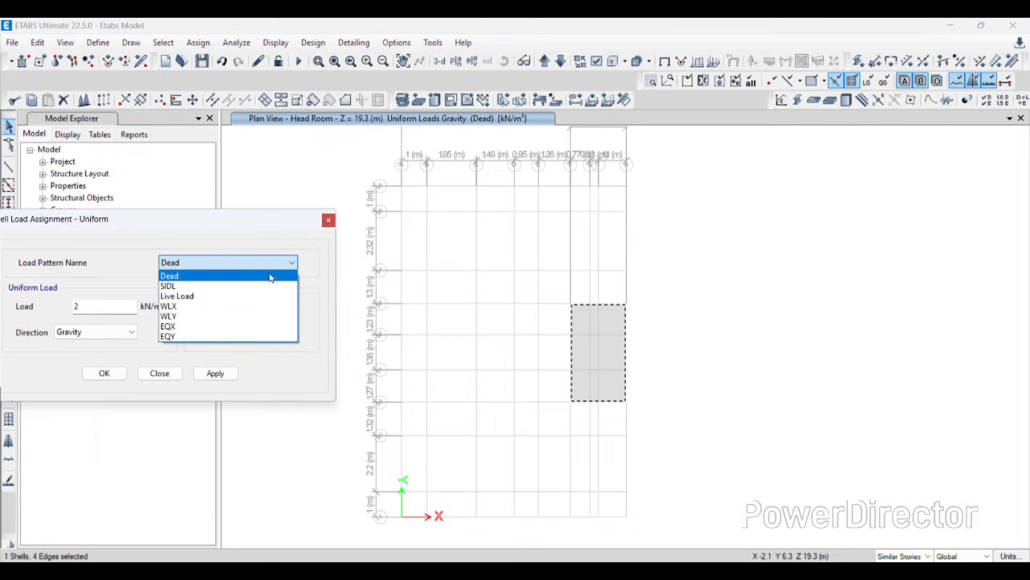
left_click(242, 295)
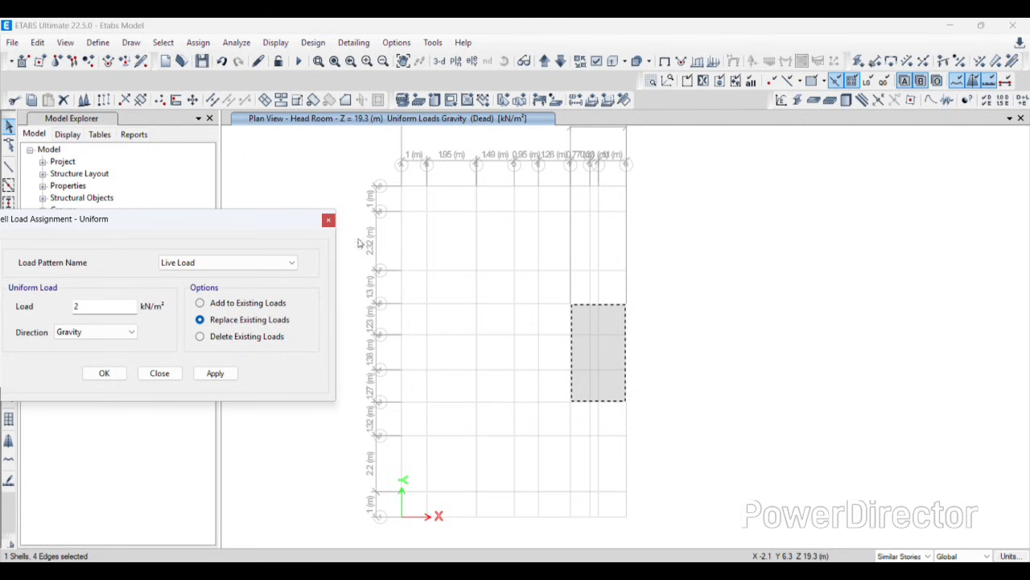
left_click(216, 373)
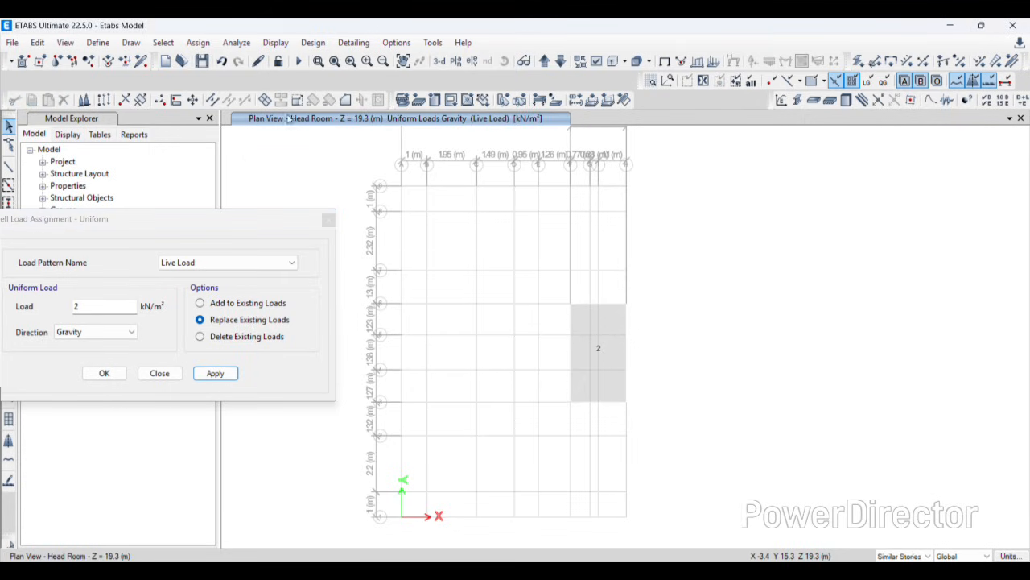
Display the Terracce Floor plan view and check the loads assigned to its large central slab
left_click(65, 42)
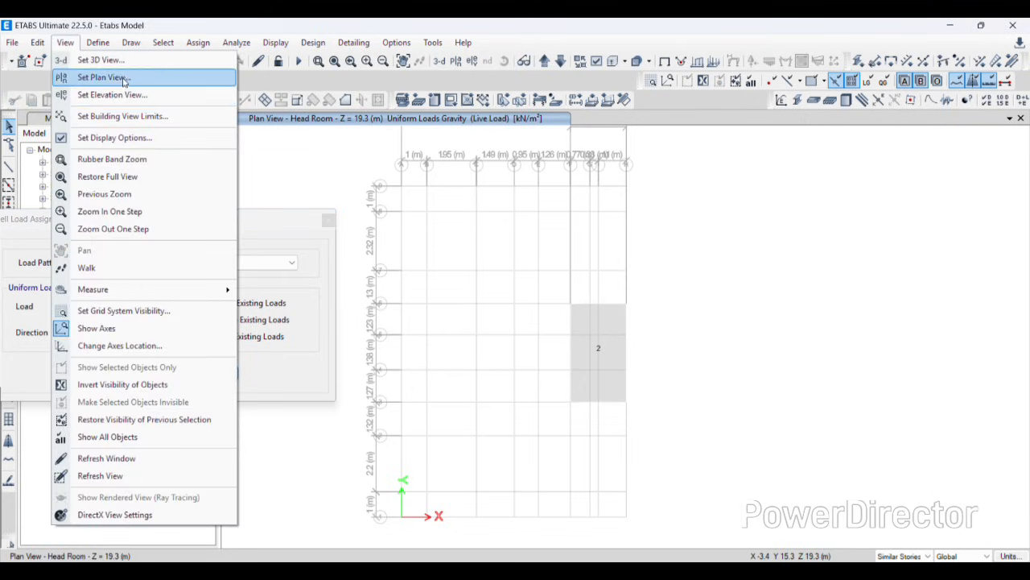
left_click(123, 78)
left_click(118, 347)
left_click(236, 539)
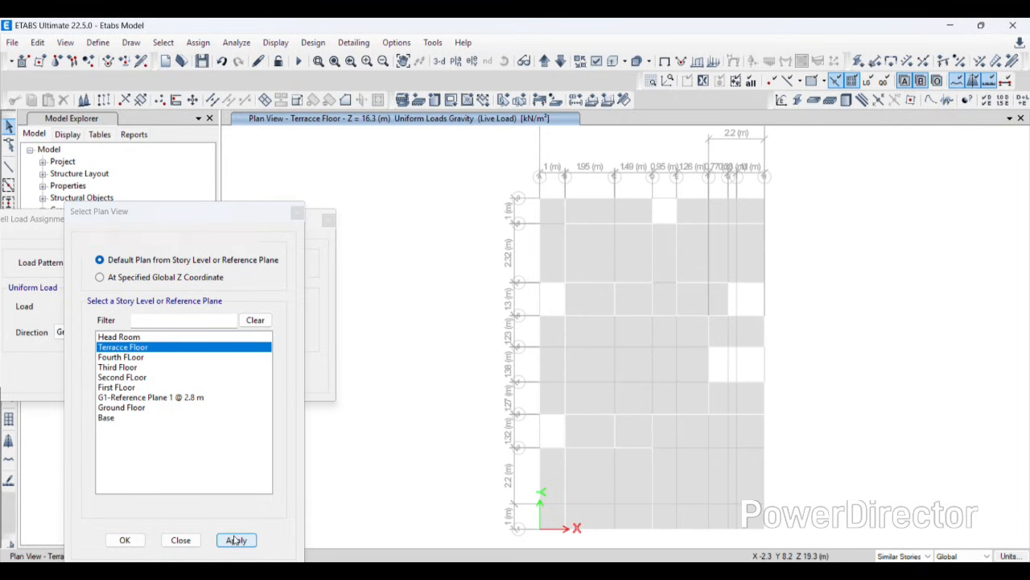
left_click(635, 382)
right_click(634, 382)
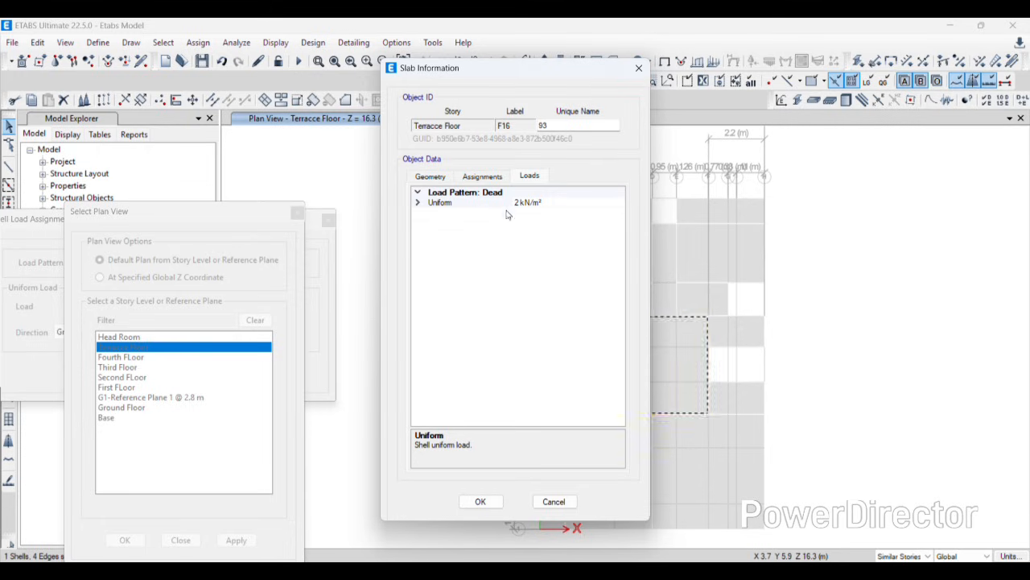
left_click(639, 68)
middle_click_drag(500, 312, 404, 278)
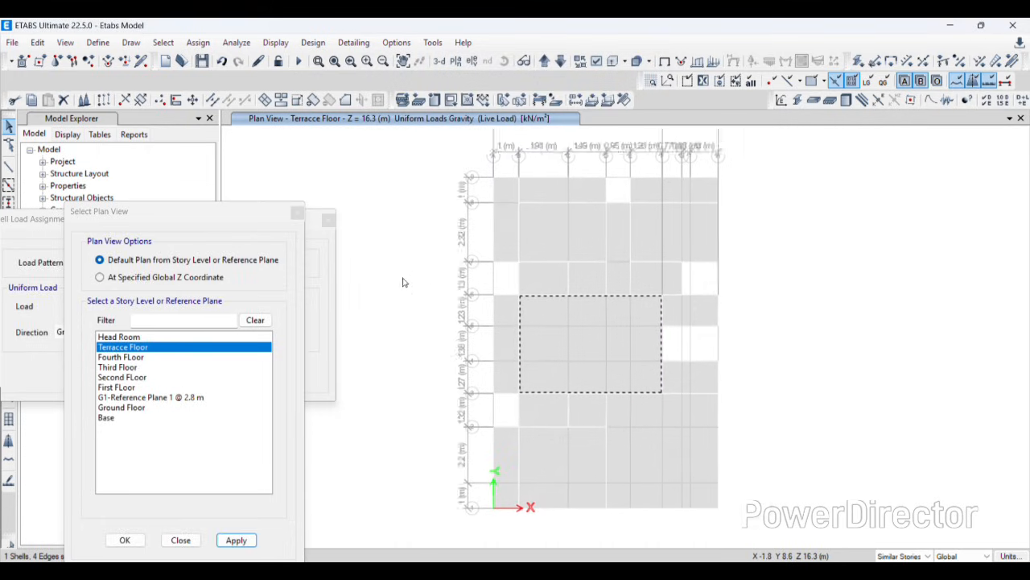
left_click(761, 337)
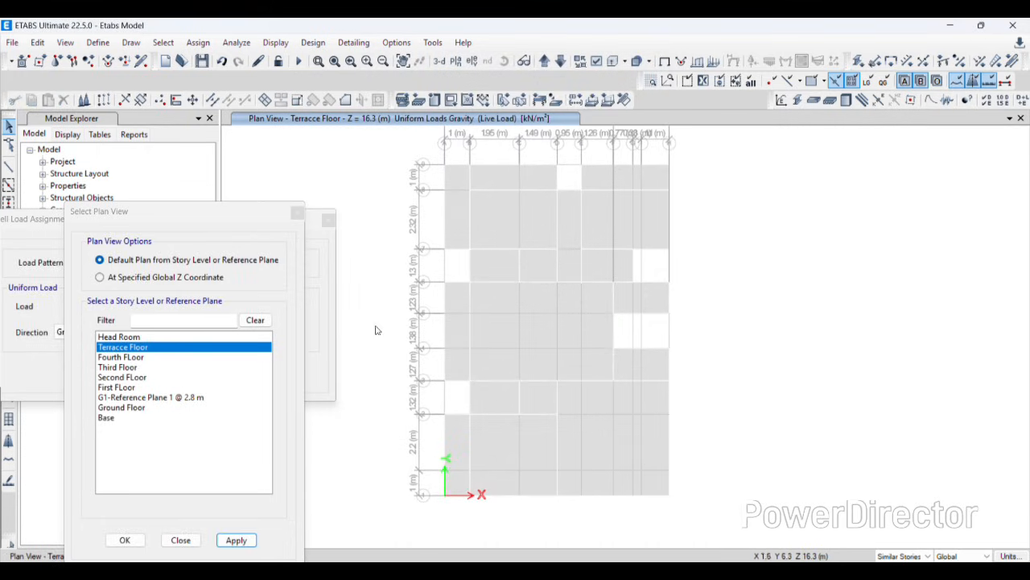
left_click(297, 212)
Delete the existing uniform loads of the Dead pattern from all Terracce Floor slabs
left_click(293, 266)
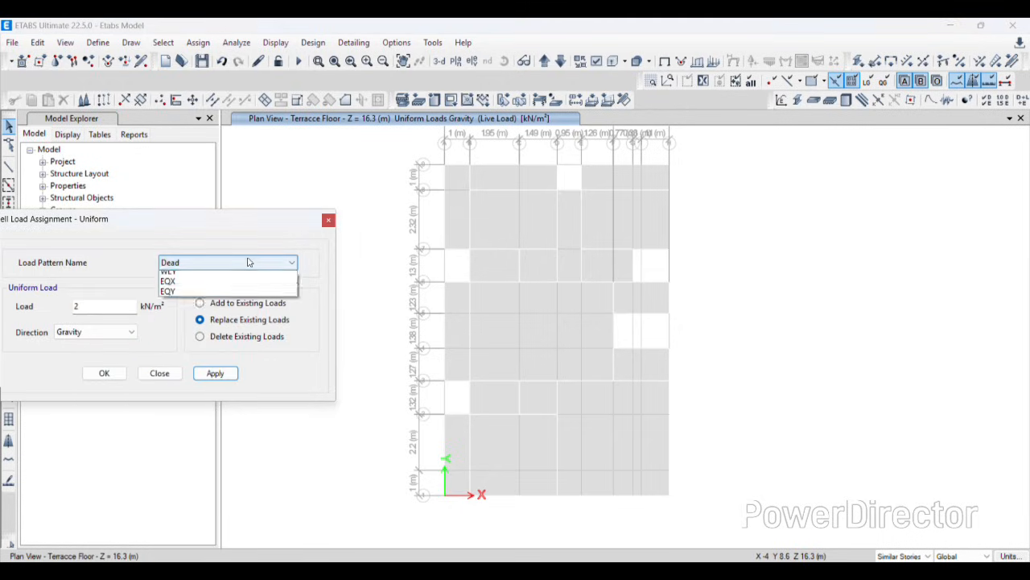
left_click(227, 273)
left_click(232, 337)
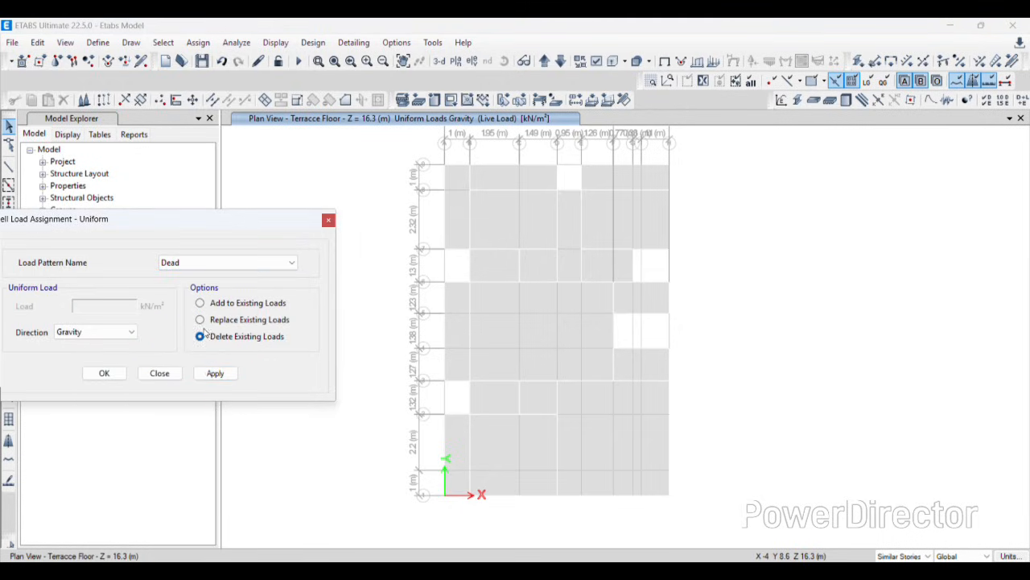
left_click_drag(392, 161, 766, 496)
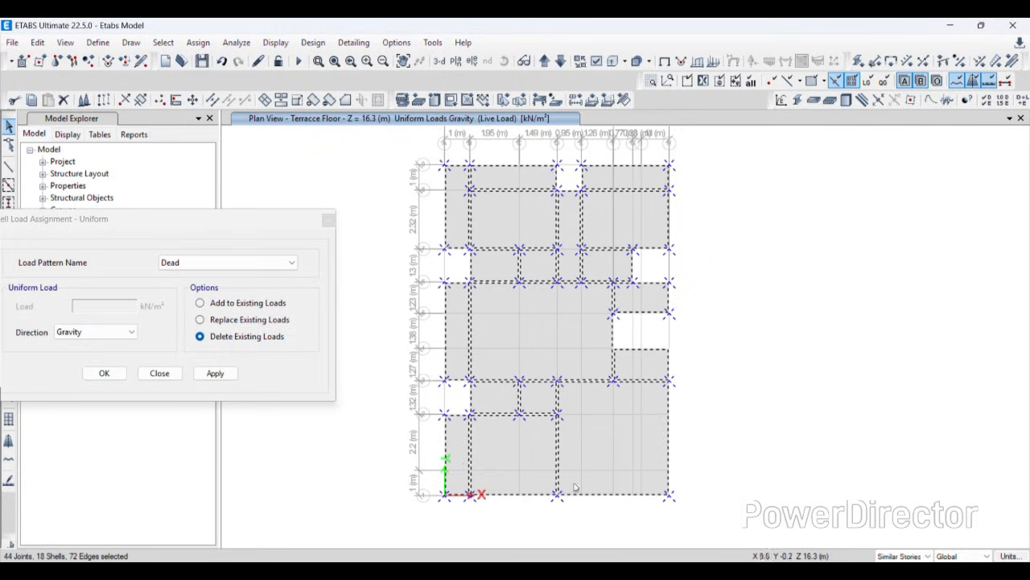
left_click(218, 375)
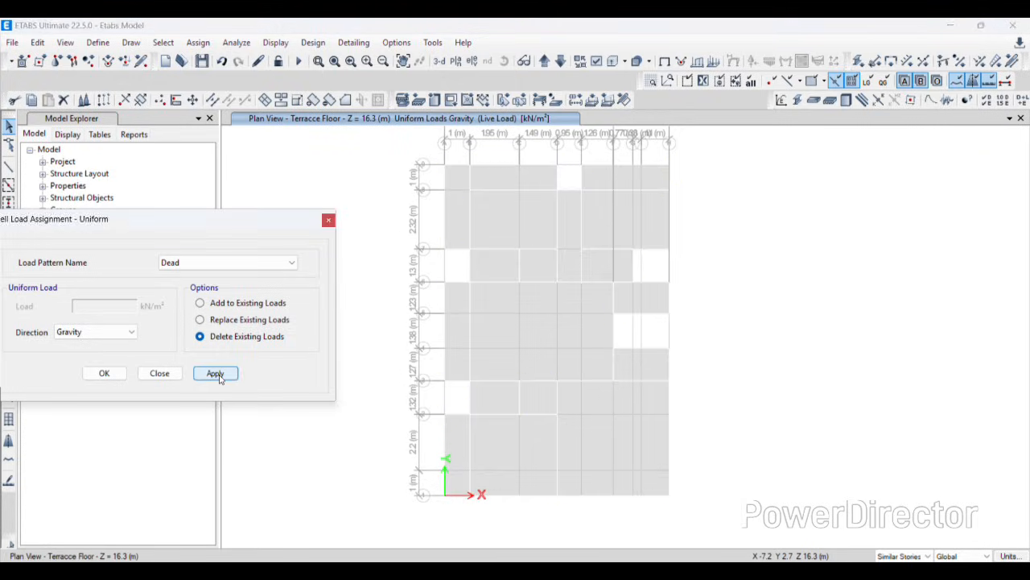
Inspect the load information of one upper Terracce Floor slab, leaving nothing selected
right_click(497, 230)
left_click(639, 68)
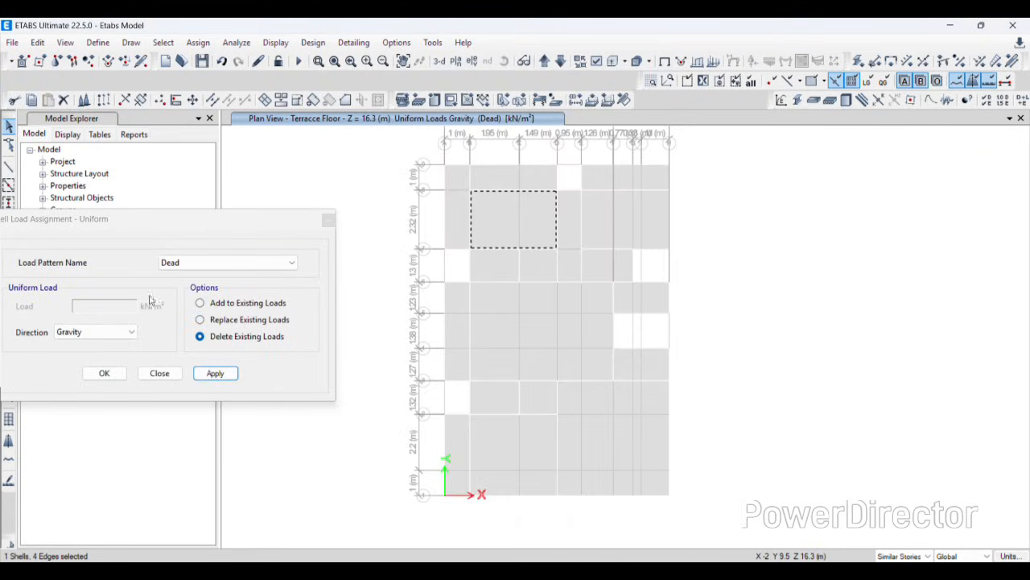
left_click(779, 317)
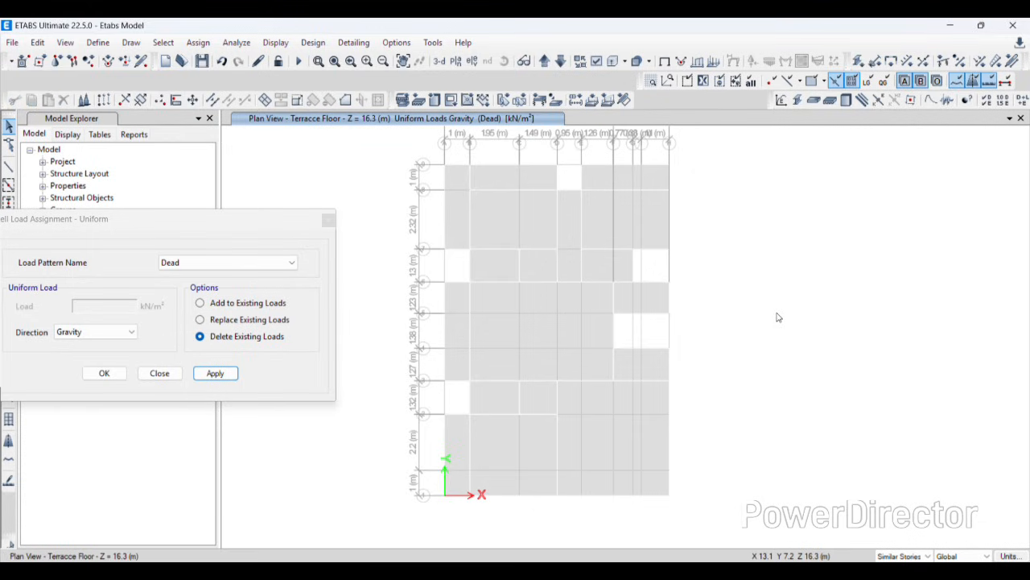
Apply a 2 kN/m² uniform Live Load to all Terracce Floor slabs with the option to replace existing loads
left_click(201, 319)
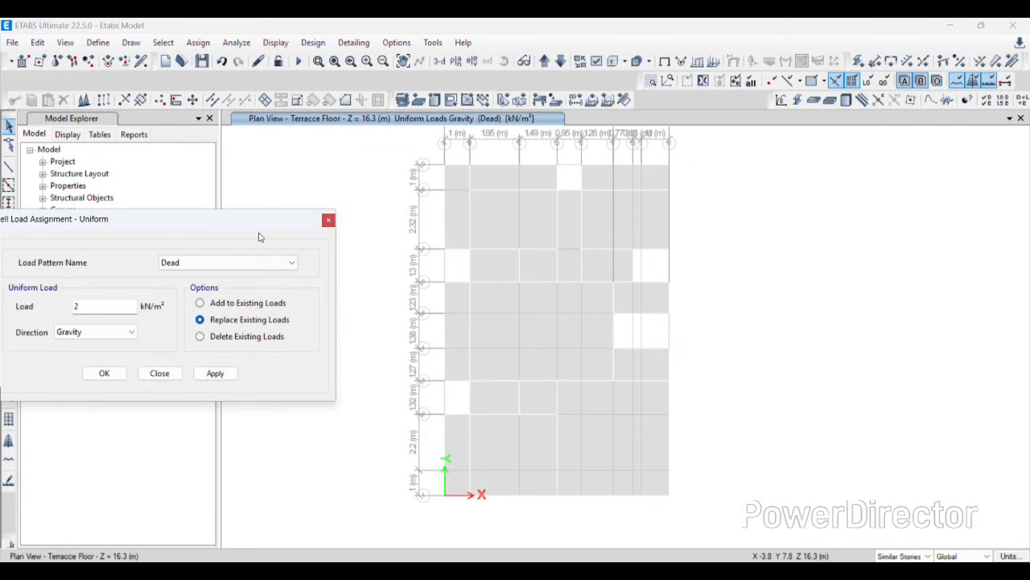
left_click(242, 262)
left_click(224, 296)
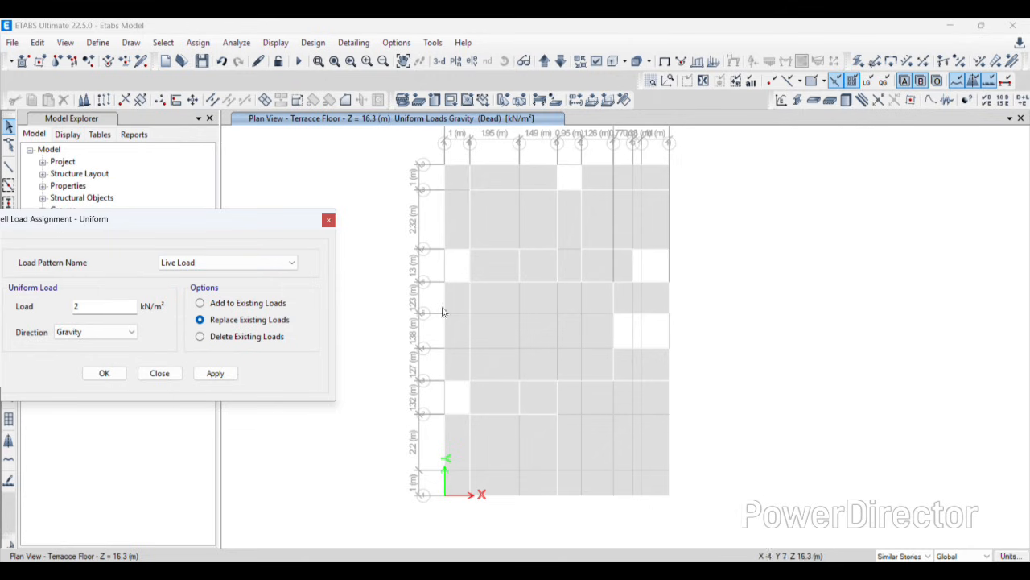
left_click_drag(409, 137, 750, 490)
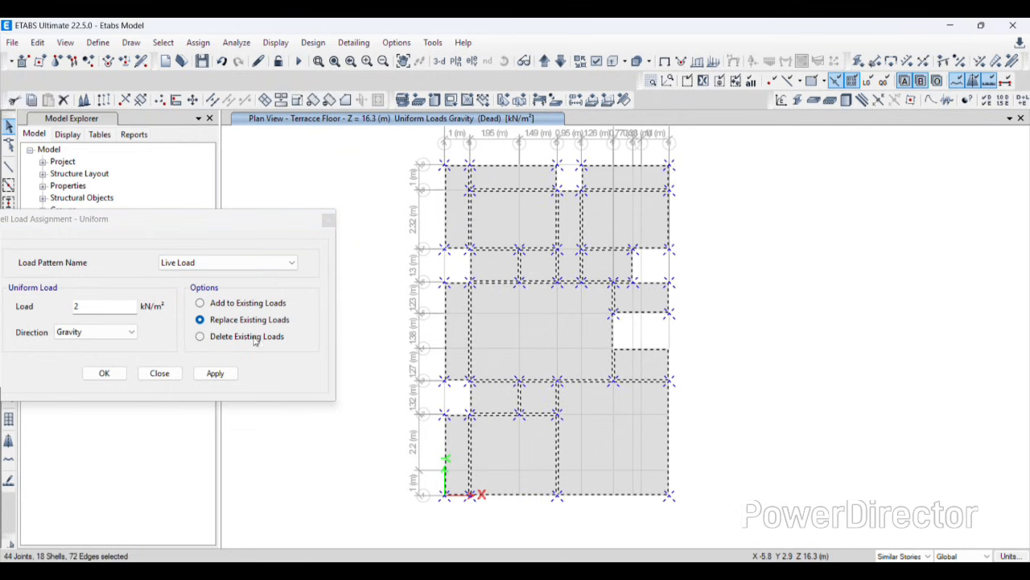
left_click(215, 372)
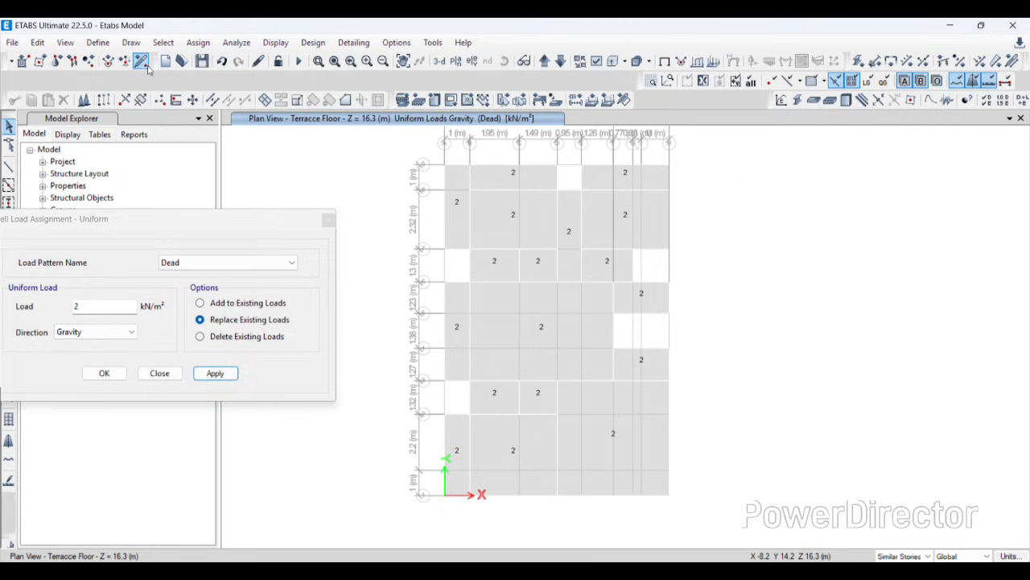
Switch to PowerPoint to check the terrace floor values on the Load Calculations slide, and return to ETABS
left_click(209, 267)
left_click(260, 153)
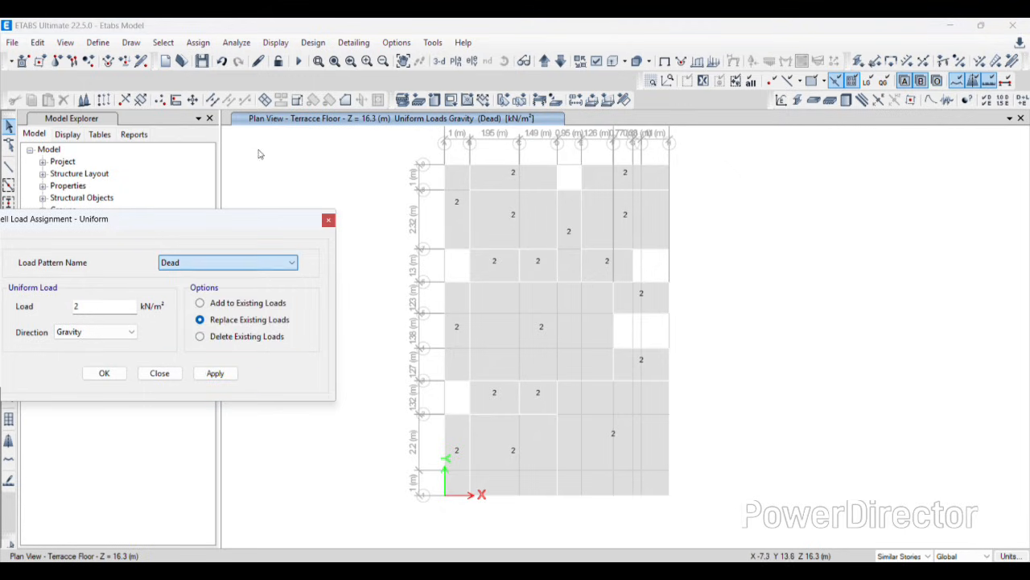
left_click(64, 42)
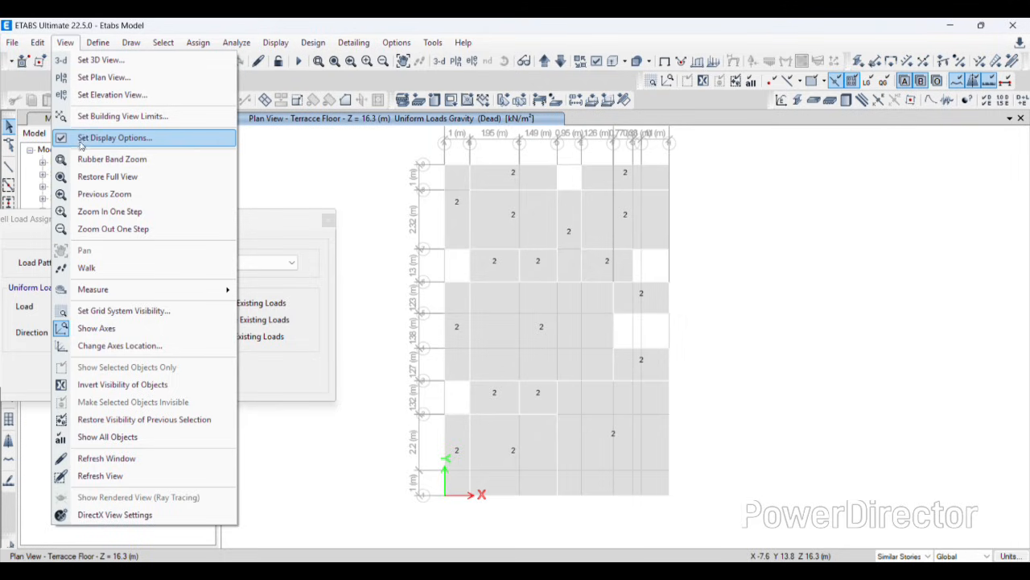
left_click(396, 243)
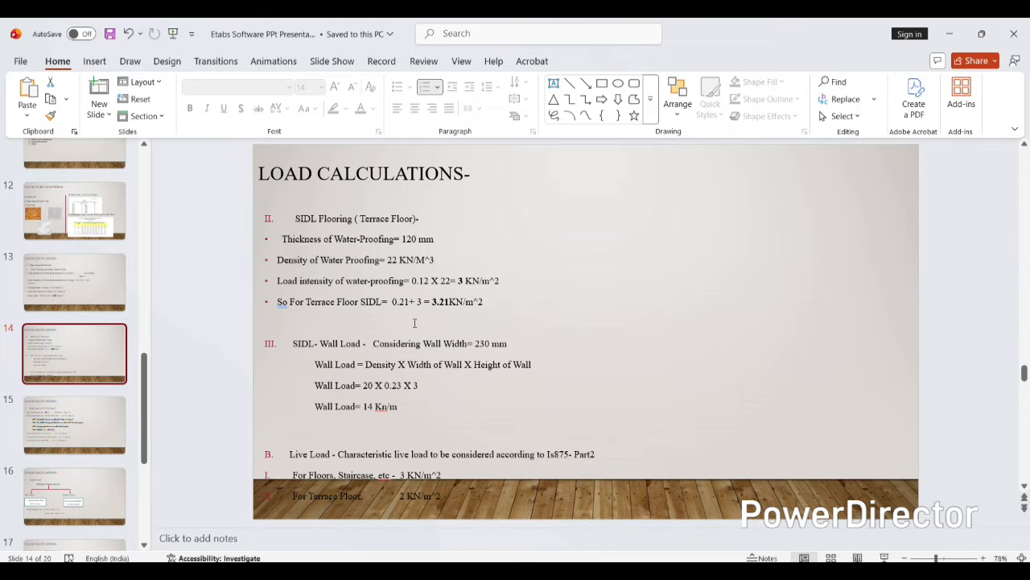
left_click(950, 33)
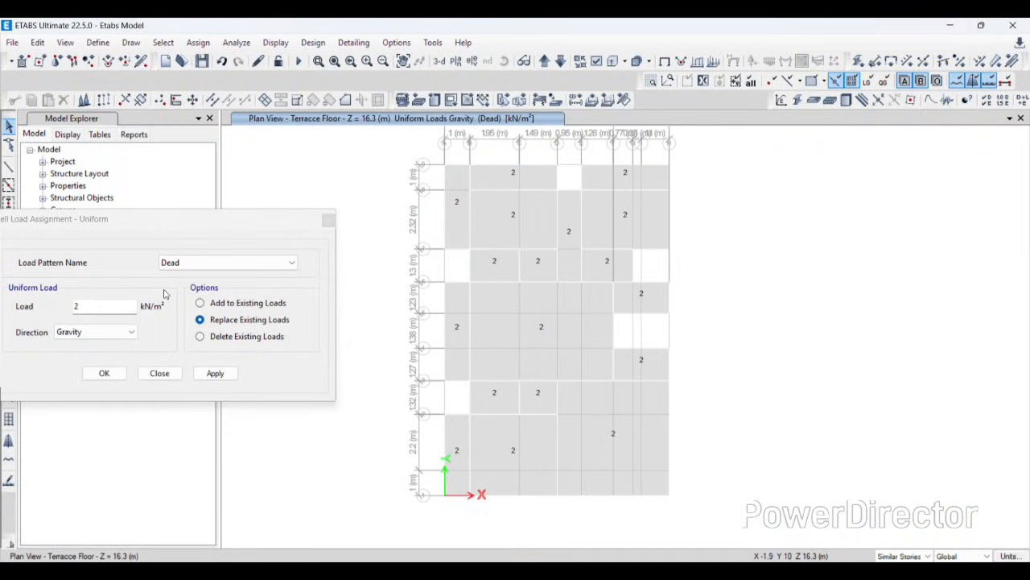
Apply a 3.3 kN/m² uniform SIDL load to all Terracce Floor slabs with the option to replace existing loads
left_click(221, 262)
left_click(197, 275)
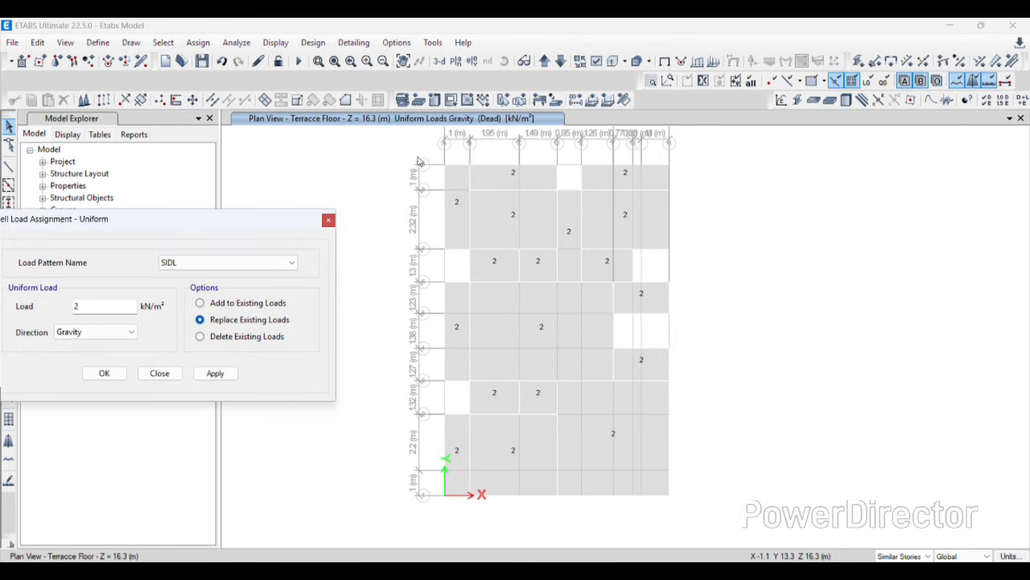
left_click_drag(418, 161, 739, 522)
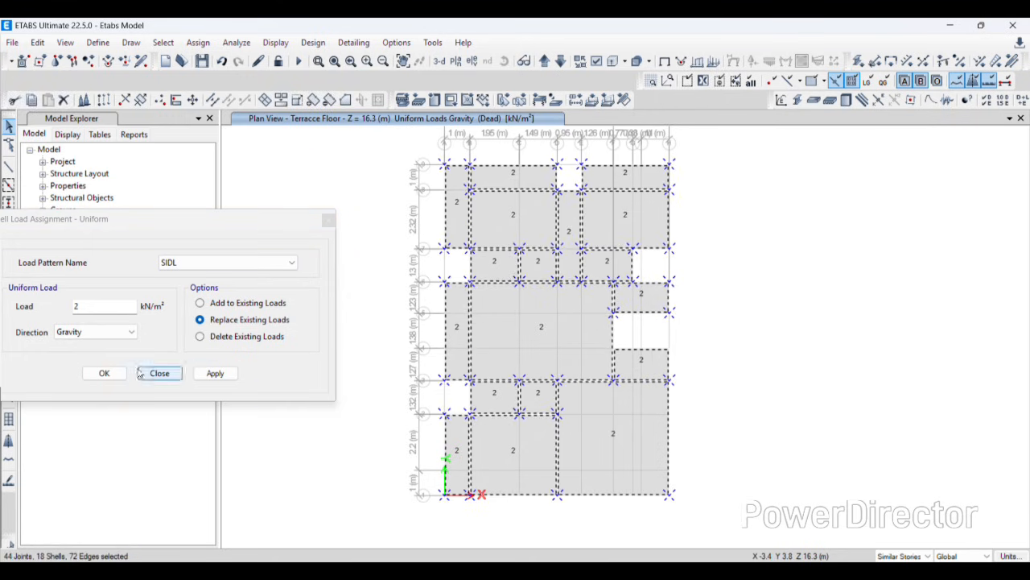
left_click(83, 307)
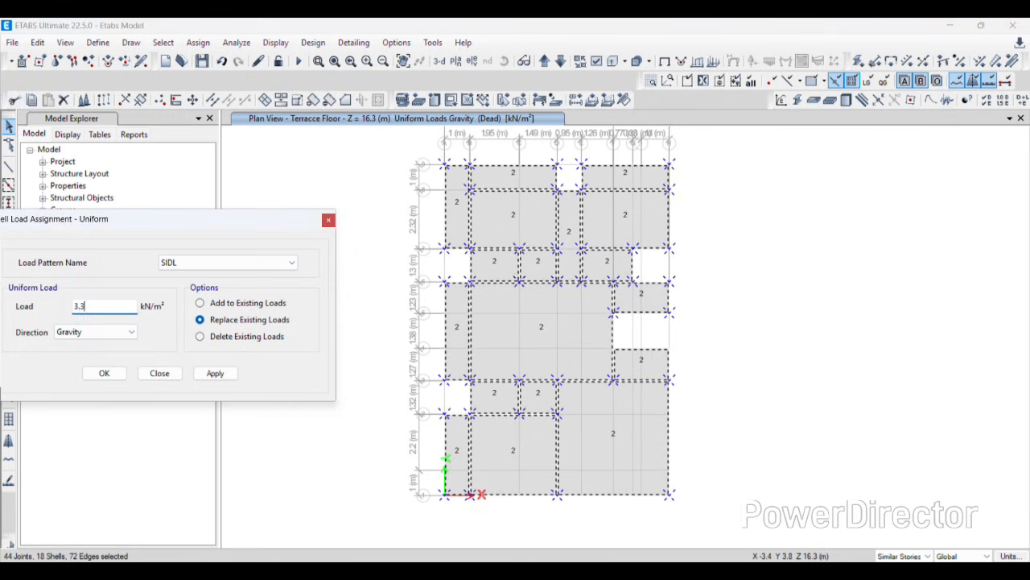
left_click(218, 373)
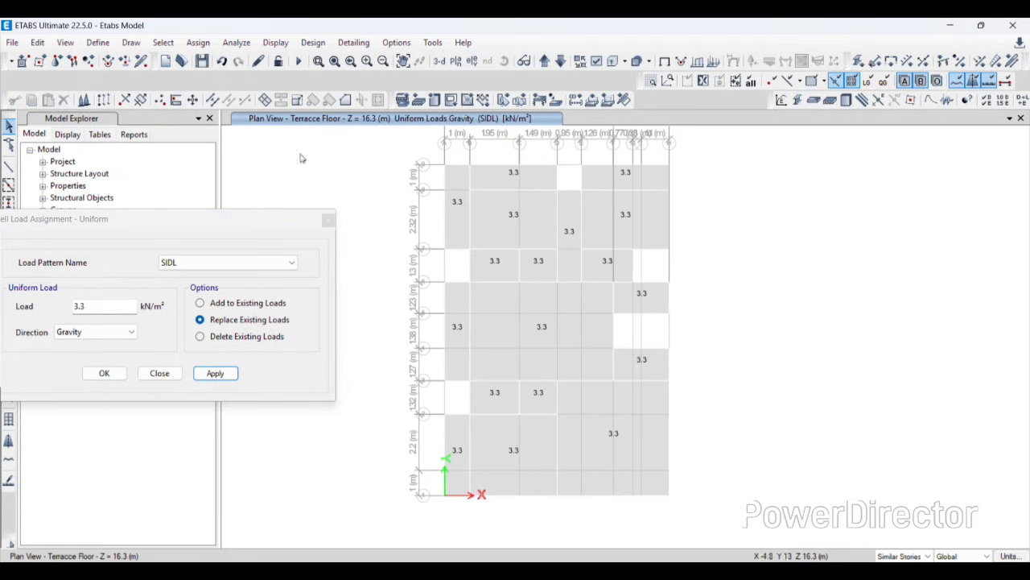
left_click(66, 42)
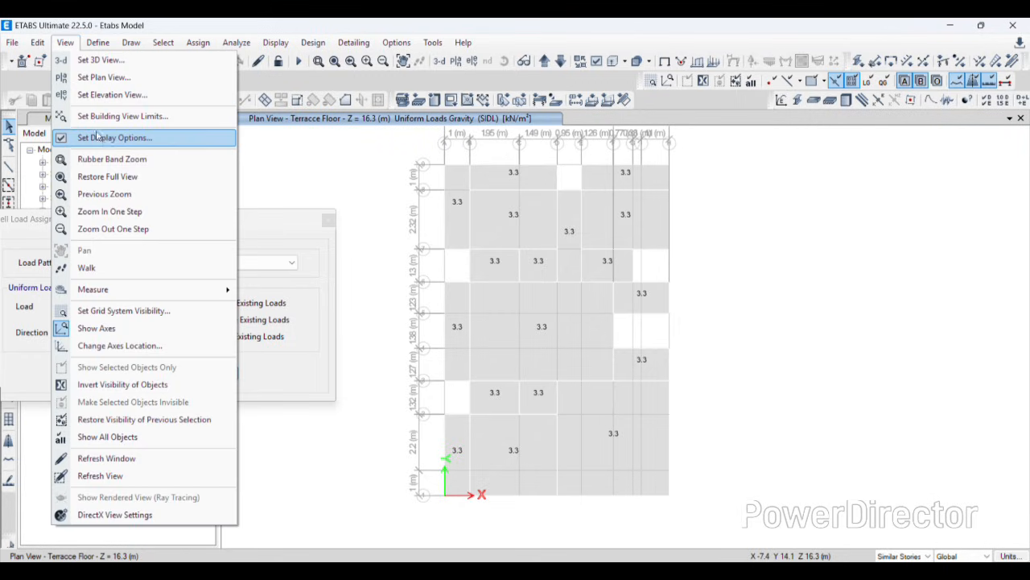
left_click(133, 73)
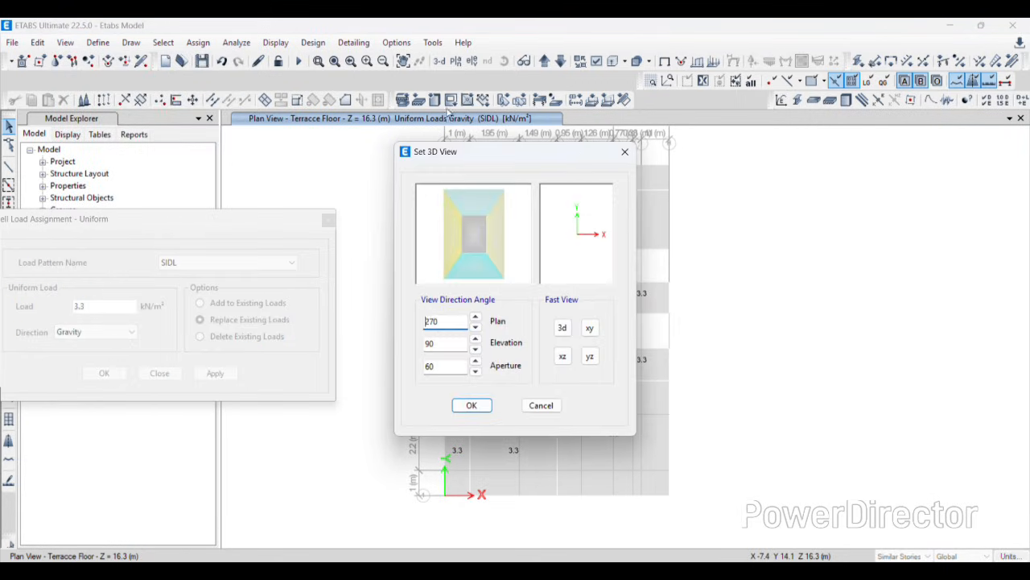
key("Escape")
Switch the plan view to the Head Room story level
left_click(66, 42)
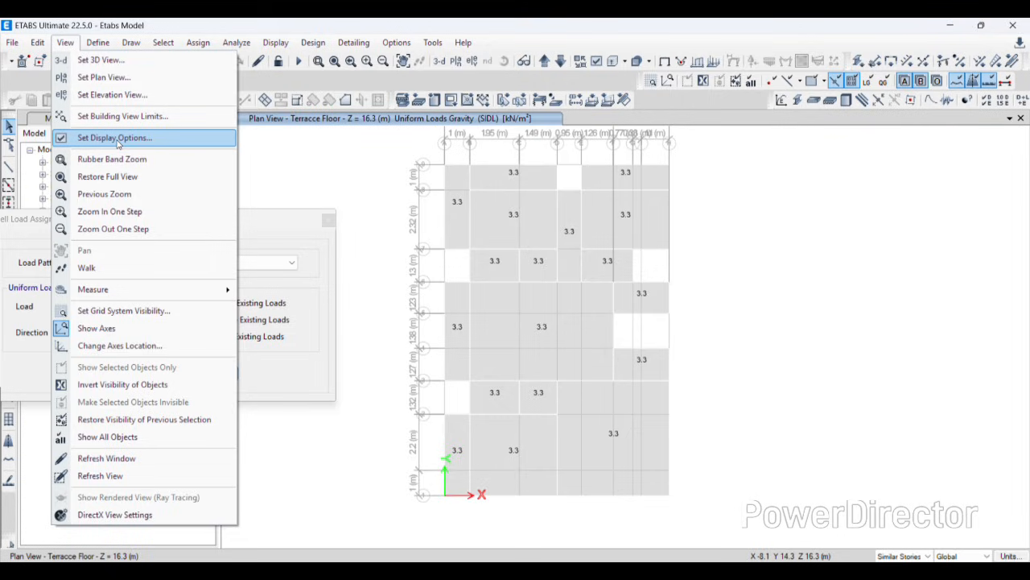
left_click(104, 77)
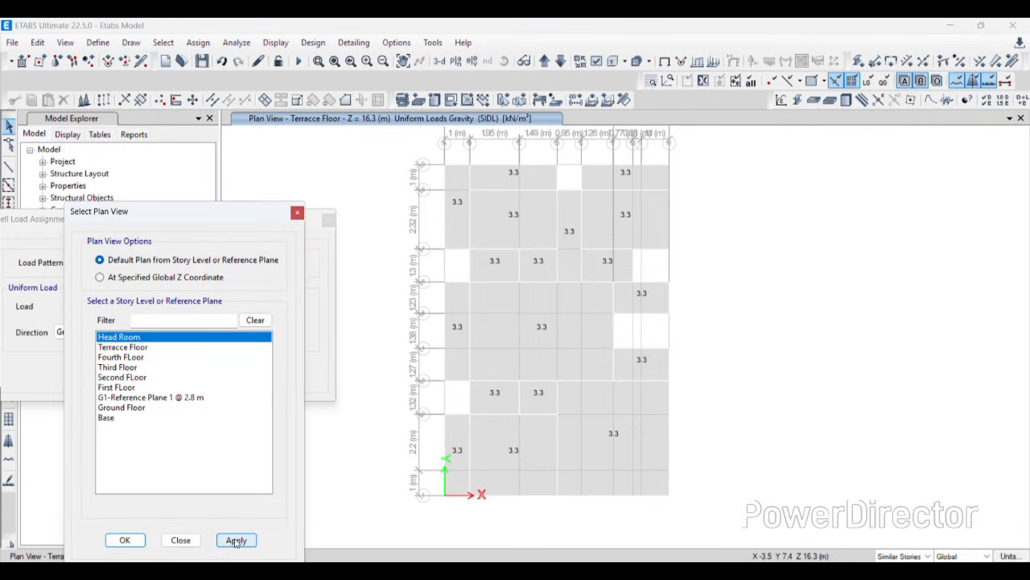
left_click(236, 540)
left_click(297, 212)
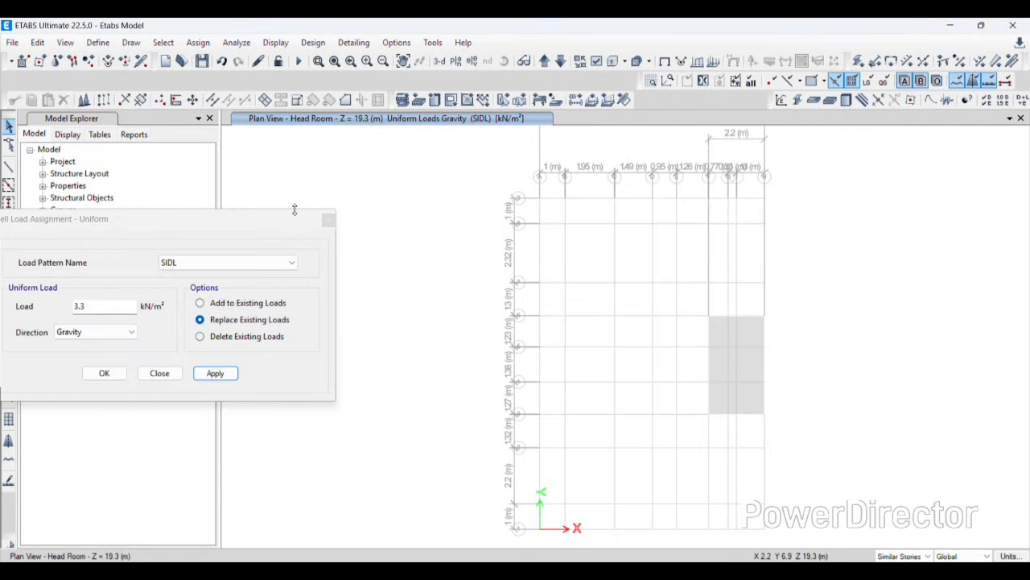
Apply a 3.3 kN/m² uniform SIDL load to the Head Room slab, check its load information and finish the shell load assignment
left_click_drag(441, 371, 443, 373)
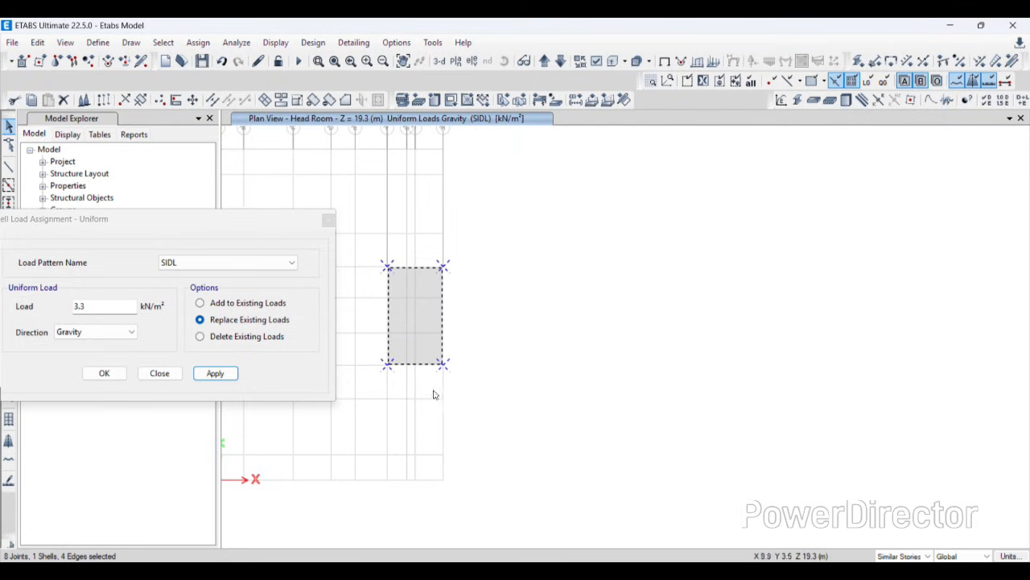
left_click(214, 373)
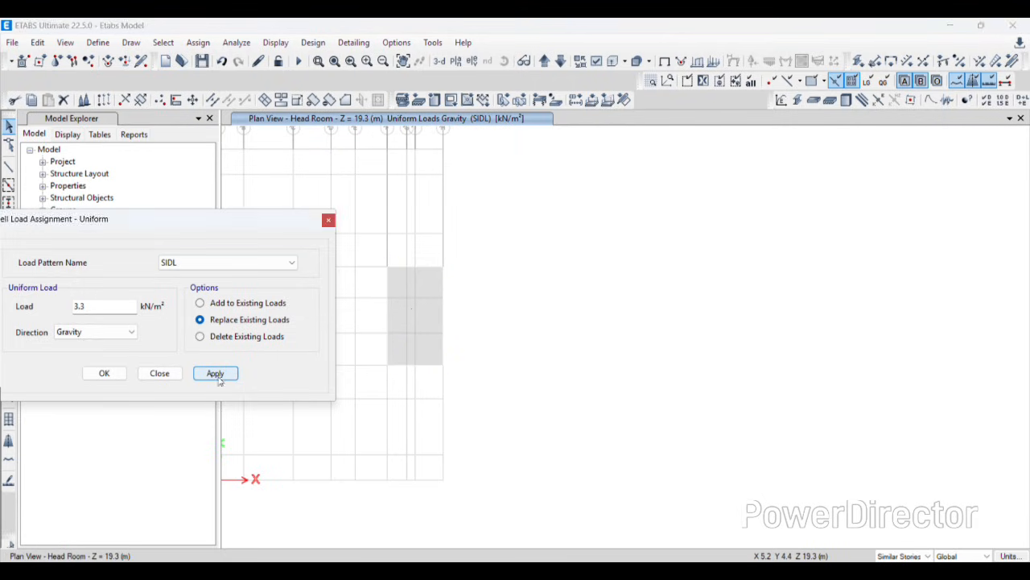
right_click(406, 324)
left_click(639, 69)
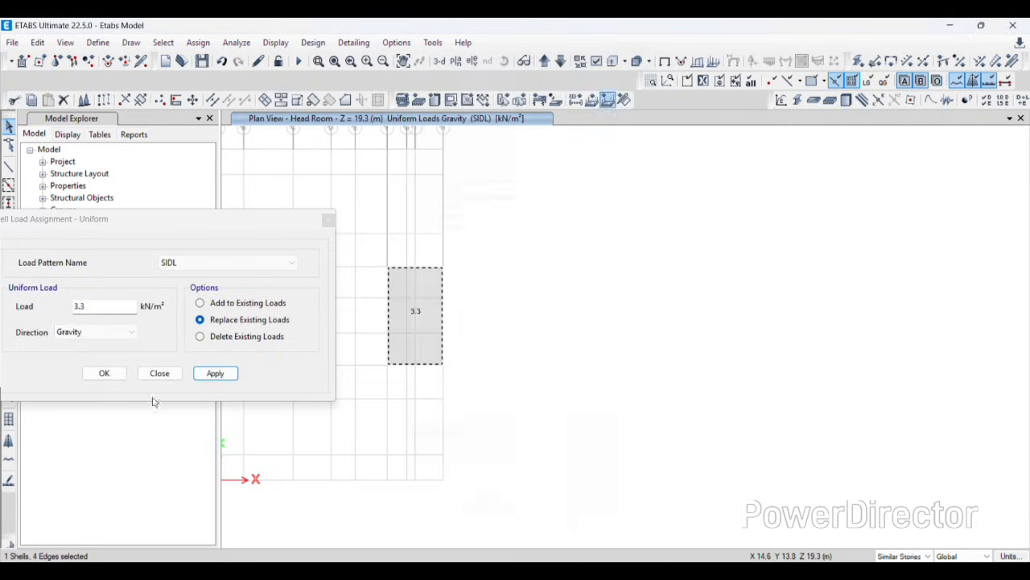
left_click(105, 378)
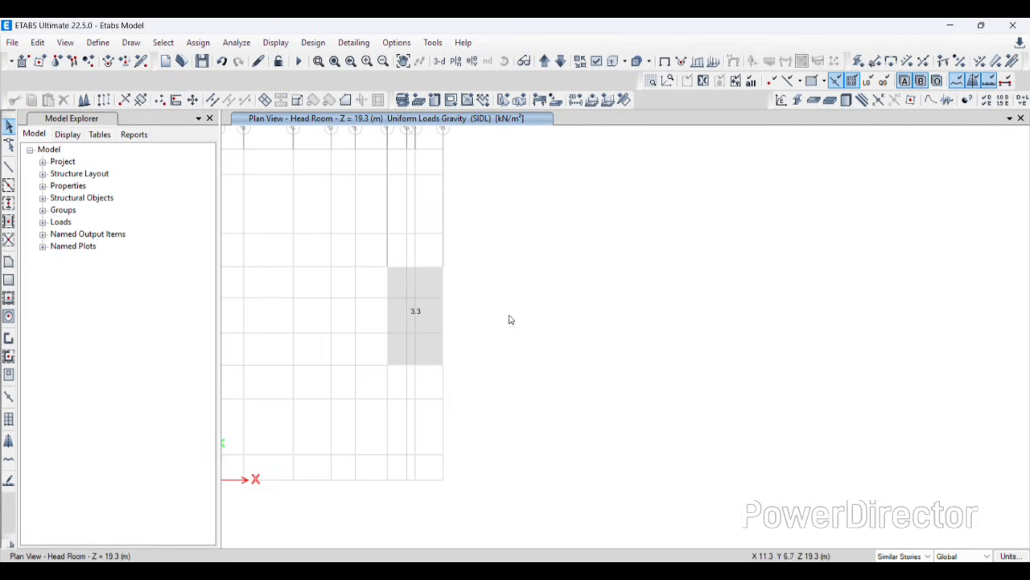
Restore the visibility of all objects and show the Ground Floor plan view without the load display
left_click(65, 42)
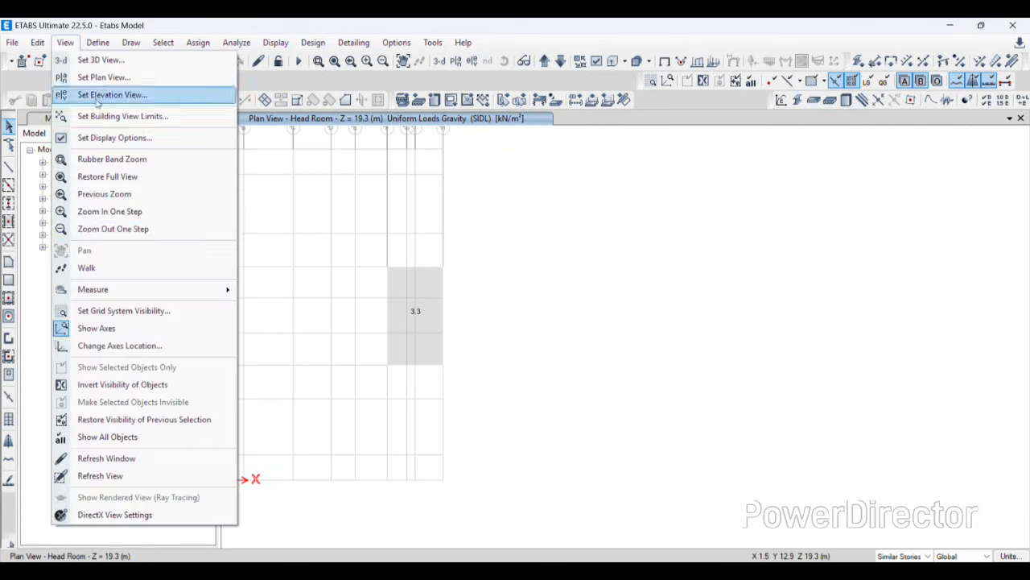
left_click(97, 437)
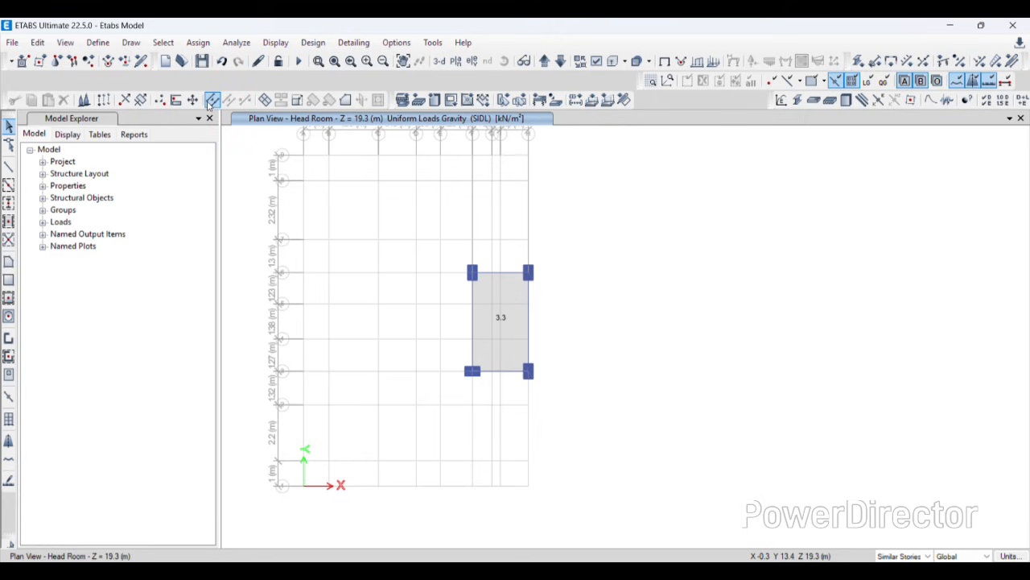
left_click(88, 60)
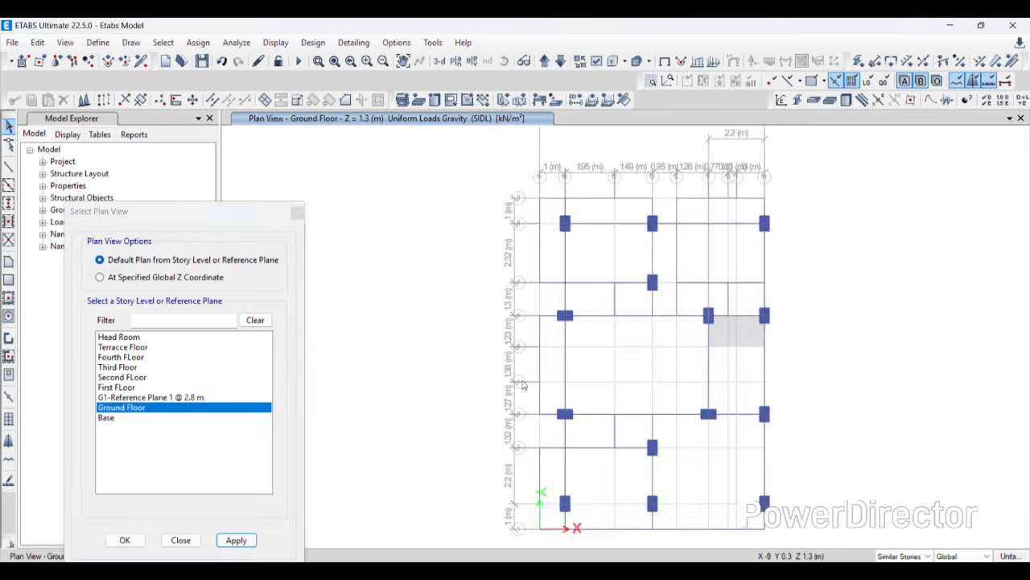
scroll(510, 292, "up", 3)
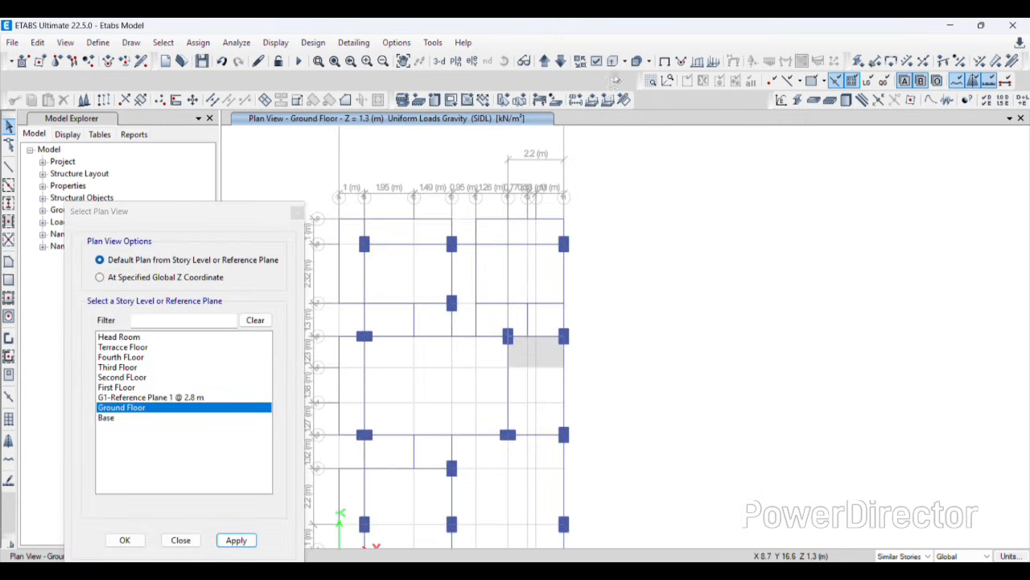
left_click(664, 61)
scroll(523, 338, "down", 2)
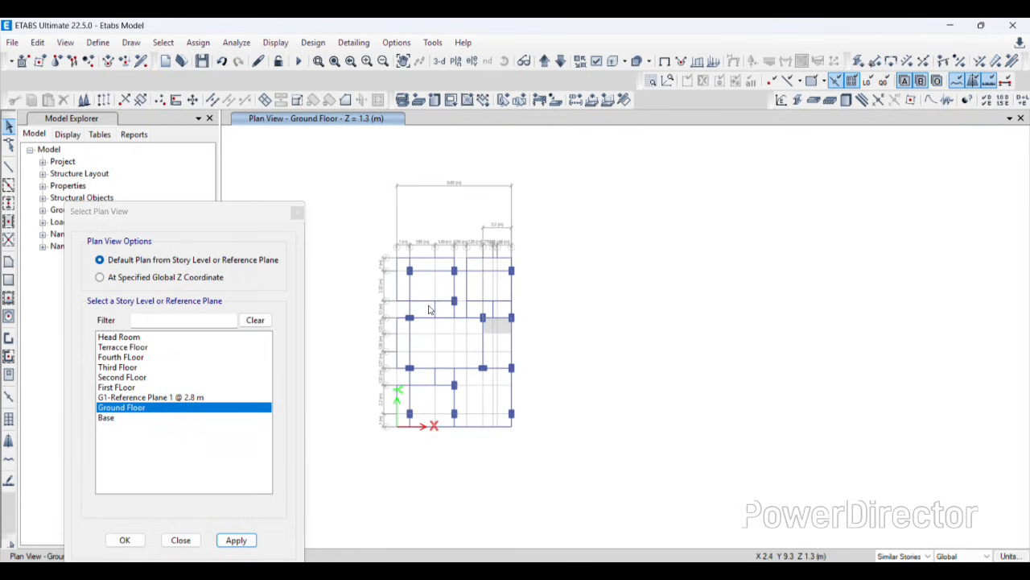
scroll(430, 308, "up", 3)
middle_click_drag(429, 308, 437, 275)
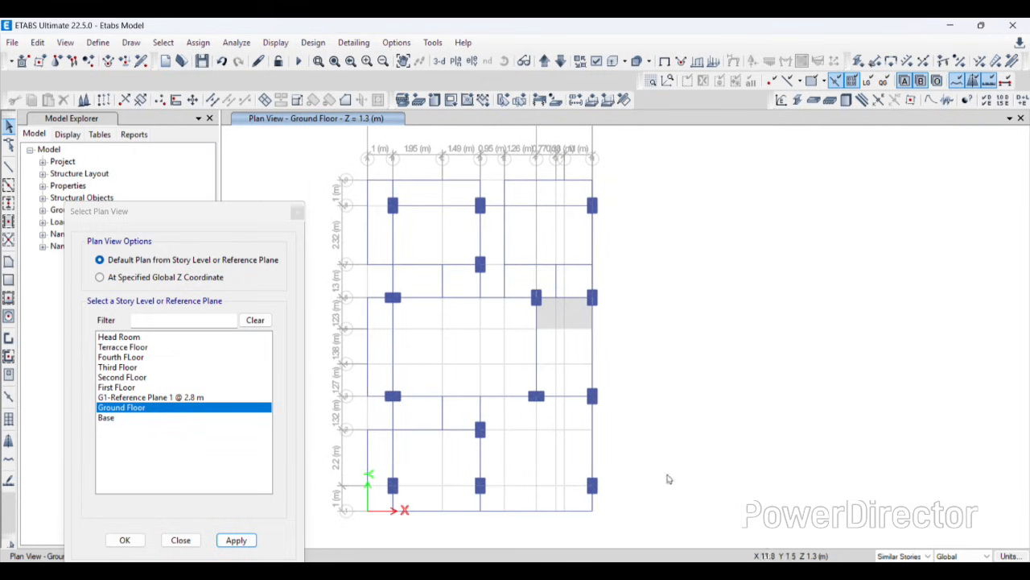
Select all beams by object type and show only the selected objects
left_click(164, 42)
mouse_move(193, 60)
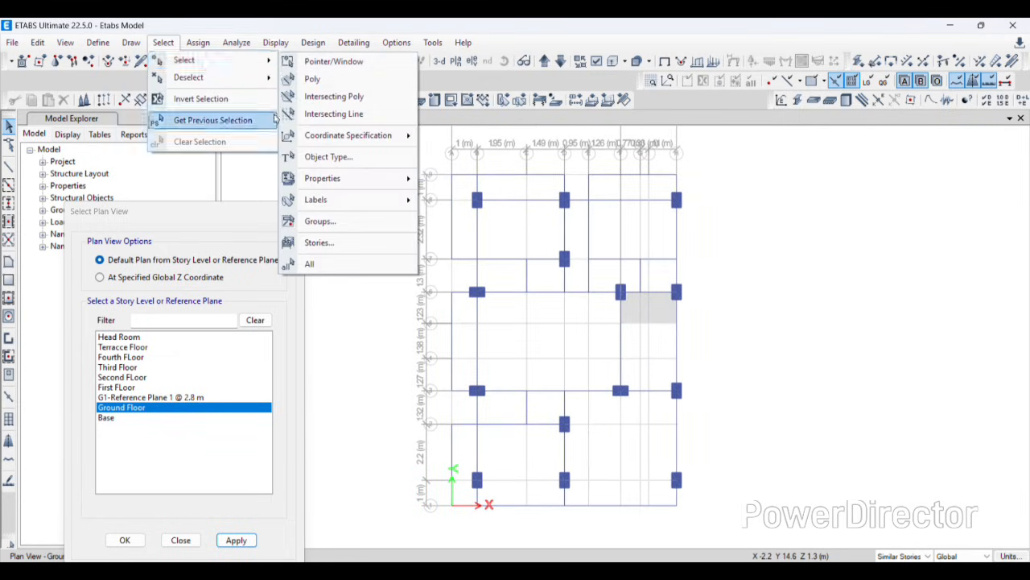
left_click(328, 157)
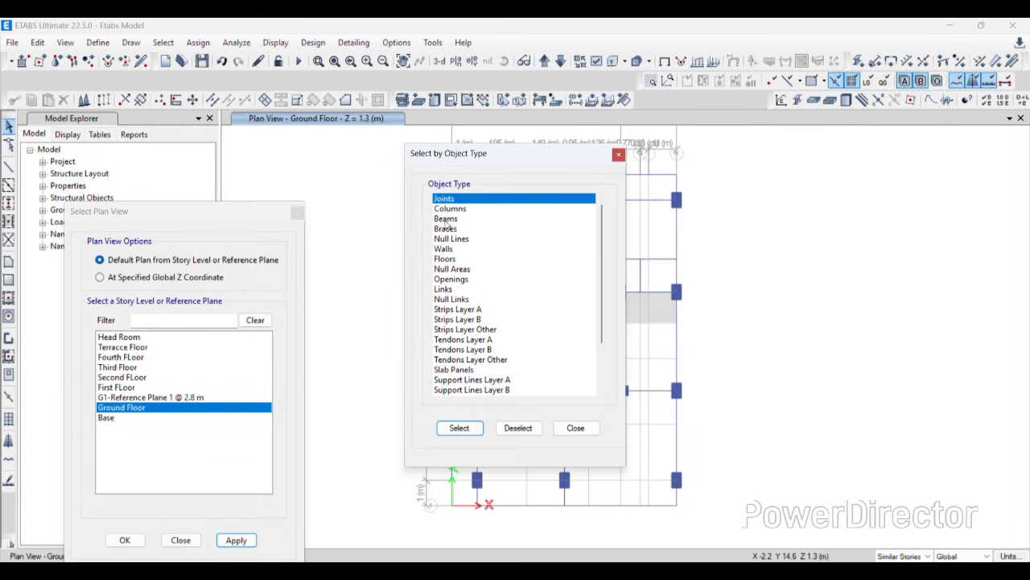
left_click(446, 218)
left_click(459, 428)
left_click(575, 427)
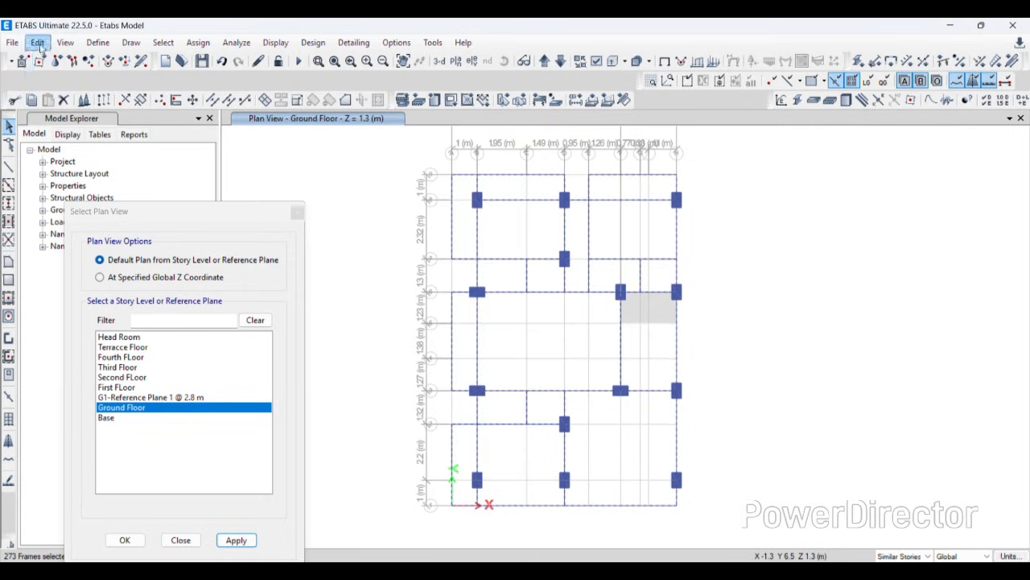
left_click(66, 42)
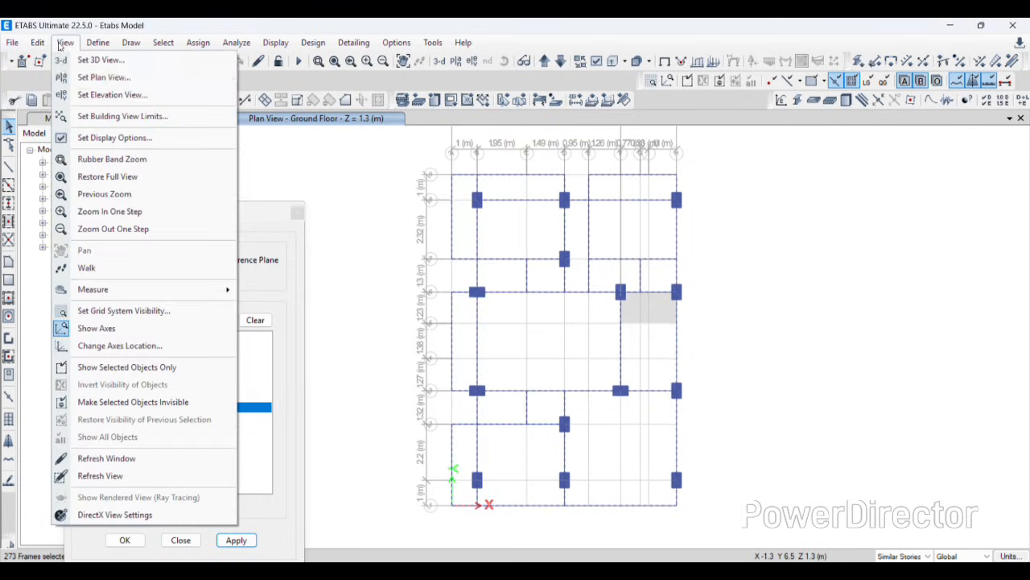
left_click(127, 367)
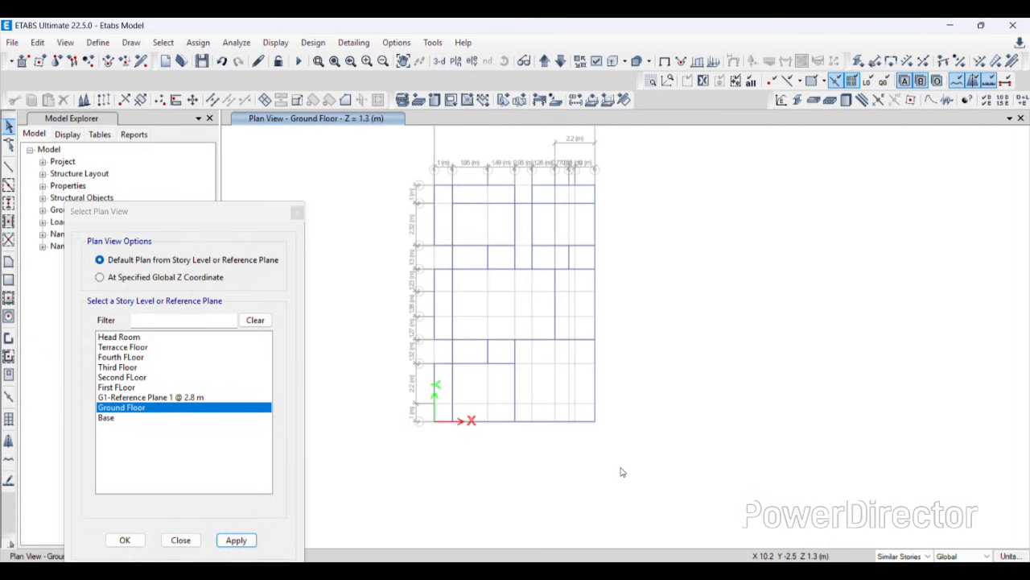
Select all beams in the Ground Floor plan, including those on similar stories, and close the plan view selection
left_click_drag(680, 463, 452, 218)
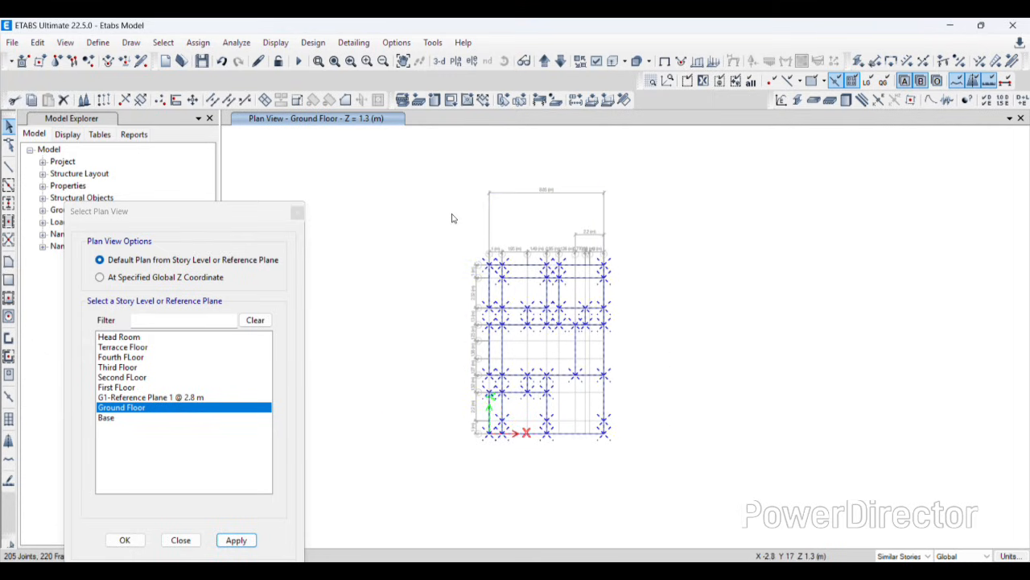
left_click(296, 214)
scroll(609, 293, "up", 3)
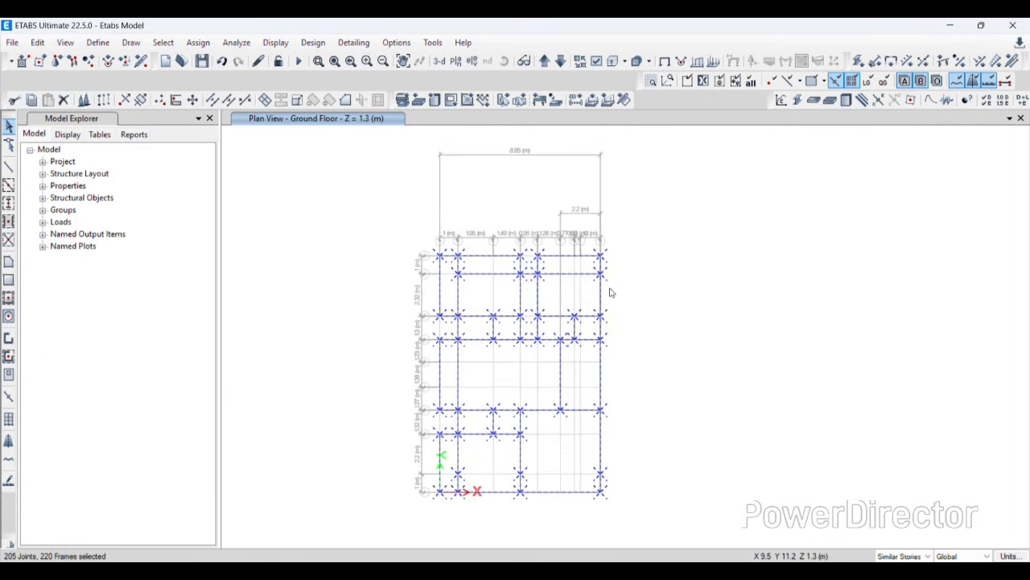
scroll(492, 322, "down", 3)
scroll(492, 321, "up", 2)
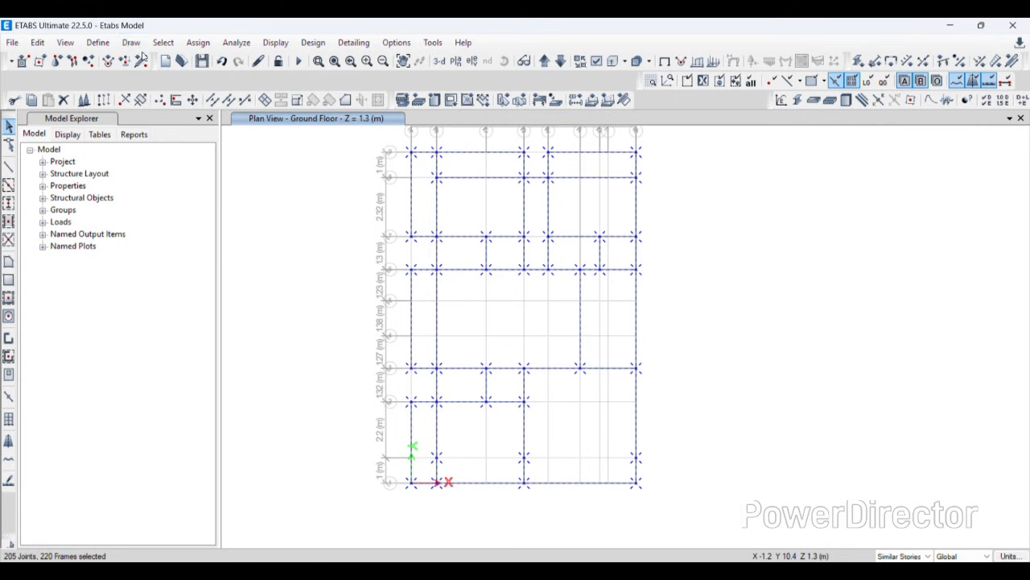
Start a distributed frame load assignment on the selected beams and set its load pattern to SIDL
left_click(194, 45)
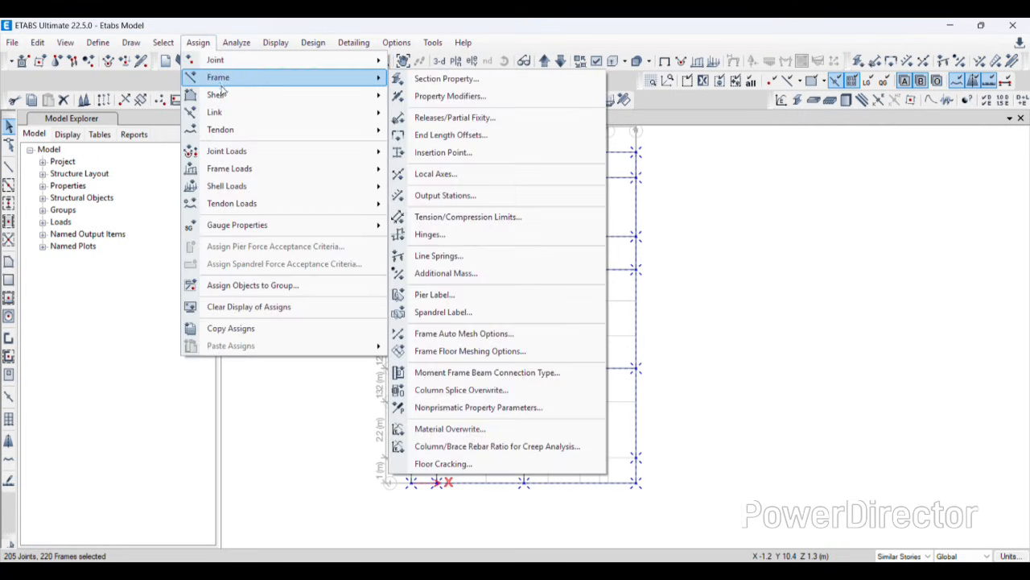
mouse_move(236, 170)
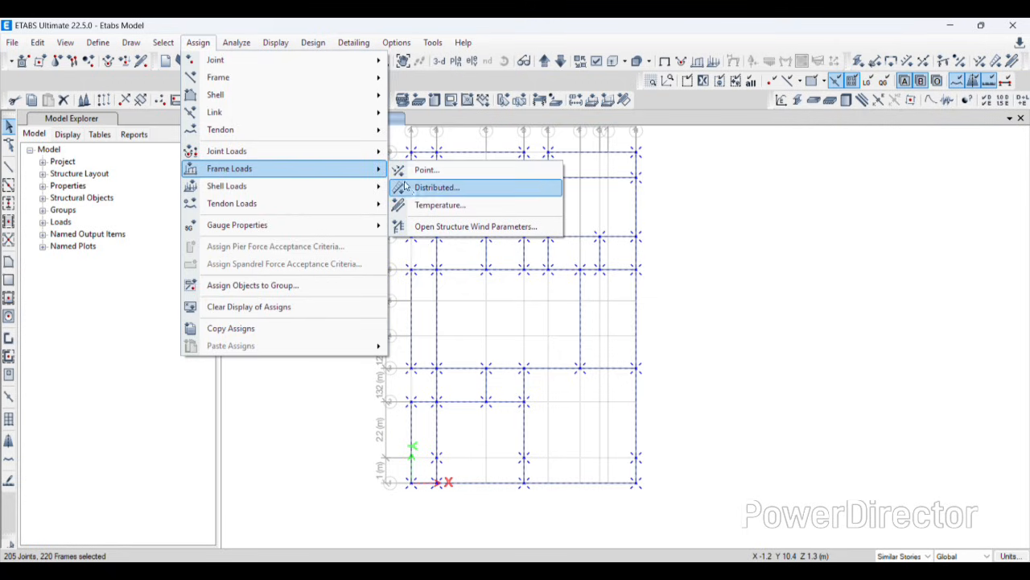
left_click(437, 186)
left_click_drag(441, 184, 77, 175)
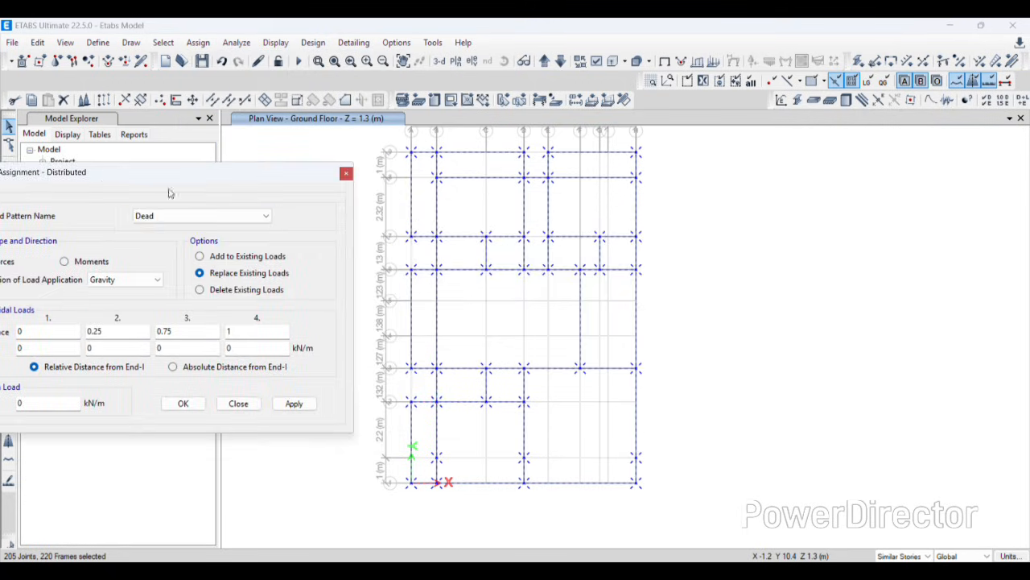
left_click(254, 217)
left_click(252, 239)
left_click_drag(222, 171, 325, 173)
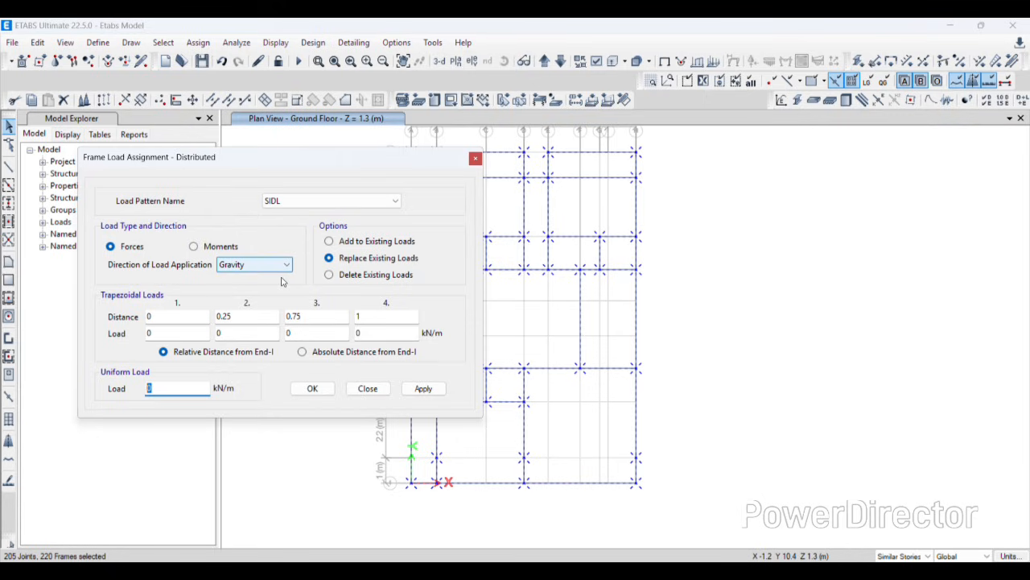
Check the wall load on PowerPoint's Load Calculations slide, return to ETABS and apply a 14 kN/m uniform SIDL load to the selected beams
left_click(723, 515)
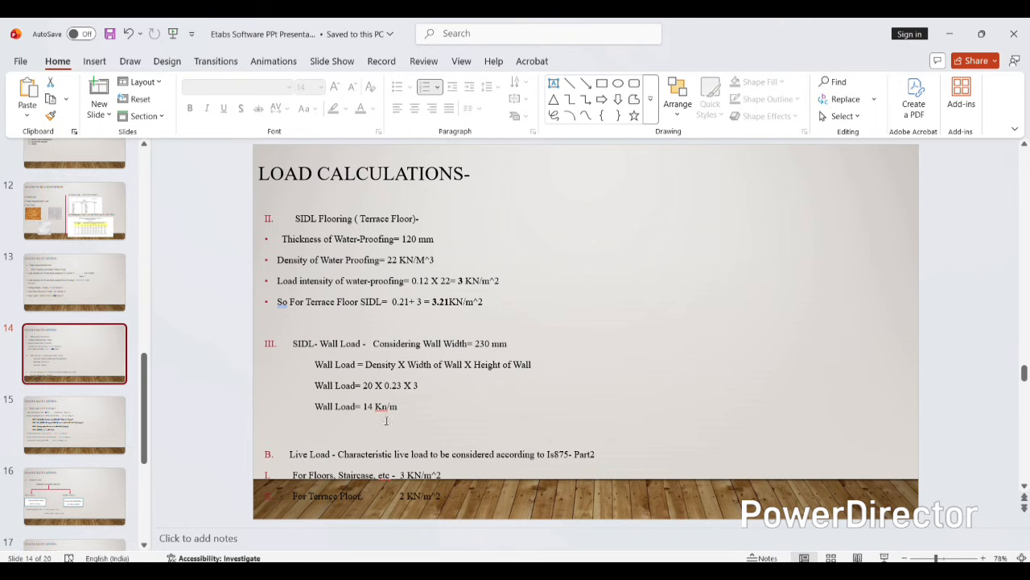
left_click(950, 34)
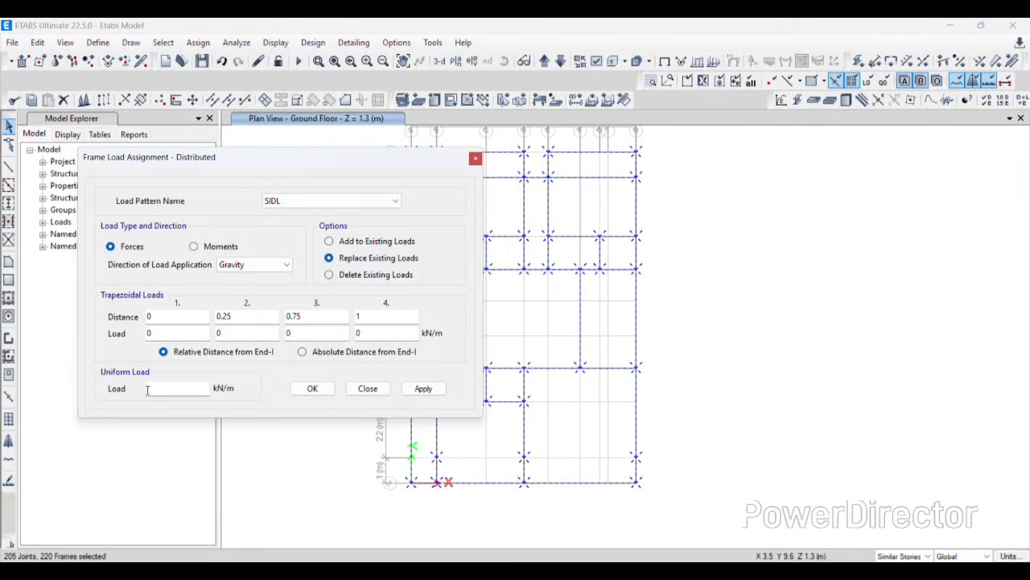
left_click(423, 388)
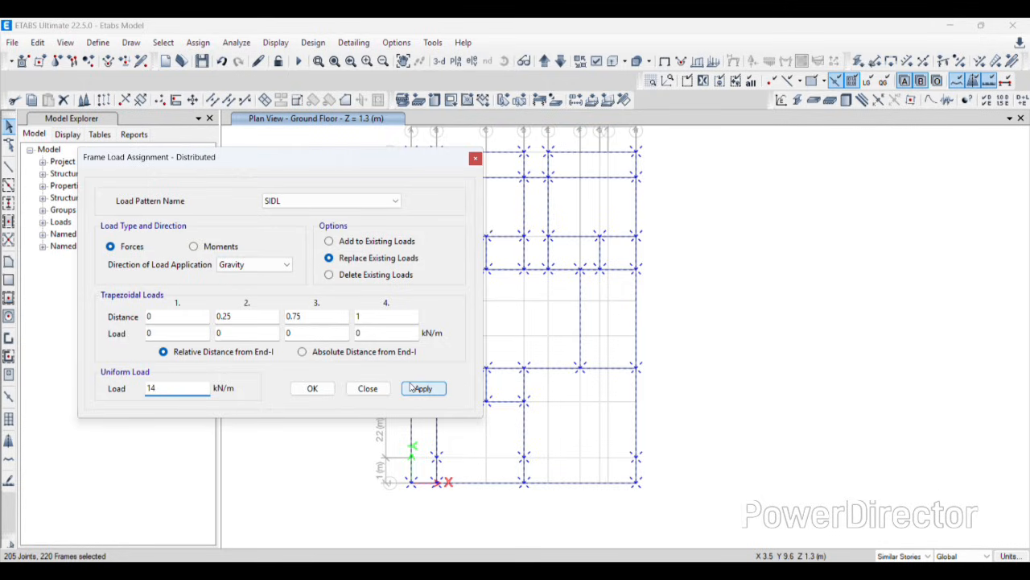
left_click_drag(396, 161, 329, 174)
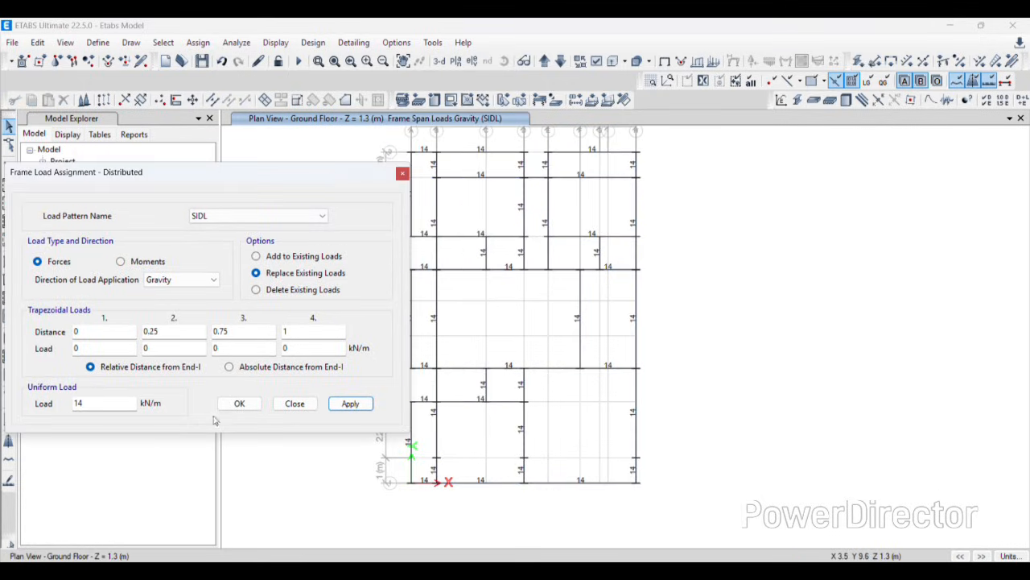
Finish the frame load assignment and return the Ground Floor plan to the undeformed model display
left_click(242, 401)
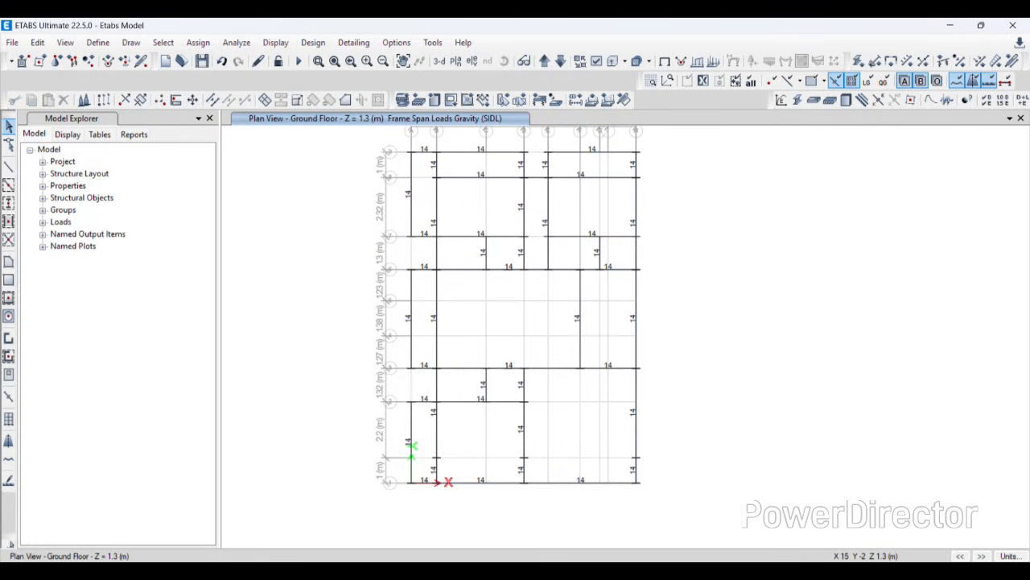
middle_click_drag(675, 197, 683, 215)
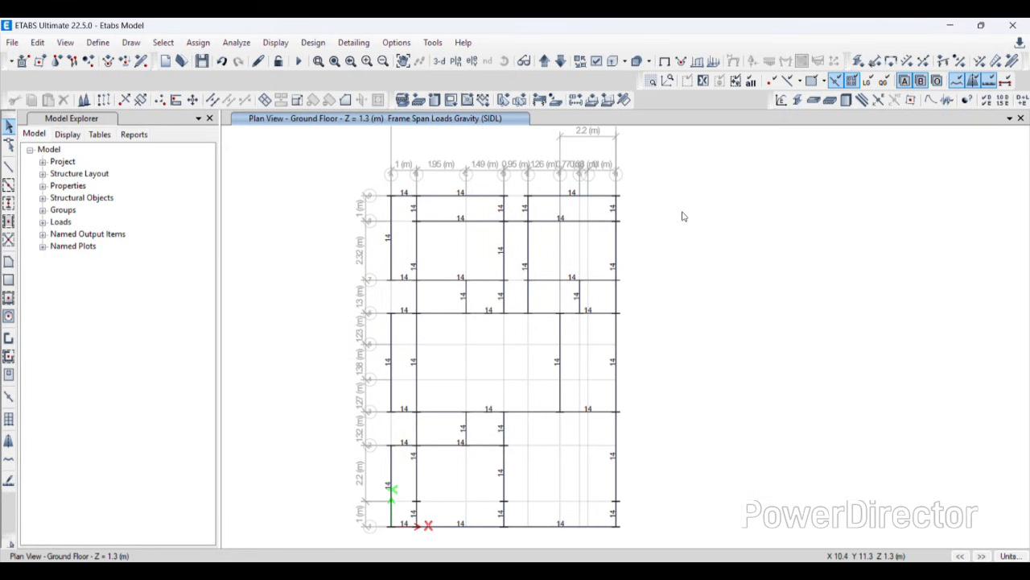
left_click(681, 65)
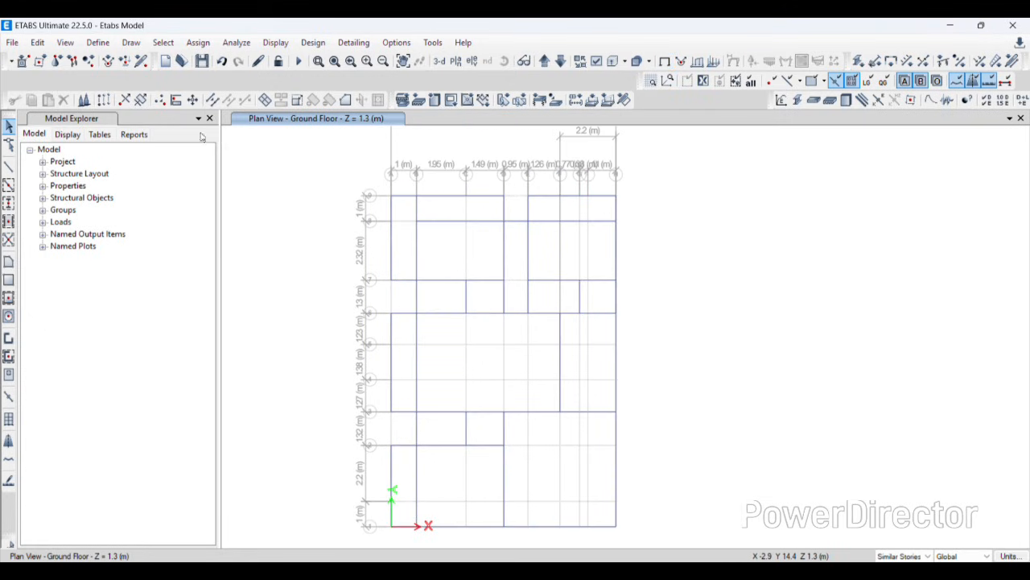
Switch the plan view to the Fourth Floor and close the plan view selection
left_click(65, 43)
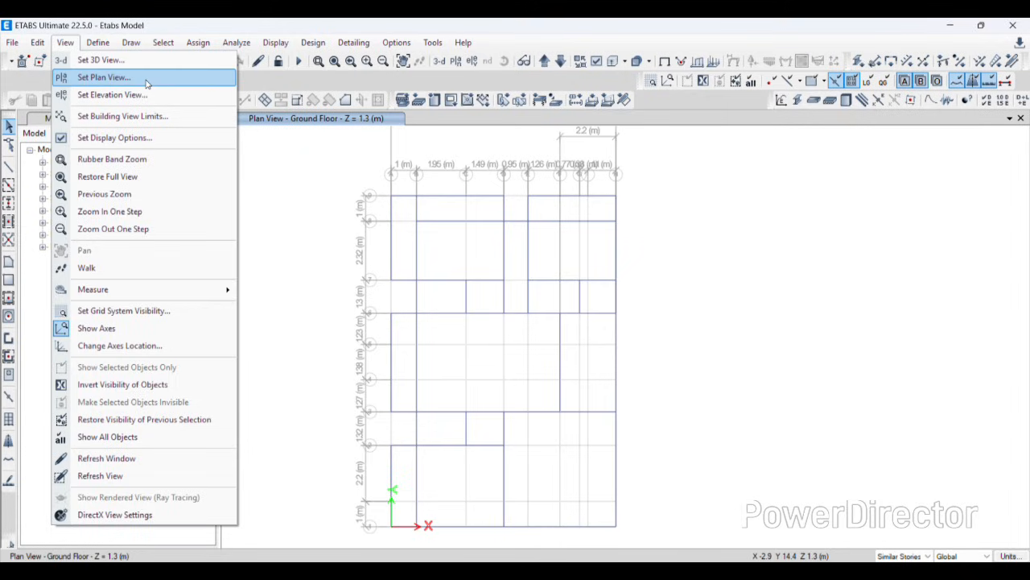
left_click(103, 77)
left_click(120, 357)
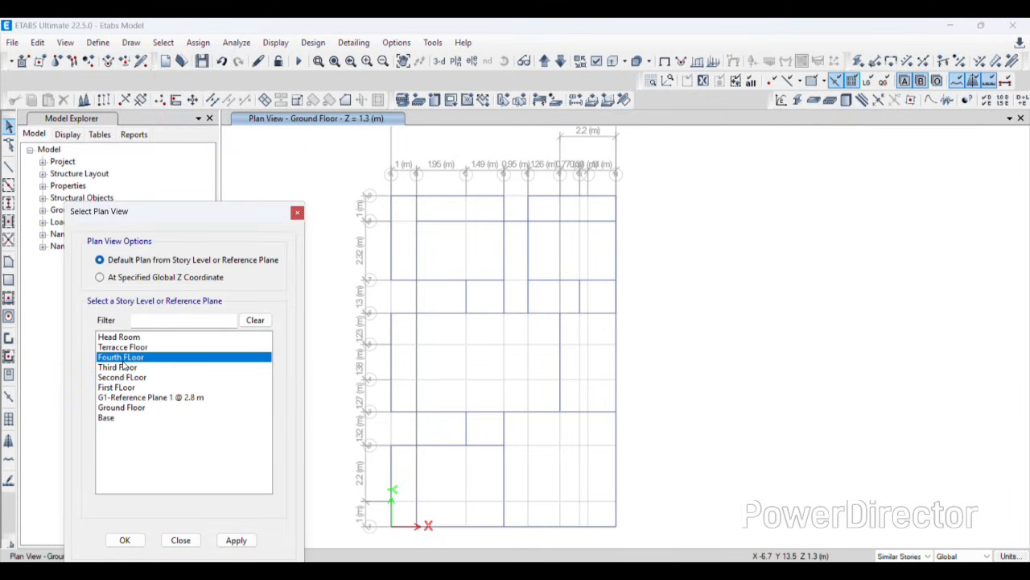
left_click(236, 540)
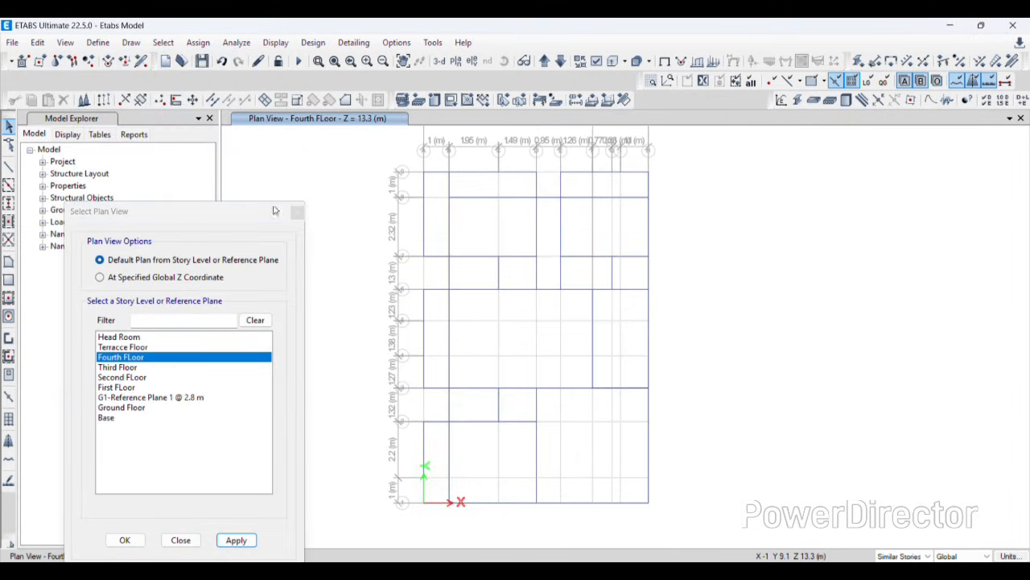
left_click(297, 211)
Inspect the loads assigned to beam B22 on the Fourth Floor and close its beam information
left_click(483, 258)
right_click(483, 259)
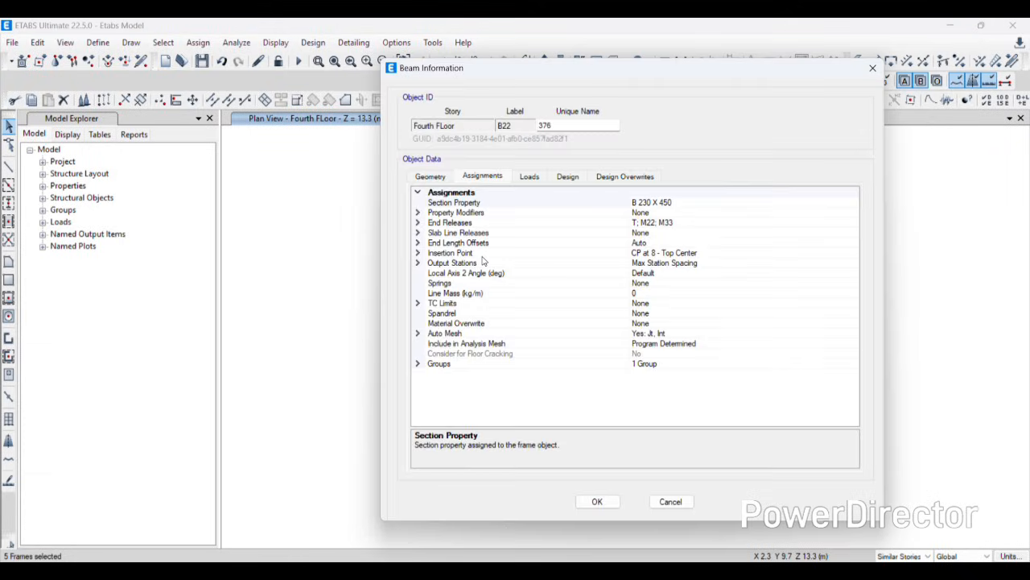
left_click(529, 178)
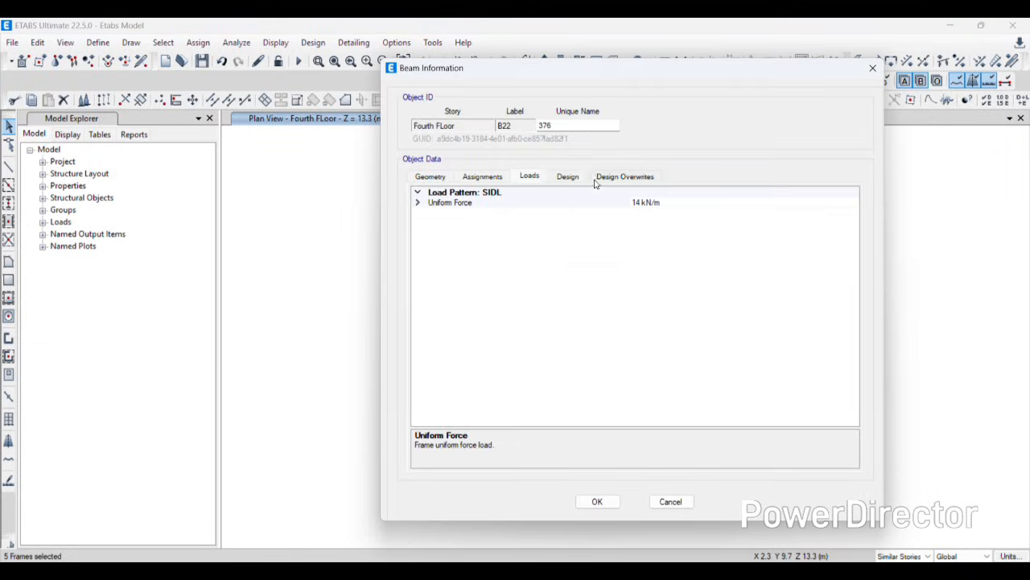
left_click(568, 177)
left_click(531, 181)
left_click(873, 67)
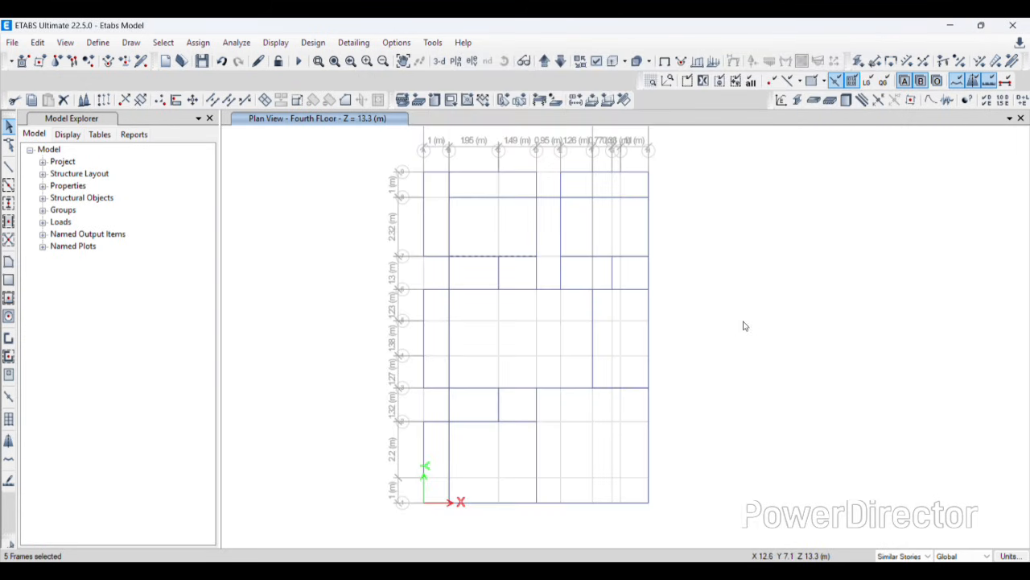
middle_click_drag(706, 276, 672, 277)
Switch the plan view to the Terracce Floor and inspect the loads assigned to beam B22 there
left_click(65, 41)
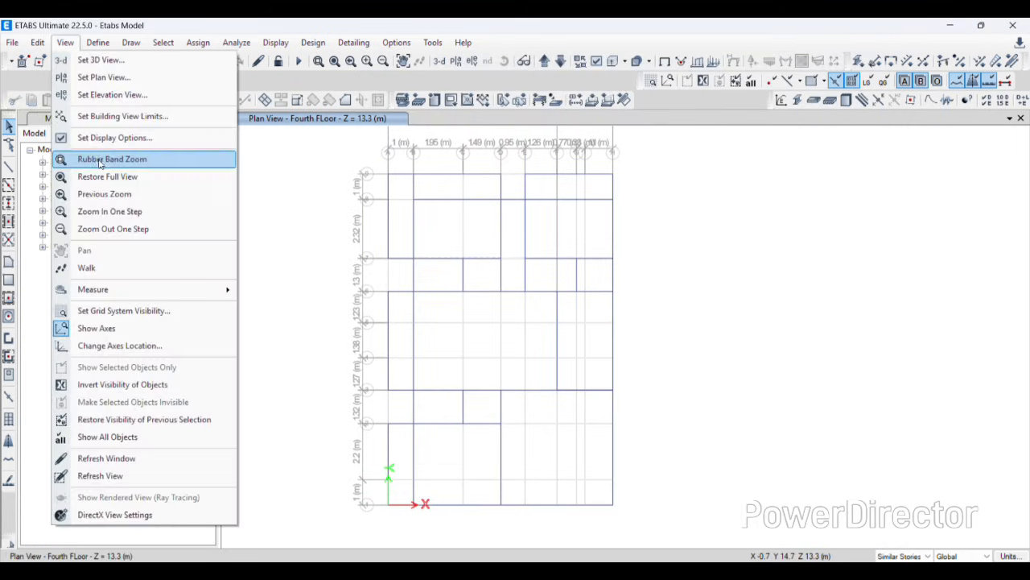
left_click(454, 37)
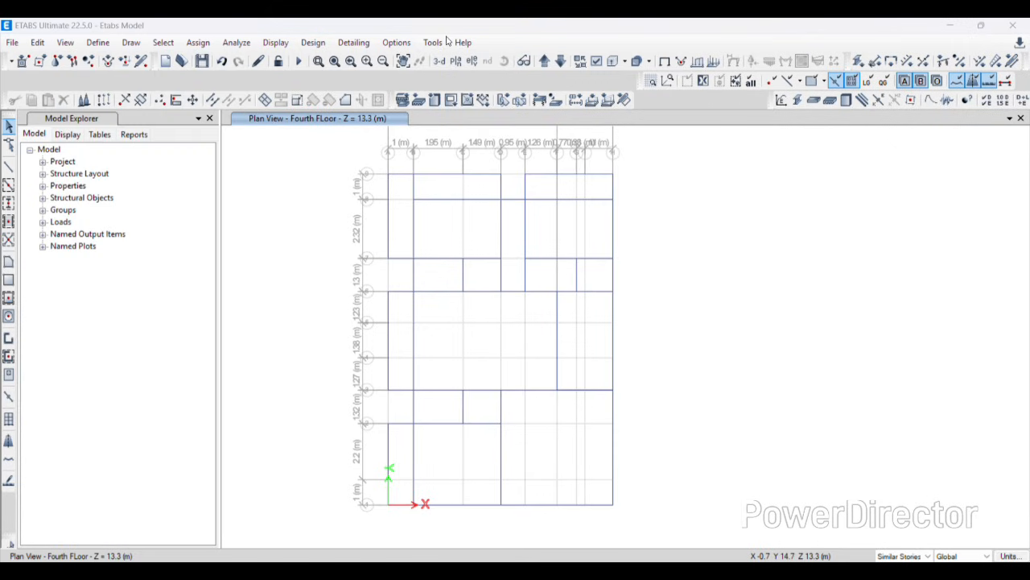
left_click(67, 43)
left_click(66, 43)
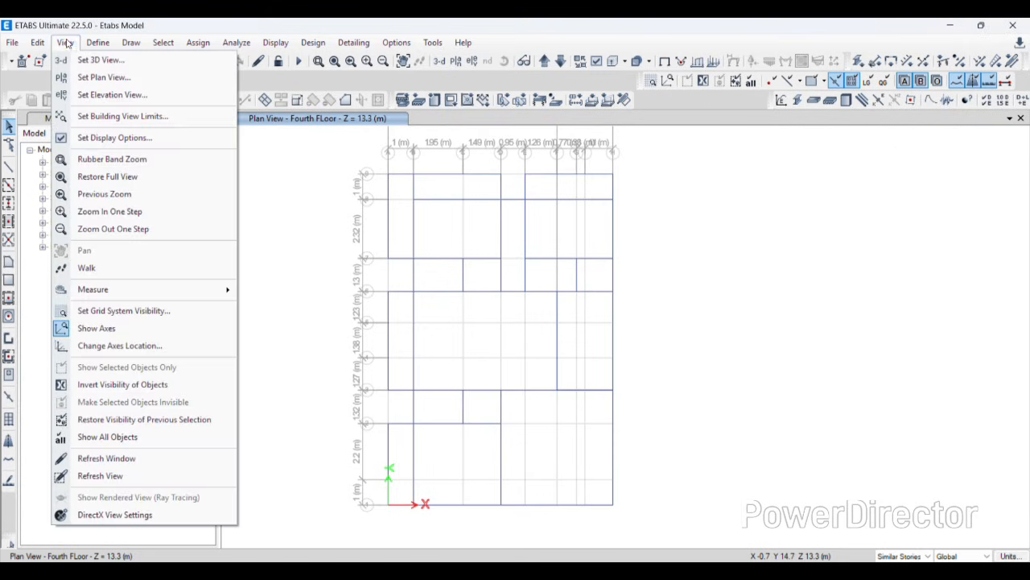
left_click(109, 81)
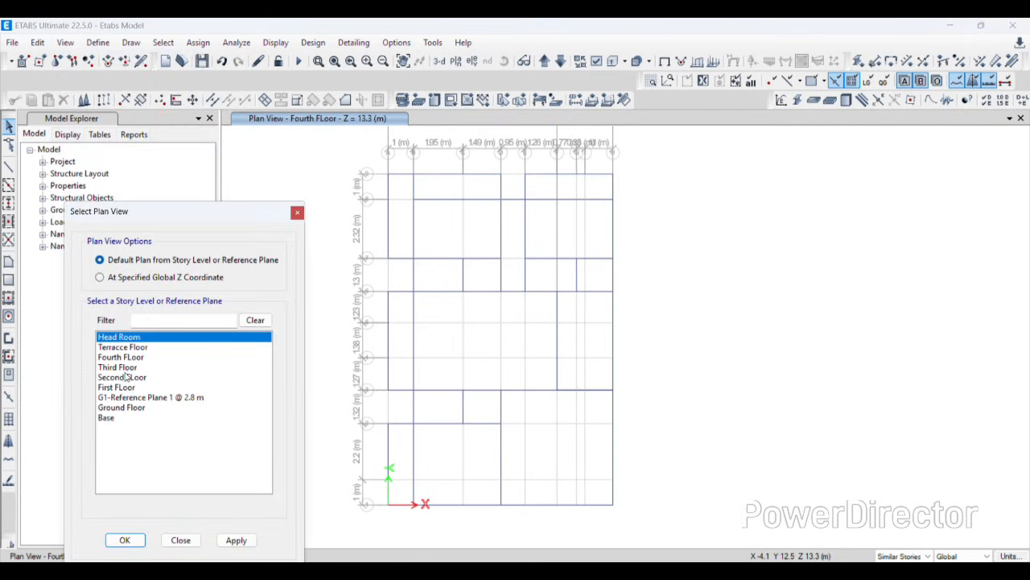
left_click(124, 347)
left_click(236, 539)
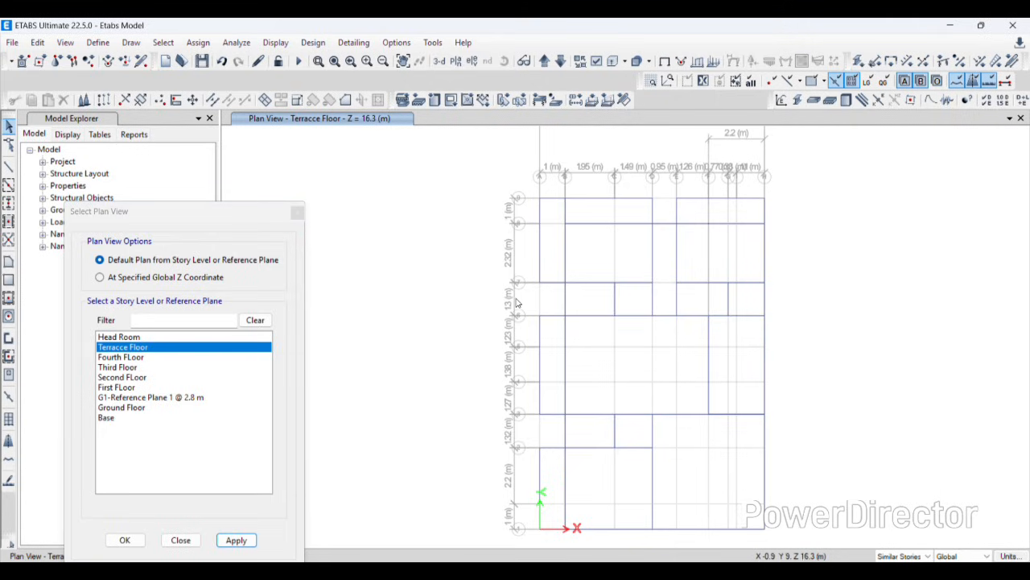
left_click(297, 211)
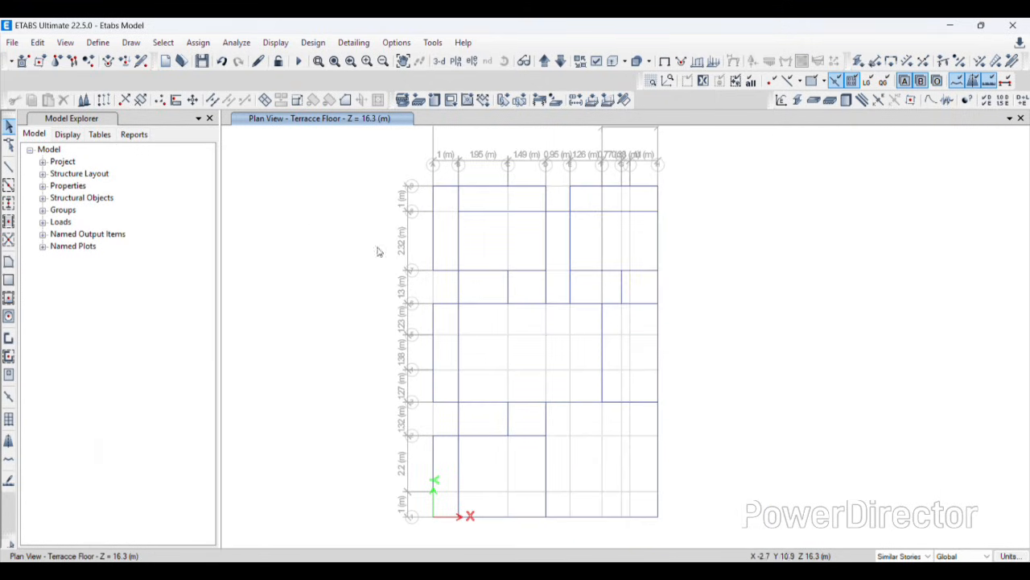
right_click(484, 275)
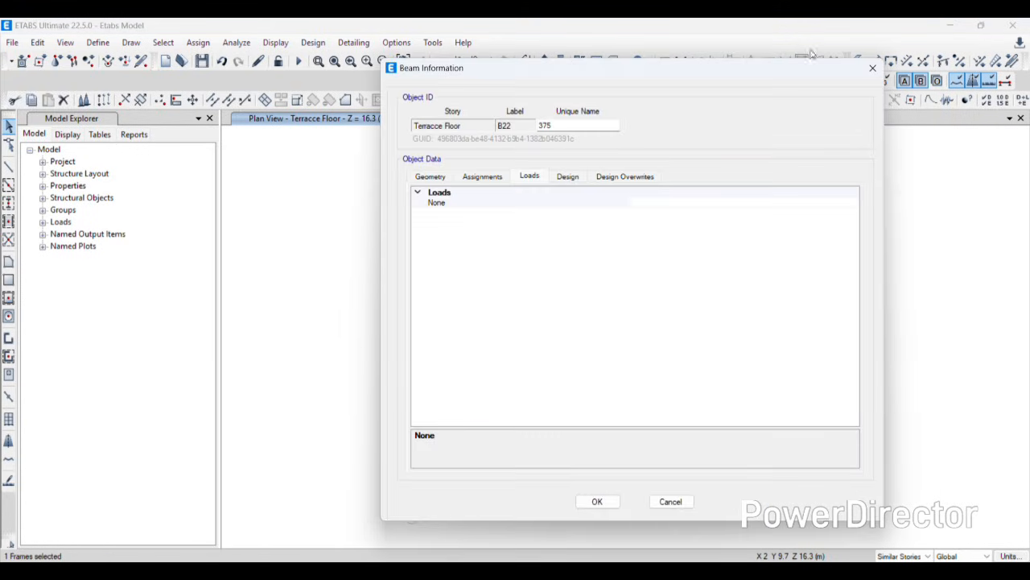
left_click(873, 68)
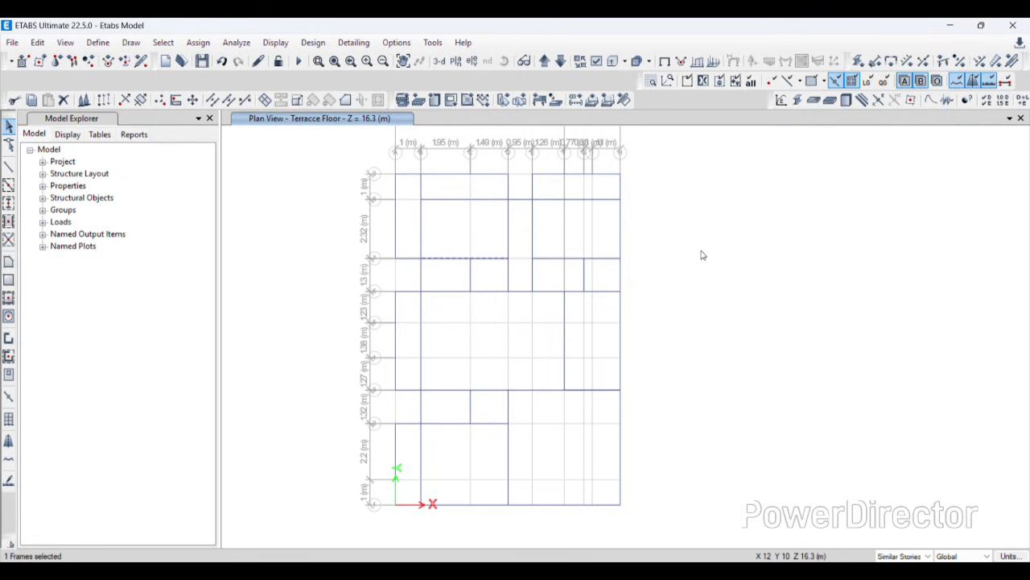
Select the whole Terracce Floor plan with All Stories active and assign a 14 kN/m uniform SIDL load to the beams
left_click(492, 273)
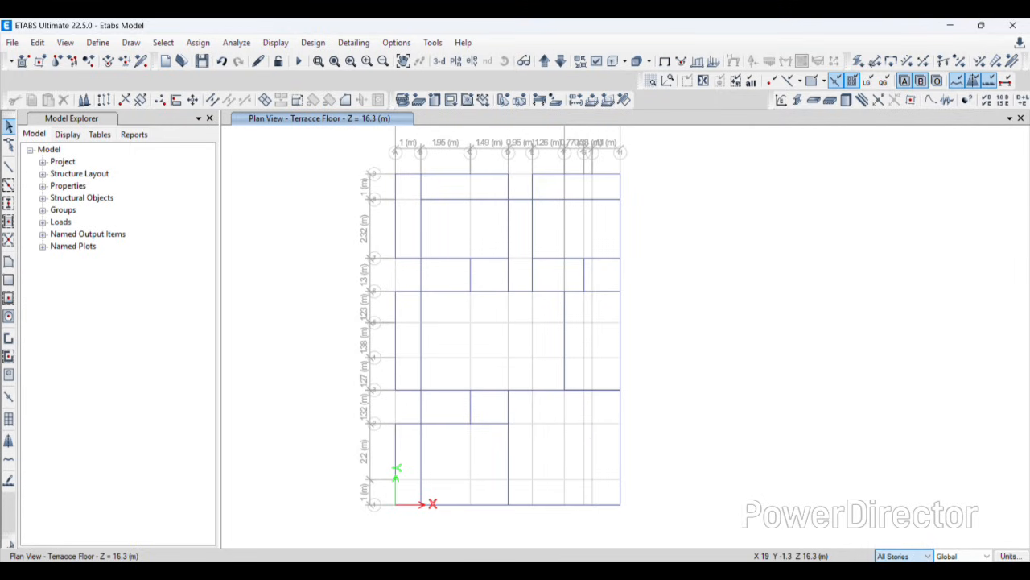
mouse_move(342, 141)
left_mouse_down()
mouse_move(743, 448)
mouse_move(759, 520)
left_mouse_up()
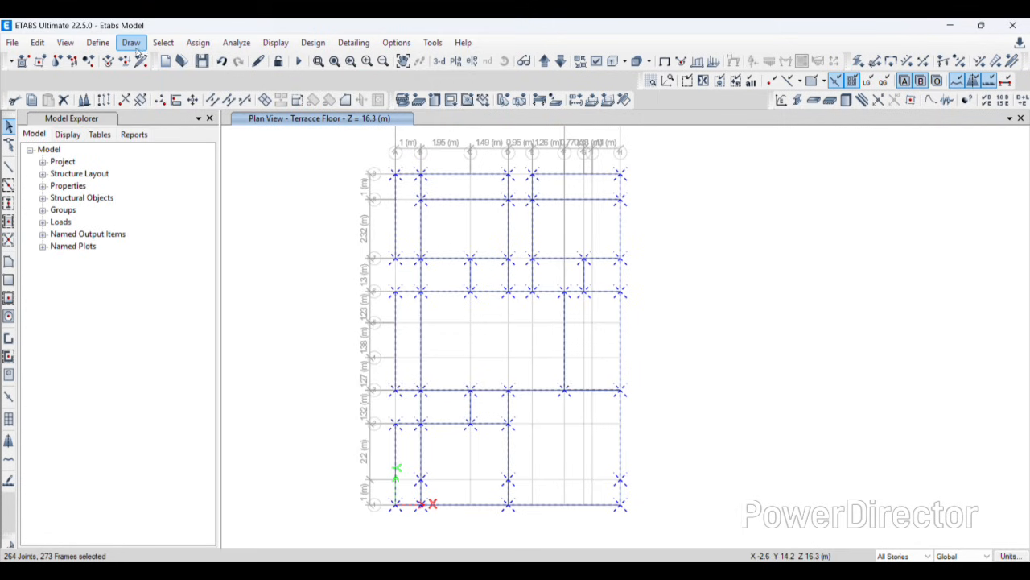
left_click(198, 42)
mouse_move(218, 77)
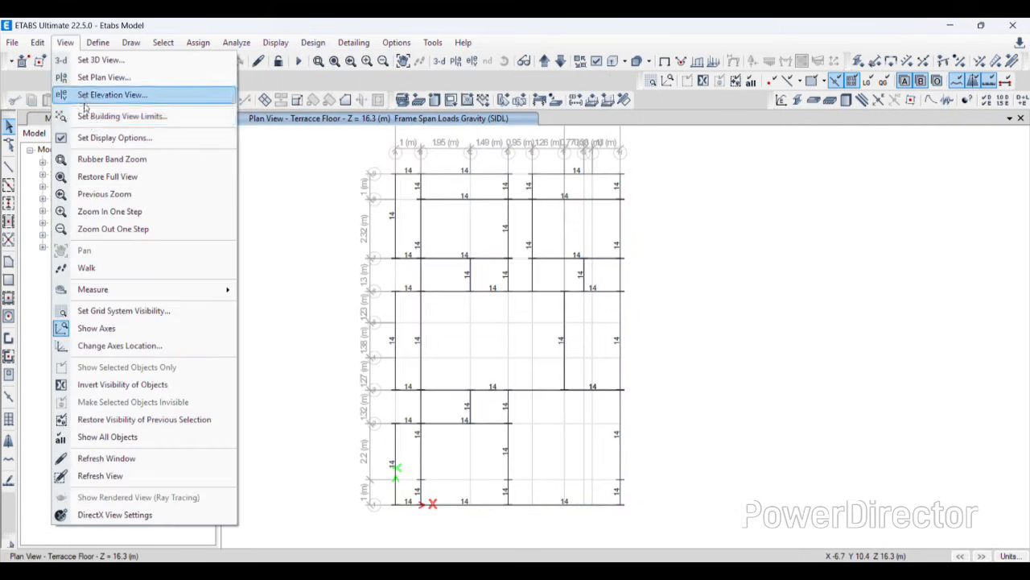
Check the displayed SIDL beam loads on the First, Second and Third Floor plans in turn
left_click(101, 77)
left_click(131, 389)
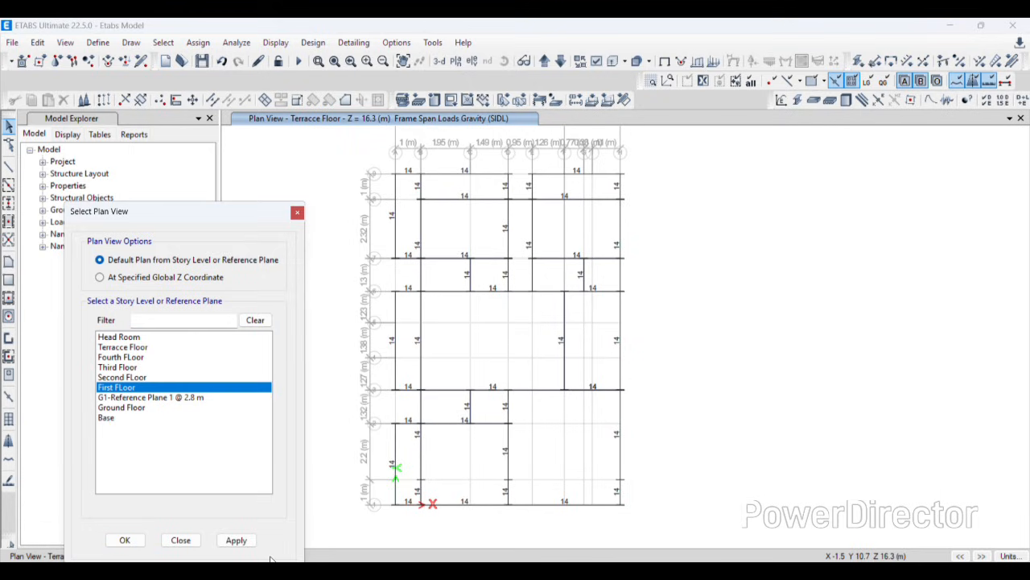
left_click(233, 540)
left_click(142, 378)
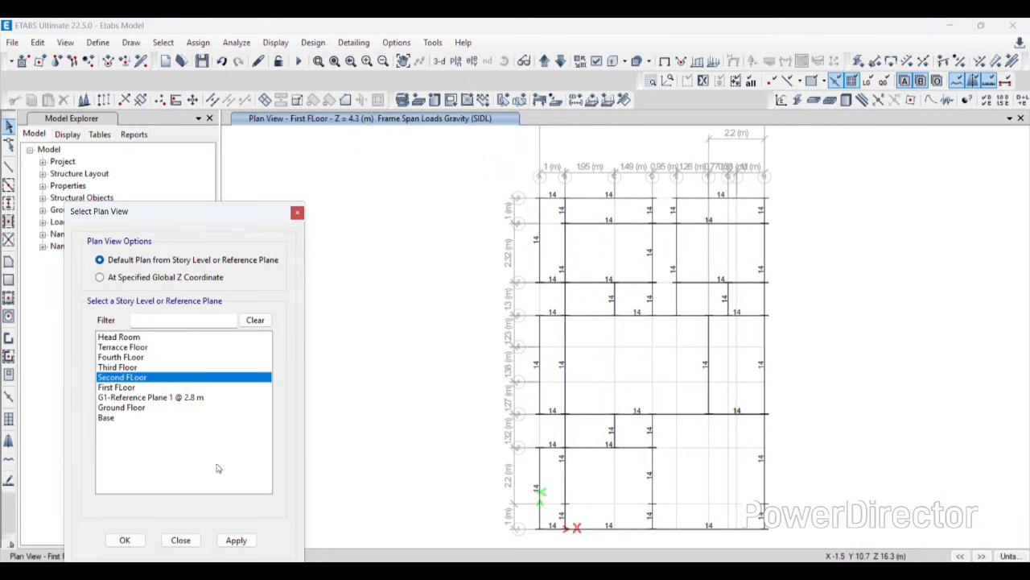
left_click(234, 539)
left_click(128, 367)
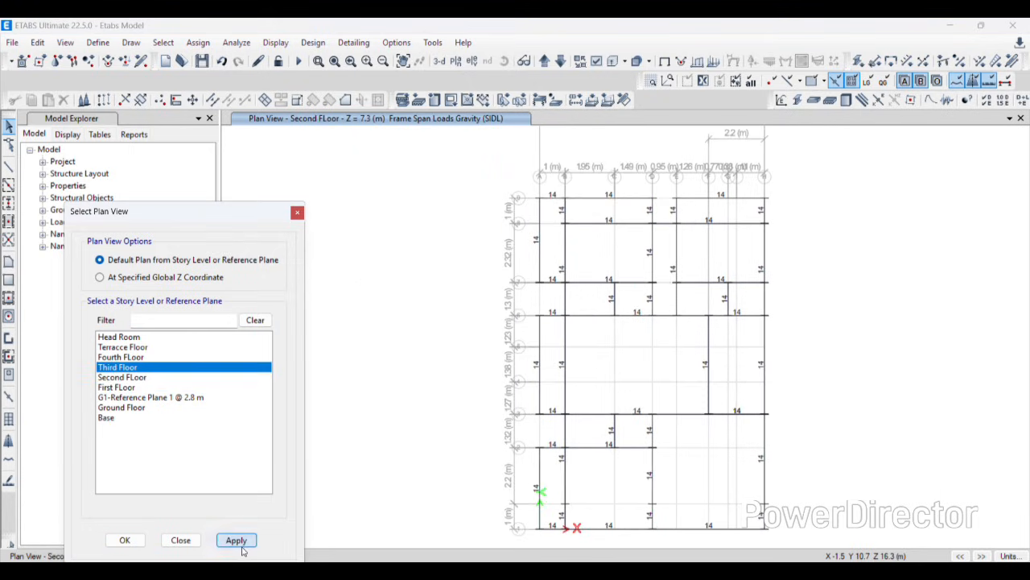
left_click(235, 540)
Check the SIDL beam loads on the Fourth Floor, Terracce Floor and Head Room plans, and return to the undeformed model display
left_click(120, 357)
left_click(241, 542)
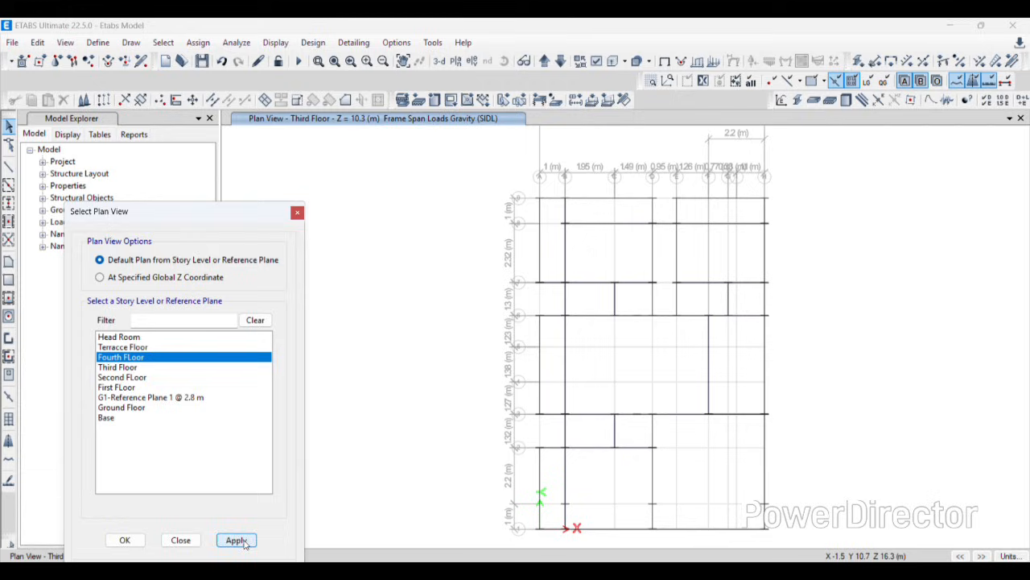
left_click(122, 347)
left_click(235, 540)
left_click(113, 337)
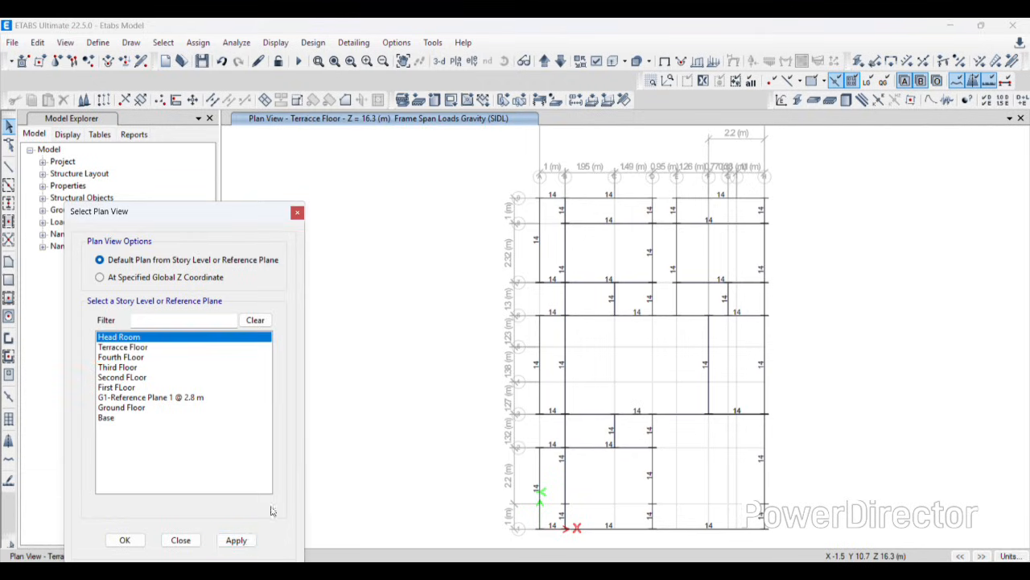
left_click(233, 540)
left_click(297, 211)
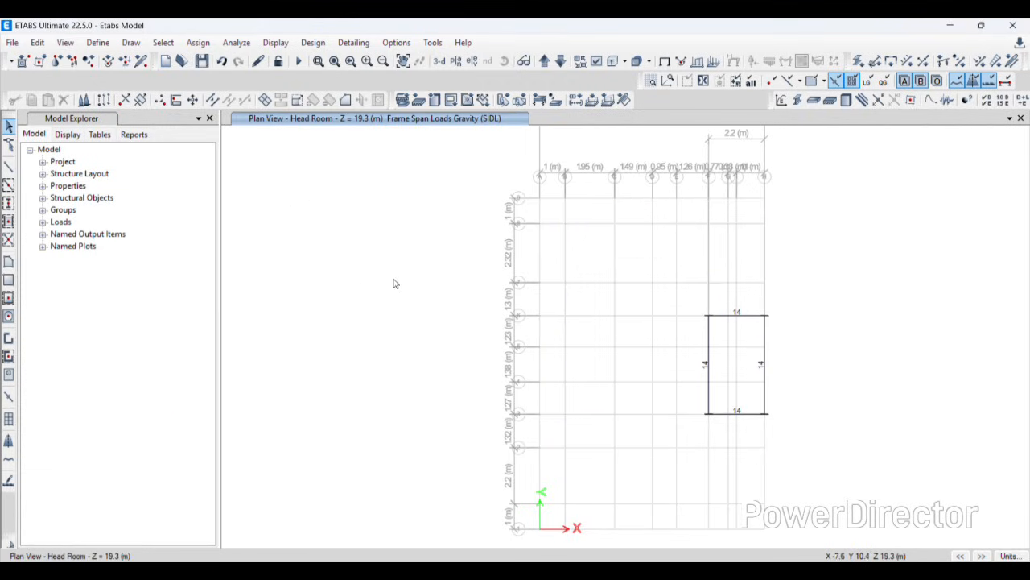
left_click(665, 62)
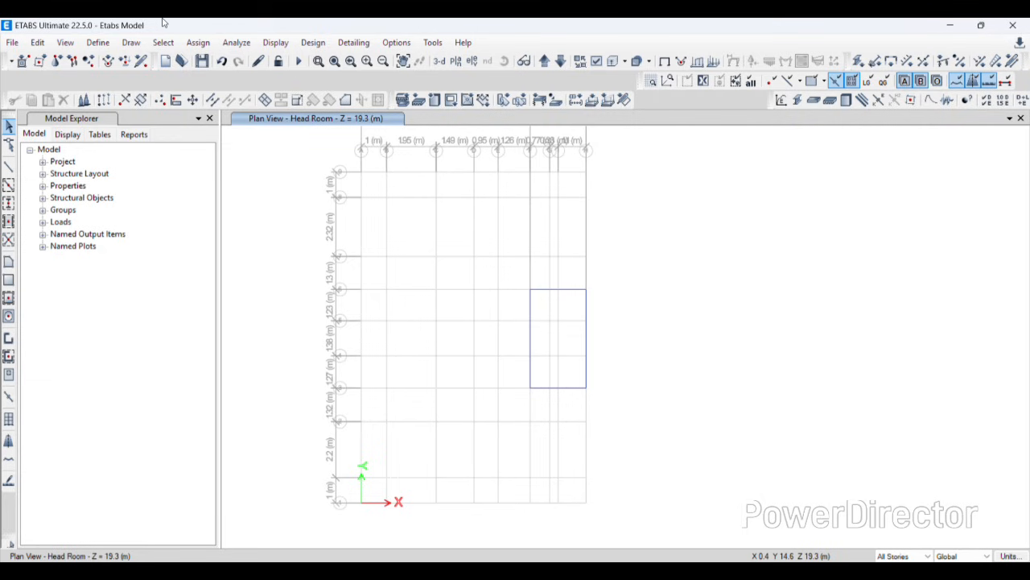
Review the defined load patterns and load cases, closing each list without changes
left_click(98, 42)
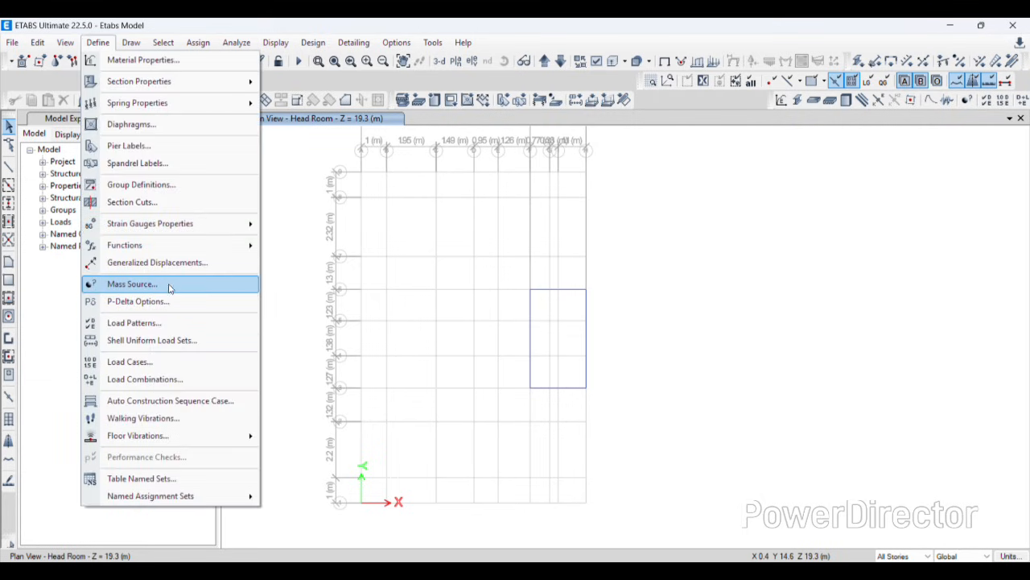
left_click(166, 323)
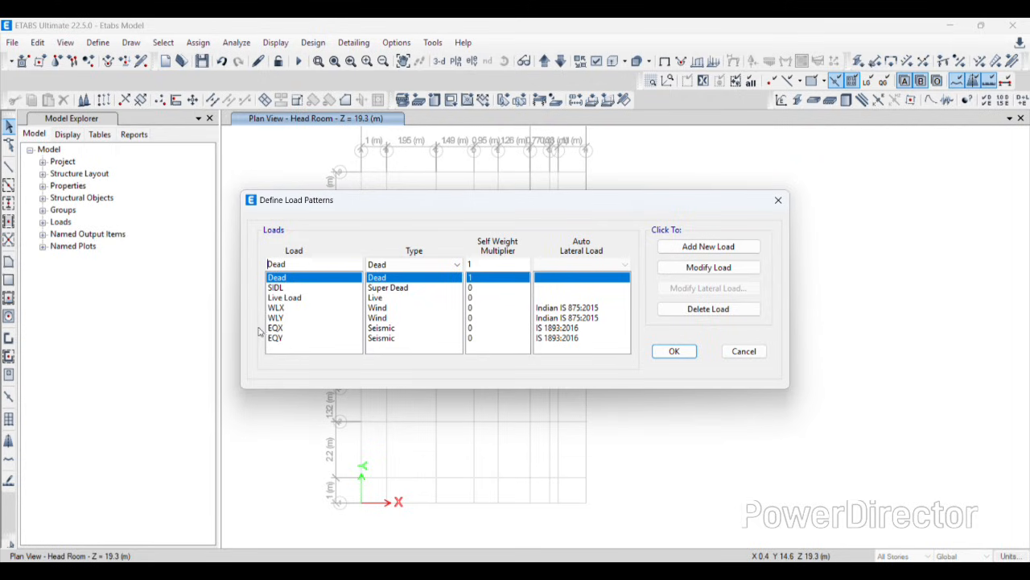
left_click(672, 351)
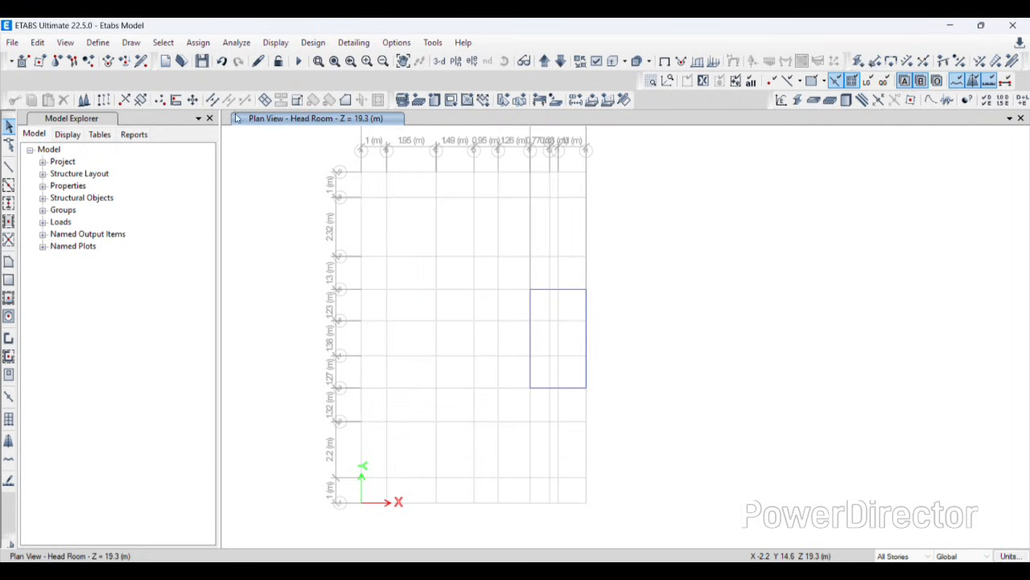
left_click(97, 42)
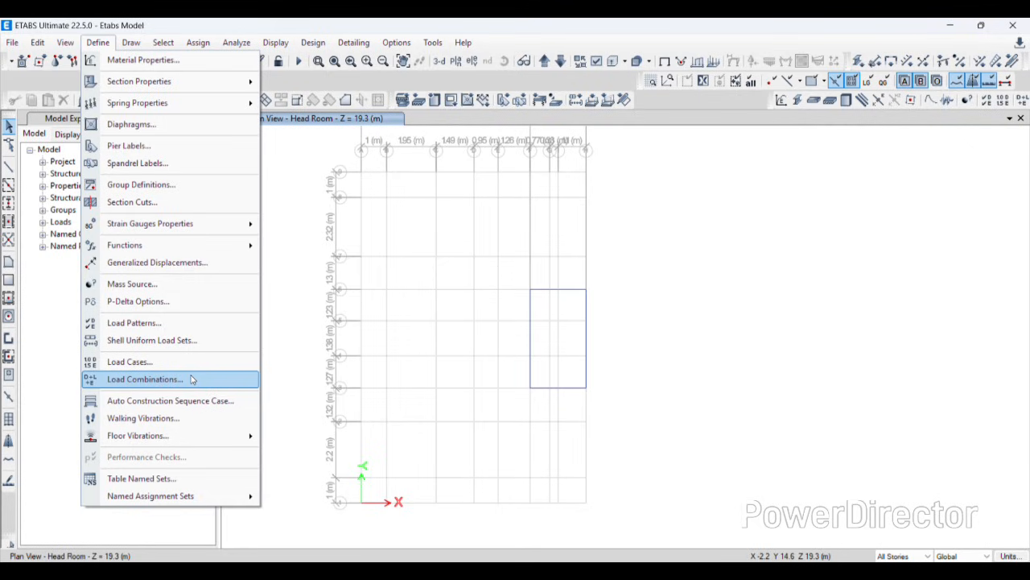
left_click(148, 364)
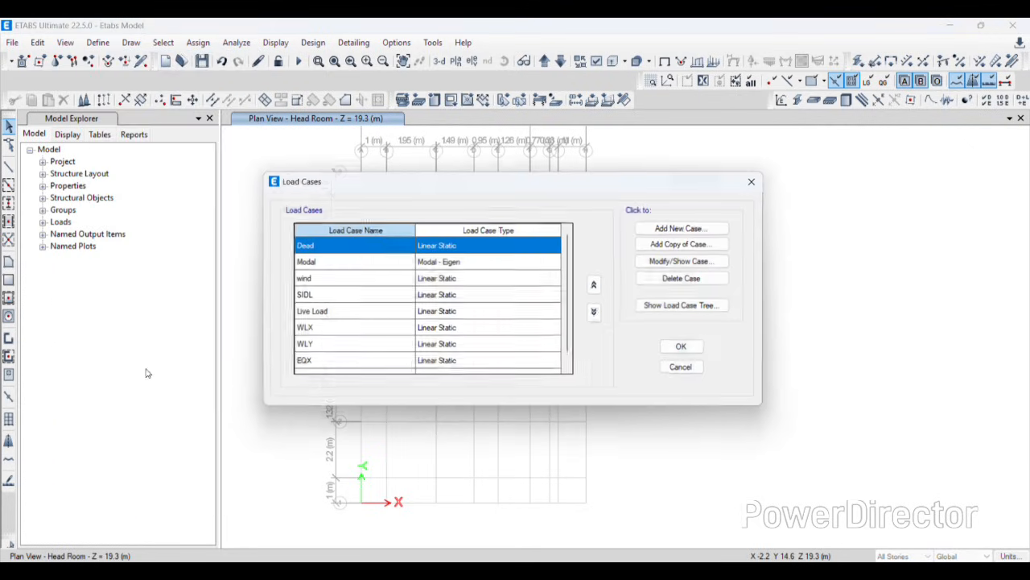
left_click(687, 348)
Open the load combinations and view the default design combination types, accepting with none selected
left_click(97, 42)
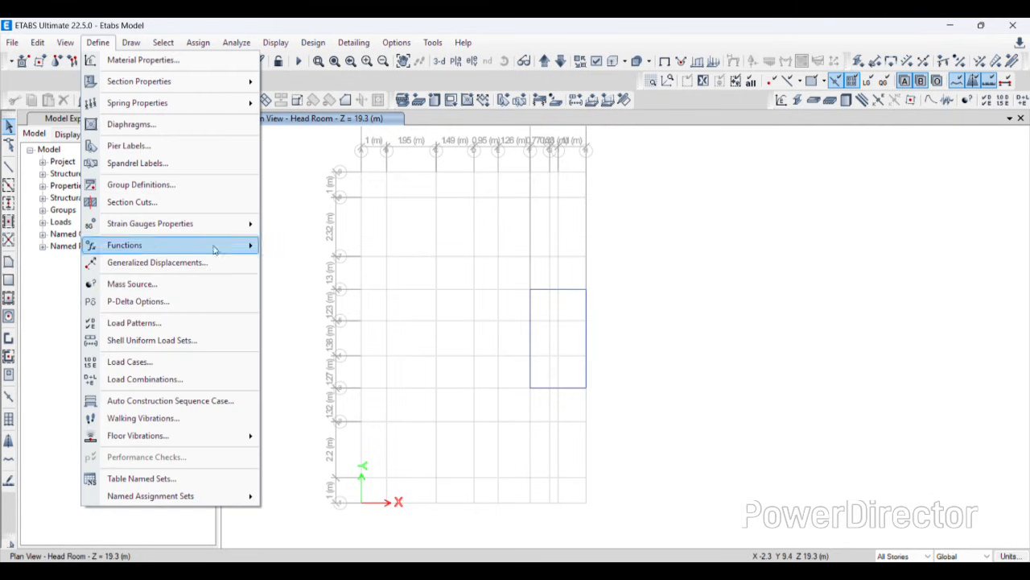
left_click(172, 376)
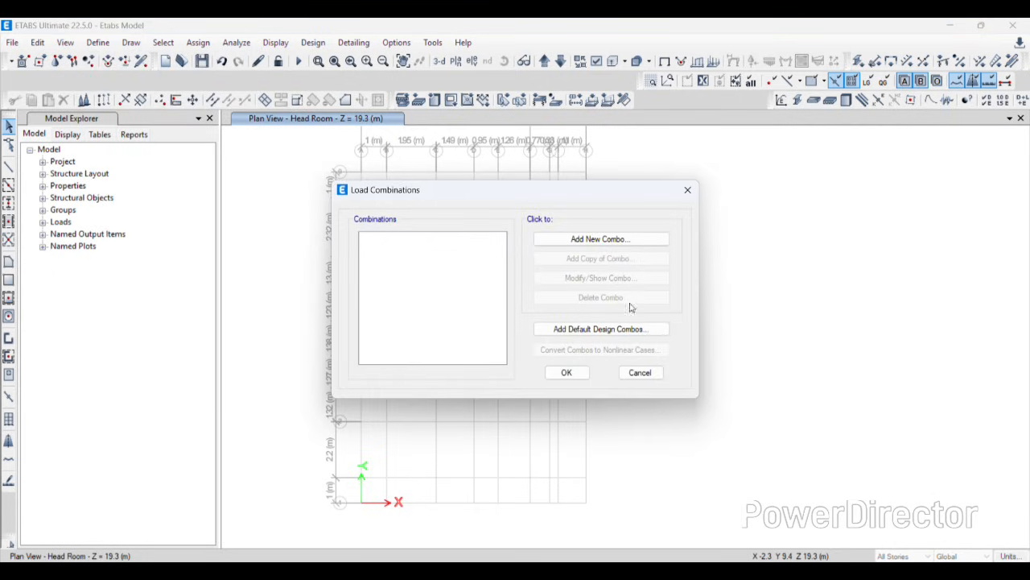
left_click(624, 329)
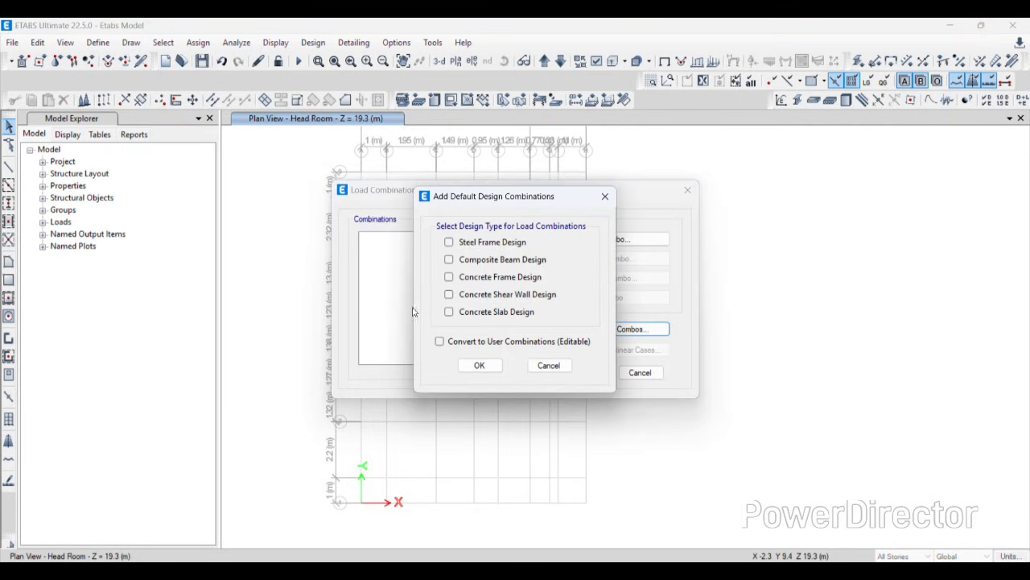
left_click(479, 364)
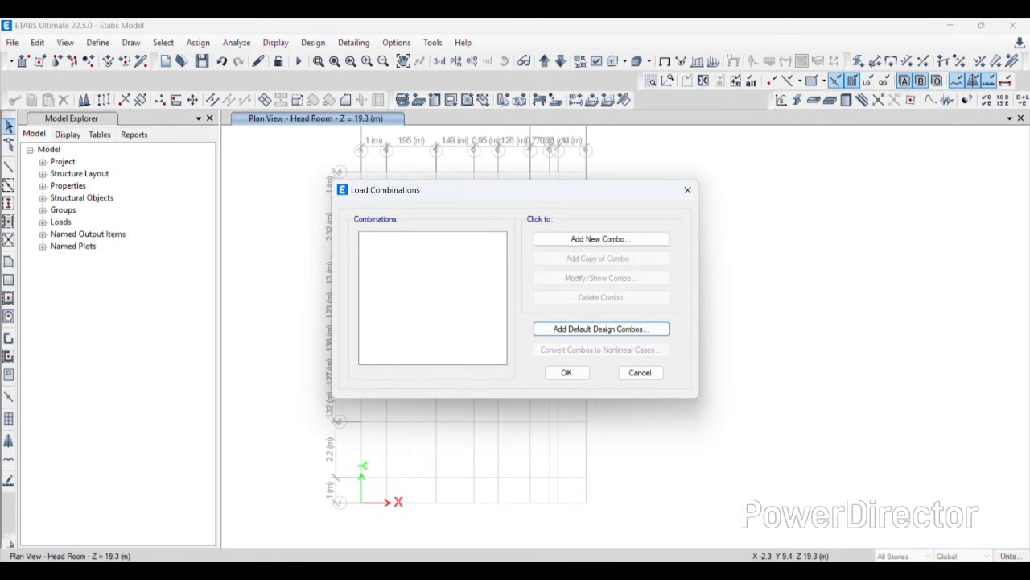
Switch to the PowerPoint presentation and open slide 18 with the IS-456-2000 and IS-875-2015 load combinations
left_click(719, 570)
scroll(103, 372, "down", 3)
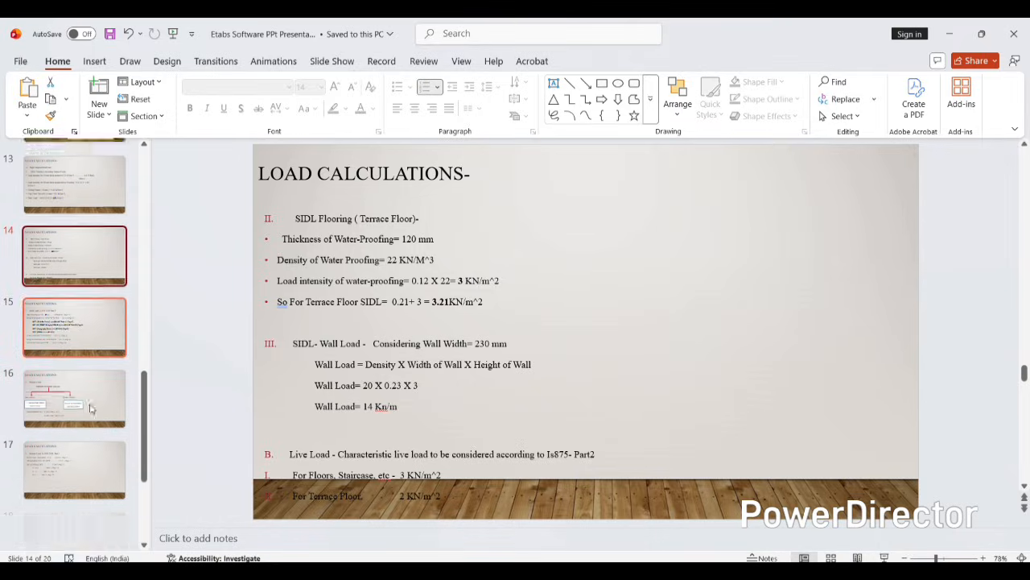
scroll(91, 409, "down", 2)
left_click(90, 403)
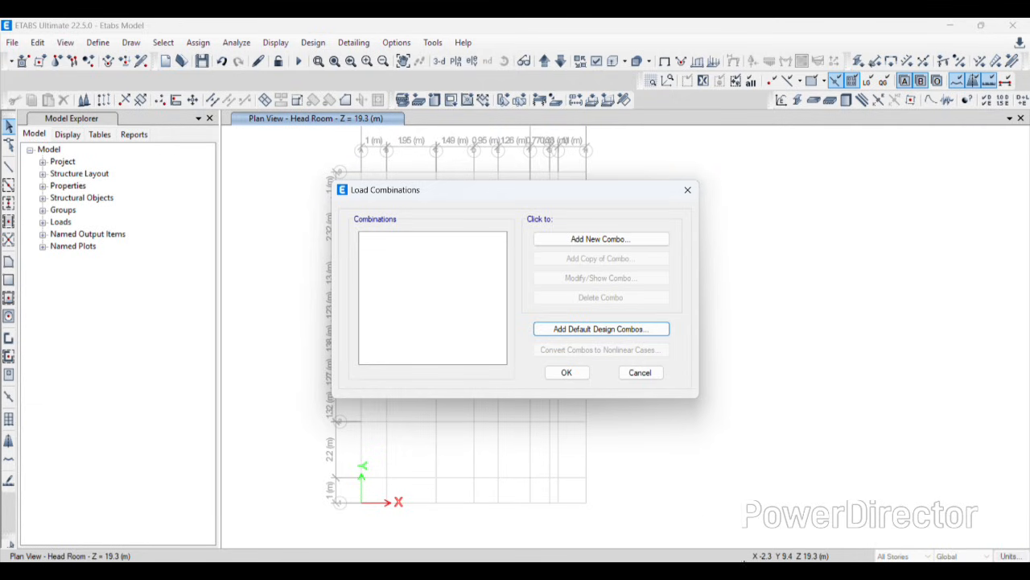
Back in ETABS, create a new load combination named 1.5(D.L.+L.L), following the load combination slide in PowerPoint
left_click(602, 239)
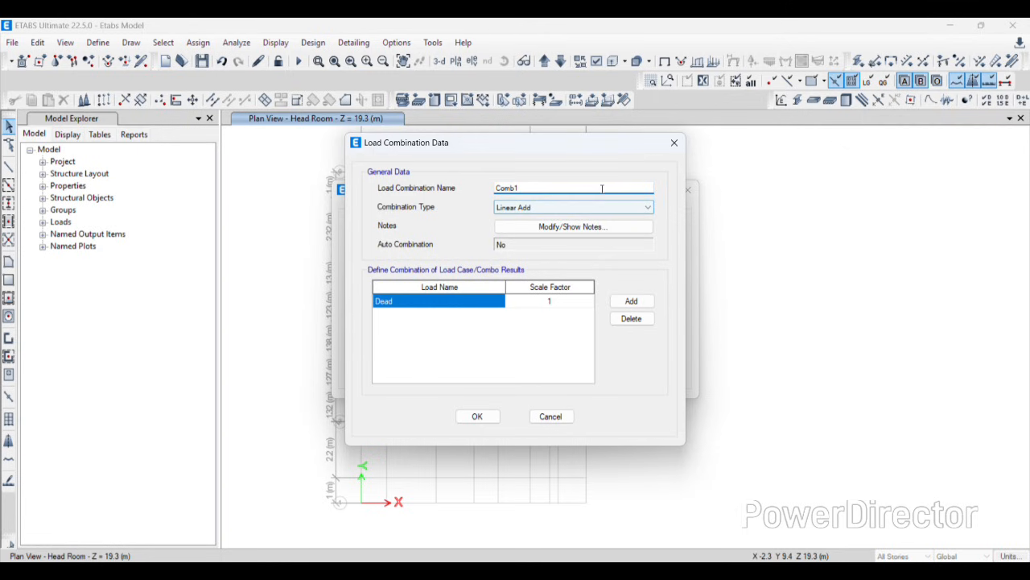
left_click(694, 571)
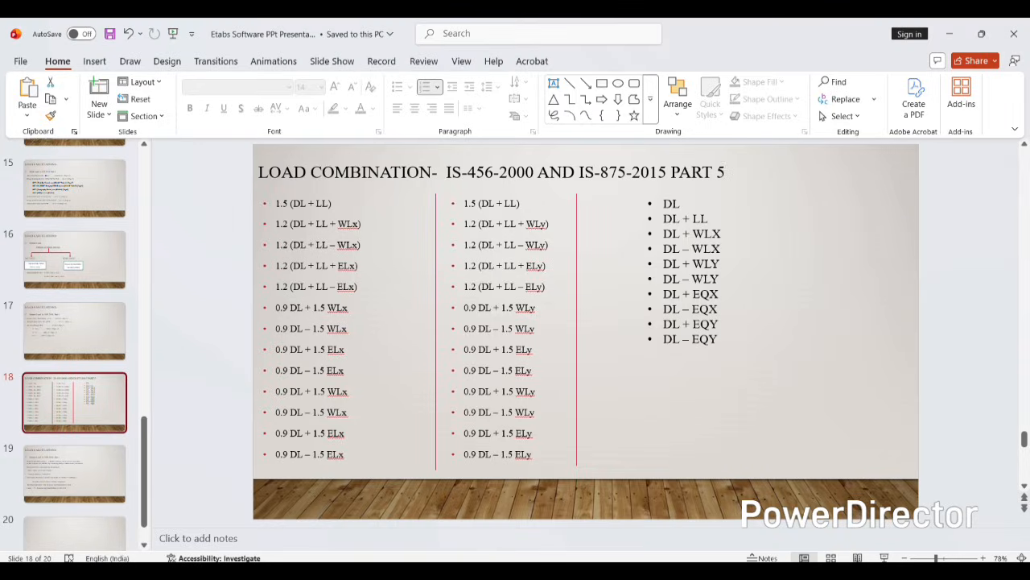
left_click(723, 571)
left_click_drag(521, 189, 515, 187)
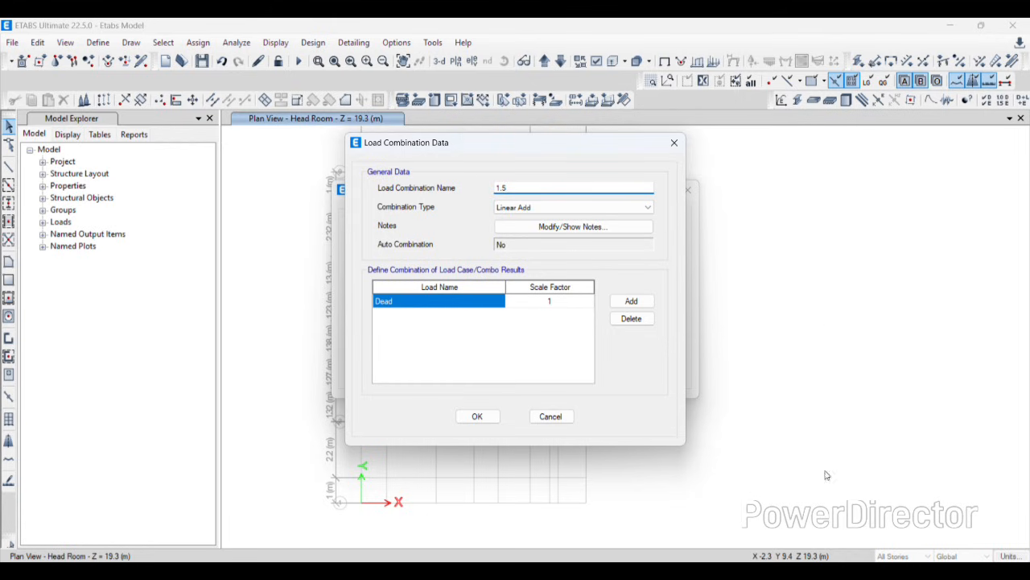
left_click(694, 571)
left_click(950, 33)
left_click(717, 560)
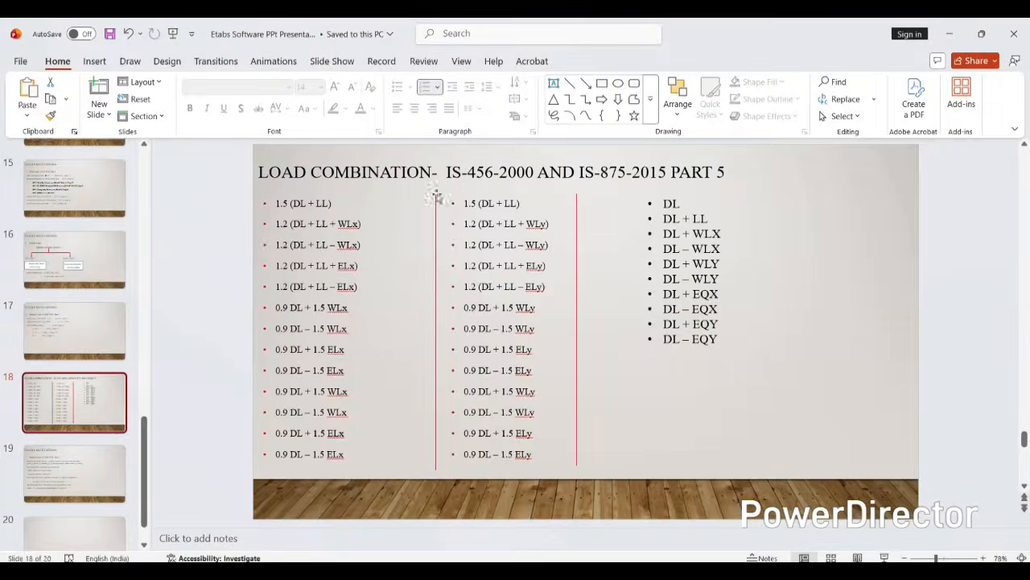
key("alt+Tab")
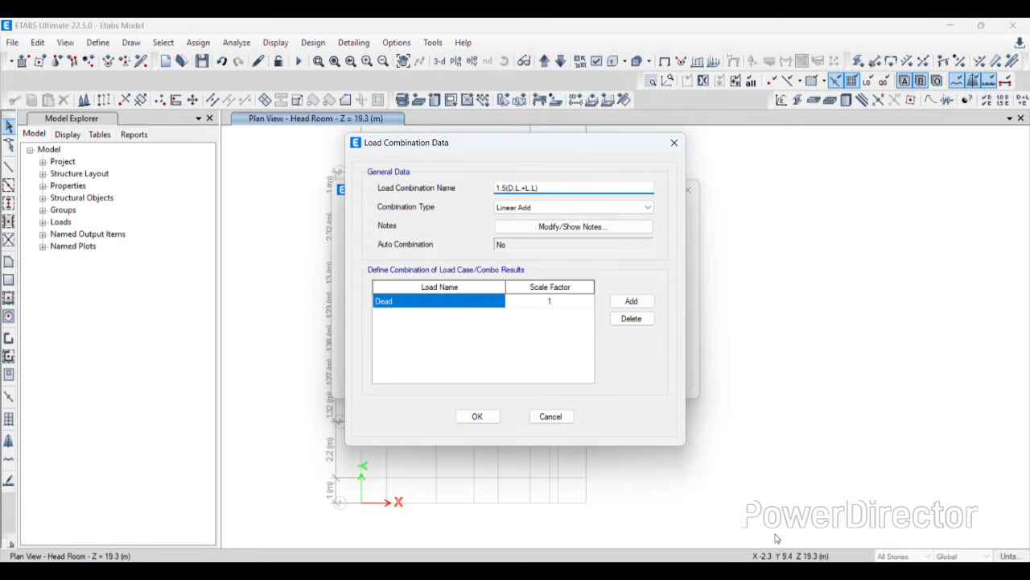
key("alt+Tab")
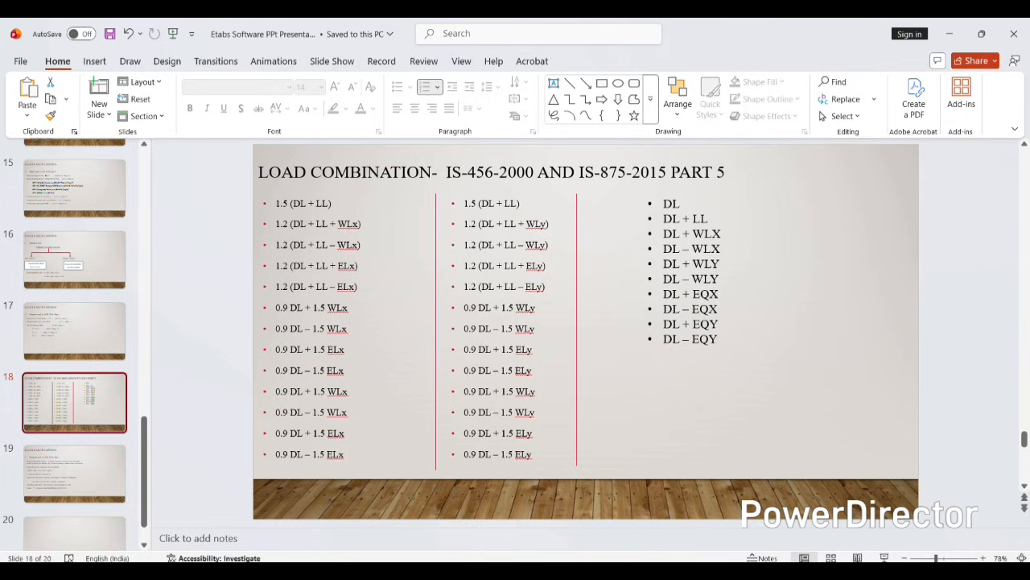
key("alt+Tab")
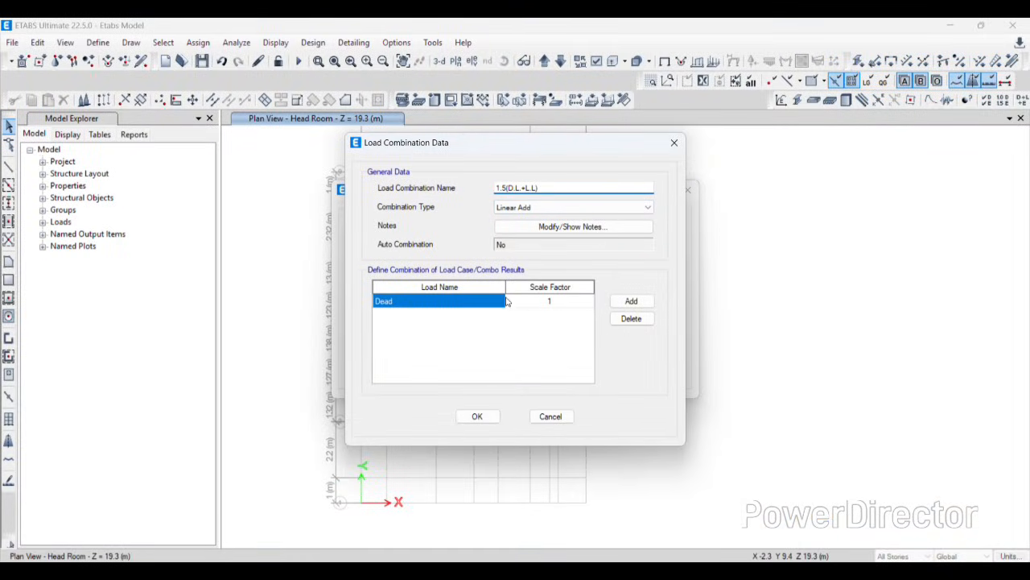
Set the Dead scale factor to 1.5 and add the SIDL case with a scale factor of 1.5
left_click(550, 301)
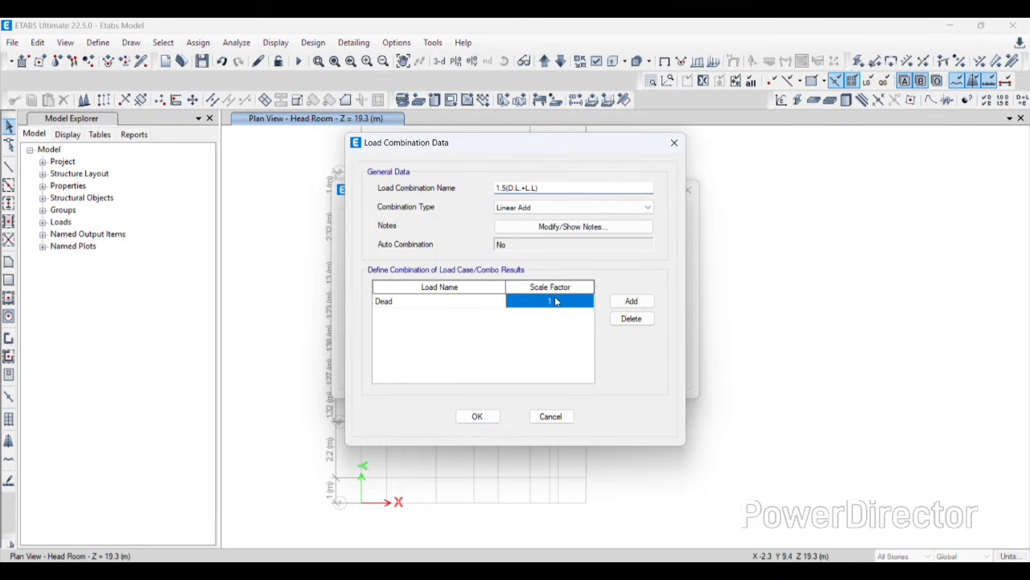
type("1.5")
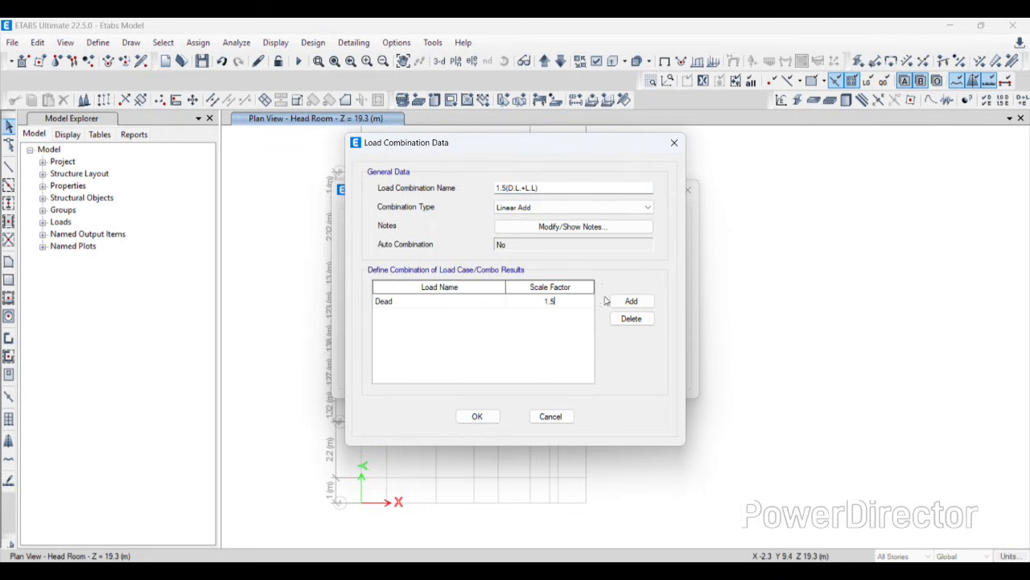
left_click(616, 301)
left_click(498, 315)
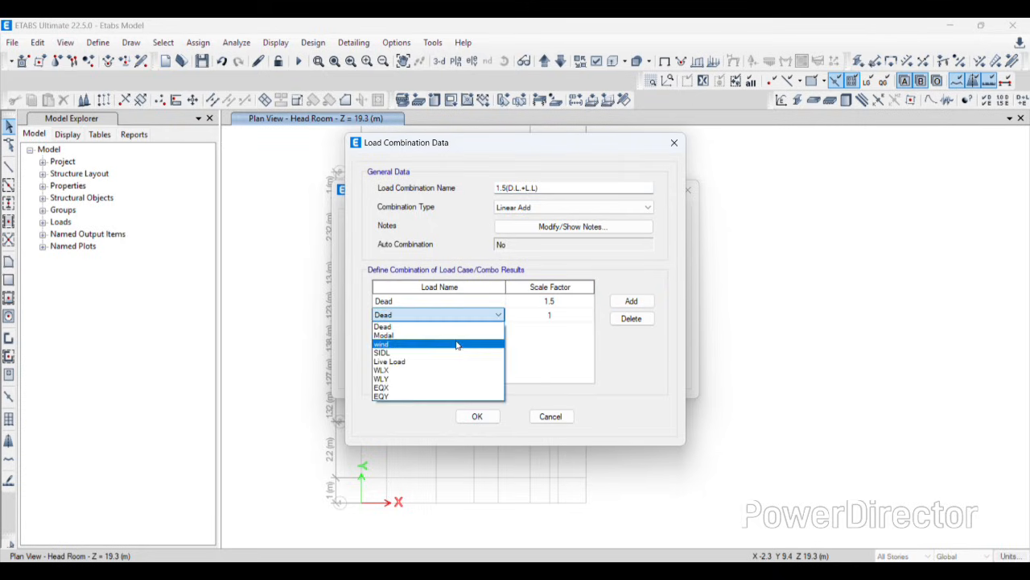
left_click(416, 355)
left_click(584, 314)
left_click(586, 314)
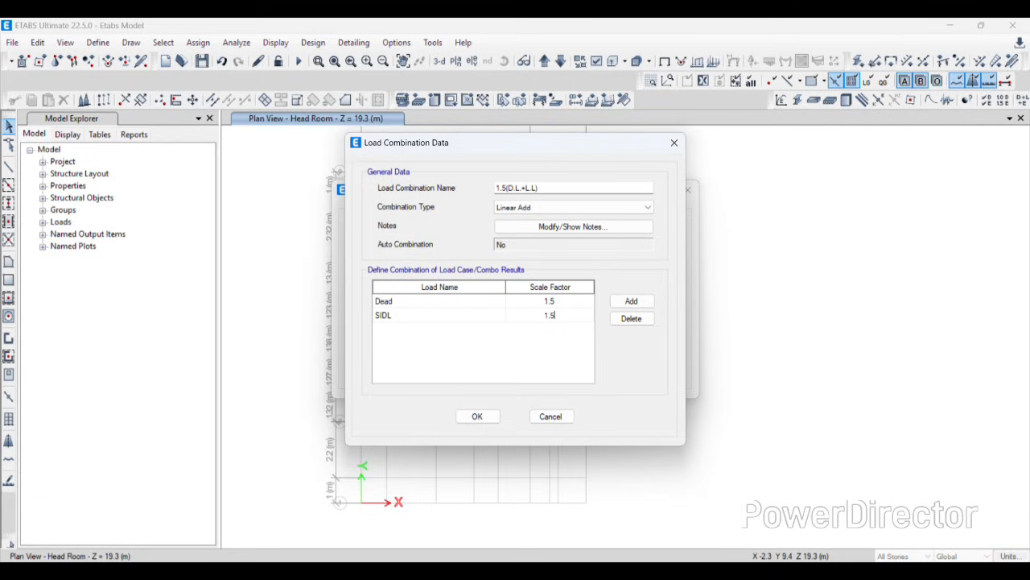
Add the Live Load case with a scale factor of 1.5 and accept the 1.5(D.L.+L.L) combination
left_click(632, 301)
left_click(498, 329)
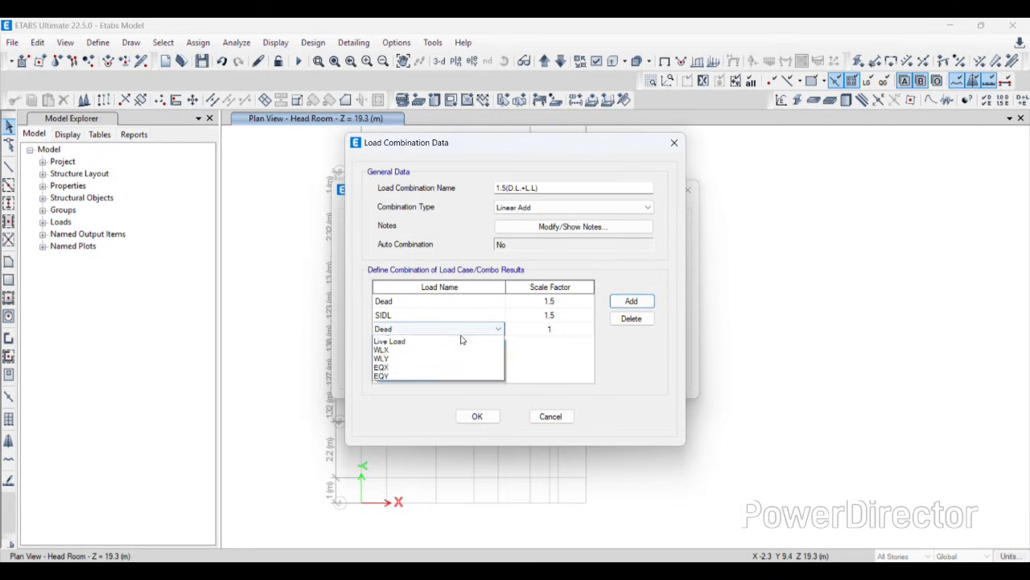
left_click(422, 375)
left_click(558, 330)
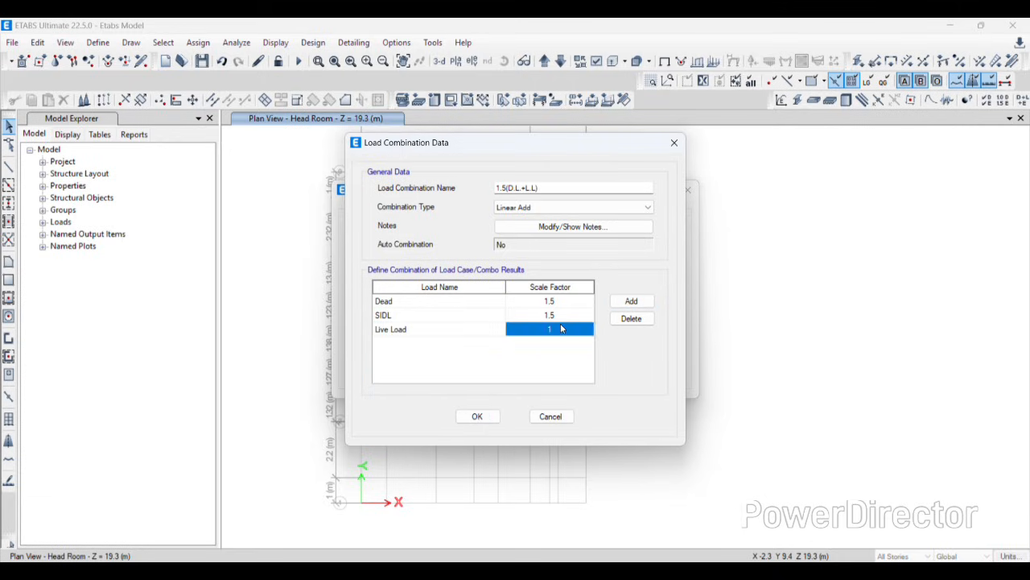
left_click(562, 328)
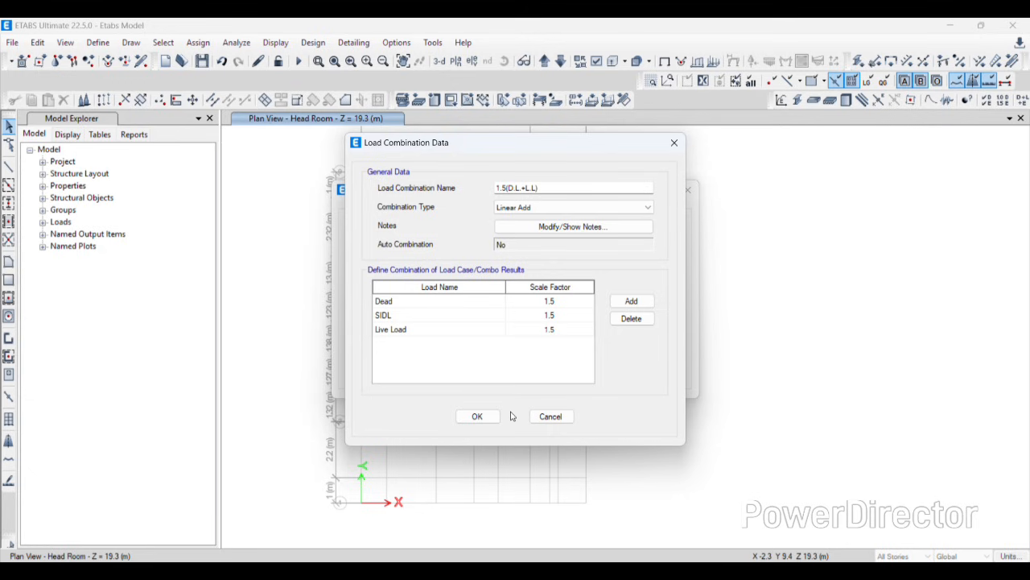
left_click(477, 416)
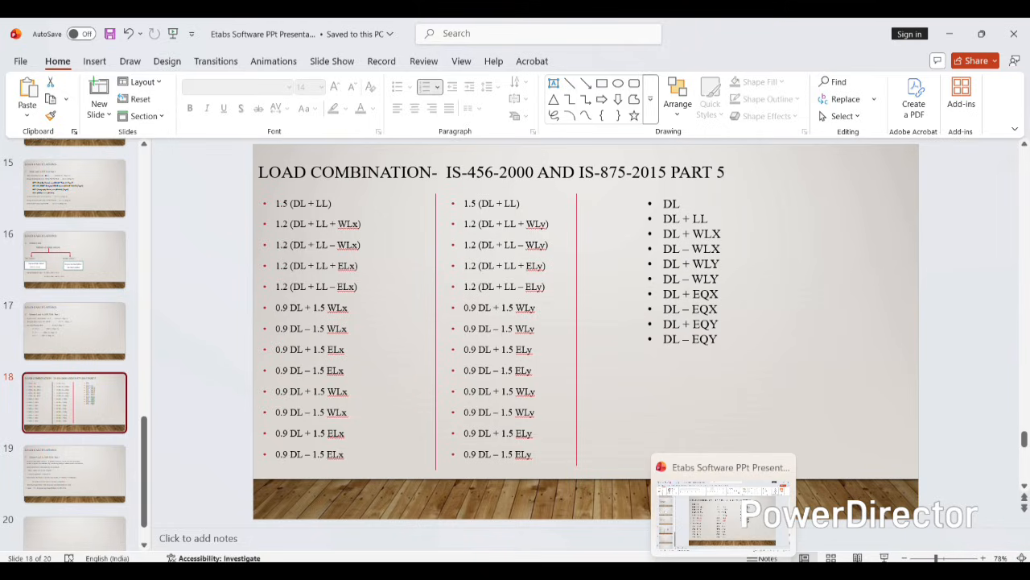
Compare the full list of defined load combinations in ETABS with the load combination slide in PowerPoint
left_click(723, 564)
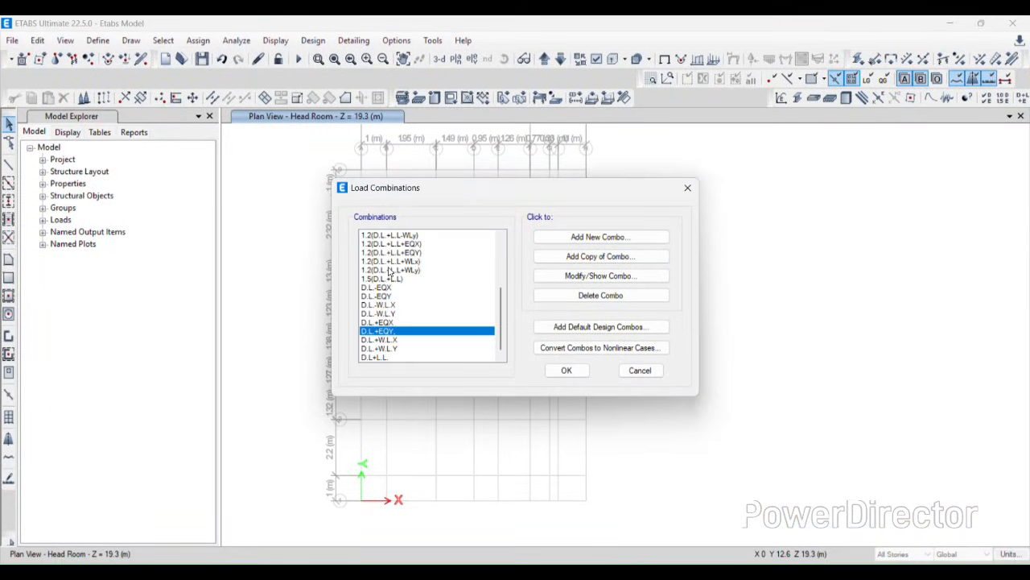
left_click(390, 271)
scroll(394, 281, "up", 3)
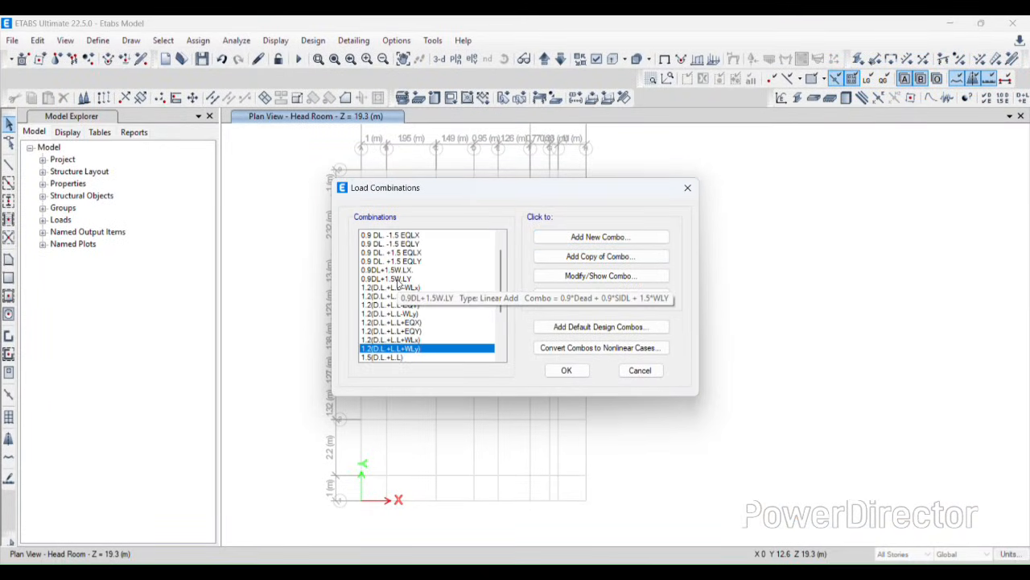
scroll(395, 282, "up", 1)
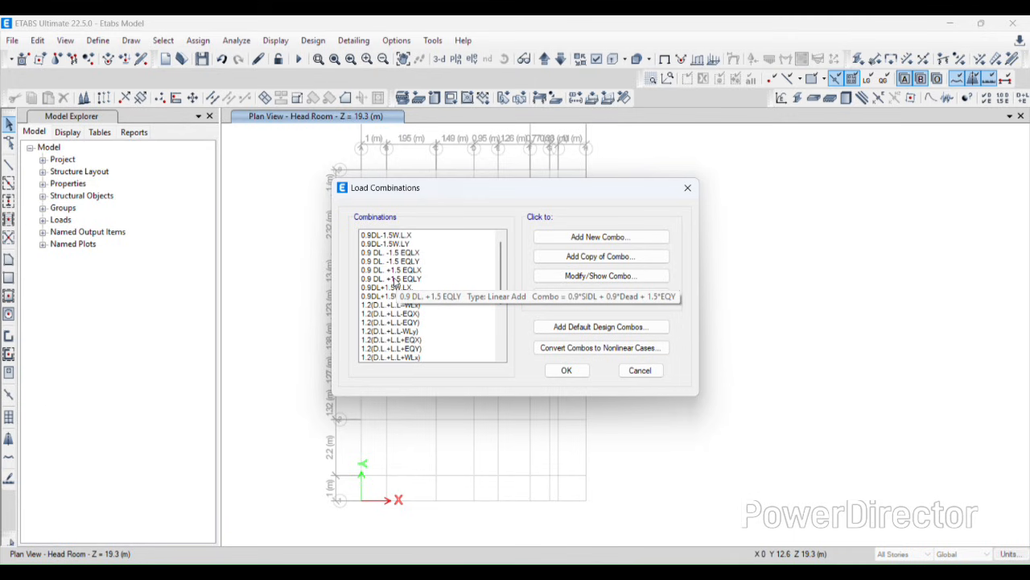
left_click(723, 563)
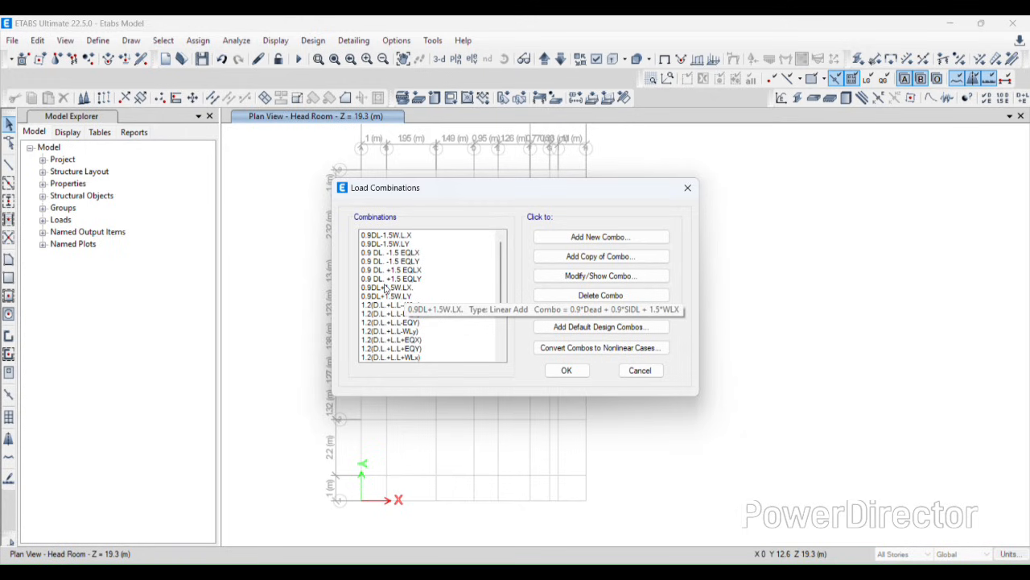
scroll(387, 288, "down", 1)
left_click(388, 338)
scroll(388, 268, "down", 2)
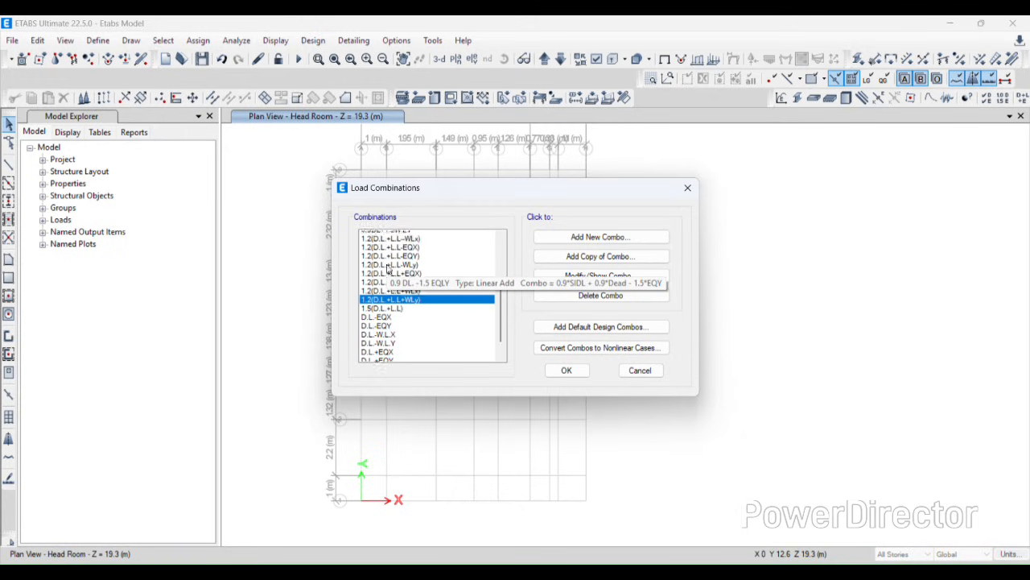
scroll(387, 269, "down", 1)
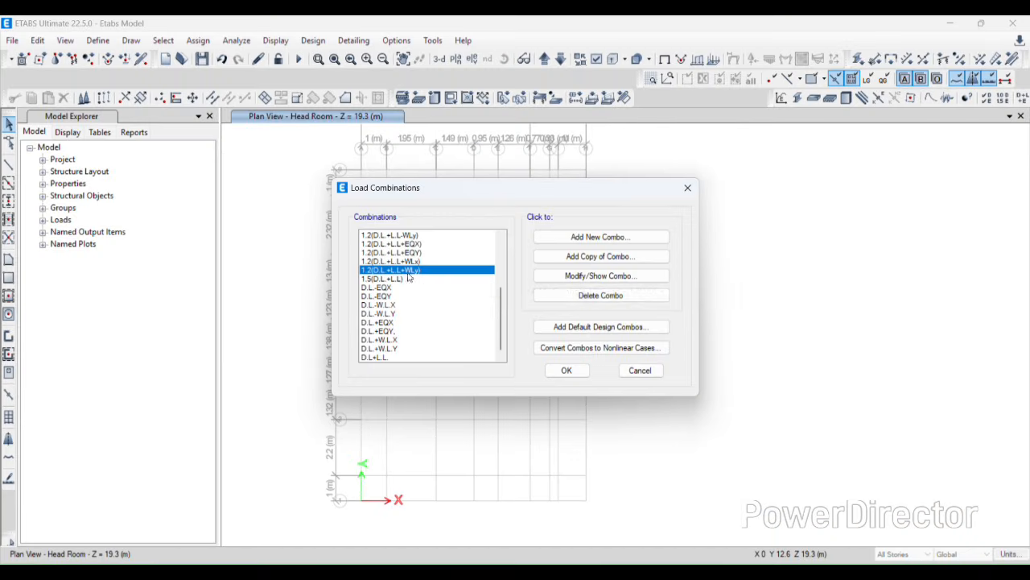
scroll(396, 281, "up", 1)
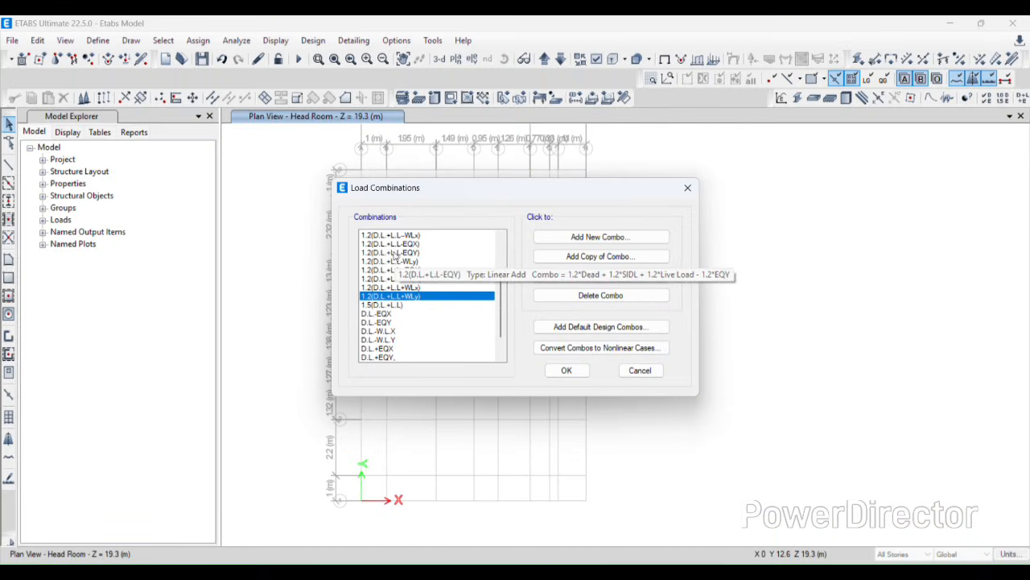
Inspect the scale factors of the 1.2(D.L.+L.L-EQY) combination, check the remaining combinations and accept the list
double_click(402, 253)
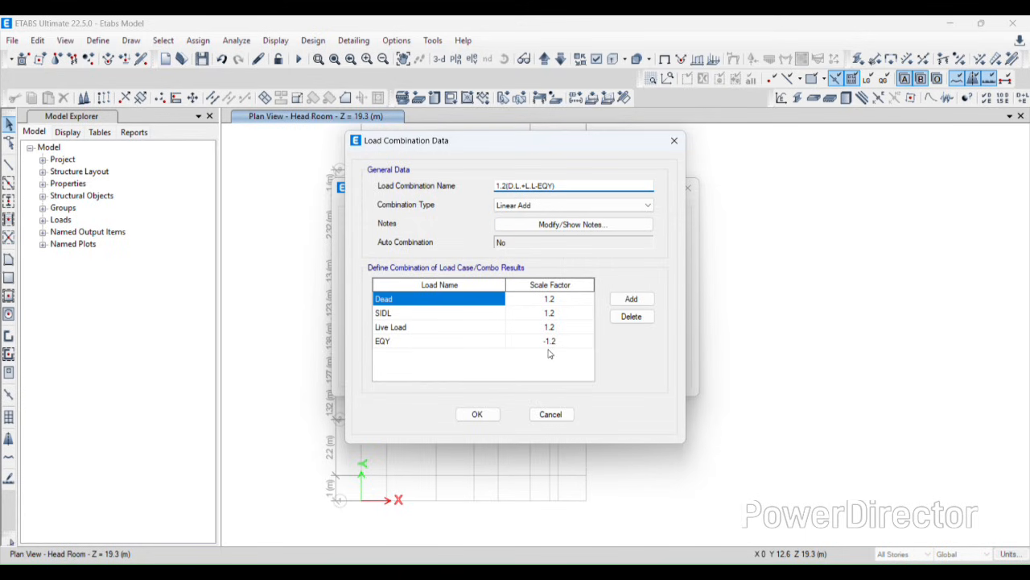
left_click(477, 414)
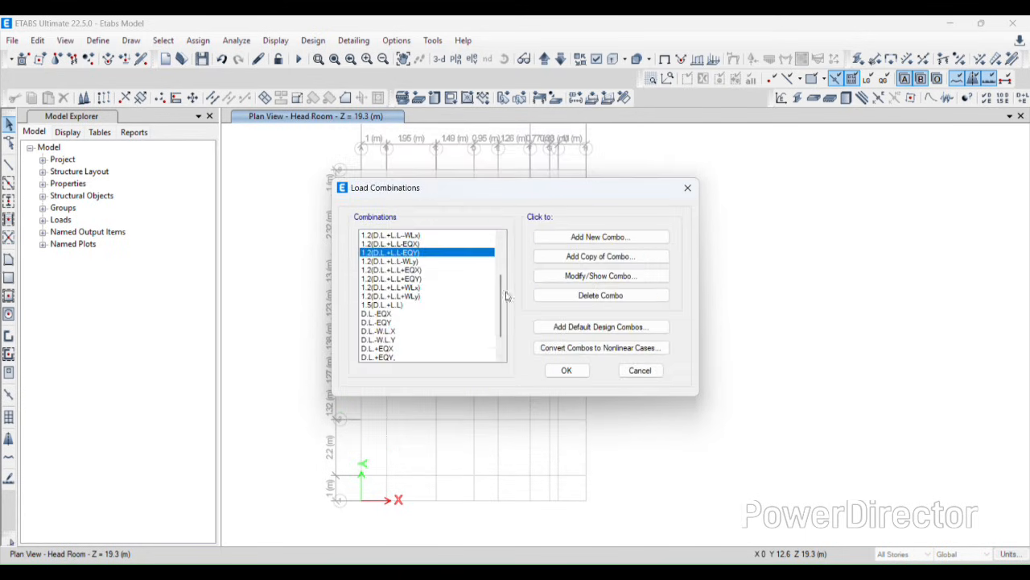
scroll(436, 322, "down", 1)
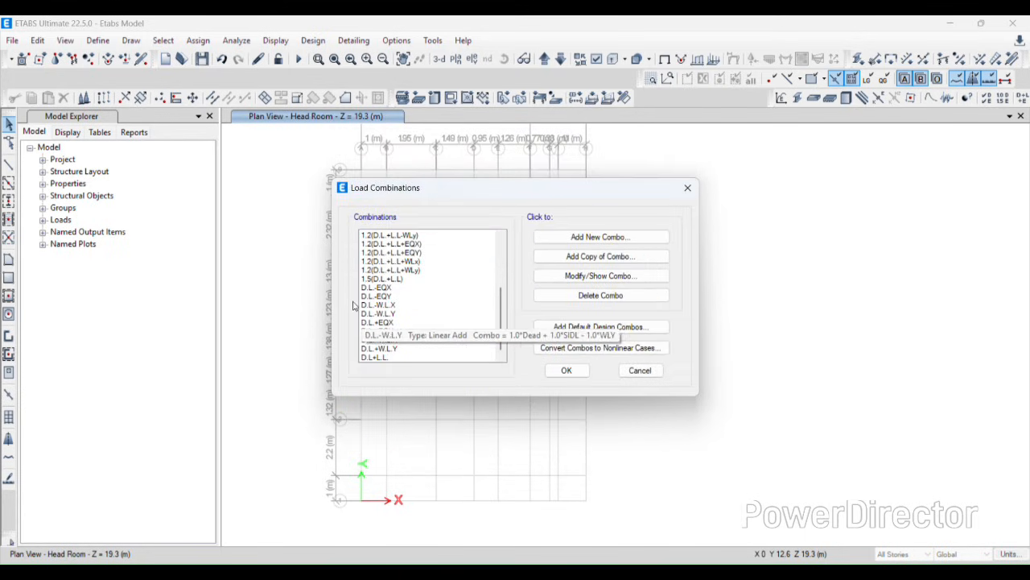
scroll(389, 354, "up", 3)
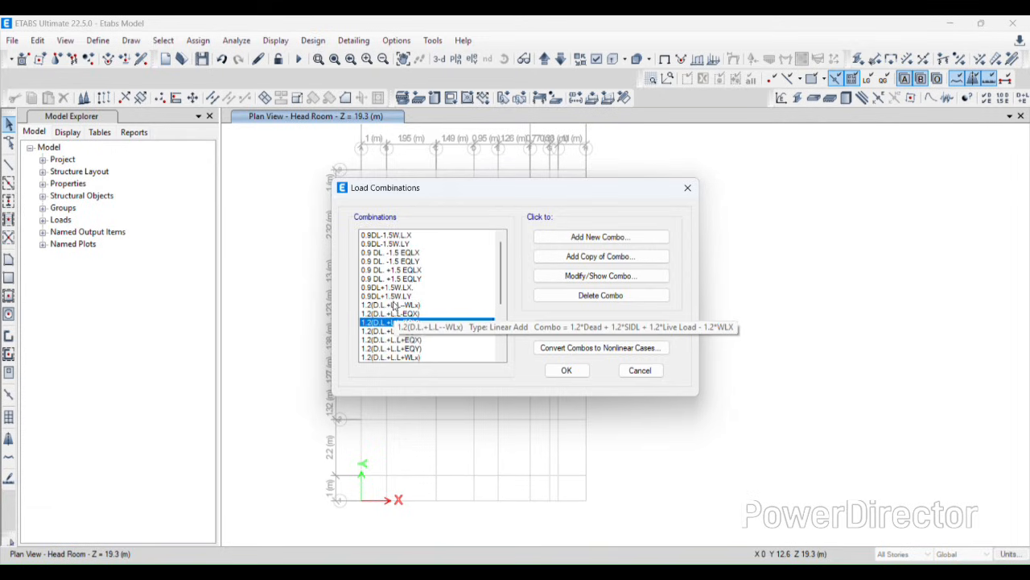
scroll(393, 310, "down", 1)
scroll(394, 292, "down", 3)
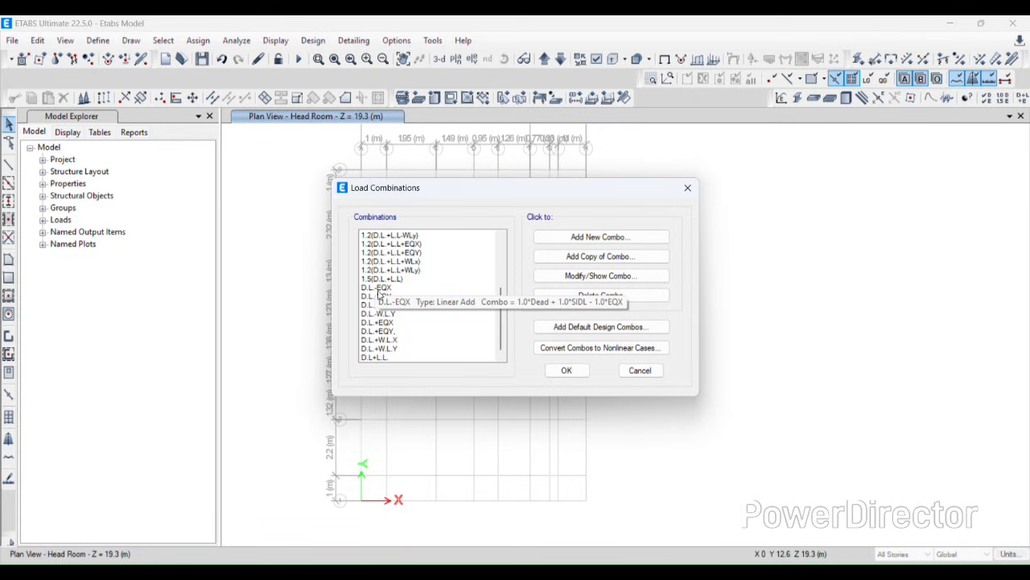
left_click(579, 375)
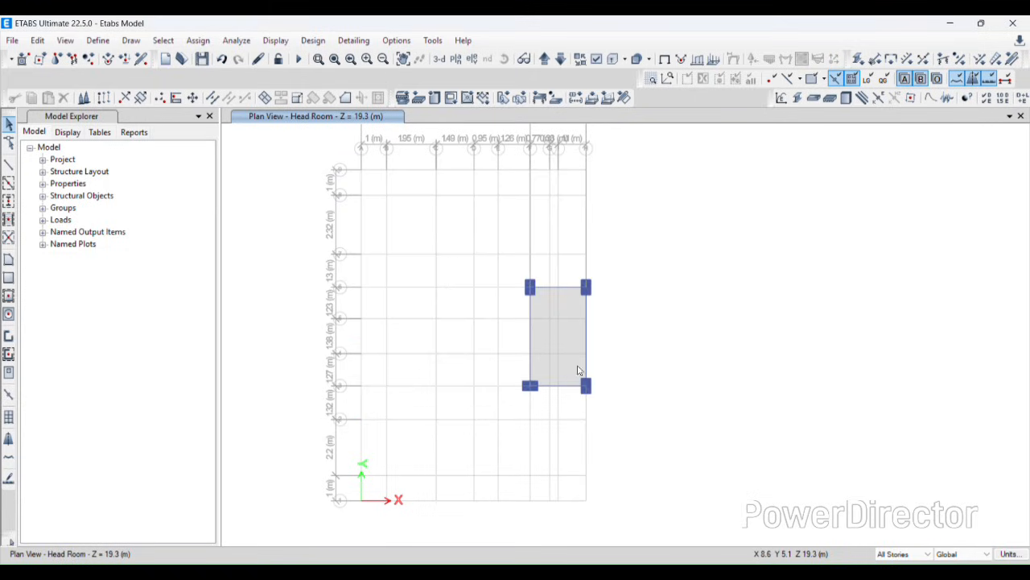
Review the model's mass source definition and close it
left_click(87, 41)
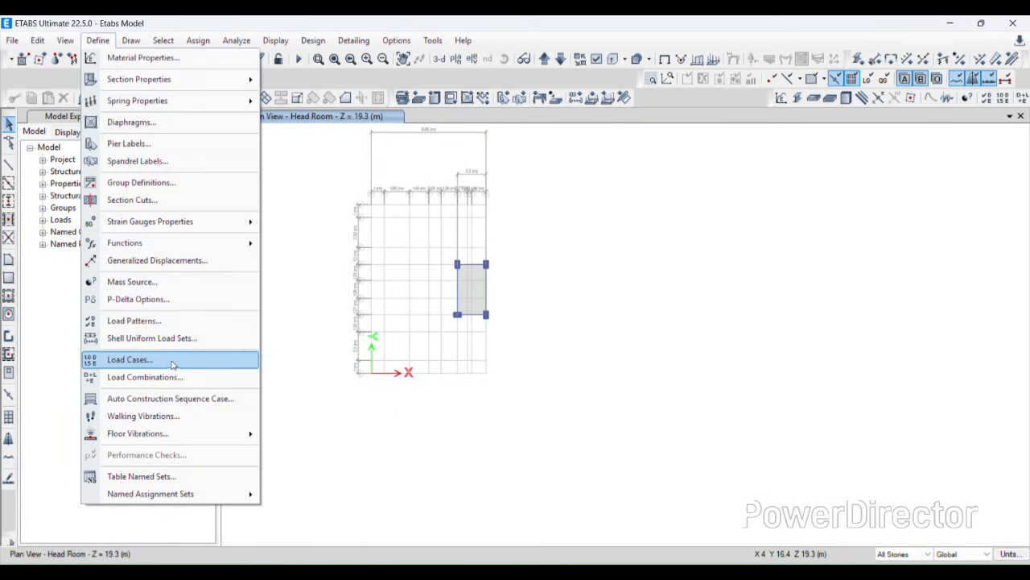
left_click(142, 282)
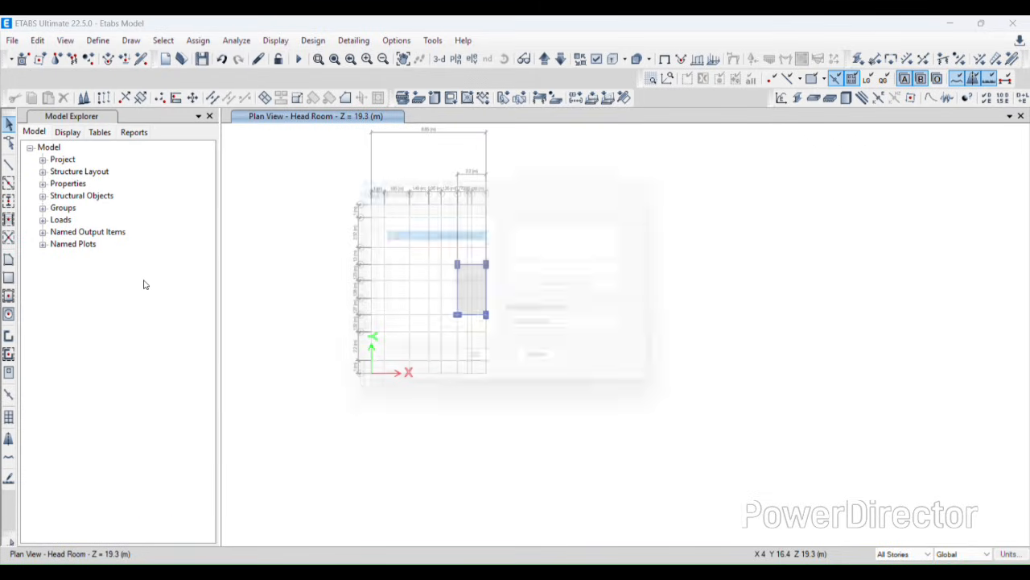
left_click(479, 367)
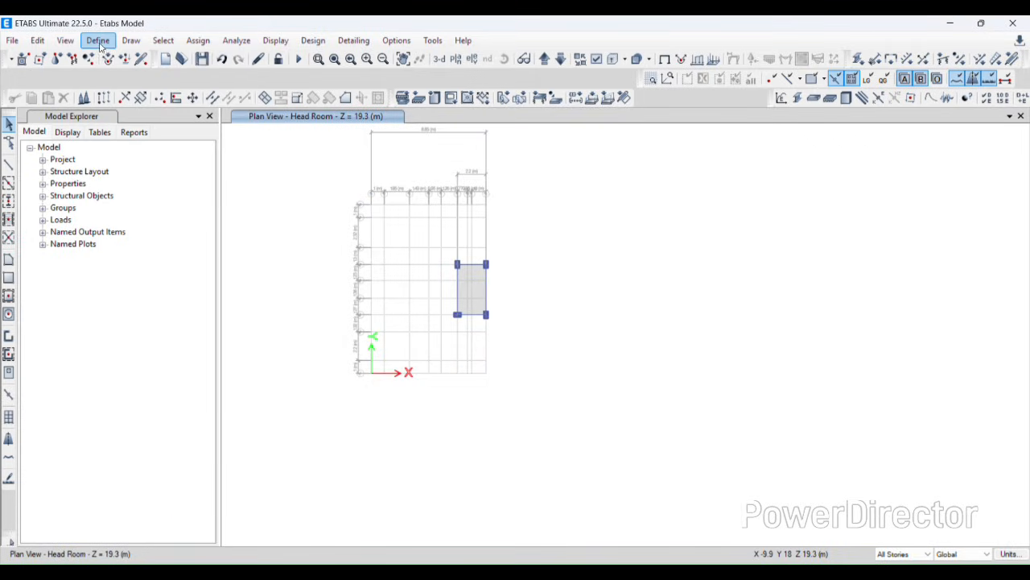
Inspect the loads assigned to the Head Room slab, close its information and clear the selection
left_click(472, 288)
right_click(472, 288)
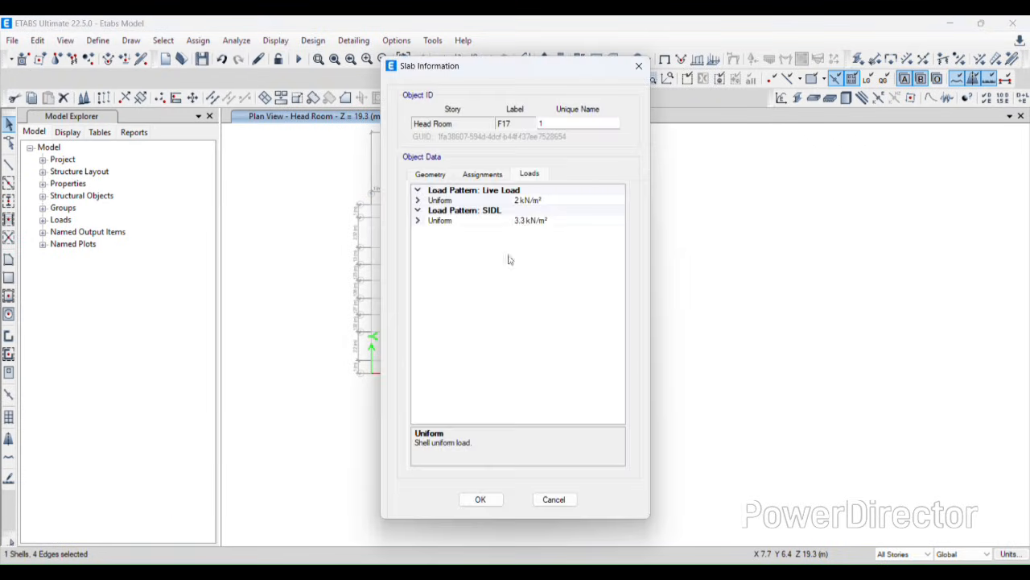
left_click(638, 66)
scroll(506, 275, "up", 2)
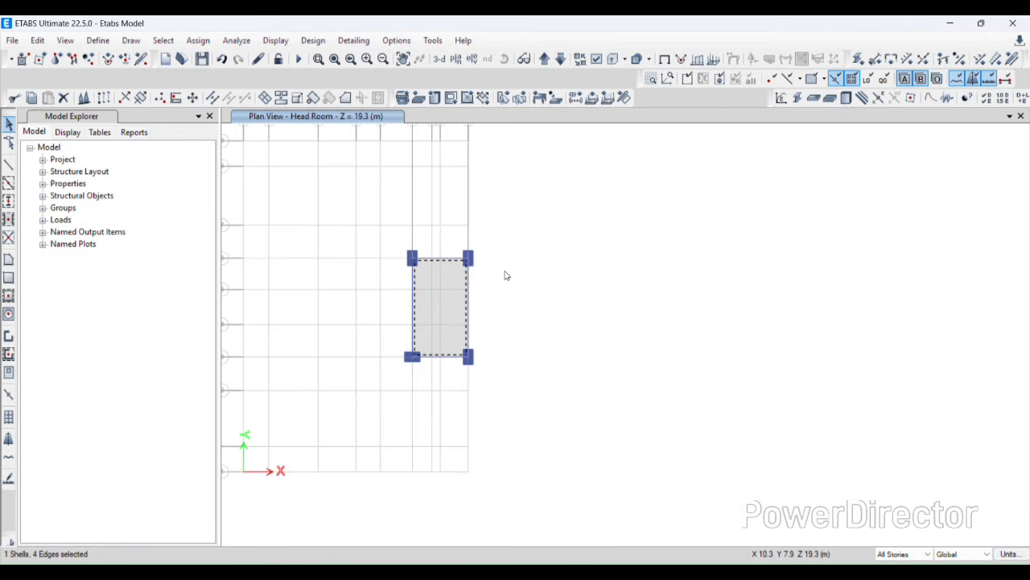
key("Escape")
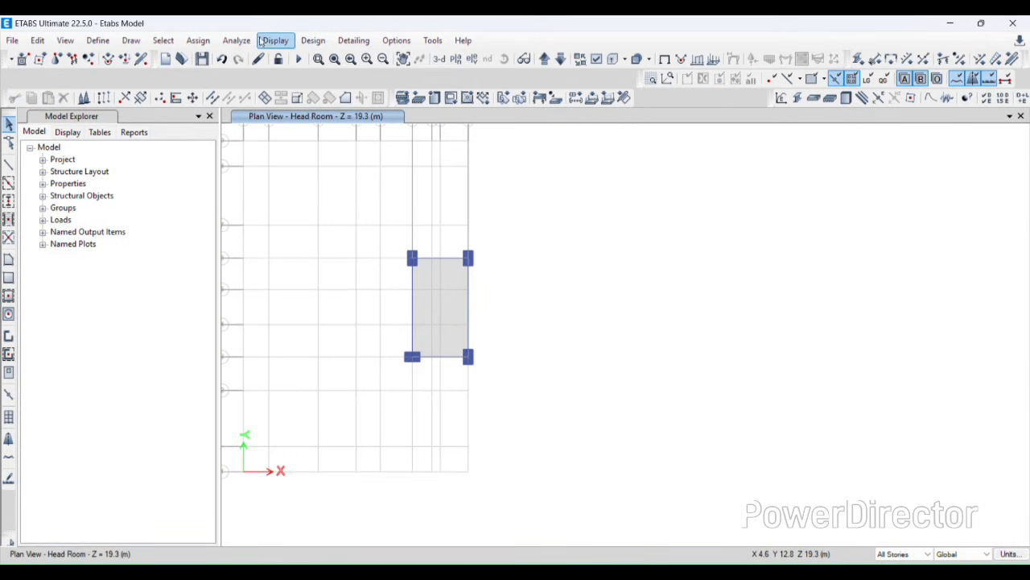
left_click(228, 41)
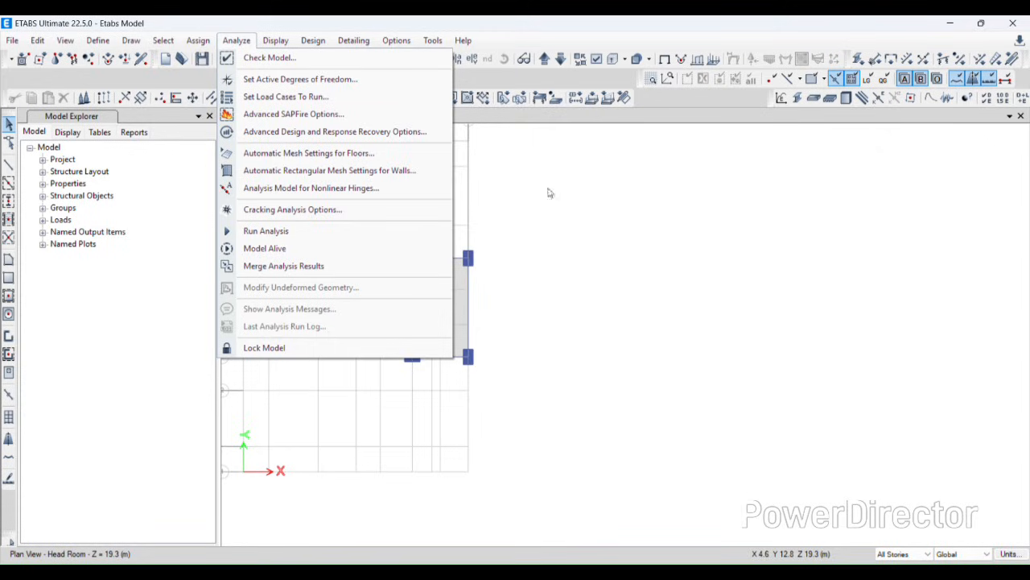
key("Escape")
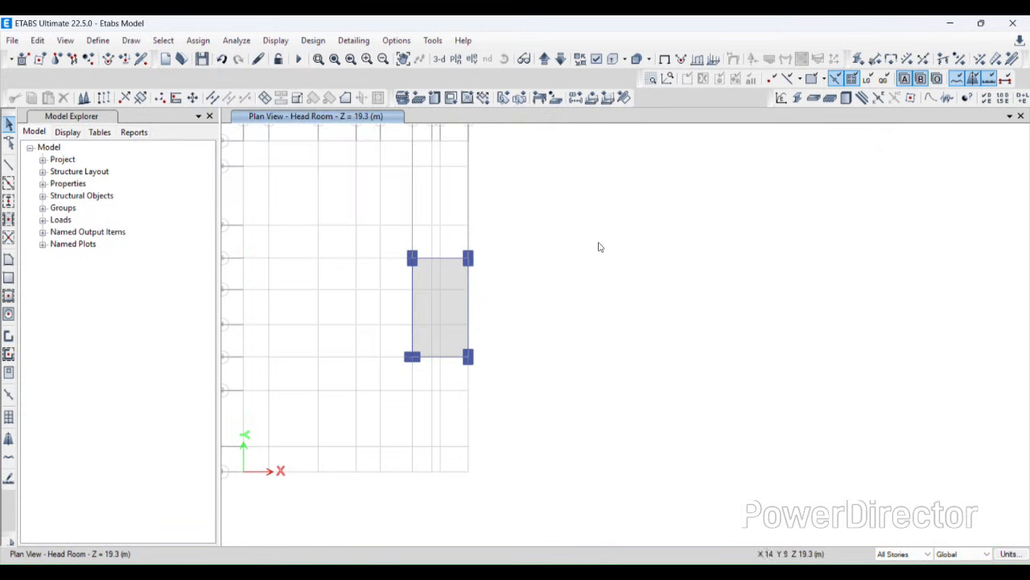
Select the whole model and assign frame auto meshing at intermediate joints and at intersections with other frames and area edges
left_click(159, 42)
mouse_move(198, 58)
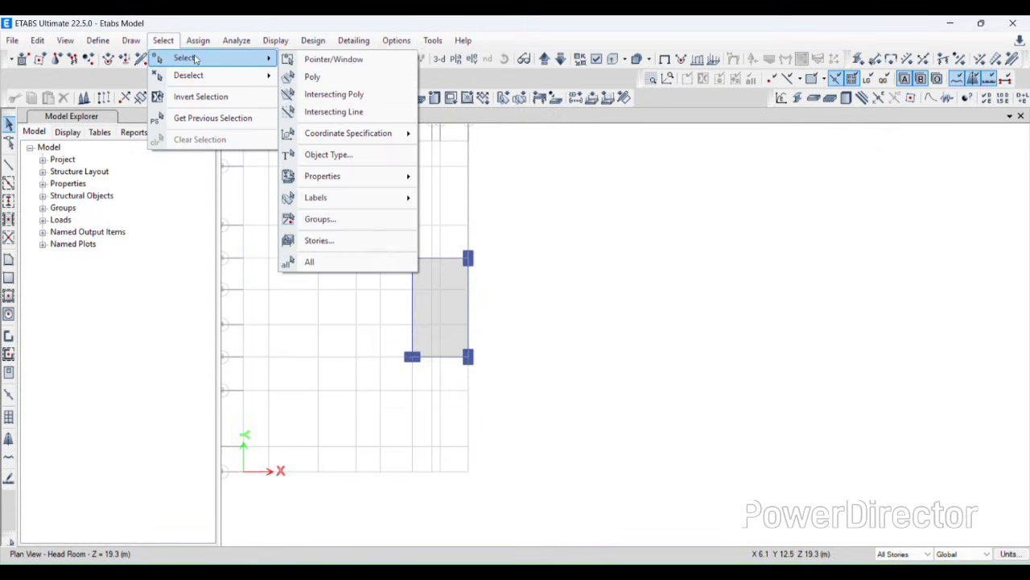
left_click(361, 263)
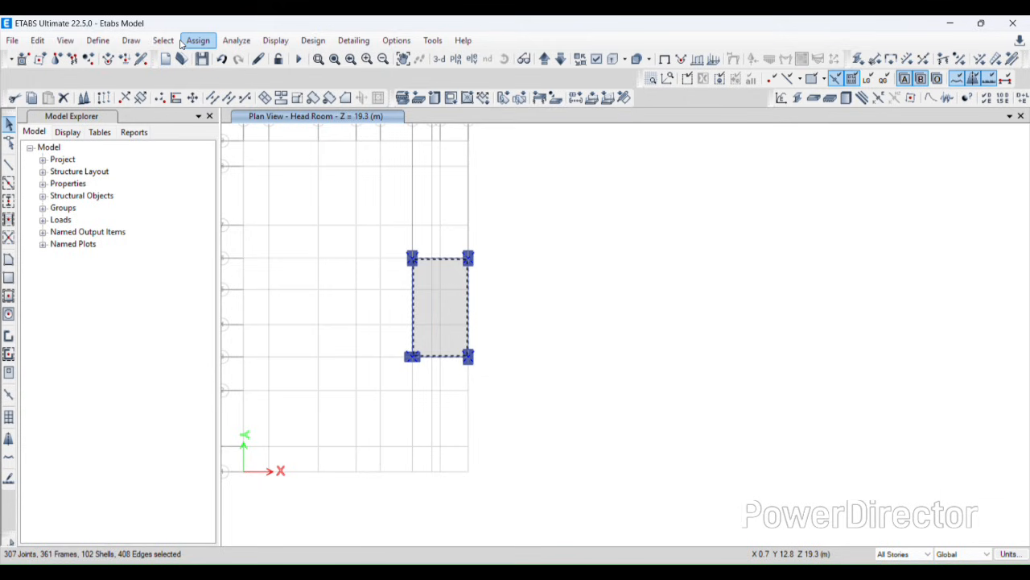
left_click(162, 40)
mouse_move(182, 57)
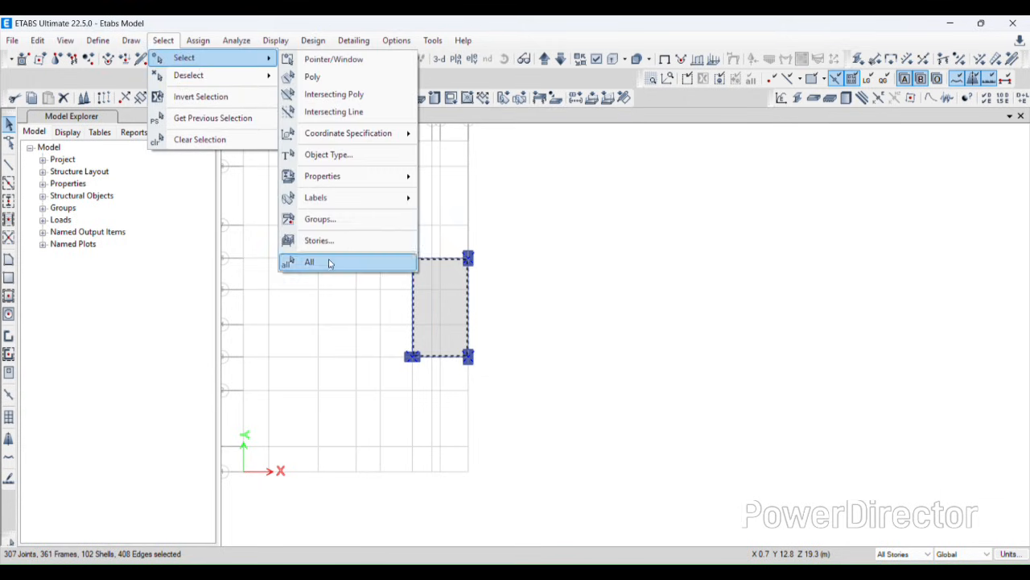
left_click(326, 263)
left_click(198, 40)
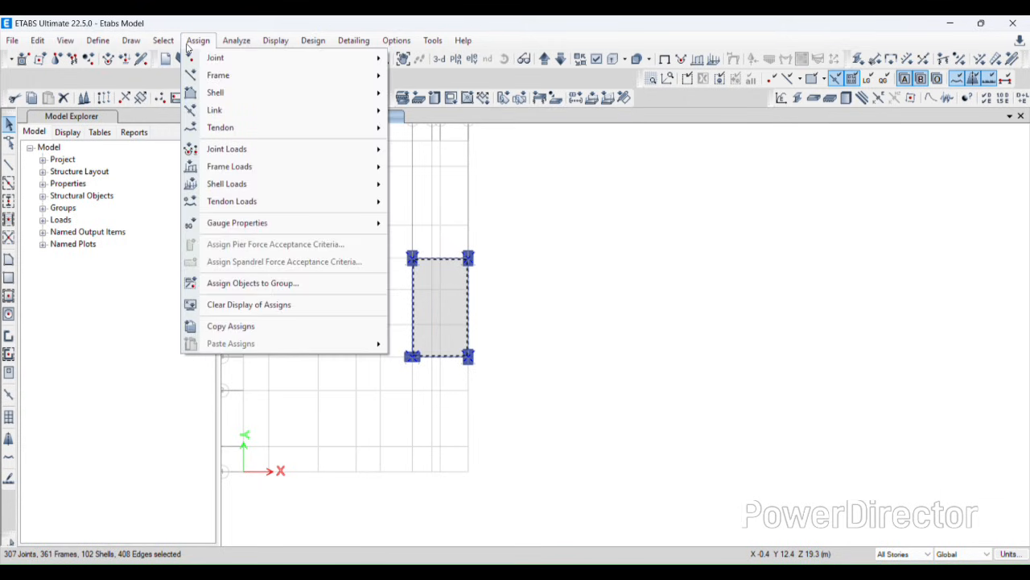
mouse_move(237, 76)
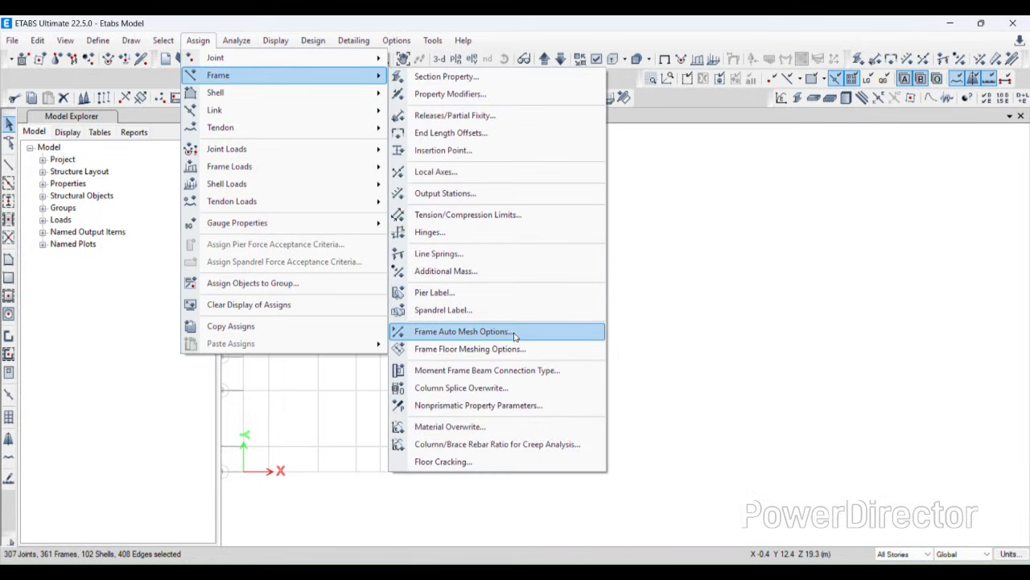
left_click(516, 335)
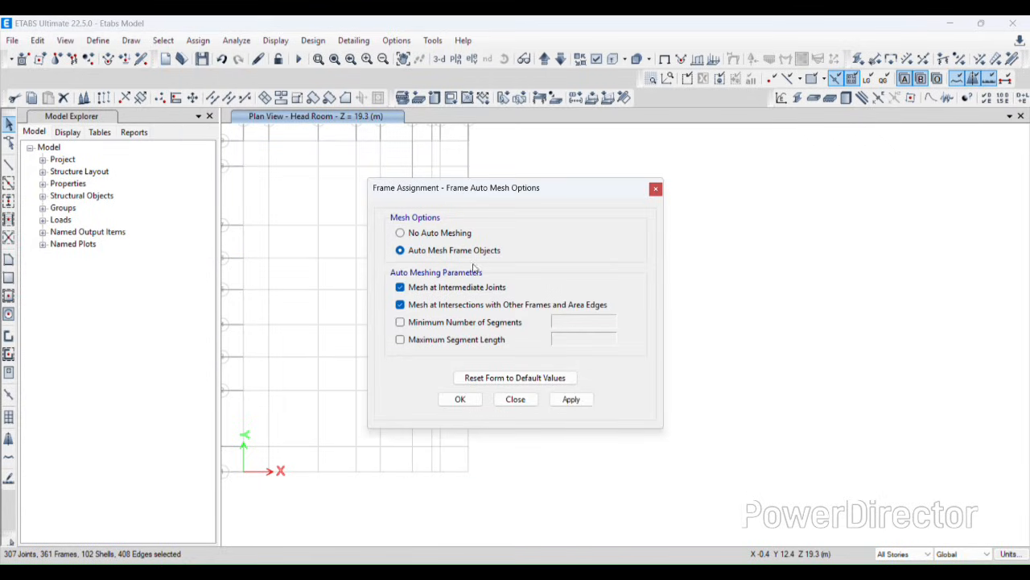
left_click(578, 400)
left_click_drag(559, 196, 269, 244)
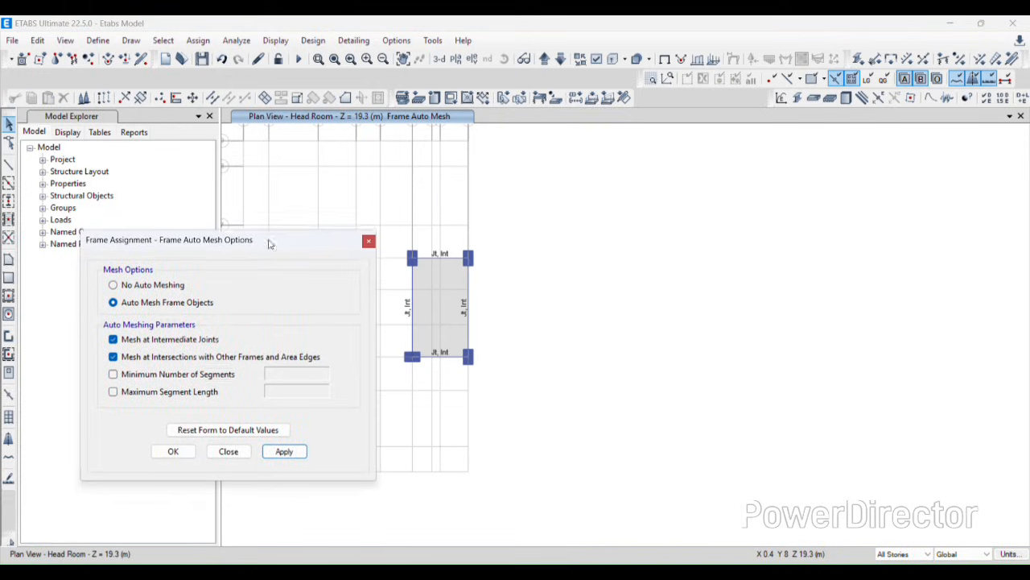
left_click(173, 451)
Select the whole model again and apply the Program Determined frame floor meshing option
left_click(163, 40)
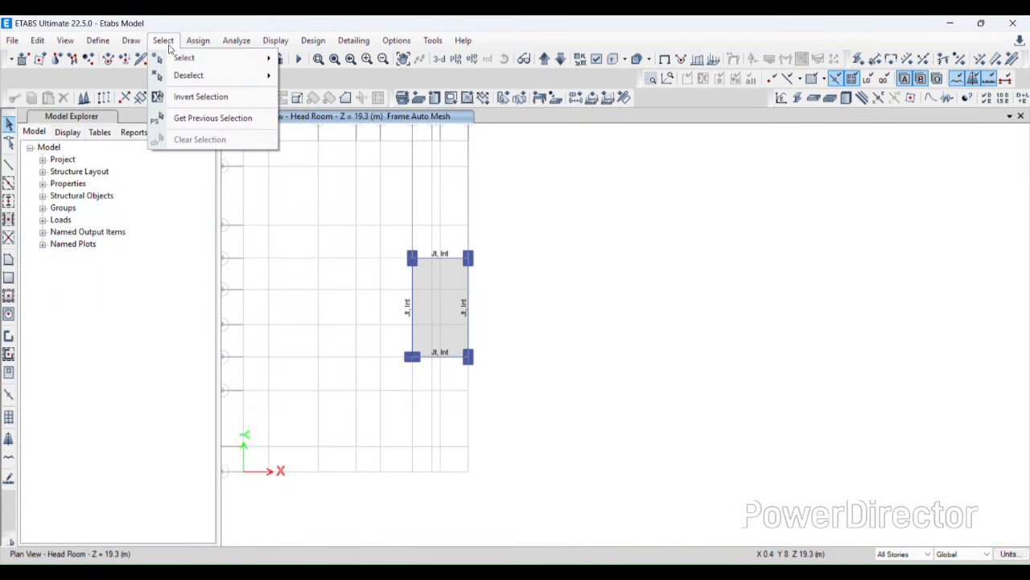
mouse_move(184, 57)
left_click(357, 260)
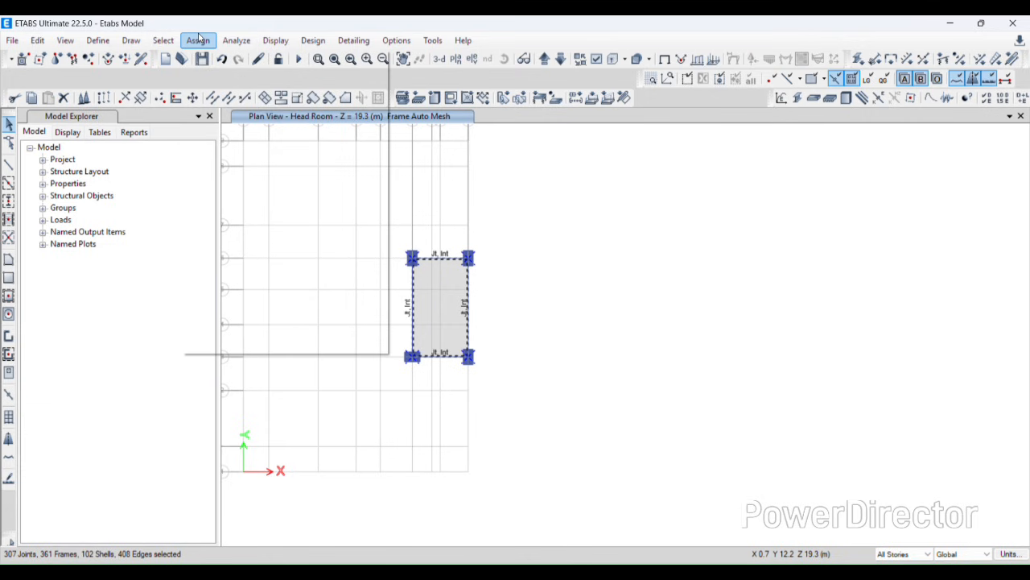
left_click(199, 40)
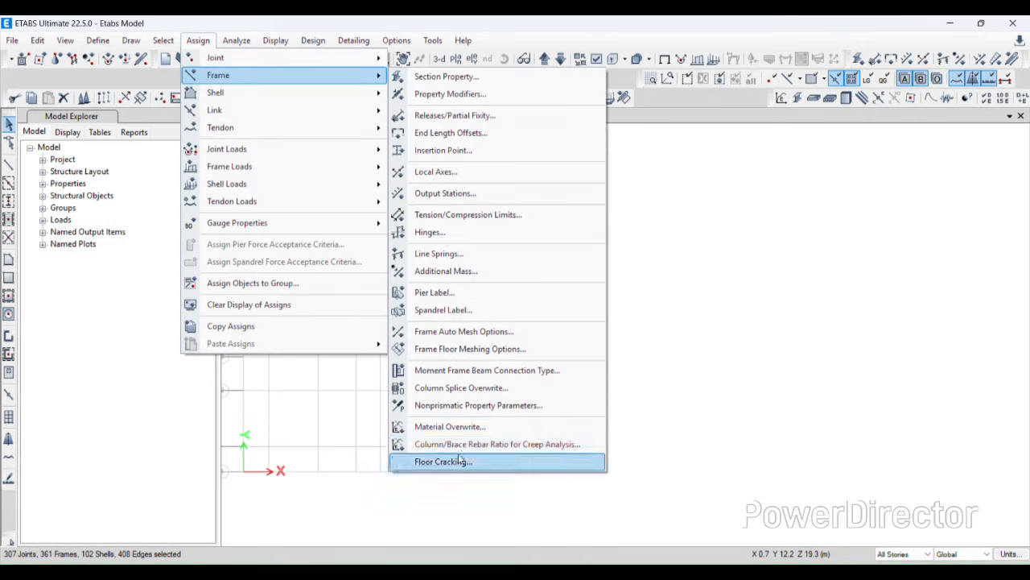
left_click(477, 354)
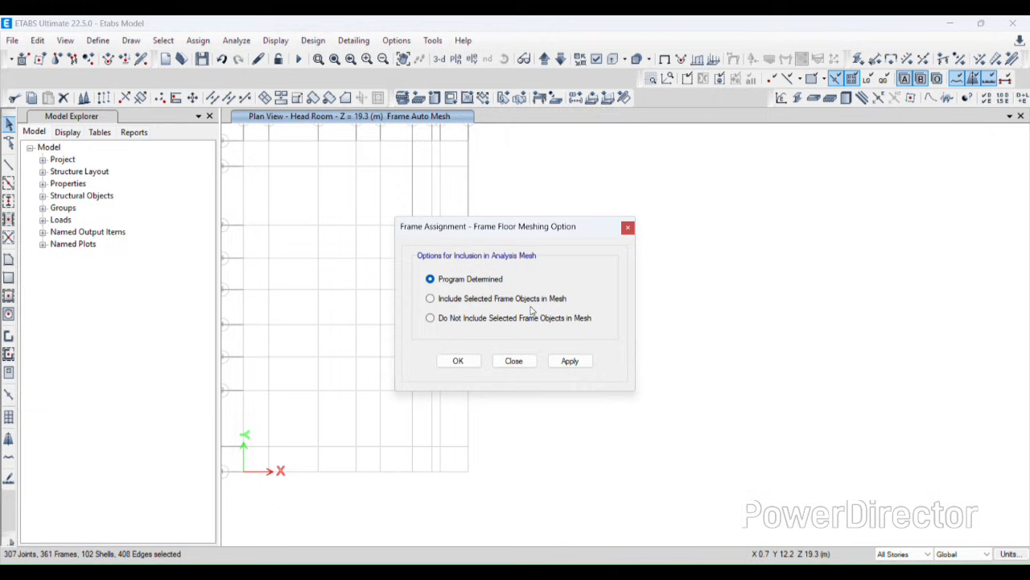
left_click(570, 360)
left_click_drag(554, 233, 244, 242)
Inspect the mesh assignments of Head Room beam B19, close the floor meshing options and clear the selection
right_click(411, 322)
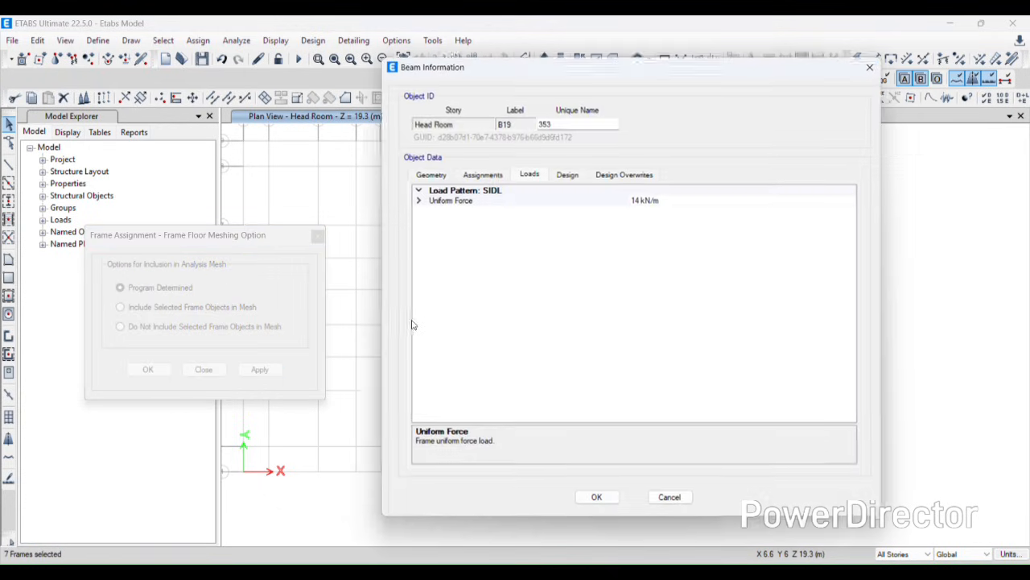
left_click(566, 177)
left_click(480, 176)
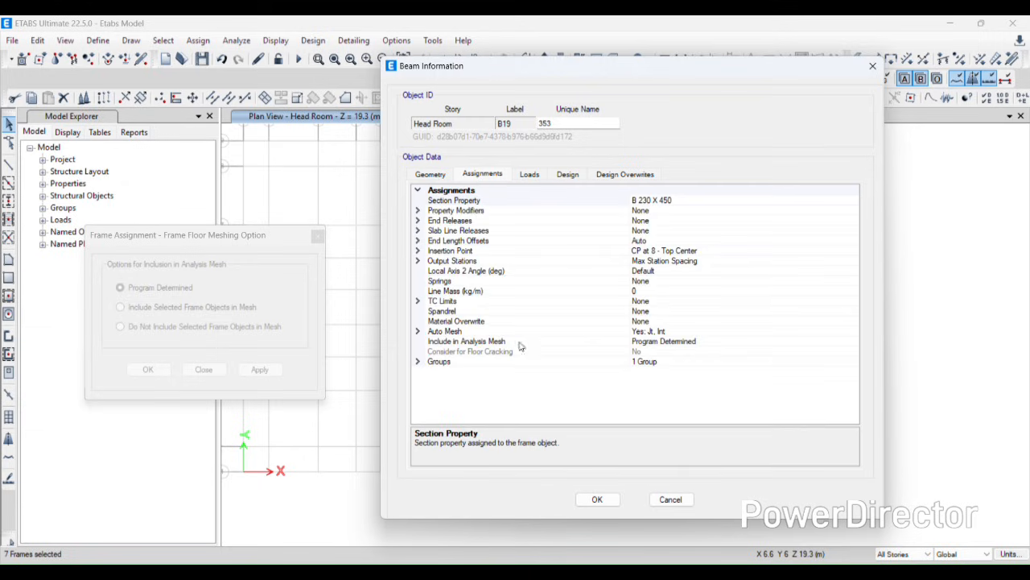
left_click(872, 65)
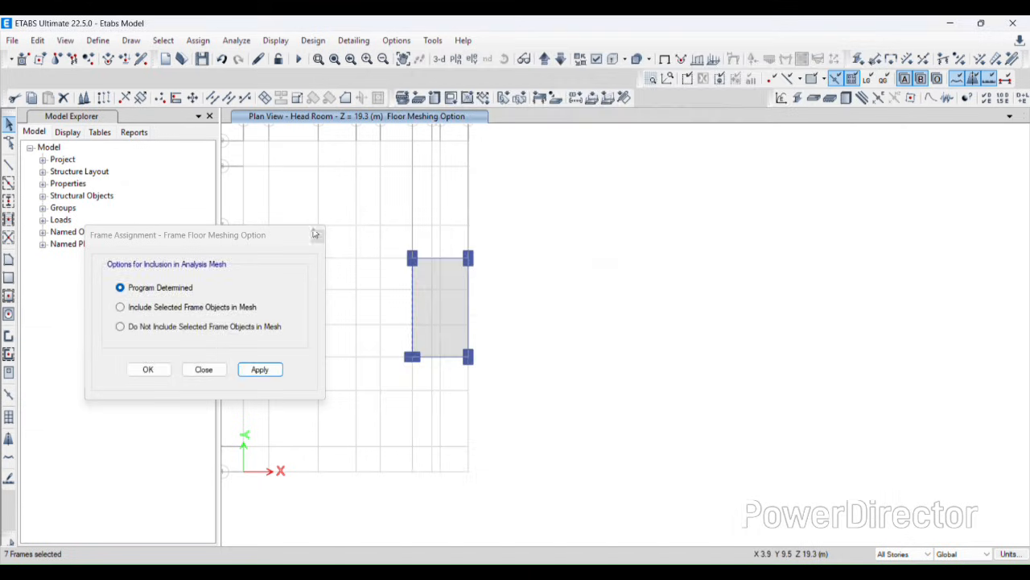
left_click(318, 235)
key("Escape")
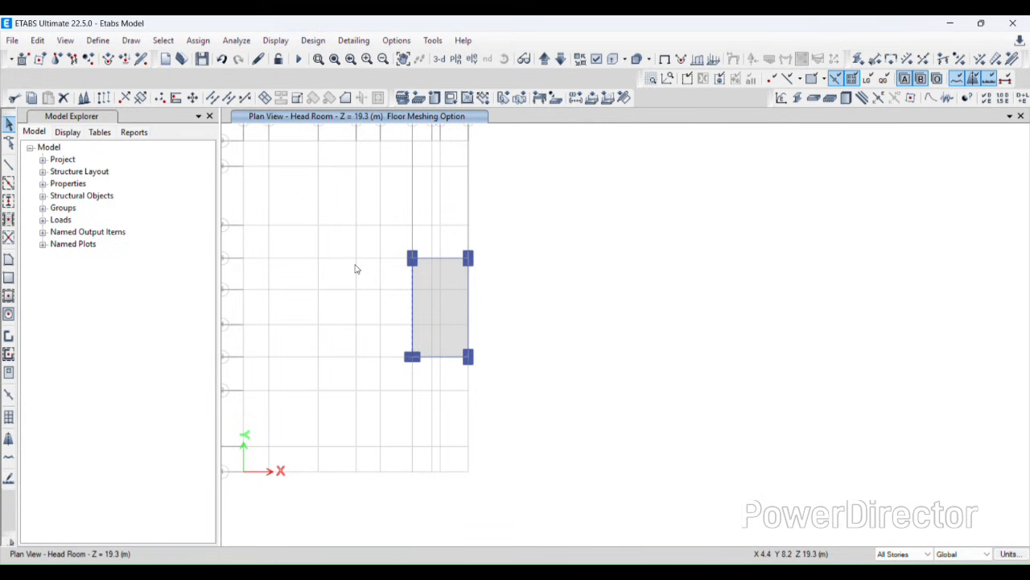
Select the whole model and assign the Default floor auto mesh option to the shells
left_click(162, 40)
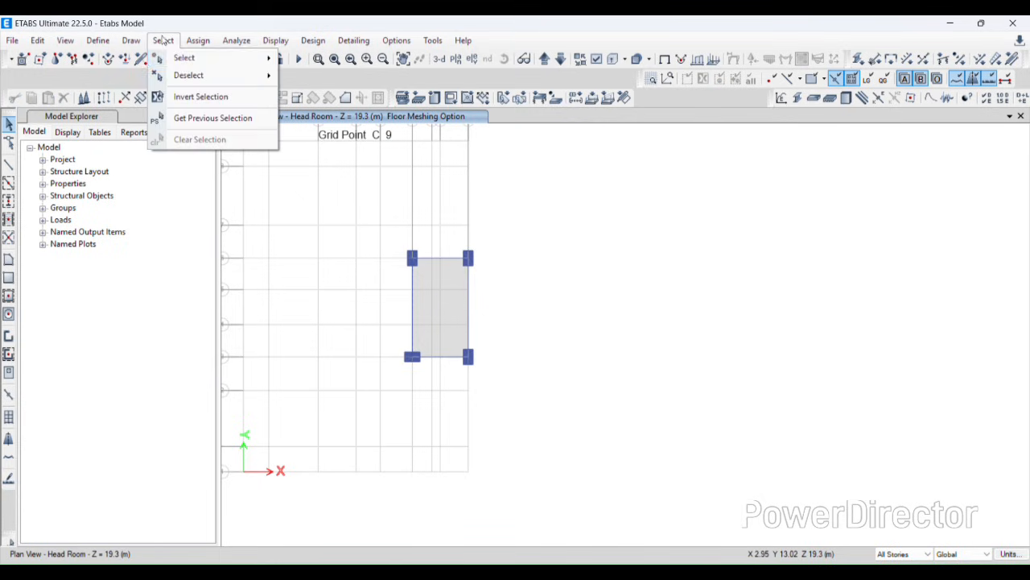
mouse_move(172, 56)
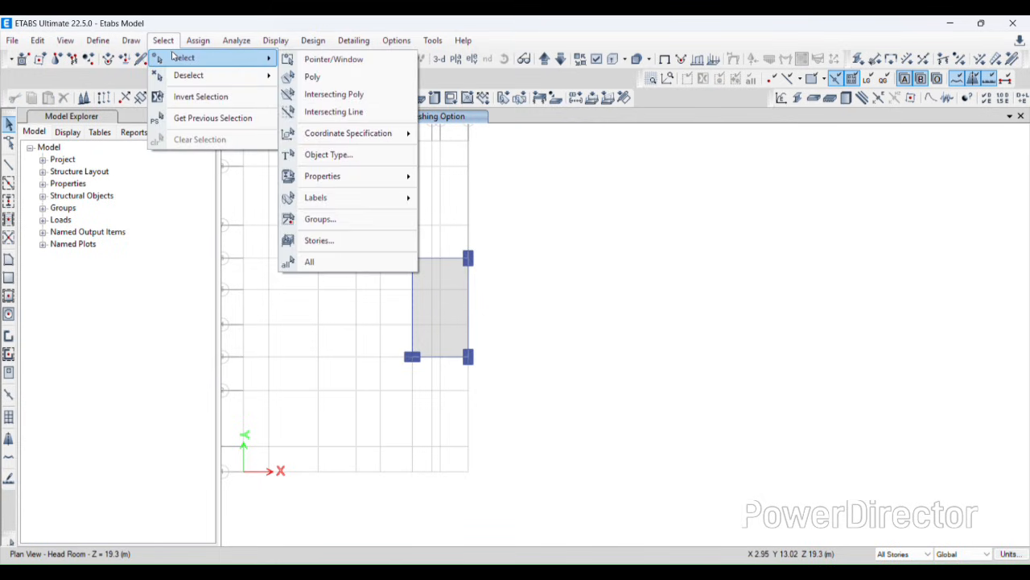
left_click(364, 260)
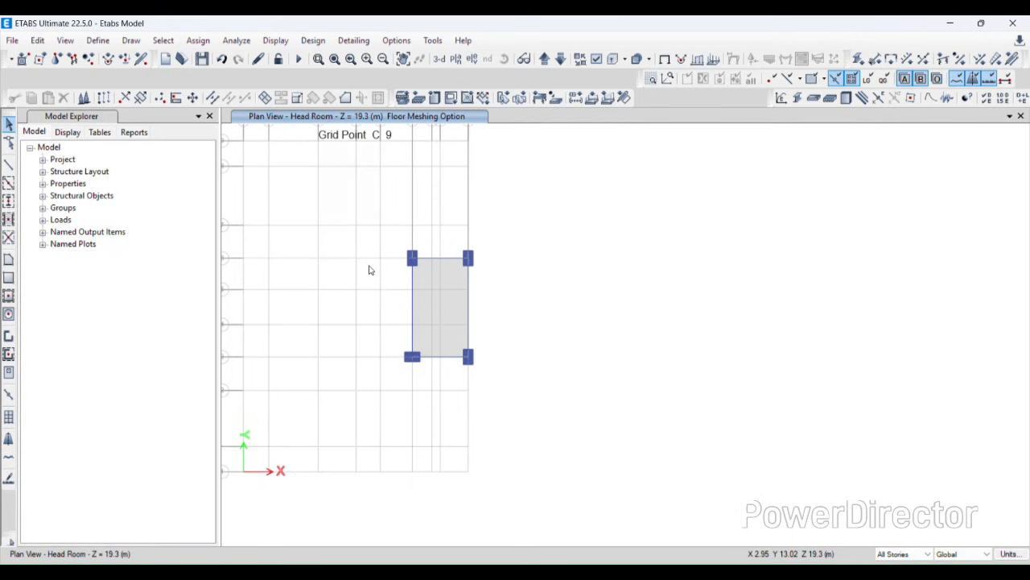
left_click(198, 40)
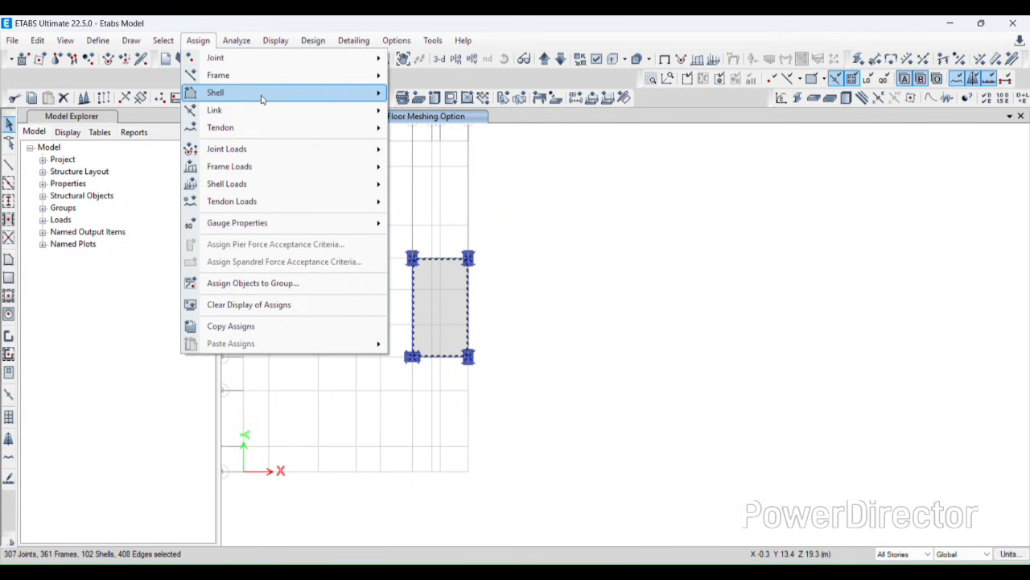
mouse_move(262, 98)
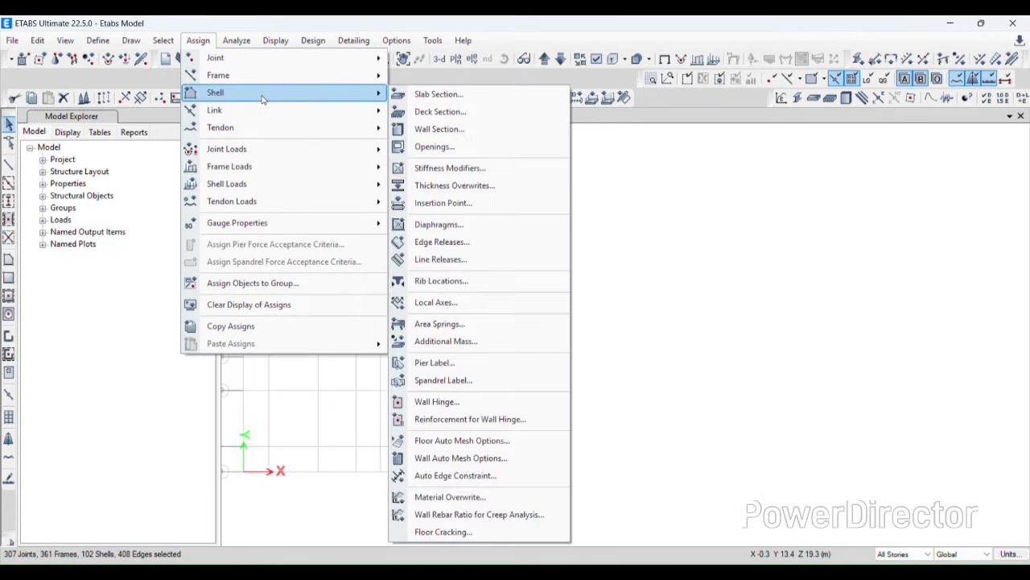
left_click(457, 444)
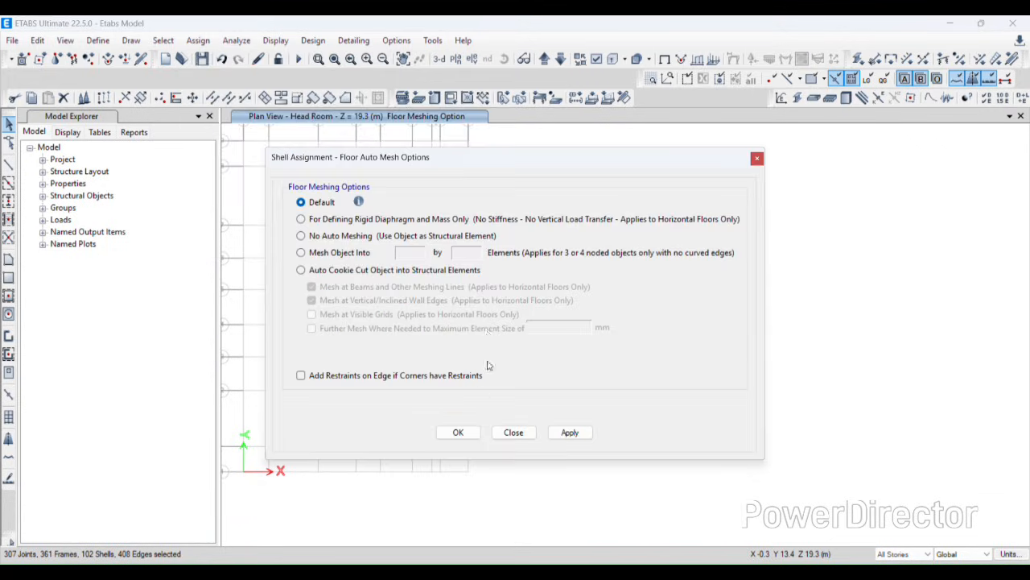
left_click(570, 432)
key("Return")
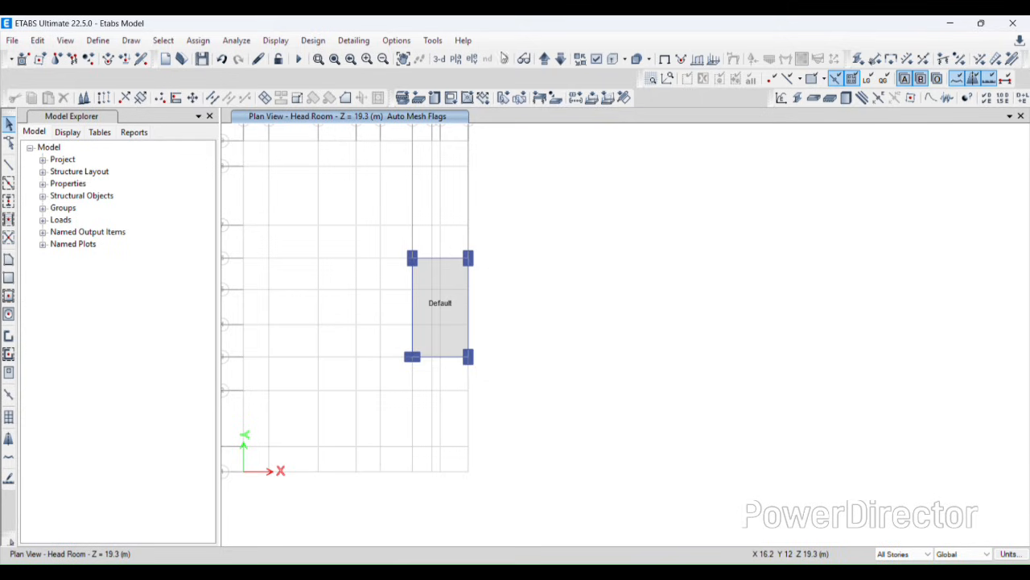
Restore the plain Head Room plan view without the auto mesh labels
left_click(197, 42)
mouse_move(225, 93)
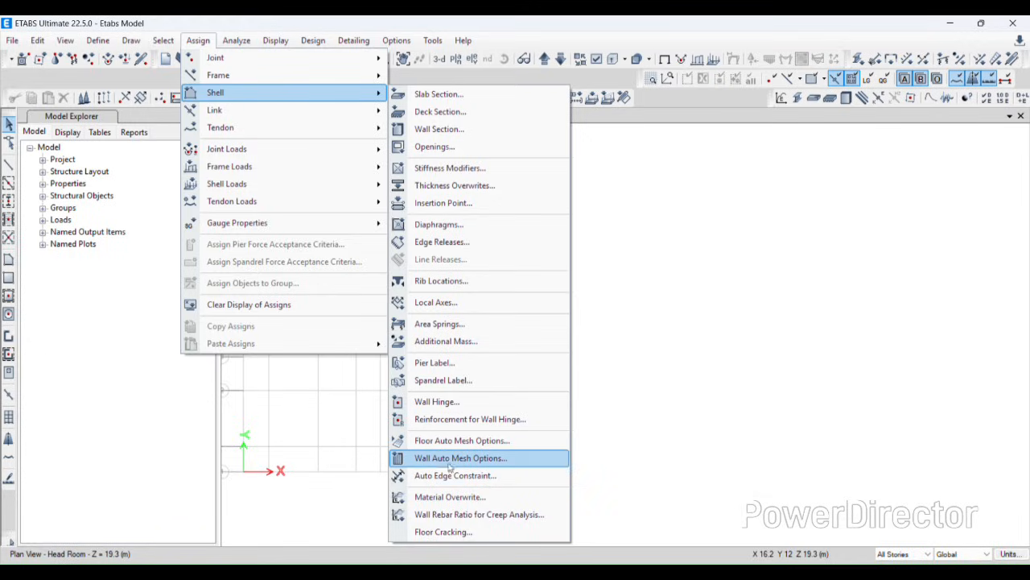
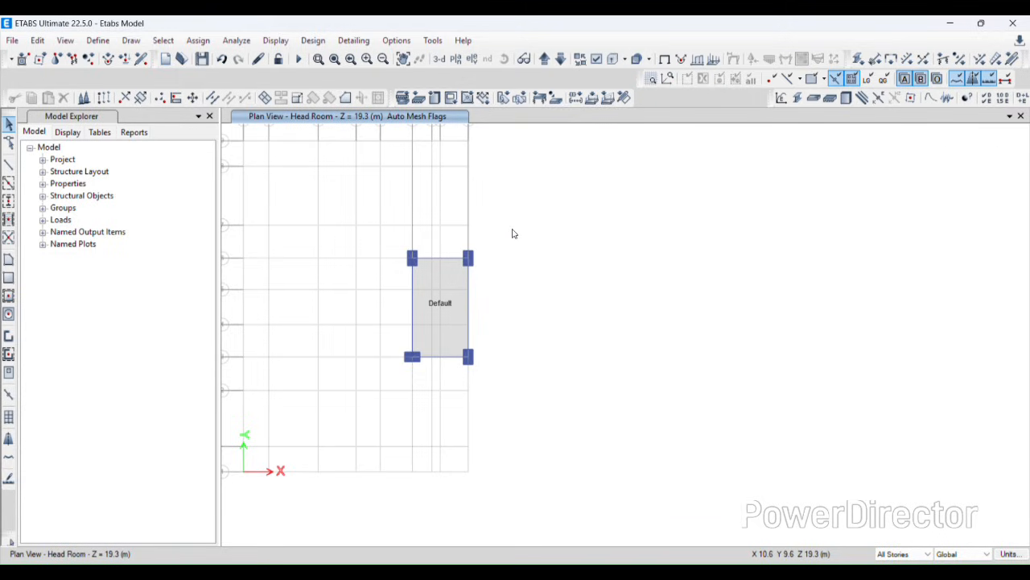
left_click(665, 59)
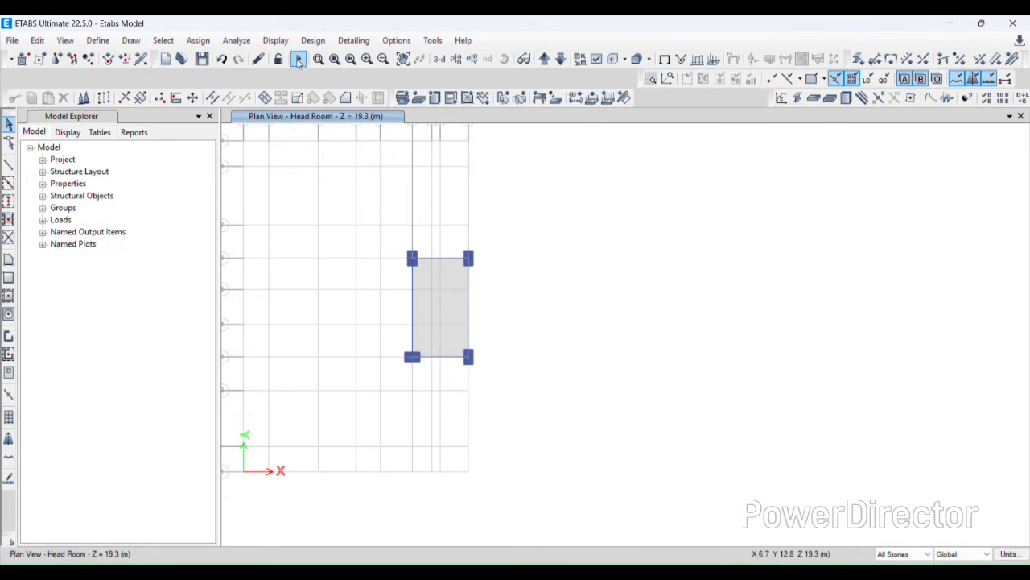
Set the model check's length tolerance for checks to 10 mm and include all joint, frame and shell checks
left_click(236, 42)
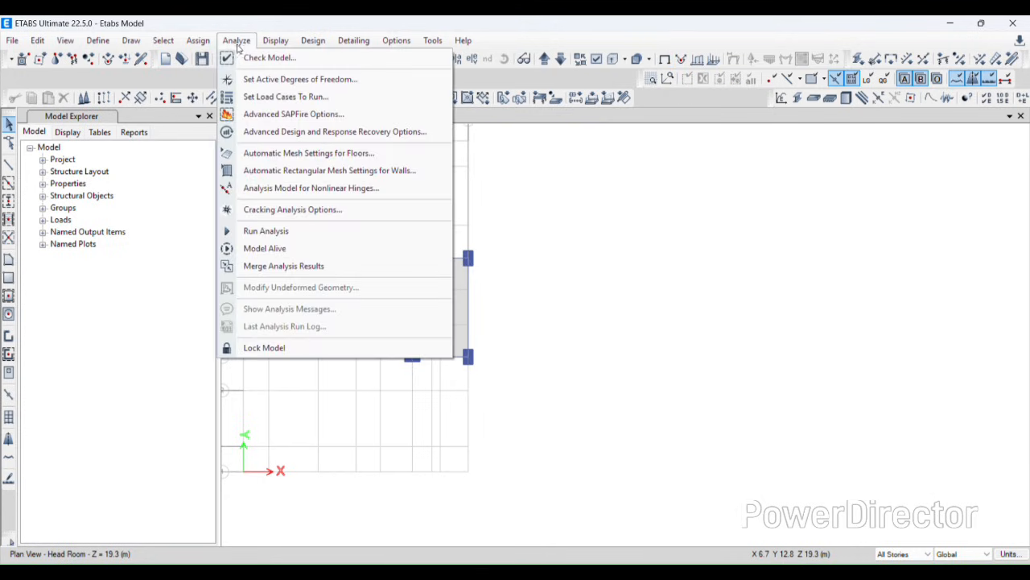
left_click(266, 57)
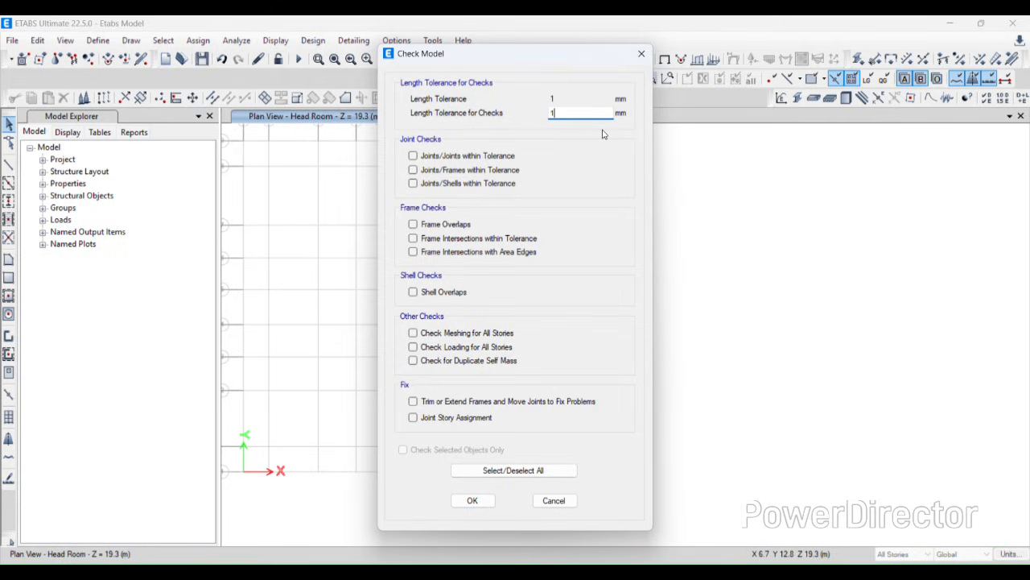
type("0")
left_click(413, 155)
left_click(413, 170)
left_click(413, 183)
left_click(413, 223)
left_click(413, 238)
left_click(413, 252)
left_click(413, 291)
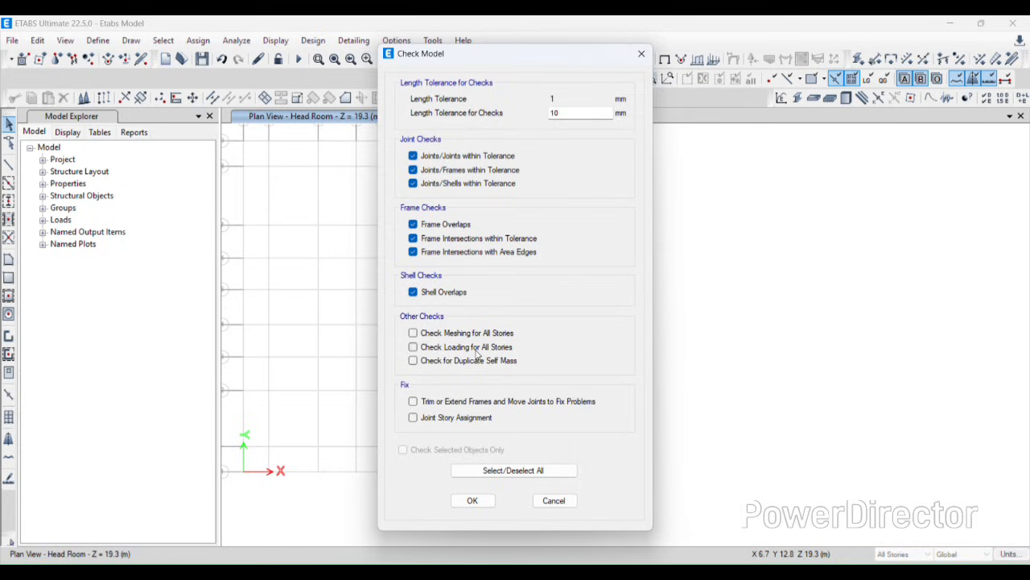
Include the meshing, loading and duplicate self mass checks plus both fix options, run the model check and close its report
left_click(413, 332)
left_click(413, 347)
left_click(413, 360)
left_click(413, 401)
left_click(413, 417)
left_click(472, 501)
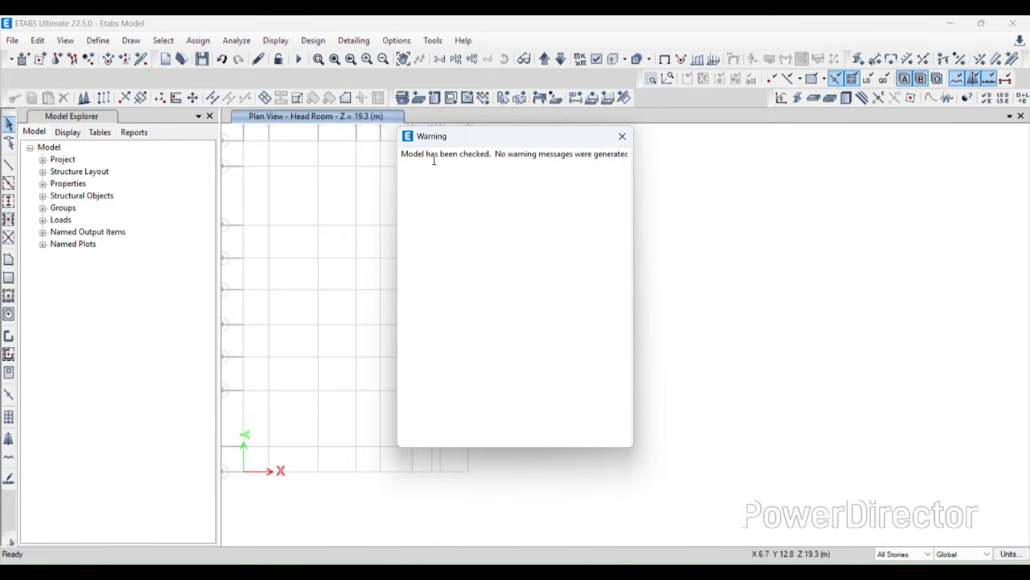
left_click(622, 137)
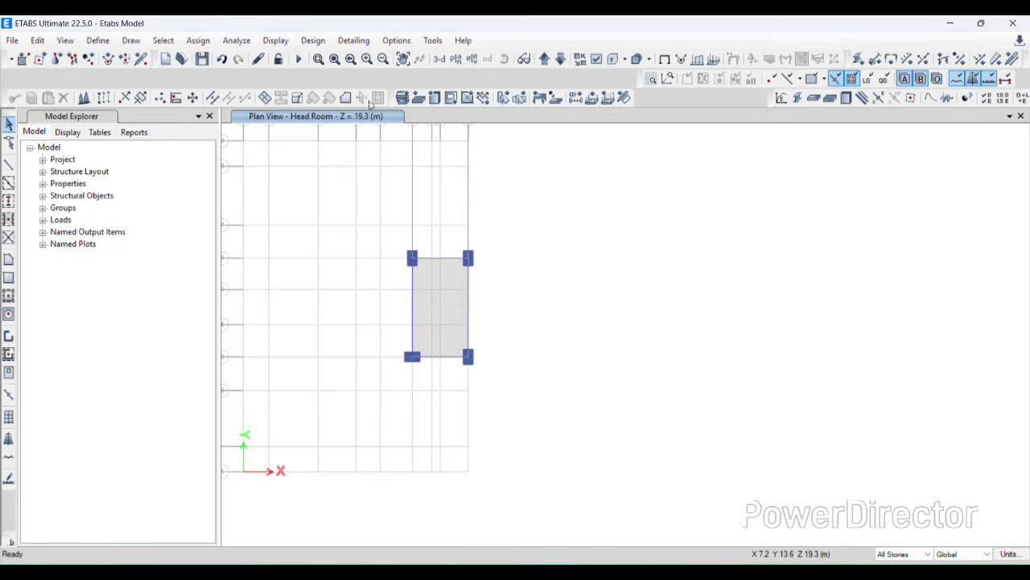
Accept the Full 3D active degrees of freedom with UX, UY, UZ, RX, RY and RZ for the building
left_click(237, 40)
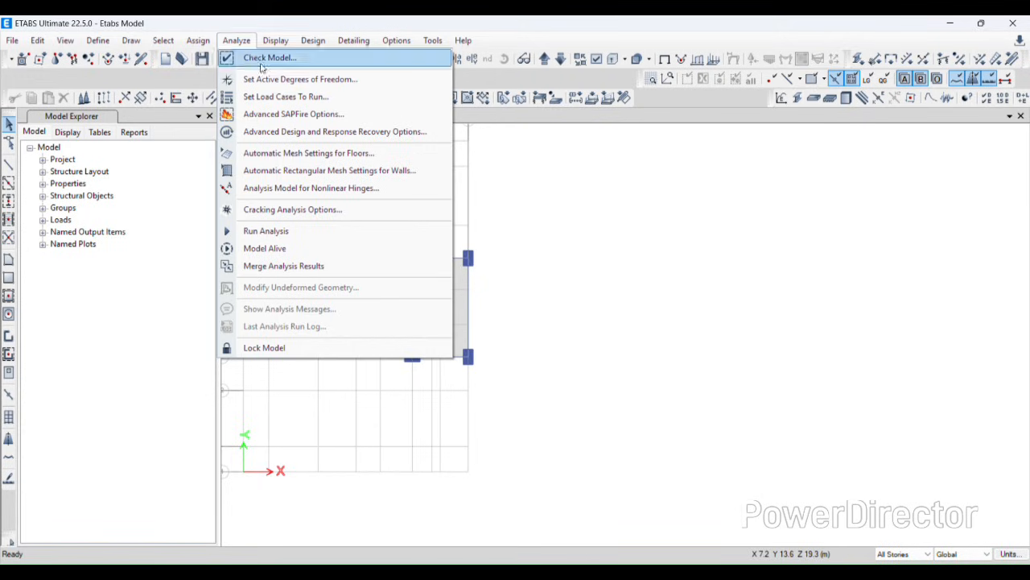
left_click(239, 79)
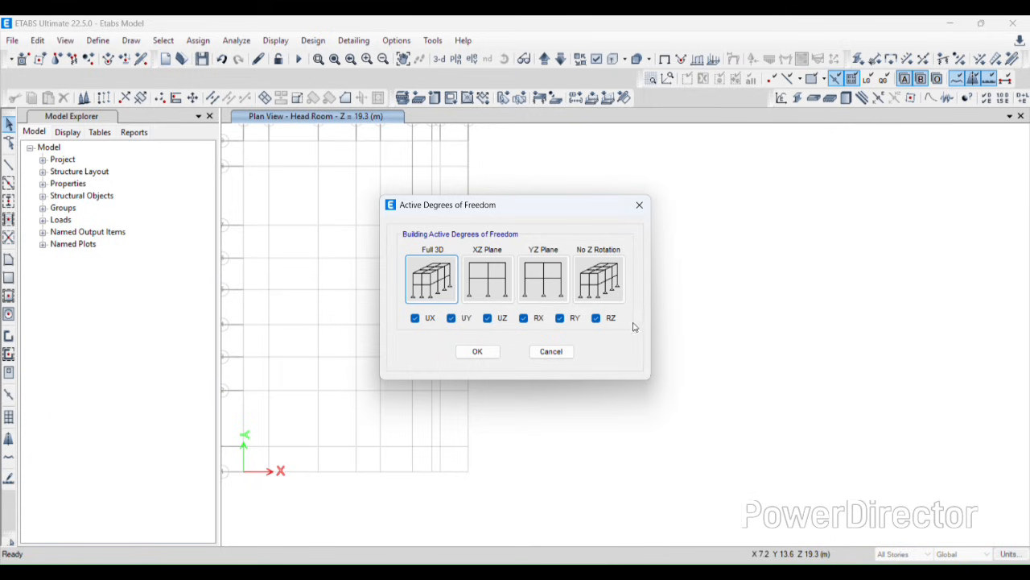
left_click(415, 318)
left_click(475, 351)
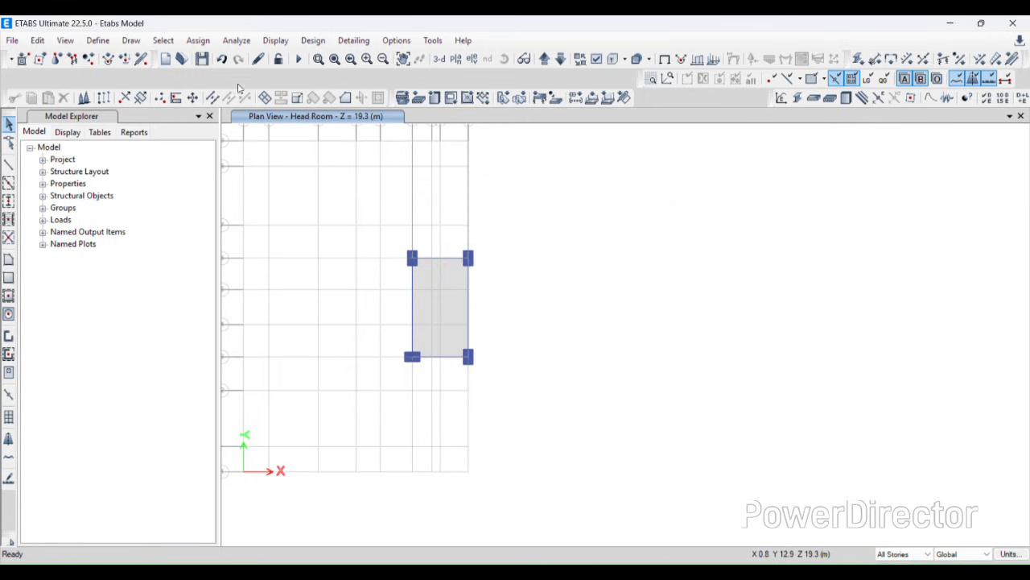
Review the load cases set to run and enable calculation of diaphragm centers of rigidity
left_click(237, 40)
left_click(273, 96)
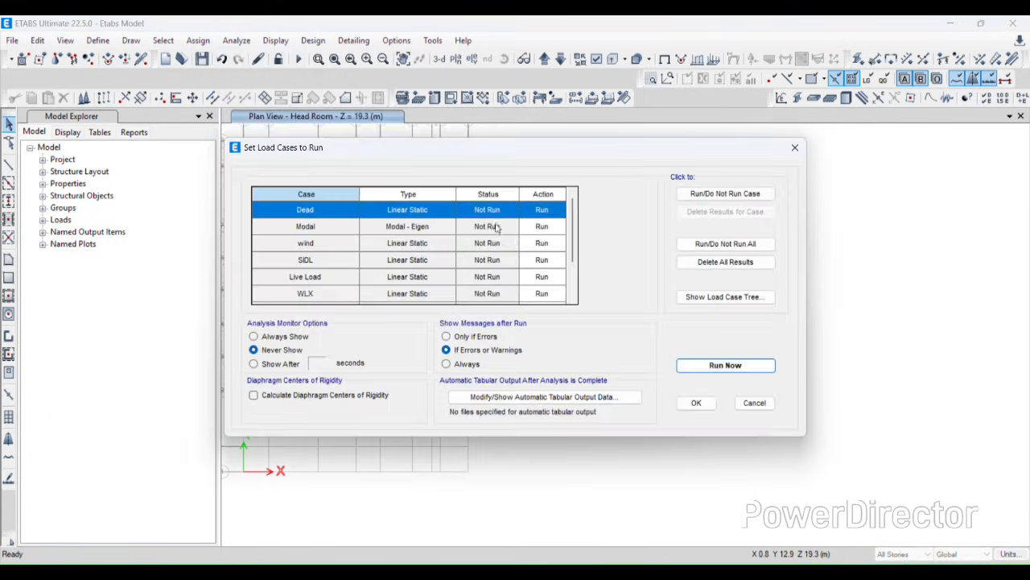
scroll(451, 263, "down", 1)
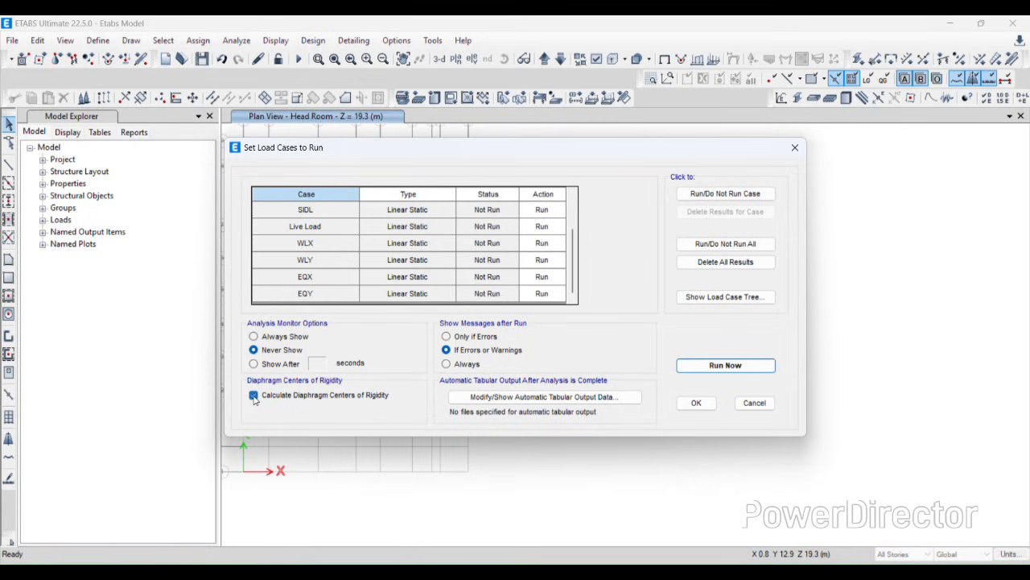
left_click(254, 395)
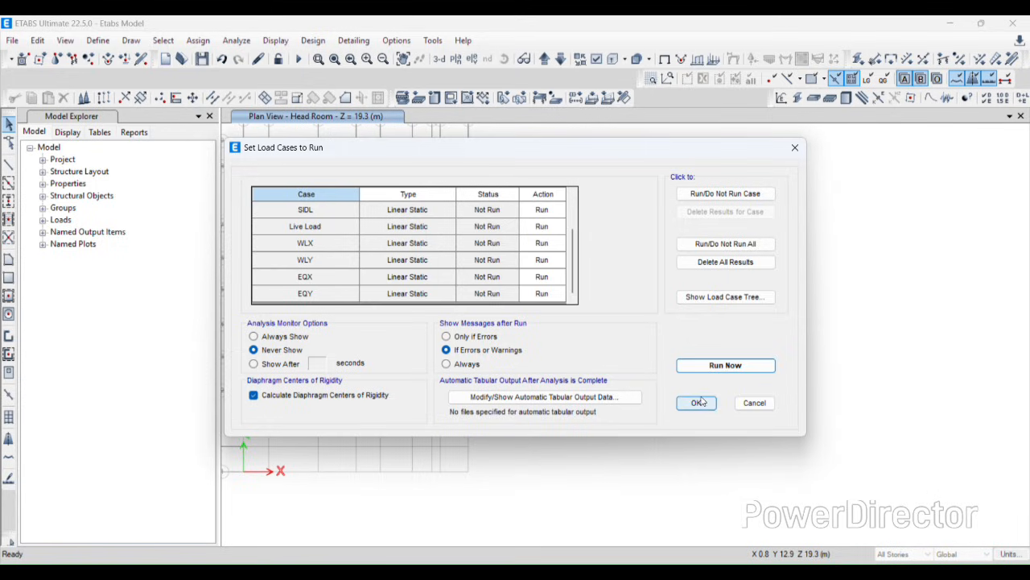
scroll(487, 248, "up", 1)
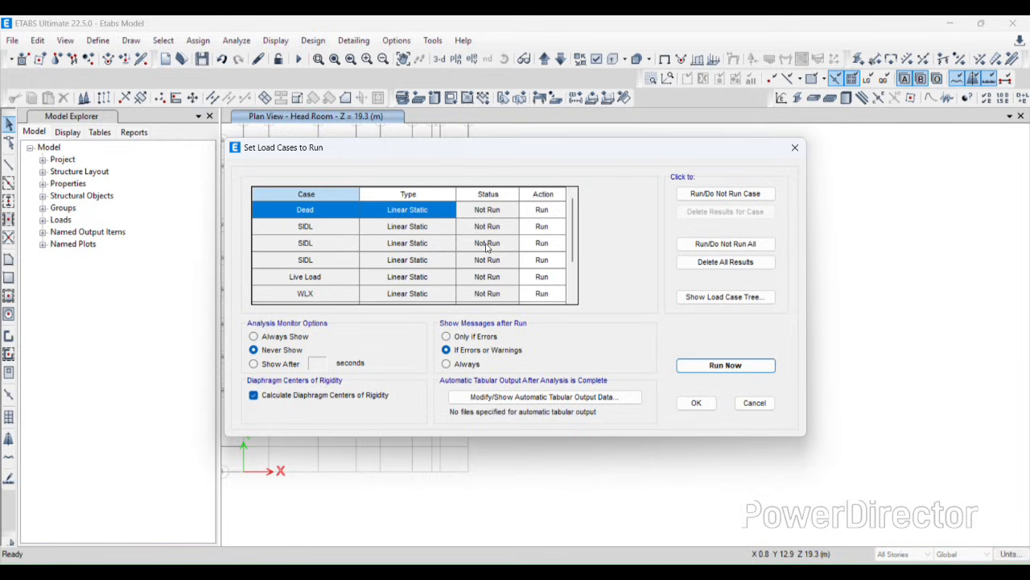
scroll(488, 254, "down", 1)
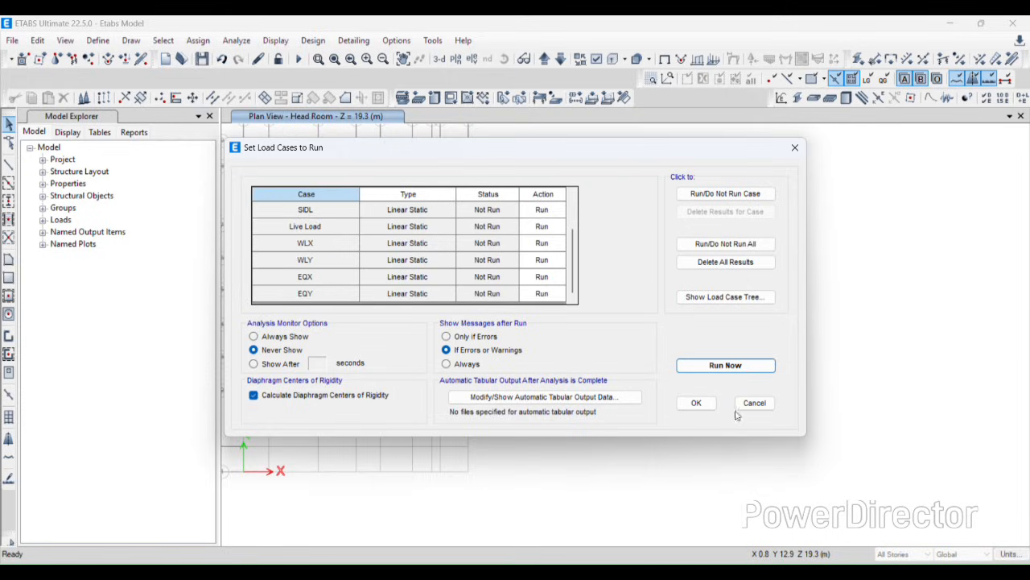
left_click(699, 404)
Accept the advanced SAPFire options with the Standard Solver and Auto analysis process
left_click(237, 40)
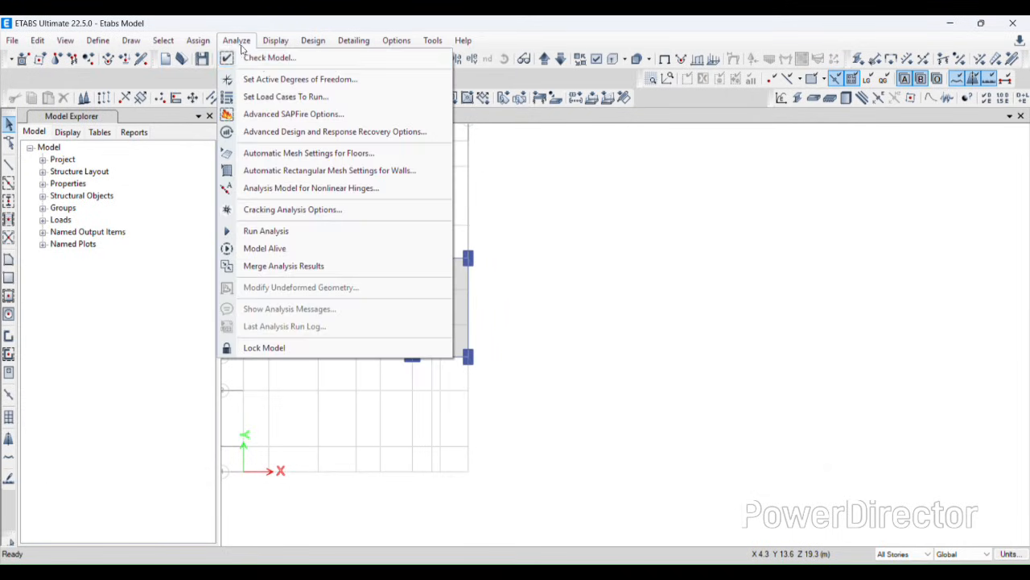
left_click(263, 119)
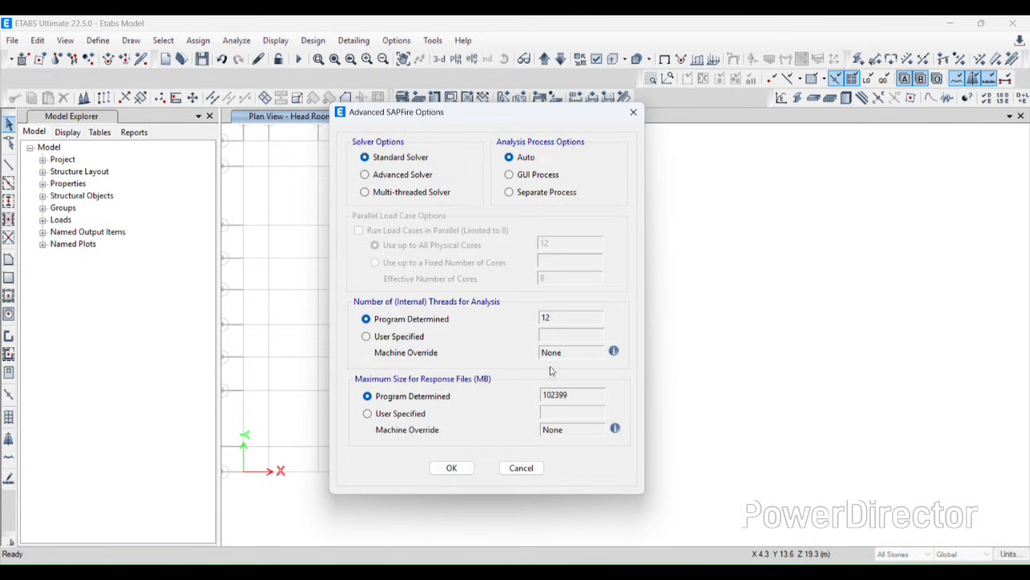
left_click(458, 474)
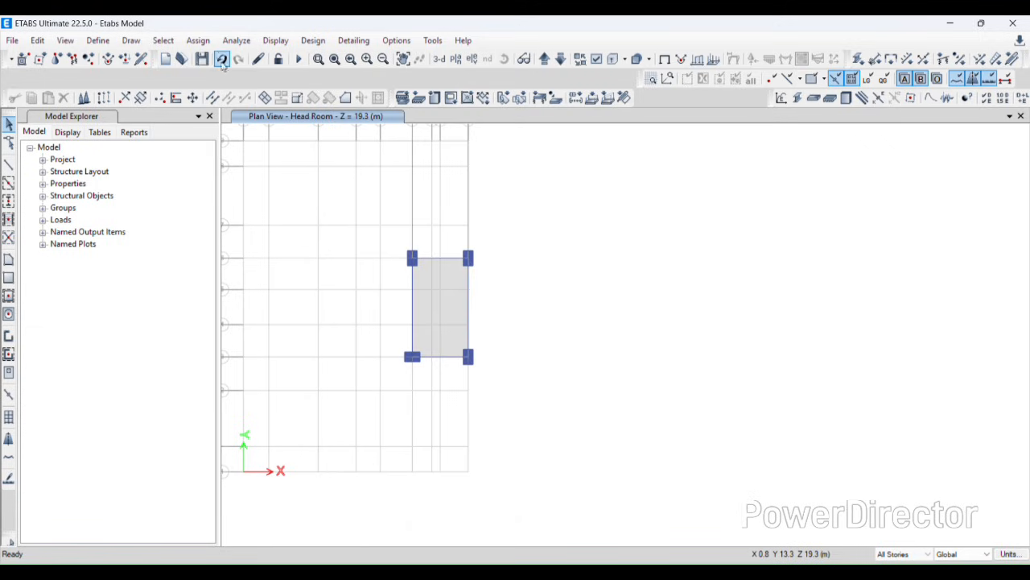
Run the analysis and add a new 3-D View window beside the Head Room plan
left_click(237, 41)
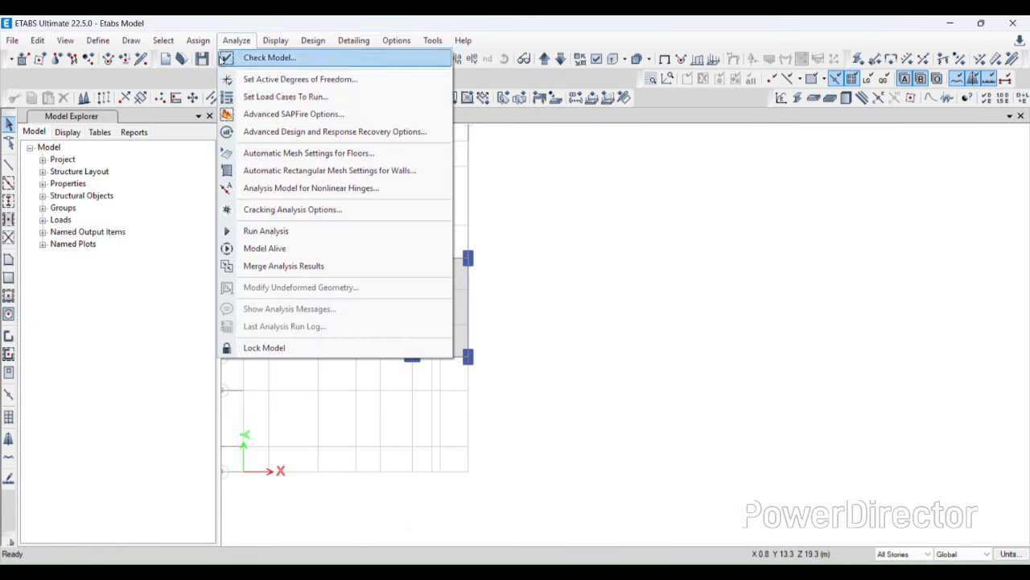
left_click(311, 235)
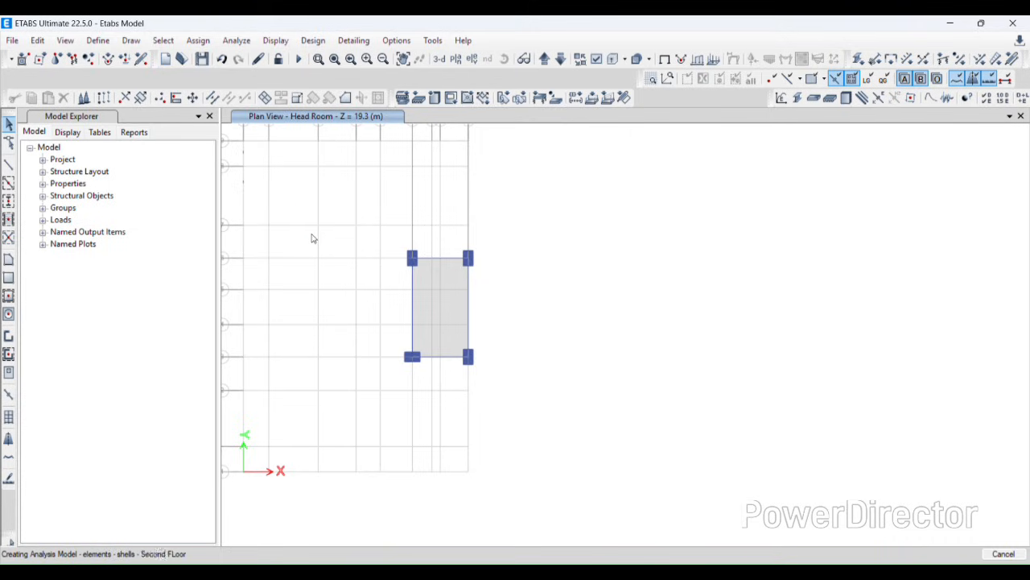
left_click(1009, 116)
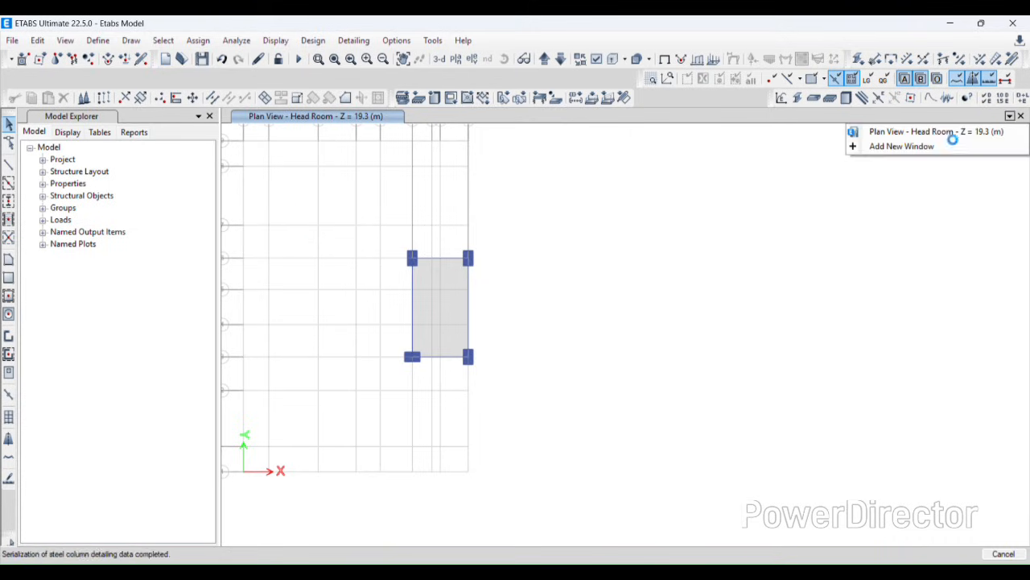
left_click(941, 145)
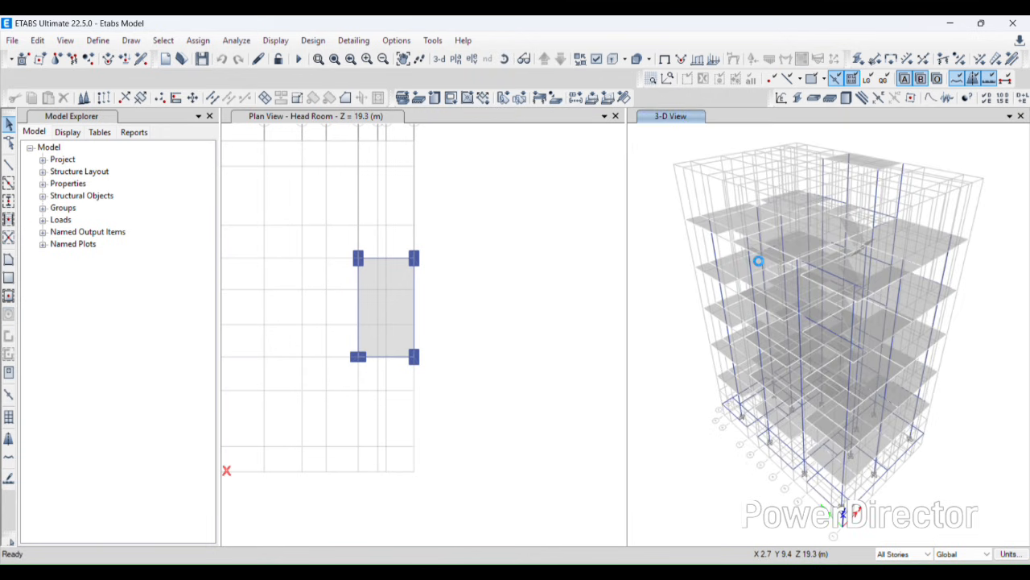
Show the analysis run details, read through the solver log and minimise its window
left_click(942, 554)
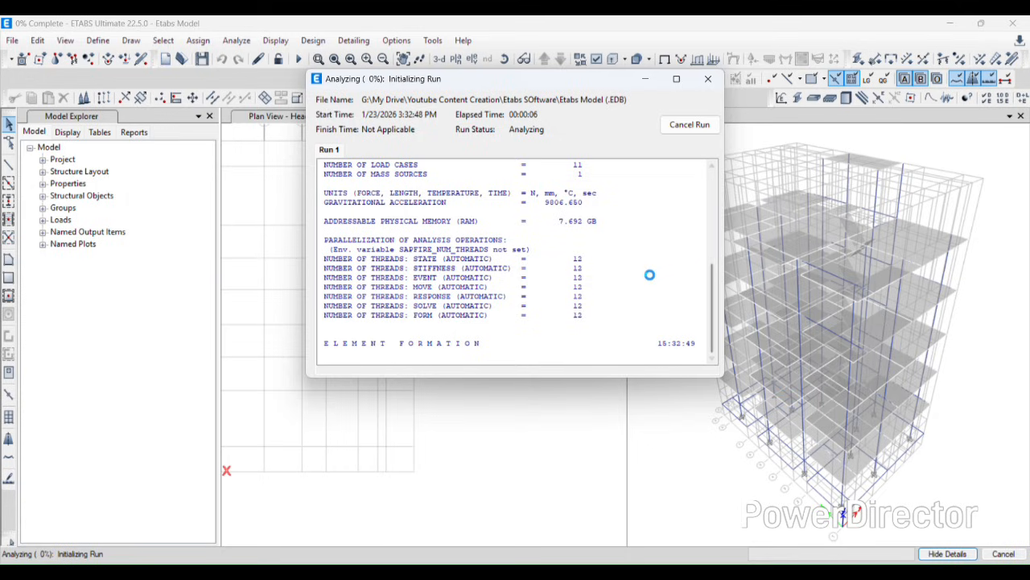
scroll(650, 274, "up", 5)
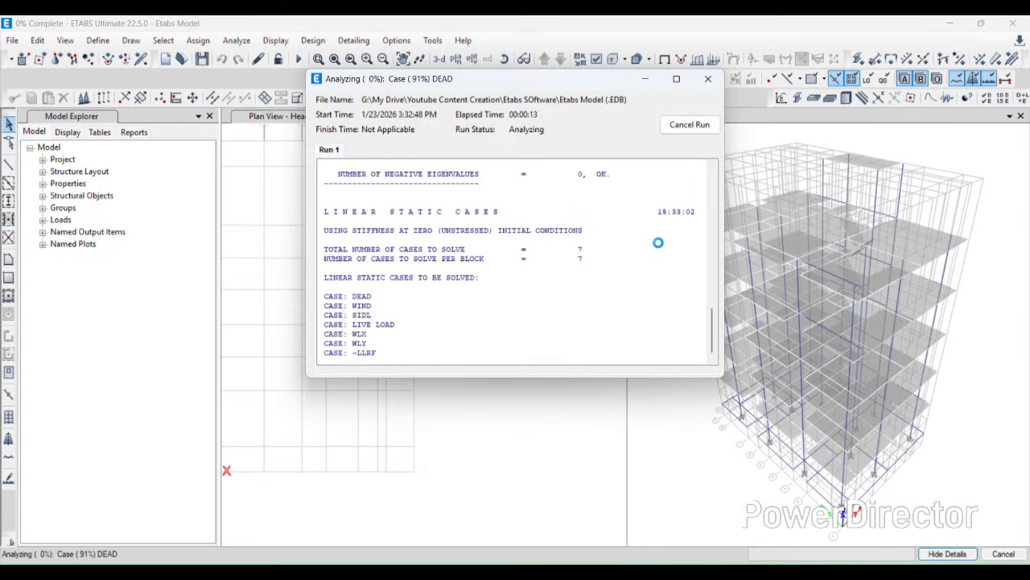
left_click(644, 79)
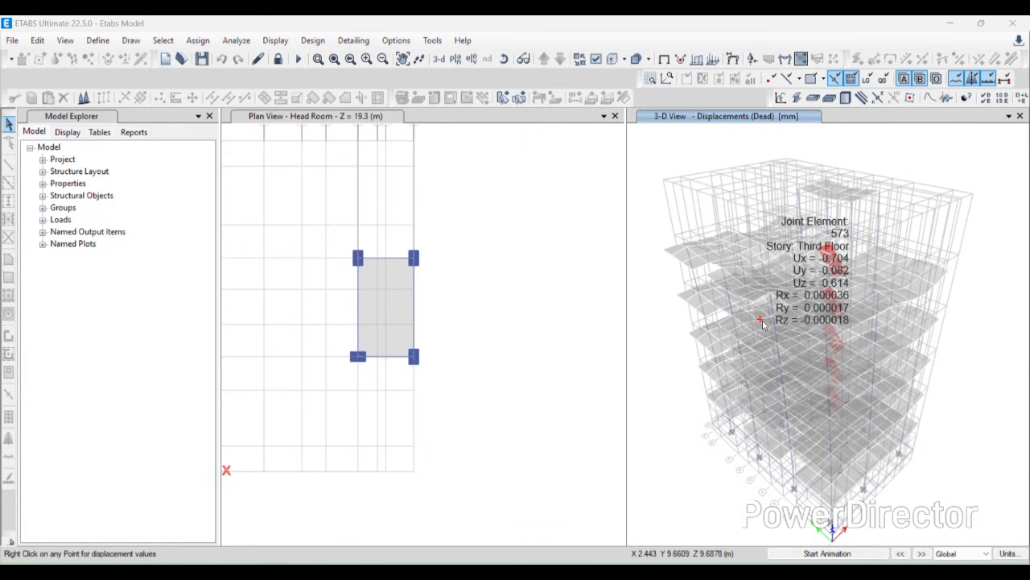
Animate the Dead load displaced shape in the 3-D view, stop the animation and inspect the deformed model
left_click(814, 554)
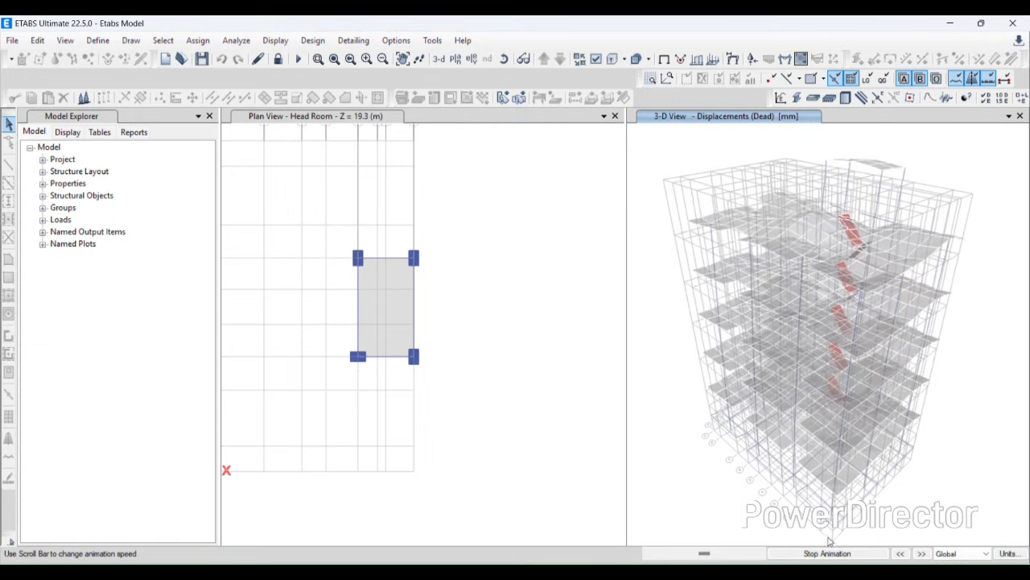
left_click(826, 553)
right_click(782, 274)
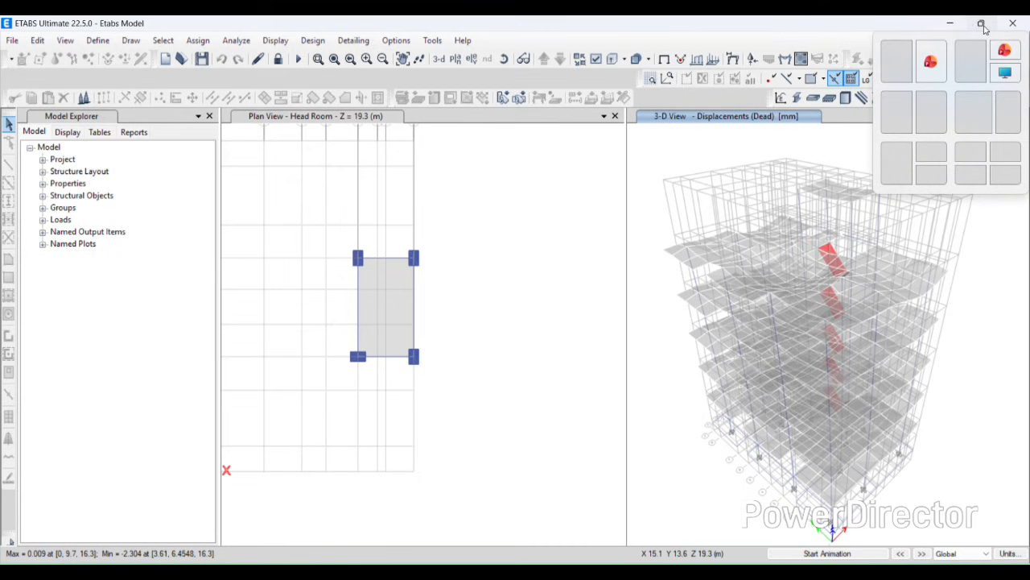
Reduce the program window from full screen and show the undeformed shape in the 3-D view
left_click(983, 25)
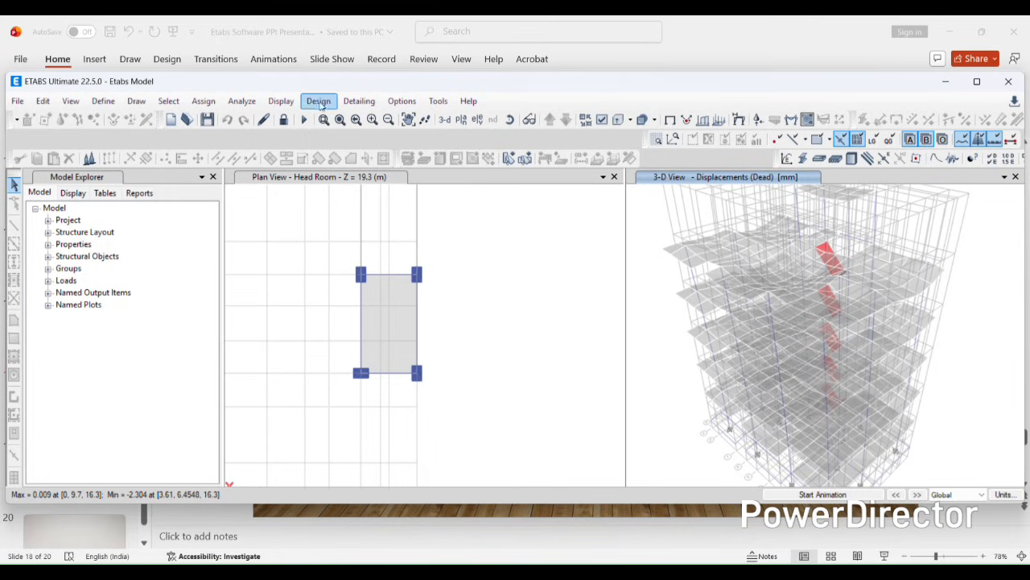
left_click(281, 101)
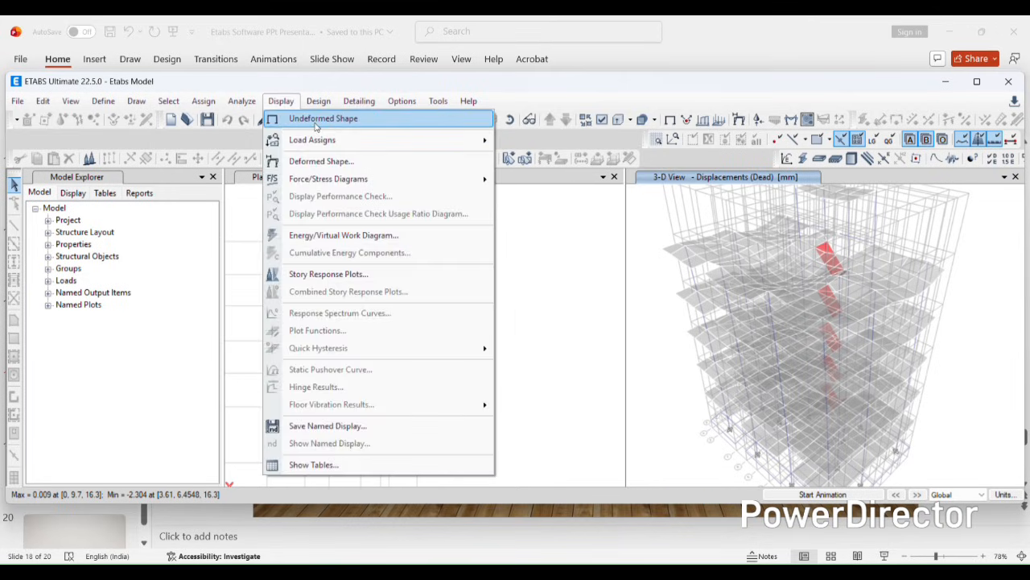
left_click(316, 126)
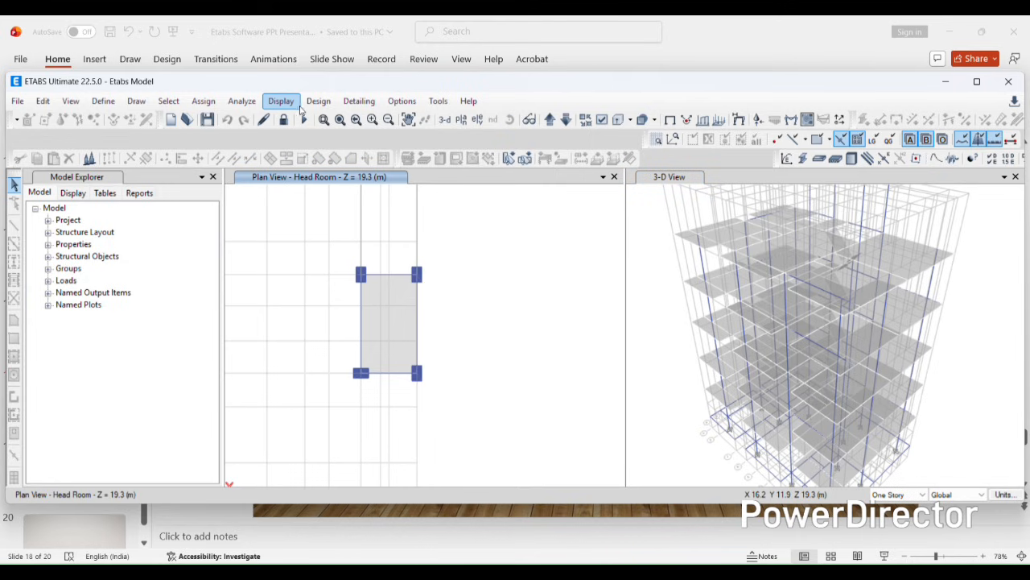
Display the frame Moment 3-3 diagram for load case WLY on the Head Room plan and examine it beside the relocated dialog
left_click(295, 103)
mouse_move(326, 177)
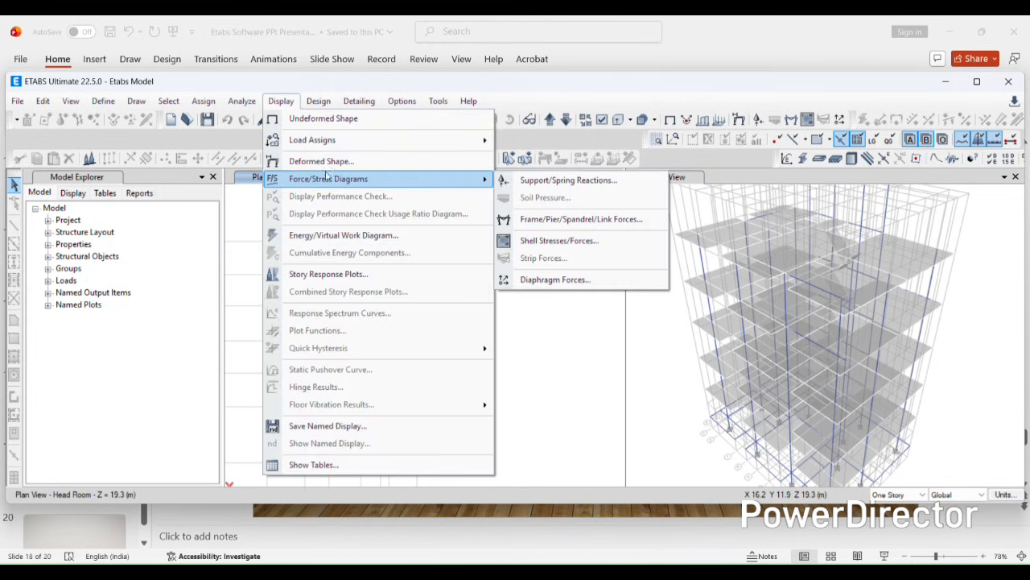
left_click(567, 220)
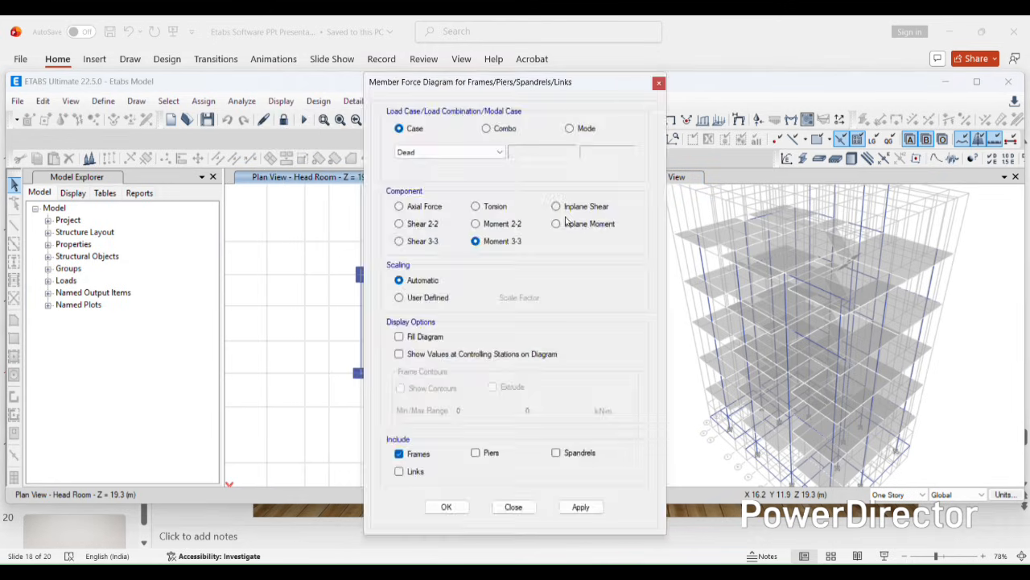
left_click(471, 151)
left_click(510, 134)
left_click(484, 153)
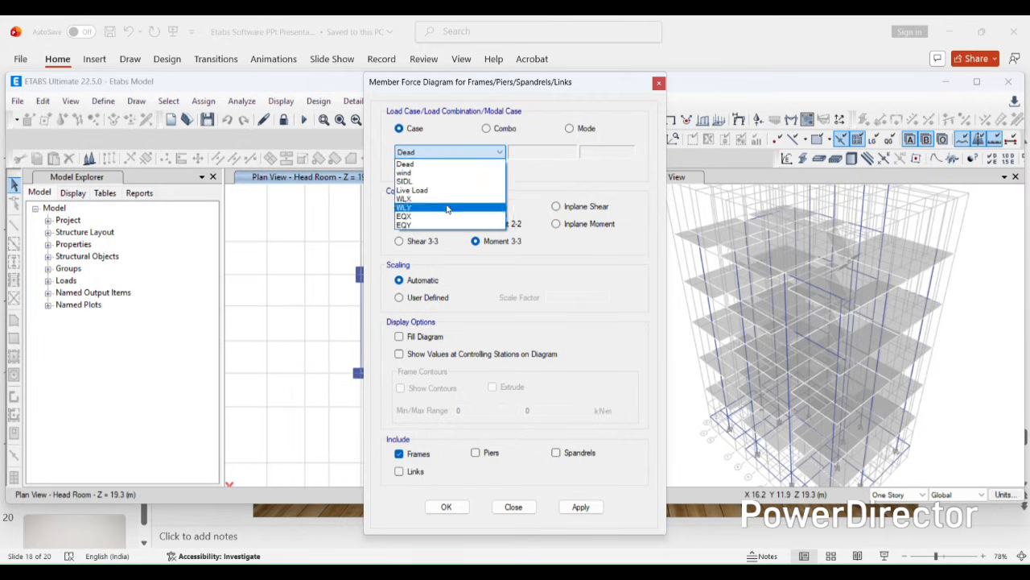
left_click(445, 203)
left_click(572, 509)
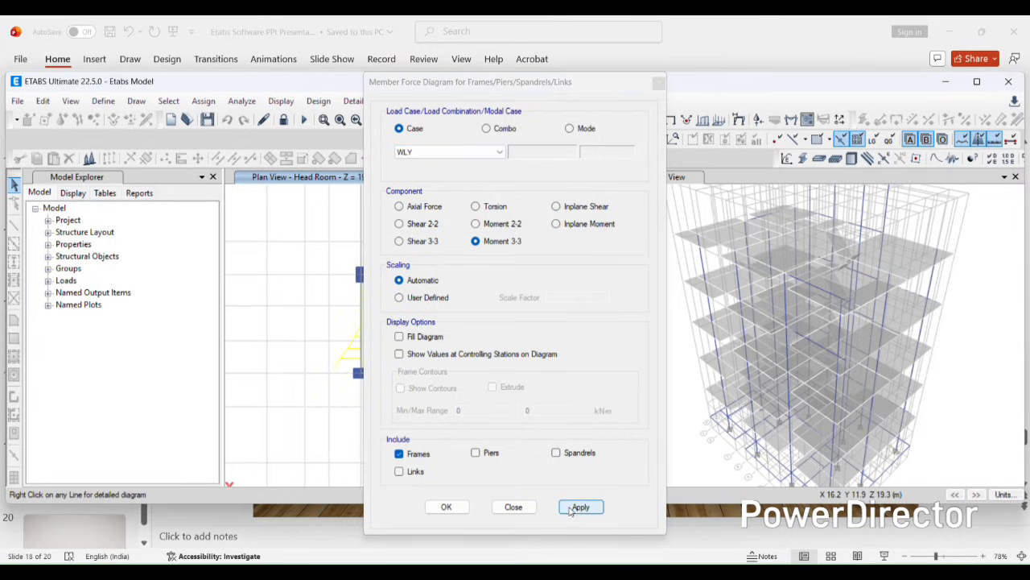
left_click_drag(547, 82, 768, 225)
scroll(397, 326, "up", 2)
scroll(397, 329, "up", 1)
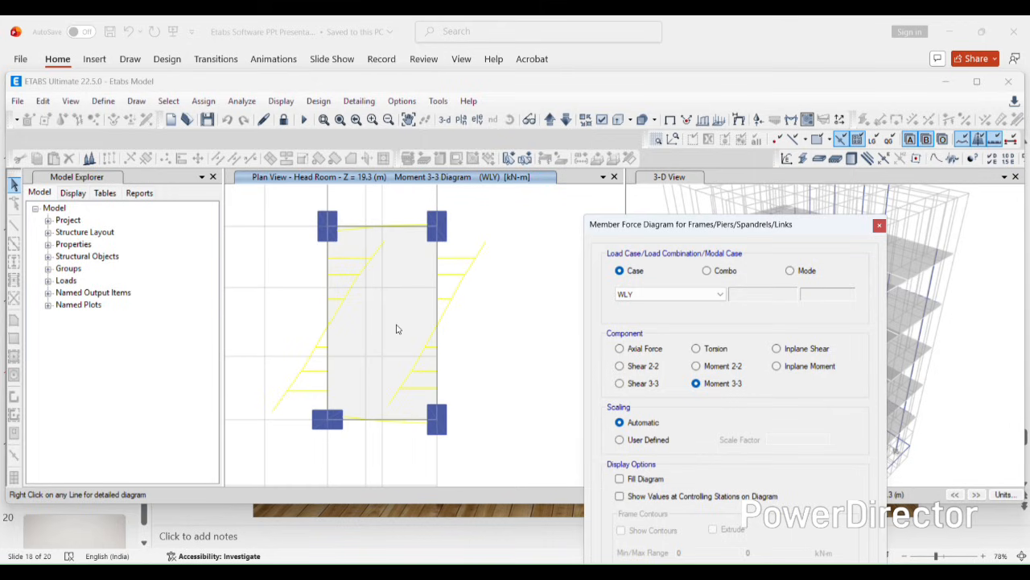
scroll(398, 329, "down", 2)
Switch the plan view from Head Room to the First Floor level and close the plan selection
left_click(74, 103)
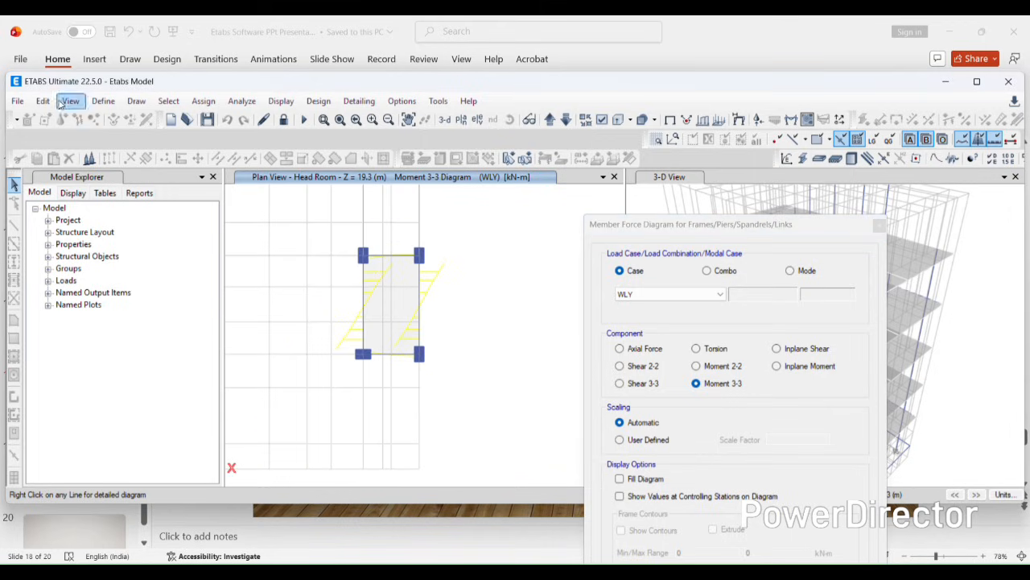
left_click(72, 102)
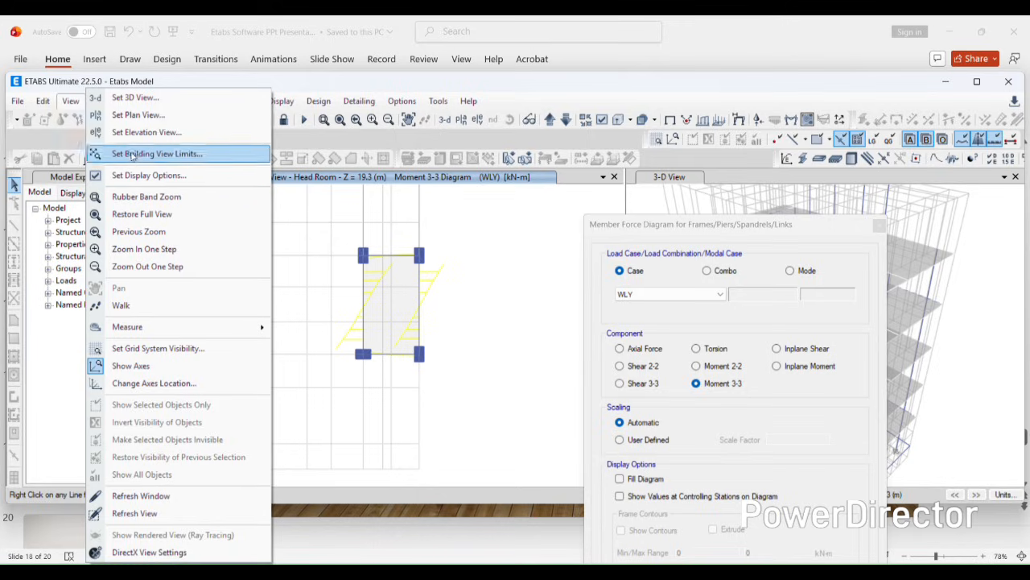
left_click(138, 115)
left_click(109, 386)
left_click(236, 538)
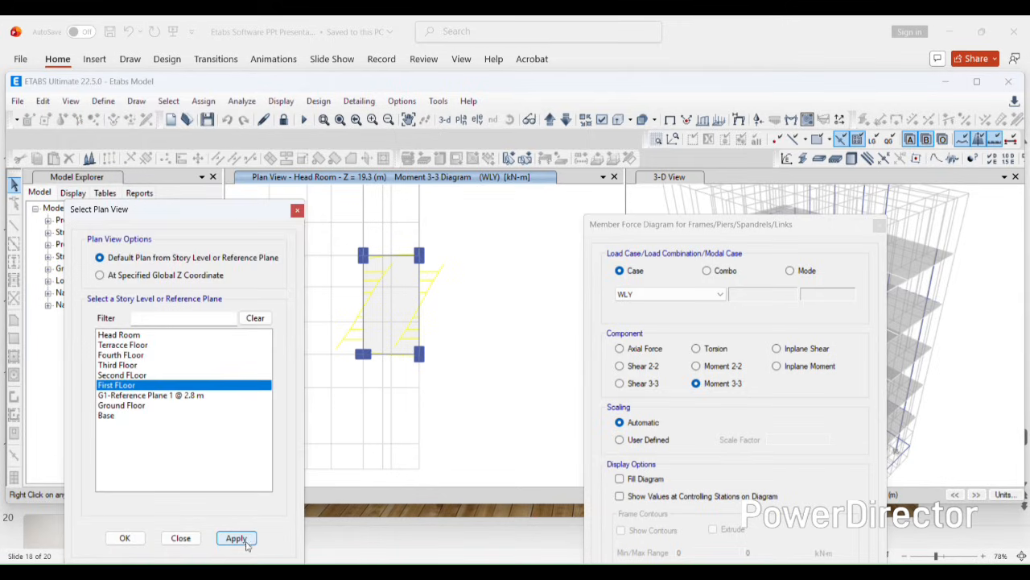
left_click(296, 211)
Display the frame Moment 3-3 diagram for the Live Load case on the First Floor plan
left_click(665, 169)
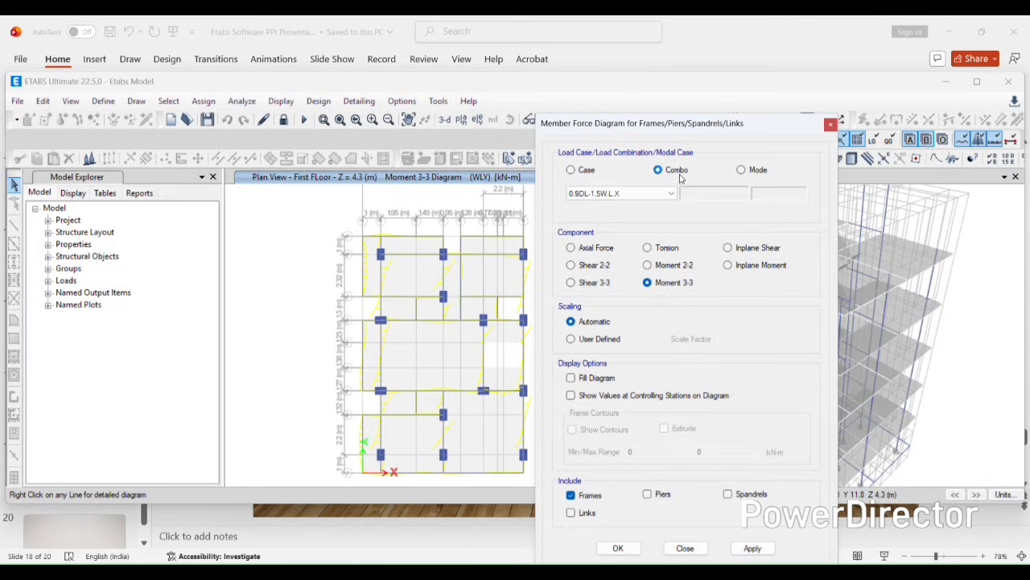
left_click(586, 170)
left_click(618, 194)
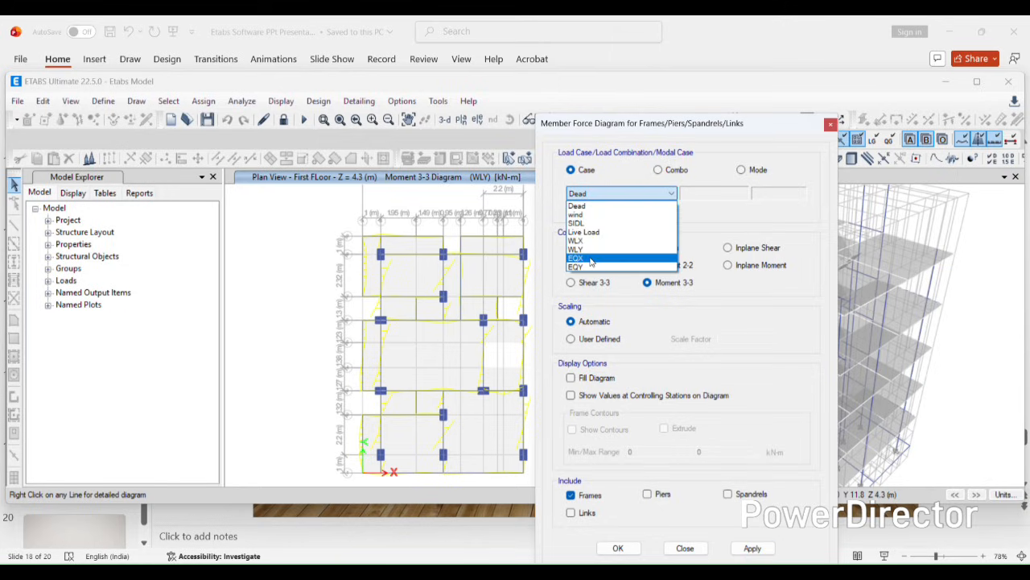
left_click(587, 235)
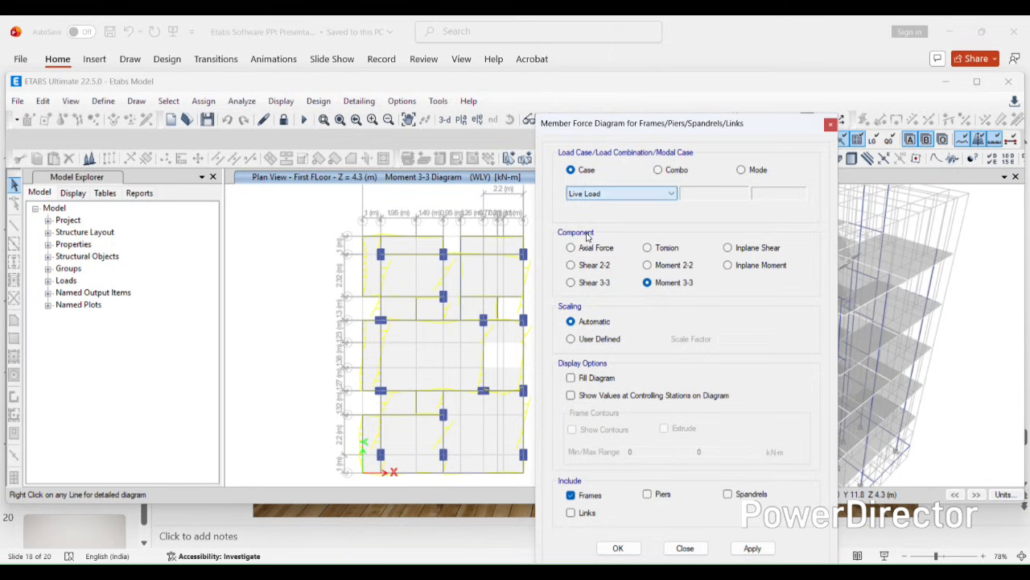
left_click(752, 547)
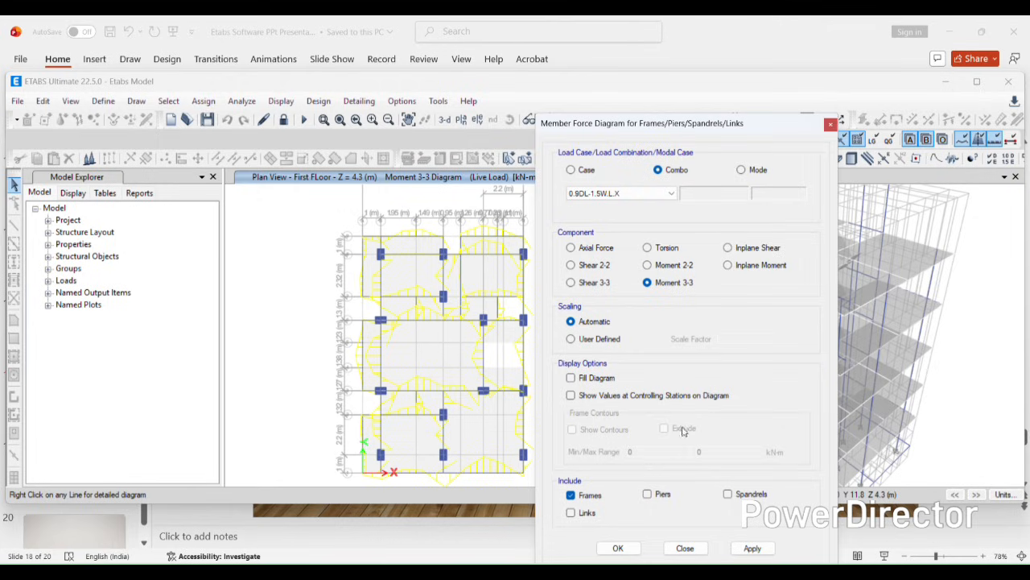
Show the filled Moment 3-3 diagram with controlling station values for combination 0.9DL-1.5W.L.X and examine the First Floor beams
left_click(570, 395)
left_click(571, 378)
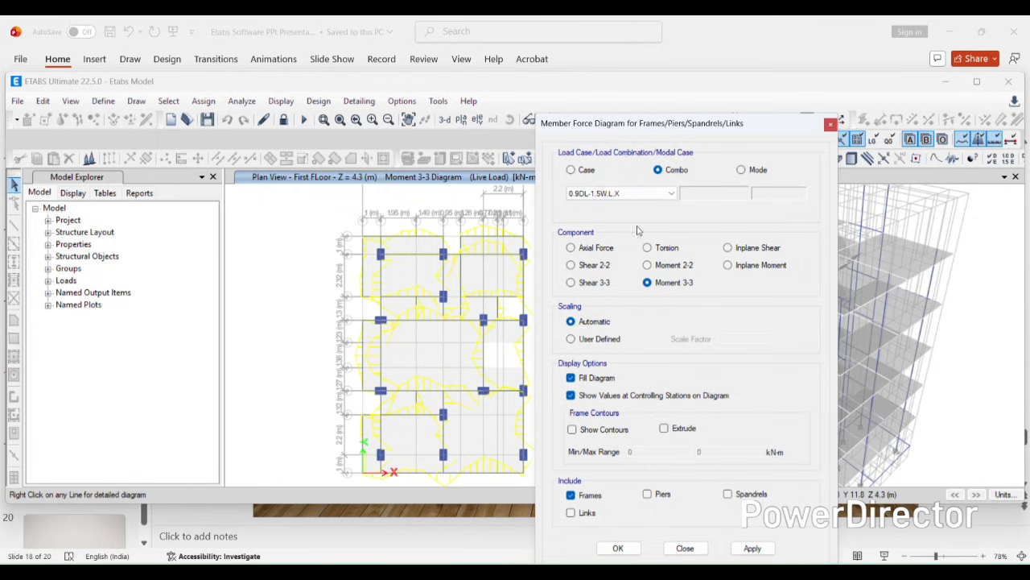
left_click(752, 548)
scroll(409, 270, "up", 4)
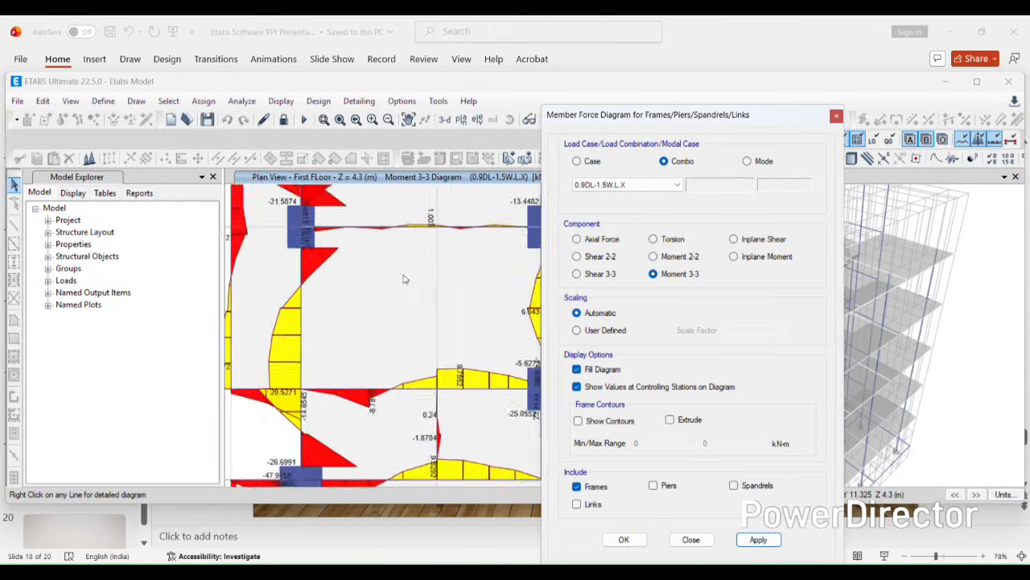
scroll(405, 279, "down", 4)
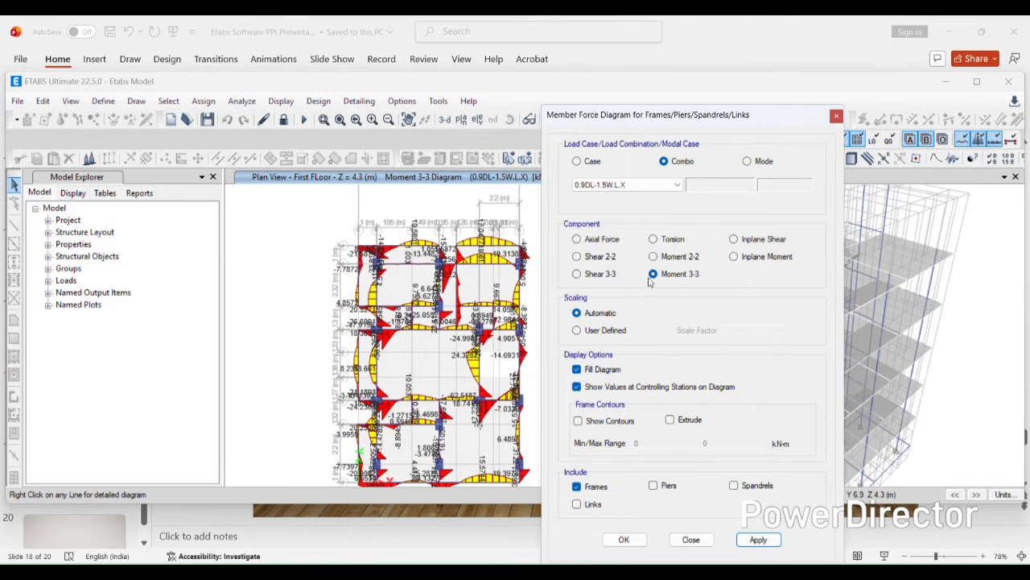
scroll(355, 268, "up", 3)
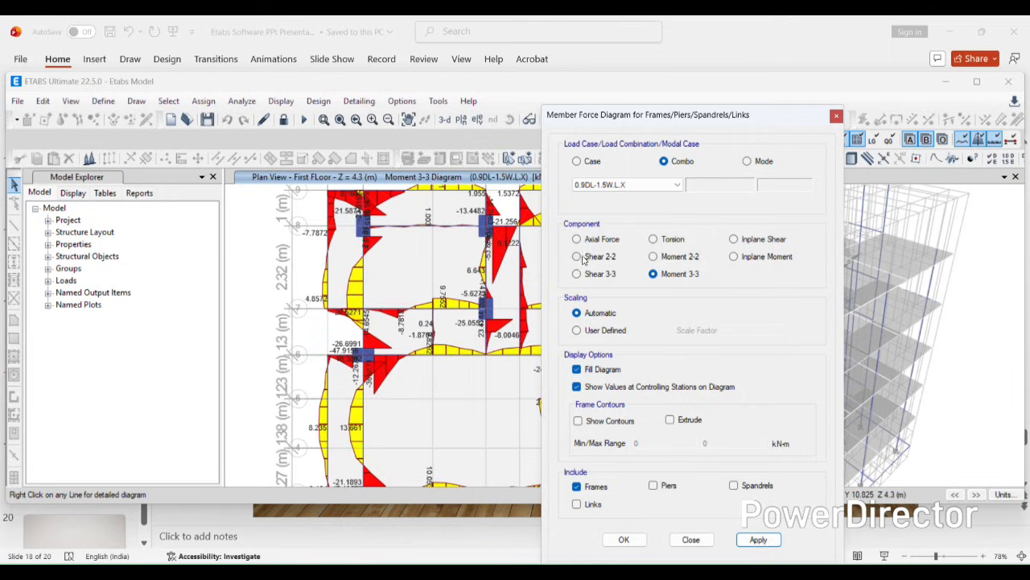
Display the Shear 2-2 diagram for 0.9DL-1.5W.L.X on the First Floor plan, finish the diagram settings and view it briefly full screen
left_click(576, 256)
left_click(758, 539)
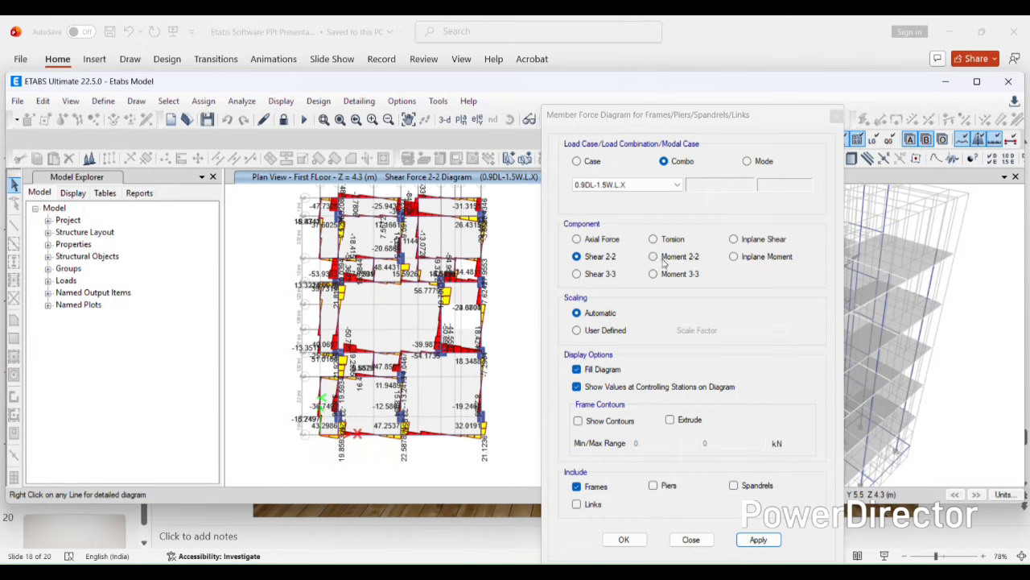
left_click(624, 540)
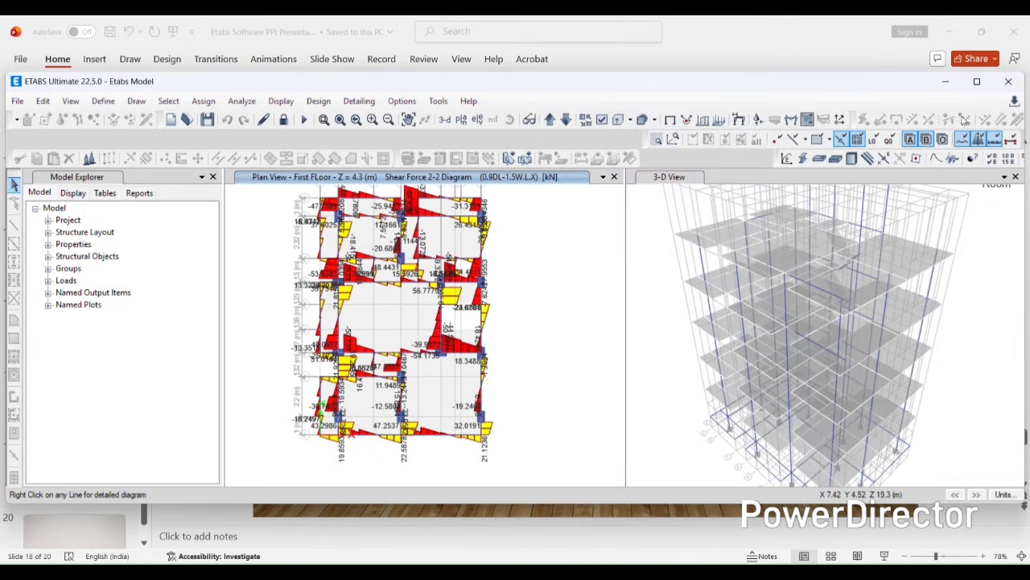
left_click(977, 81)
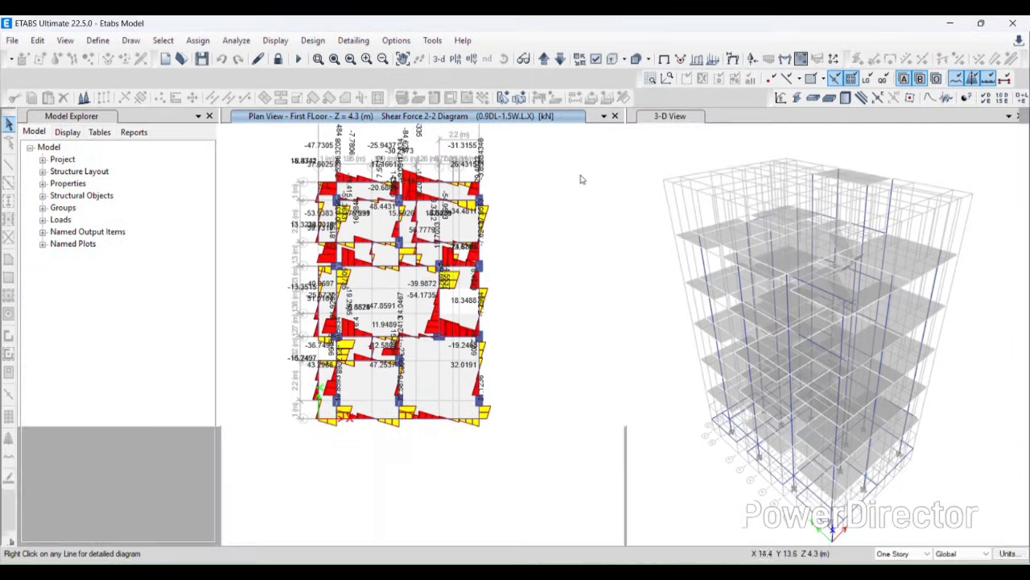
left_click(981, 24)
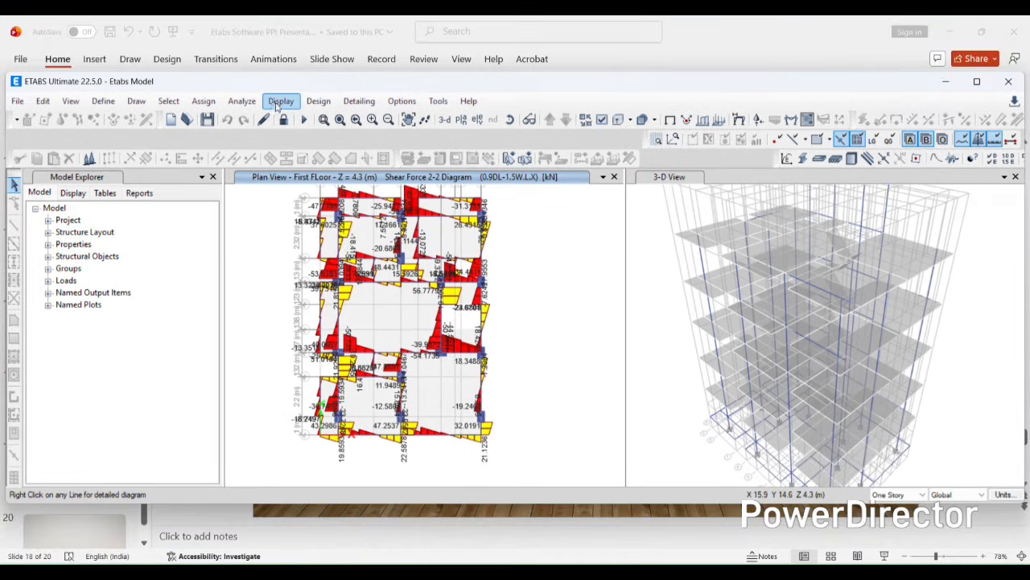
Show the Structure Output result tables and read through the Base Reactions of the load cases
left_click(279, 103)
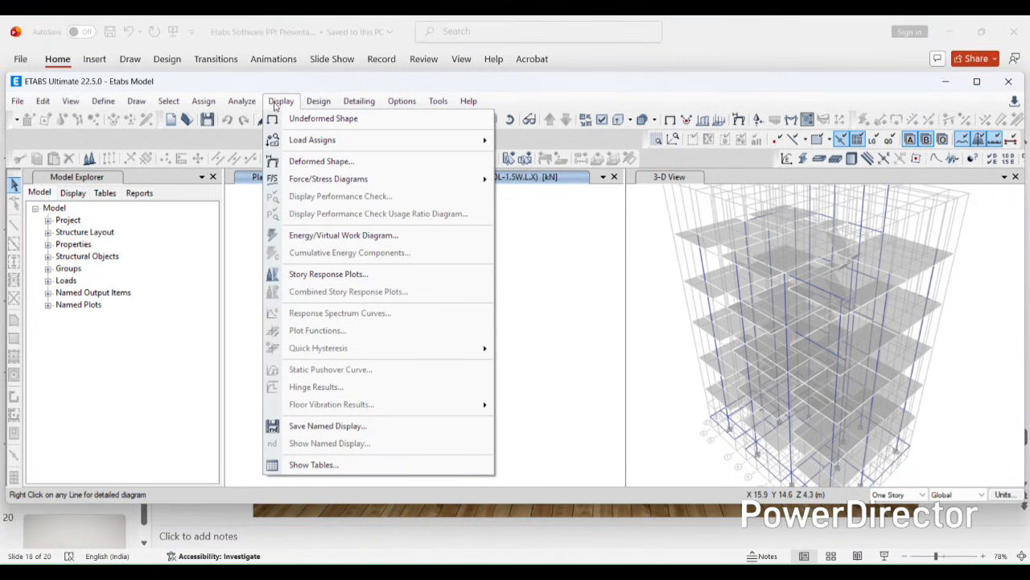
left_click(352, 469)
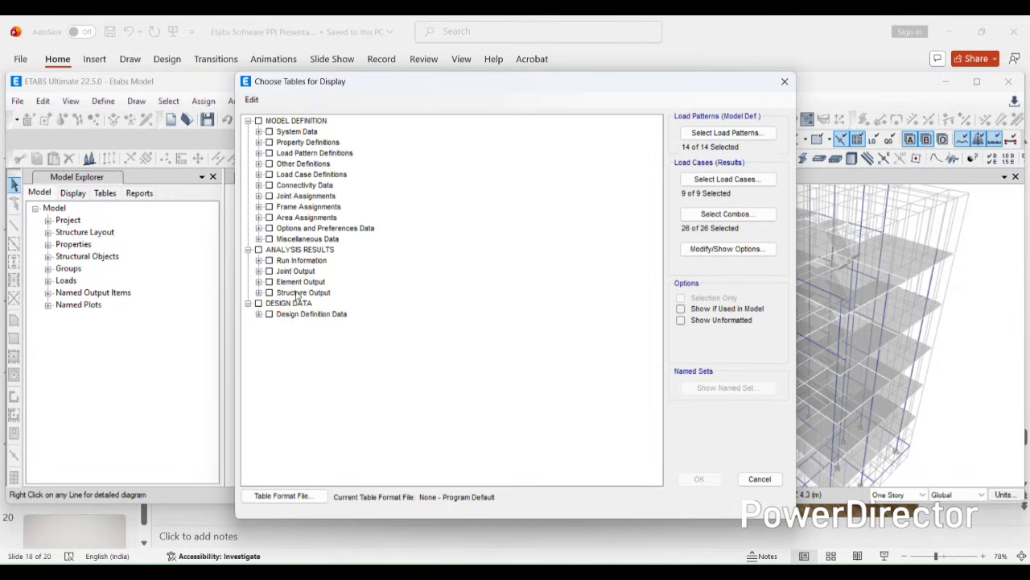
left_click(298, 293)
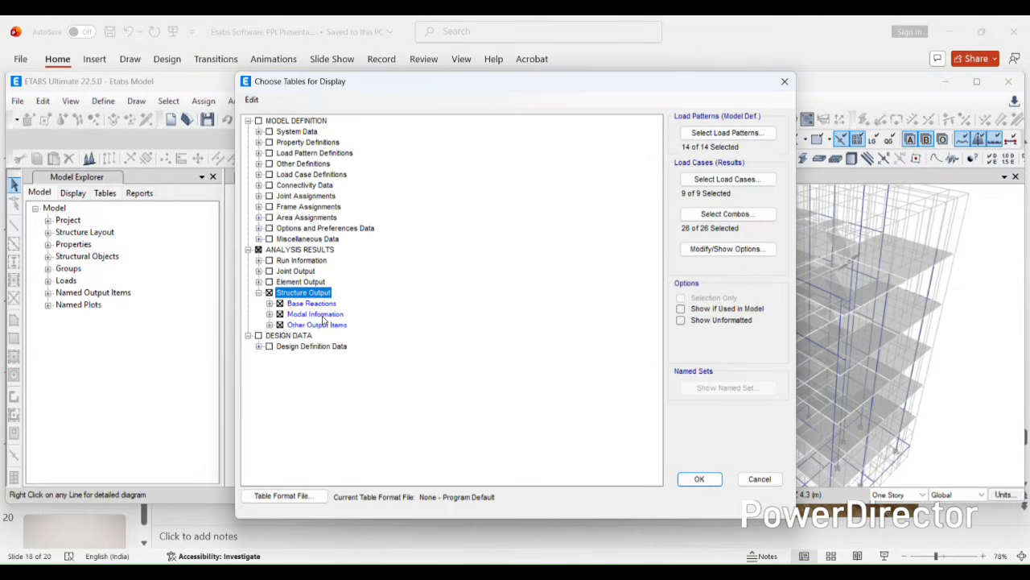
left_click(697, 480)
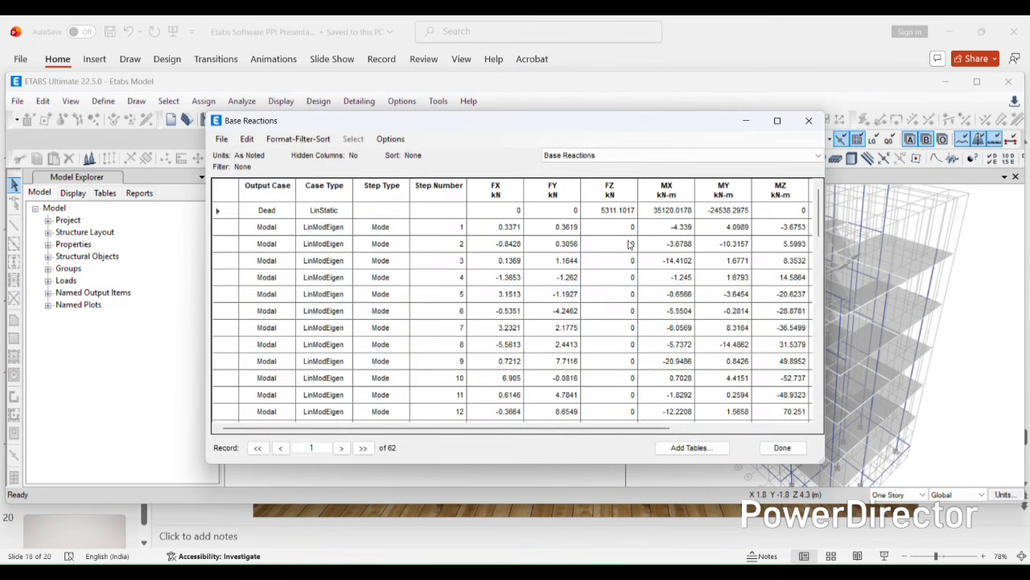
scroll(680, 229, "down", 3)
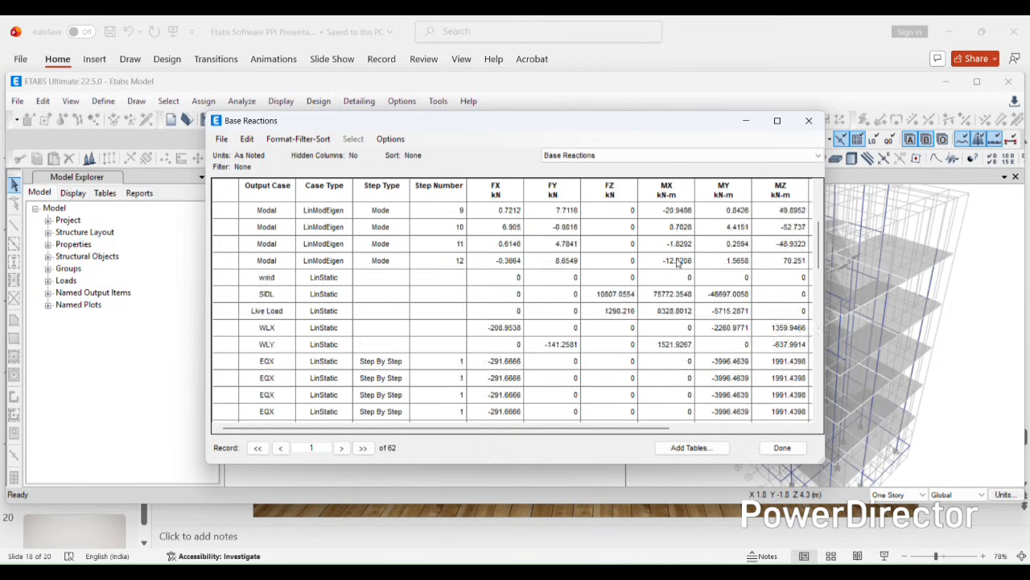
scroll(678, 264, "down", 1)
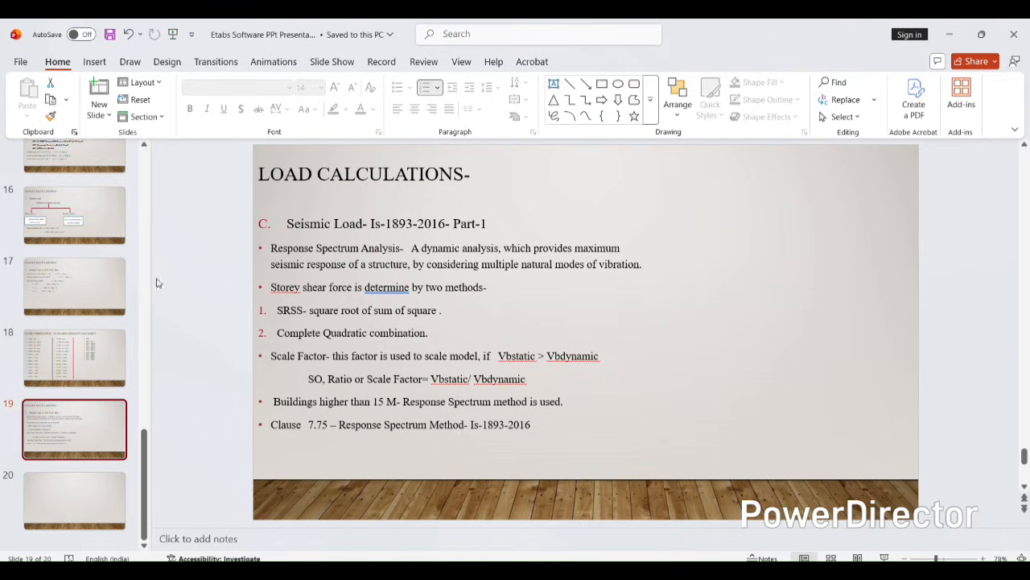
Show slide 16 of the presentation and review the static and dynamic methods of seismic analysis
left_click(74, 215)
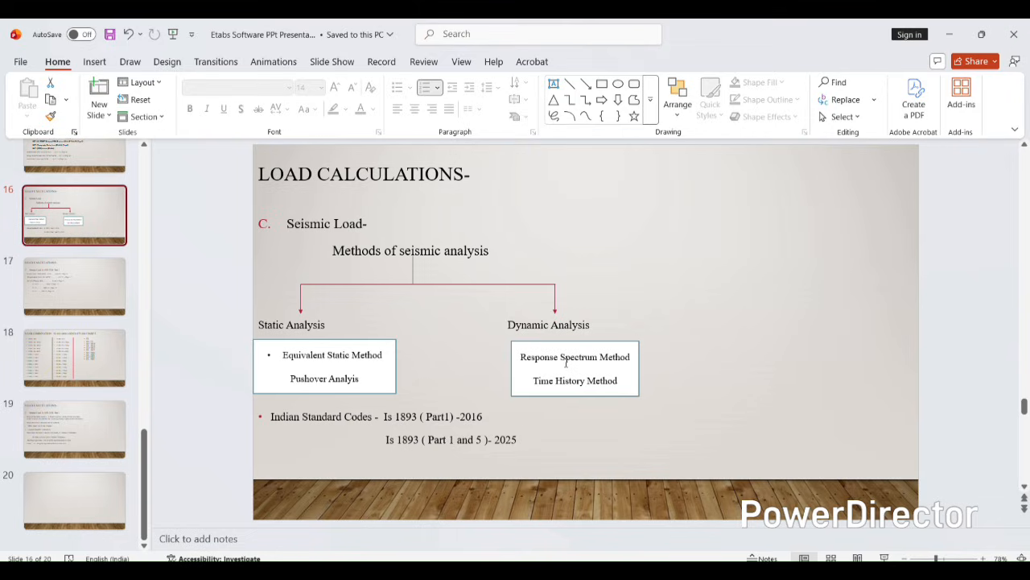
mouse_move(706, 562)
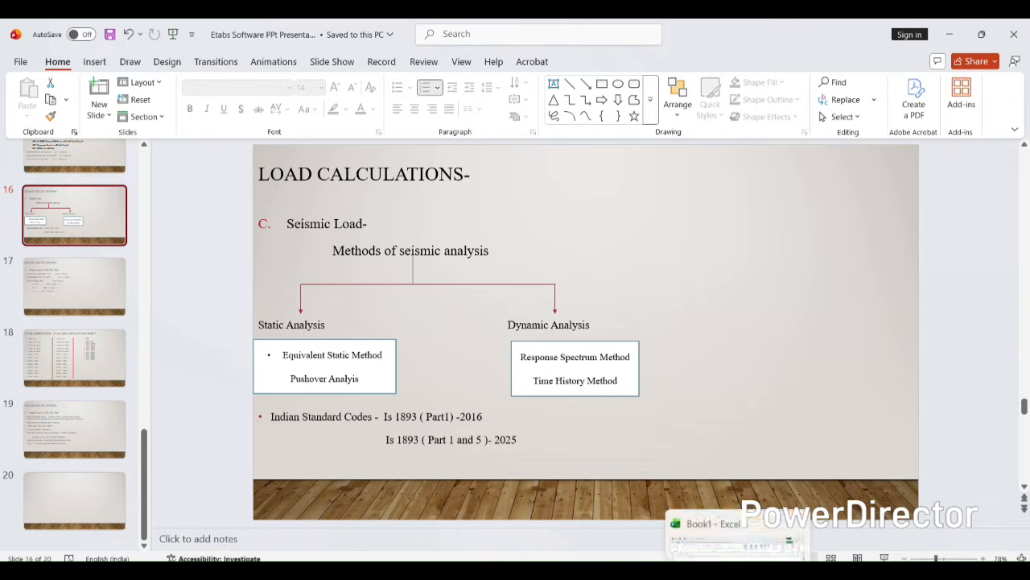
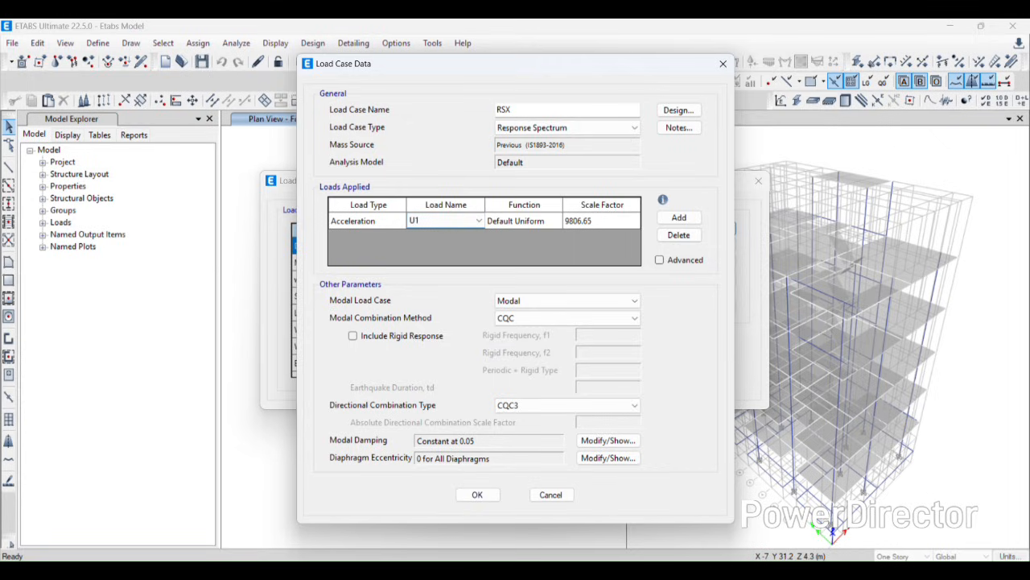
Review the scale factor slide in PowerPoint and clause 7.7.3 in the IS1893_Part1_2016 PDF, and return to the slide
left_click(954, 531)
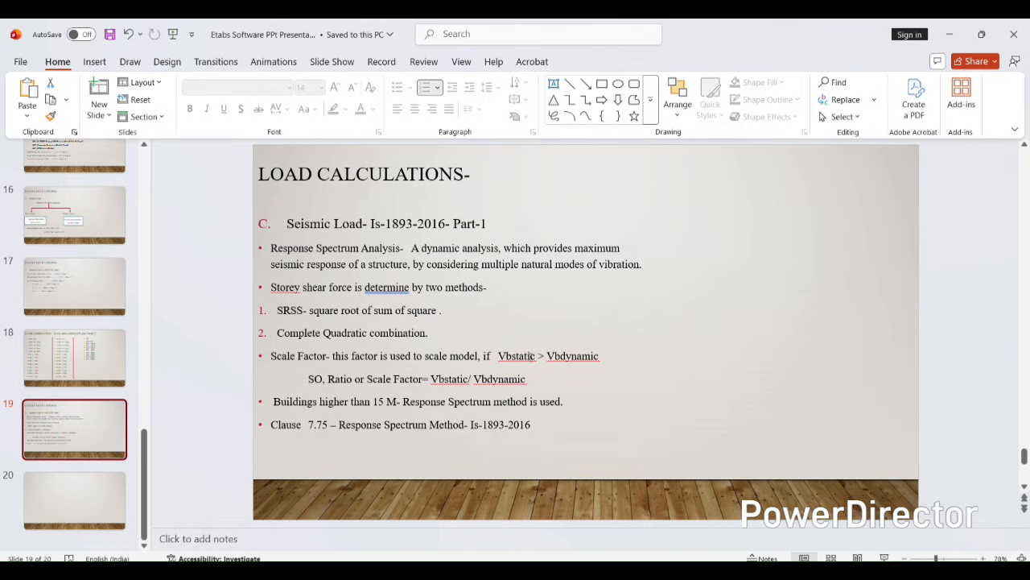
left_click(527, 572)
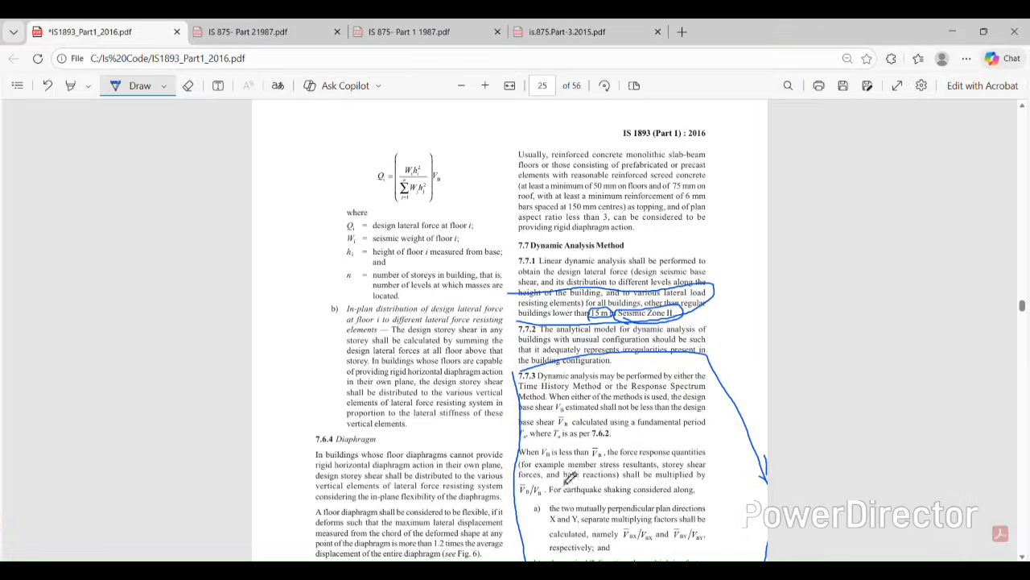
scroll(602, 394, "down", 1)
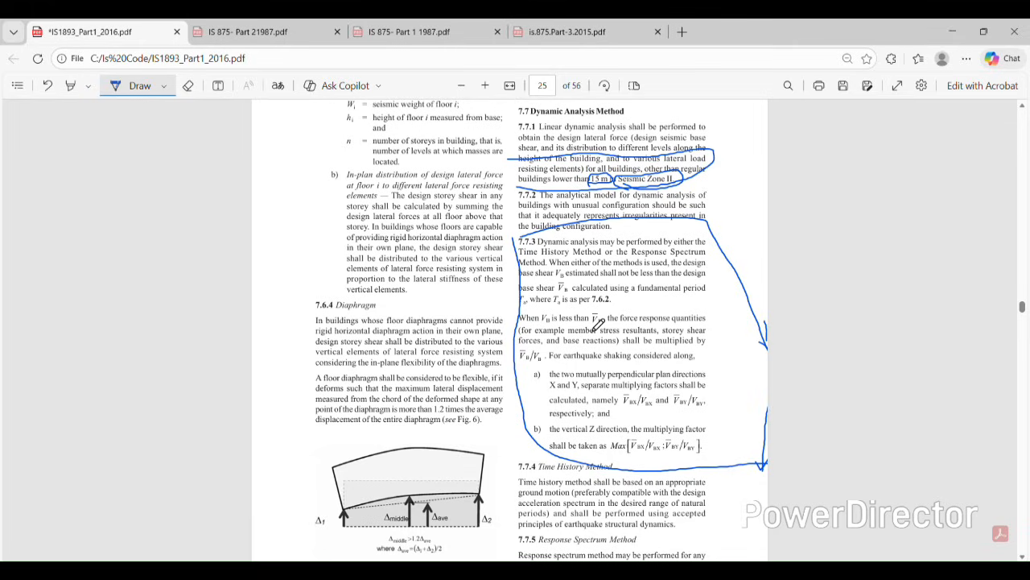
mouse_move(711, 574)
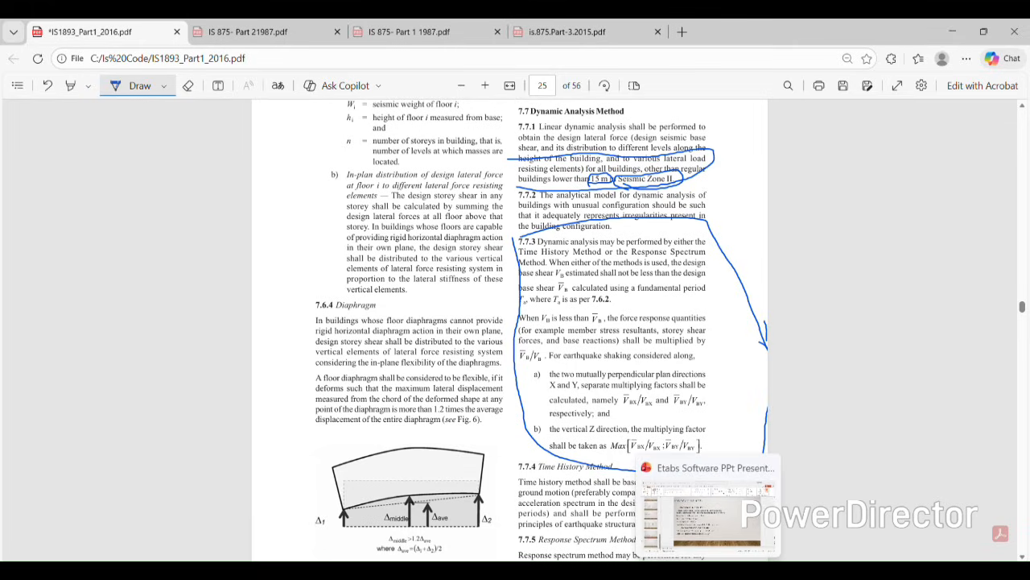
left_click(709, 515)
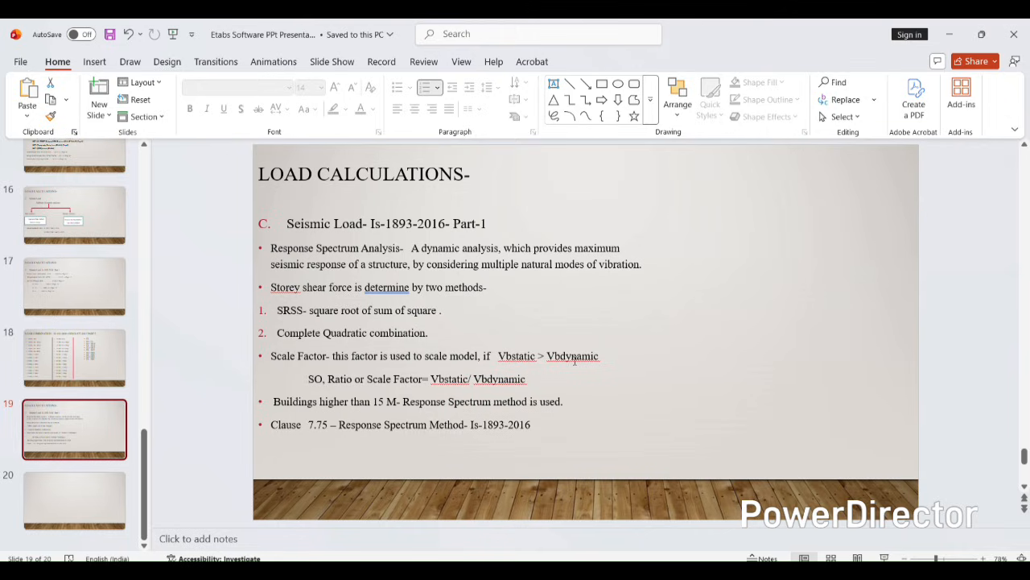
Switch back to ETABS and accept the RSX response spectrum load case definition
mouse_move(739, 573)
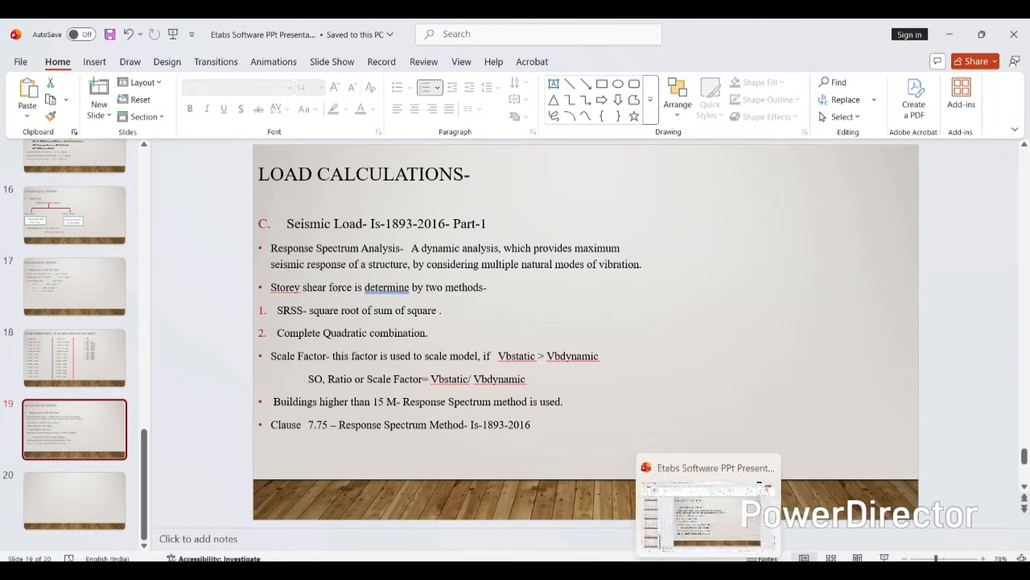
left_click(693, 574)
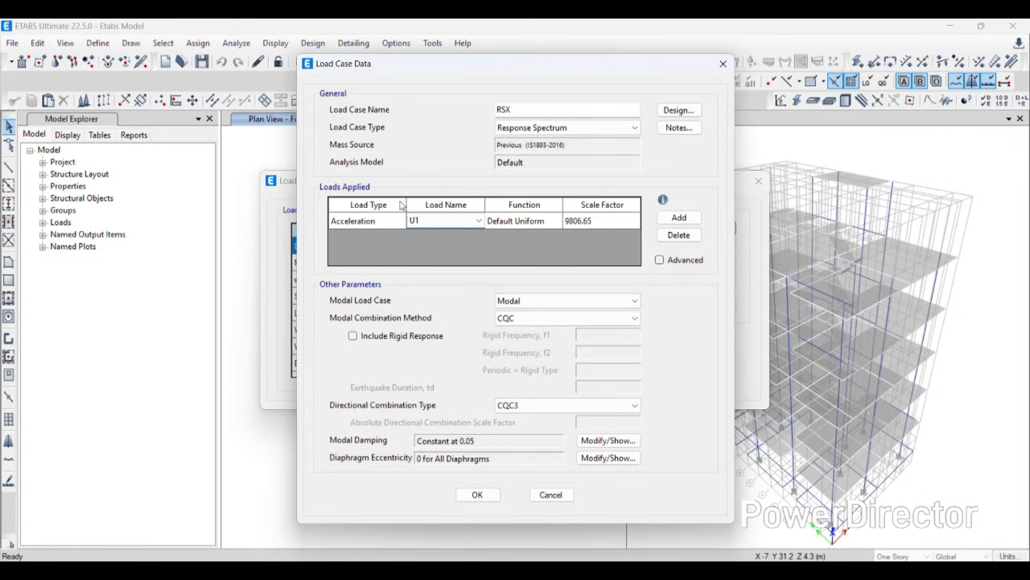
left_click(477, 495)
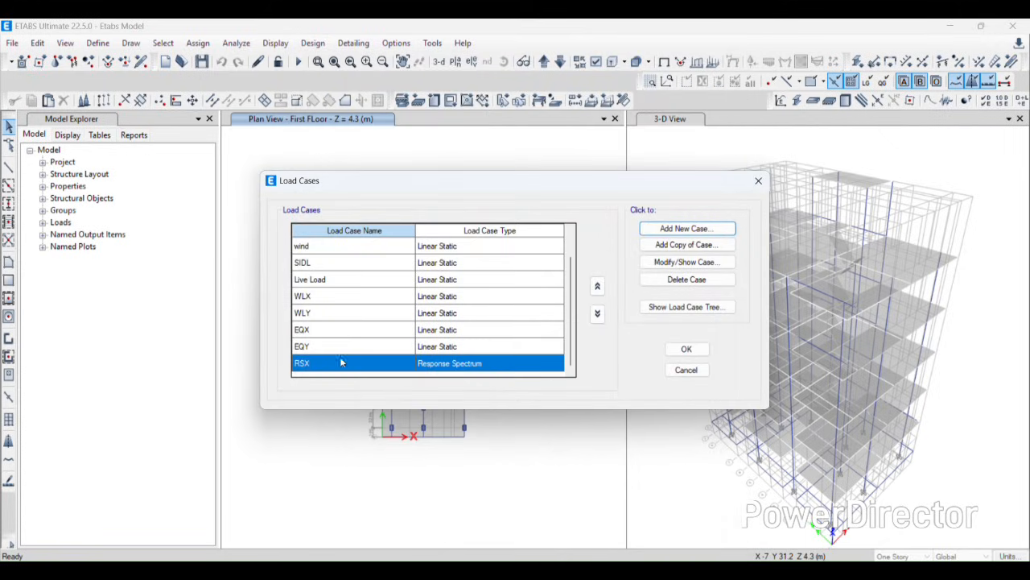
Start a new load case named RSY and set its type to Response Spectrum
left_click(694, 233)
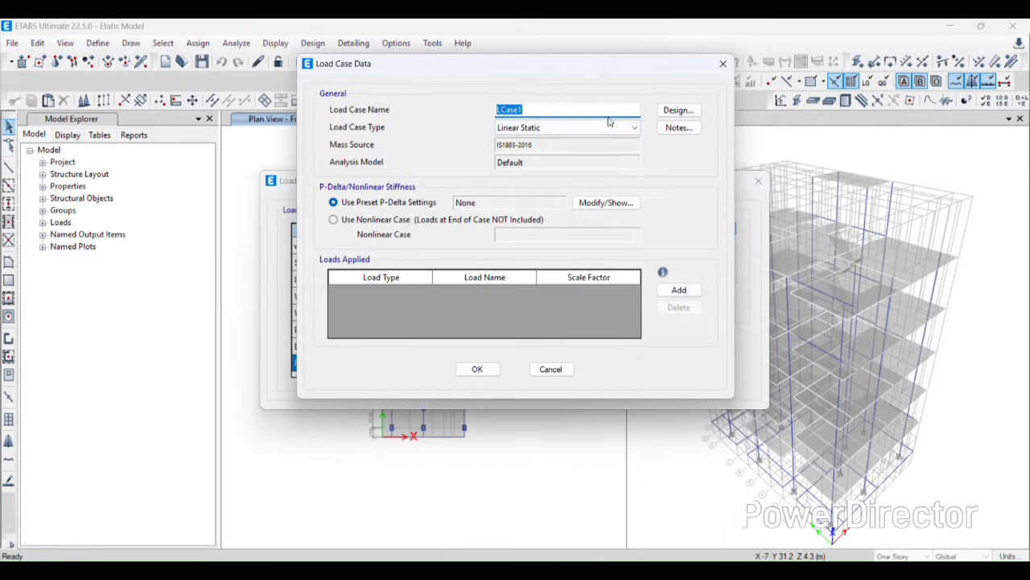
type("RSY")
left_click(591, 129)
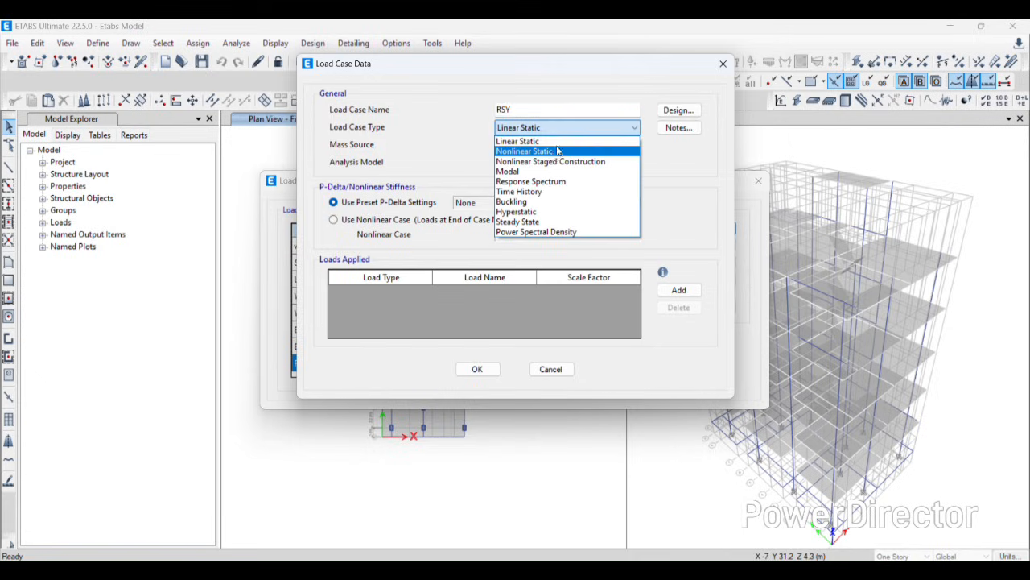
left_click(535, 181)
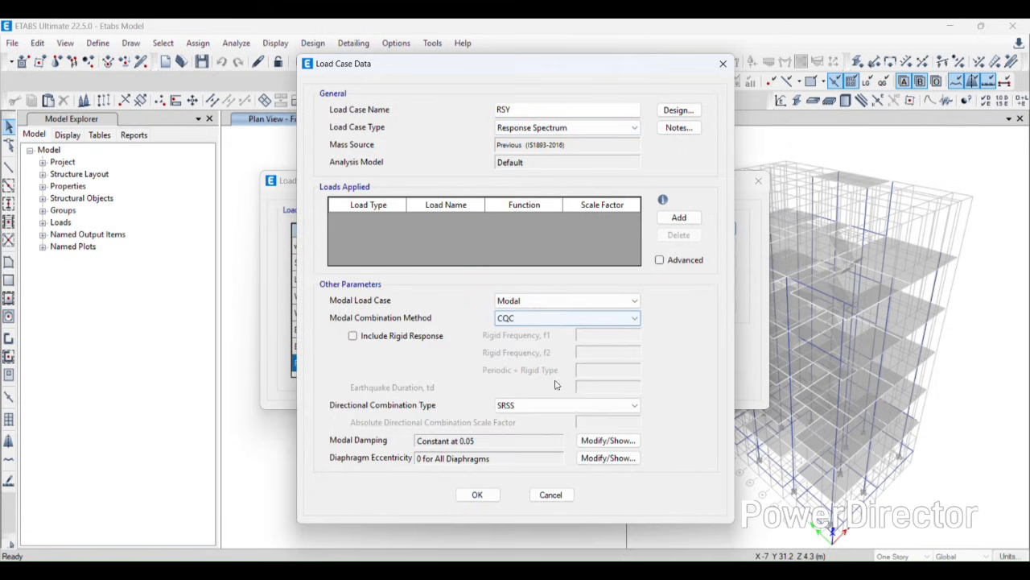
Set RSY's directional combination to CQC3, add an Acceleration load in U2, and accept the load case definitions
left_click(567, 405)
left_click(515, 439)
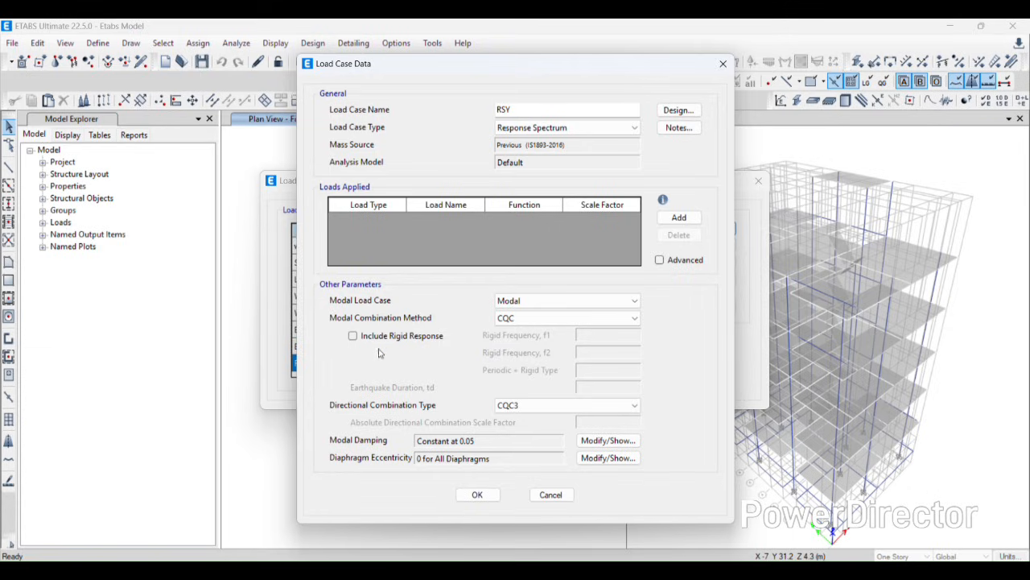
left_click(679, 217)
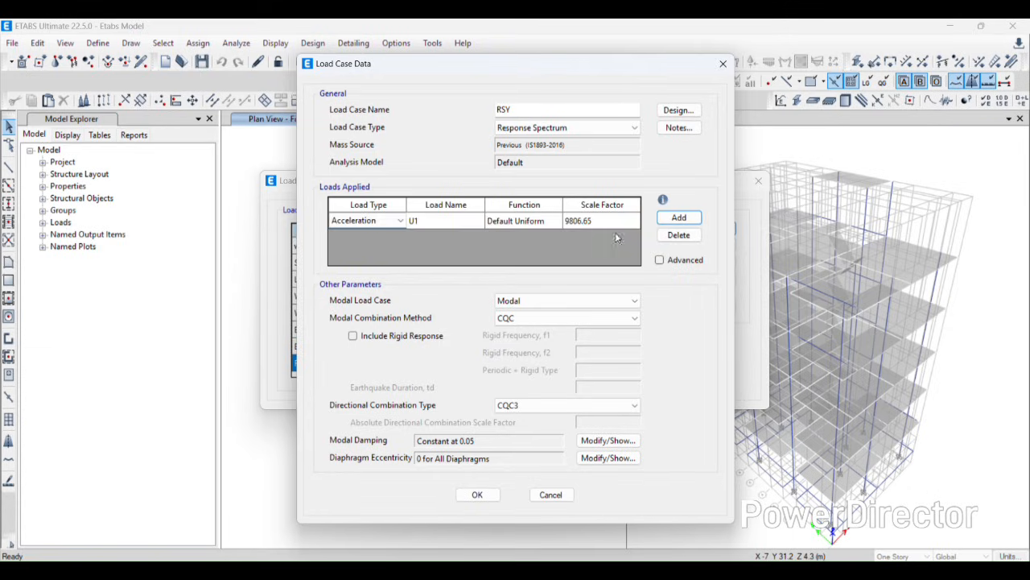
left_click(421, 223)
left_click(421, 223)
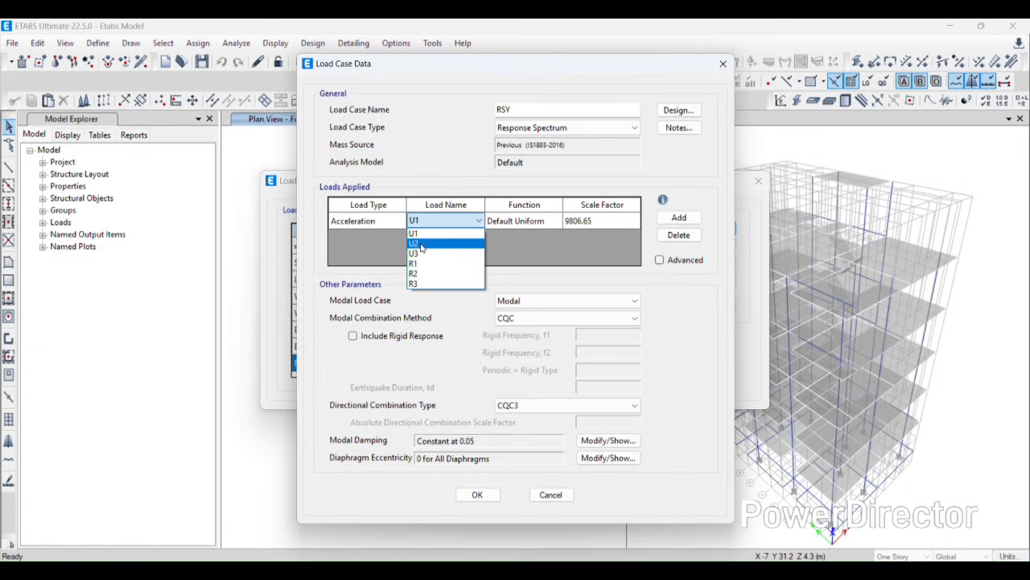
left_click(420, 243)
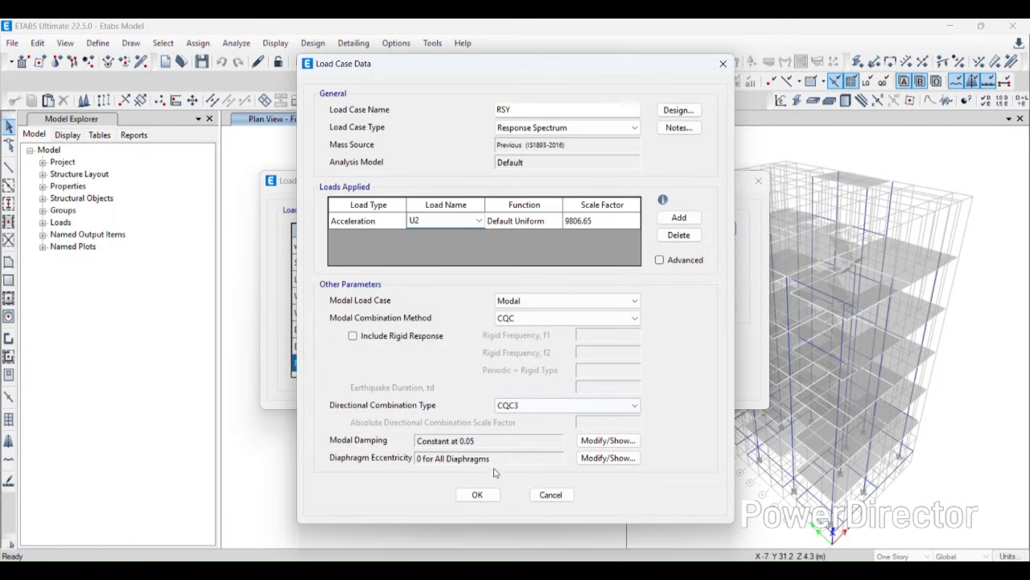
left_click(476, 494)
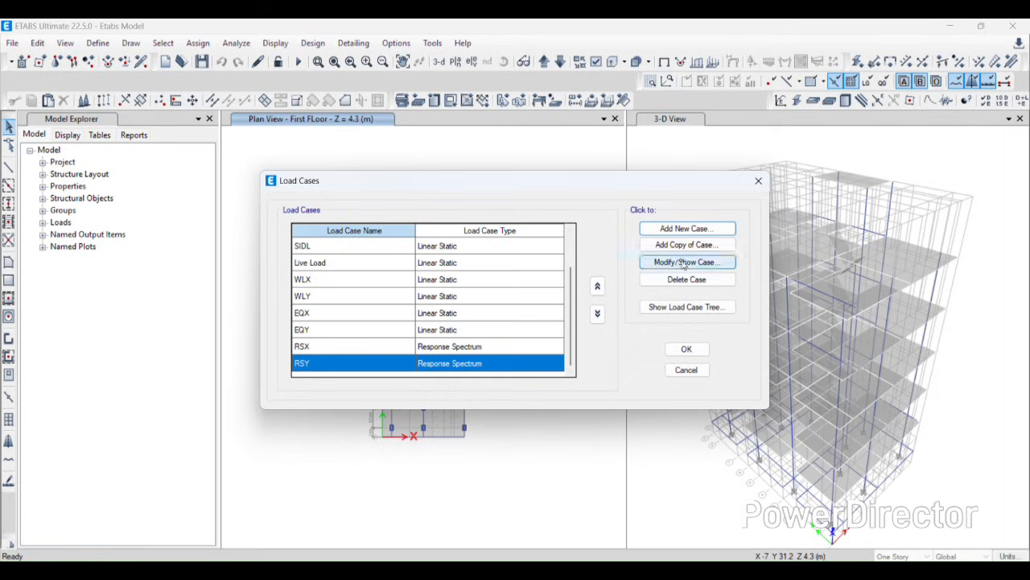
left_click(685, 349)
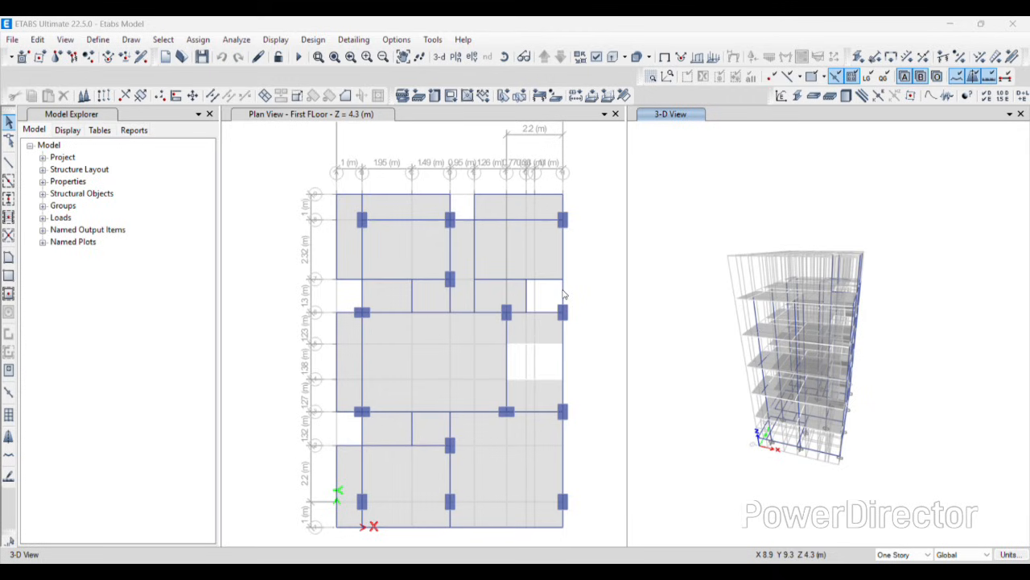
Run the analysis and display only the Base Reactions tables from the structure output
left_click(235, 40)
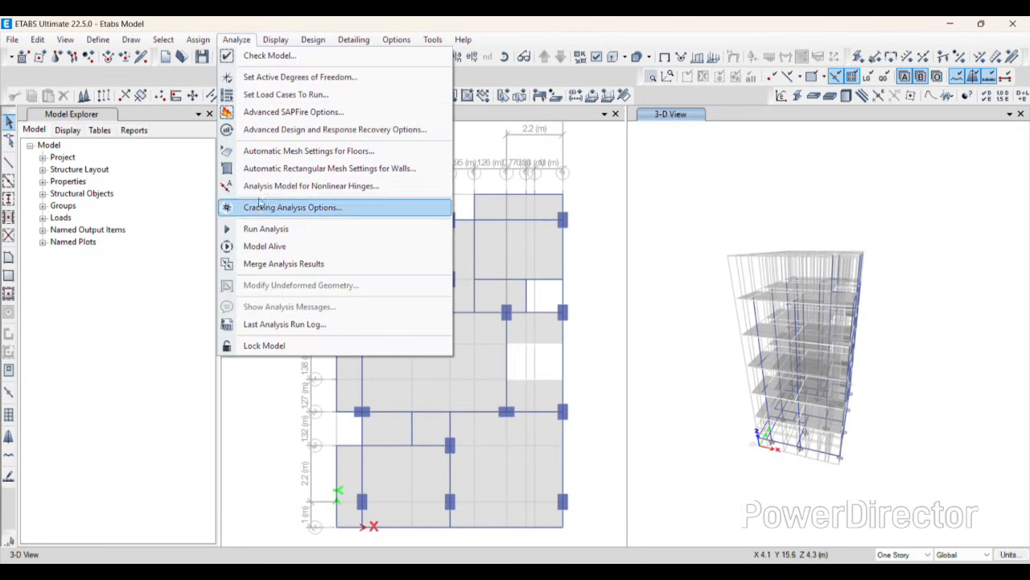
left_click(254, 232)
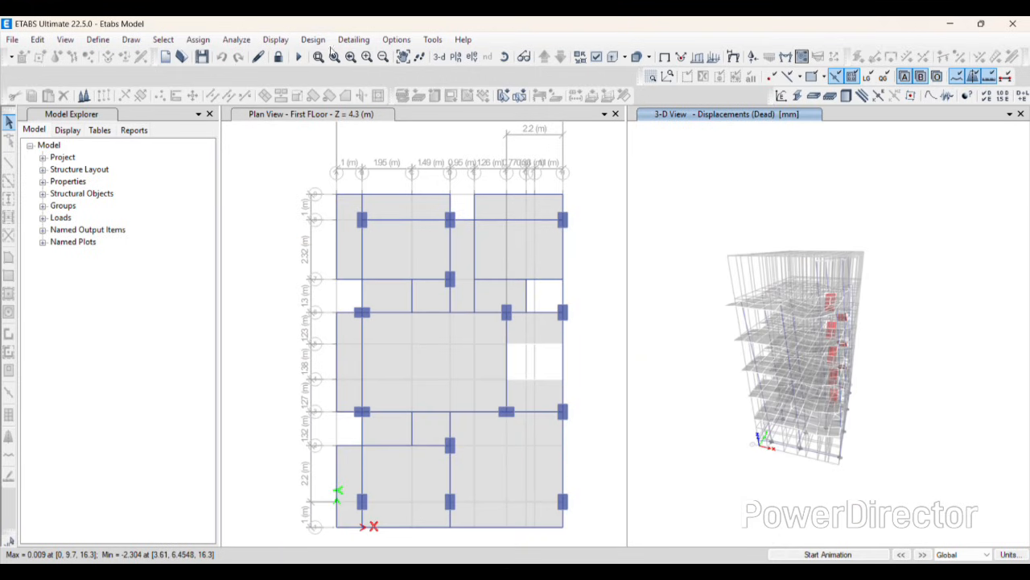
left_click(275, 40)
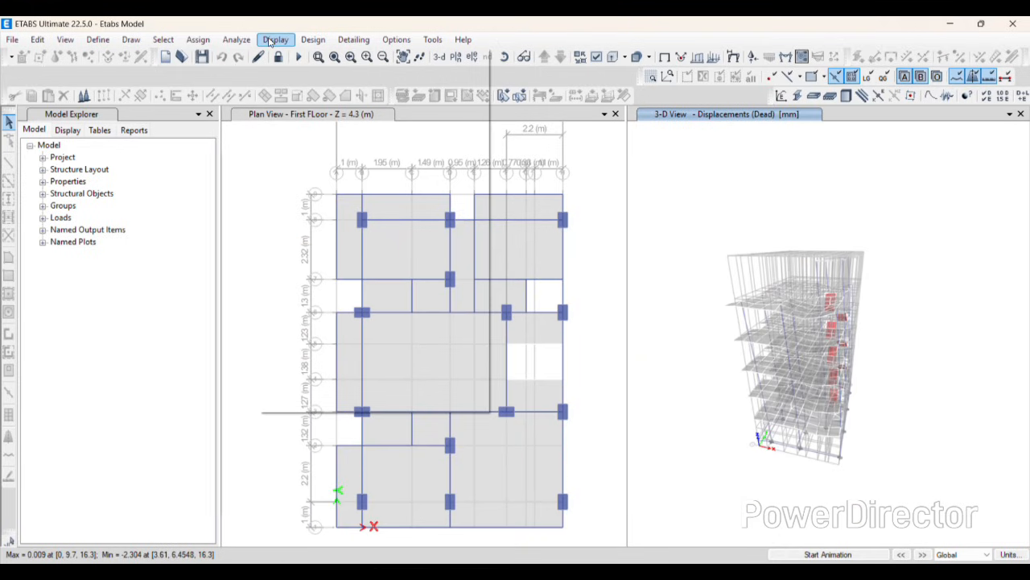
left_click(310, 401)
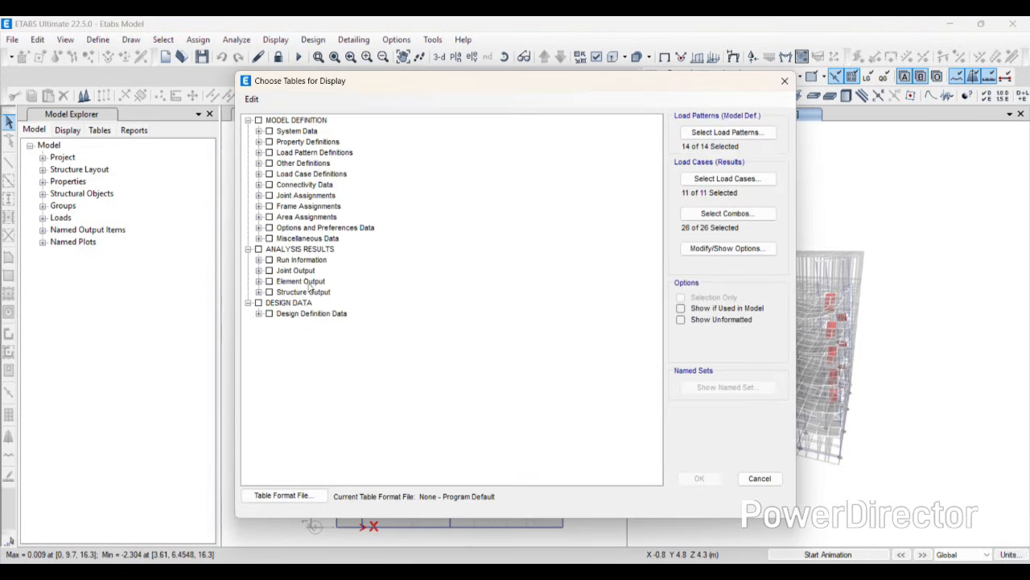
double_click(285, 292)
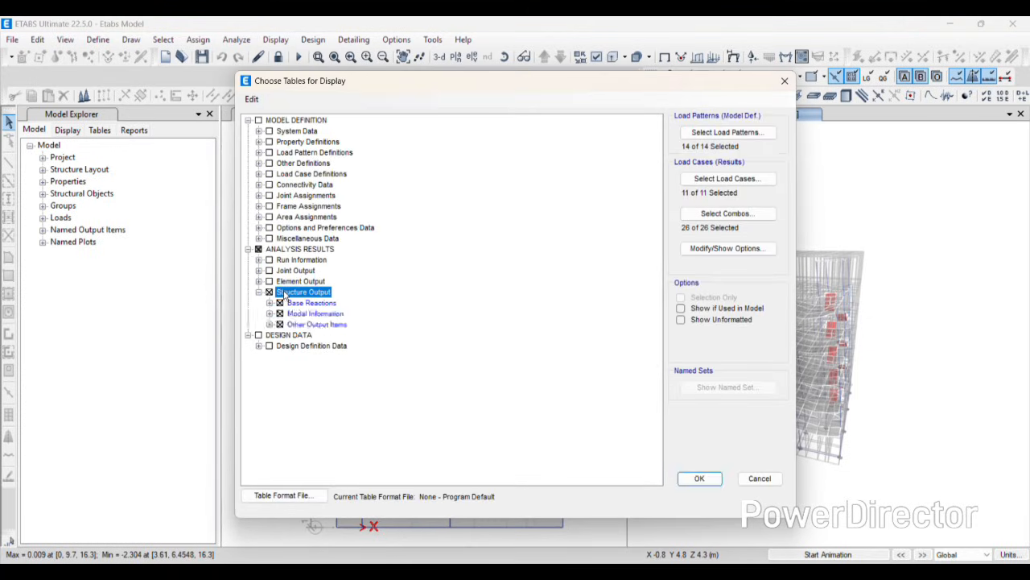
left_click(280, 302)
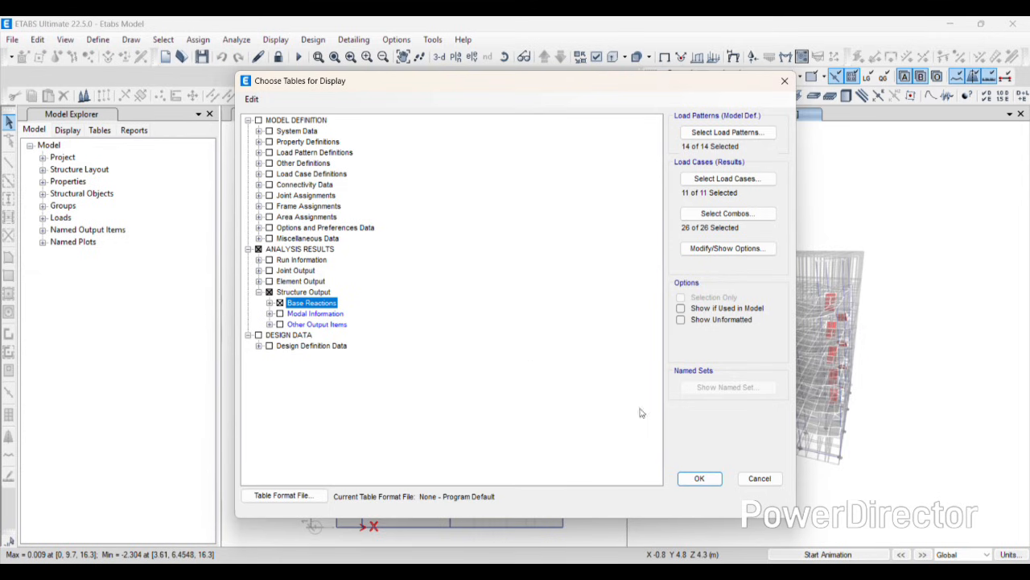
left_click(700, 478)
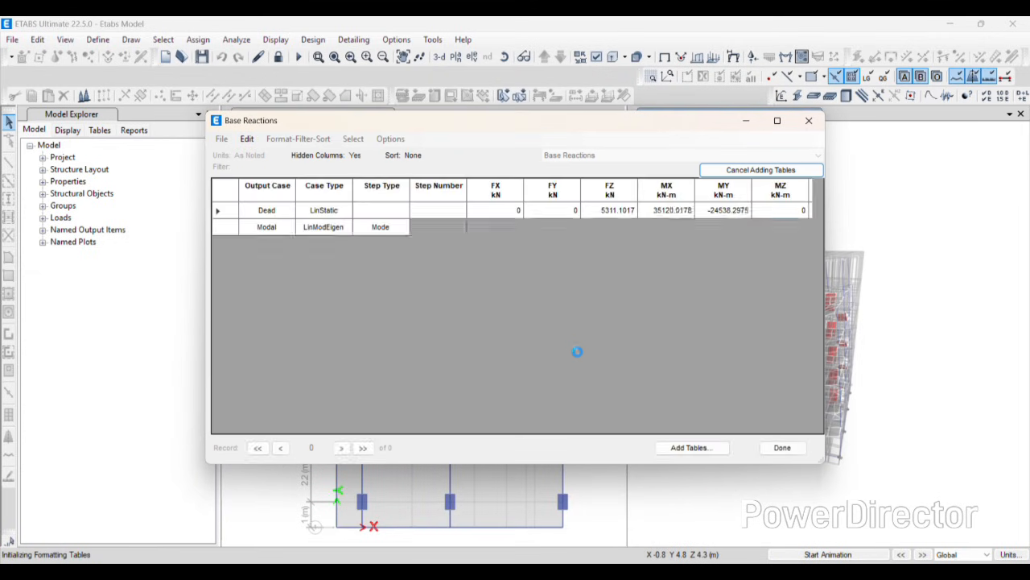
Filter the Base Reactions table to the case type LinModEigen, and replace that filter with non-blanks
left_click(307, 190)
right_click(307, 190)
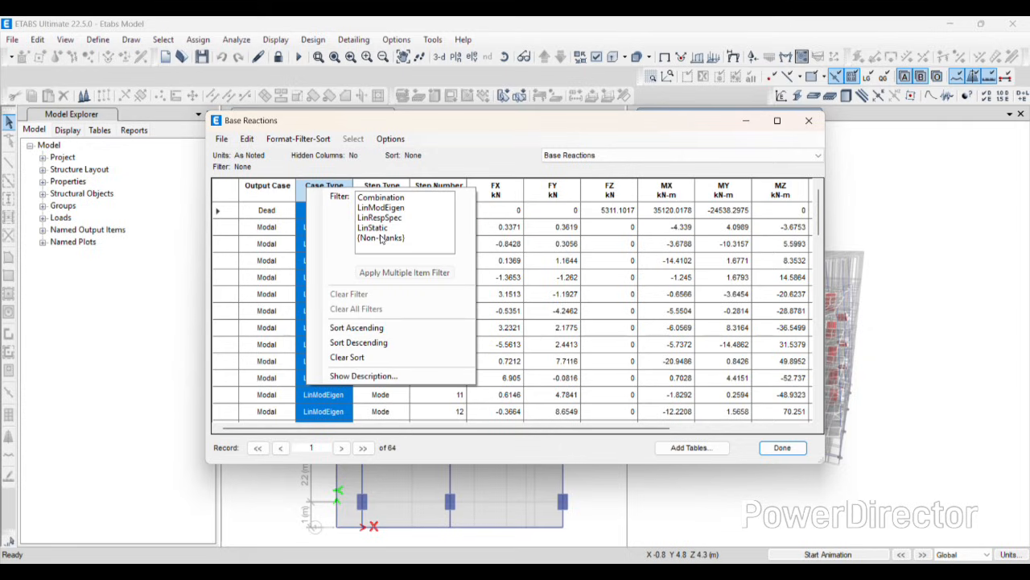
left_click(380, 208)
left_click(552, 243)
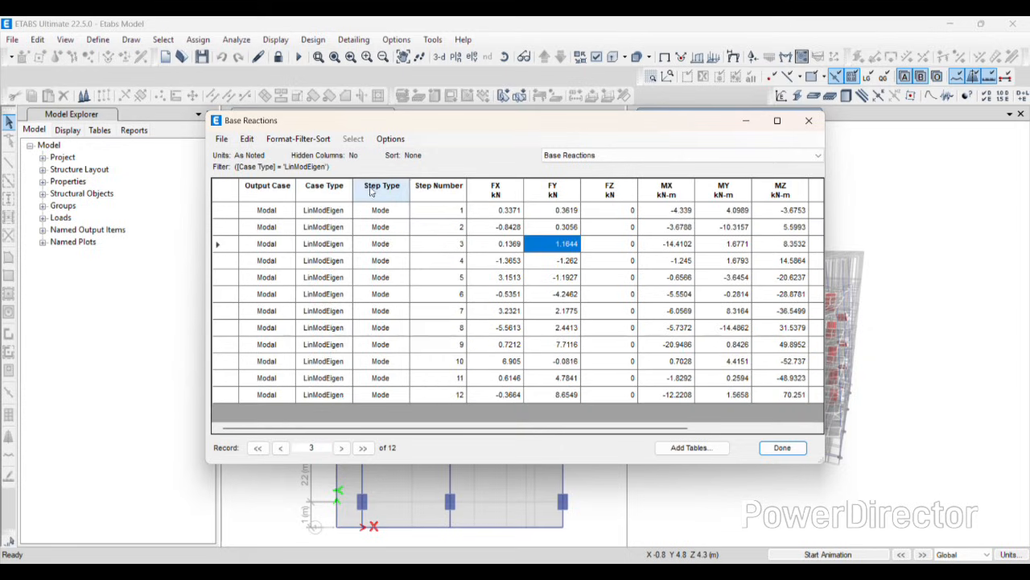
right_click(326, 188)
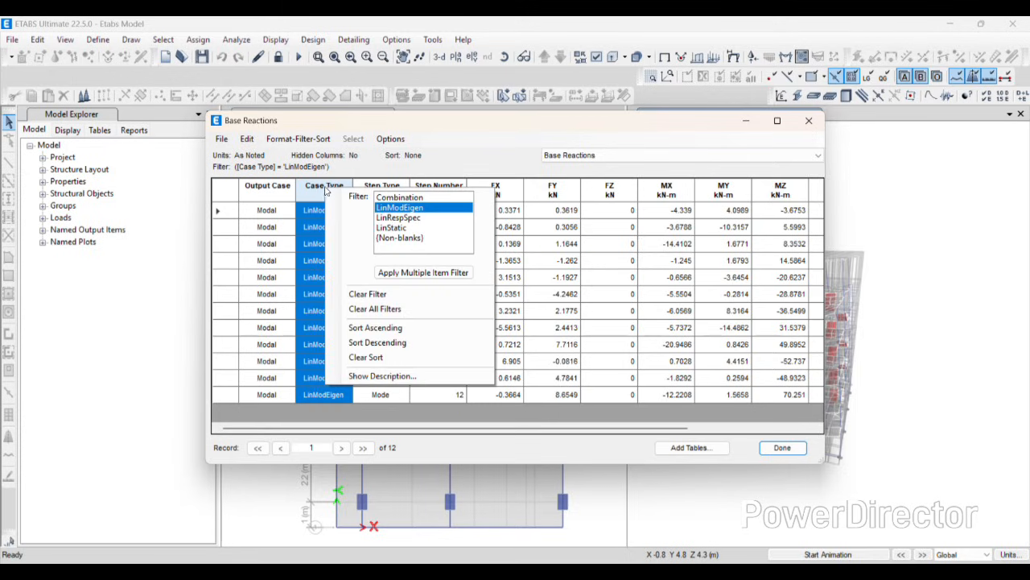
left_click(400, 238)
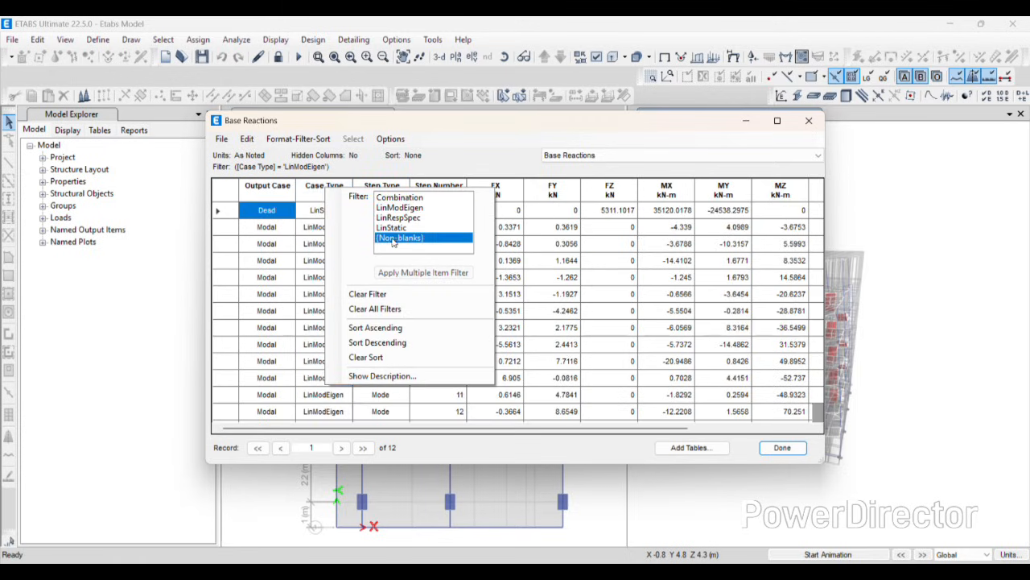
Filter the Base Reactions table to output cases EQX, EQY, RSX and RSY, compare their base shears, and close the table
right_click(259, 189)
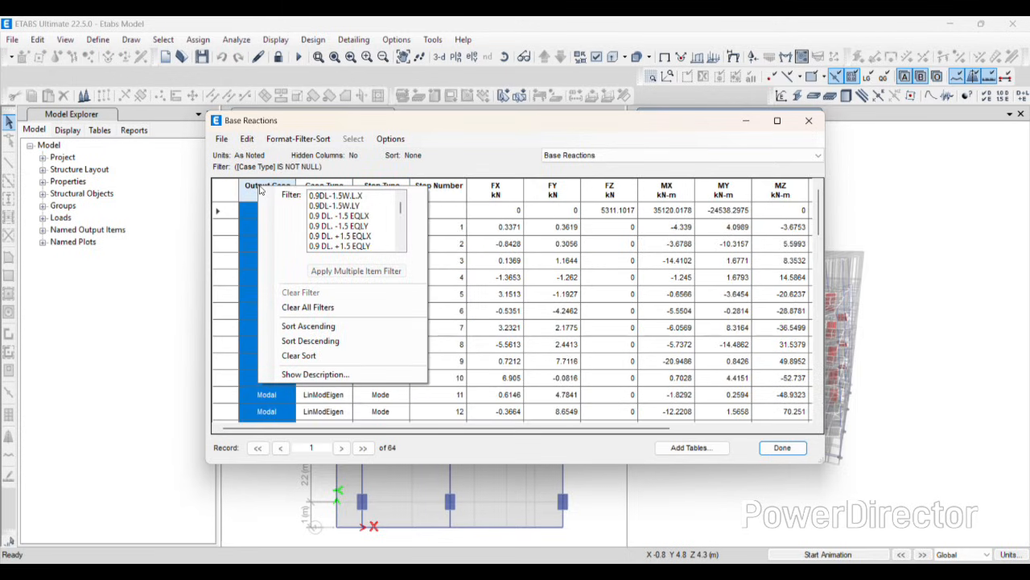
scroll(330, 234, "down", 5)
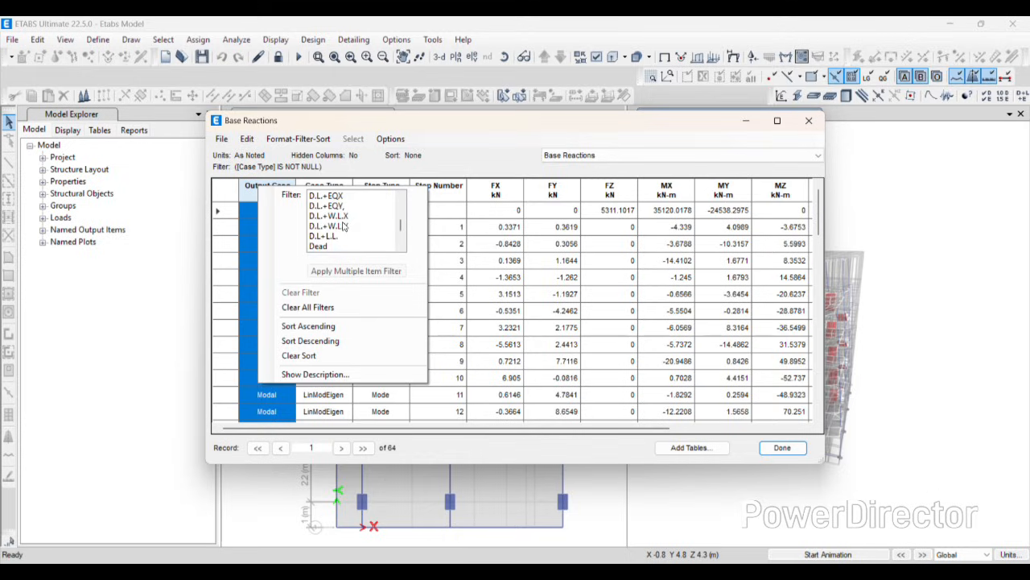
scroll(331, 234, "down", 2)
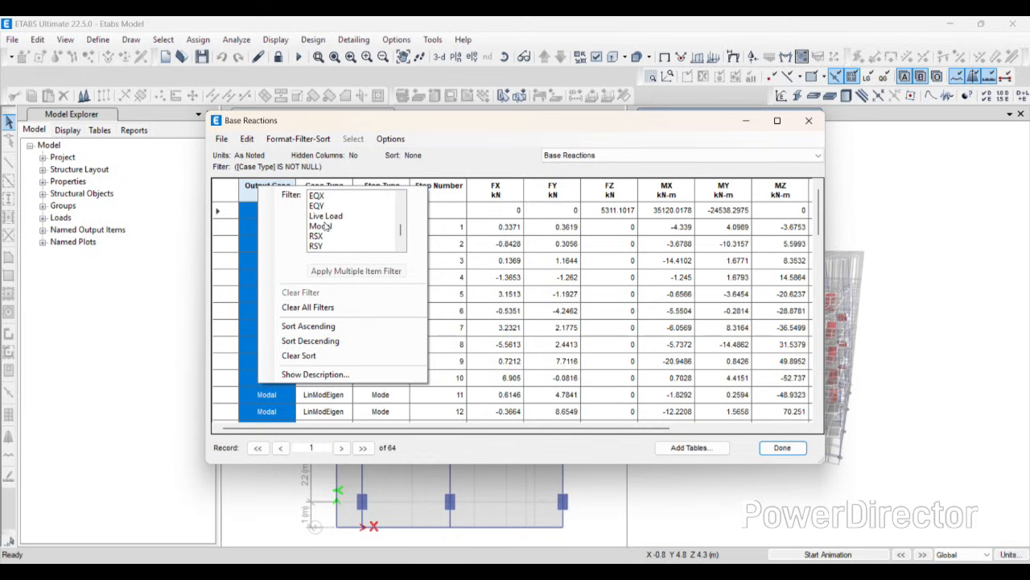
left_click(326, 196)
left_click(322, 206, "ctrl")
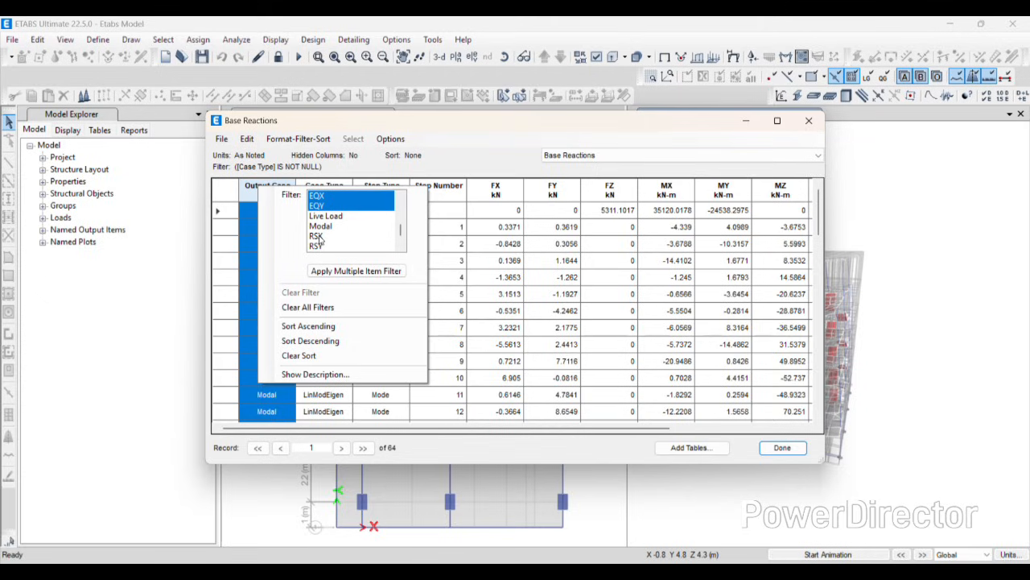
left_click(318, 235, "ctrl")
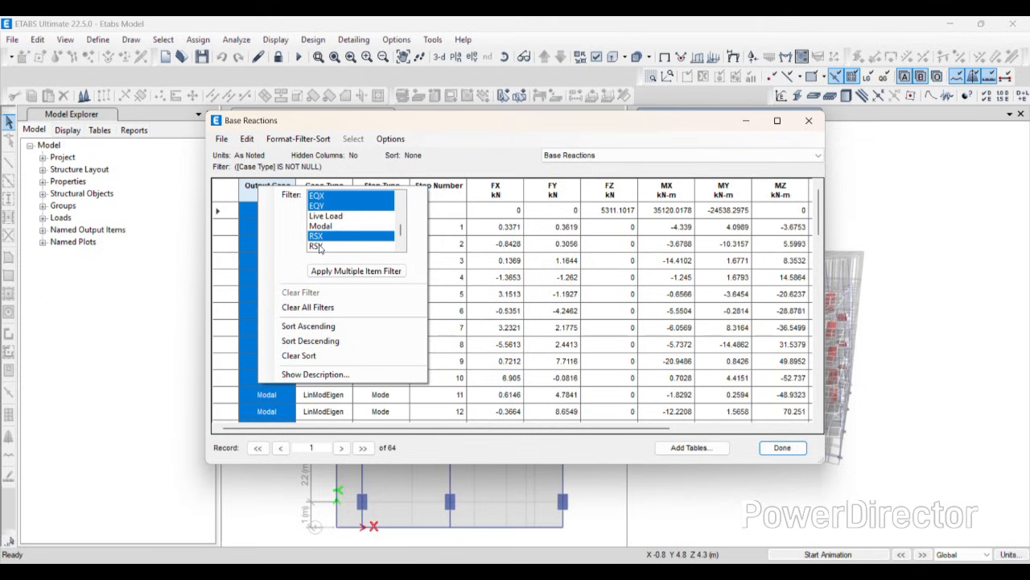
left_click(318, 246, "ctrl")
left_click(360, 273)
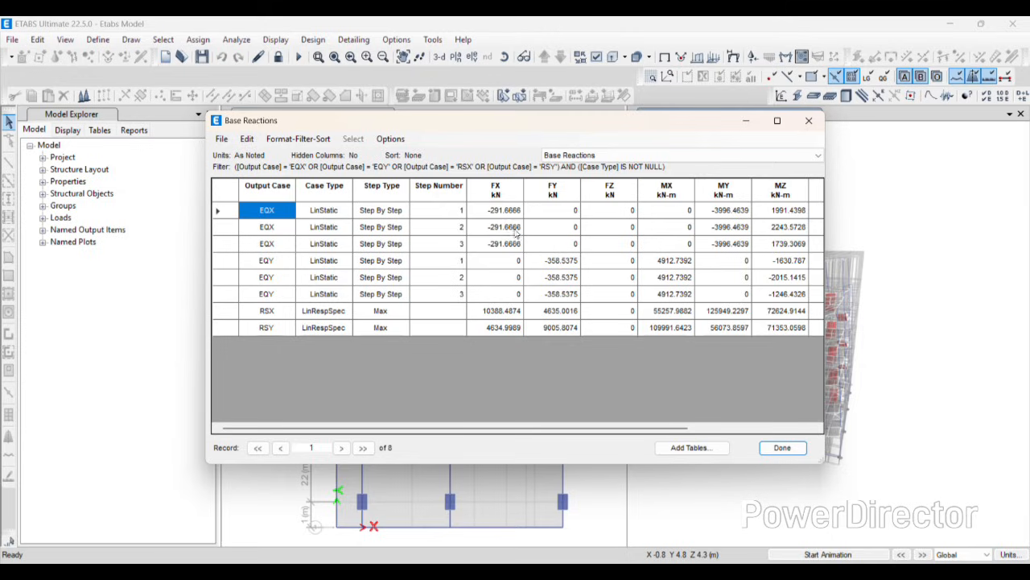
left_click(494, 314)
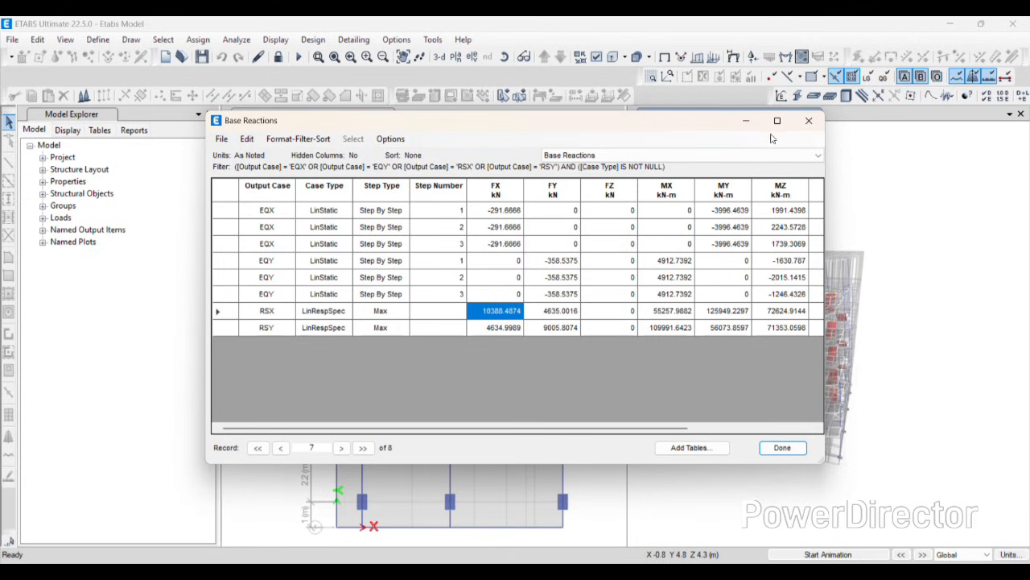
left_click(804, 125)
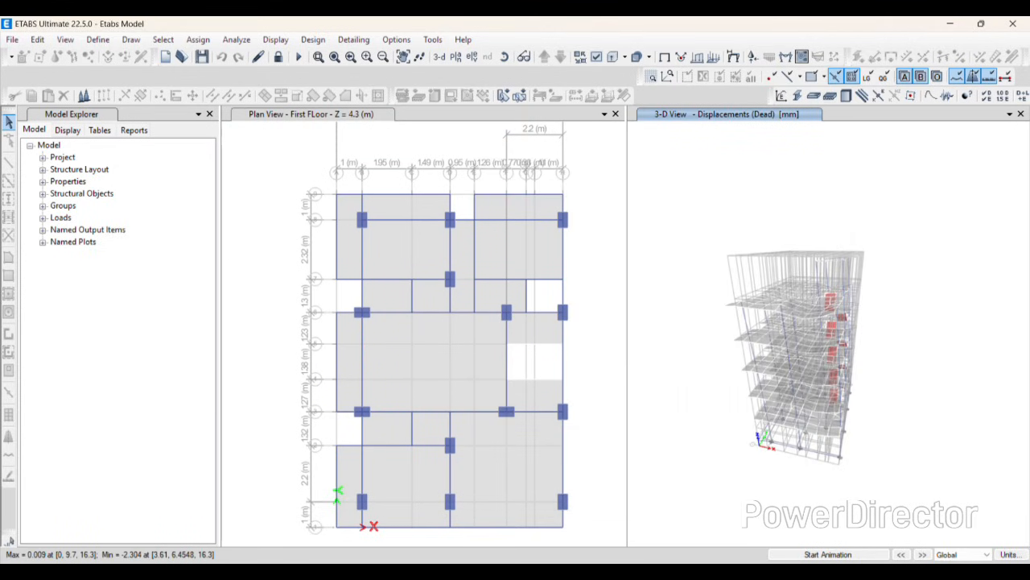
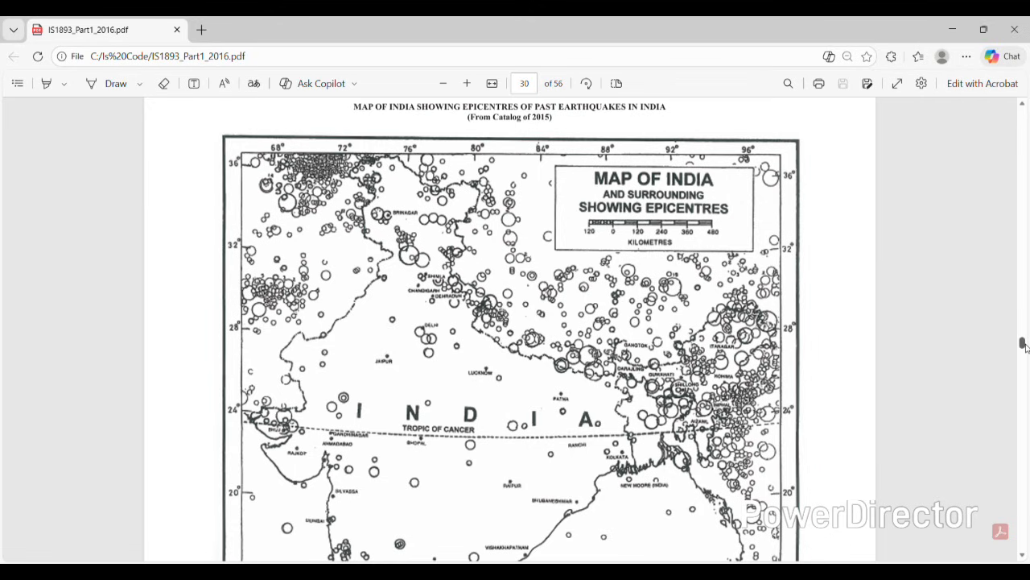
In the IS1893_Part1_2016 PDF, go to page 28 and circle clause 7.11.1 Storey Drift Limitation with a freehand pen stroke
mouse_move(1022, 343)
left_mouse_down()
mouse_move(1023, 312)
mouse_move(1022, 330)
left_mouse_up()
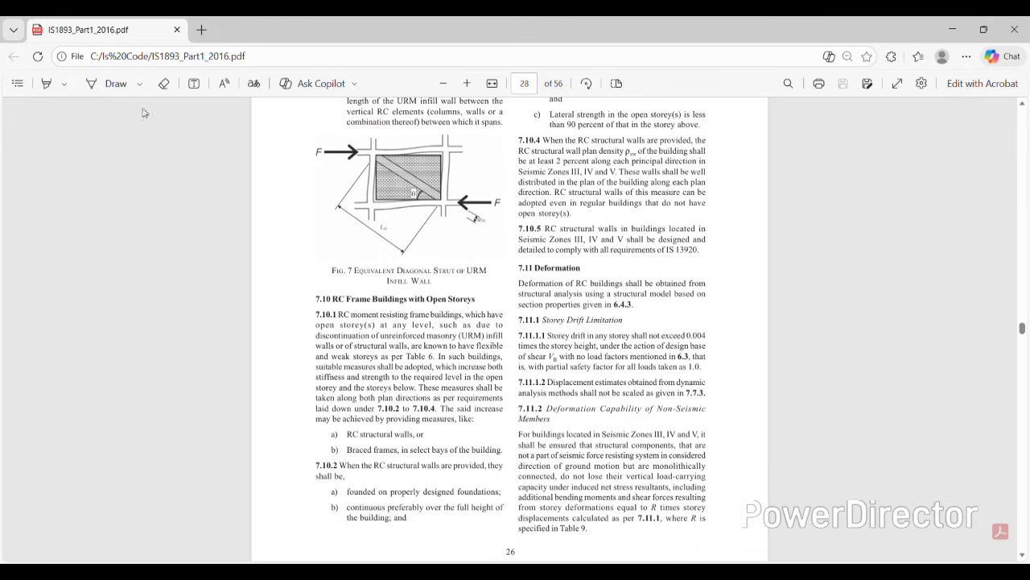
left_click(97, 86)
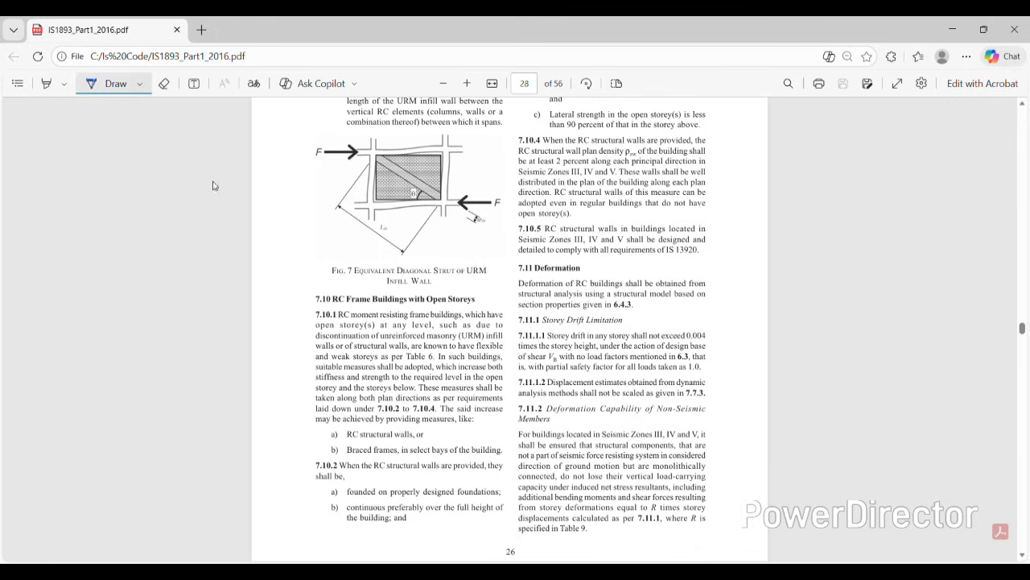
mouse_move(505, 316)
left_mouse_down()
mouse_move(520, 371)
mouse_move(719, 371)
mouse_move(710, 303)
mouse_move(575, 303)
mouse_move(512, 316)
left_mouse_up()
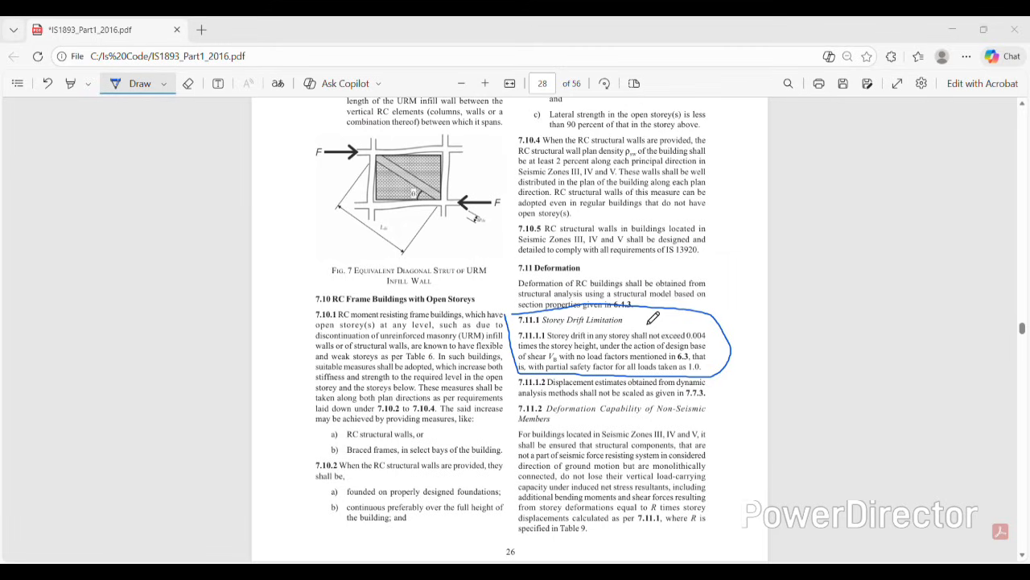
Switch to the Storey Drift Check sheet in Excel and clear the Allowable Drift and Check columns below row 5
left_click(713, 573)
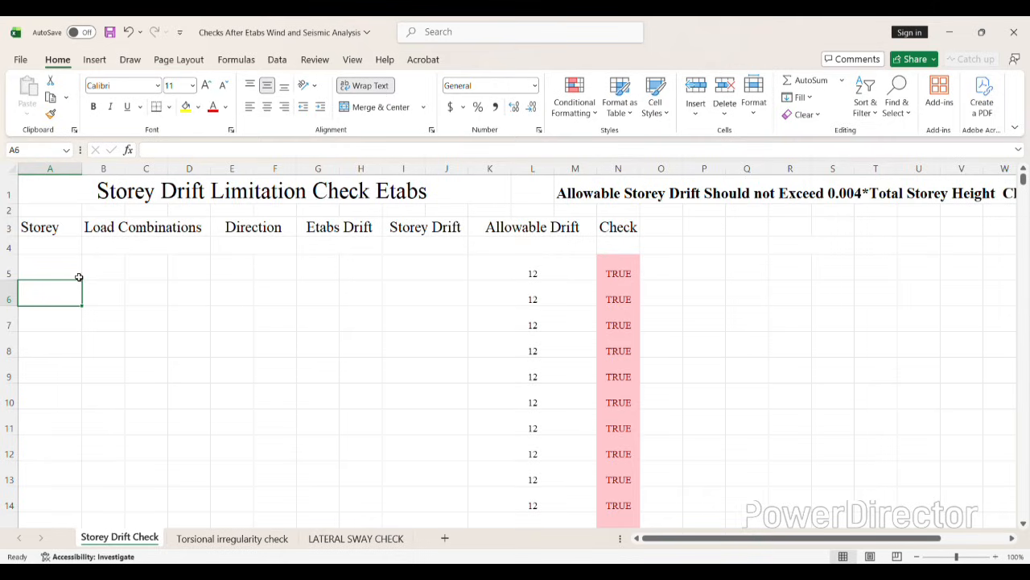
left_click(35, 263)
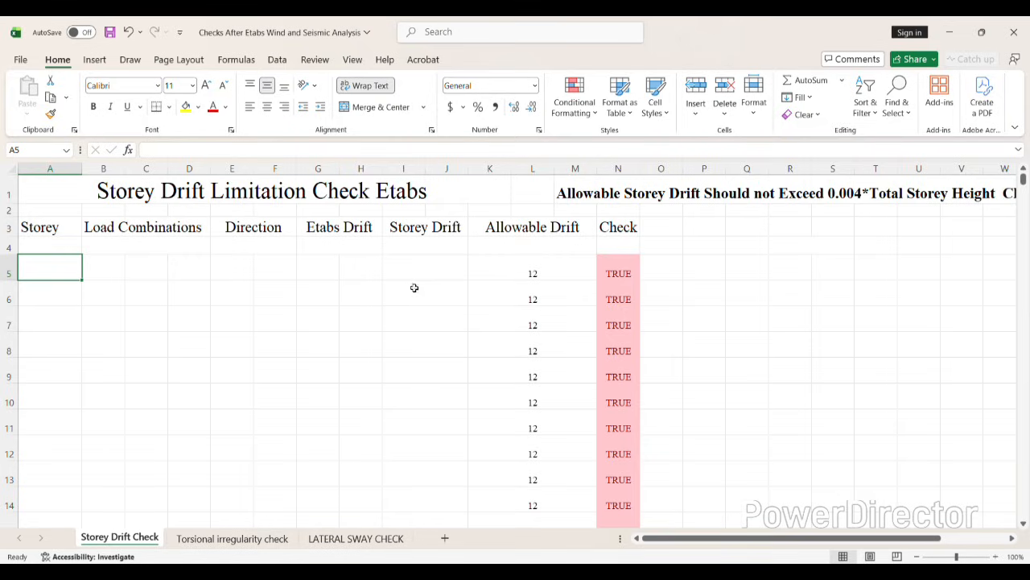
left_click_drag(531, 285, 644, 536)
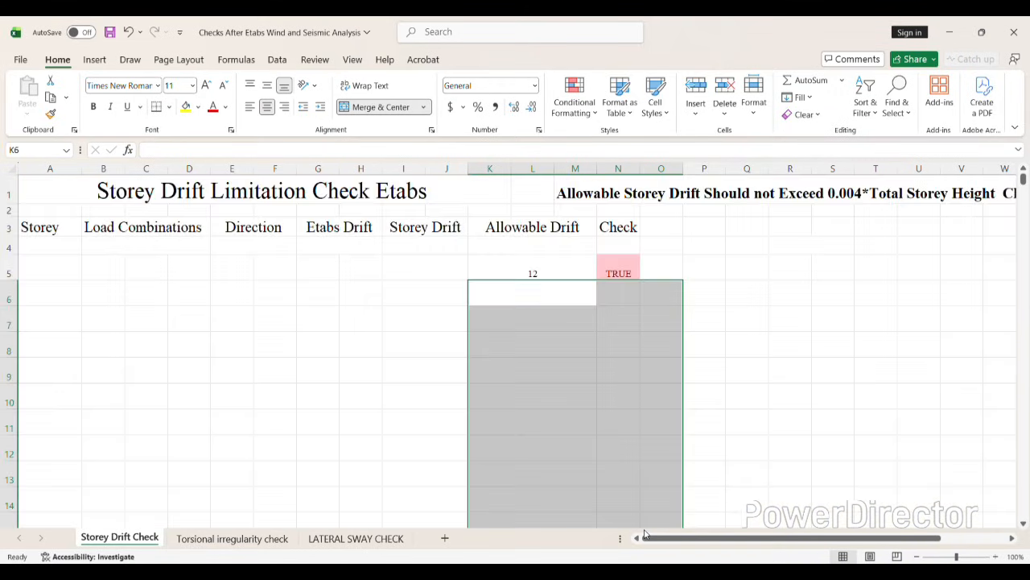
left_click(618, 395)
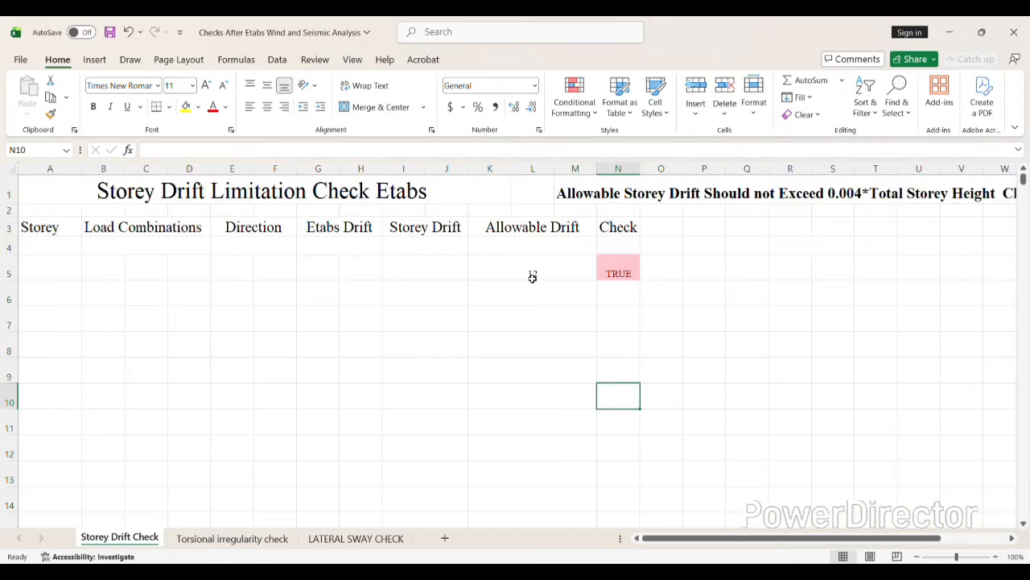
Inspect the row 5 Allowable Drift formula and Check cell, and select cell A5 in the Storey column
left_click(533, 276)
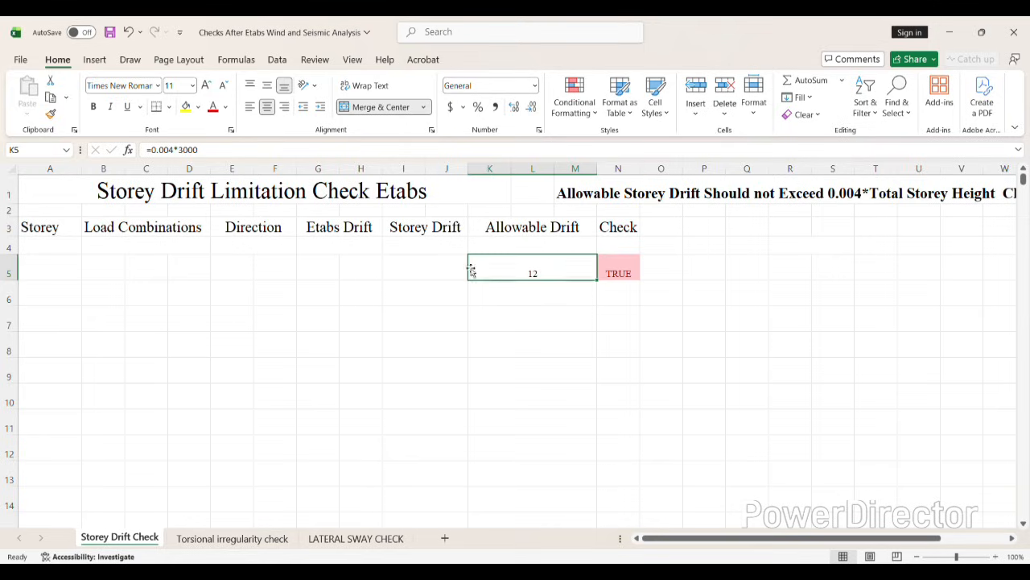
left_click(572, 317)
left_click(531, 262)
left_click(629, 276)
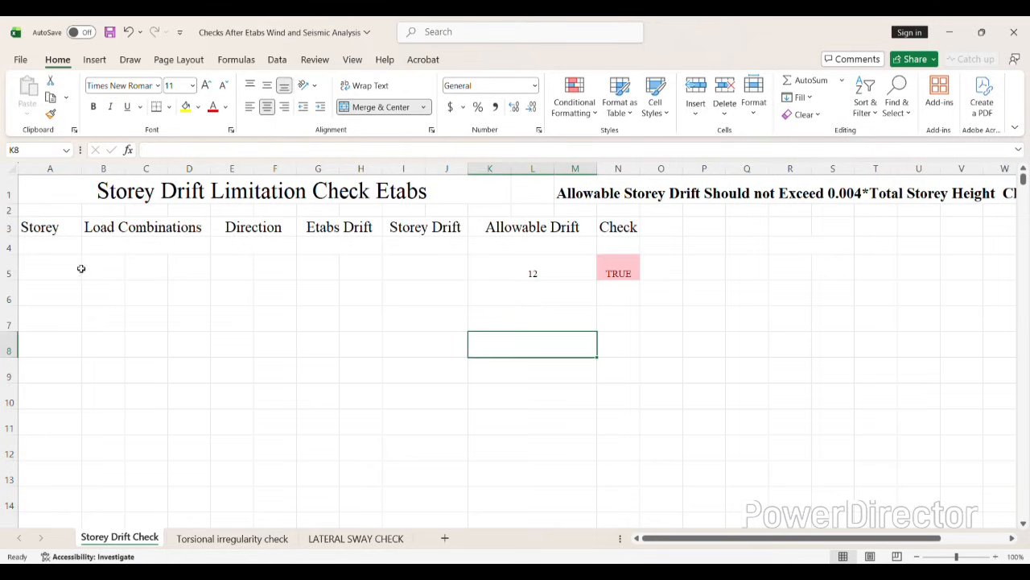
left_click(39, 269)
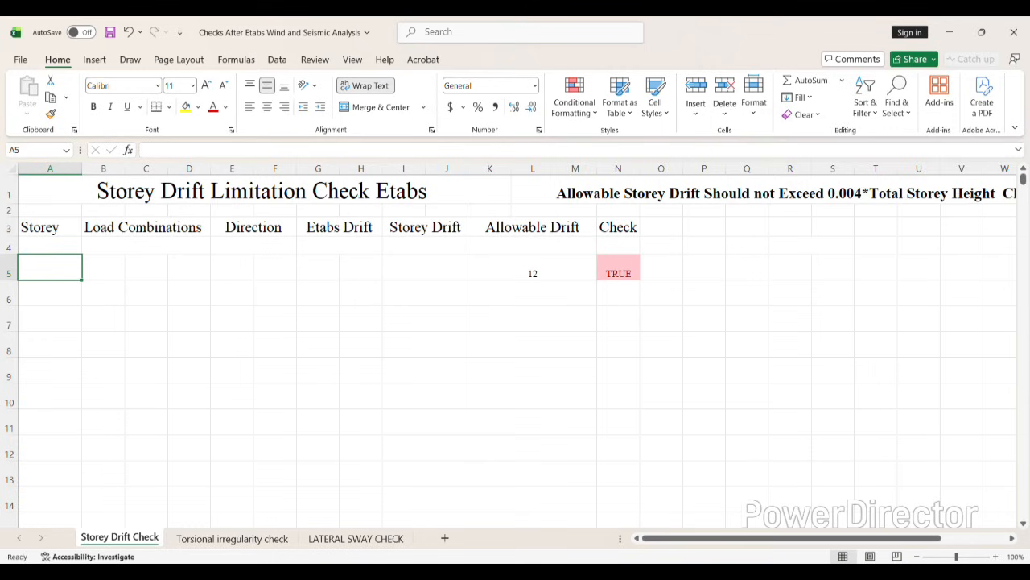
Switch to the ETABS model and open the chooser for model and analysis result tables
key("alt+Tab")
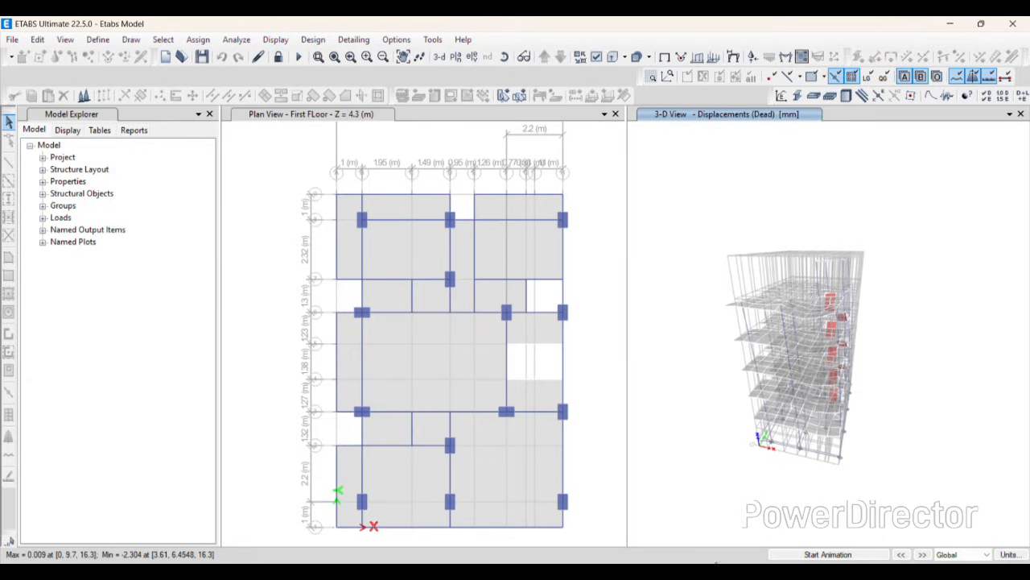
left_click(709, 571)
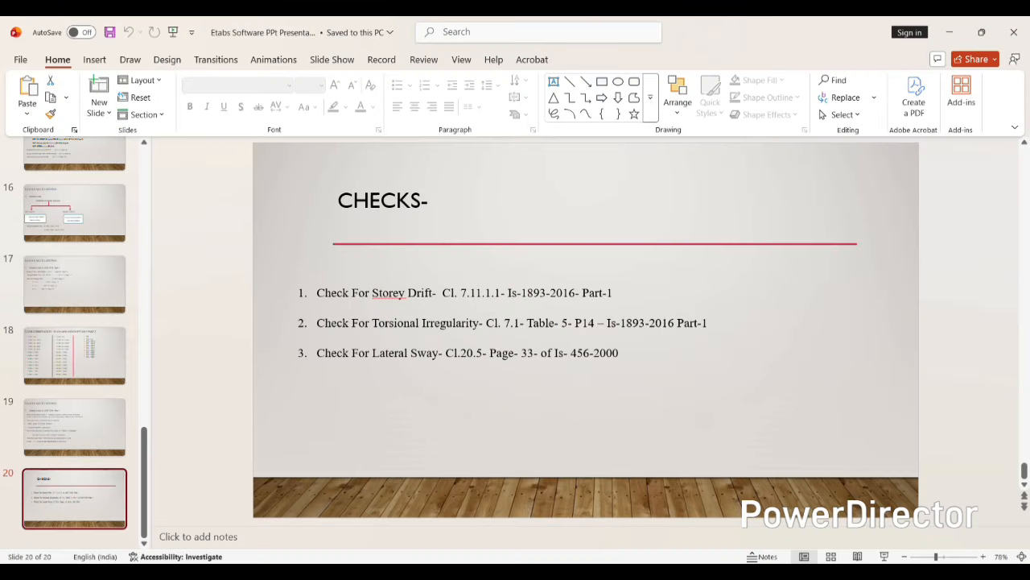
left_click(681, 571)
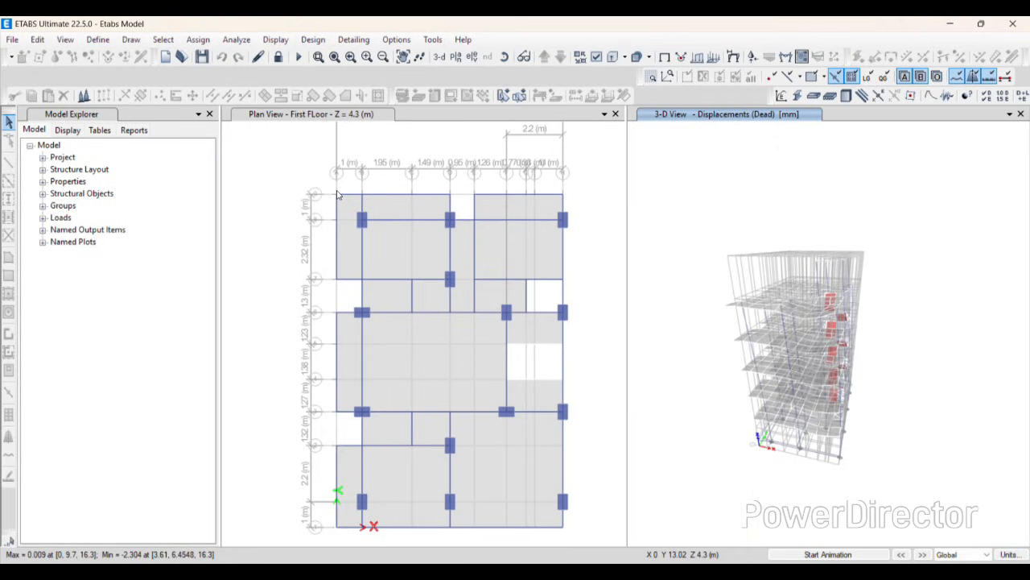
left_click(273, 39)
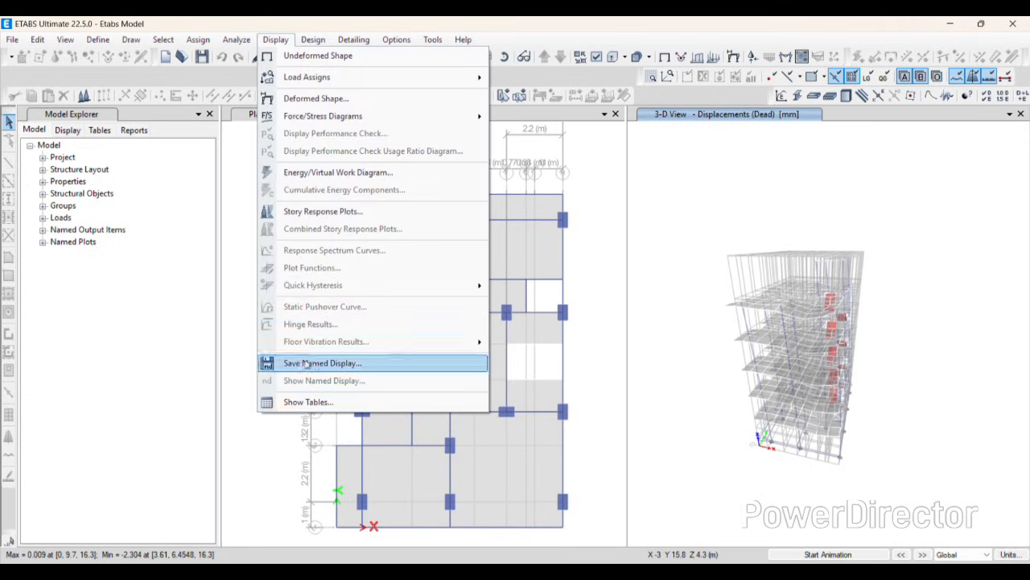
left_click(289, 399)
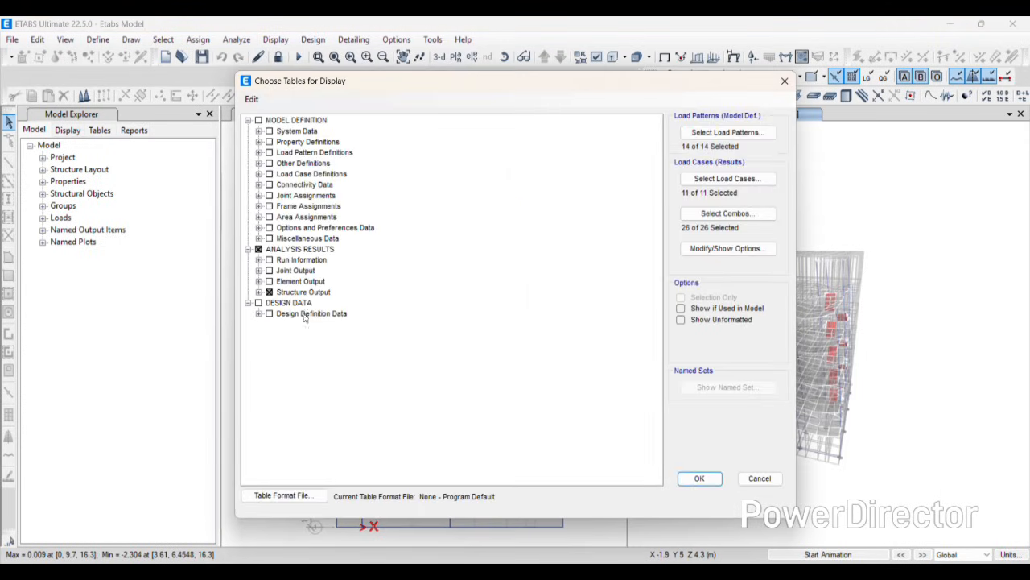
Clear the preselected Structure Output tables and display only the Story Drifts table from the Joint Output displacements
left_click(295, 293)
double_click(293, 293)
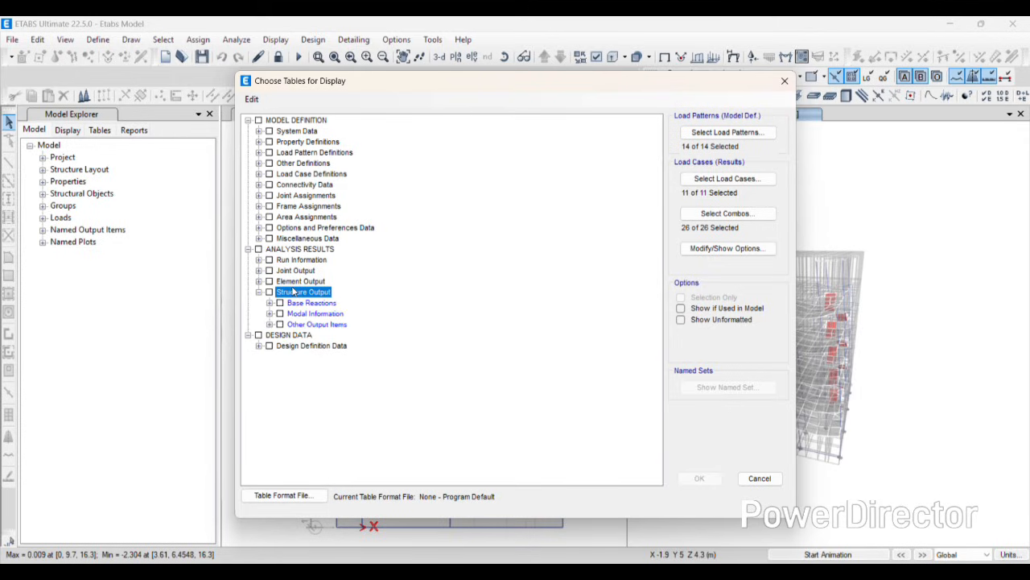
left_click(295, 271)
double_click(296, 271)
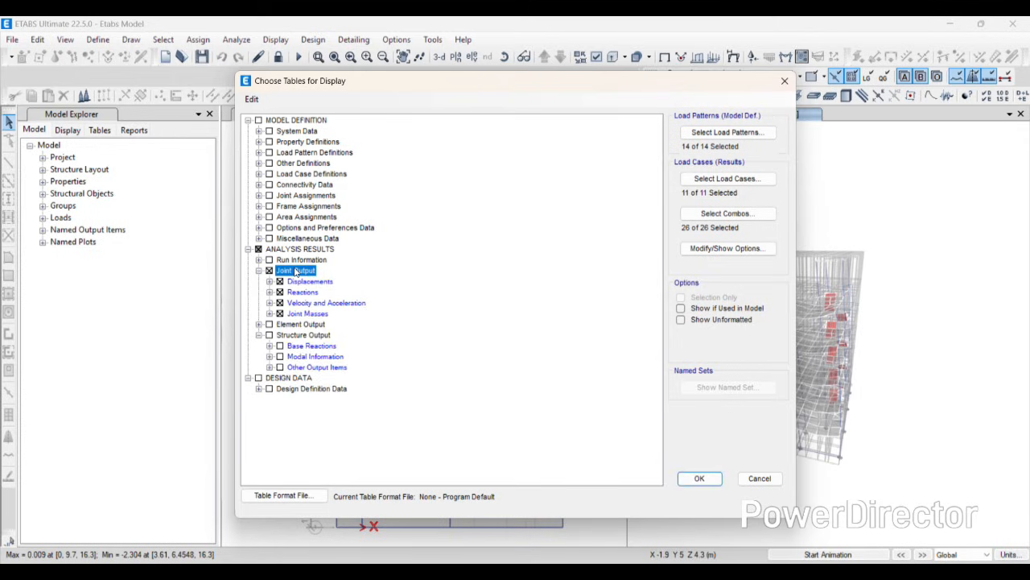
double_click(295, 272)
double_click(295, 272)
left_click(295, 281)
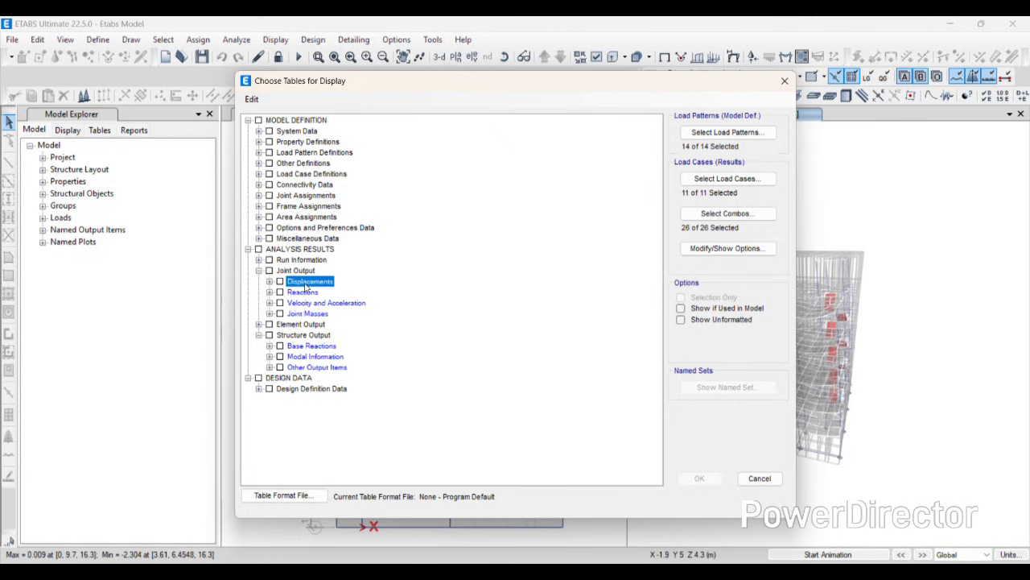
double_click(299, 283)
left_click(306, 345)
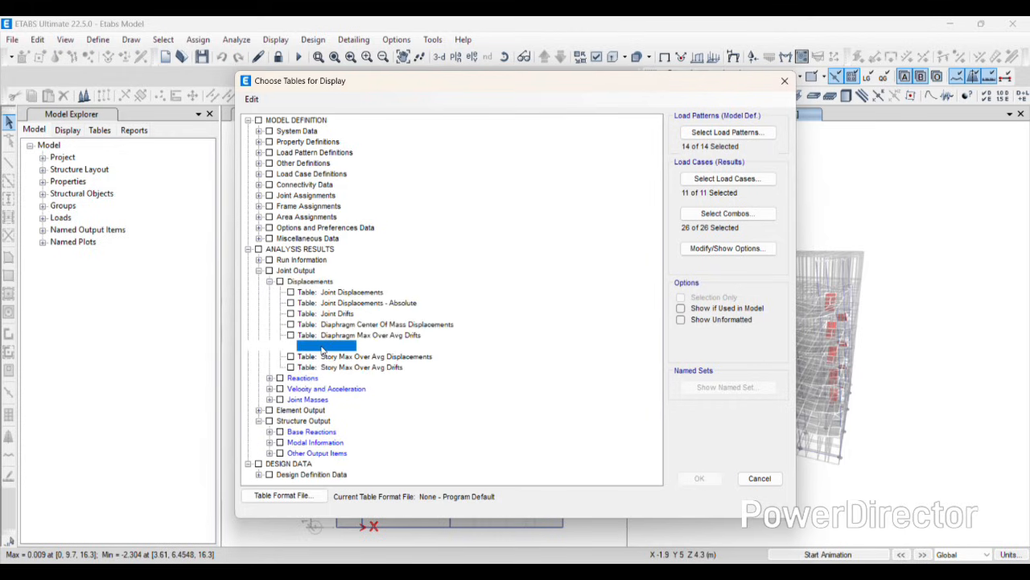
left_click(698, 479)
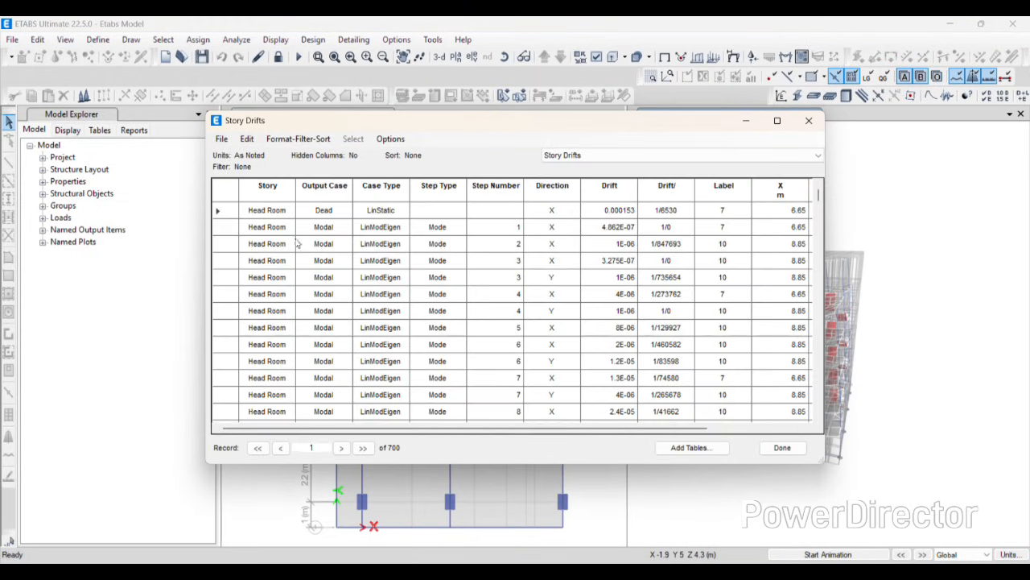
Filter the Story Drifts table's Output Case column to the unfactored combinations from D.L.-EQX through D.L+L.L
left_click(330, 192)
right_click(330, 197)
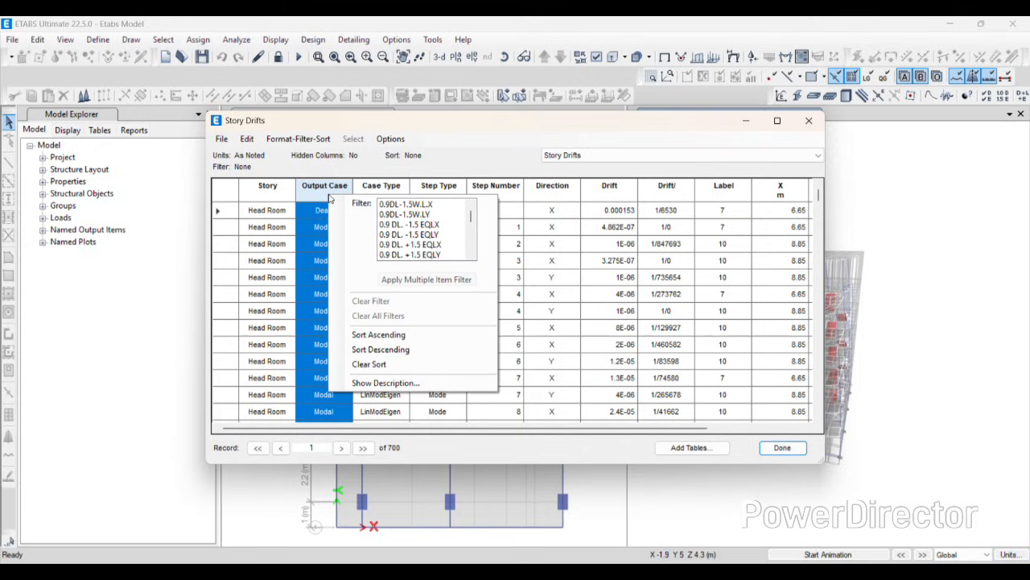
scroll(426, 230, "down", 2)
mouse_move(474, 223)
left_mouse_down()
mouse_move(473, 260)
mouse_move(467, 236)
left_mouse_up()
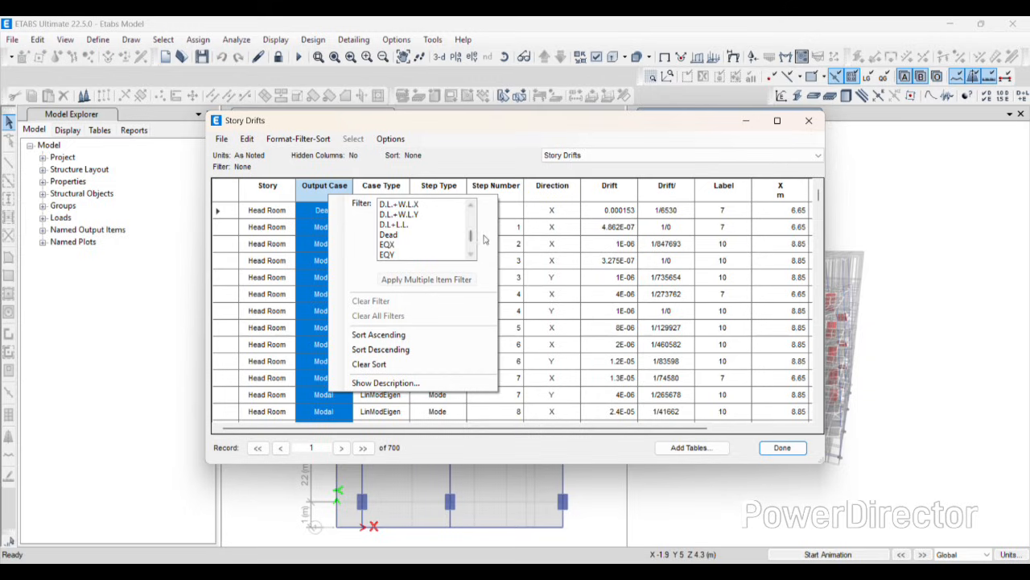
mouse_move(392, 227)
left_mouse_down()
mouse_move(397, 197)
mouse_move(409, 256)
mouse_move(402, 202)
mouse_move(395, 234)
mouse_move(409, 246)
mouse_move(402, 215)
left_mouse_up()
left_click(403, 204)
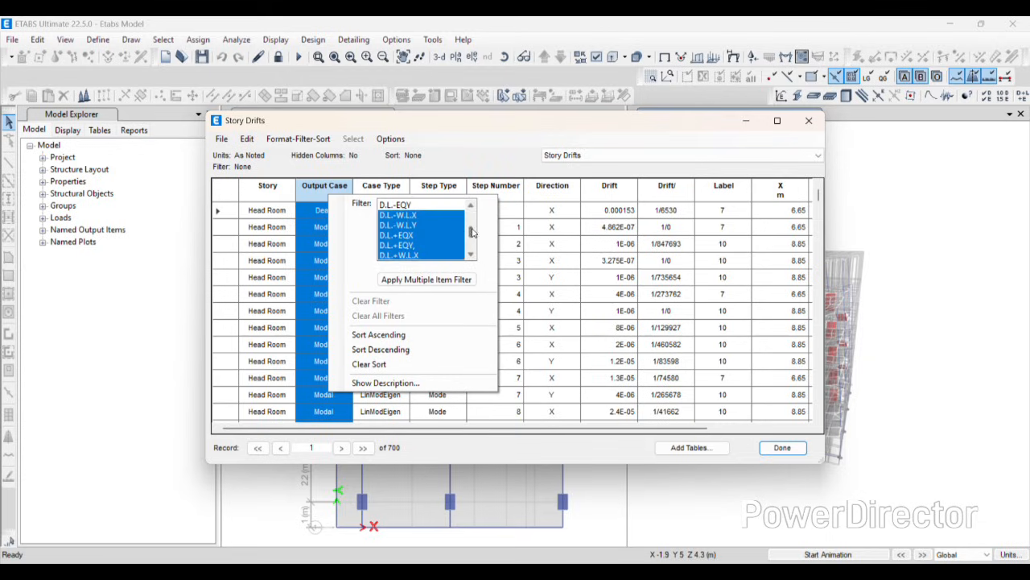
scroll(411, 230, "up", 2)
scroll(406, 225, "down", 1)
left_click_drag(407, 226, 399, 214, "shift")
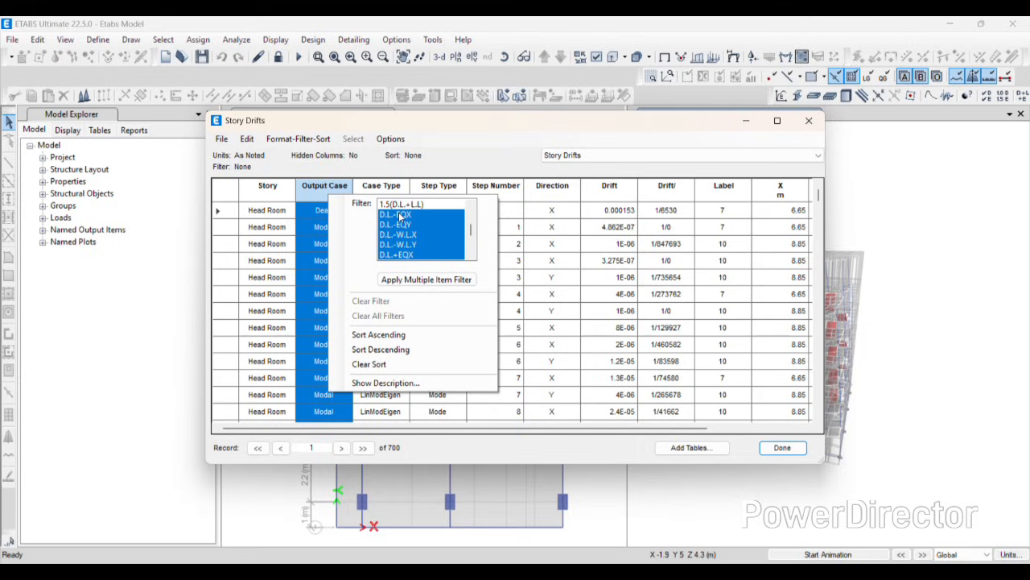
left_click(402, 280)
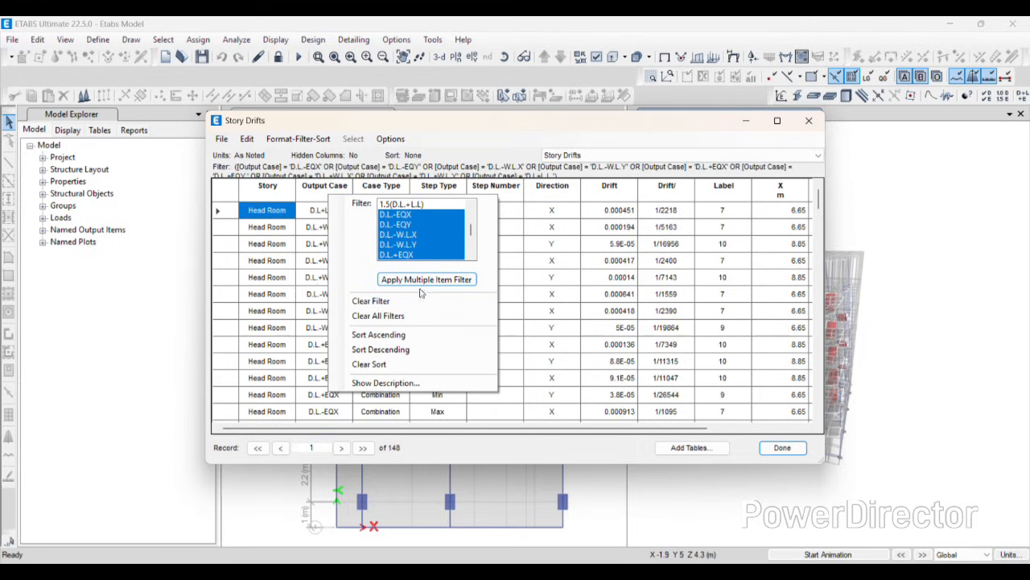
left_click(272, 278)
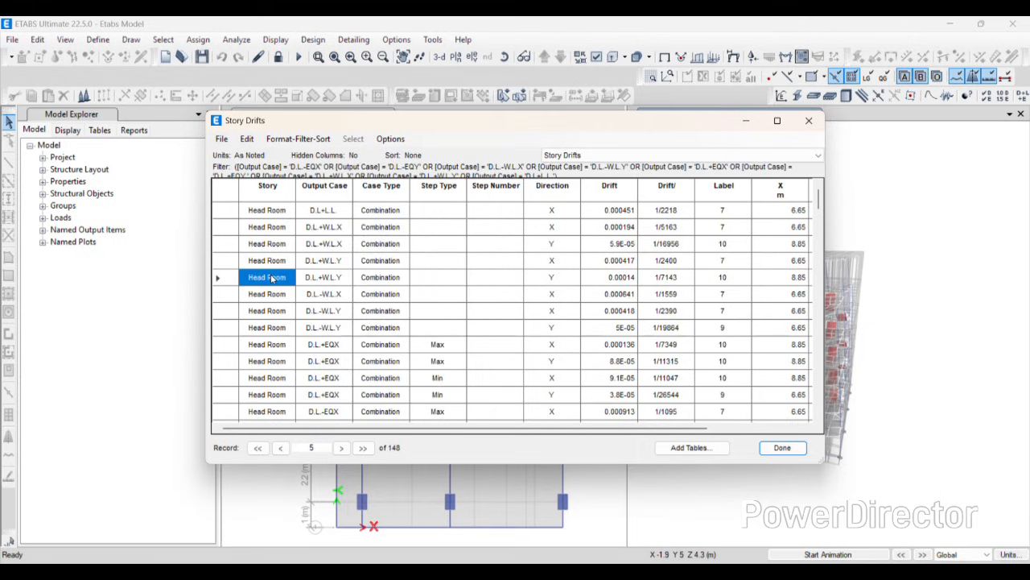
Sort the filtered story drifts by Direction in ascending order
left_click(557, 194)
left_click(559, 200)
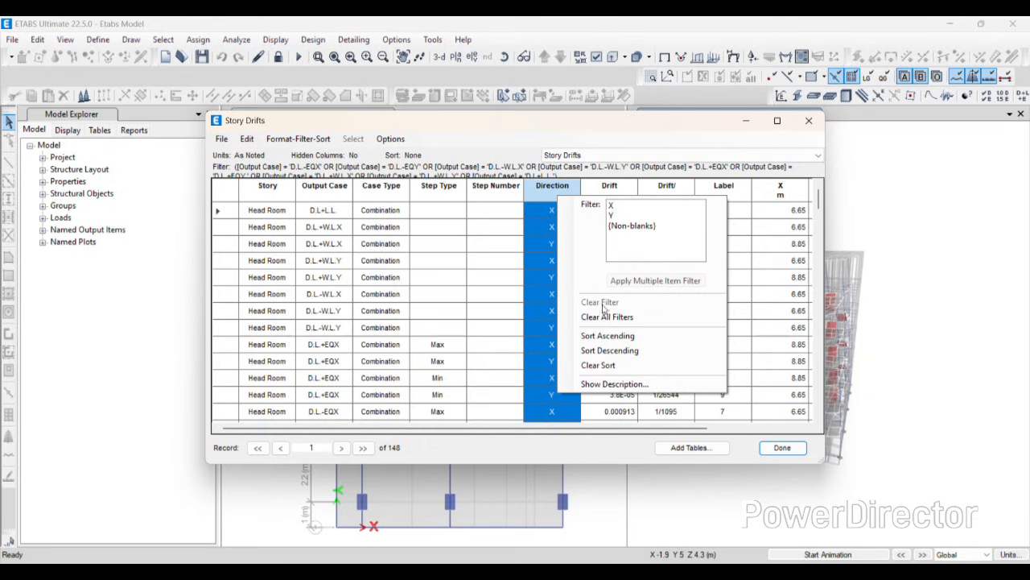
left_click(599, 336)
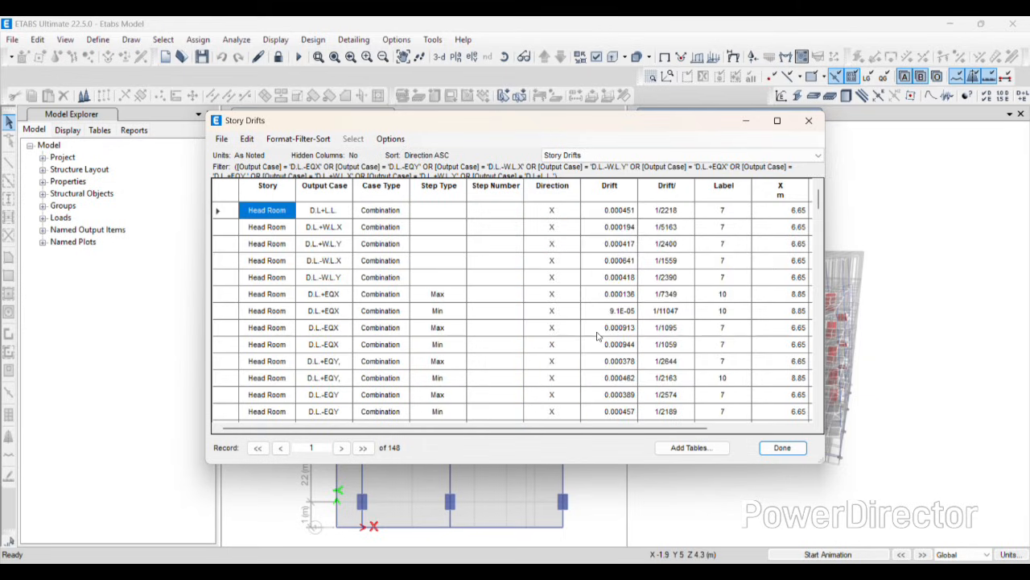
Copy the whole Story column and paste it into the Excel Storey Drift Check sheet starting at A5
left_click(380, 260)
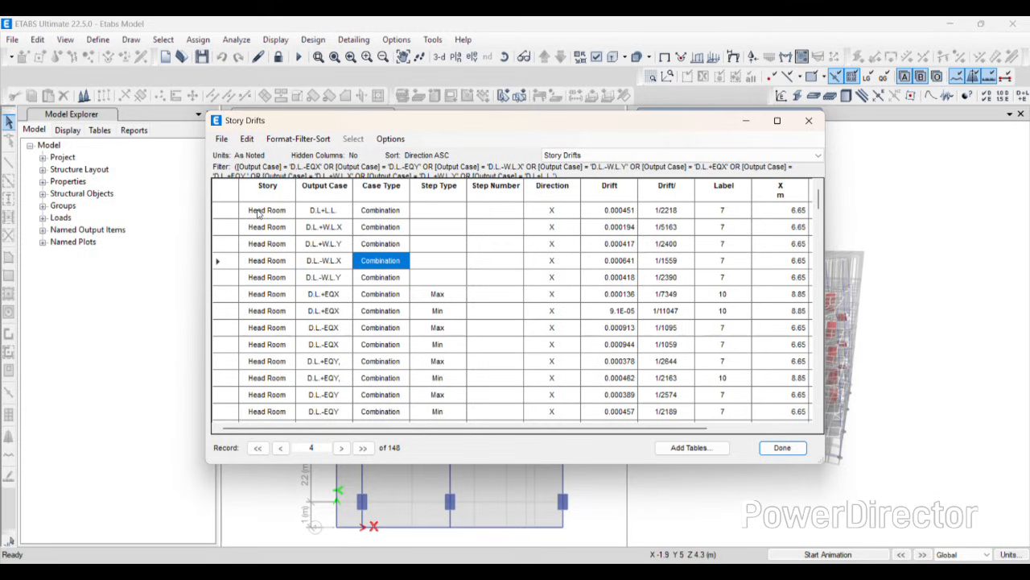
left_click_drag(258, 212, 334, 295)
left_click(266, 187)
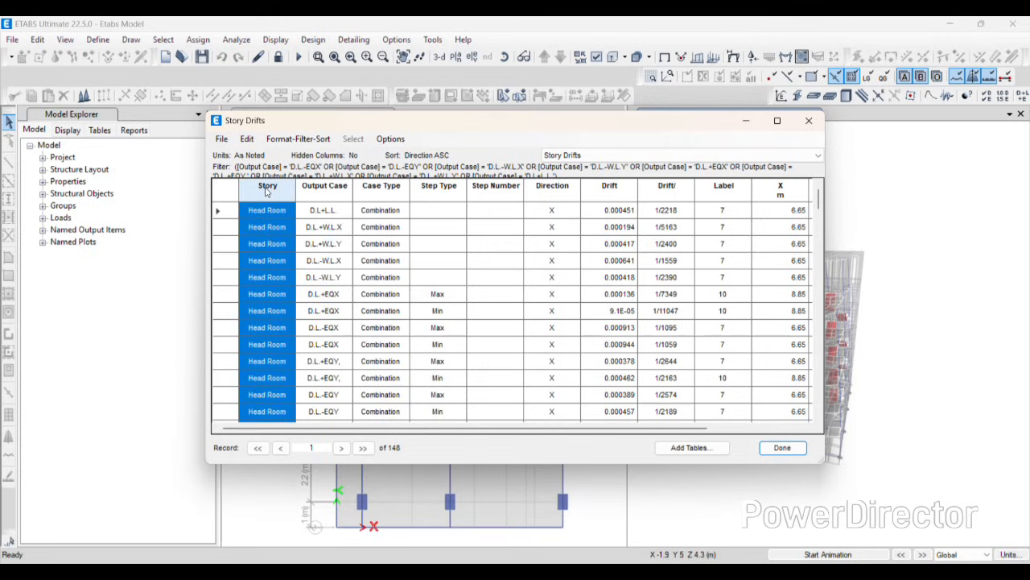
left_click_drag(268, 190, 322, 189)
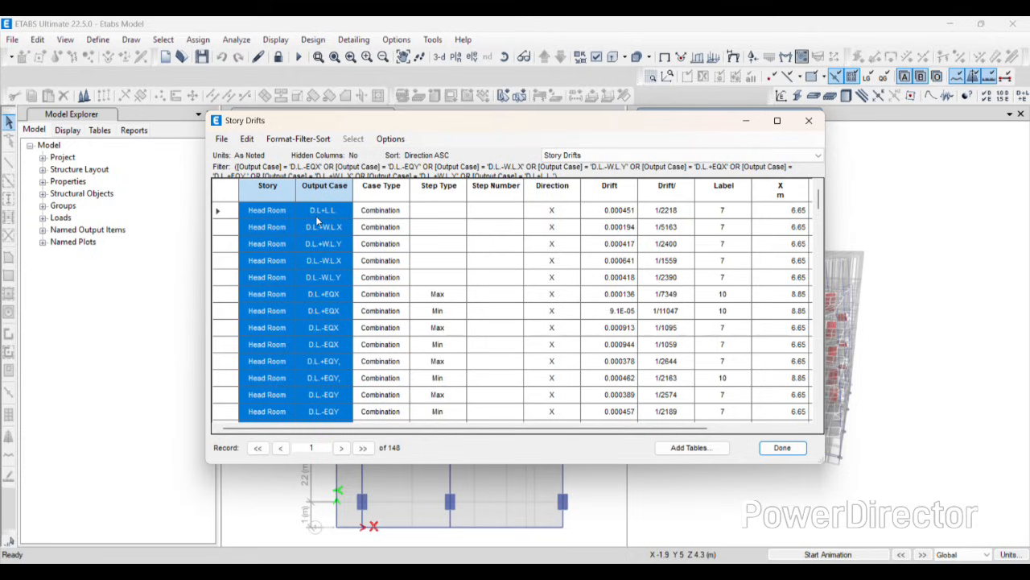
left_click(267, 187)
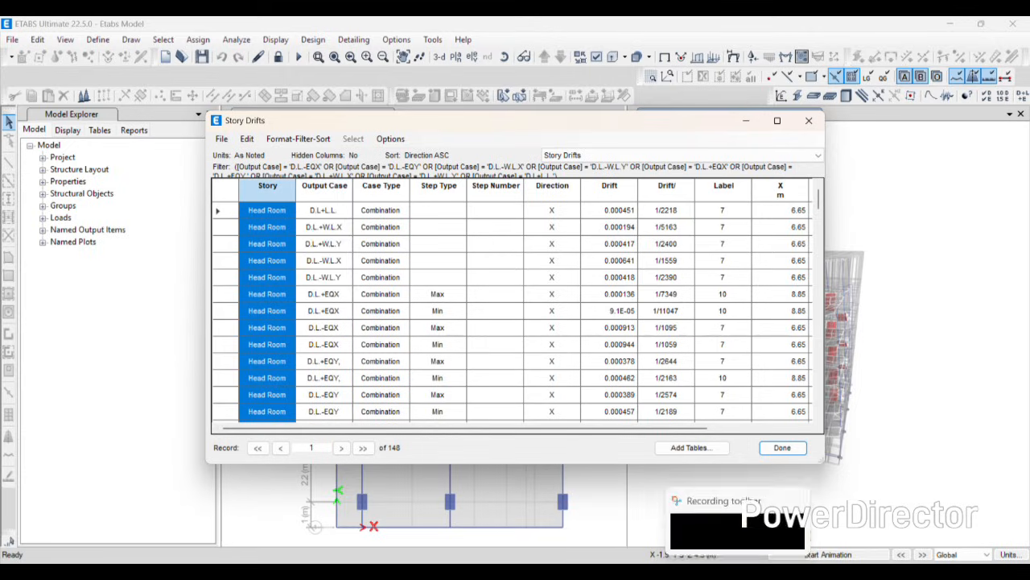
left_click(713, 568)
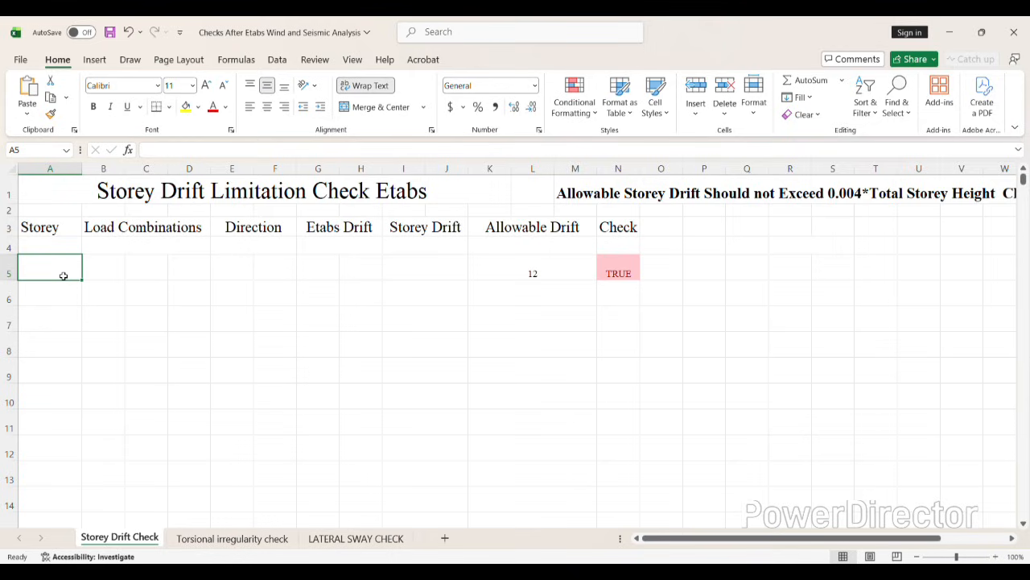
key("ctrl+v")
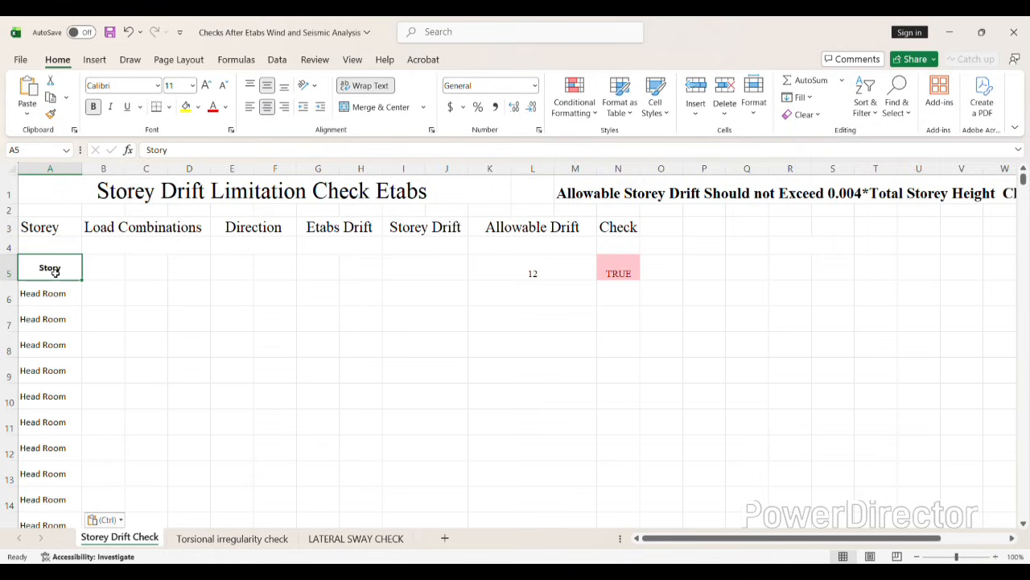
Move the pasted story names up one row so they start at A5, replacing the copied Story header
left_click_drag(50, 293, 27, 491)
key("ctrl+x")
scroll(30, 483, "up", 20)
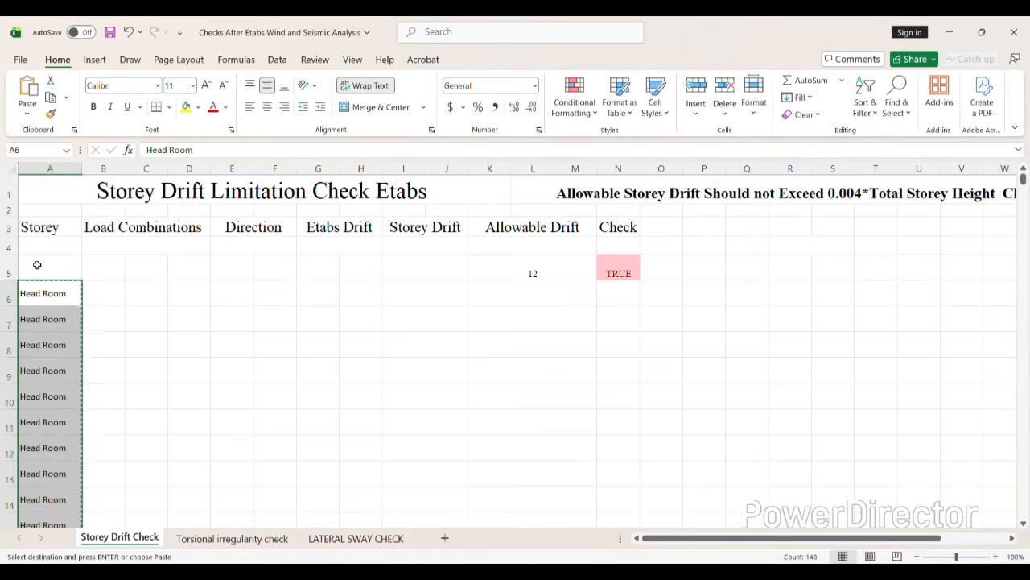
left_click(37, 265)
key("Return")
left_click(188, 370)
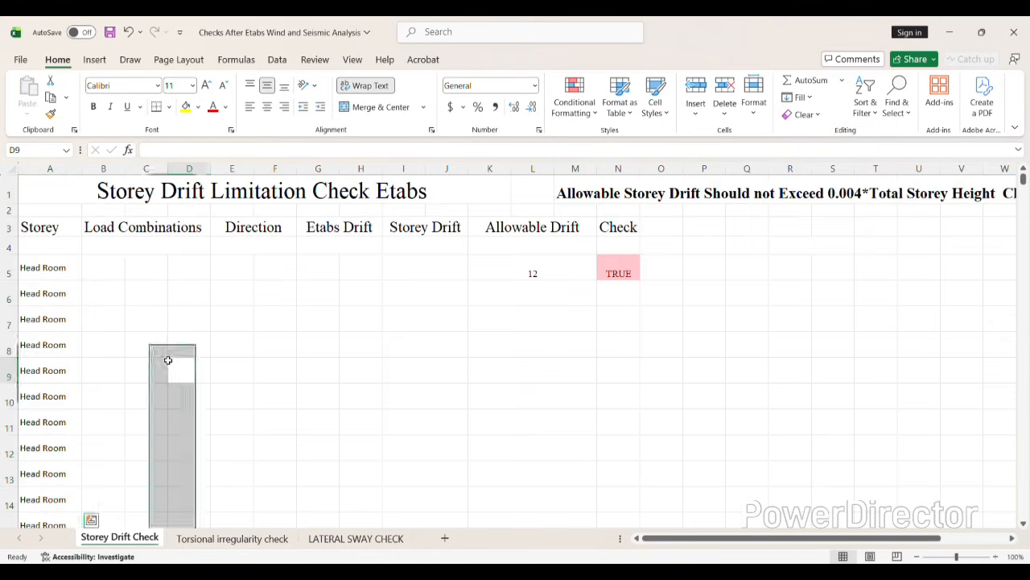
Copy the Output Case column from the ETABS Story Drifts table into the Excel sheet's Load Combinations column, starting at B5
left_click(115, 274)
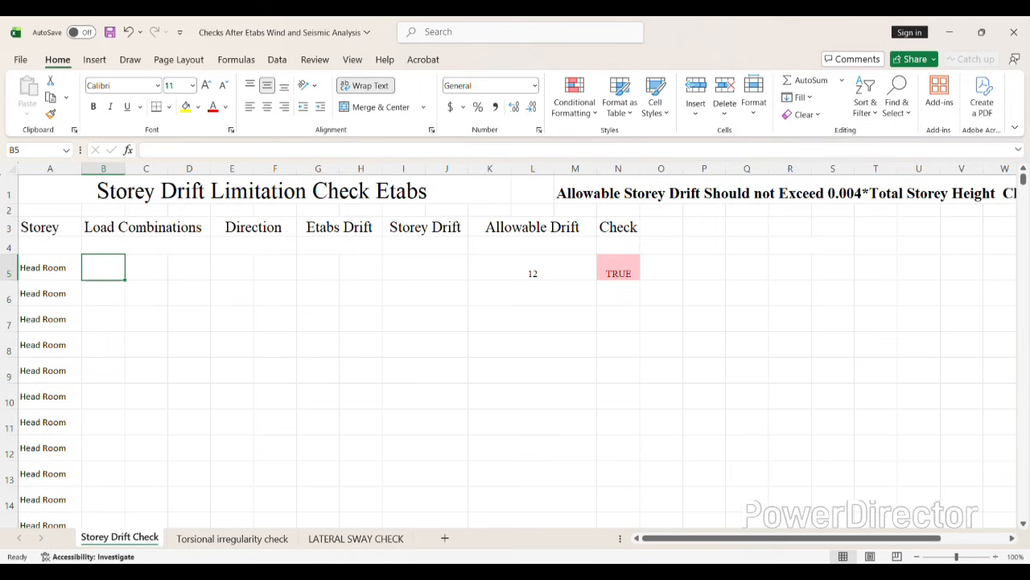
key("alt+Tab")
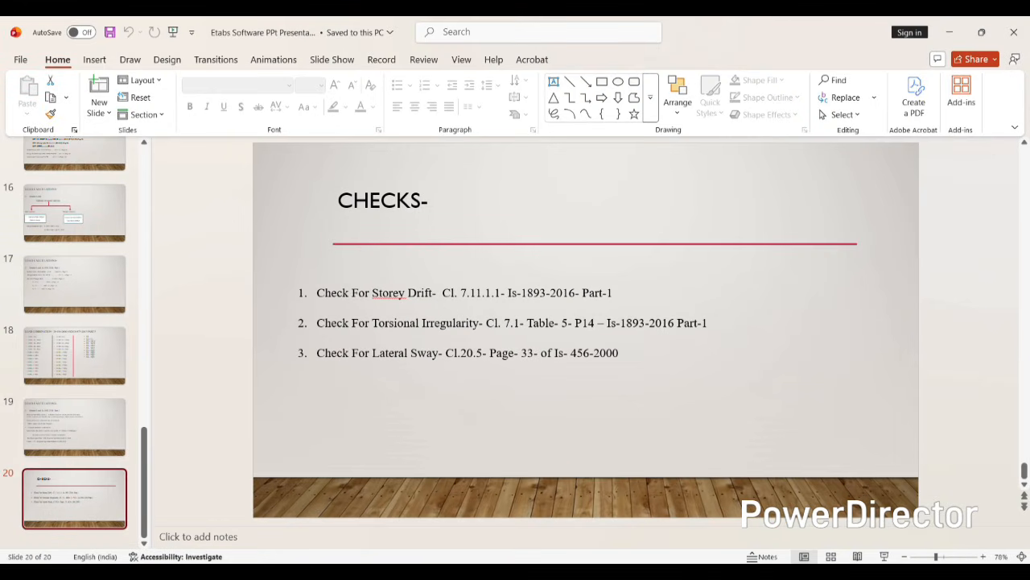
key("alt+Tab")
key("alt+Tab")
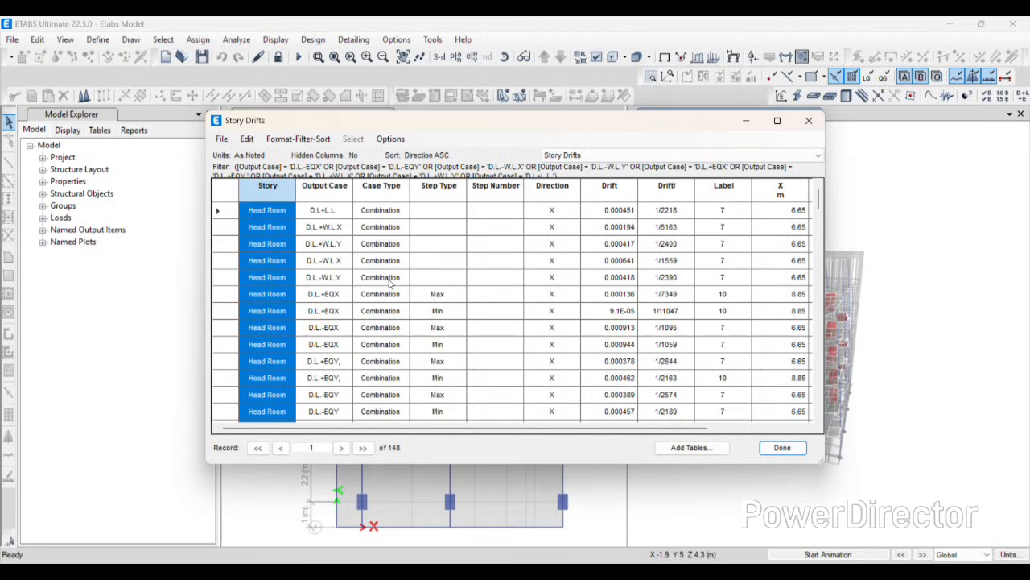
left_click(322, 211)
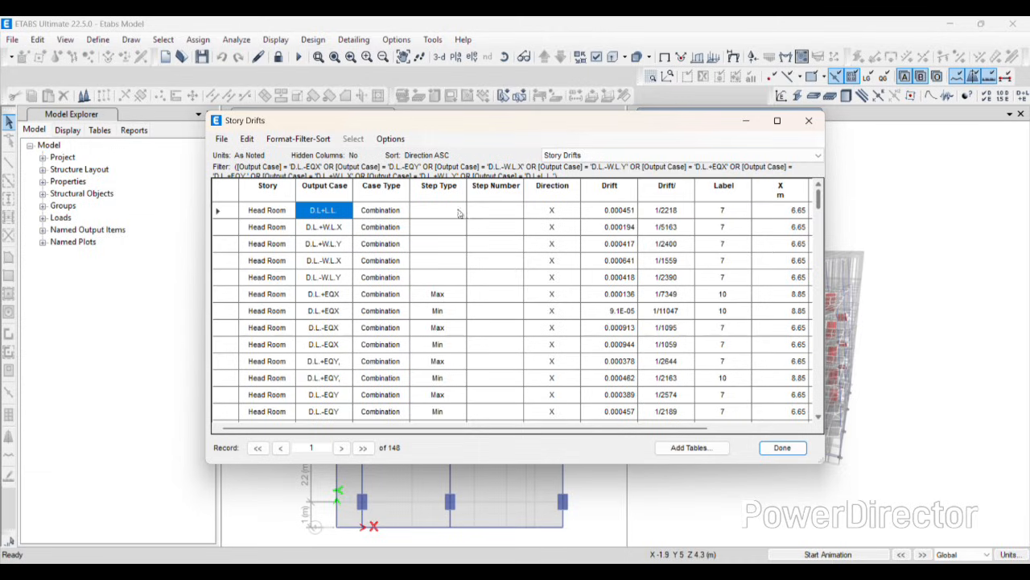
left_click(334, 186)
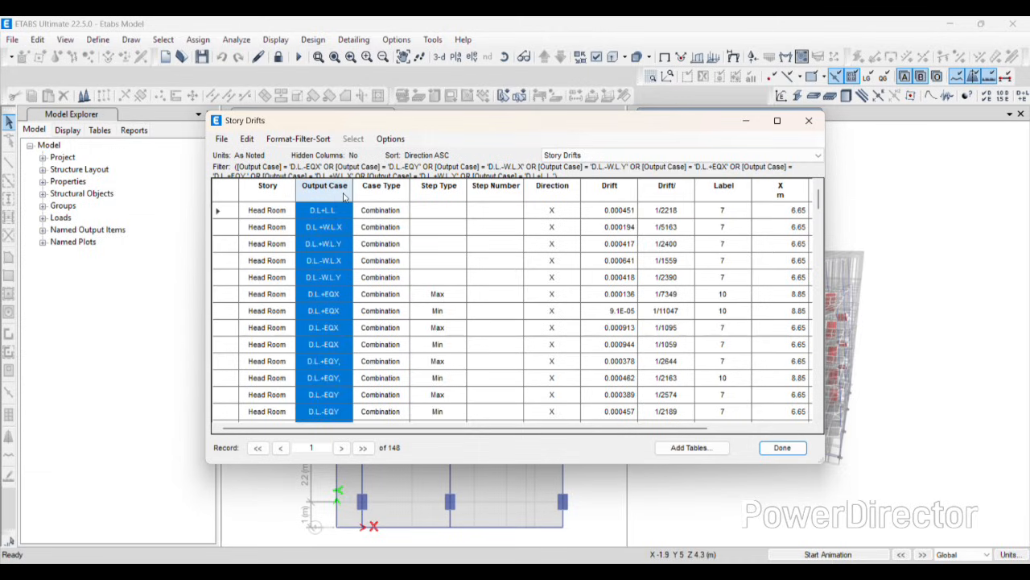
key("alt+Tab")
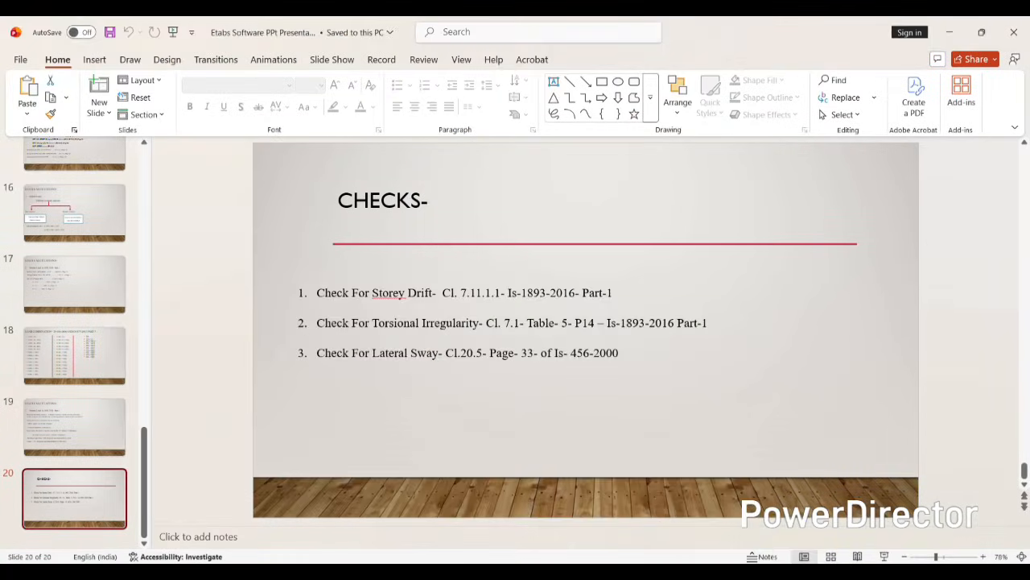
key("alt+Tab")
key("ctrl+v")
left_click(178, 295)
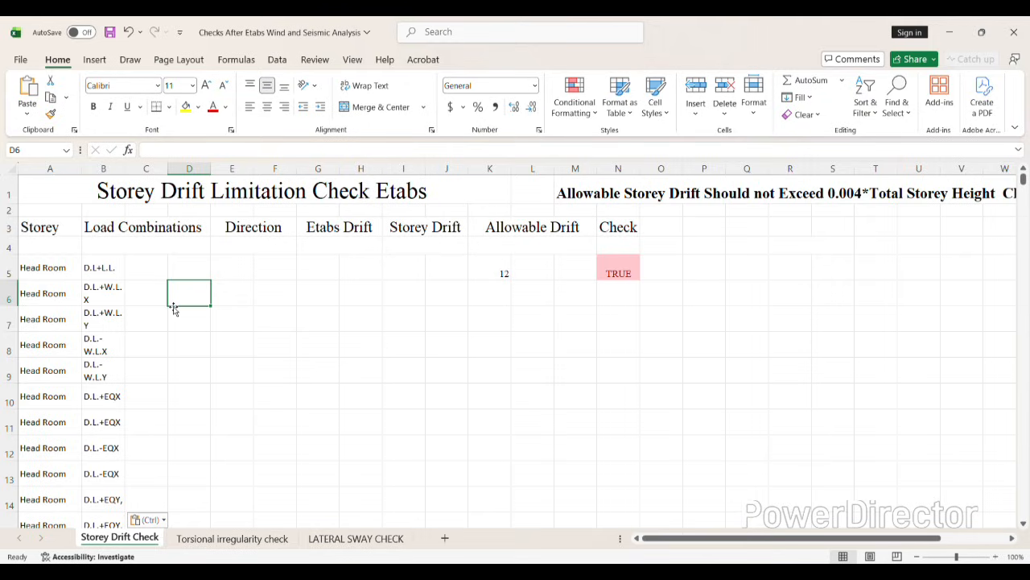
Copy the Direction column from the ETABS Story Drifts table and paste it into the Excel sheet's Direction column, starting at E5
key("Right")
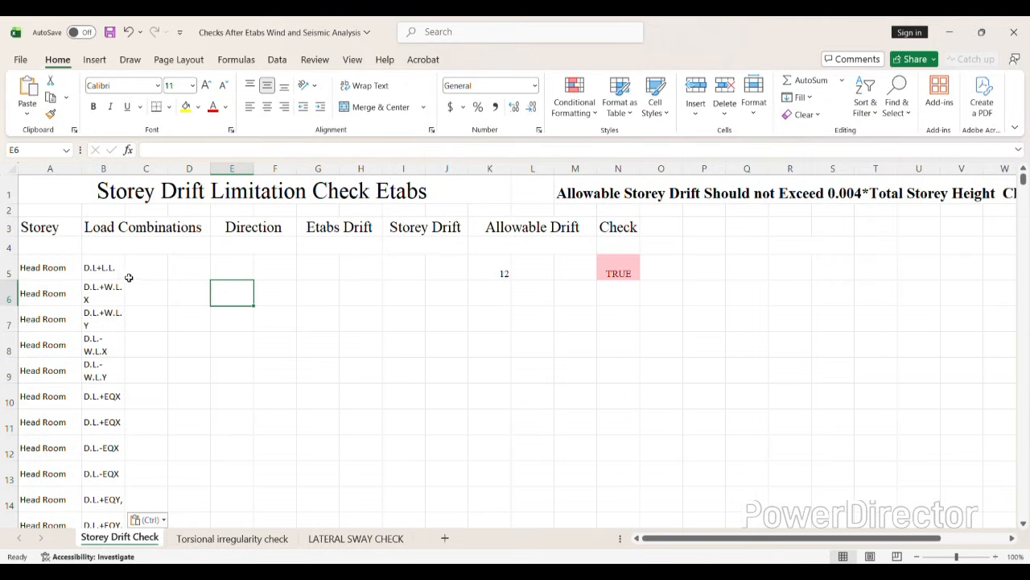
left_click(239, 268)
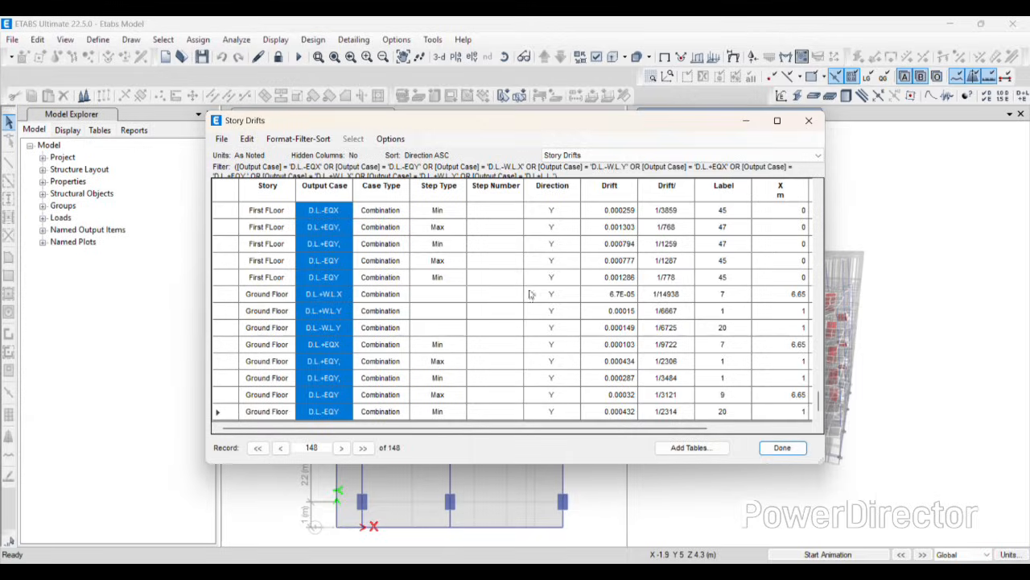
left_click(548, 189)
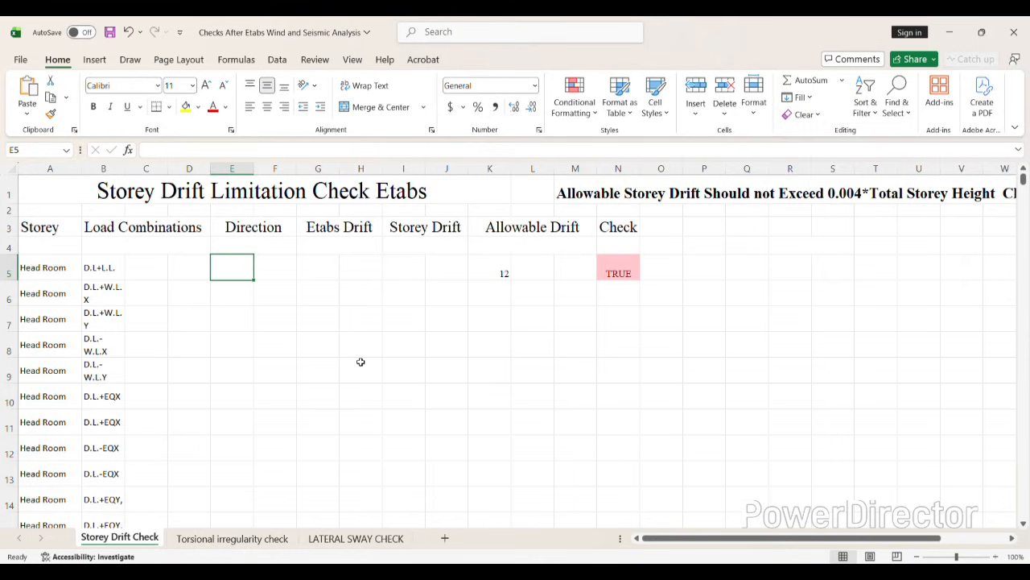
key("ctrl+v")
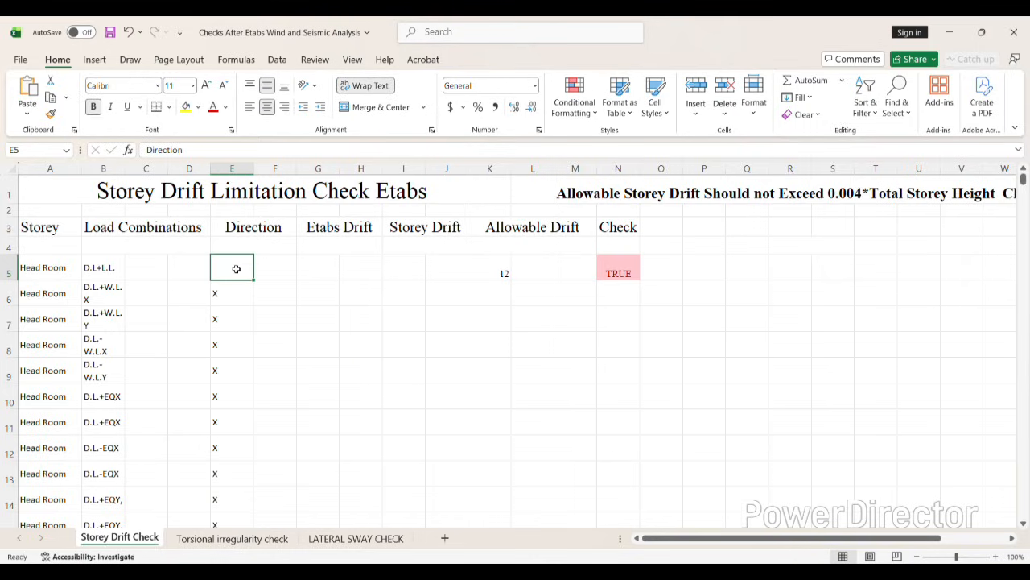
Move the pasted direction values up one row so they start at E5, replacing the copied Direction header
left_click_drag(233, 294, 232, 467)
key("ctrl+c")
scroll(237, 459, "up", 20)
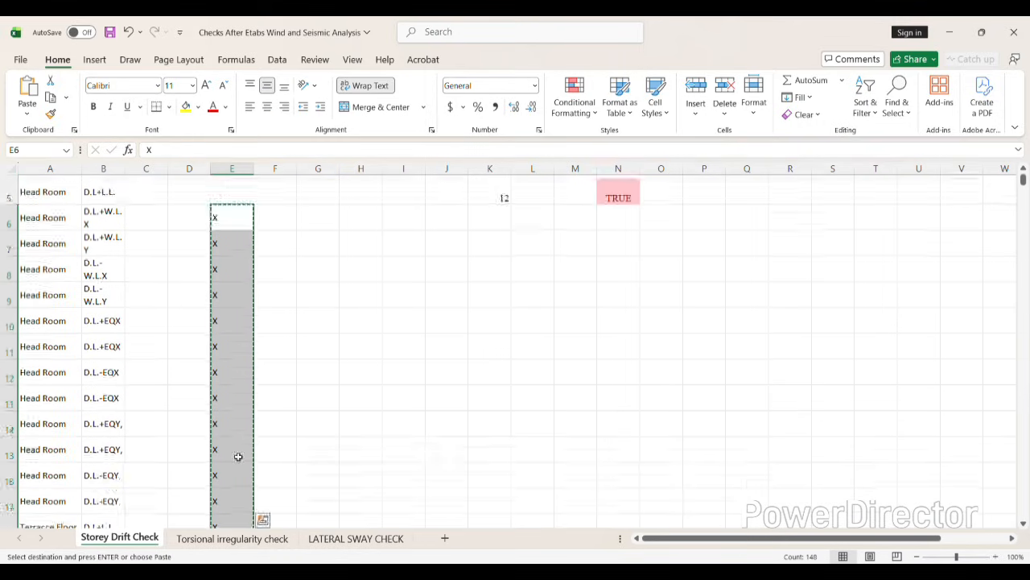
left_click(231, 265)
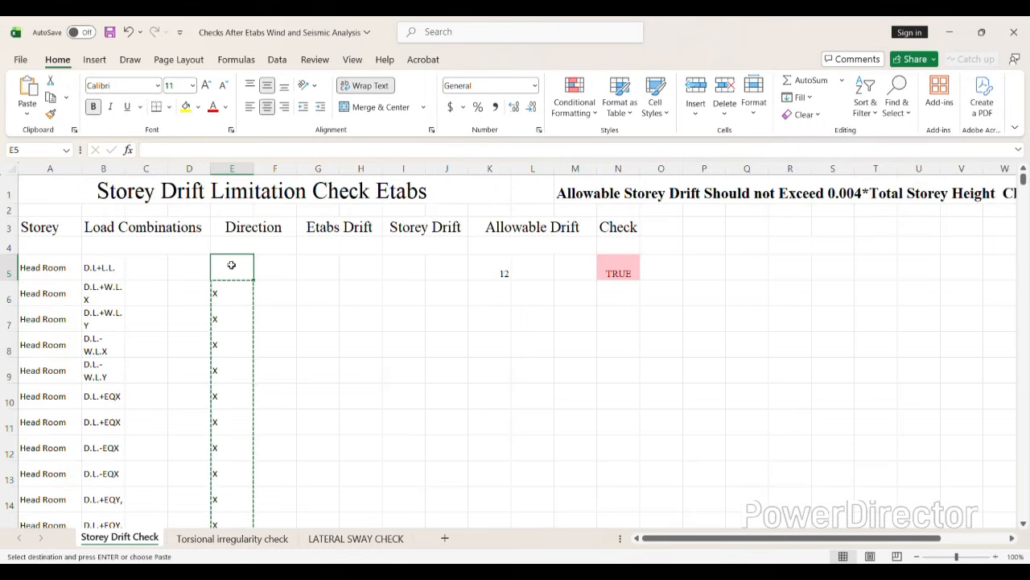
key("ctrl+v")
left_click(360, 344)
Copy the Drift column from the ETABS Story Drifts table and paste it into the Excel sheet's Etabs Drift column, starting at G5
left_click(316, 274)
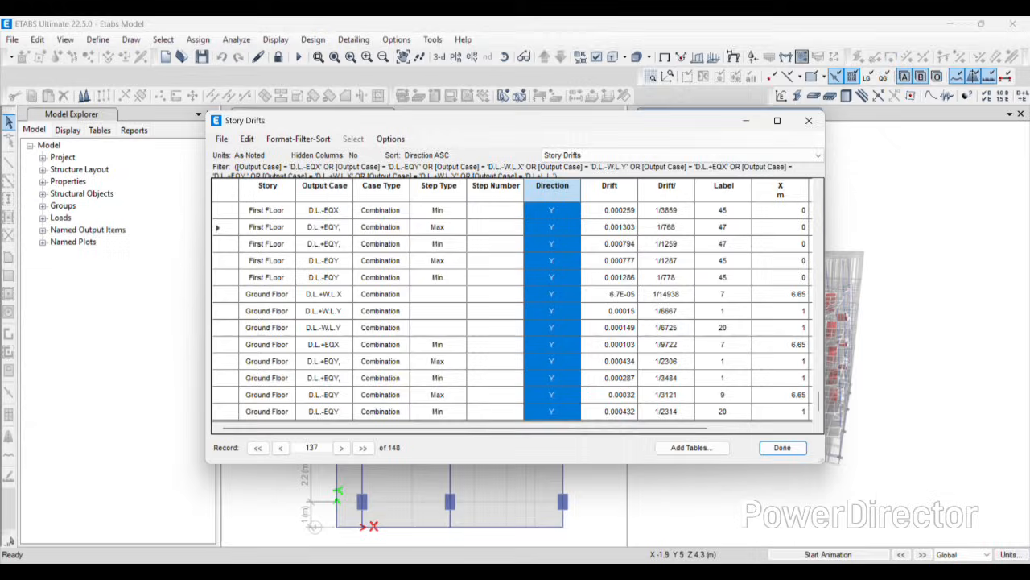
left_click(618, 192)
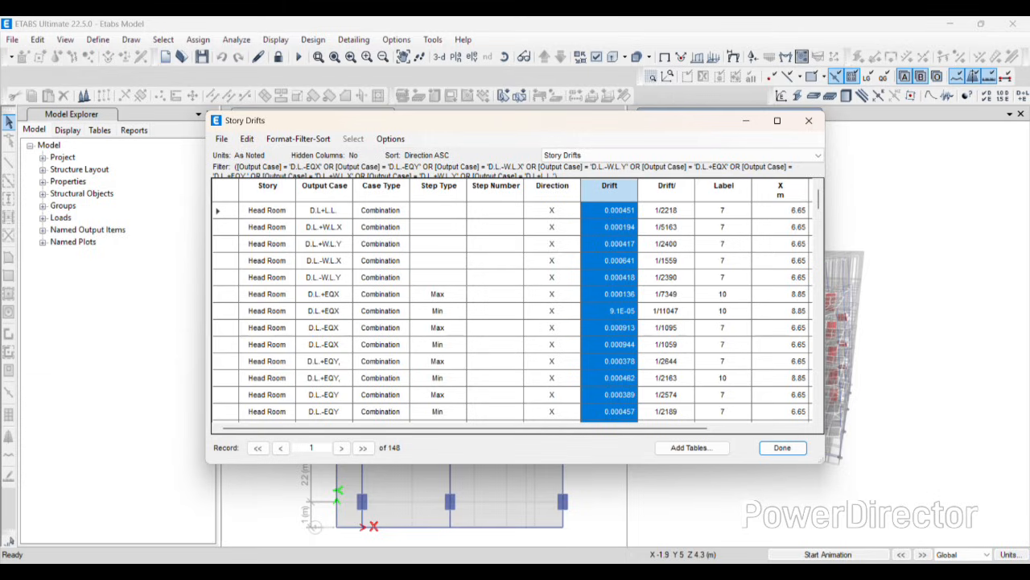
left_click(651, 573)
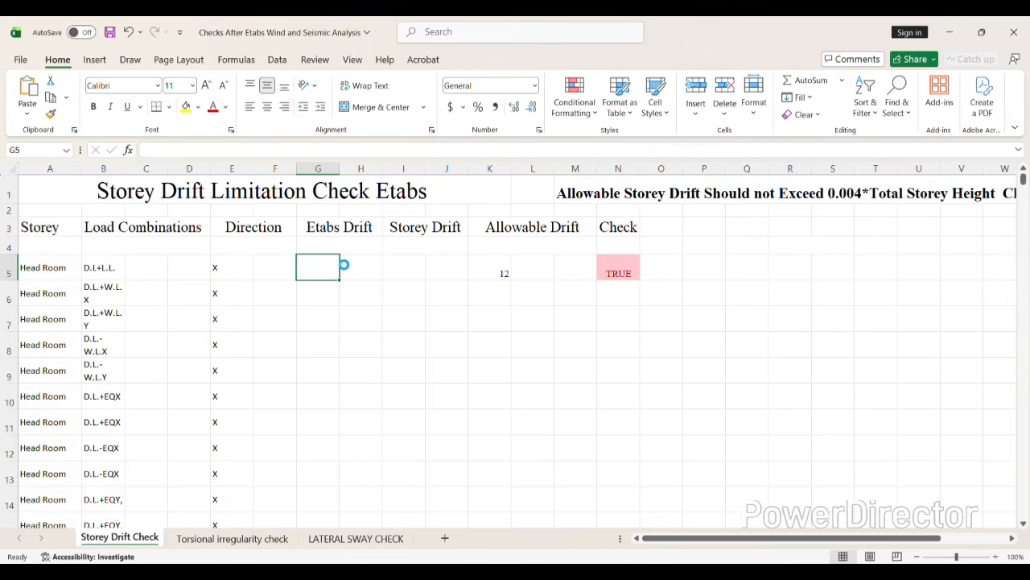
key("ctrl+v")
Remove the copied Drift header from G5 and move the drift values up one row so they start at G5
left_click(336, 268)
key("Delete")
left_click(321, 290)
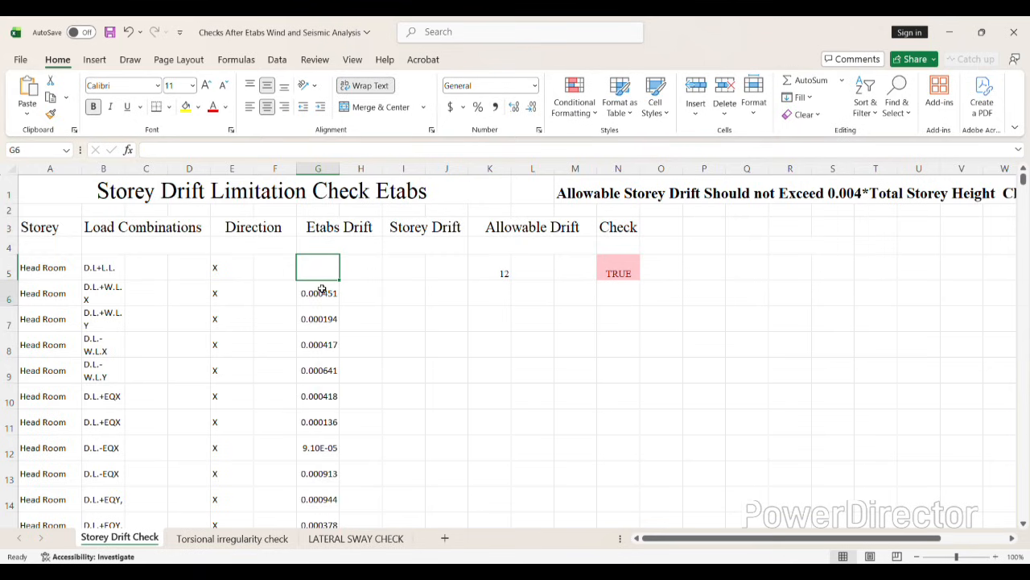
left_click_drag(321, 290, 318, 264)
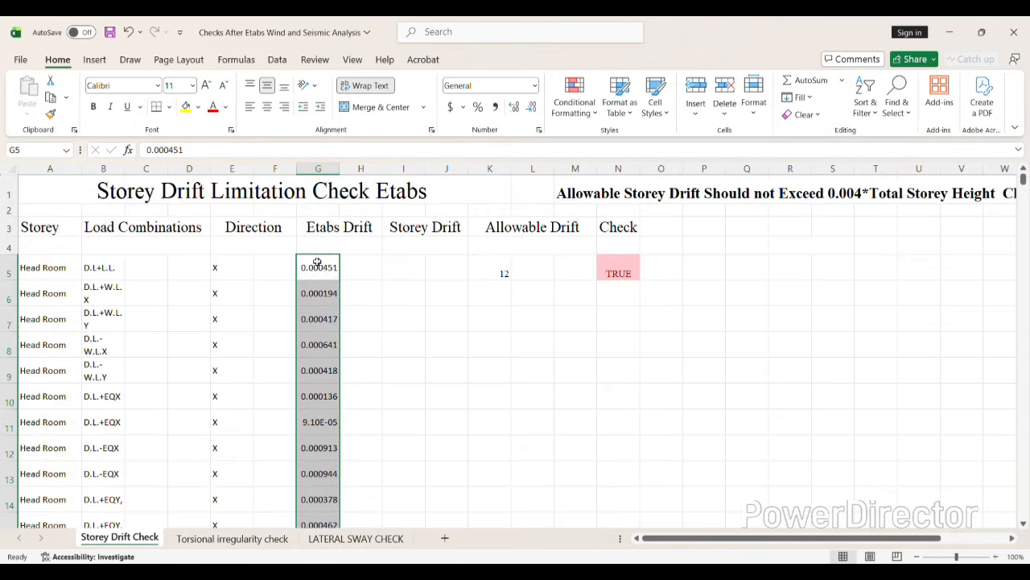
left_click(400, 314)
Enter the formula =G5*3000 in cell I5 of the Storey Drift column
left_click(393, 270)
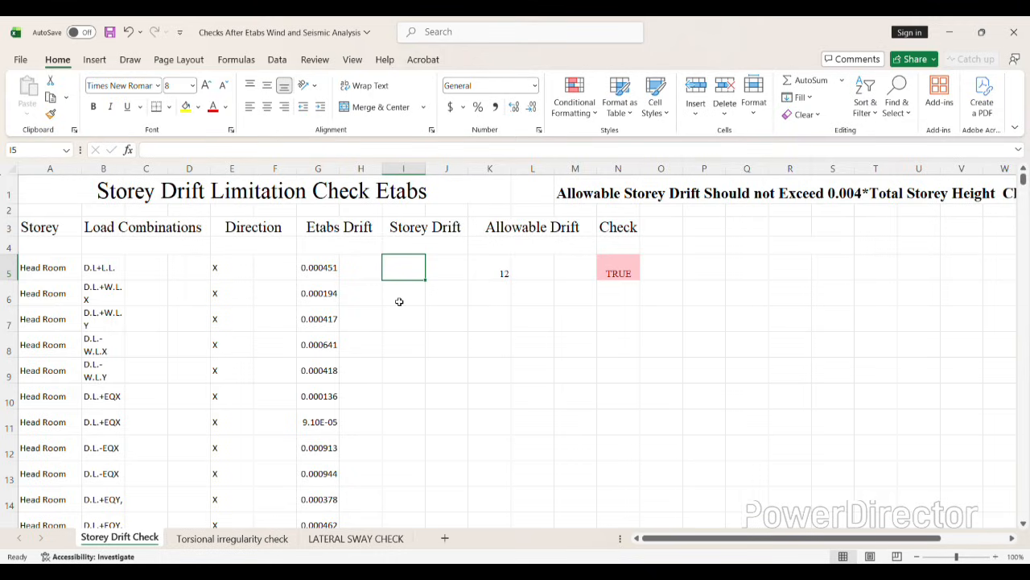
type("=")
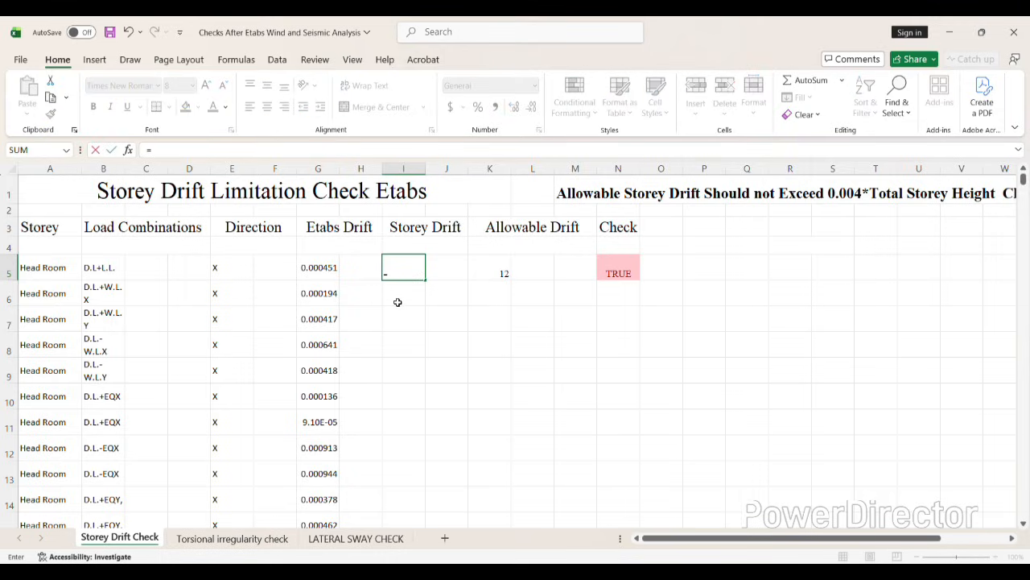
left_click(323, 267)
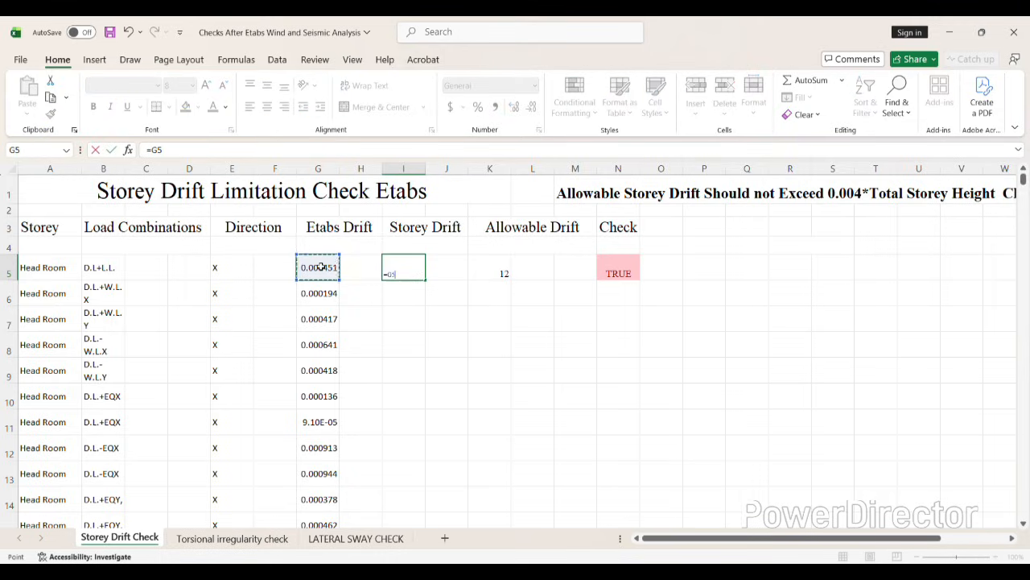
type("*")
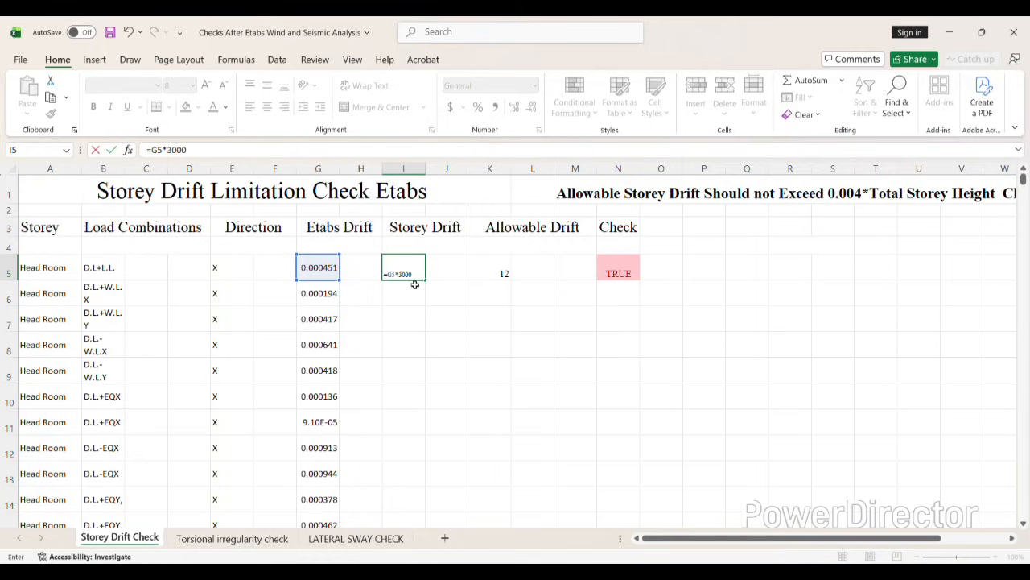
key("Return")
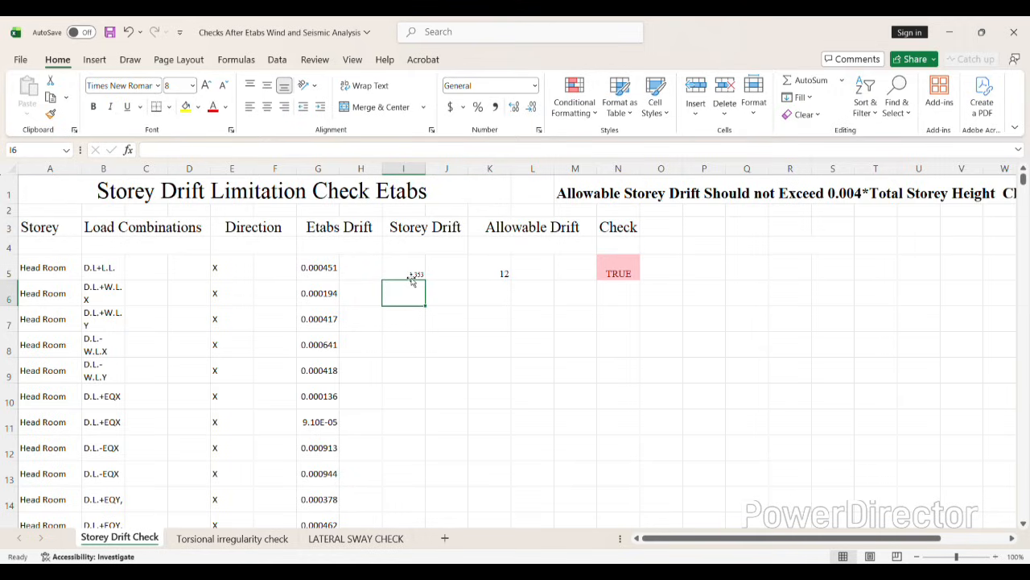
Fill the storey drift formula from I5 down to I53 and return to the start of the sheet
left_click(411, 275)
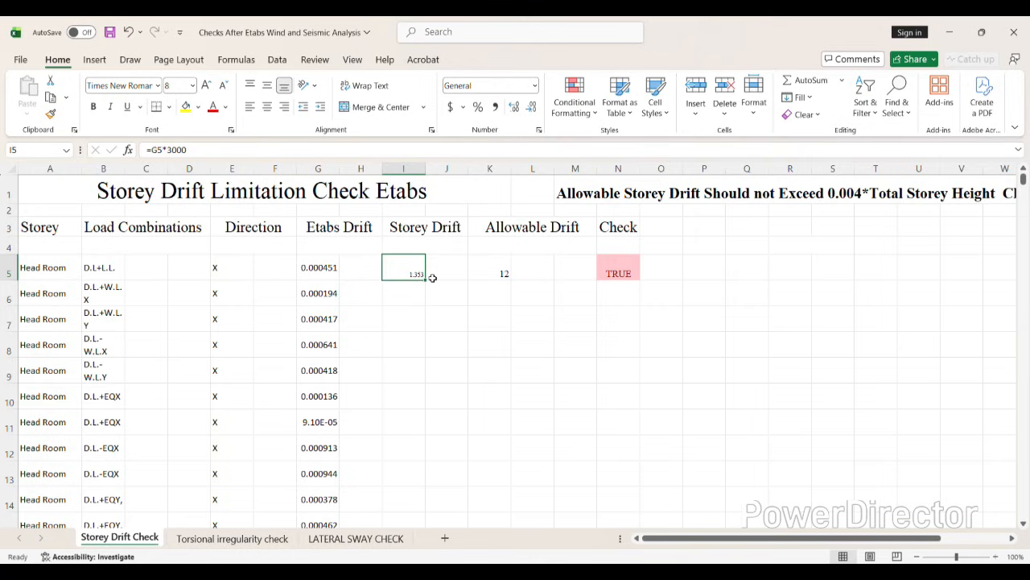
left_click_drag(426, 280, 419, 515)
left_click(477, 415)
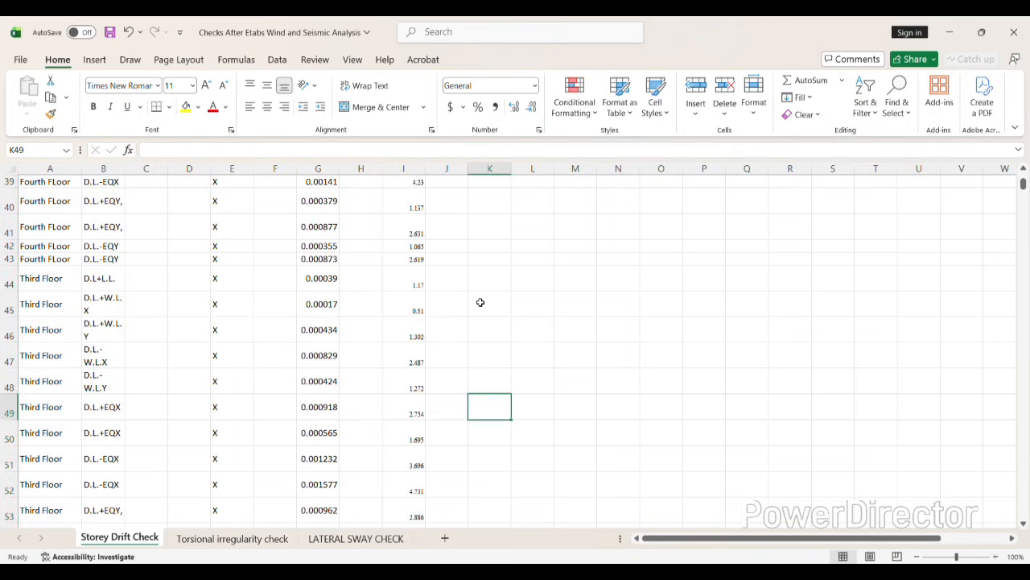
scroll(492, 305, "up", 6)
left_click_drag(1023, 185, 1022, 165)
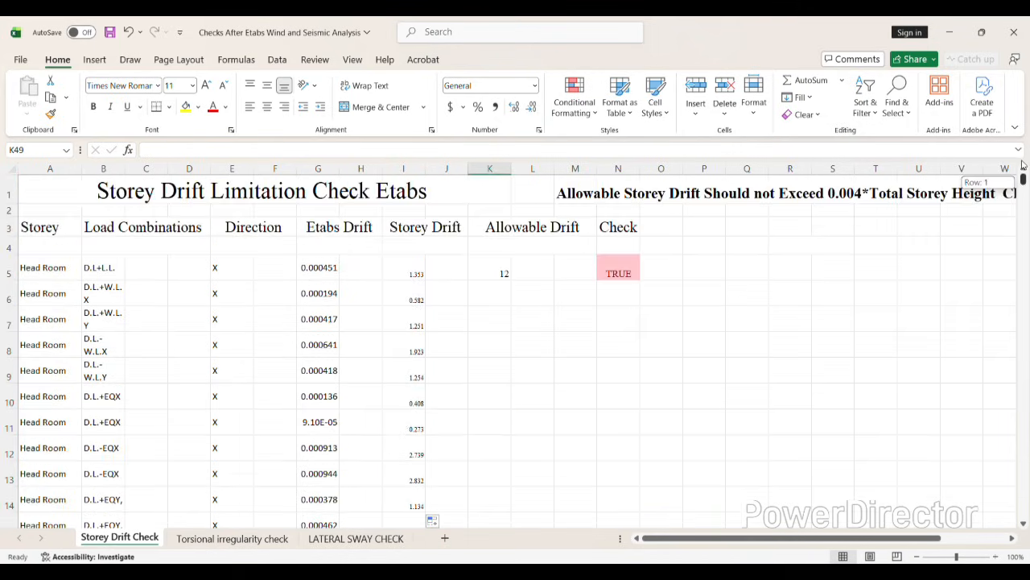
Try to fill the allowable drift formula =0.004*3000 from K5 down the Allowable Drift column
left_click(494, 278)
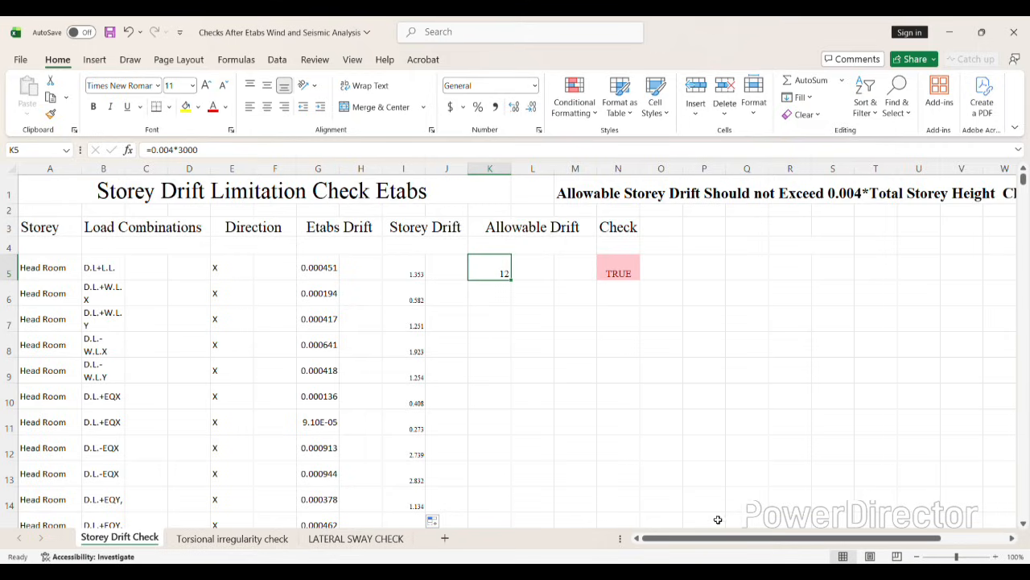
left_click_drag(718, 538, 747, 538)
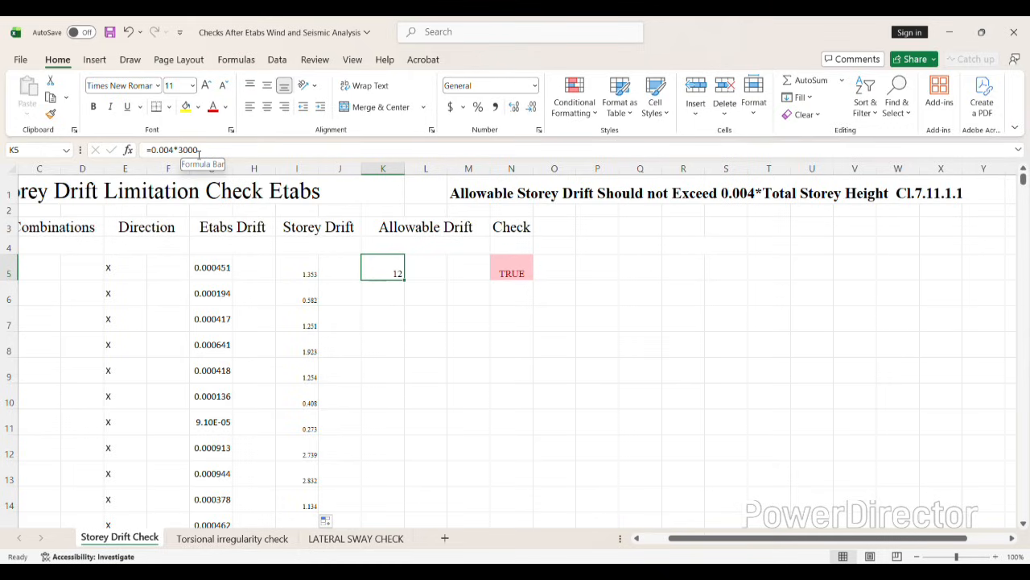
left_click_drag(403, 278, 389, 363)
left_click(584, 325)
Unmerge the merged cells in columns A to M from row 1 to row 150, declining to merge the whole range
left_click(410, 331)
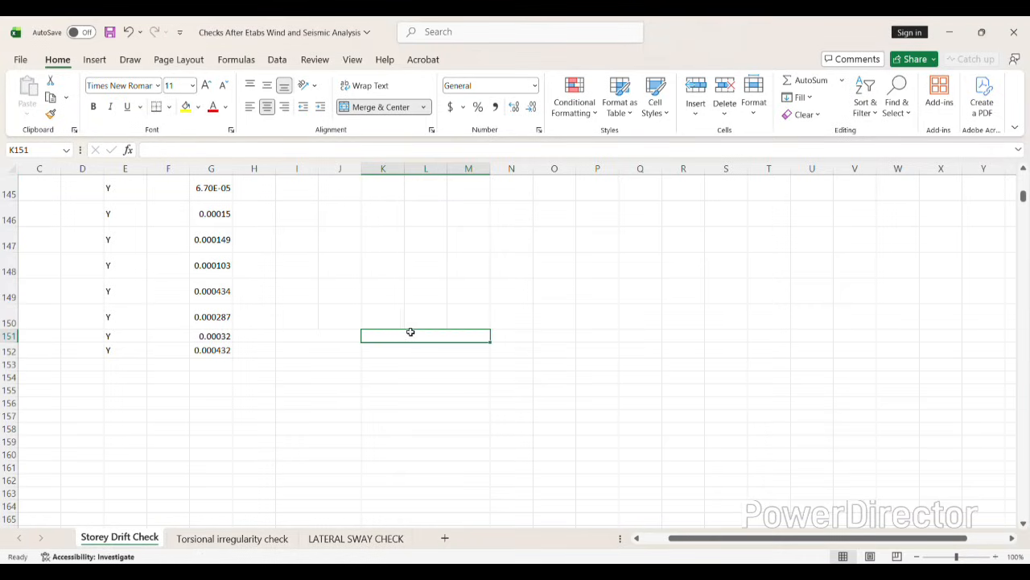
scroll(398, 320, "up", 2)
scroll(398, 320, "down", 1)
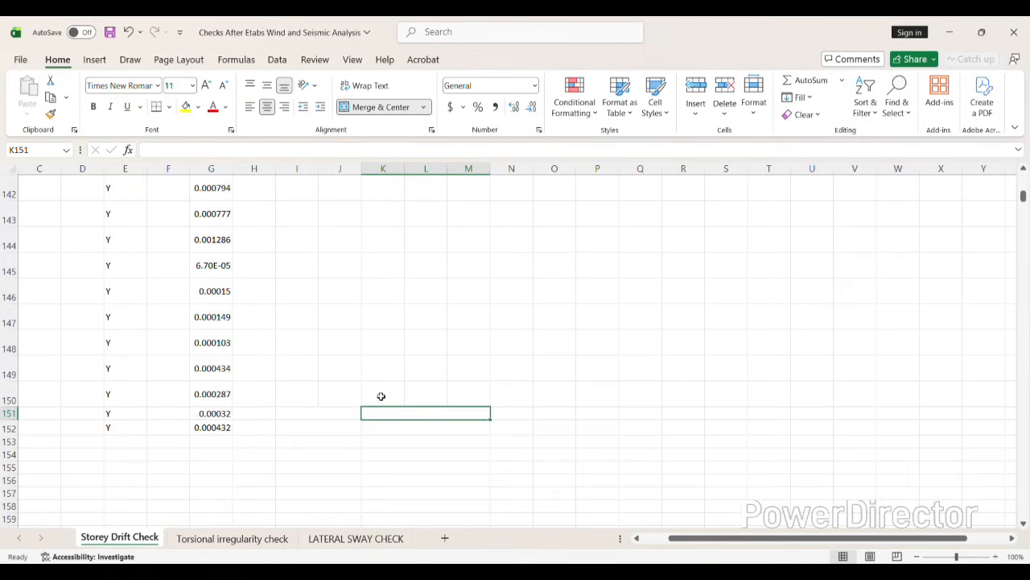
left_click_drag(377, 395, 426, 107)
left_click(396, 109)
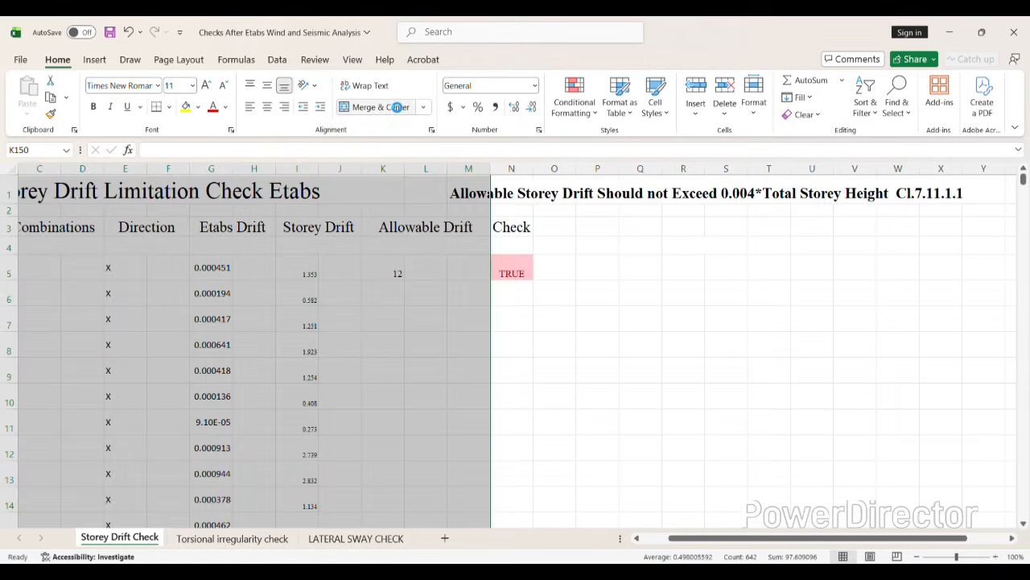
left_click(384, 112)
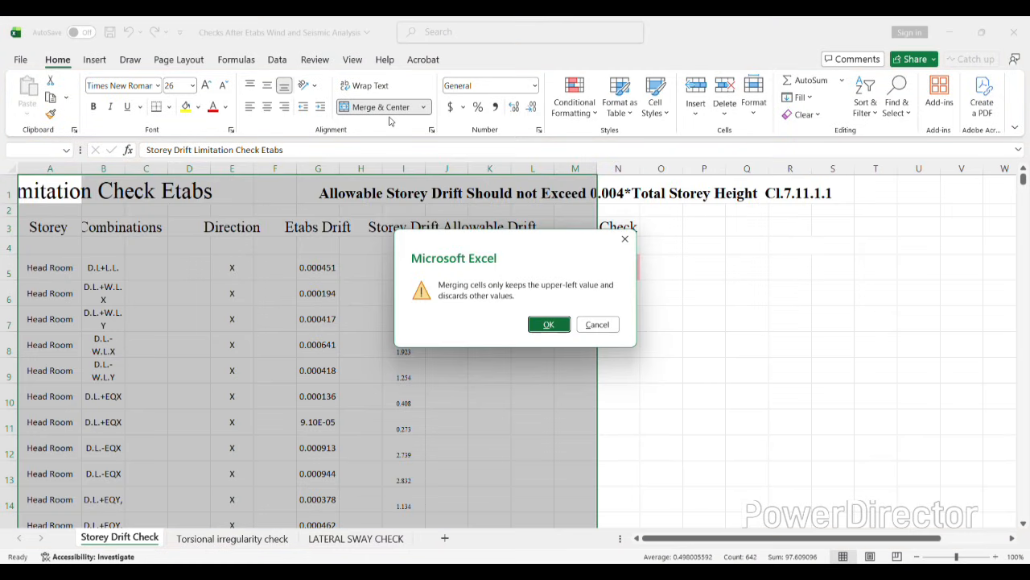
left_click(616, 235)
left_click(673, 366)
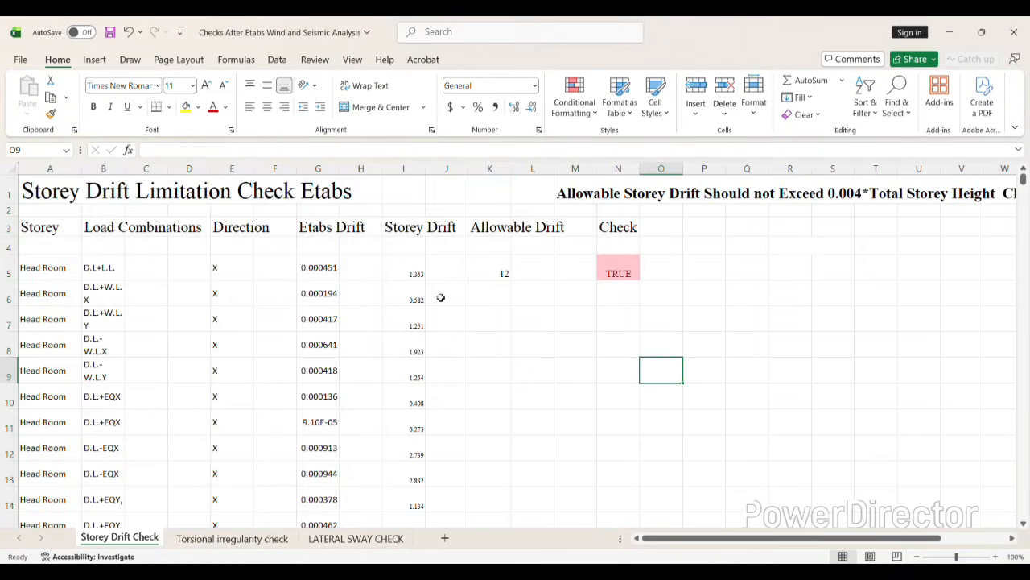
Try to fill the storey drift formula from I53 down past the end of the table, and dismiss the merged-cell warning
scroll(440, 294, "down", 2)
scroll(441, 298, "up", 1)
scroll(441, 298, "up", 1)
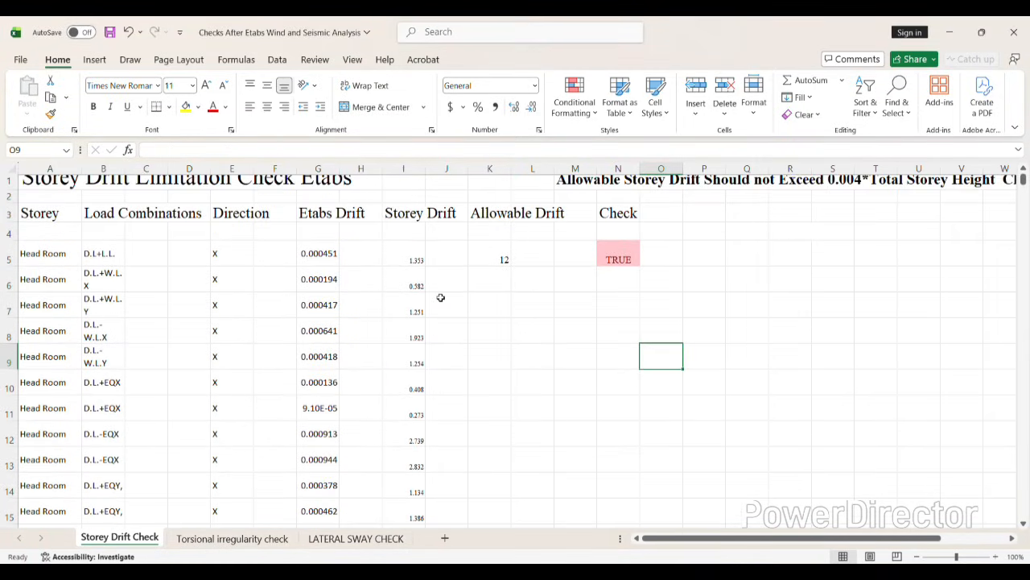
scroll(440, 298, "down", 5)
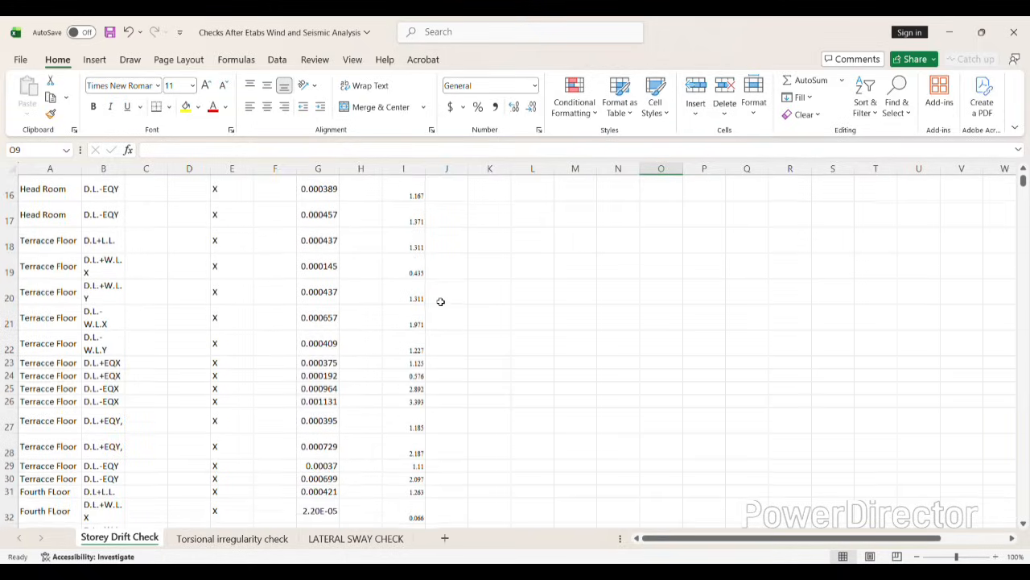
scroll(440, 301, "down", 2)
left_click_drag(1023, 182, 1024, 190)
left_click_drag(1023, 187, 1023, 183)
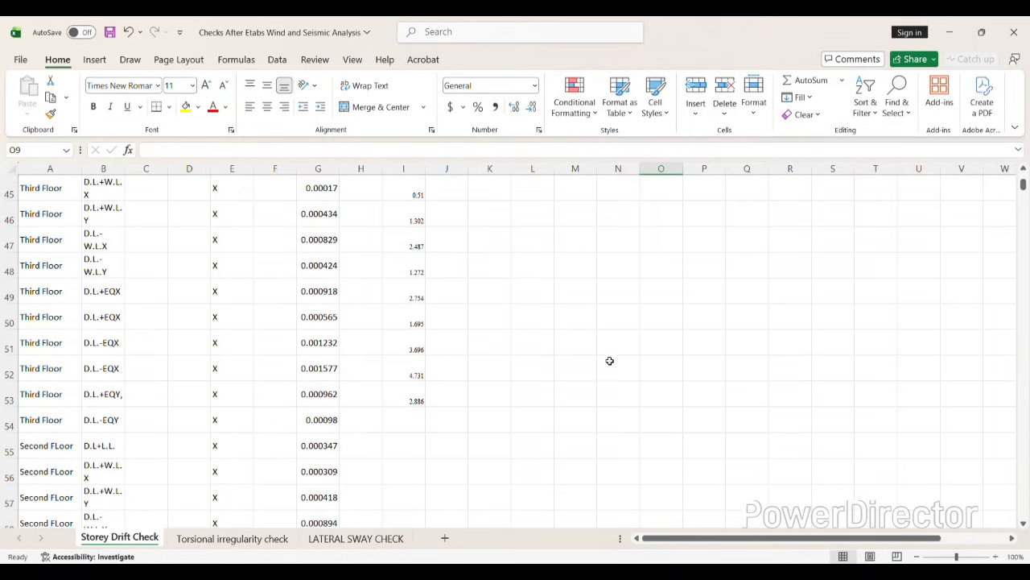
left_click(416, 397)
left_click_drag(426, 408, 420, 291)
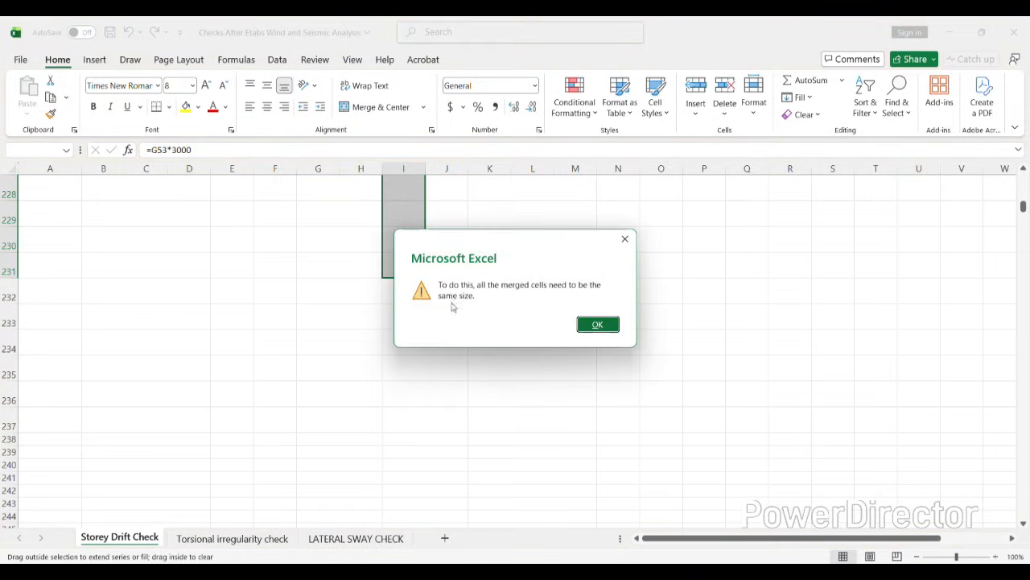
left_click(601, 324)
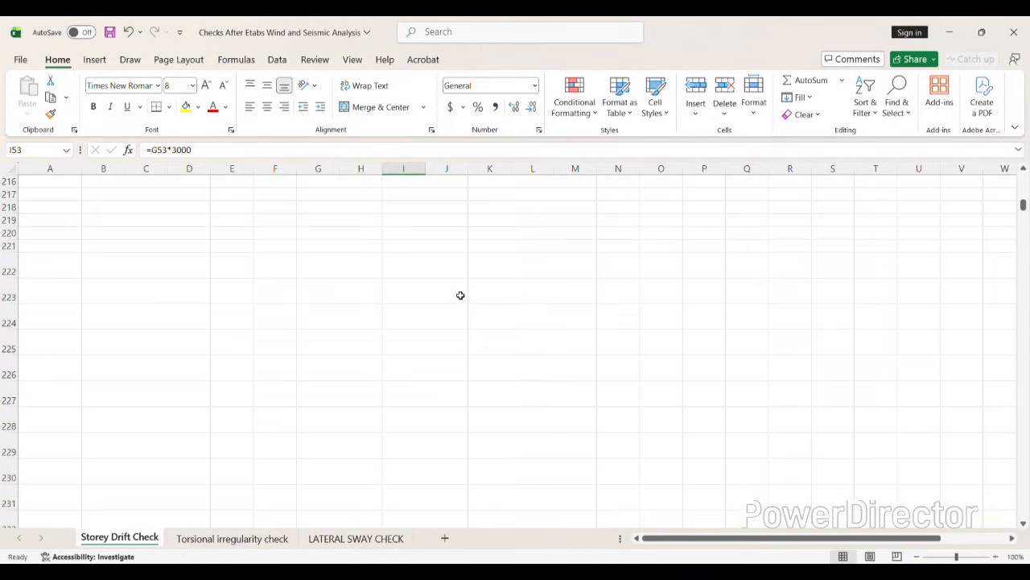
Fill the storey drift formula from I53 down to I99
left_click_drag(1023, 203, 1022, 184)
scroll(433, 283, "down", 1)
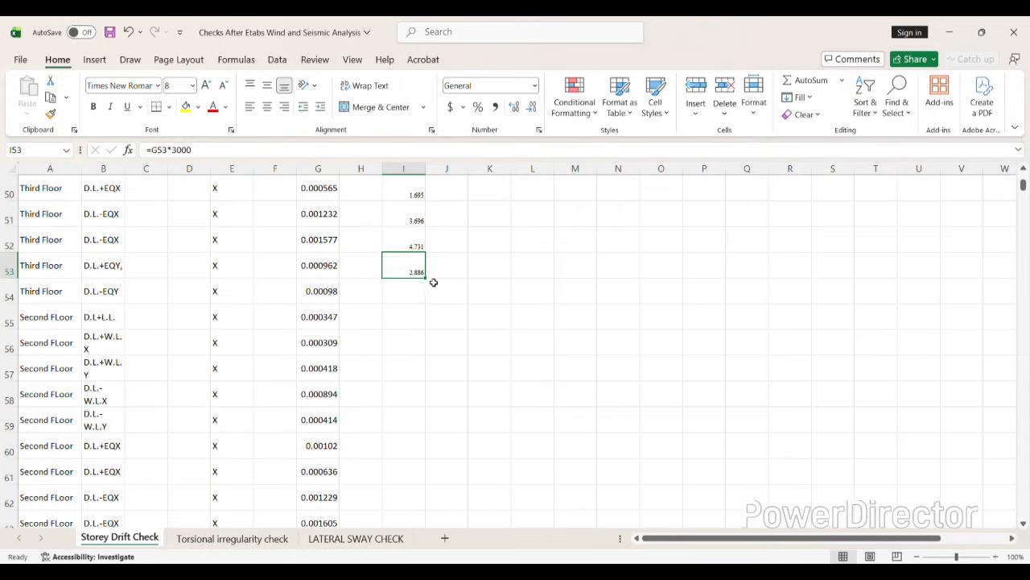
left_click_drag(425, 277, 393, 513)
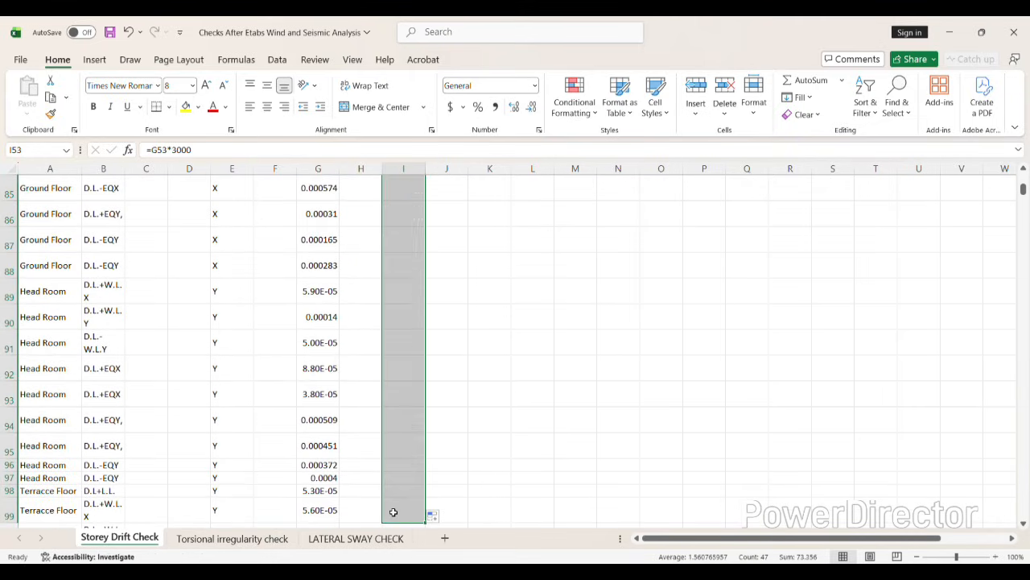
left_click(453, 446)
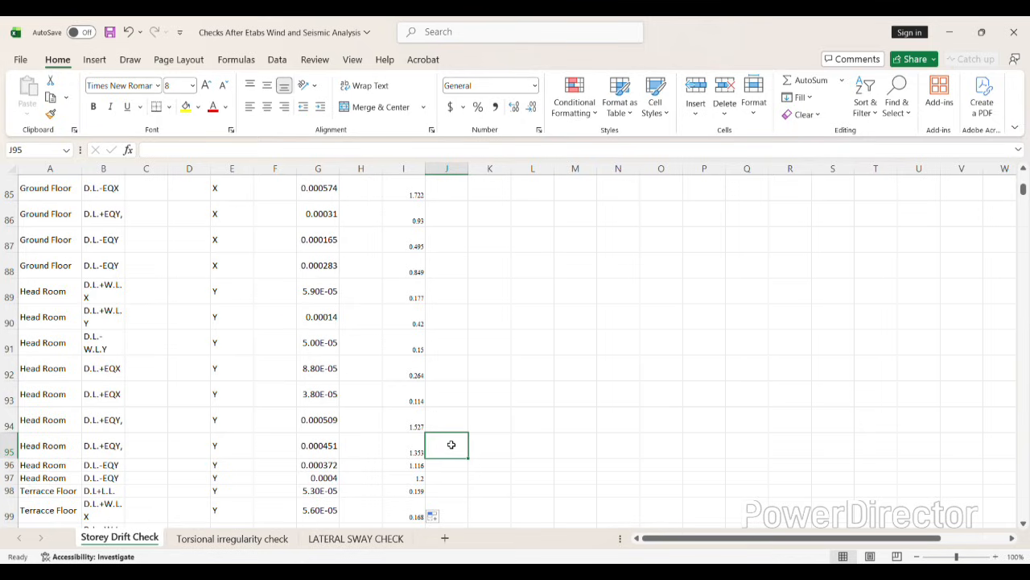
key("Escape")
Try to fill the storey drift formula from I99 down past the end of the table, and dismiss the merged-cell warning
scroll(452, 445, "down", 2)
left_click(414, 366)
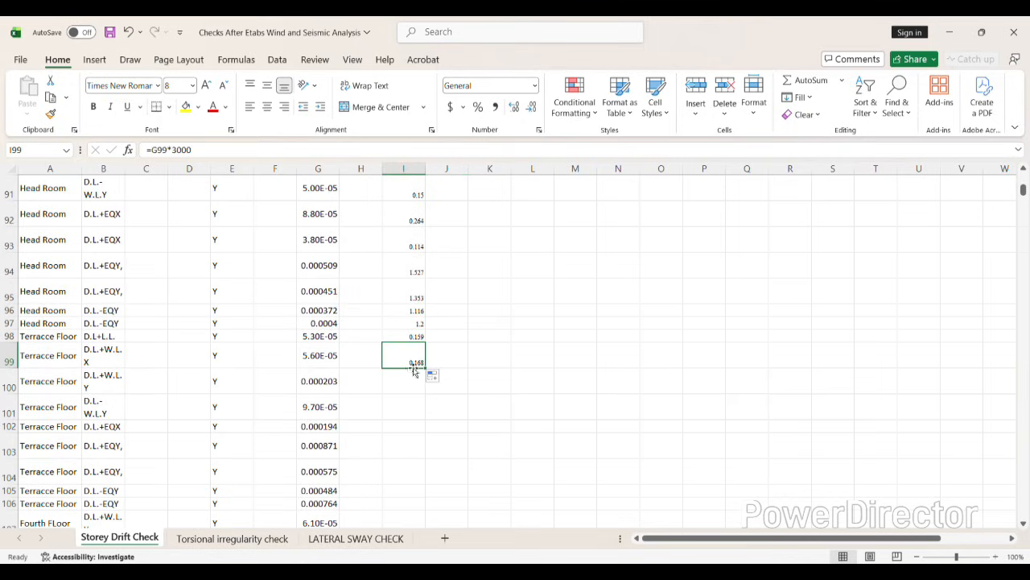
left_click_drag(423, 368, 460, 394)
left_click(596, 324)
Unmerge the cells in I151:J153 at the end of the Storey Drift column
left_click(380, 107)
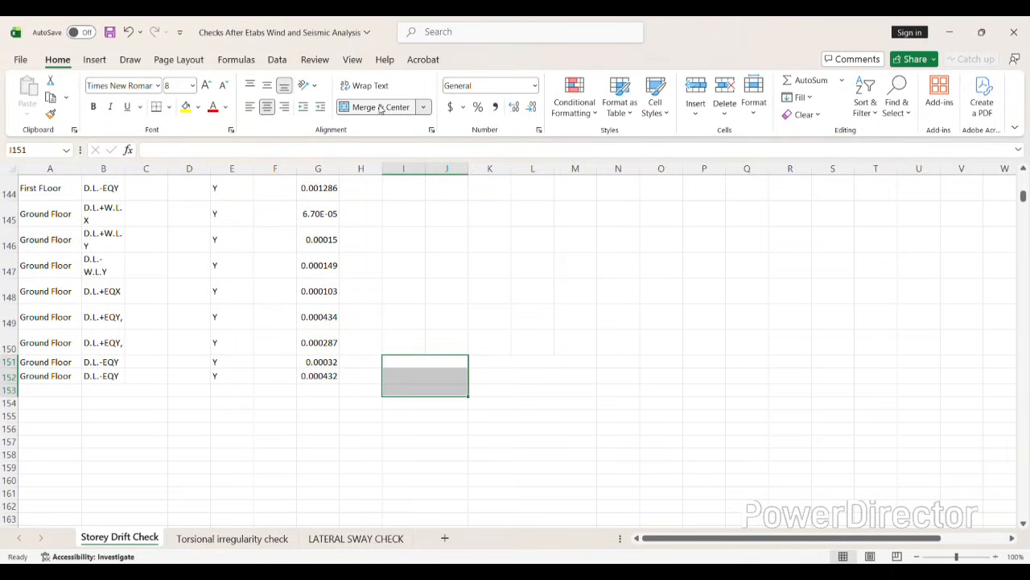
key("ctrl+z")
scroll(400, 338, "up", 4)
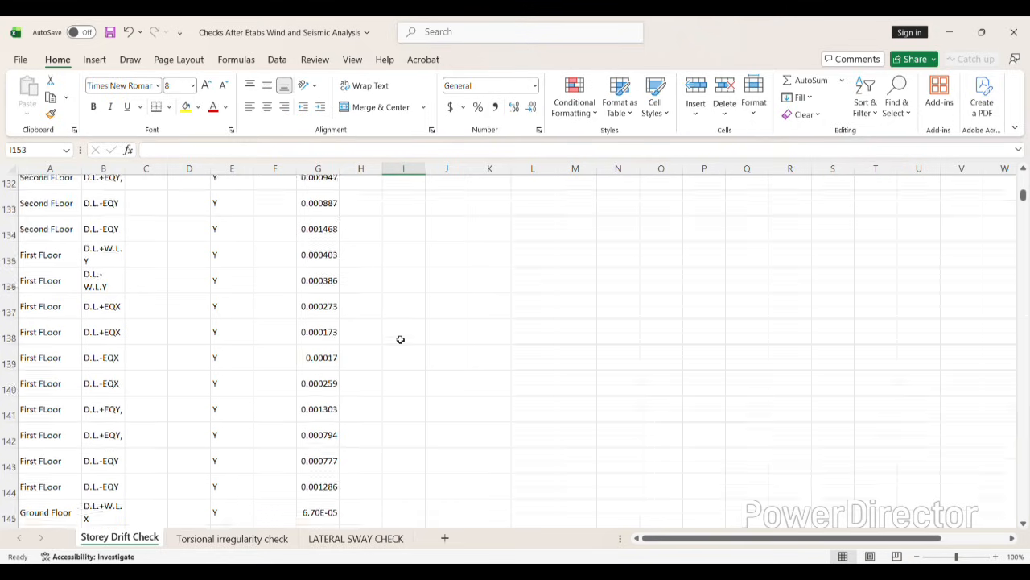
Fill the storey drift formula =G99*3000 from I99 down to I152
scroll(400, 339, "up", 12)
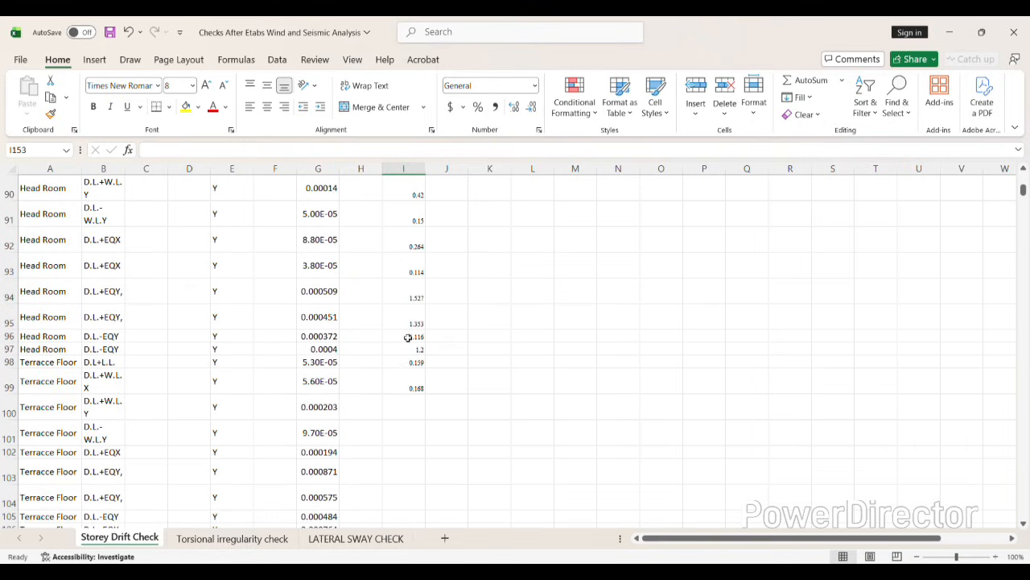
left_click(412, 385)
left_click_drag(426, 394, 417, 428)
left_click(480, 403)
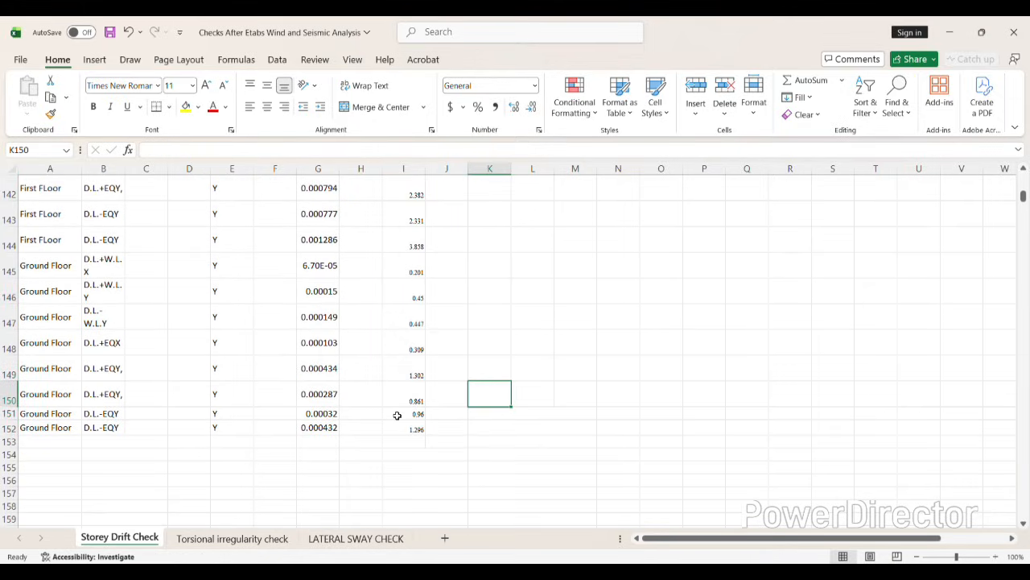
Try to fill the allowable drift formula from K5 down past the end of the table, and dismiss the merged-cell warning
scroll(1010, 291, "up", 1)
left_click_drag(1025, 193, 1023, 175)
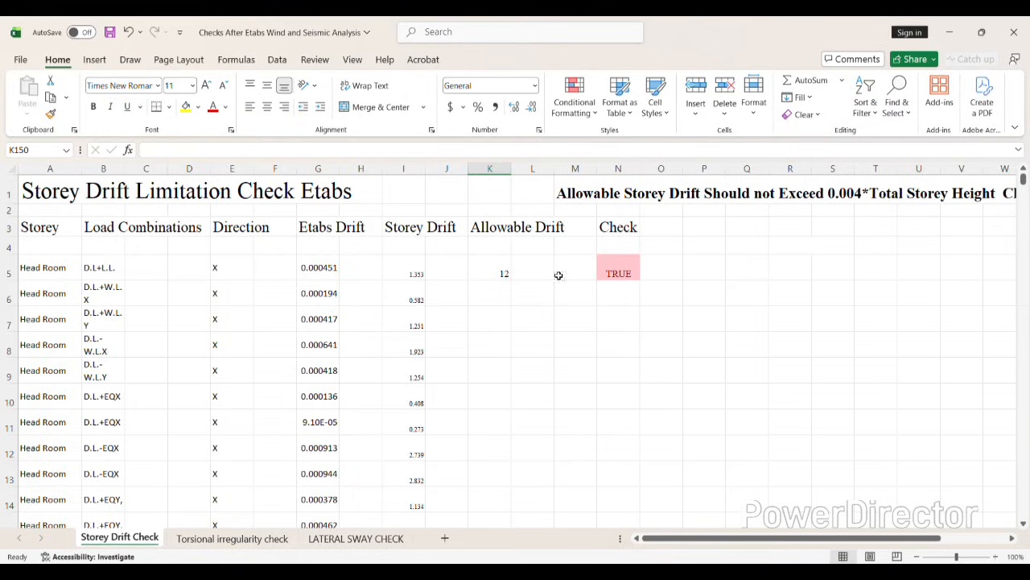
left_click(504, 272)
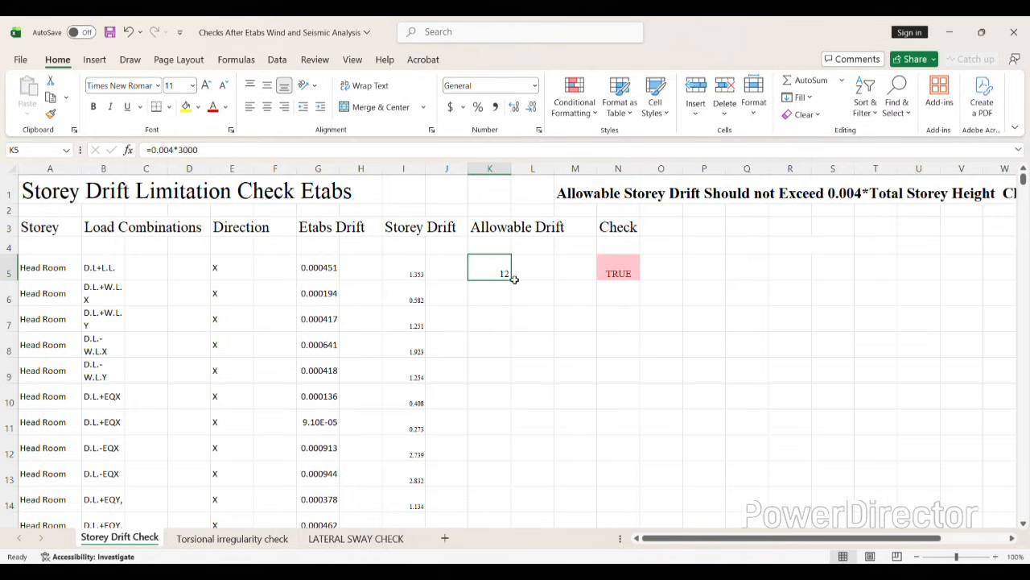
left_click_drag(513, 279, 504, 338)
left_click(598, 325)
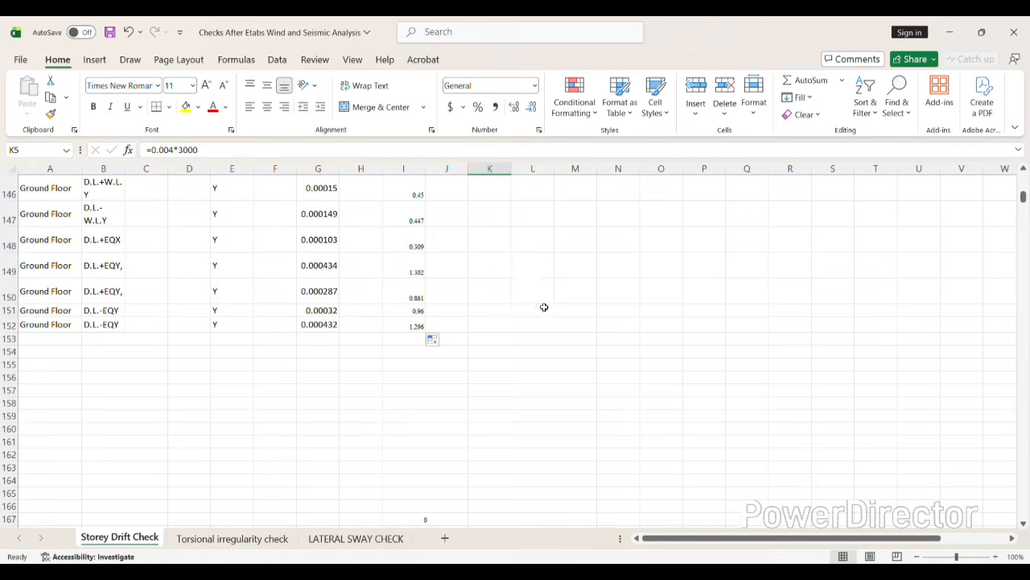
Unmerge the cells in K110:M153 of the Allowable Drift column
left_click_drag(574, 324, 498, 171)
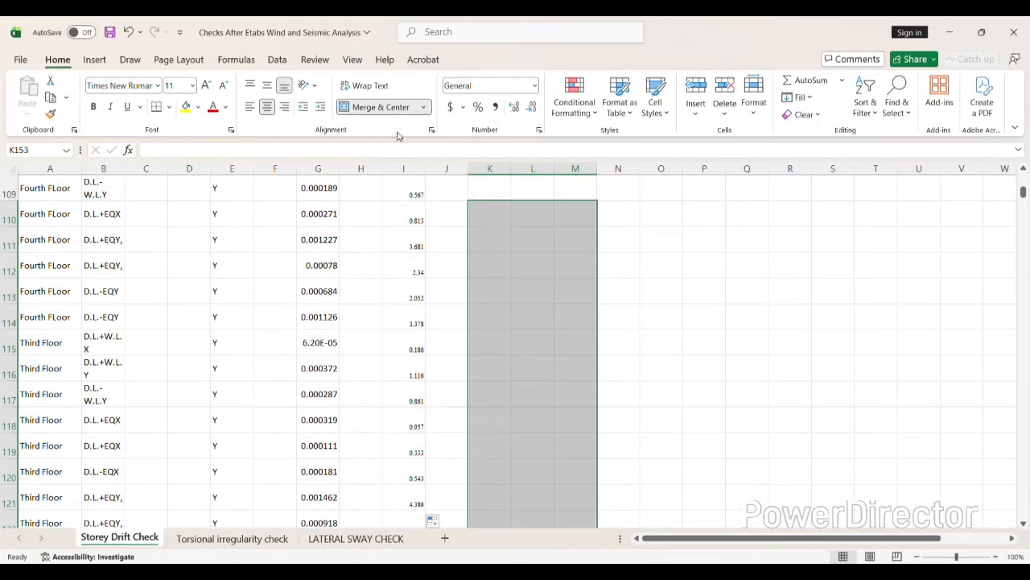
left_click(384, 110)
scroll(531, 302, "up", 4)
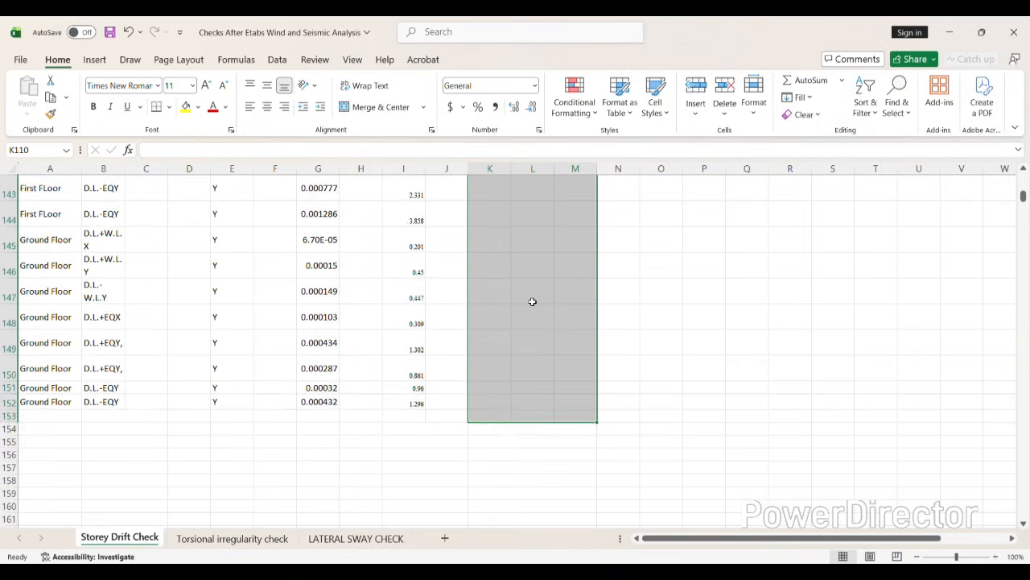
Fill the allowable drift formula =0.004*3000 from K5 down to K152
left_click_drag(1022, 195, 984, 174)
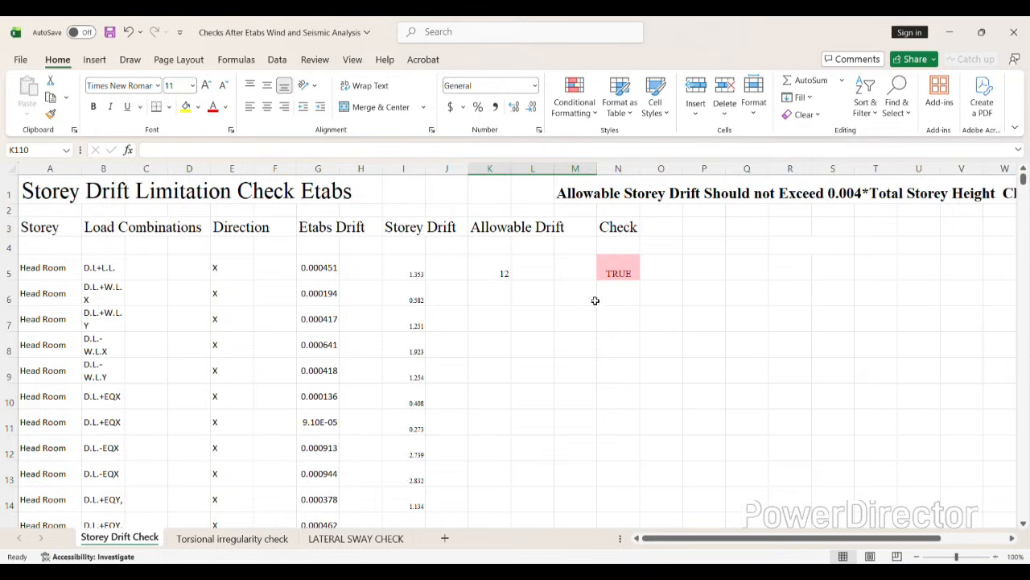
left_click(576, 317)
left_click_drag(497, 280, 496, 354)
left_click(605, 335)
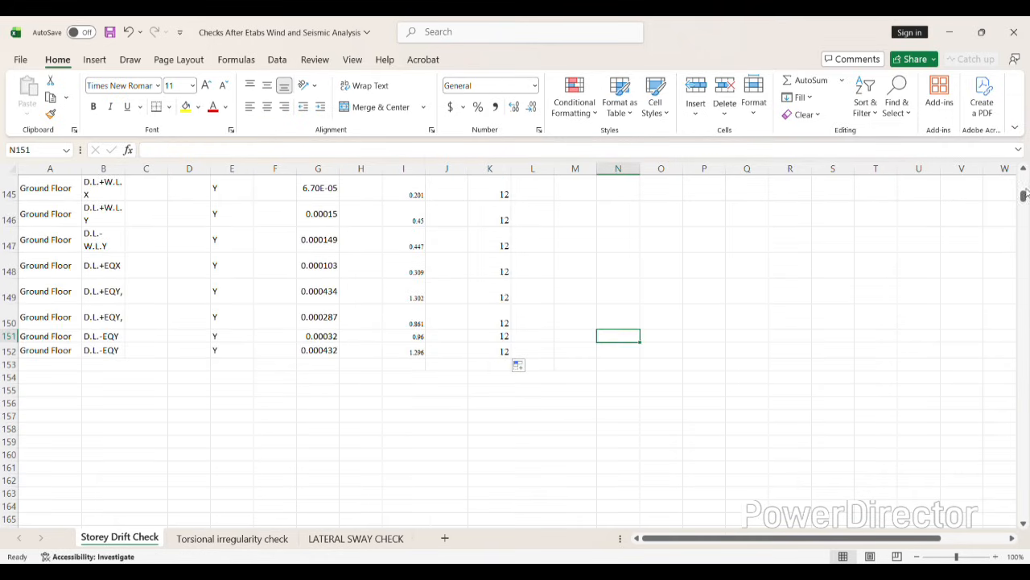
Examine the Check formula in N5 and the storey drift and allowable drift cells it compares, without editing it
scroll(1022, 194, "up", 4)
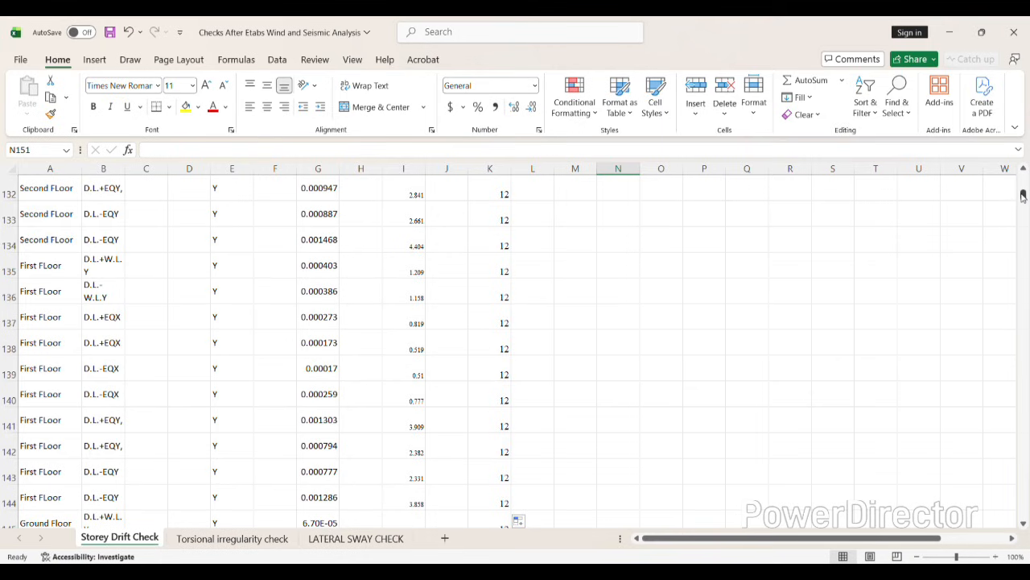
left_click_drag(1024, 196, 1020, 174)
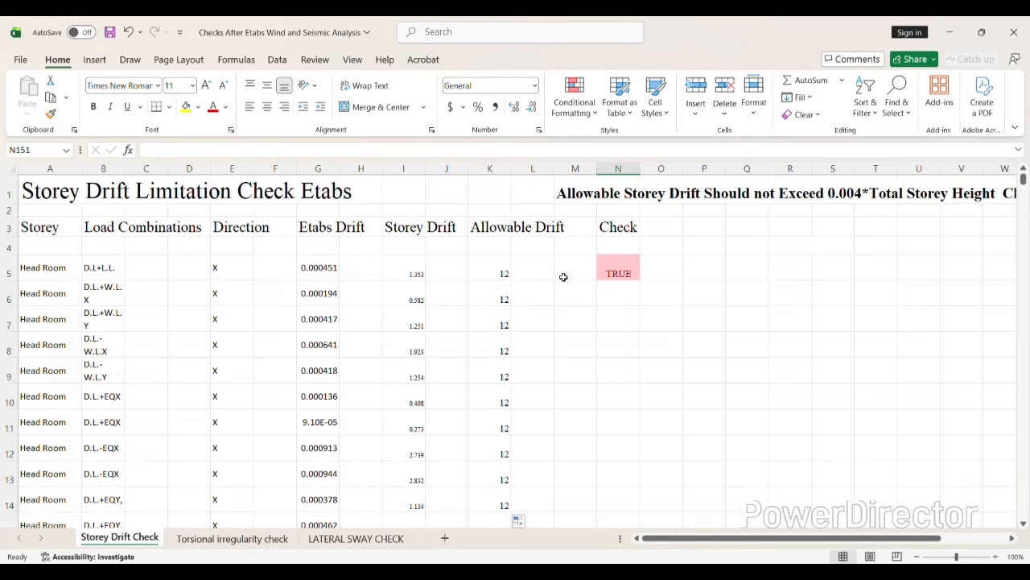
left_click(614, 274)
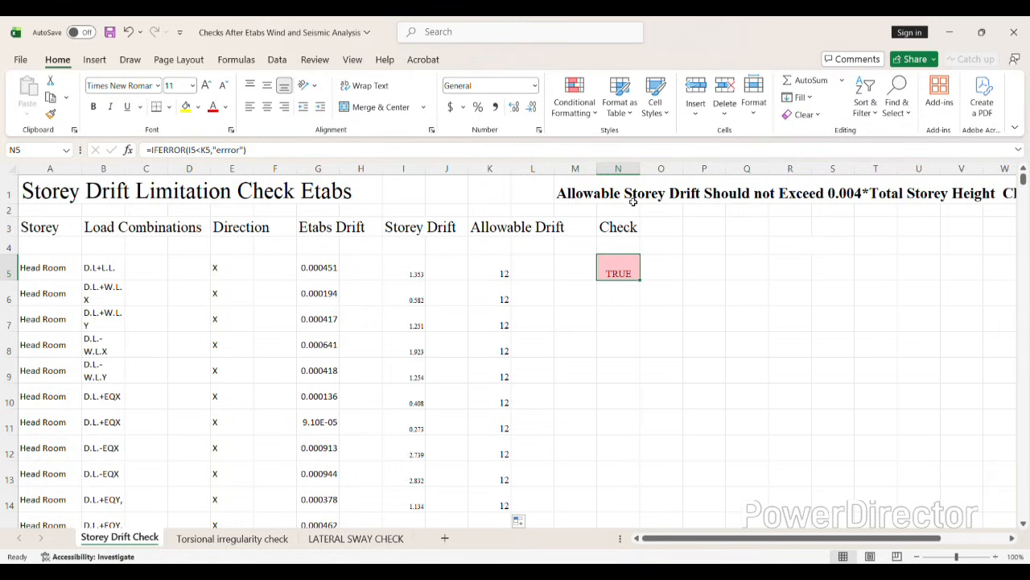
scroll(862, 433, "right", 3)
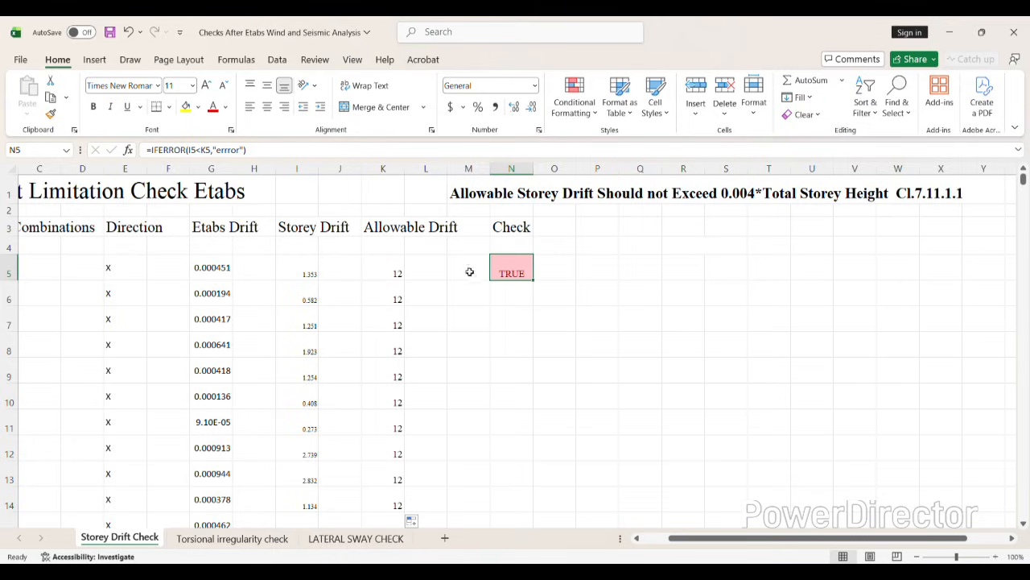
double_click(512, 272)
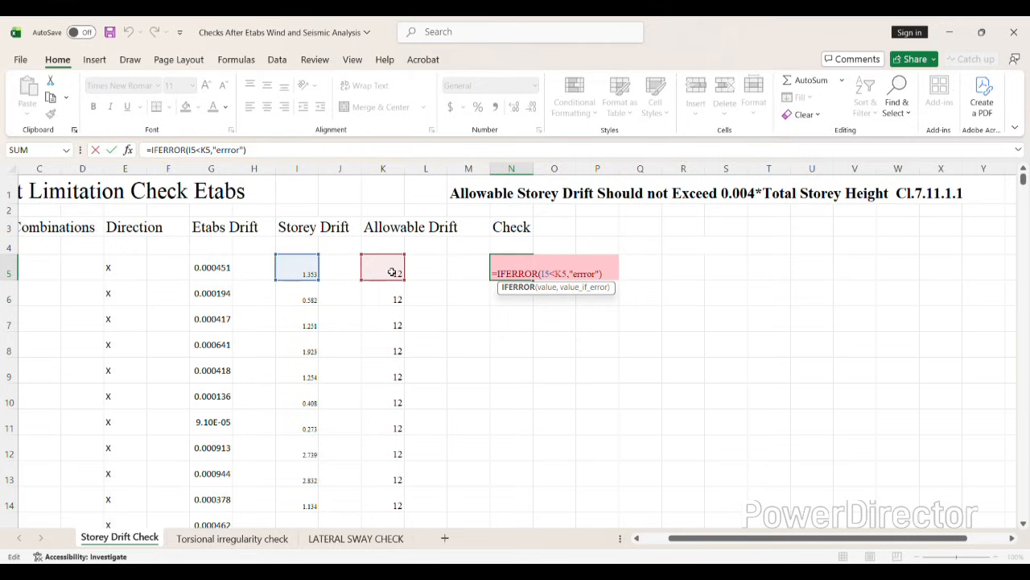
left_click(515, 342)
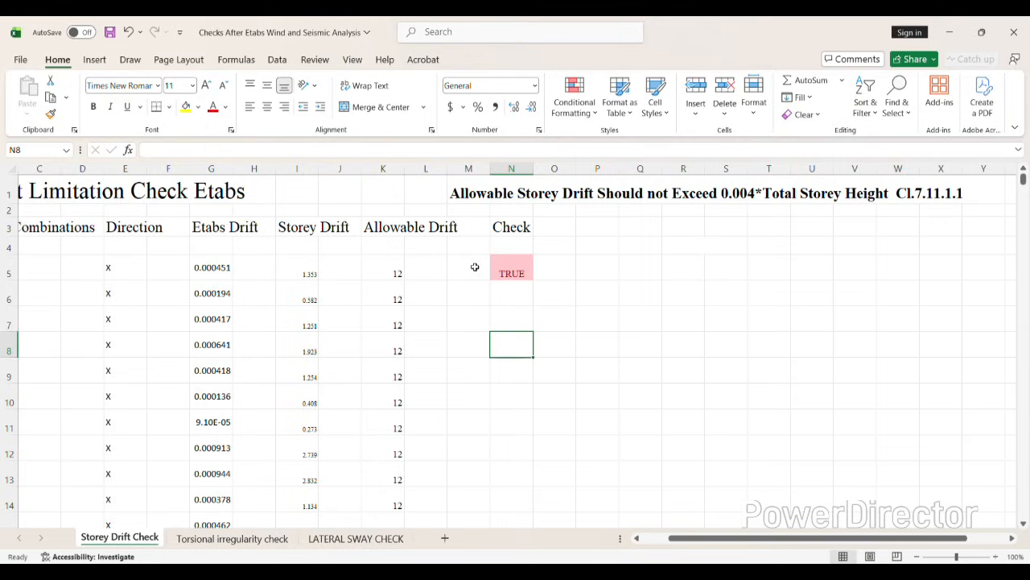
Fill the Check formula =IFERROR(I5<K5,"errror") from N5 down to N152 and save the workbook
left_click(512, 269)
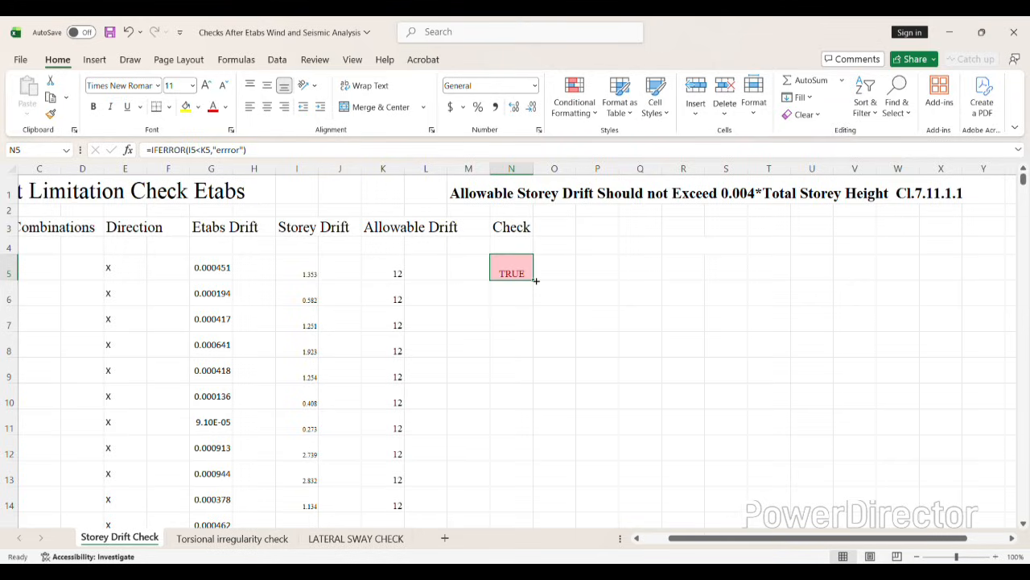
mouse_move(536, 280)
left_mouse_down()
mouse_move(533, 515)
mouse_move(528, 138)
mouse_move(503, 281)
mouse_move(510, 260)
left_mouse_up()
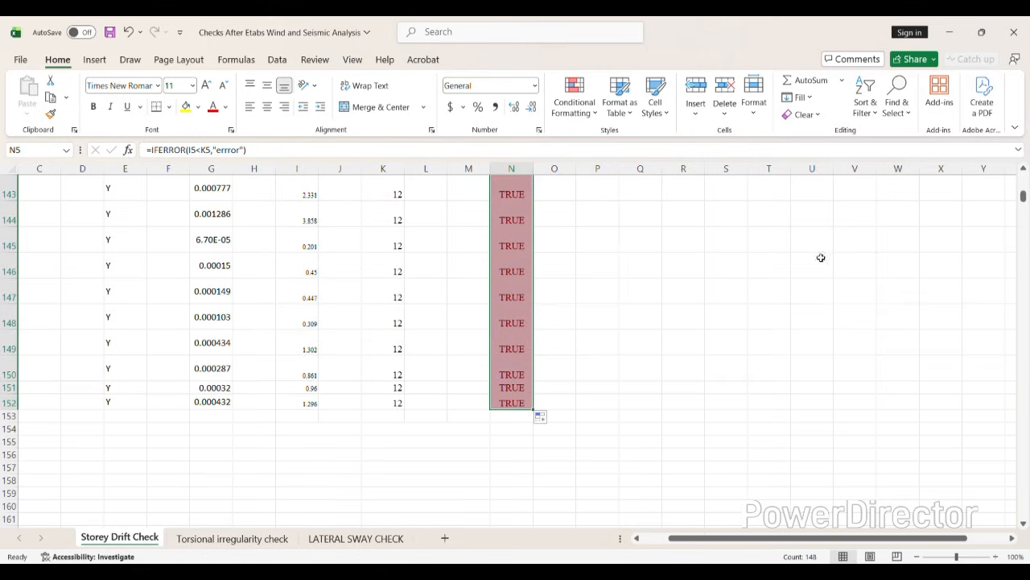
left_click_drag(1021, 197, 1018, 170)
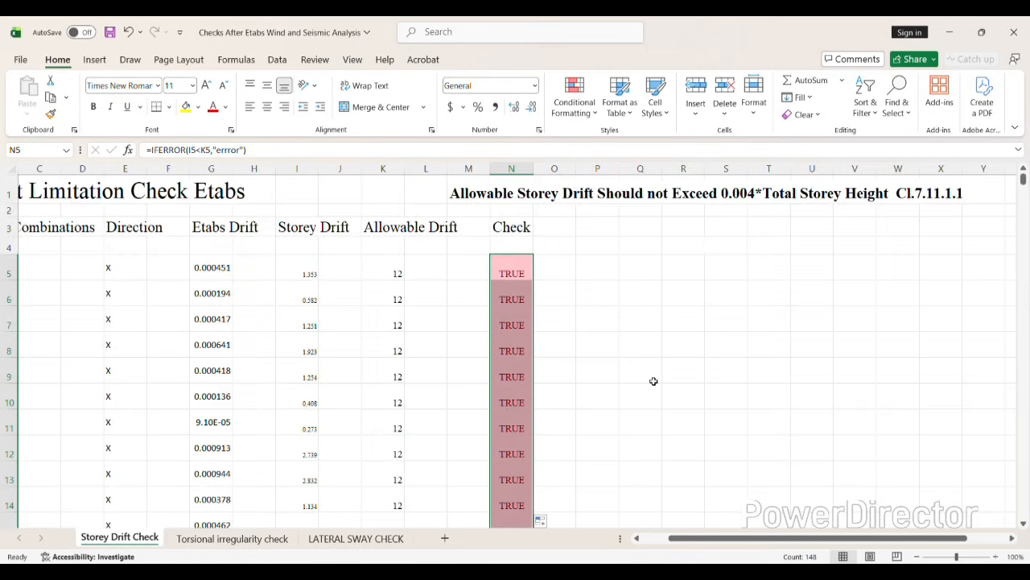
left_click(652, 387)
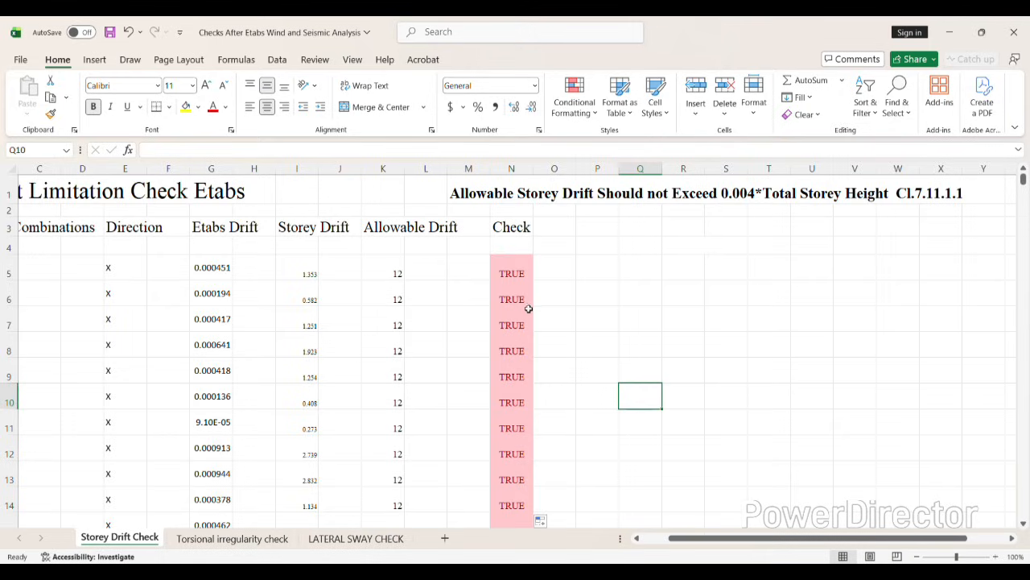
scroll(527, 344, "down", 2)
scroll(594, 425, "up", 1)
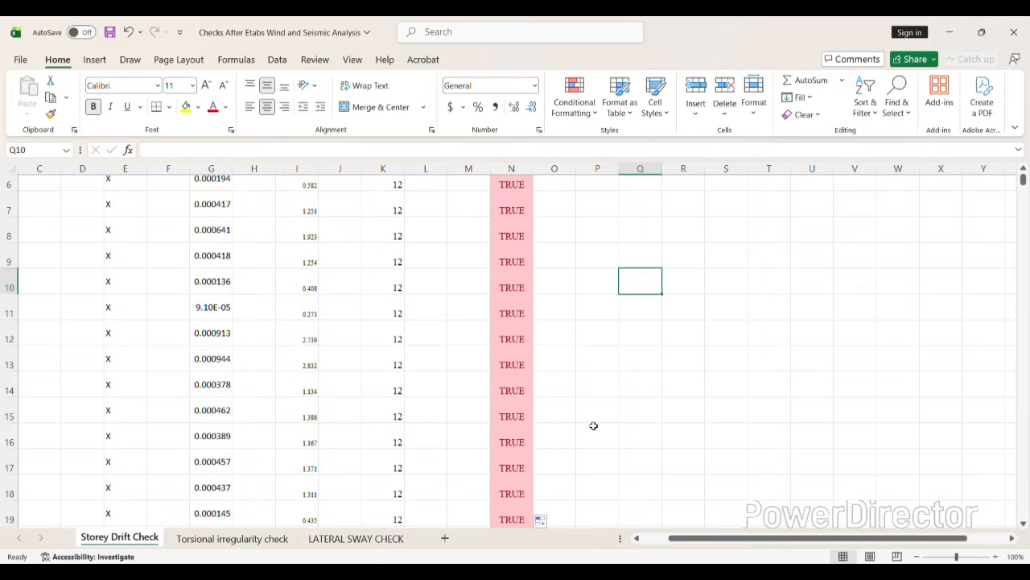
scroll(594, 425, "up", 2)
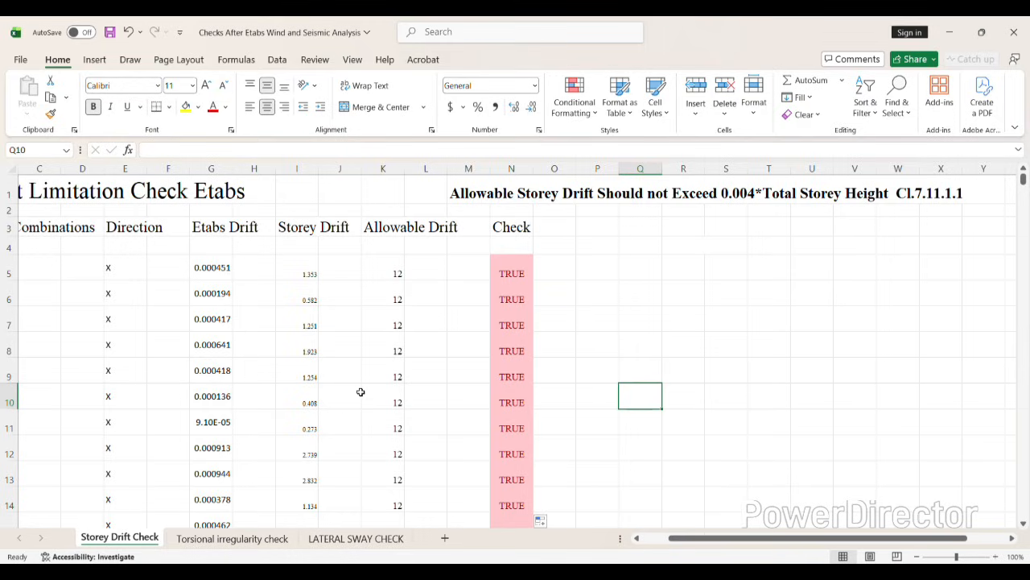
key("ctrl+s")
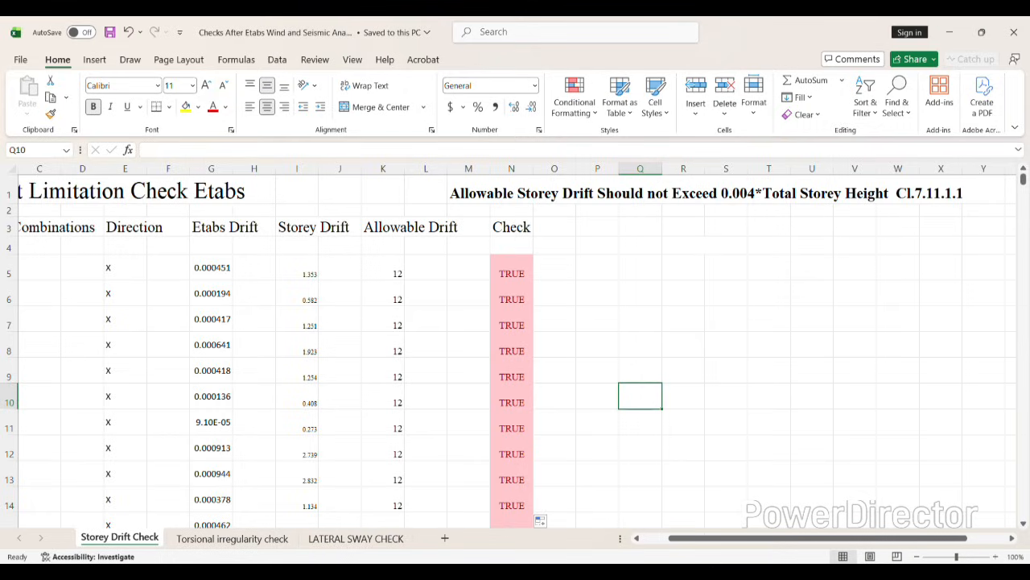
Switch to IS1893_Part1_2016.pdf in the browser and go to the Torsional Irregularity entry of Table 5 on PDF page 16
left_click(709, 571)
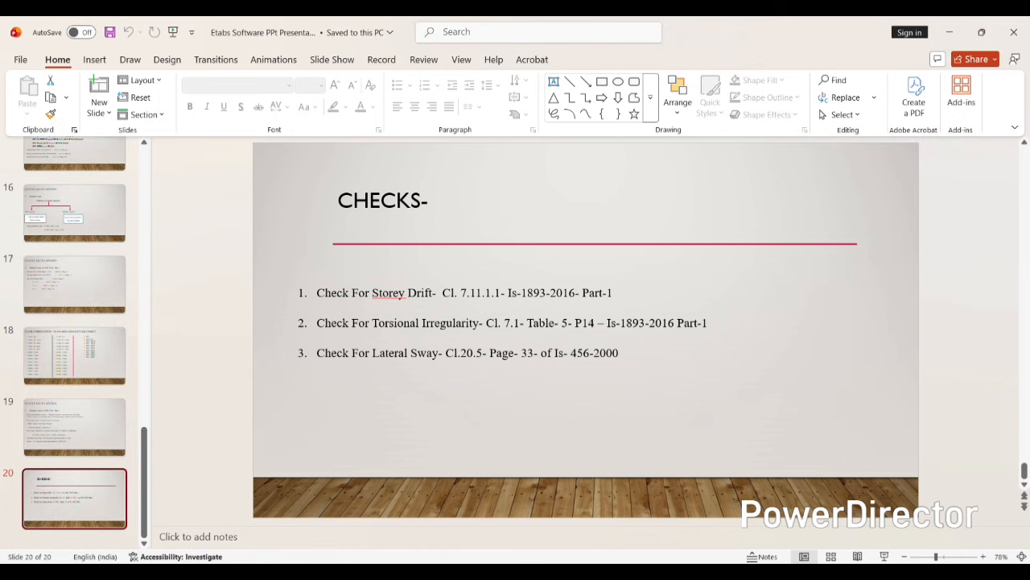
key("alt+Tab")
scroll(452, 272, "up", 1)
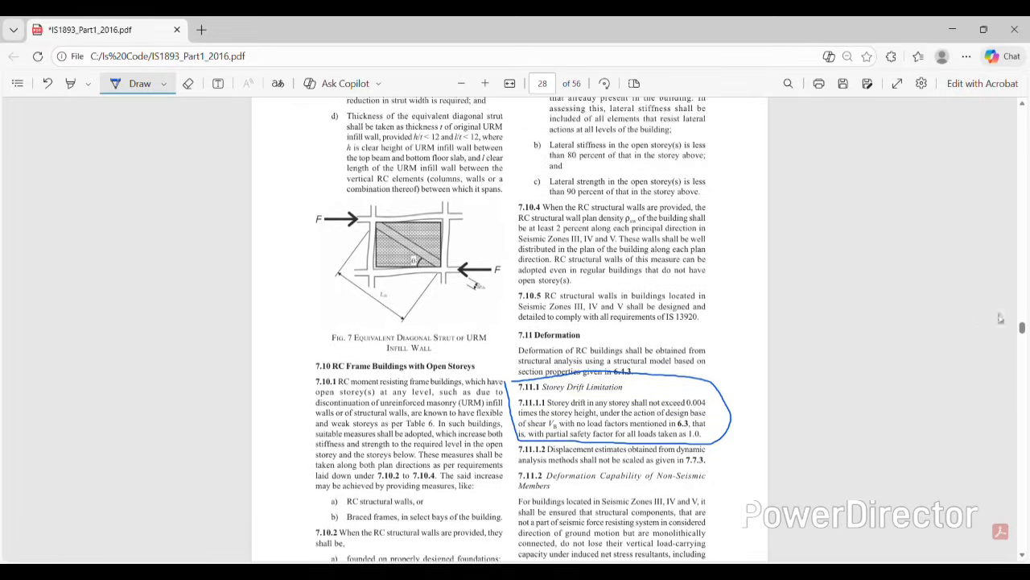
left_click_drag(1023, 327, 1019, 239)
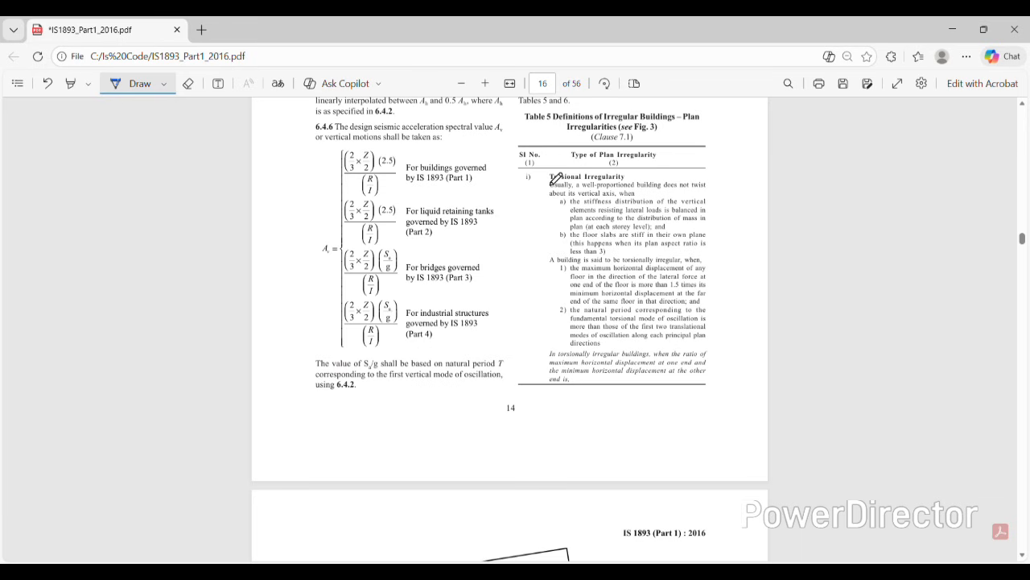
left_click_drag(1022, 239, 1022, 237)
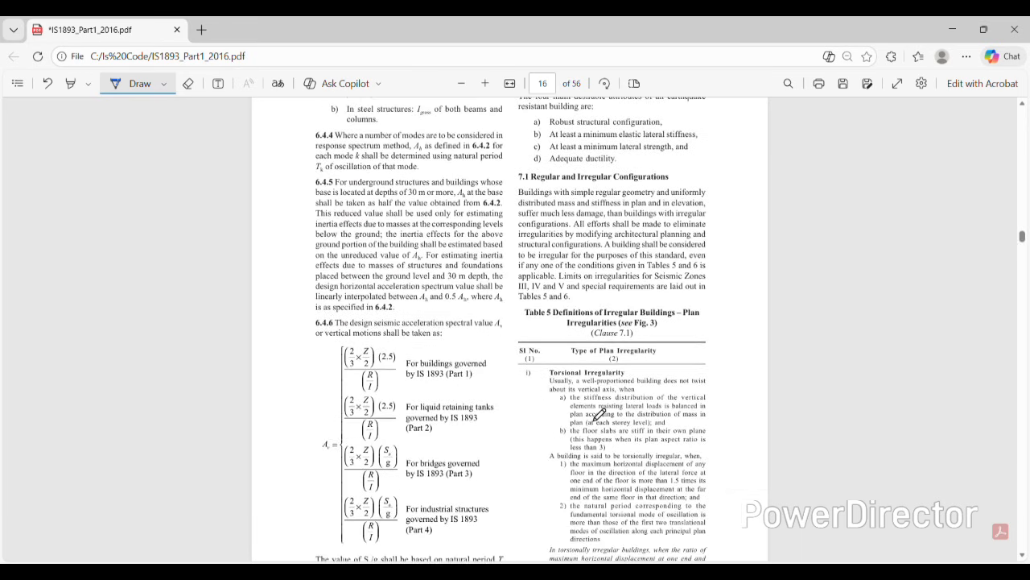
Circle the first torsional irregularity condition, the 1.5 times displacement rule in Table 5, with the Draw pen
mouse_move(545, 453)
left_mouse_down()
mouse_move(559, 490)
mouse_move(573, 493)
left_mouse_up()
key("ctrl+z")
scroll(612, 503, "up", 1)
scroll(663, 415, "down", 3)
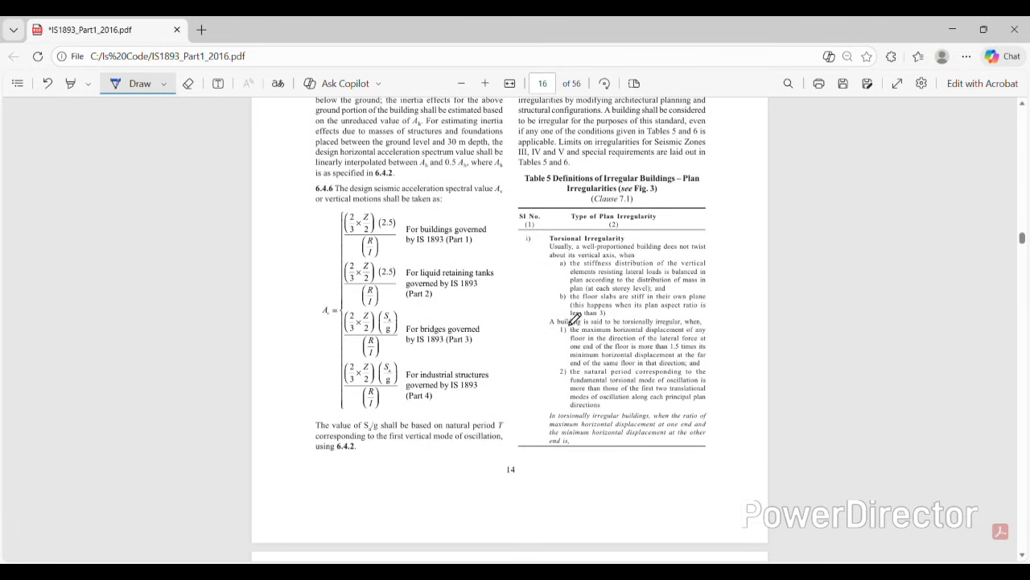
mouse_move(546, 320)
left_mouse_down()
mouse_move(548, 342)
mouse_move(583, 364)
mouse_move(672, 368)
mouse_move(728, 334)
mouse_move(614, 302)
mouse_move(548, 322)
left_mouse_up()
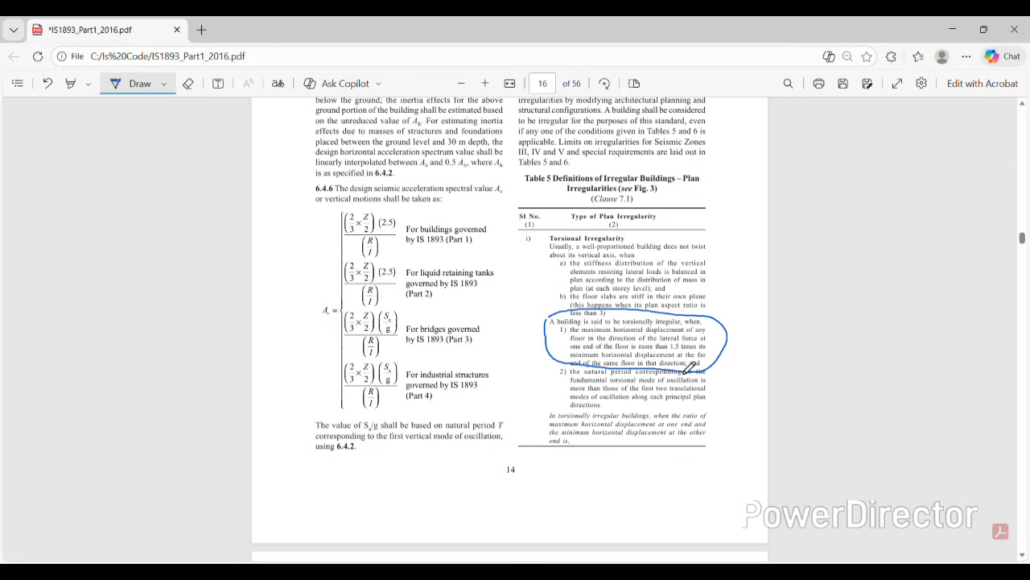
Circle Figure 3A Torsional Irregularity on PDF page 17 with the Draw pen
scroll(712, 372, "down", 3)
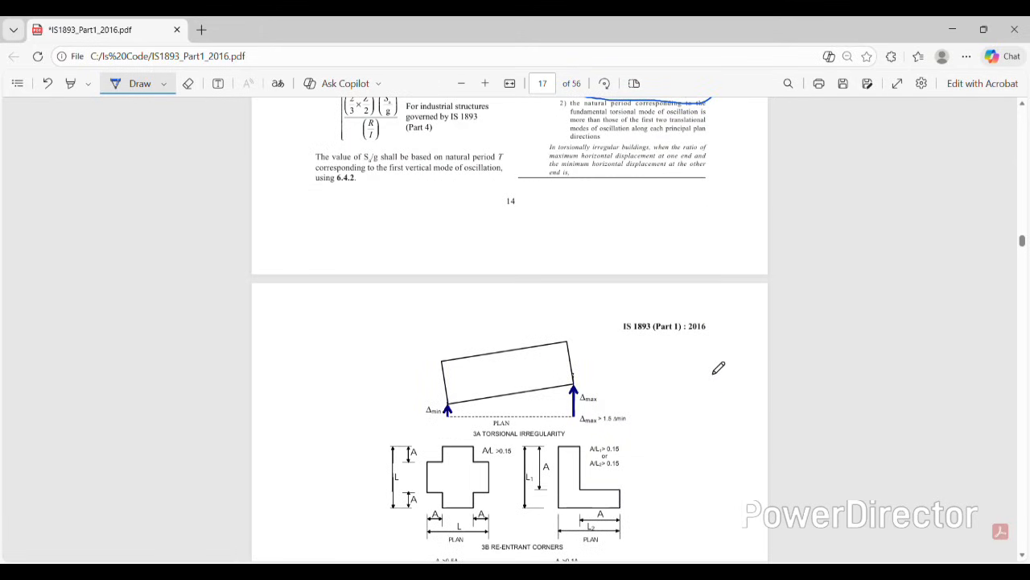
mouse_move(392, 336)
left_mouse_down()
mouse_move(383, 385)
mouse_move(429, 435)
mouse_move(554, 449)
mouse_move(633, 394)
mouse_move(554, 331)
mouse_move(392, 336)
left_mouse_up()
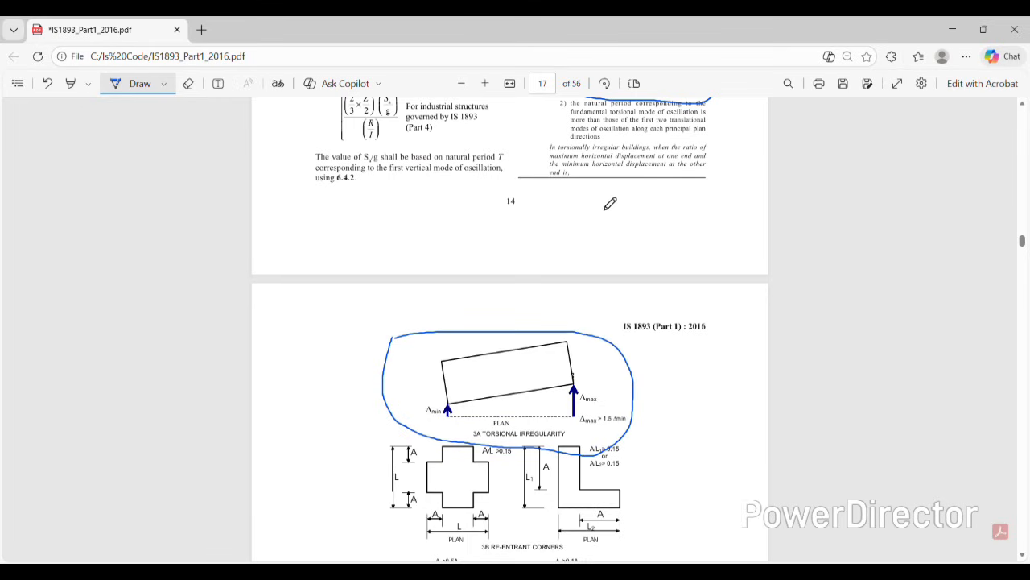
scroll(620, 201, "up", 2)
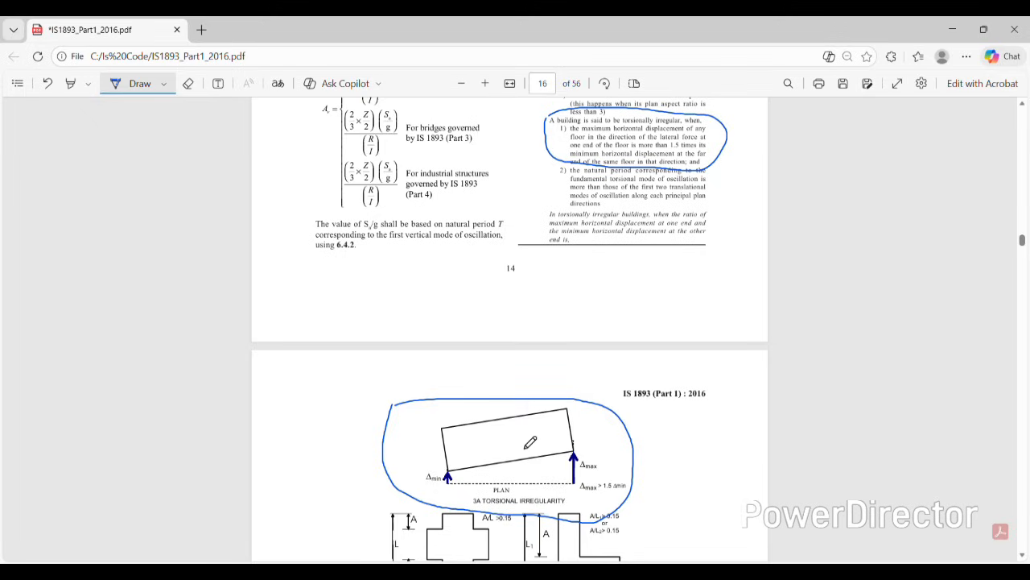
scroll(516, 442, "down", 1)
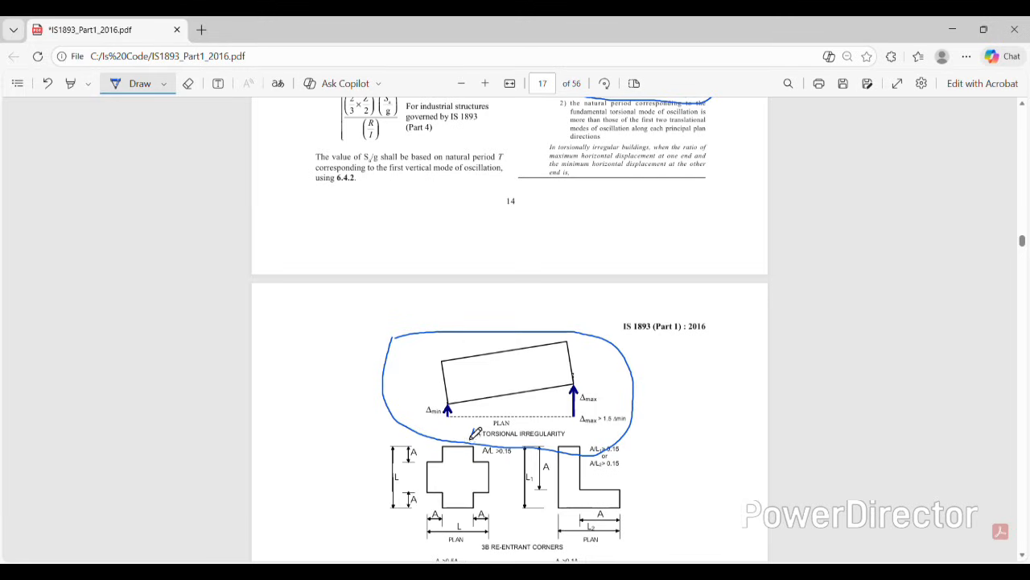
Circle the caption 3A Torsional Irregularity below the plan figure with the Draw pen
mouse_move(472, 430)
left_mouse_down()
mouse_move(538, 443)
mouse_move(573, 422)
mouse_move(473, 429)
left_mouse_up()
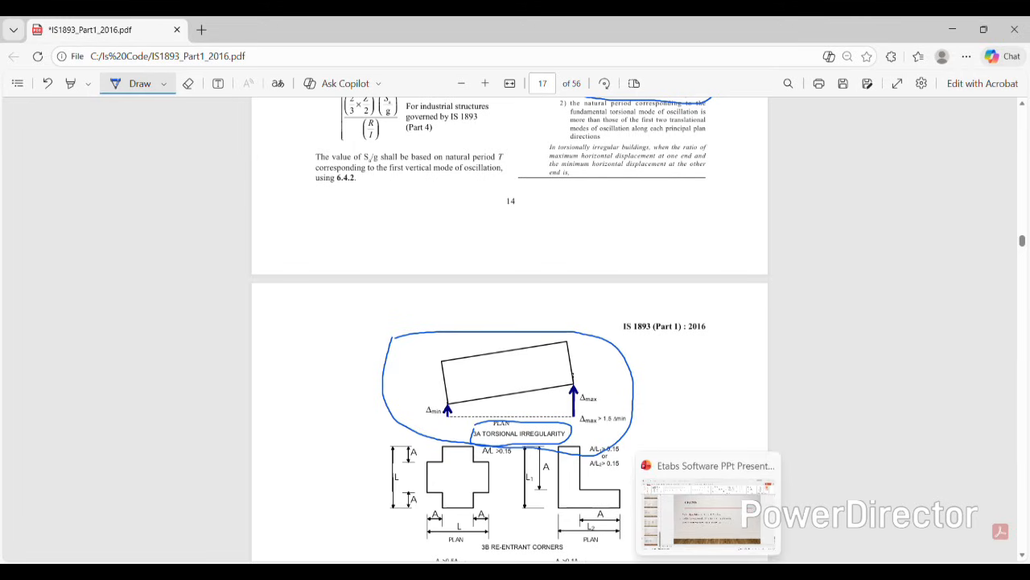
Switch to ETABS and close the Story Drifts table
mouse_move(679, 570)
left_click(679, 507)
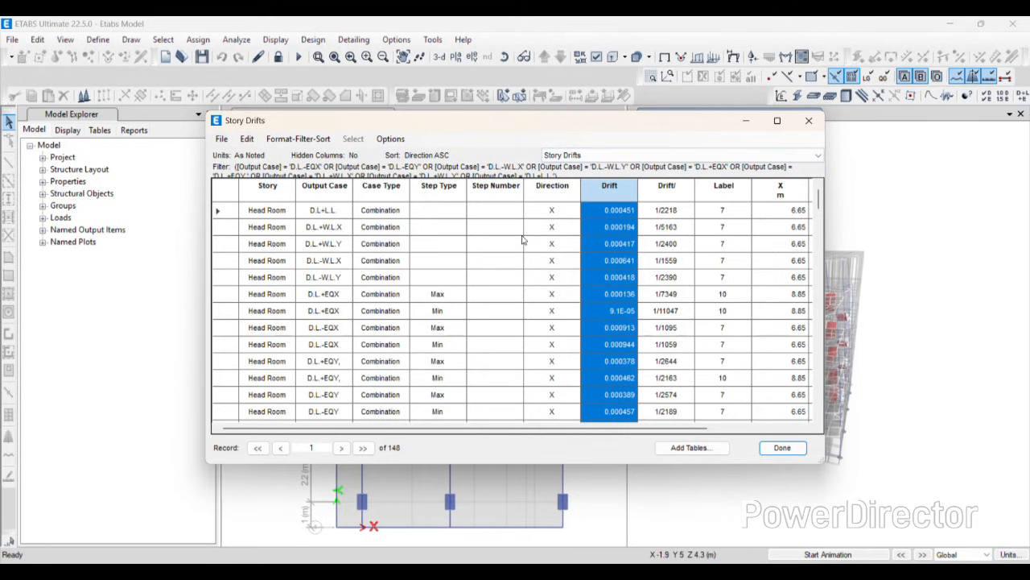
left_click(552, 294)
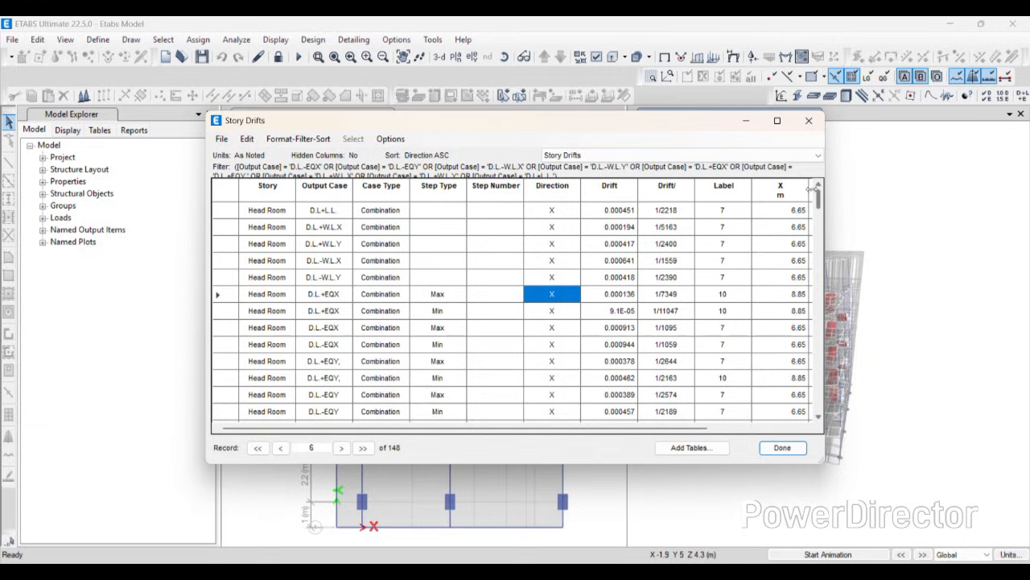
left_click(809, 120)
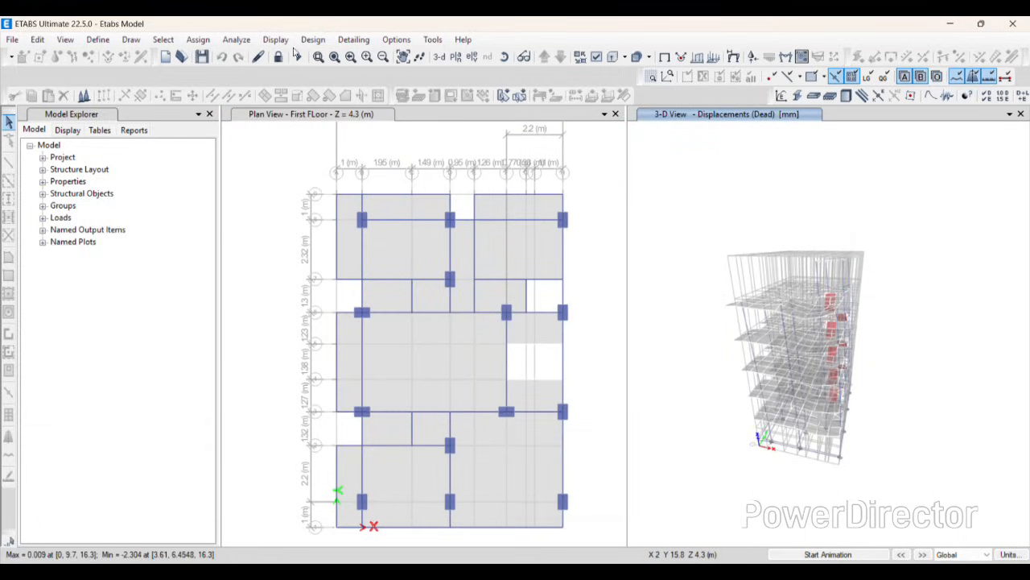
Display the Story Max Over Avg Displacements table from the Joint Output displacement results
left_click(313, 39)
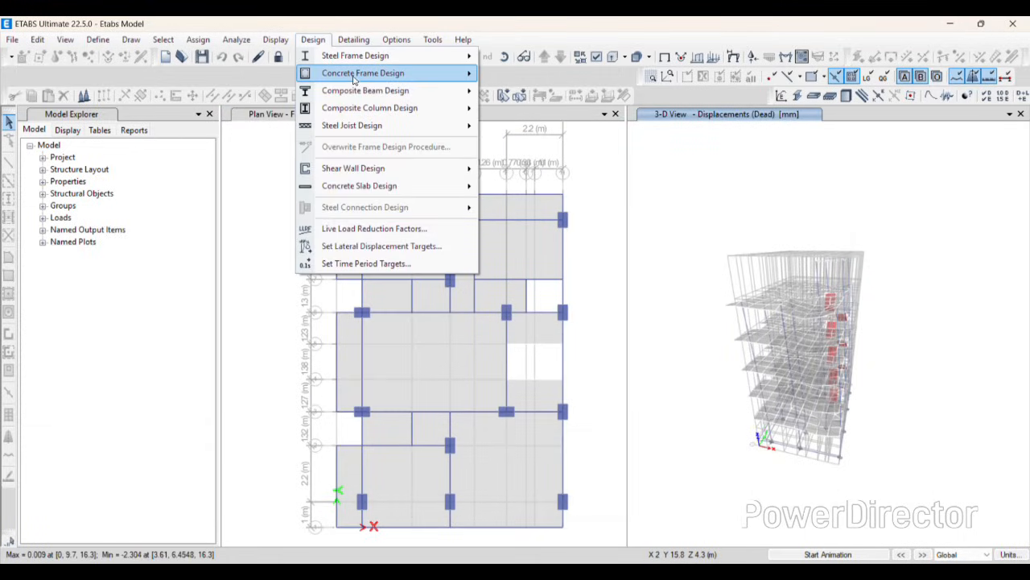
left_click(275, 39)
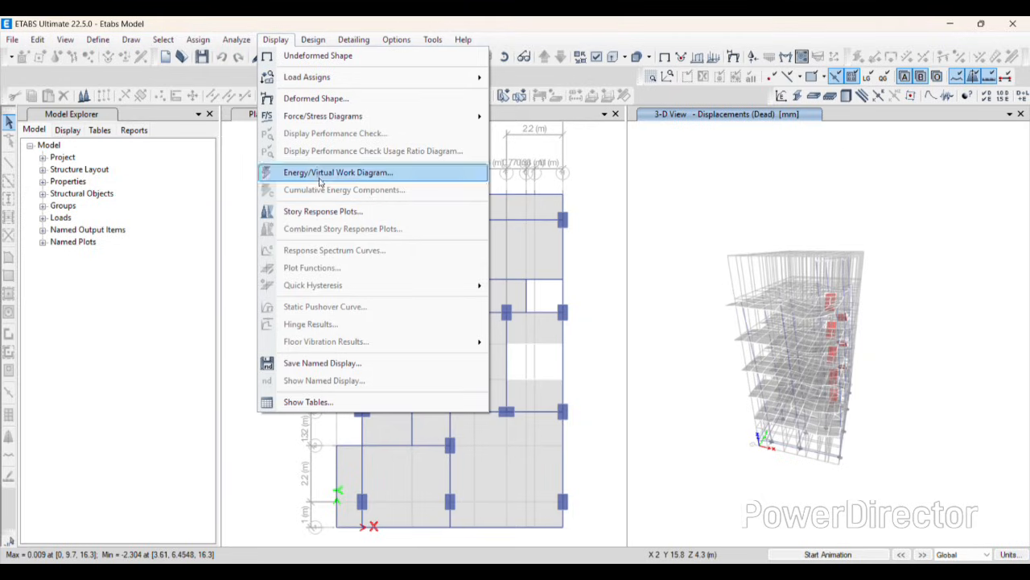
mouse_move(350, 78)
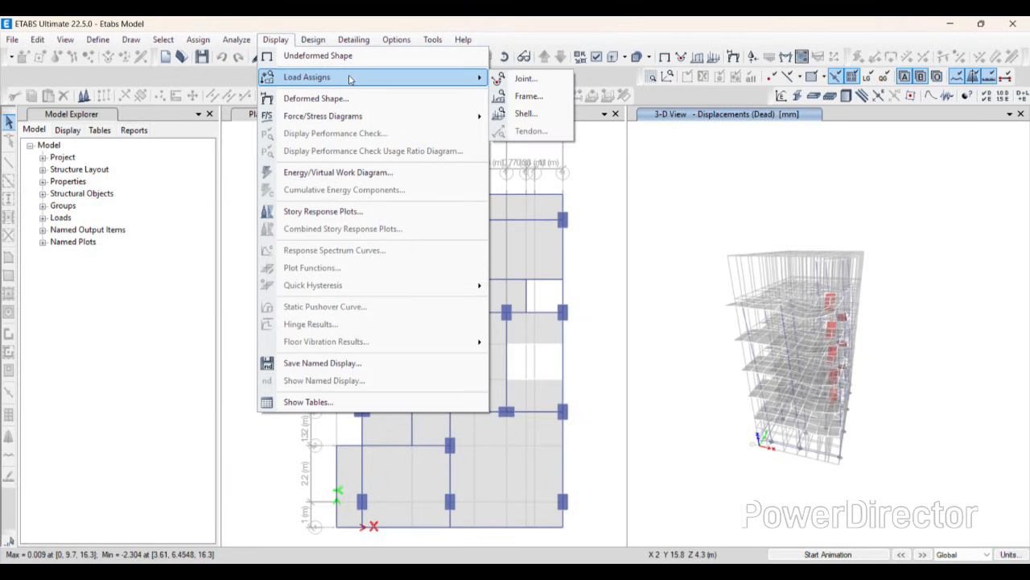
left_click(308, 401)
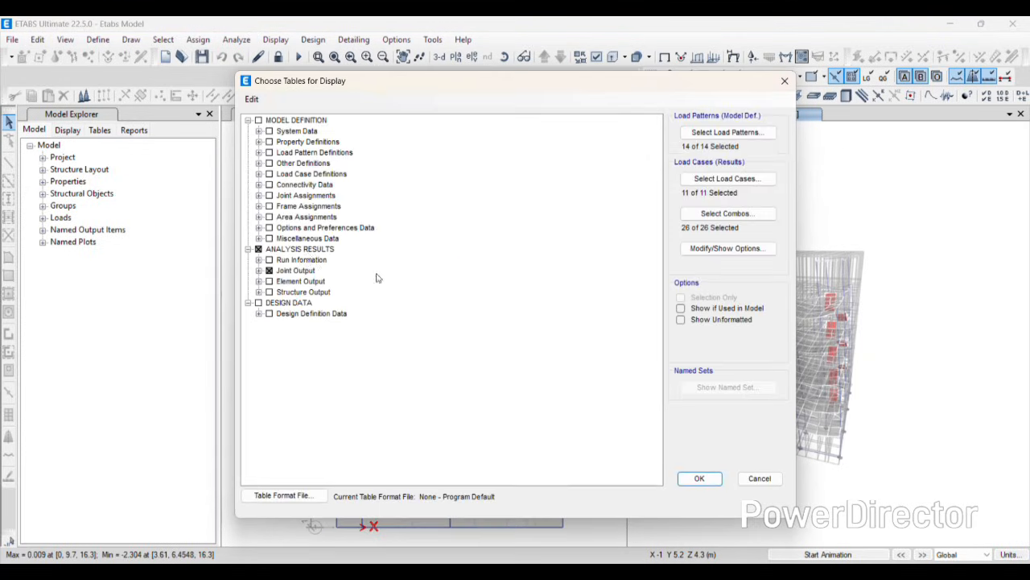
double_click(288, 271)
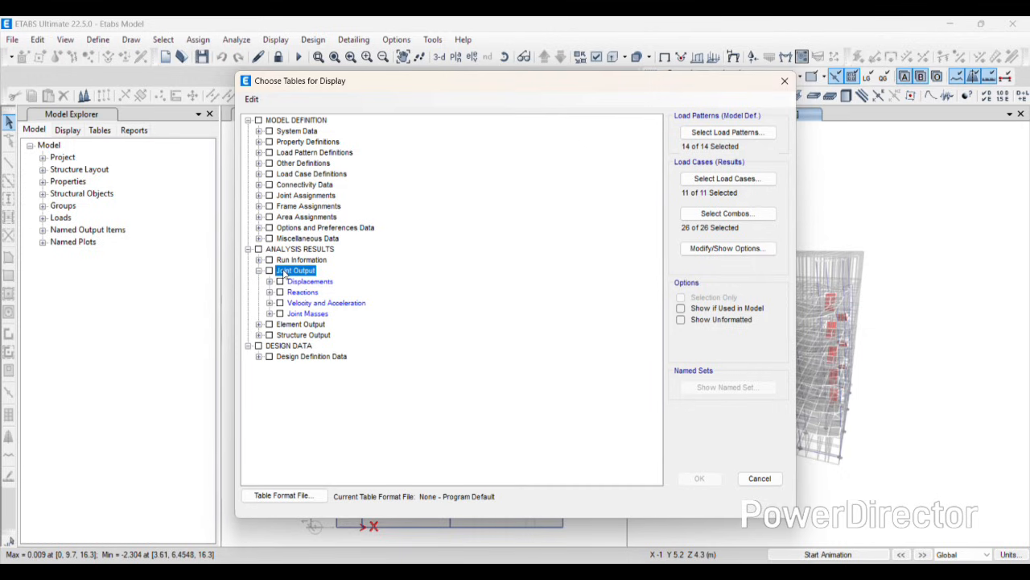
double_click(306, 282)
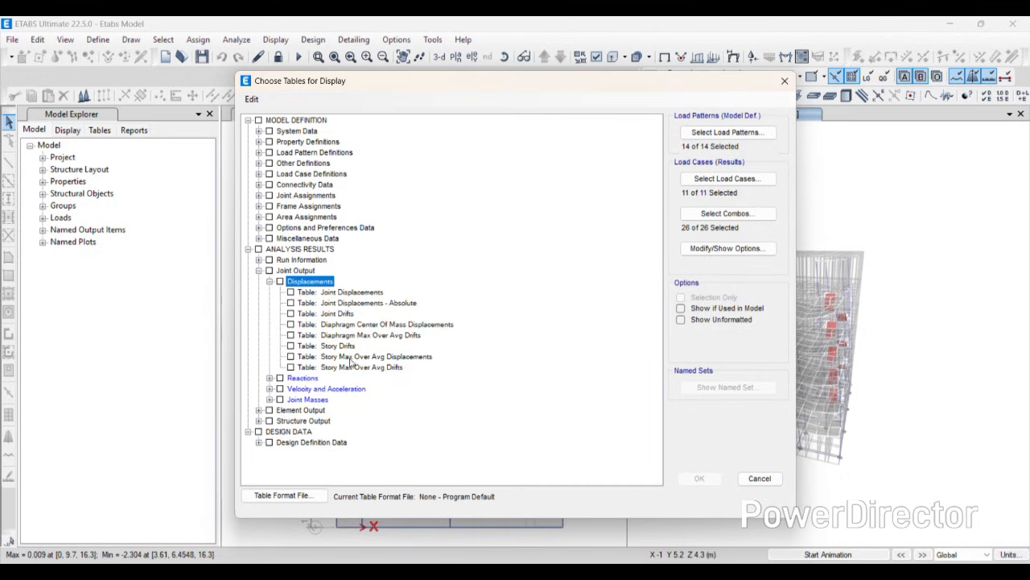
left_click(393, 356)
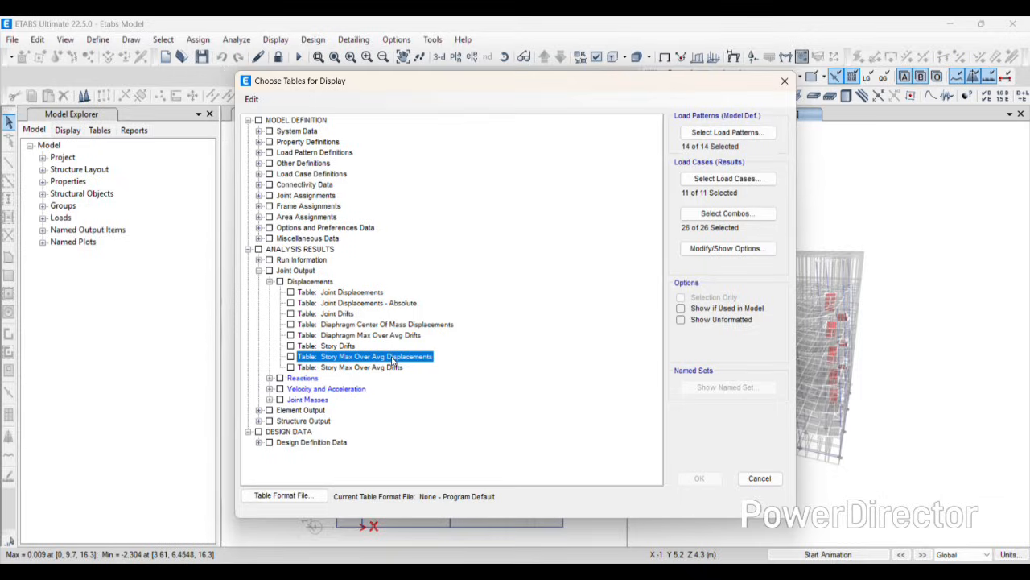
double_click(393, 357)
left_click(699, 478)
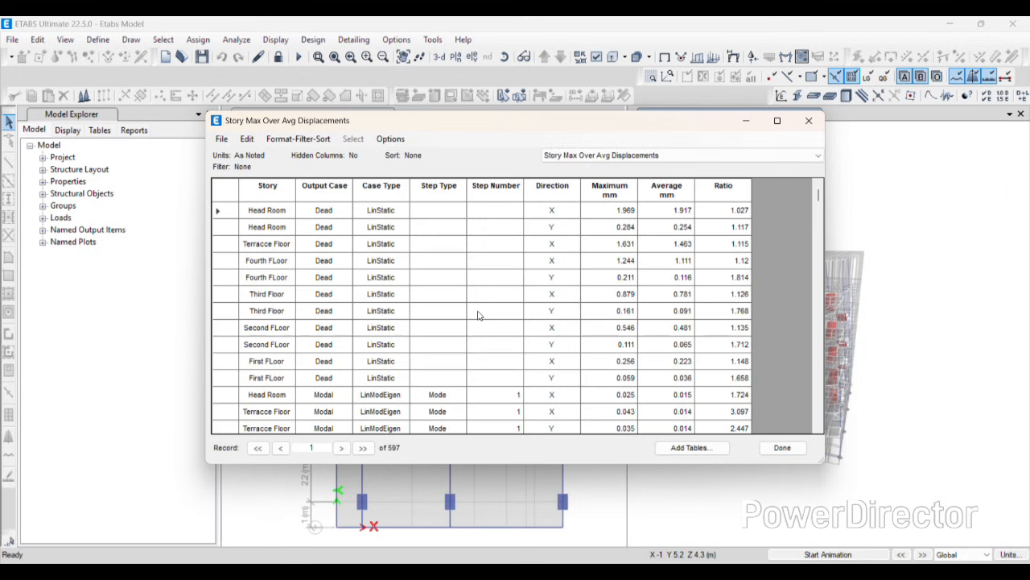
Filter the Story Max Over Avg Displacements table to output cases EQX and EQY and sort it by Direction ascending
left_click(323, 188)
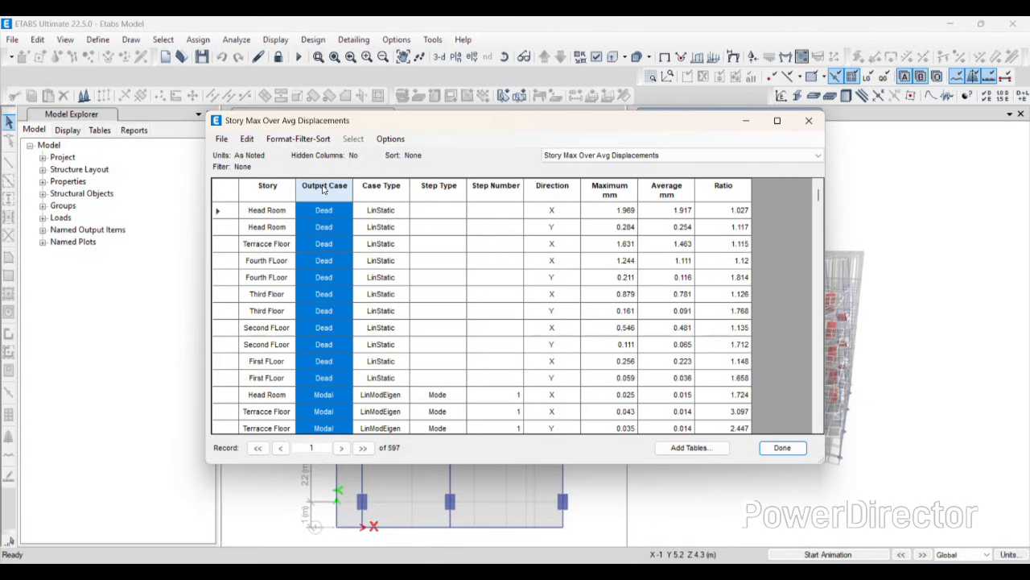
right_click(323, 188)
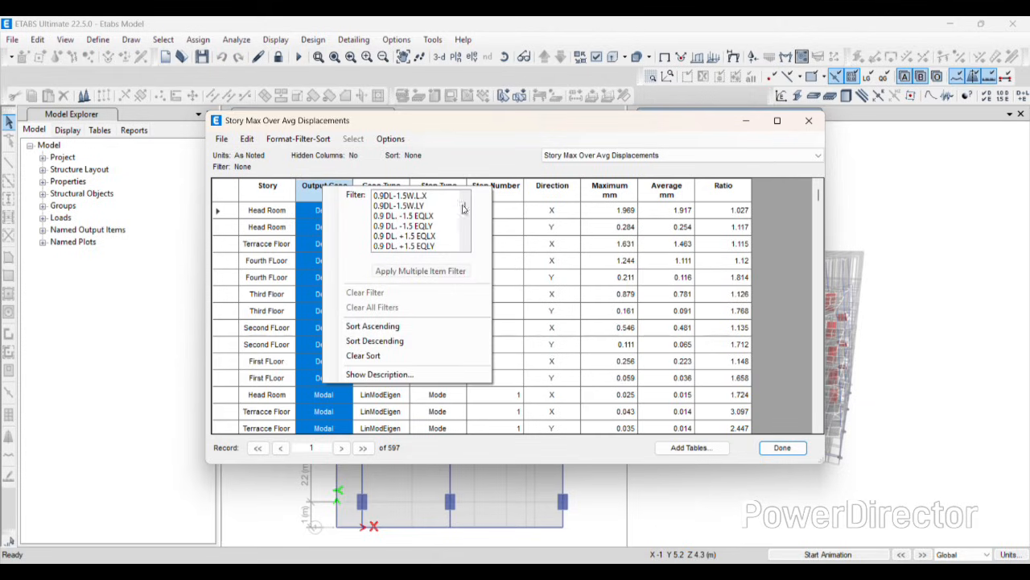
left_click_drag(464, 209, 462, 233)
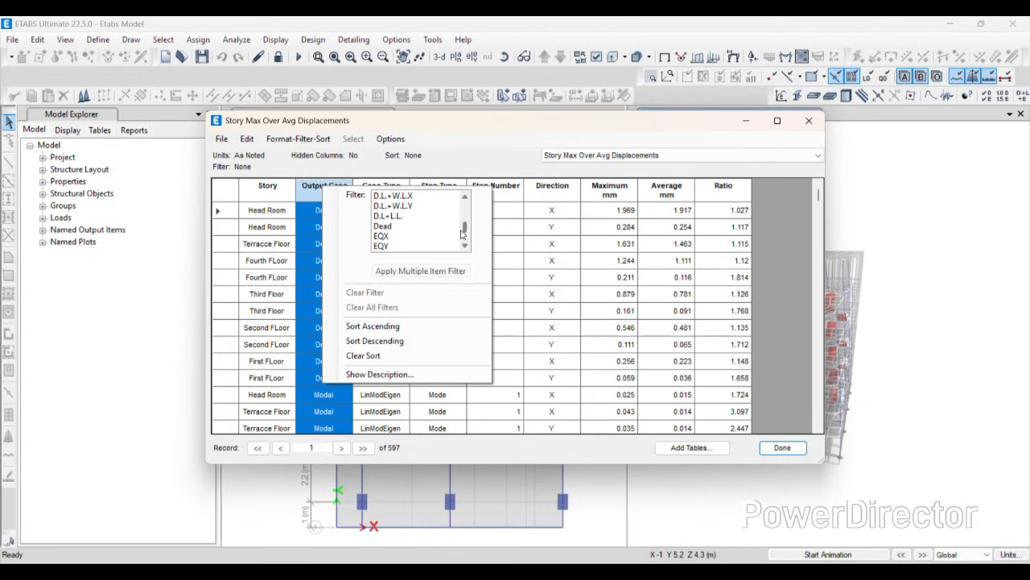
left_click(382, 236)
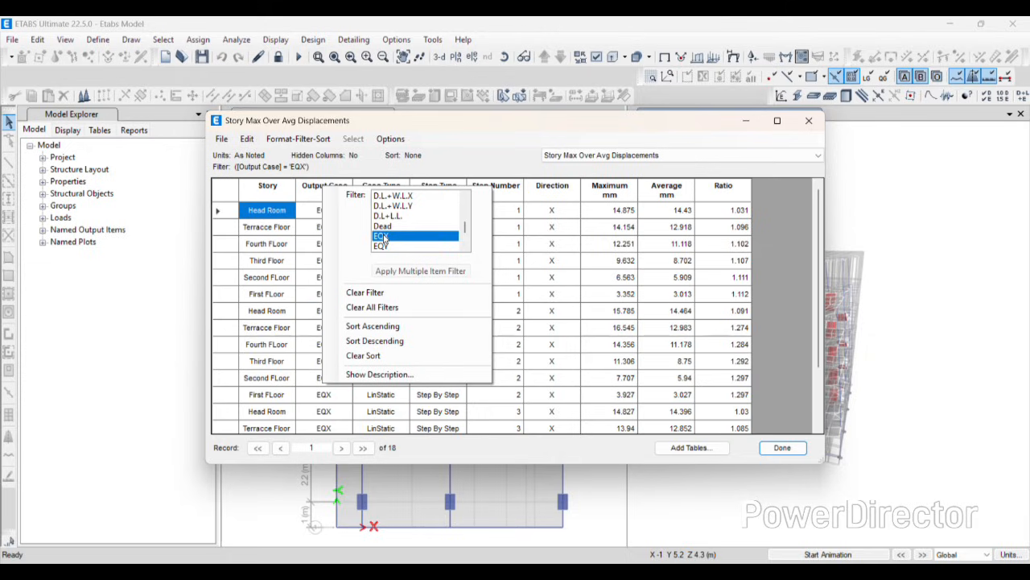
left_click(382, 246, "ctrl")
left_click(423, 273)
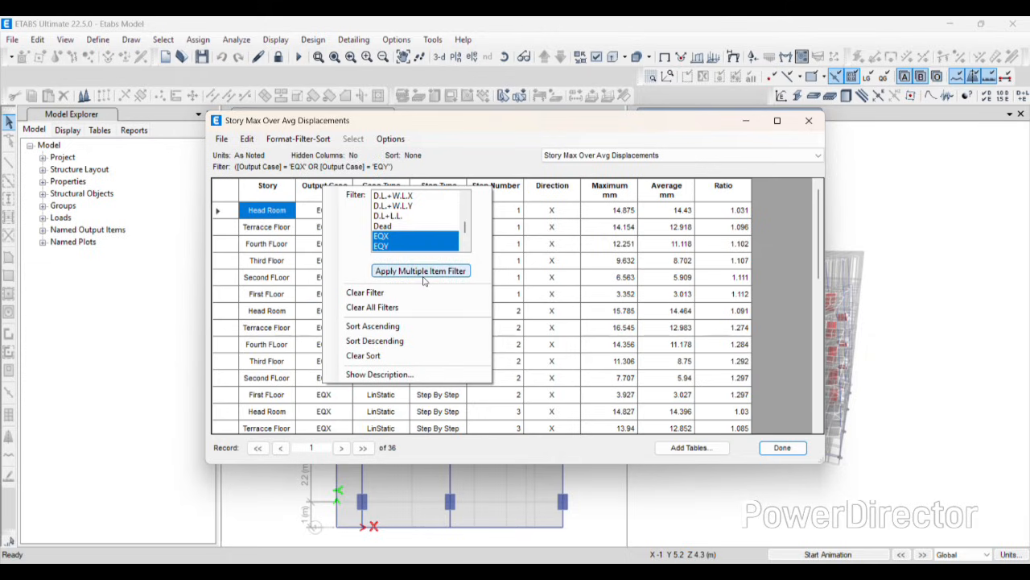
left_click(539, 297)
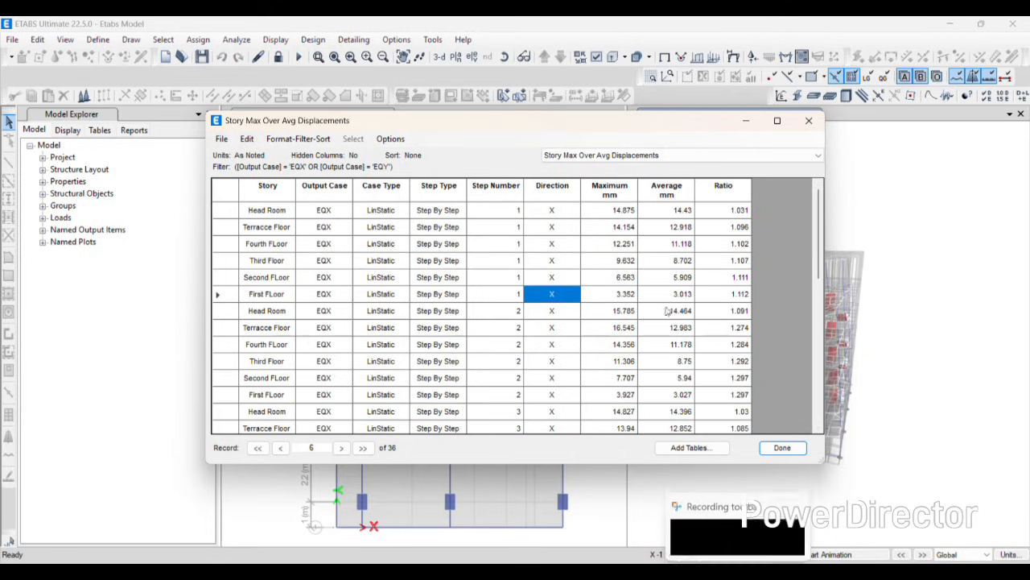
right_click(547, 195)
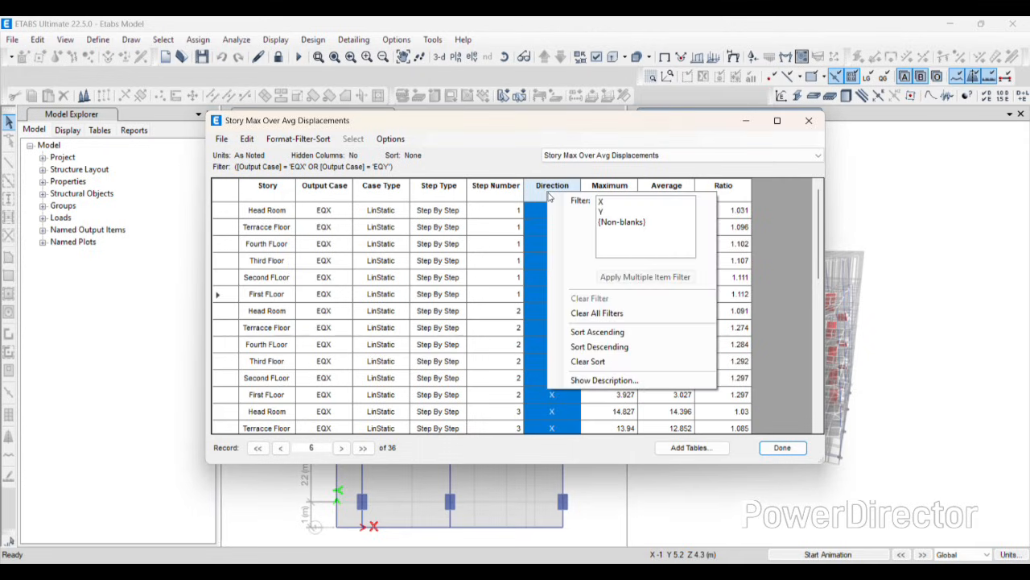
left_click(598, 331)
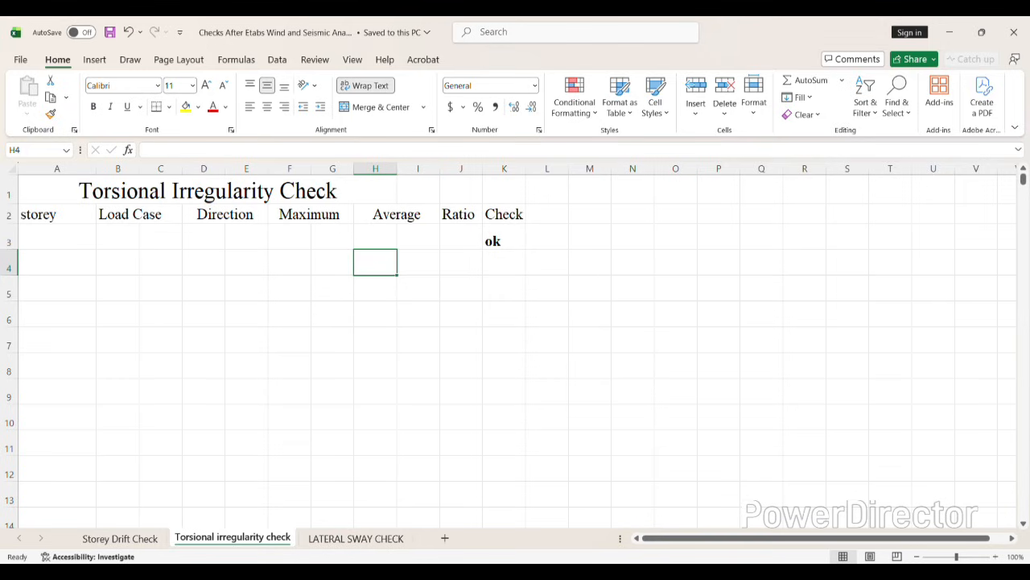
Copy the Story column of the ETABS table into the Torsional irregularity check sheet in Excel, starting at A3
left_click(644, 573)
left_click(644, 574)
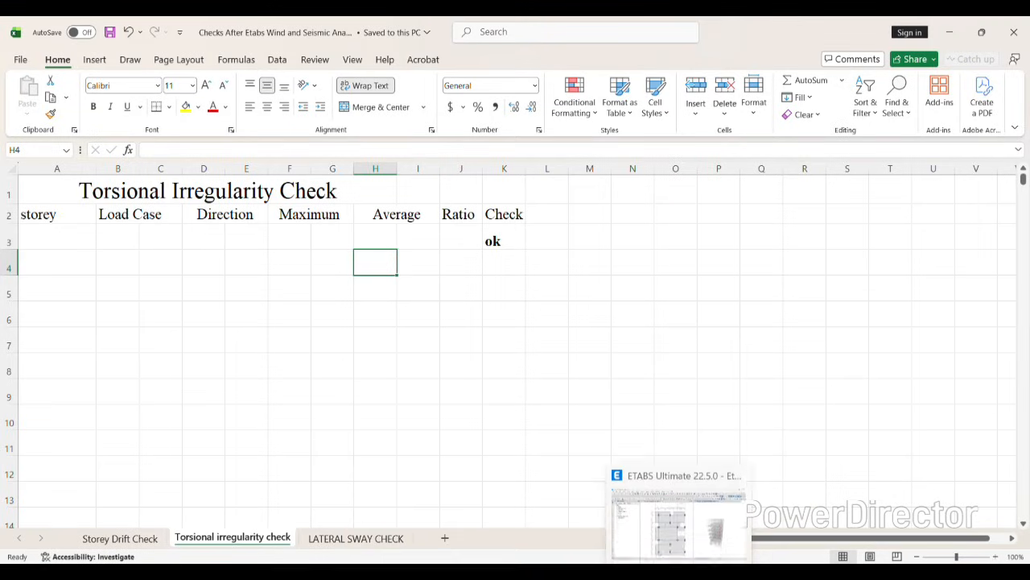
left_click(679, 573)
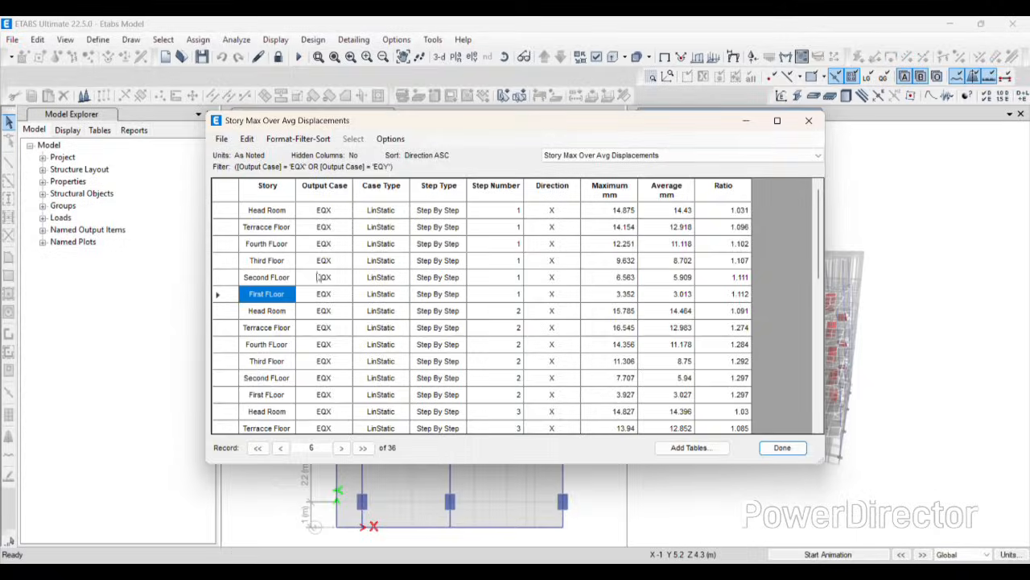
left_click(269, 187)
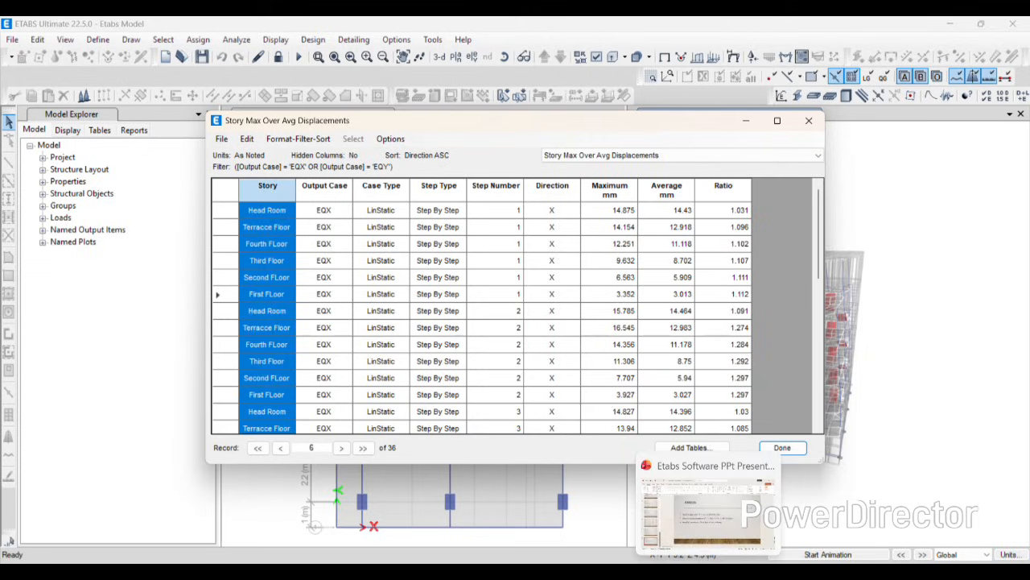
left_click(722, 572)
left_click(46, 238)
key("ctrl+v")
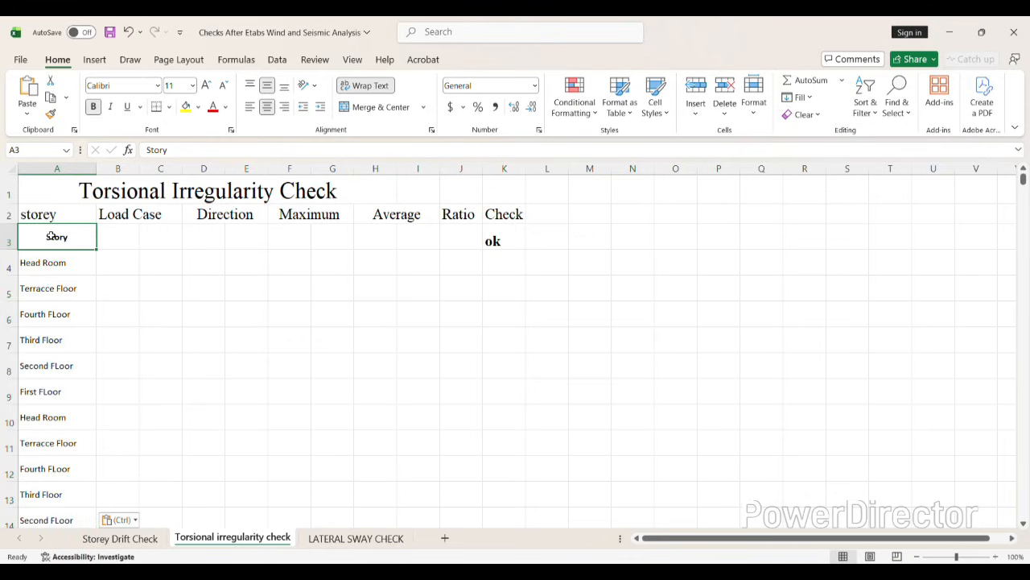
Move the storey names in A4:A39 up one row to start at A3, overwriting the pasted Story header
left_click_drag(44, 262, 59, 494)
key("ctrl+x")
scroll(61, 494, "up", 9)
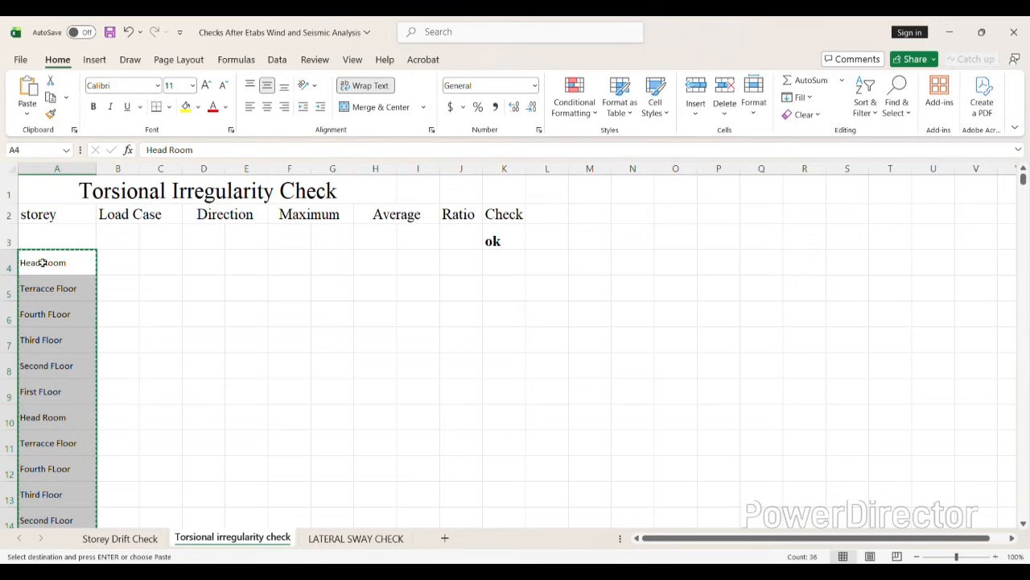
left_click(44, 236)
key("ctrl+v")
left_click(209, 363)
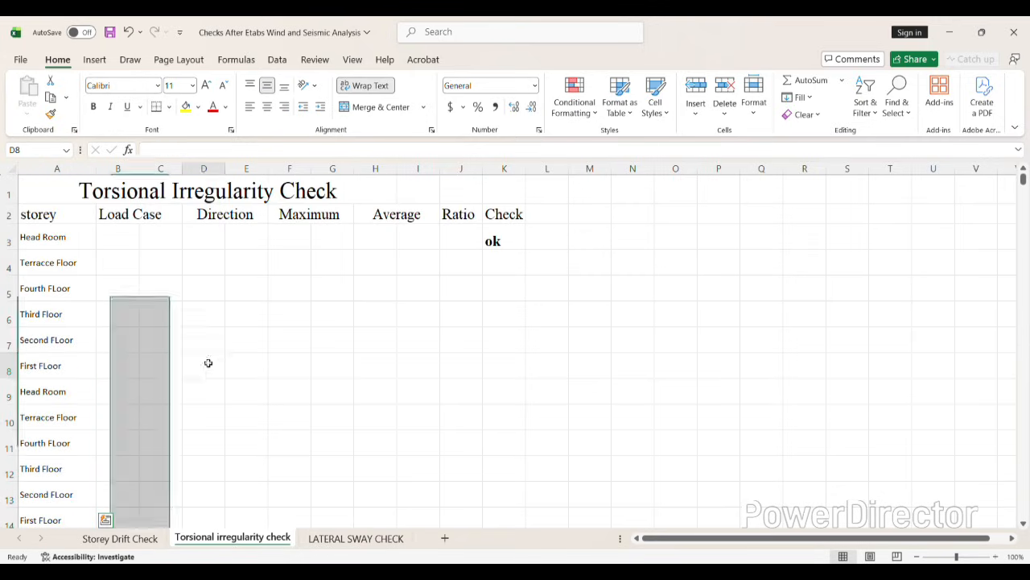
Copy the Output Case column of the ETABS table into the Load Case column of the Excel sheet, starting at B3
left_click(109, 237)
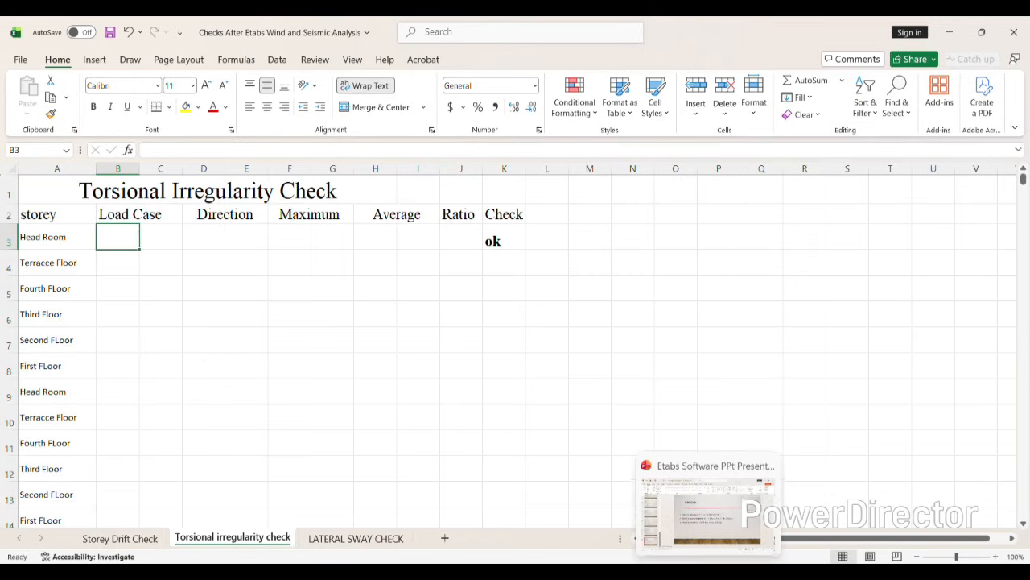
left_click(679, 571)
left_click(335, 212)
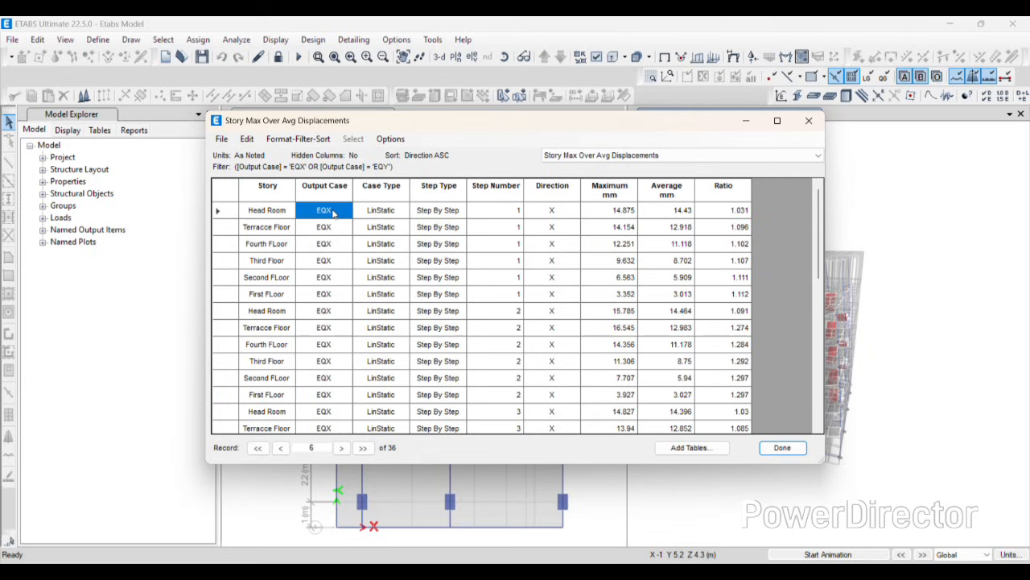
left_click(320, 187)
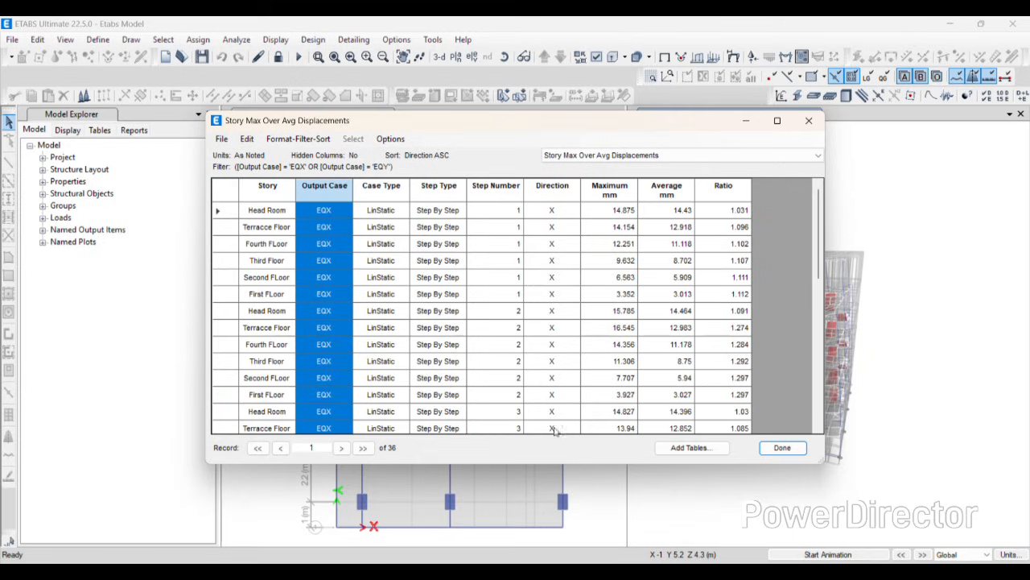
left_click(745, 121)
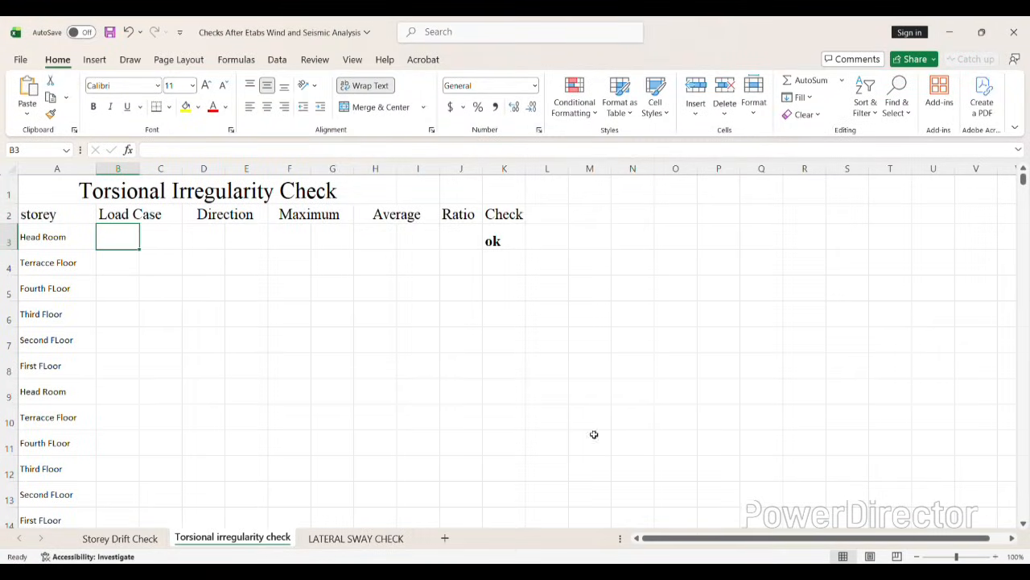
key("ctrl+v")
left_click(120, 234)
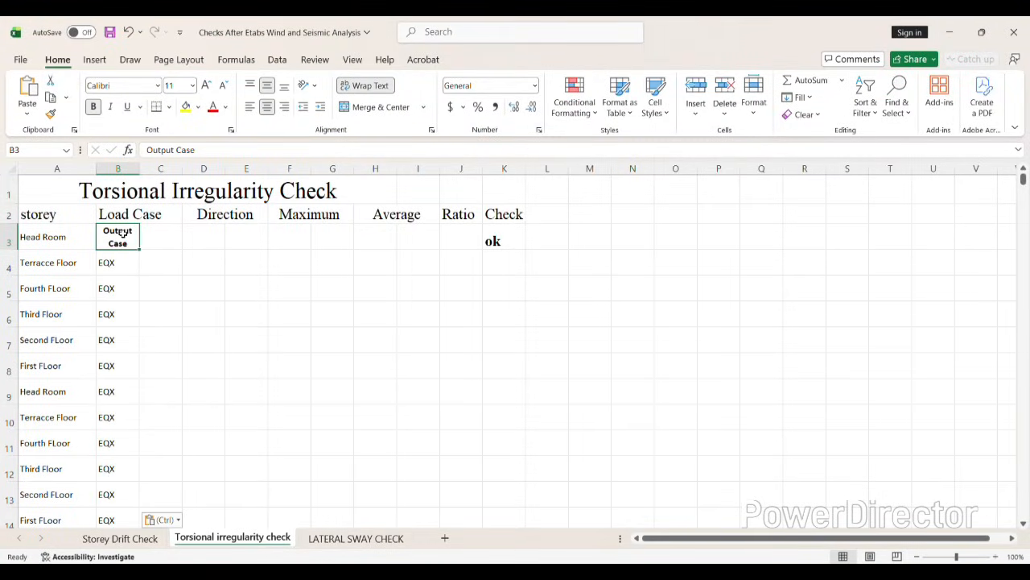
Move the load case values in B4:B39 up one row to start at B3, overwriting the pasted Output Case header
left_click_drag(118, 263, 120, 492)
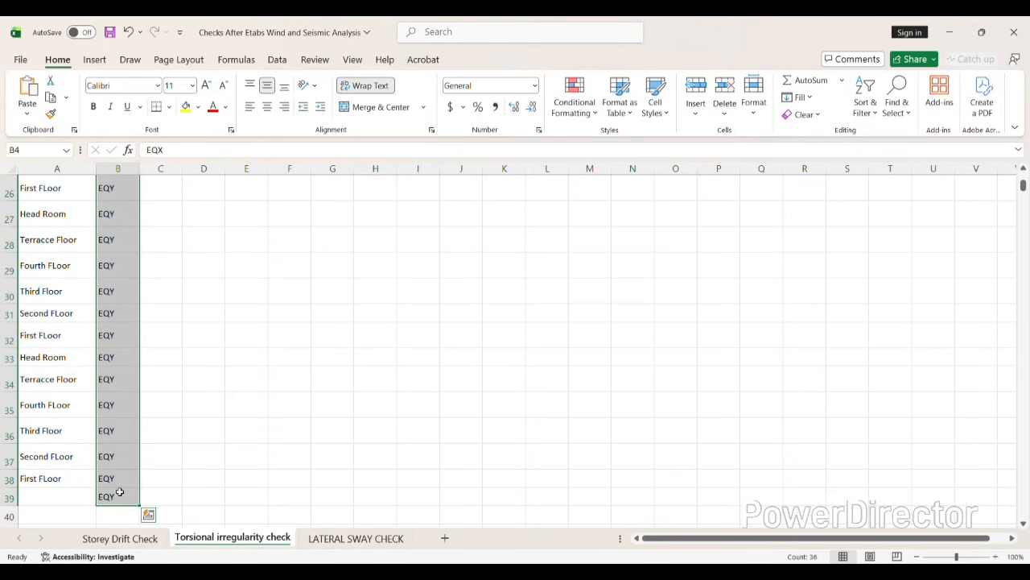
key("ctrl+x")
scroll(114, 239, "up", 9)
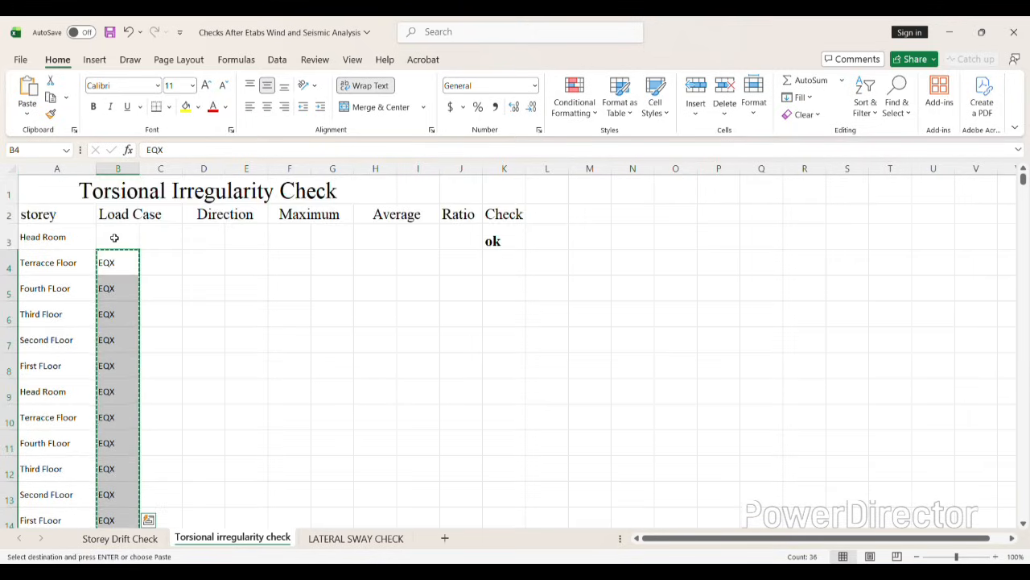
left_click(115, 238)
key("ctrl+v")
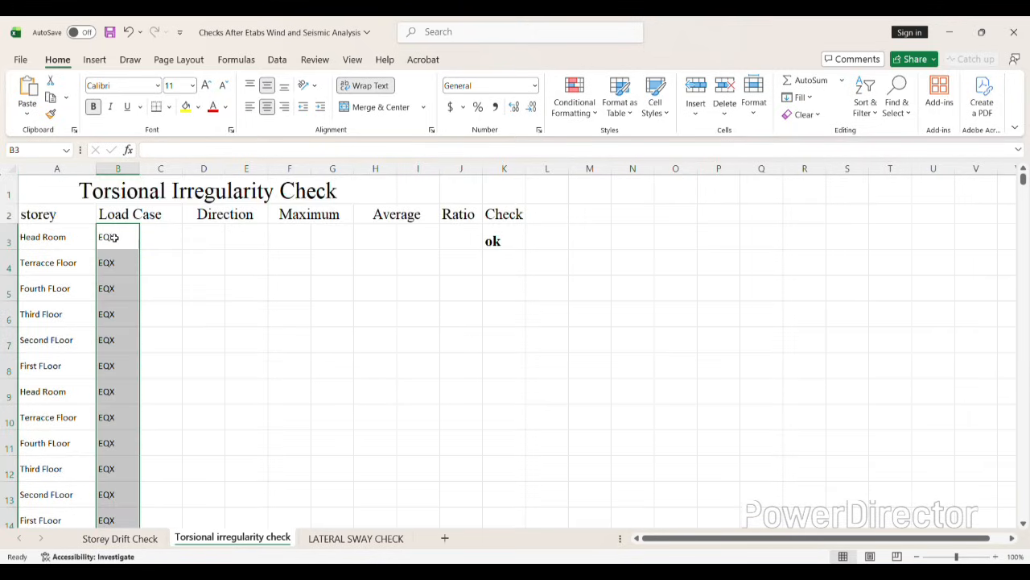
left_click(242, 337)
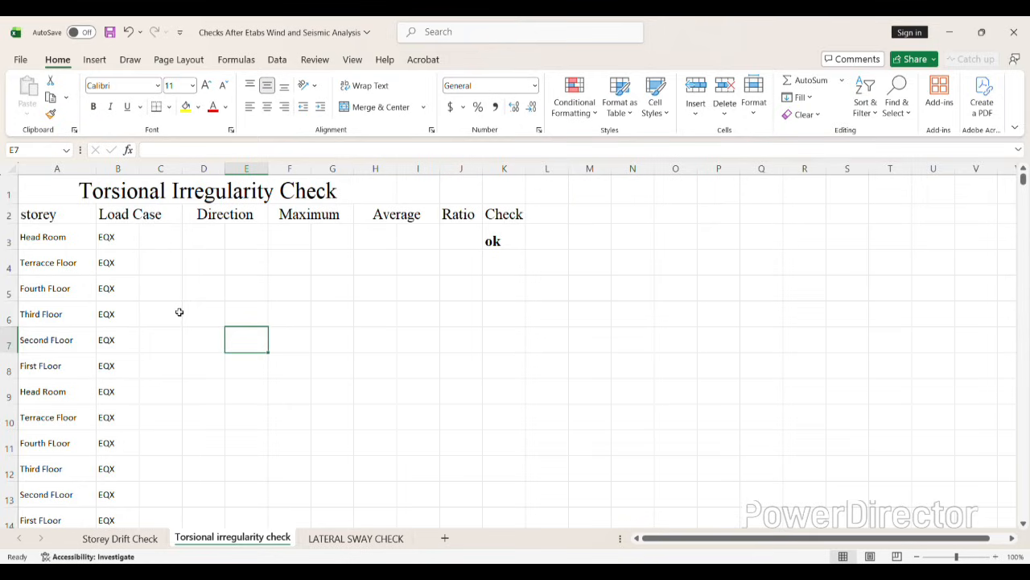
Copy the Direction column of the ETABS table into the Direction column of the Excel sheet, starting at D3
left_click(230, 241)
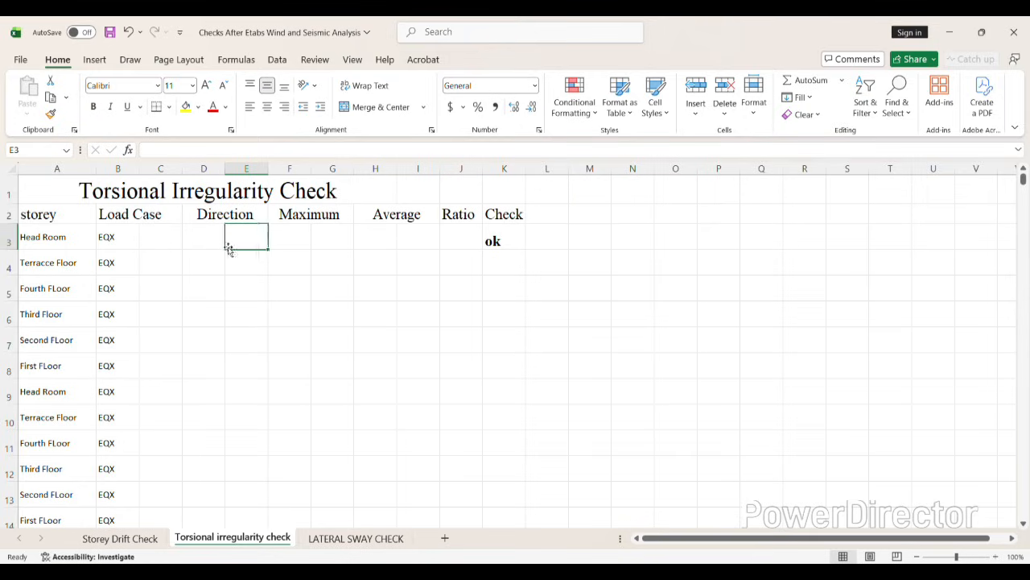
key("Left")
key("Left")
key("Right")
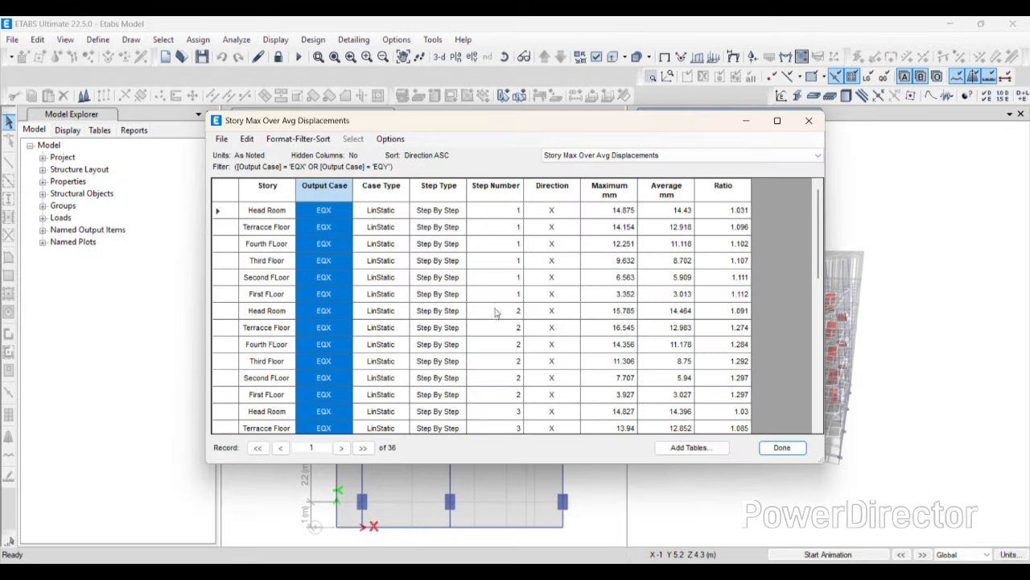
left_click(561, 190)
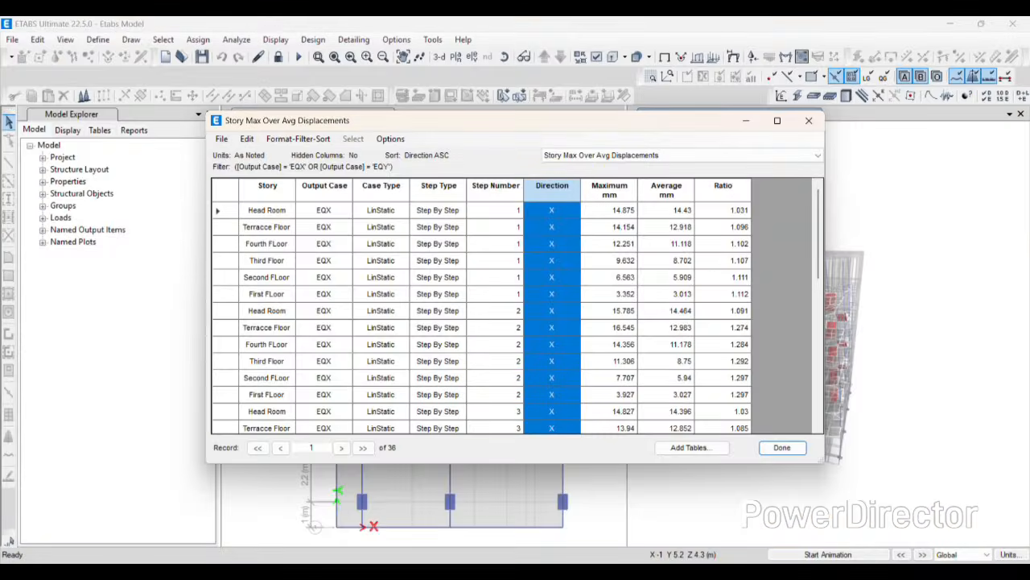
key("alt+Tab")
key("ctrl+v")
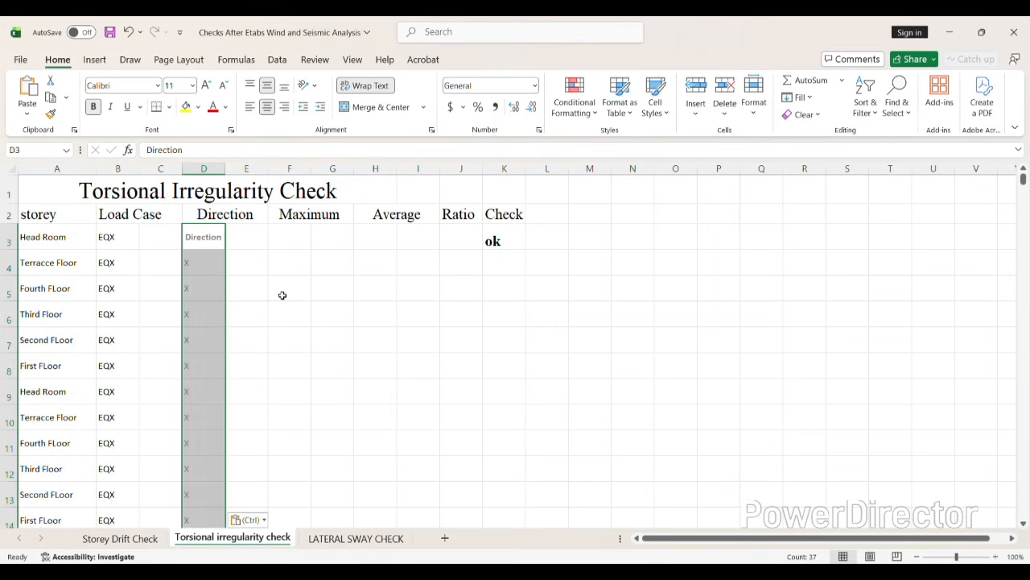
Clear the pasted Direction header in D3 and move the direction values in D4:D39 up one row to start at D3
left_click(211, 237)
key("Delete")
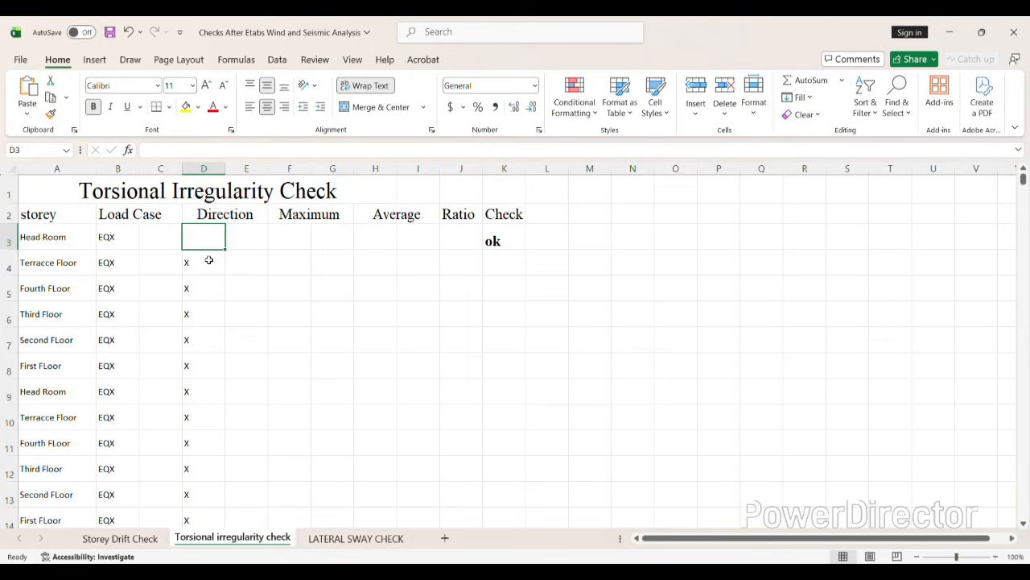
left_click_drag(207, 262, 191, 367)
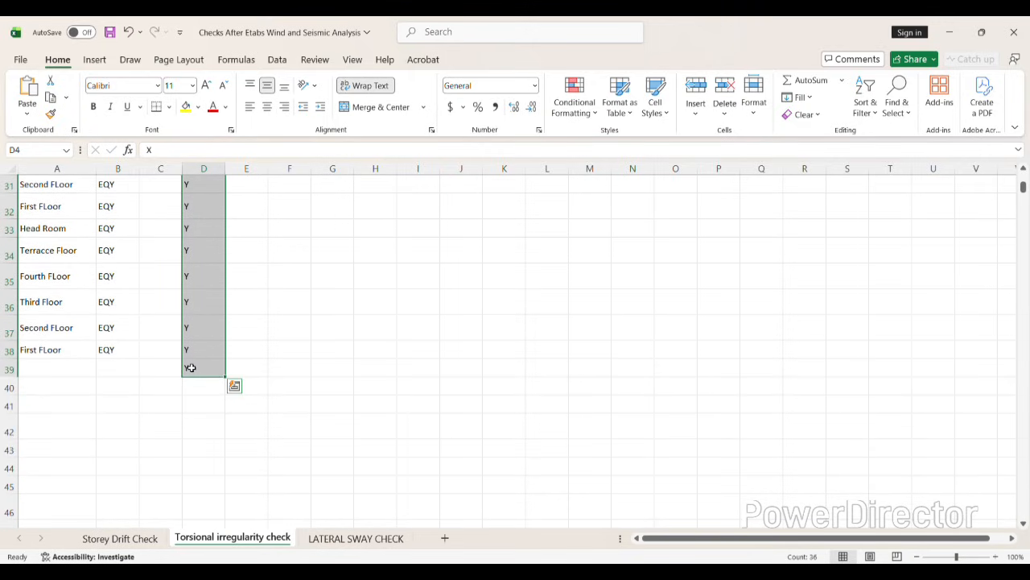
key("ctrl+x")
scroll(191, 367, "up", 10)
left_click(203, 236)
key("ctrl+v")
left_click(331, 338)
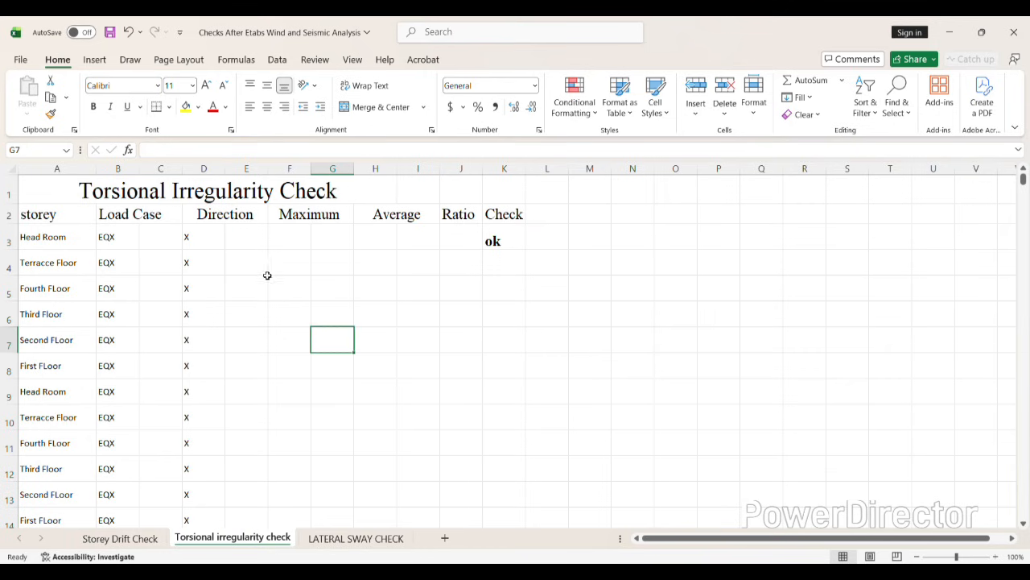
Copy the Maximum column of the ETABS table into the Maximum column of the Excel sheet, starting at F3
left_click(282, 244)
key("alt+Tab")
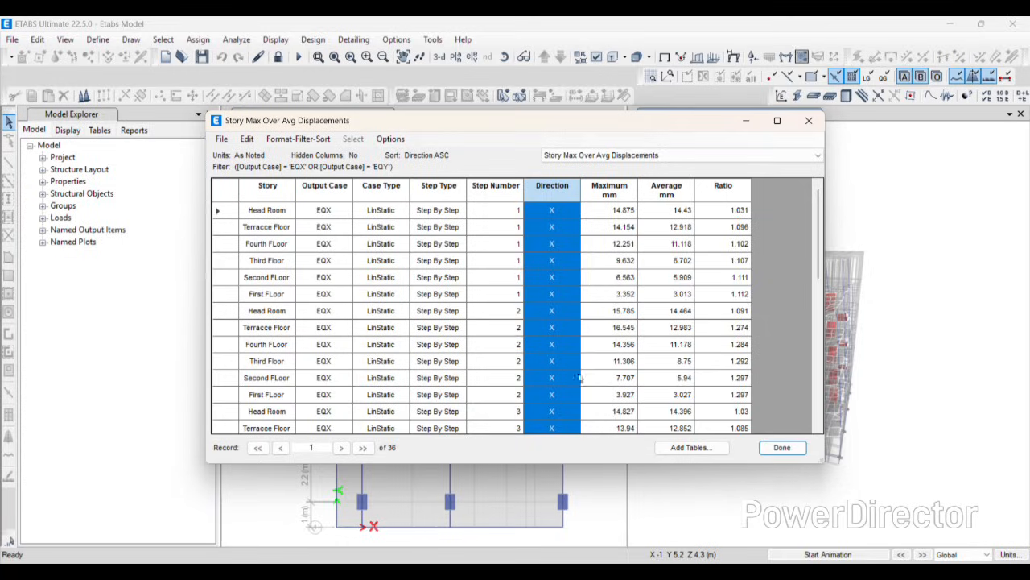
left_click(613, 190)
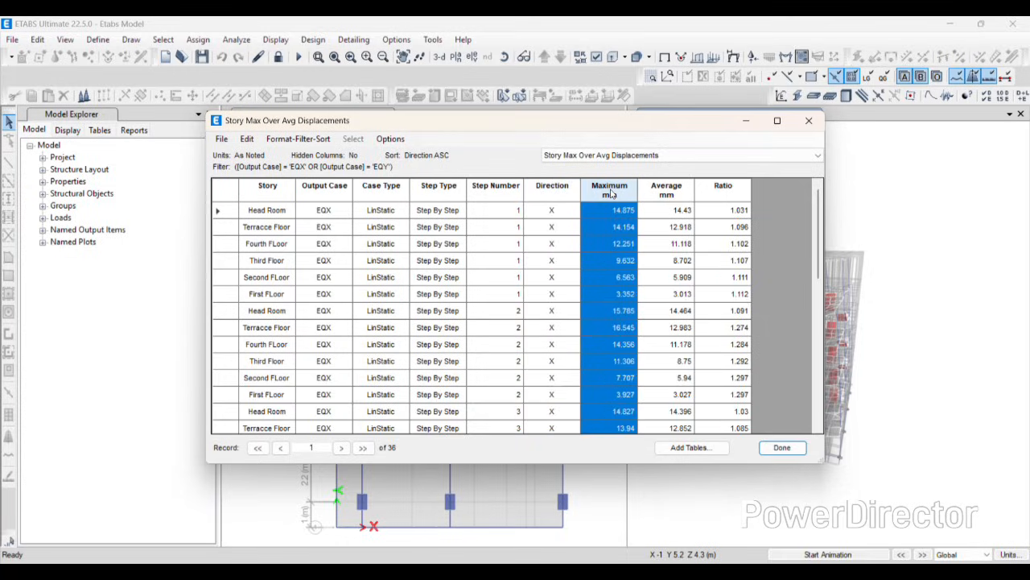
key("alt+Tab")
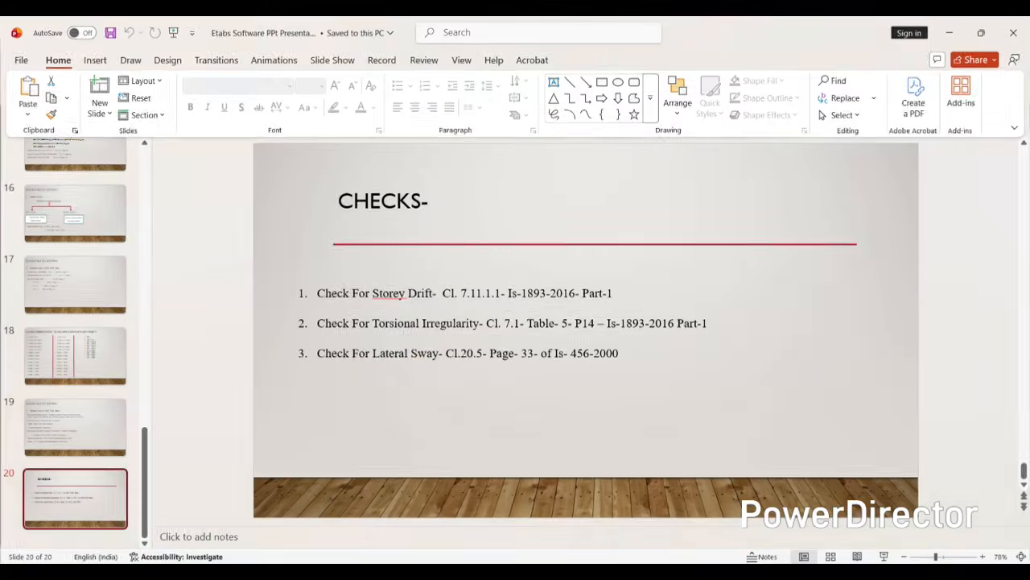
key("alt+Tab")
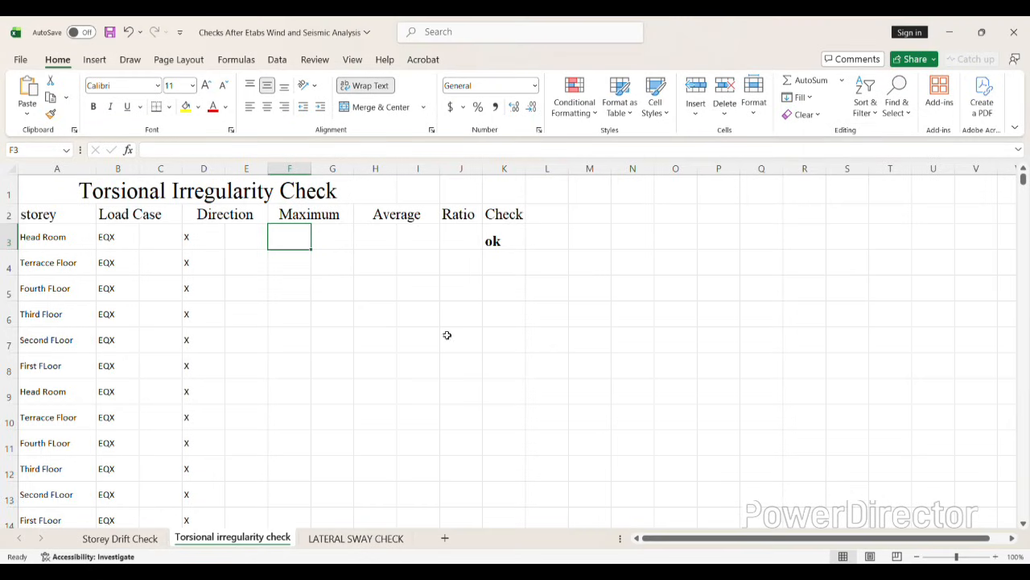
key("ctrl+v")
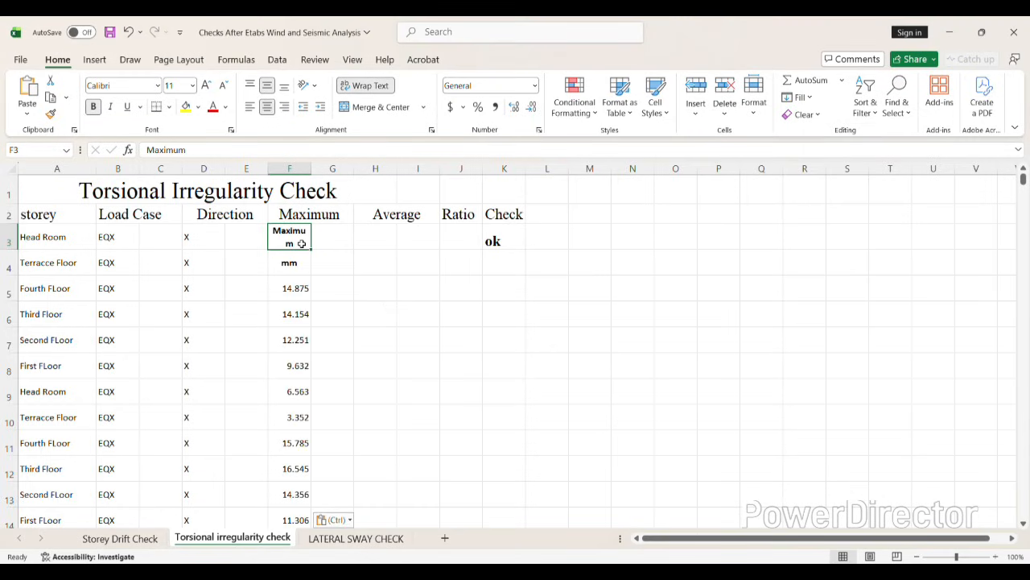
Remove the pasted Maximum and mm header cells and move the maximum displacement values up two rows to start at F3
key("Delete")
left_click_drag(301, 243, 290, 487)
key("ctrl+x")
scroll(291, 486, "up", 9)
left_click(287, 239)
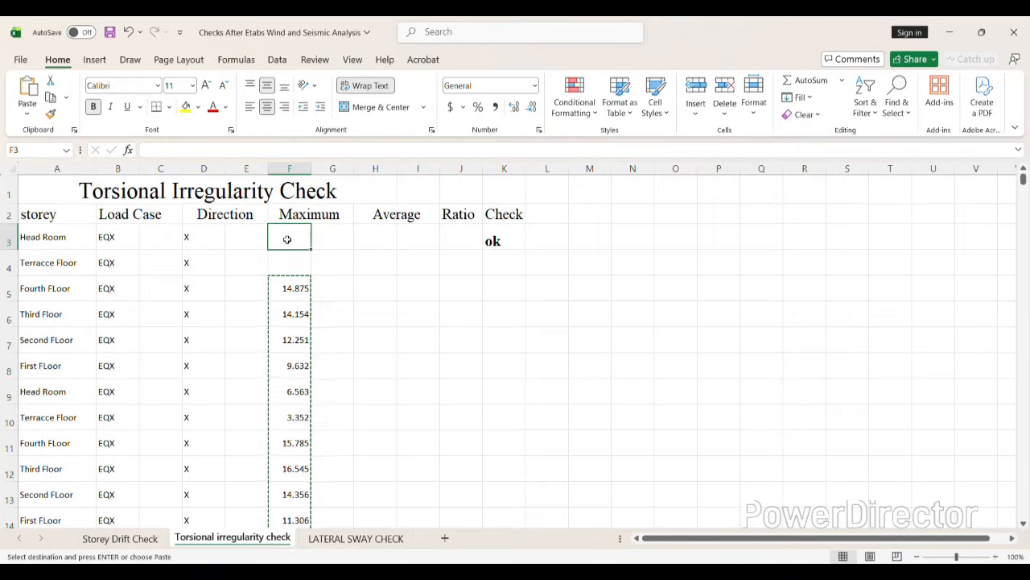
key("ctrl+v")
left_click(426, 349)
Copy the Average column of the ETABS table into the Average column of the Excel sheet, starting at H3
left_click(369, 239)
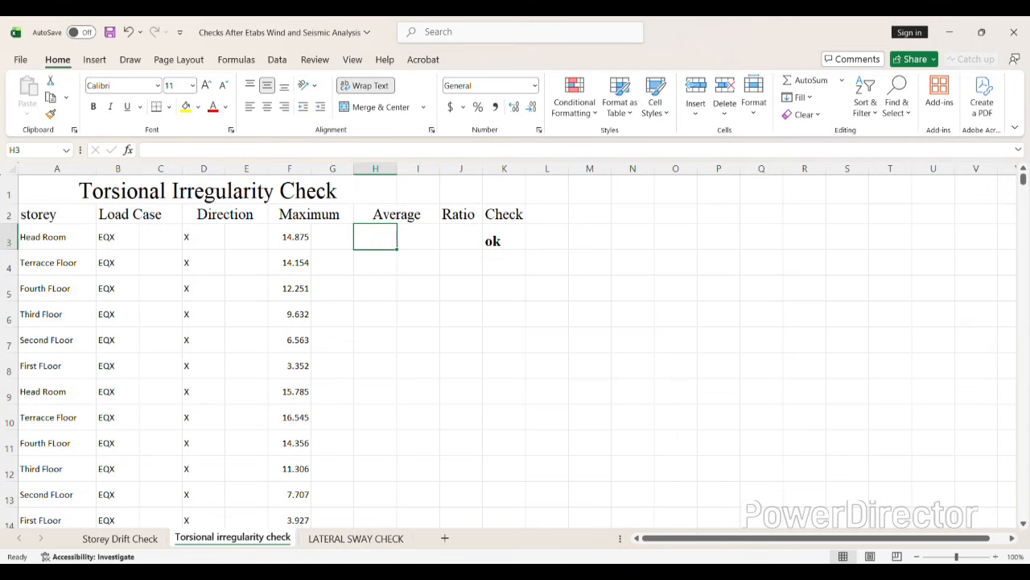
key("alt+Tab")
key("alt+Tab")
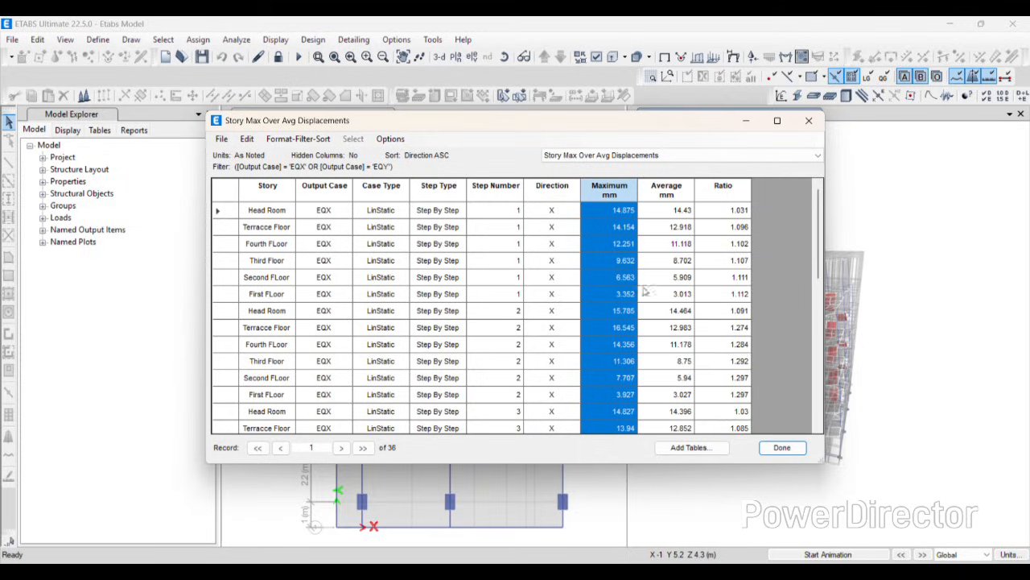
left_click(676, 191)
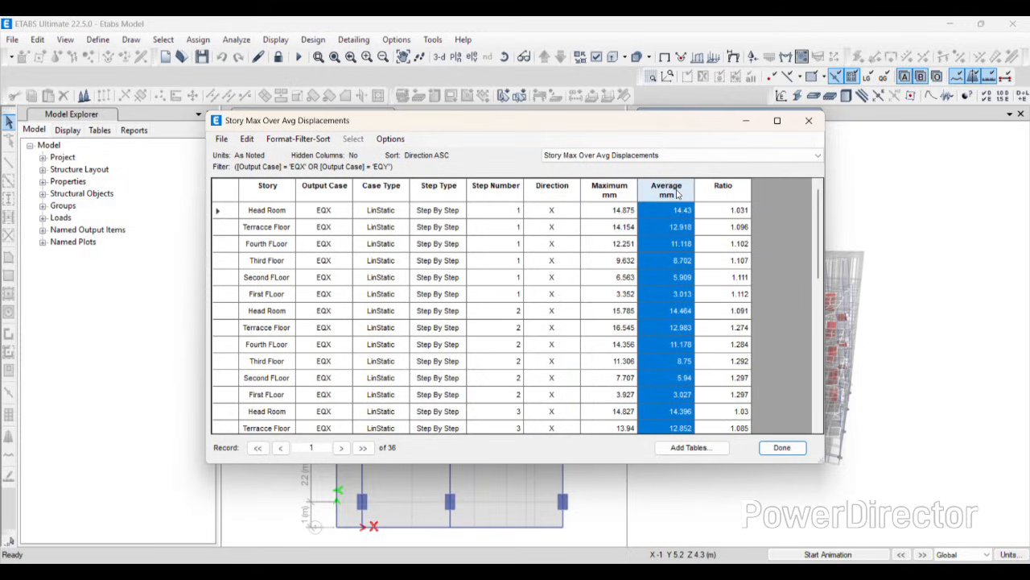
left_click(737, 572)
mouse_move(678, 195)
left_mouse_down()
mouse_move(710, 202)
mouse_move(677, 202)
left_mouse_up()
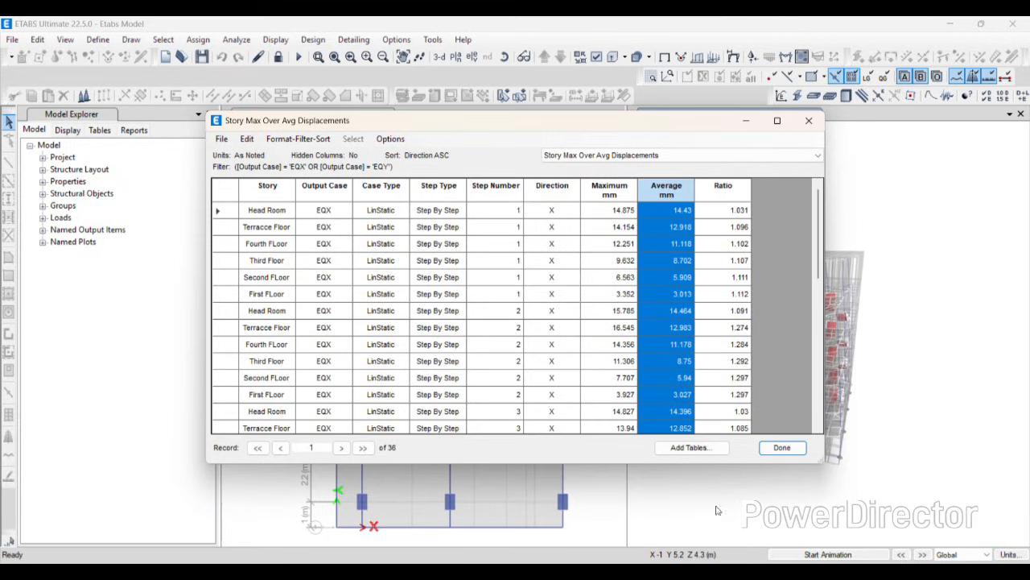
key("alt+Tab")
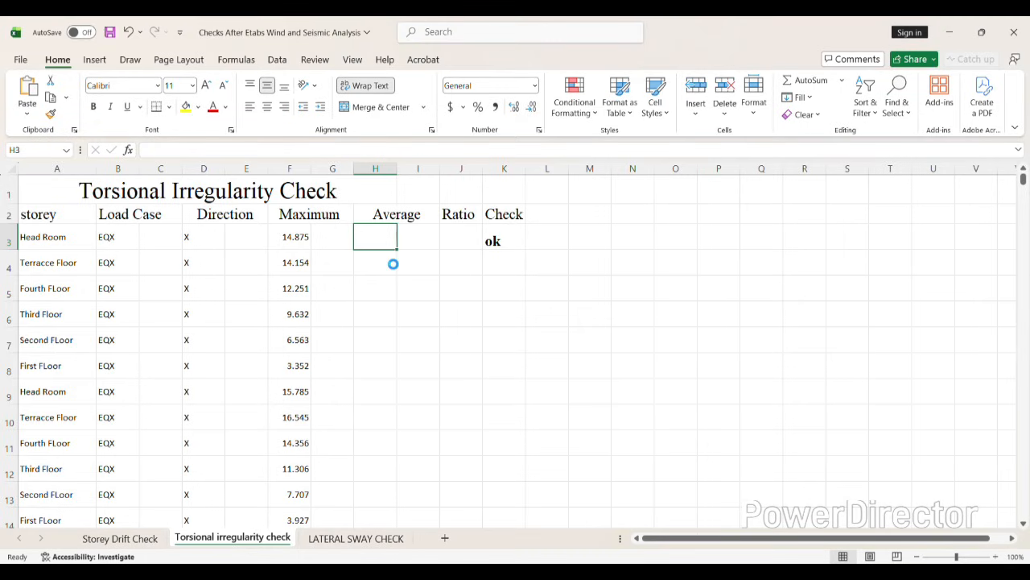
key("ctrl+v")
Move the average displacement values up to start at H3, replacing the pasted Average and mm header cells
left_click_drag(376, 237, 383, 489)
key("ctrl+x")
scroll(381, 488, "up", 9)
left_click(382, 237)
key("ctrl+v")
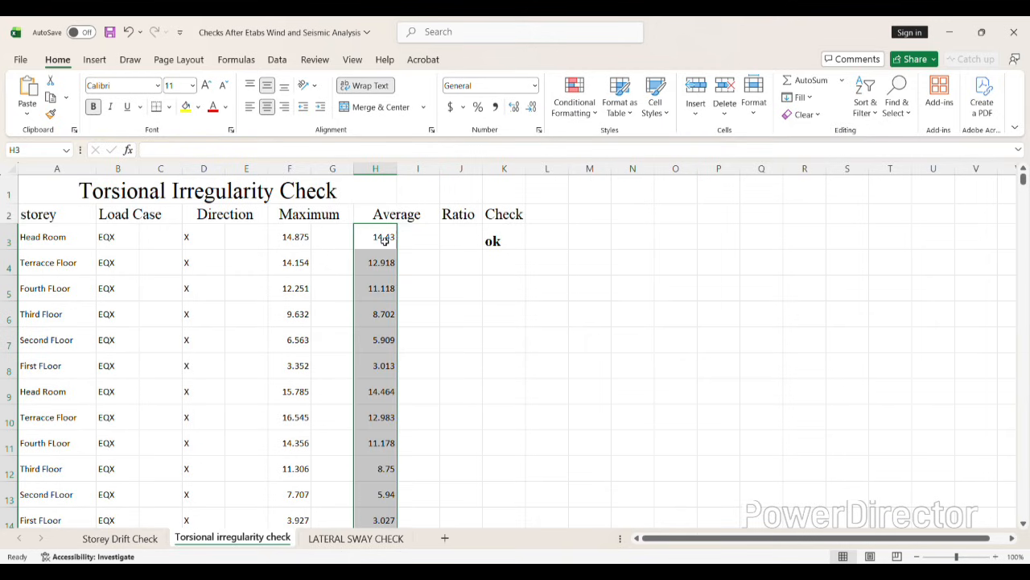
left_click(504, 366)
Copy the Ratio column of the ETABS table into the Ratio column of the Excel sheet, starting at J3
left_click(451, 235)
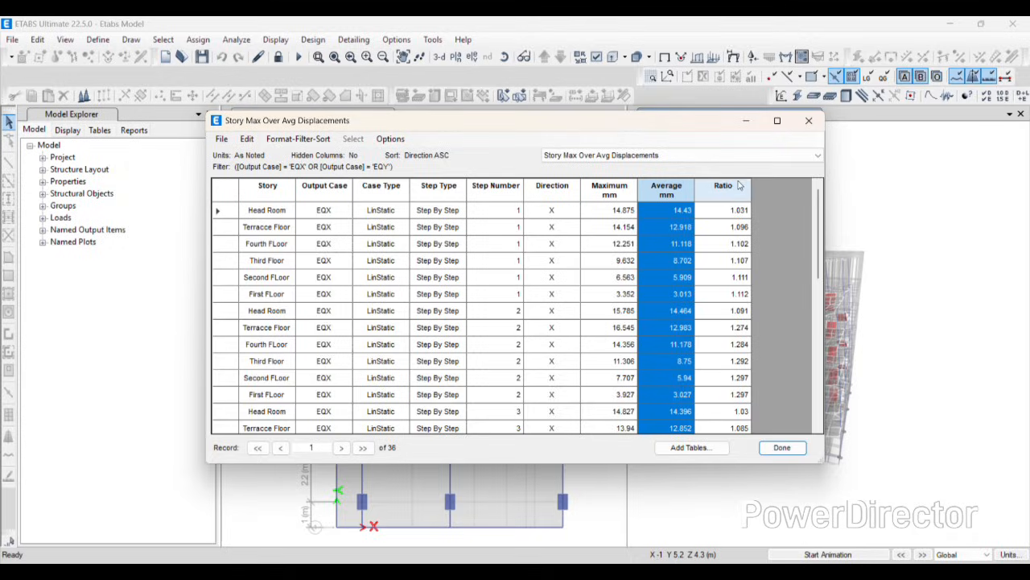
left_click(736, 186)
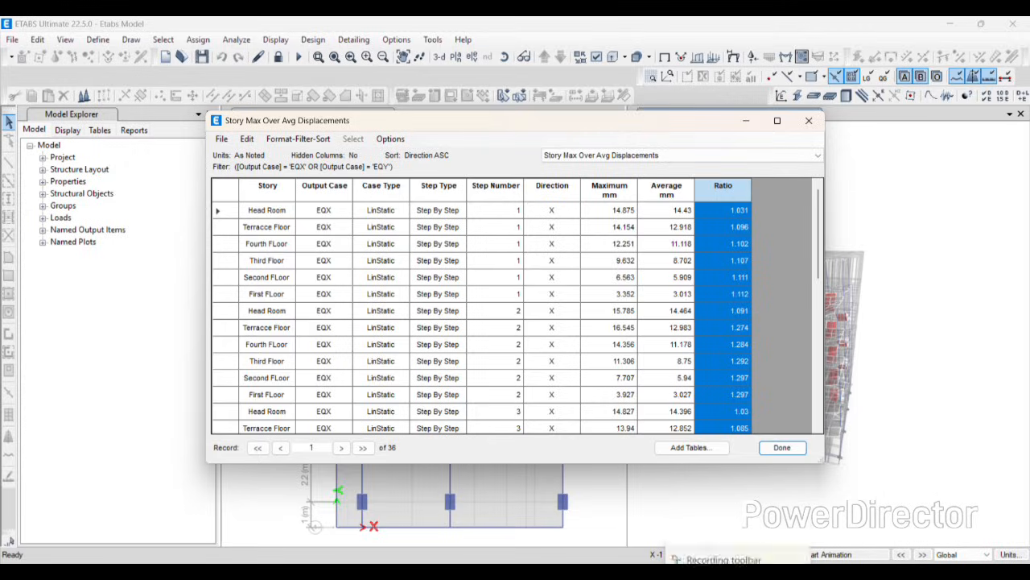
left_click(708, 570)
key("ctrl+v")
Clear the pasted Ratio header in J3 and move the ratio values in J4:J39 up one row to start at J3
left_click_drag(459, 262, 466, 475)
left_click(463, 238)
key("Delete")
key("ctrl+c")
scroll(463, 322, "up", 9)
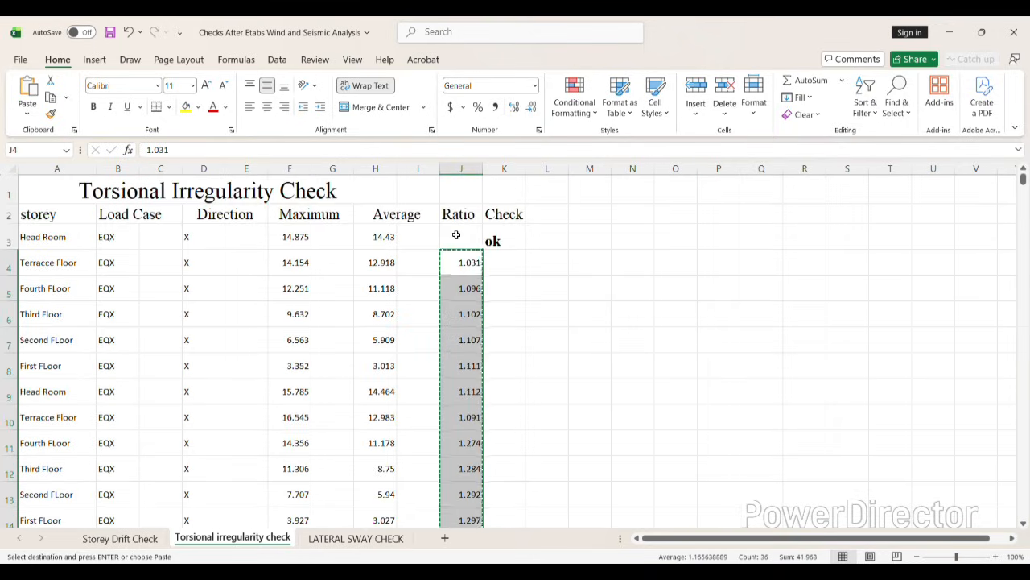
left_click(459, 236)
key("ctrl+v")
left_click(589, 339)
Replace the broken reference in the K3 check formula with J3, giving =IF(J3<1.5,"ok","Fail"), and review the formula
left_click(494, 244)
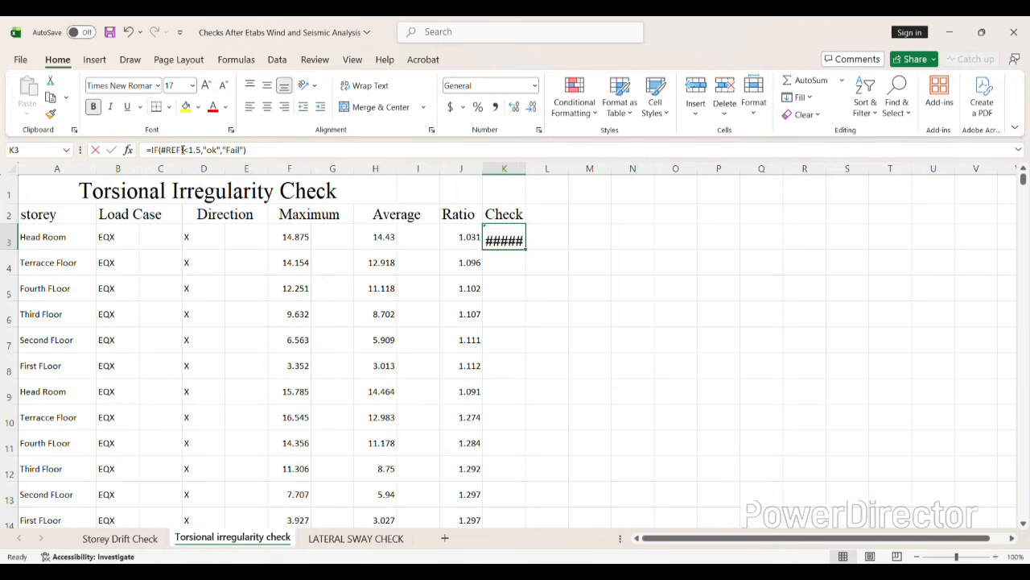
left_click_drag(182, 150, 174, 150)
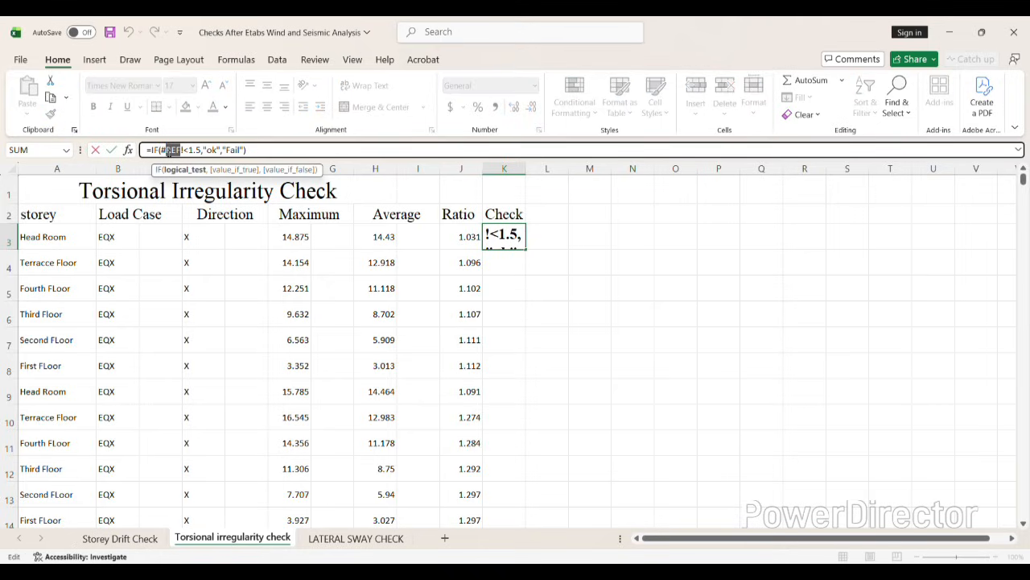
key("BackSpace")
key("BackSpace")
key("Delete")
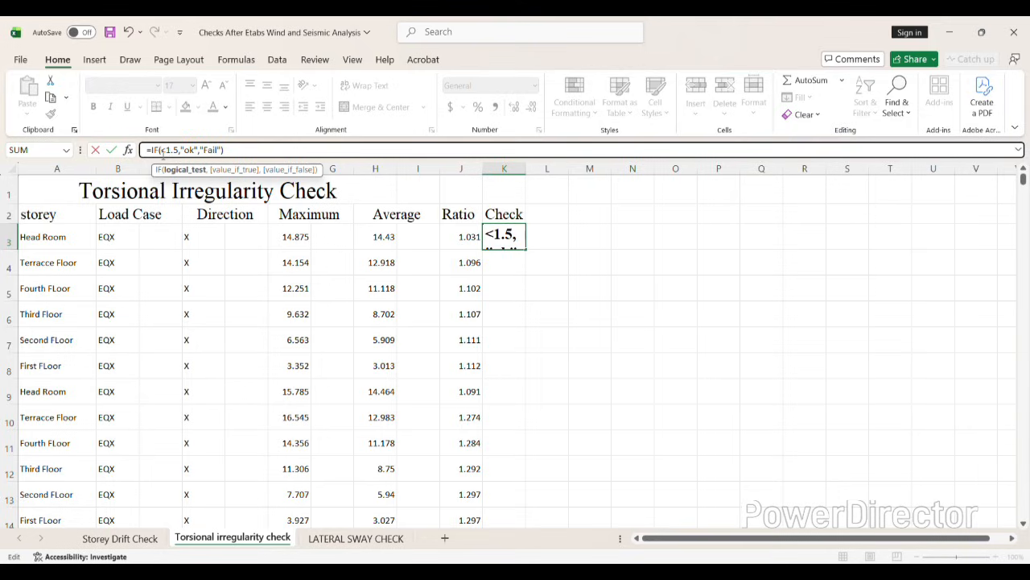
left_click(465, 235)
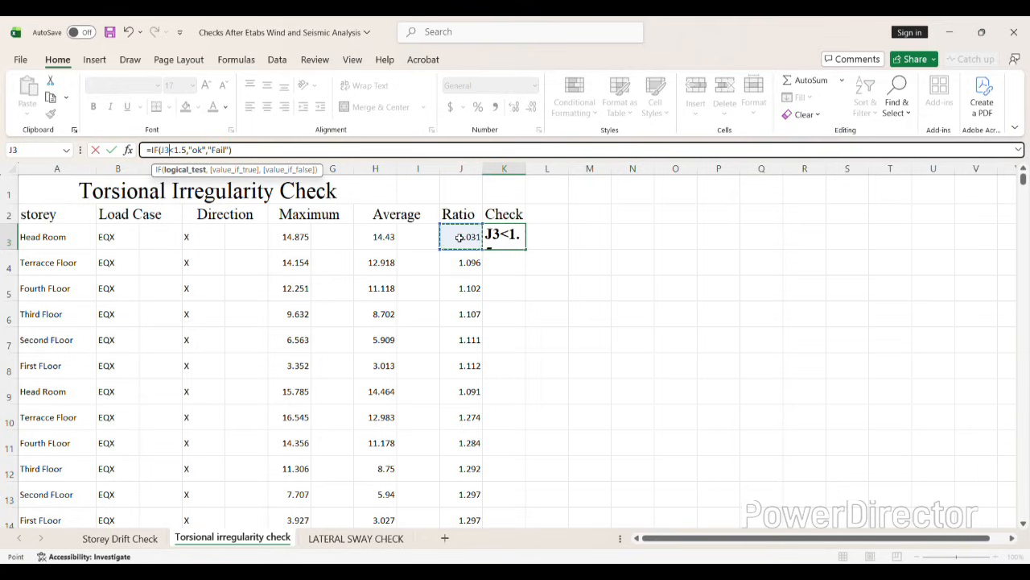
key("Return")
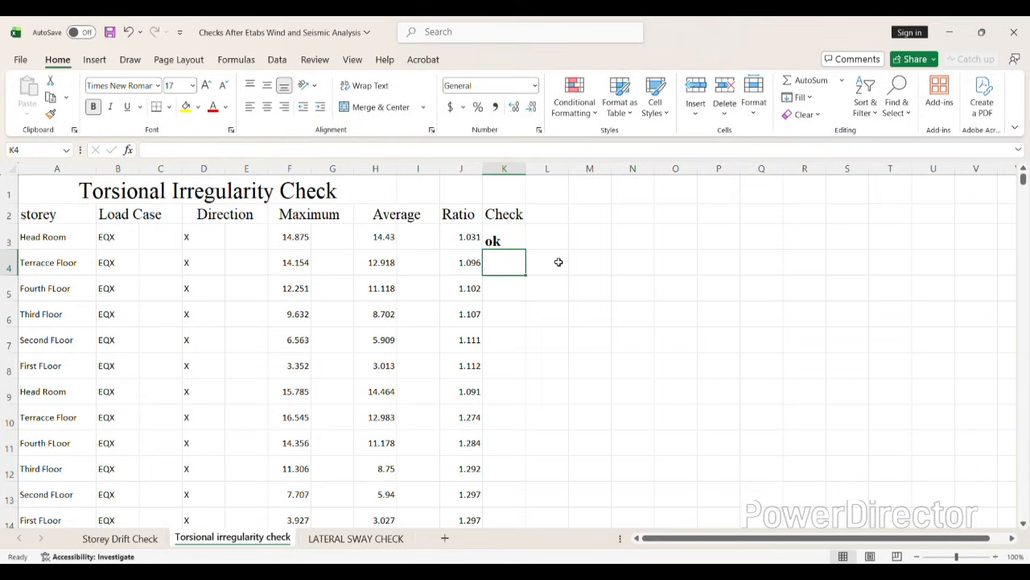
left_click(499, 237)
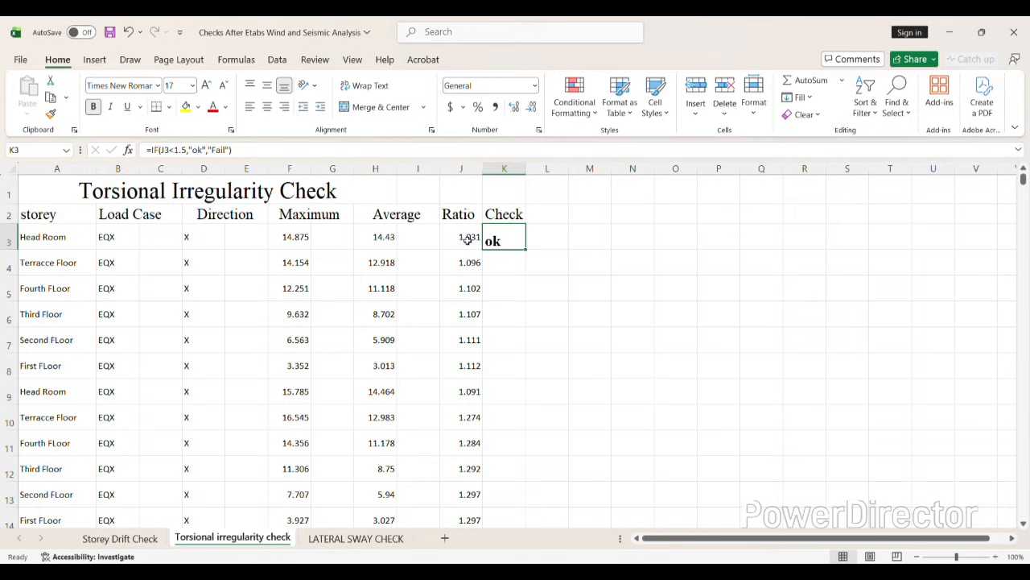
double_click(495, 240)
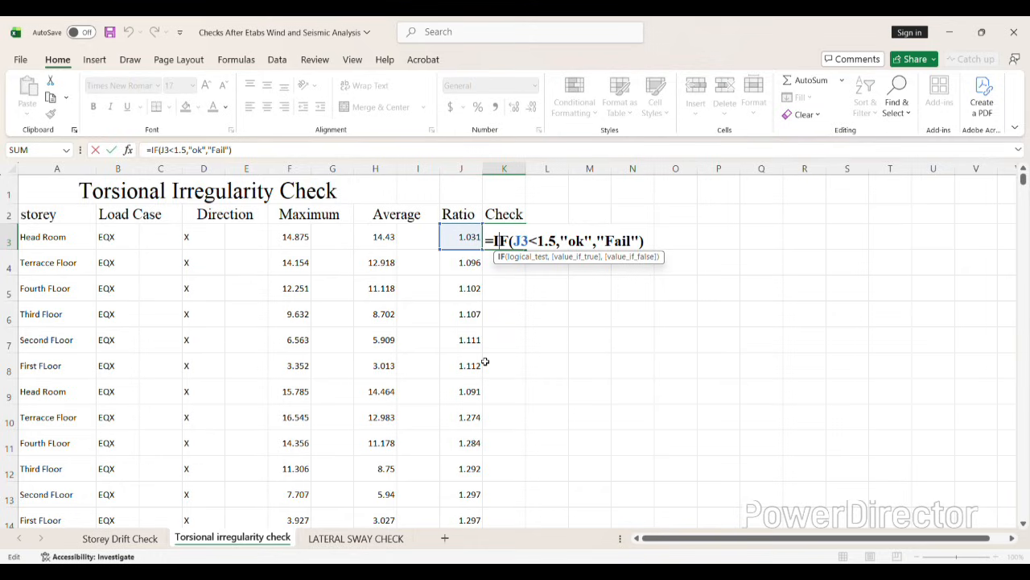
left_click(620, 340)
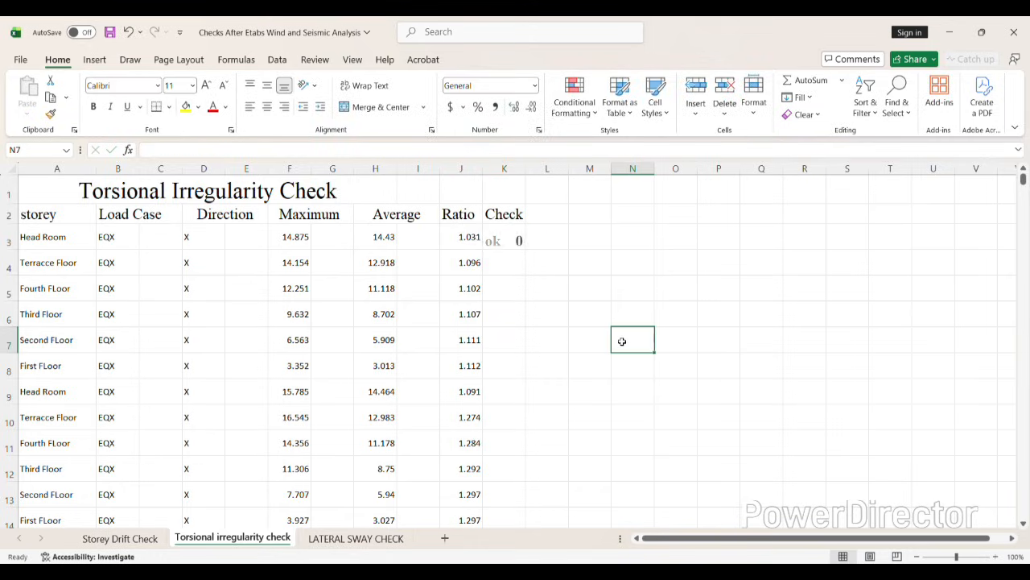
Fill the K3 check formula down the Check column to K38 and save the workbook
left_click(493, 240)
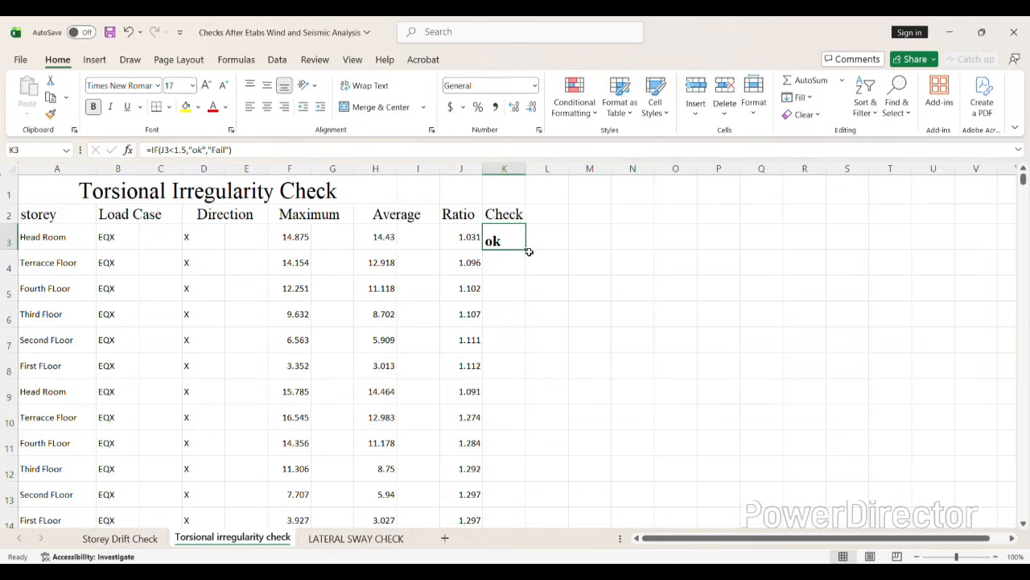
left_click_drag(529, 252, 545, 502)
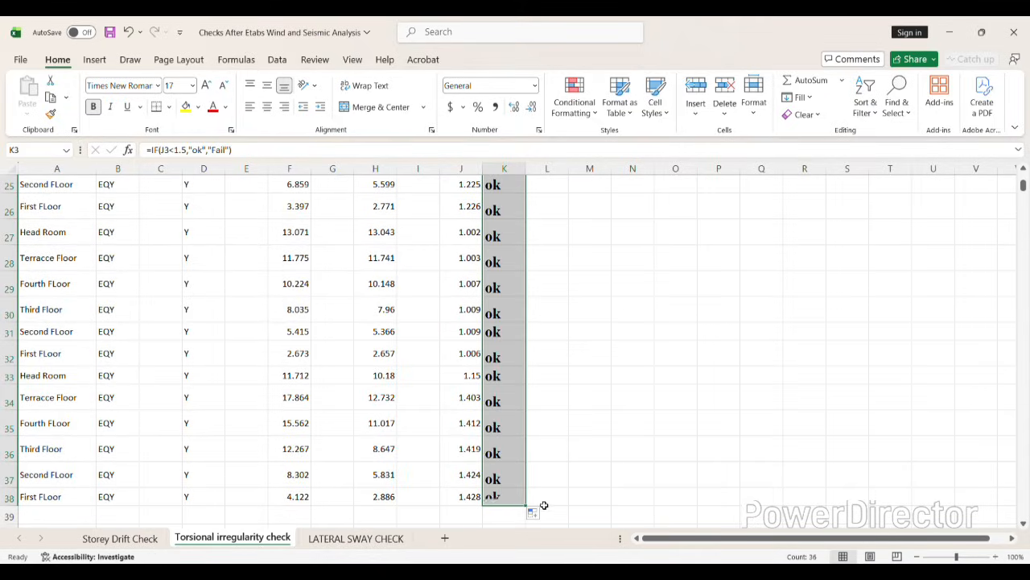
scroll(529, 327, "up", 8)
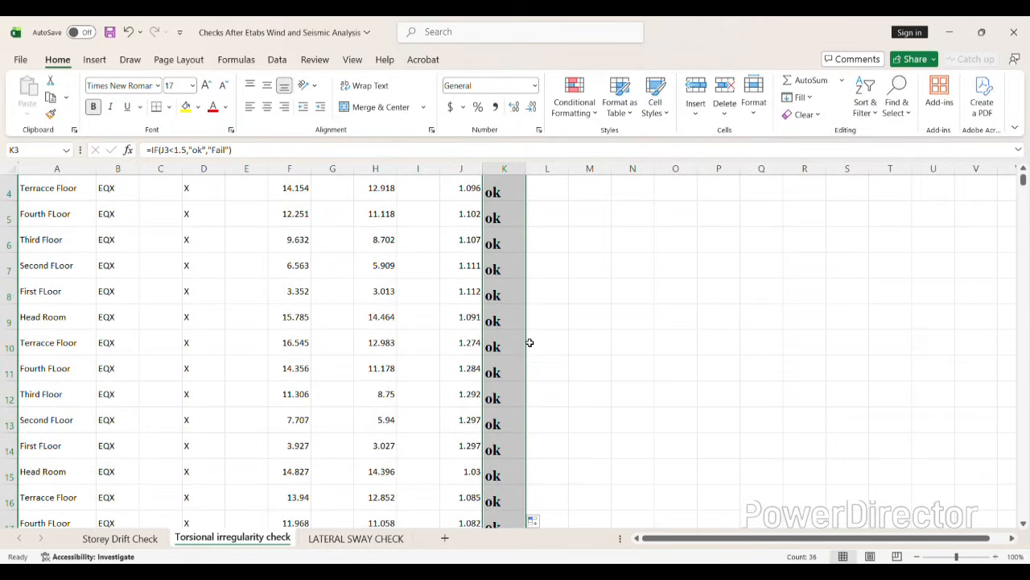
left_click(668, 362)
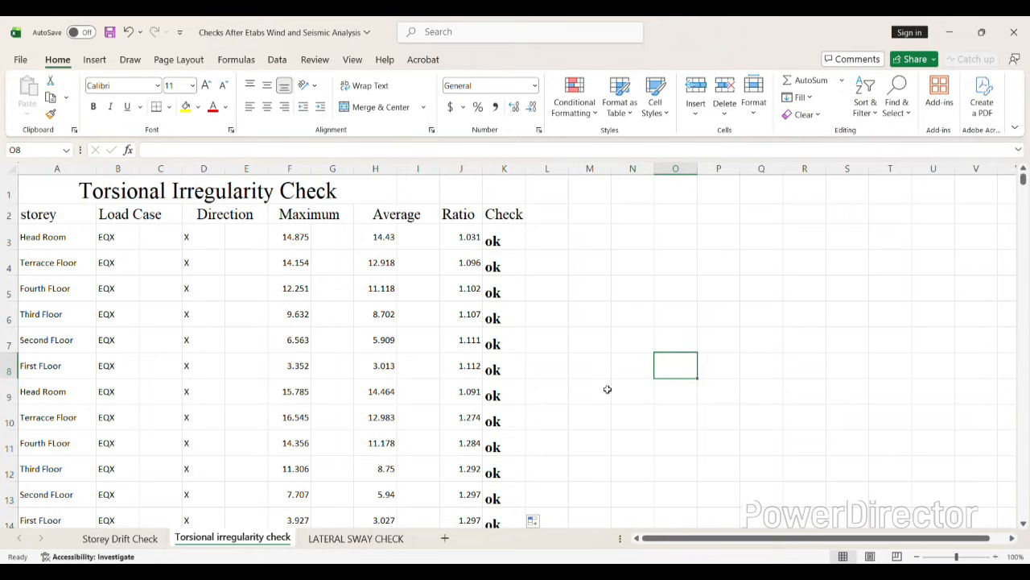
key("ctrl+s")
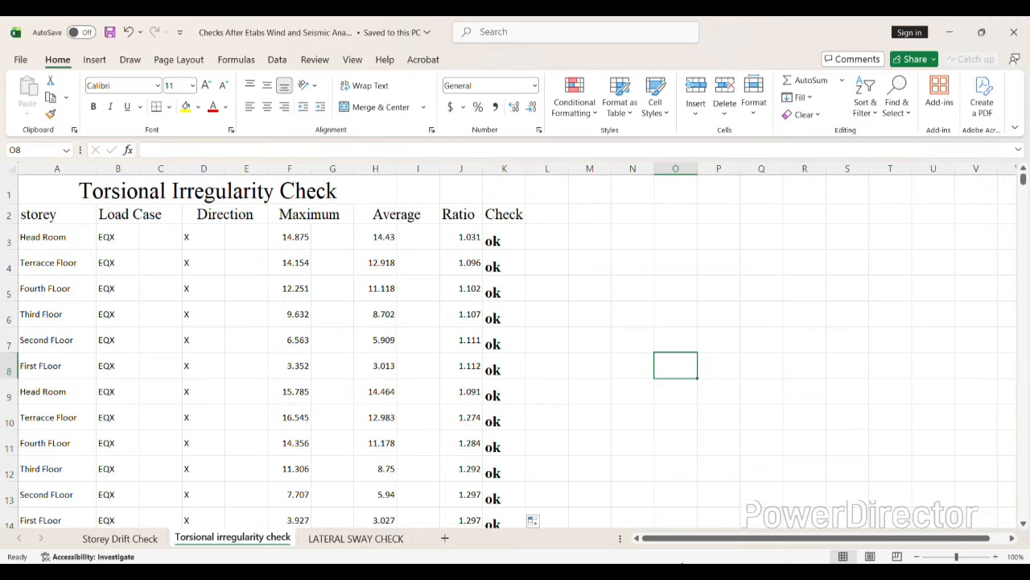
Switch to the PowerPoint Checks slide and review the code clause listed for the lateral sway check
mouse_move(531, 573)
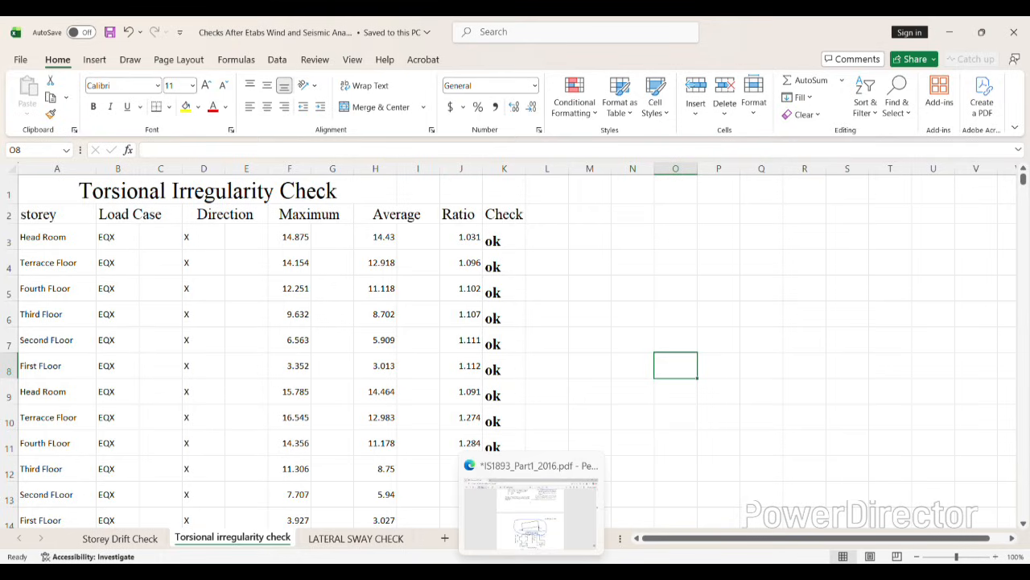
mouse_move(472, 573)
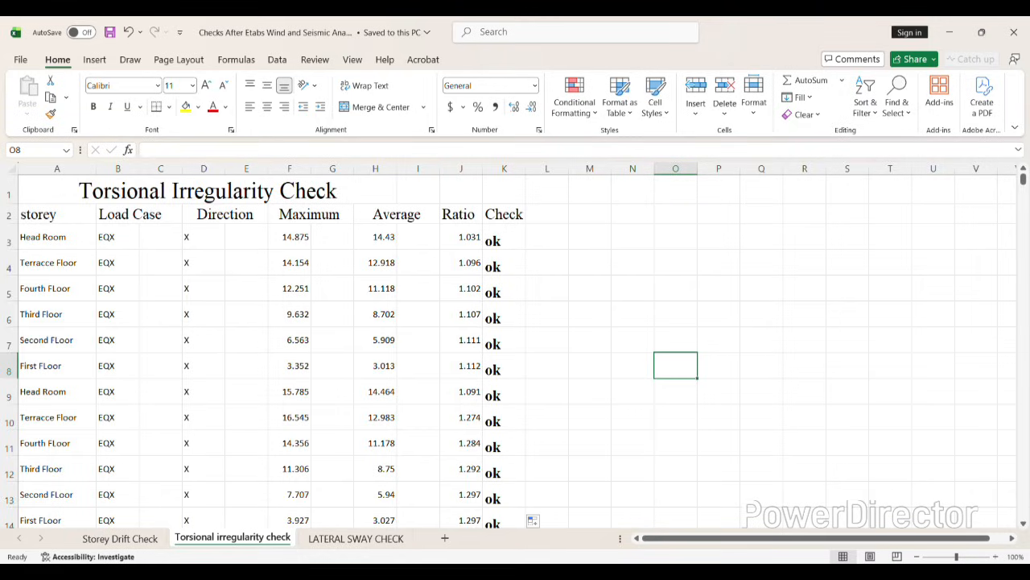
left_click(499, 573)
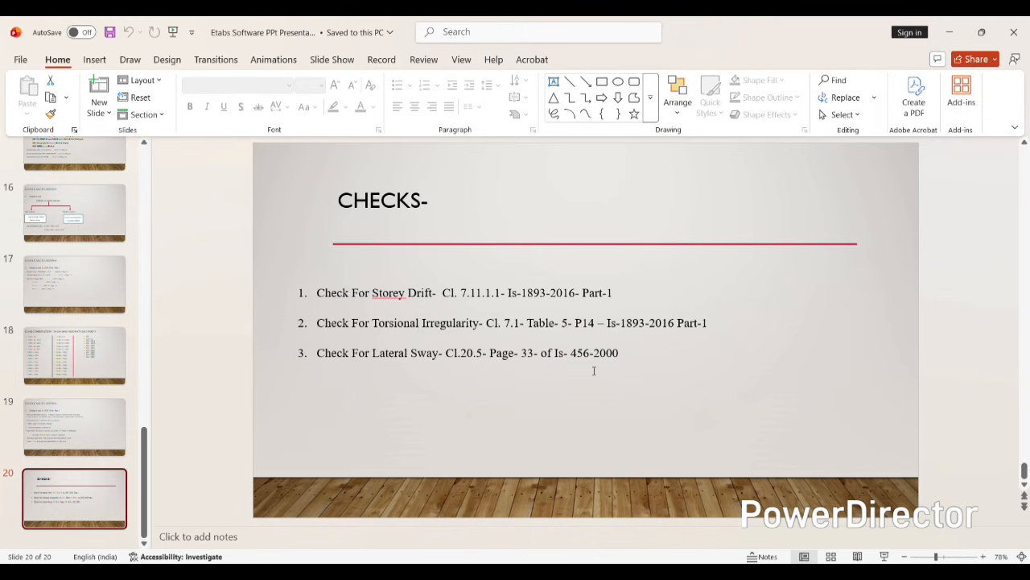
key("alt+Tab")
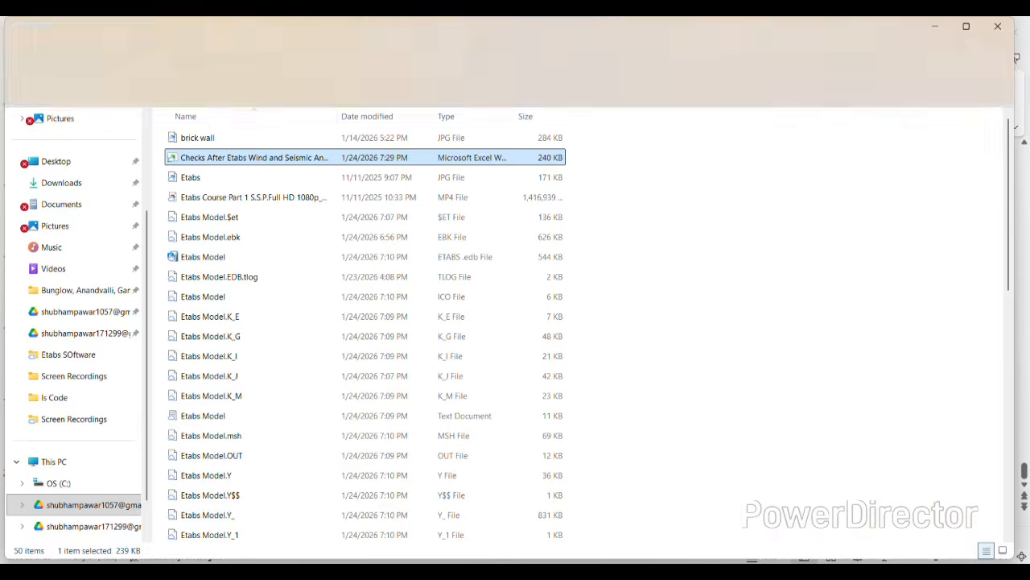
left_click(471, 573)
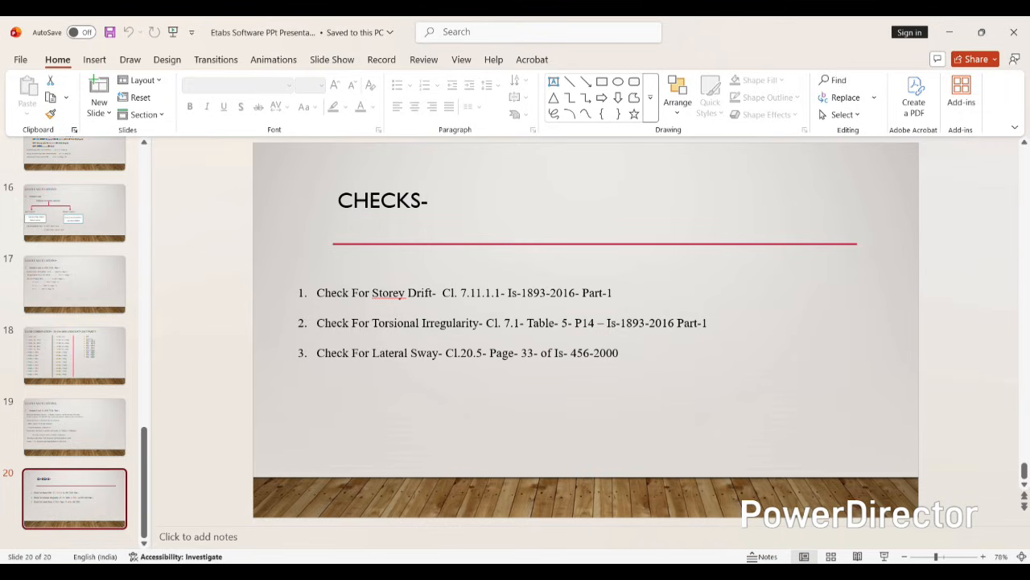
Open the Is code 456-2000 PDF in the browser and go to clause 20.5 Lateral Sway on PDF page 46
left_click(708, 574)
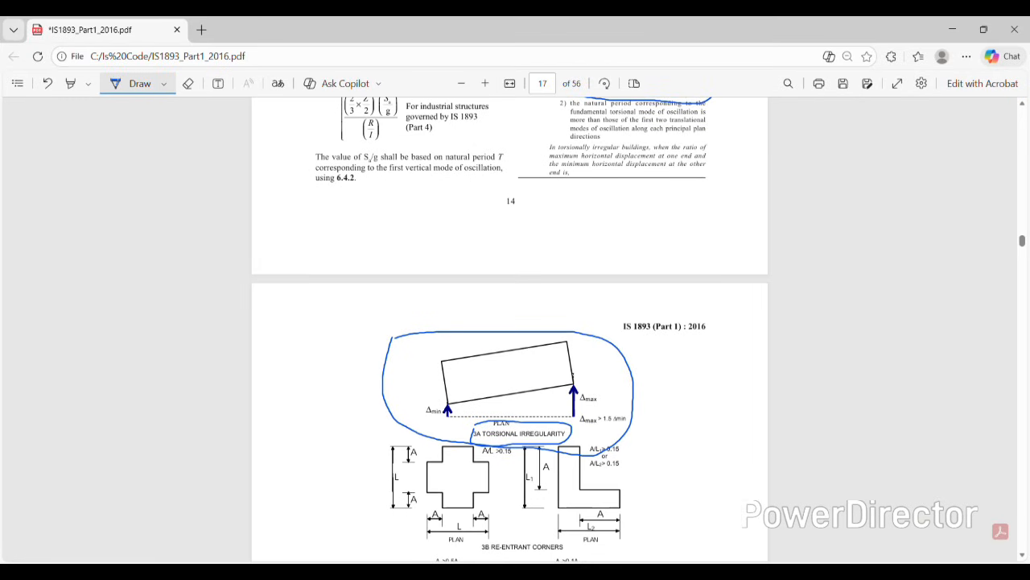
left_click(396, 573)
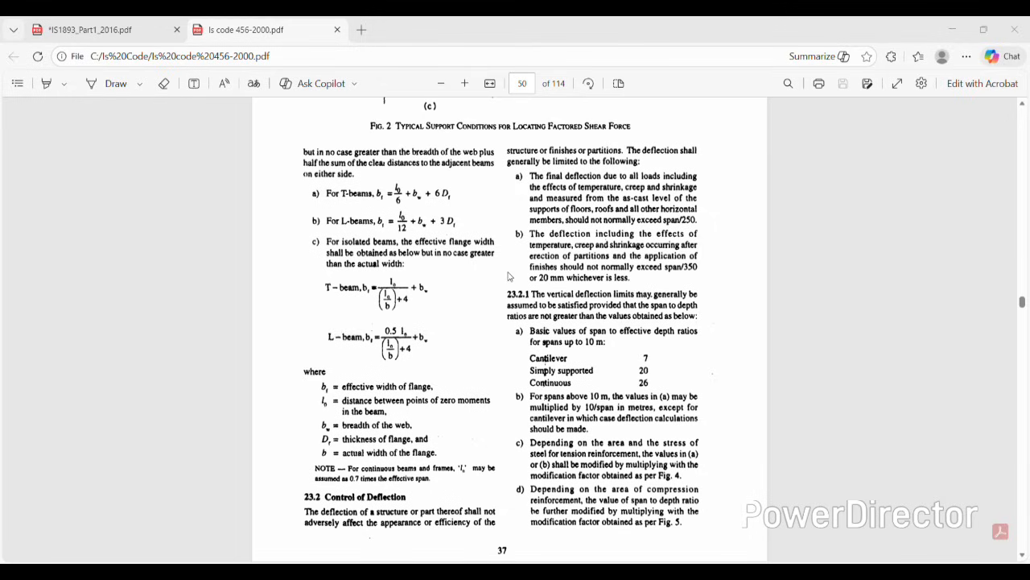
scroll(509, 277, "up", 1)
scroll(509, 276, "down", 3)
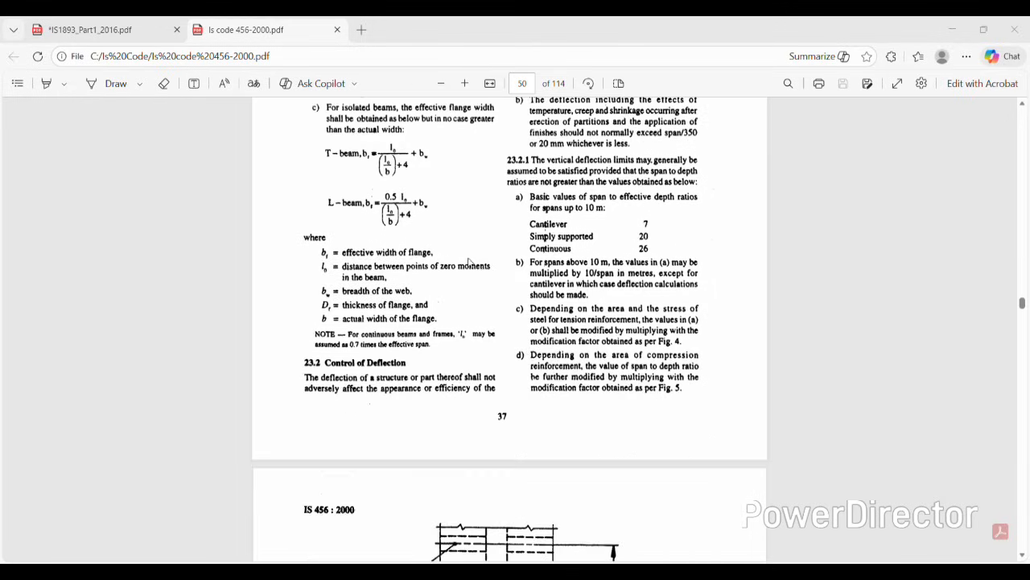
scroll(527, 318, "up", 3)
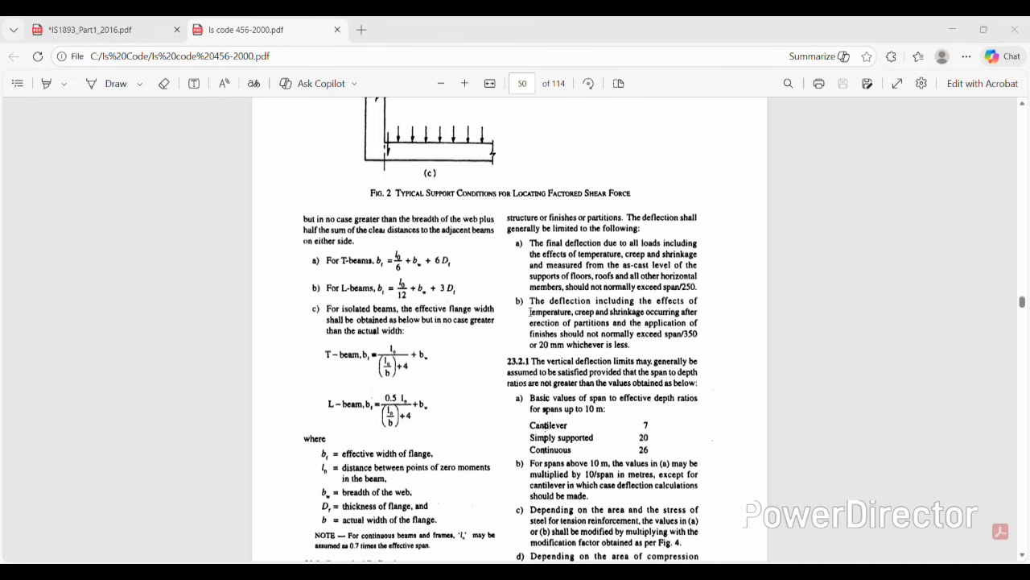
scroll(531, 312, "down", 1)
scroll(532, 283, "up", 3)
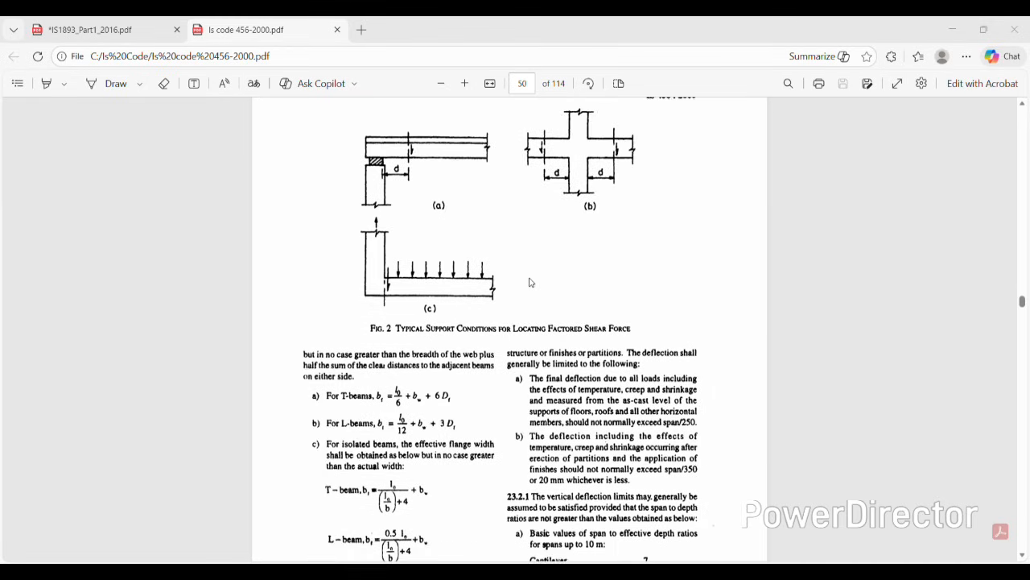
scroll(531, 283, "up", 5)
left_click_drag(1019, 302, 1017, 290)
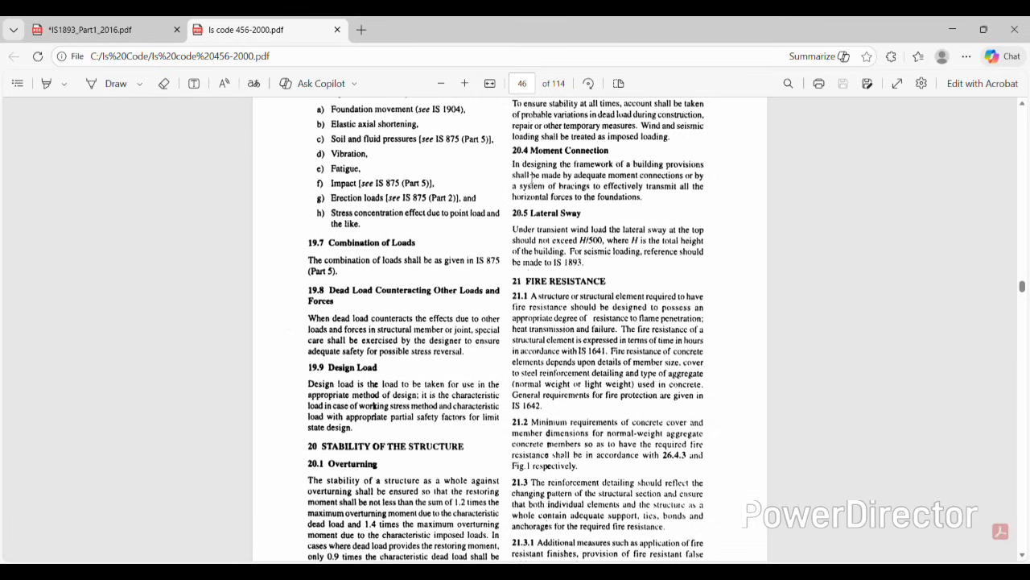
Mark up clause 20.5 Lateral Sway with the Draw pen, encircling it, underlining its transient wind load line and starting an H/500 note in the margin
left_click(103, 84)
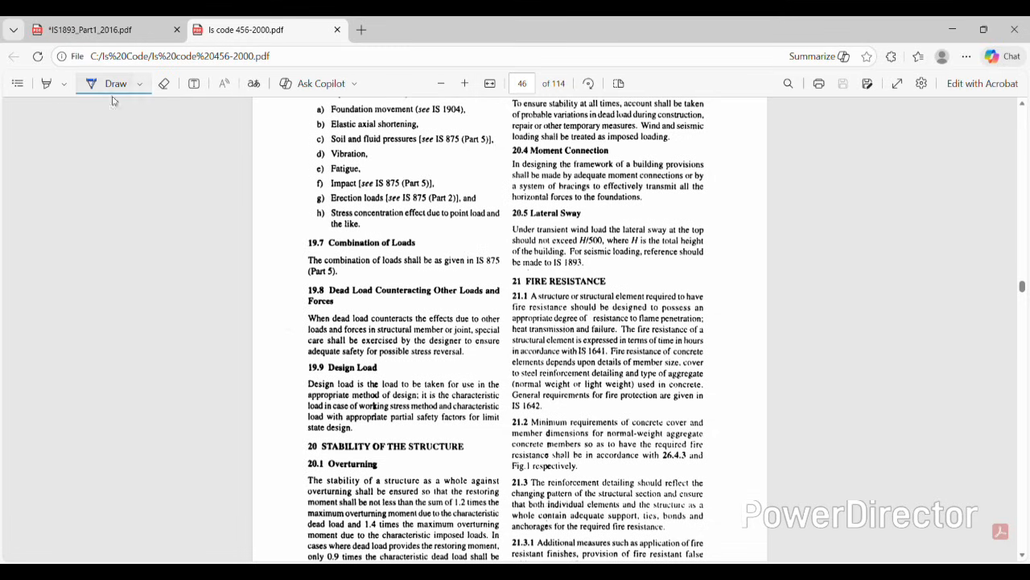
mouse_move(504, 204)
left_mouse_down()
mouse_move(531, 274)
mouse_move(700, 270)
mouse_move(644, 201)
mouse_move(520, 198)
left_mouse_up()
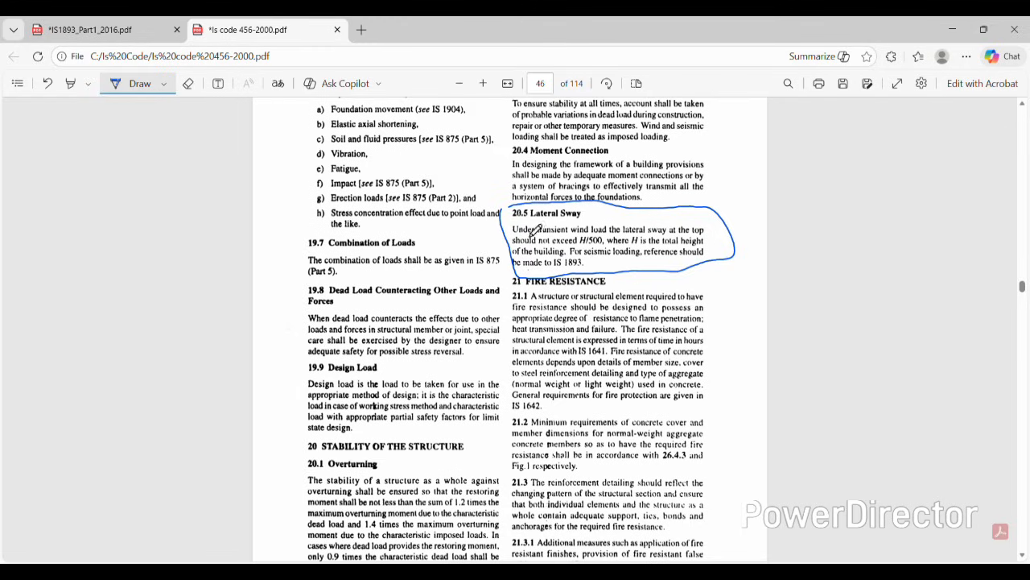
left_click_drag(512, 232, 695, 233)
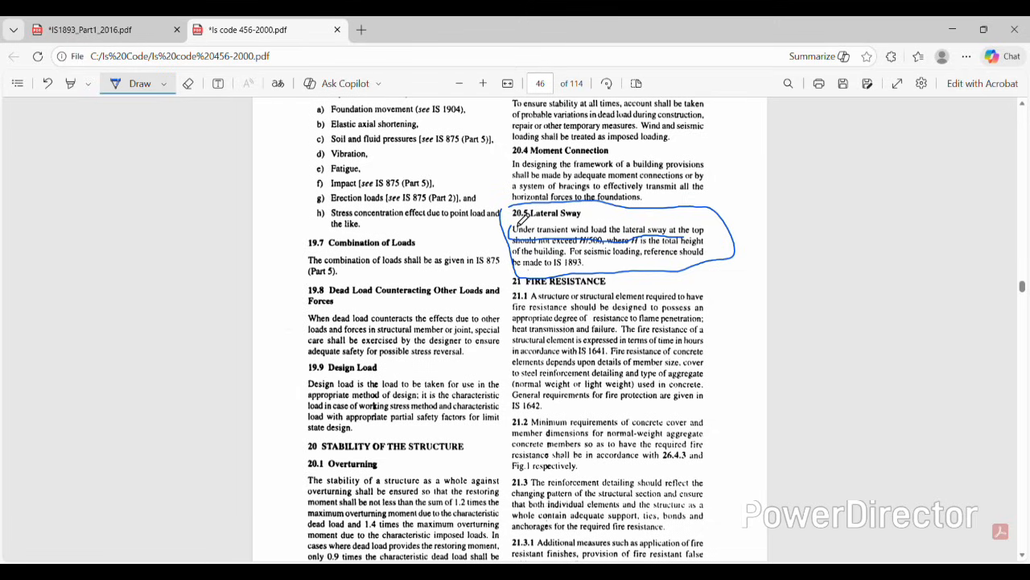
mouse_move(517, 226)
left_mouse_down()
mouse_move(519, 237)
mouse_move(573, 239)
mouse_move(710, 231)
left_mouse_up()
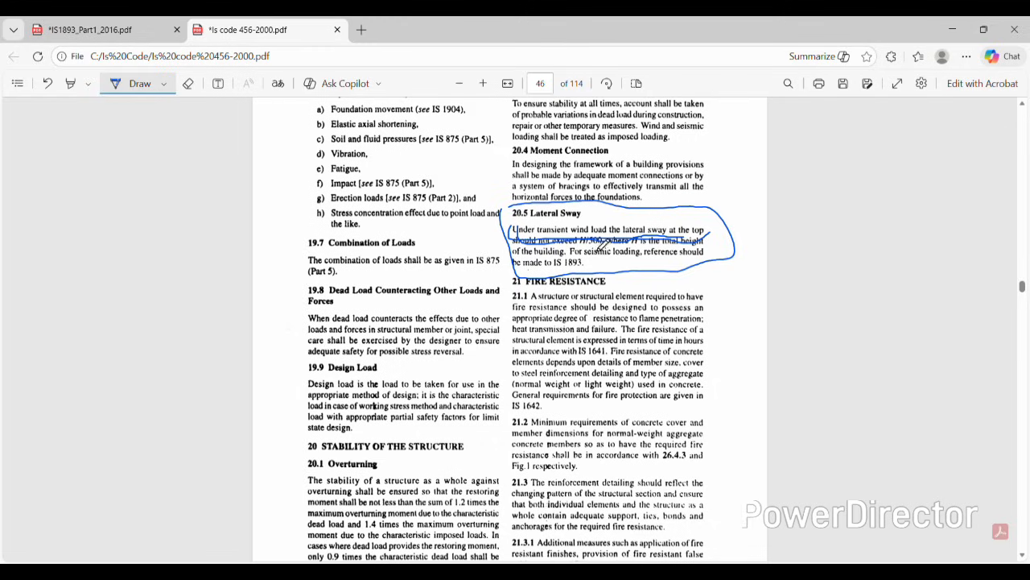
mouse_move(709, 283)
left_mouse_down()
mouse_move(725, 276)
mouse_move(755, 312)
left_mouse_up()
left_click_drag(761, 322, 753, 351)
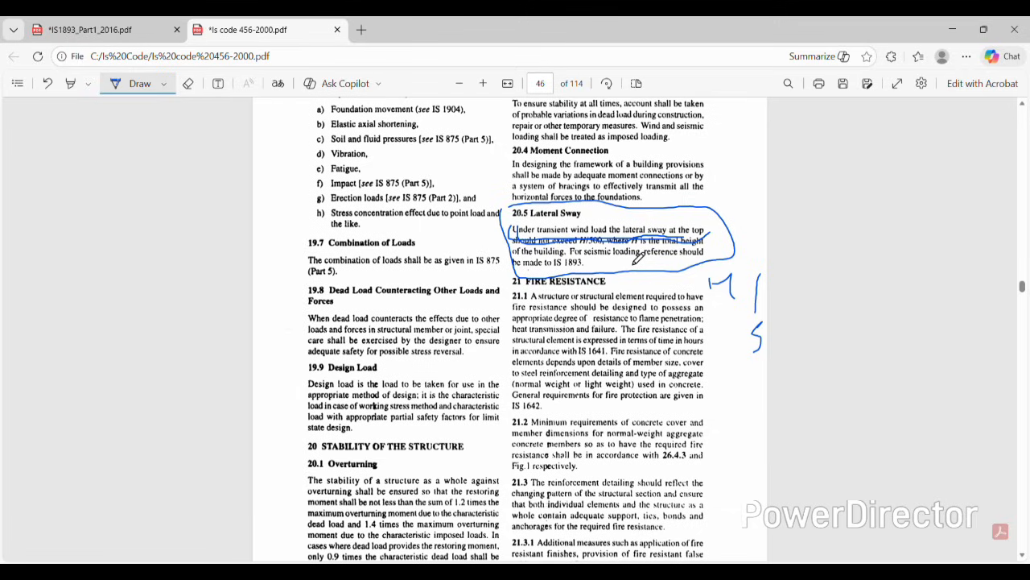
Select cell A4 on the LATERAL SWAY CHECK sheet in Excel, and return to the ETABS Story Max Over Avg Displacements table
mouse_move(679, 572)
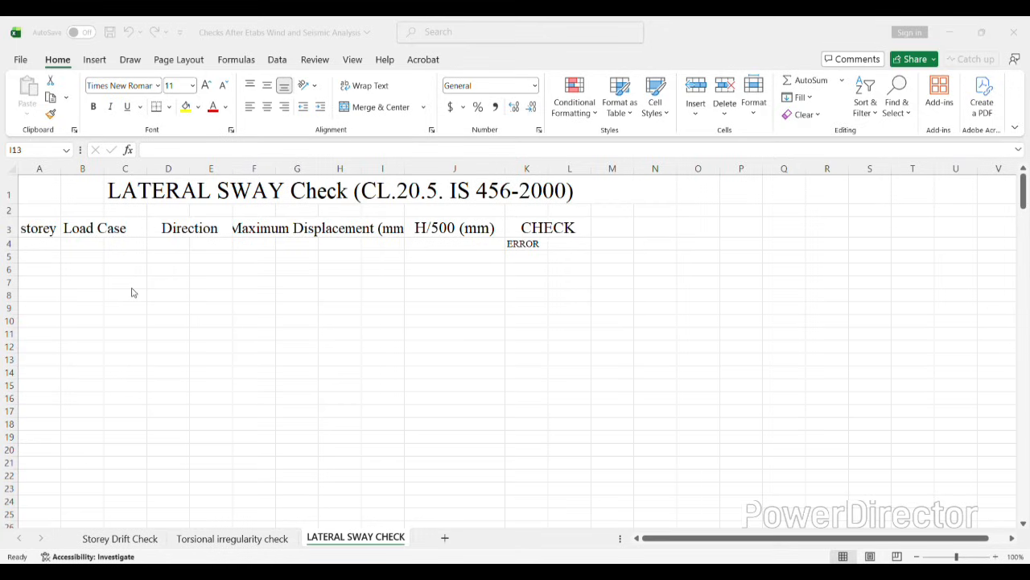
left_click(41, 243)
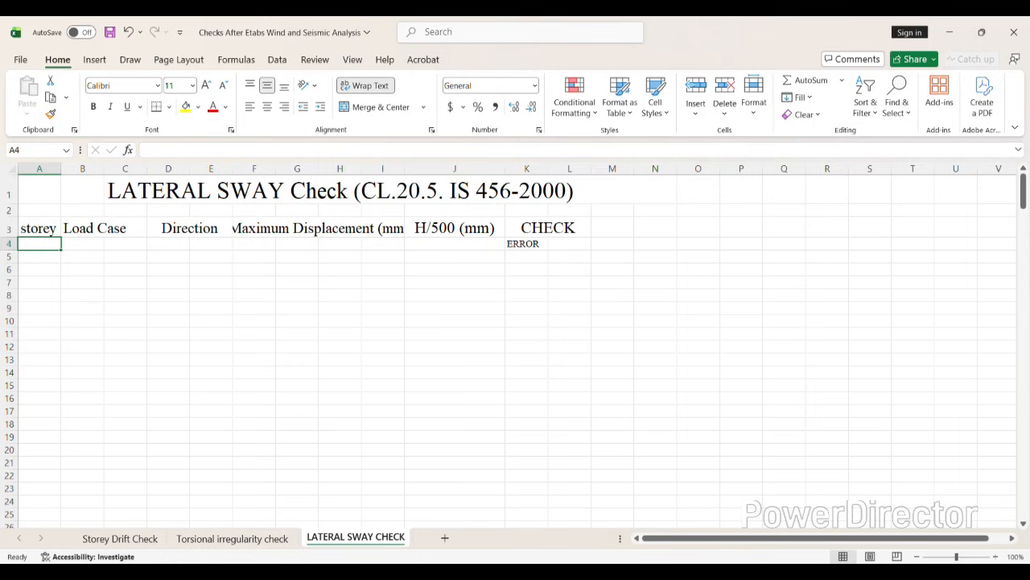
key("alt+Tab")
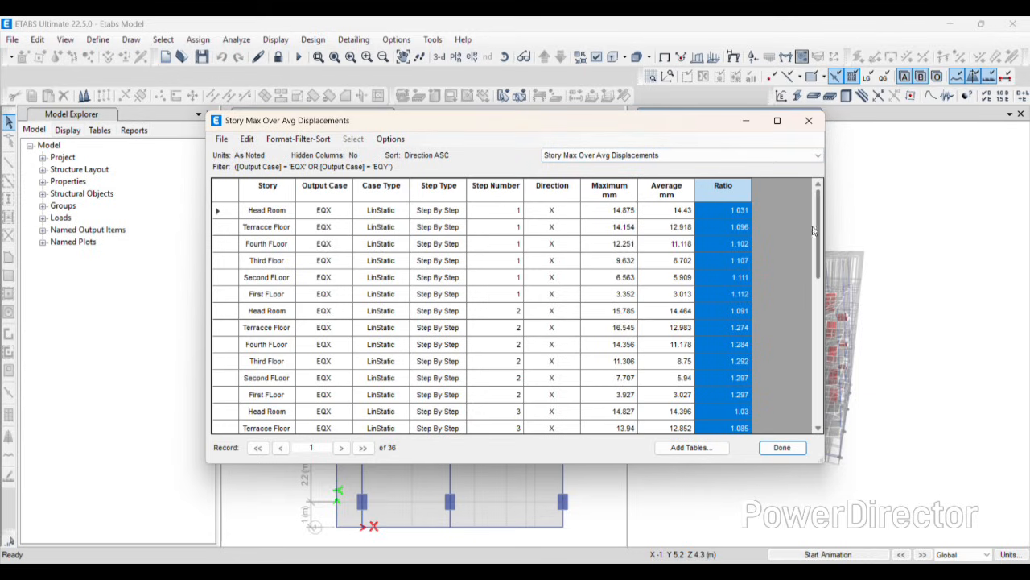
Filter the Output Case column to the combinations D.L.-EQX through D.L.+W.L.Y and look through the filtered rows
left_click(722, 260)
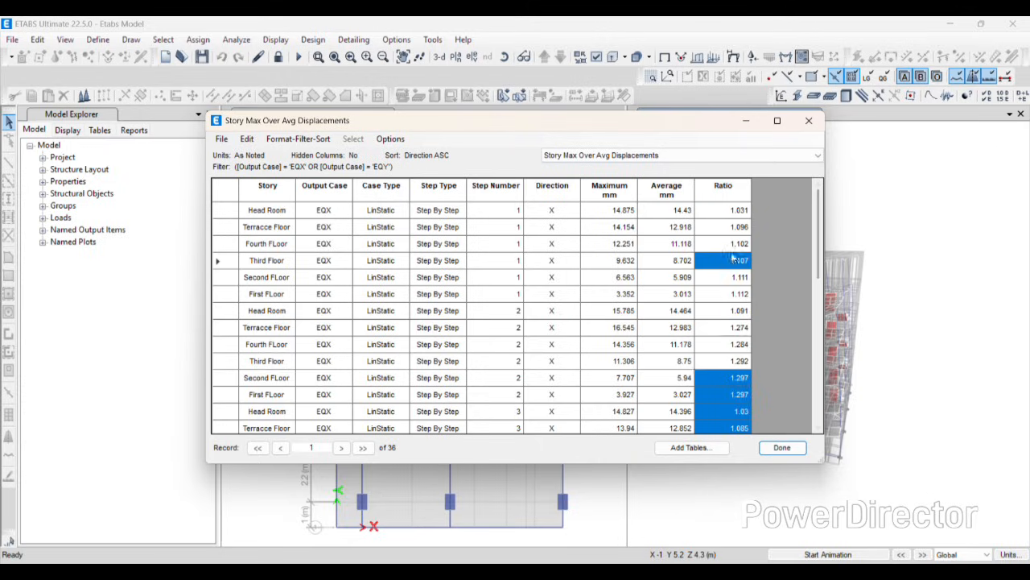
left_click(260, 193)
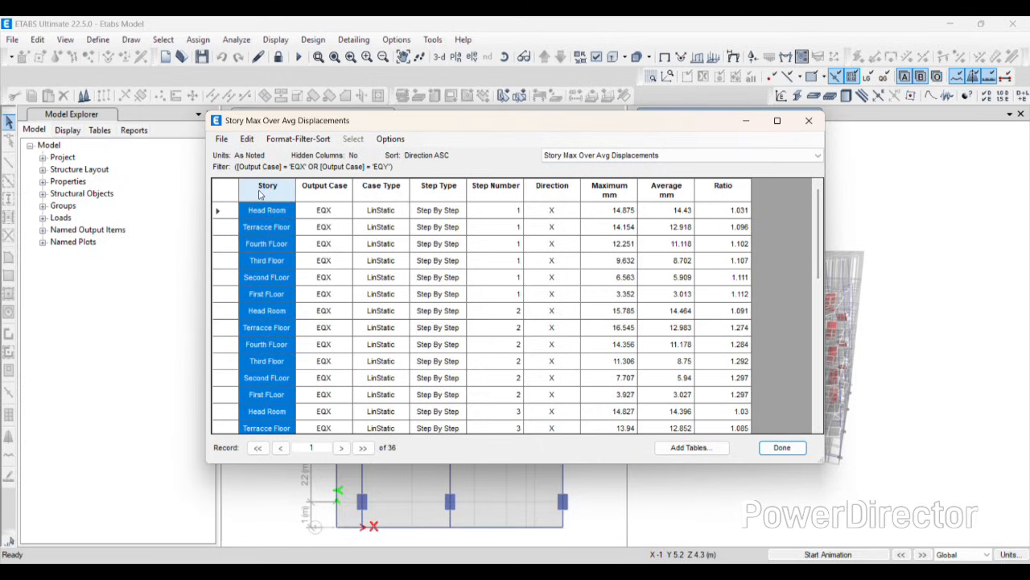
left_click(320, 189)
right_click(318, 191)
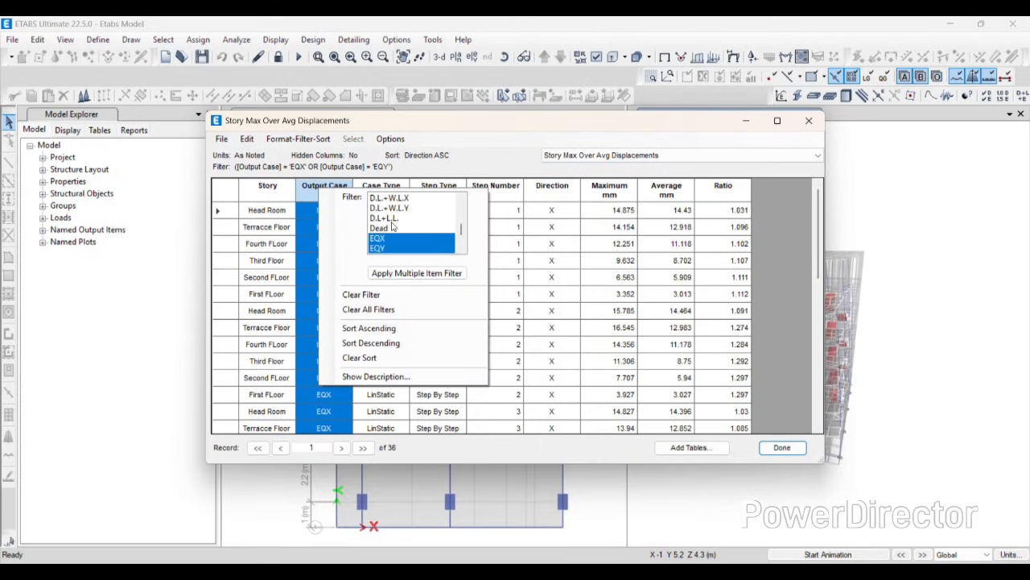
scroll(388, 229, "down", 3)
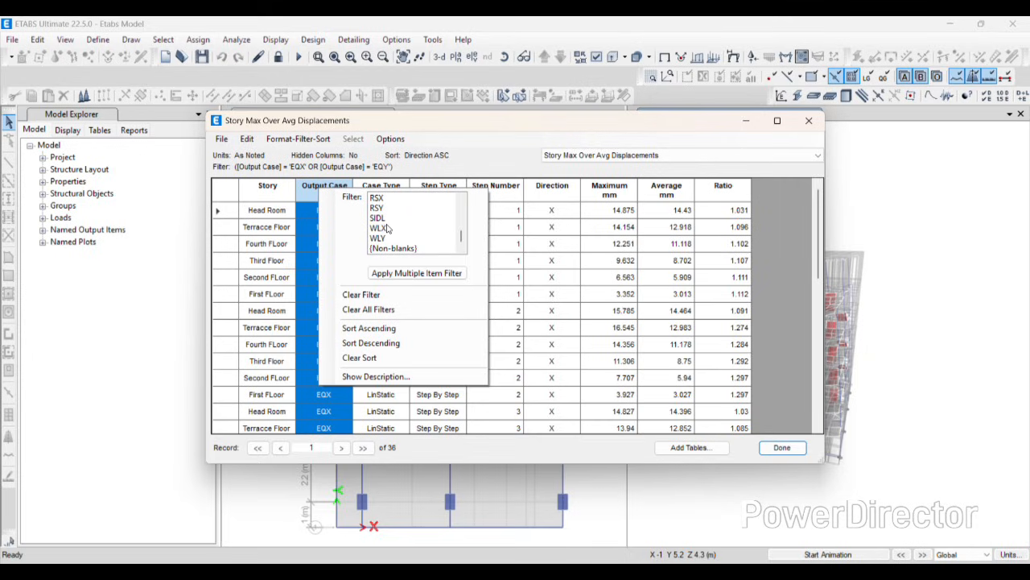
scroll(388, 229, "up", 5)
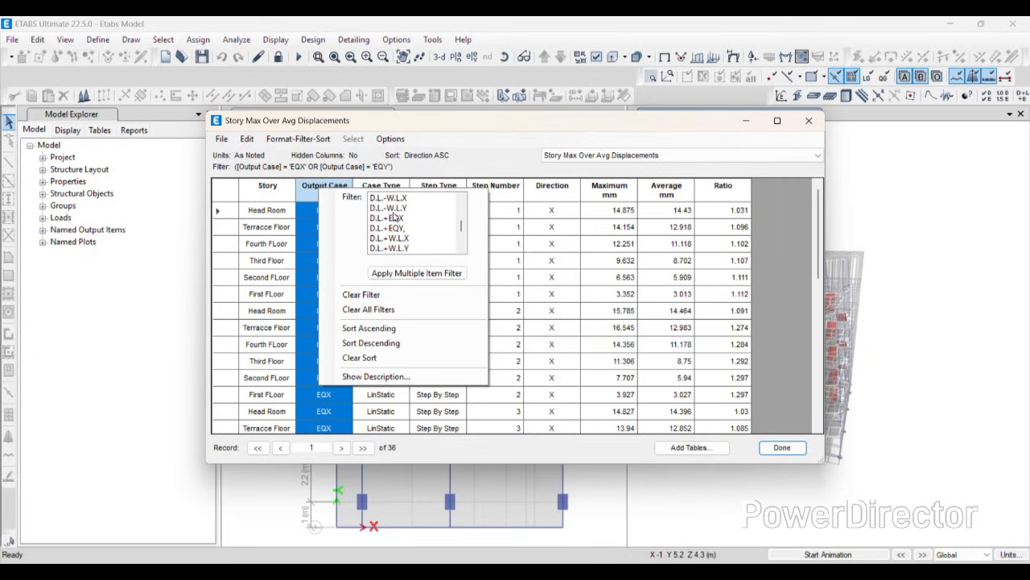
scroll(392, 218, "up", 1)
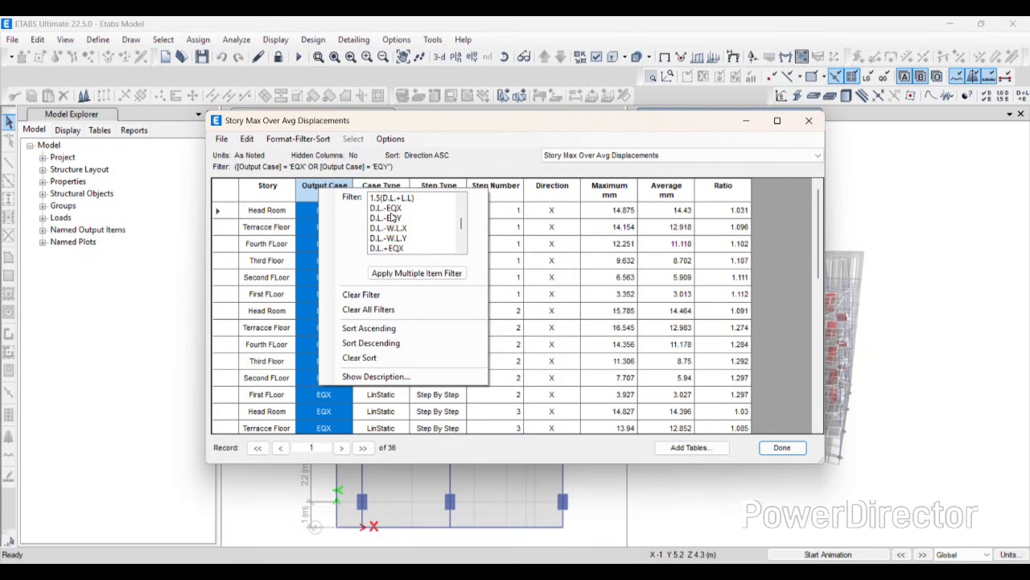
left_click_drag(391, 210, 407, 239)
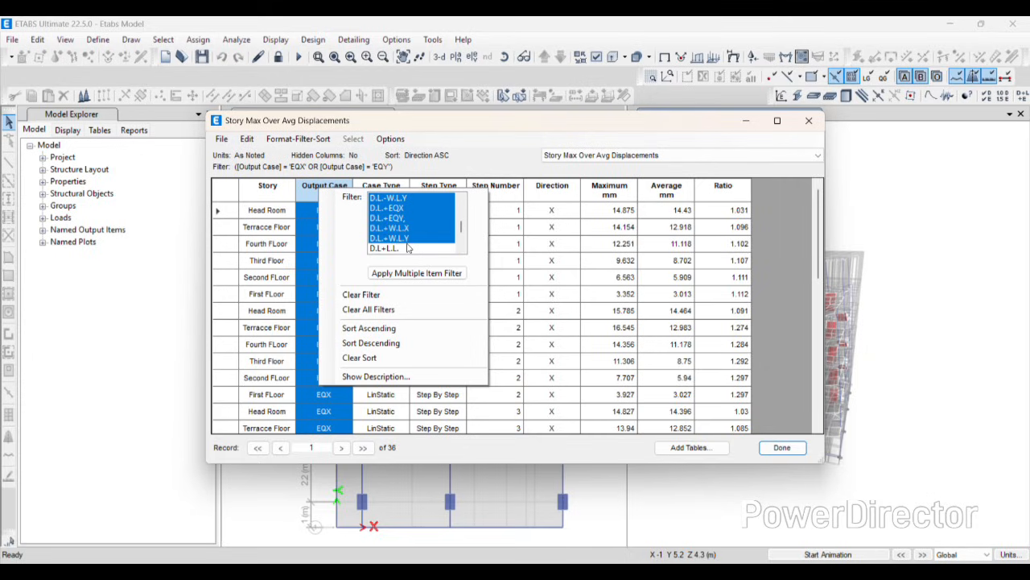
left_click(397, 273)
left_click_drag(462, 227, 463, 241)
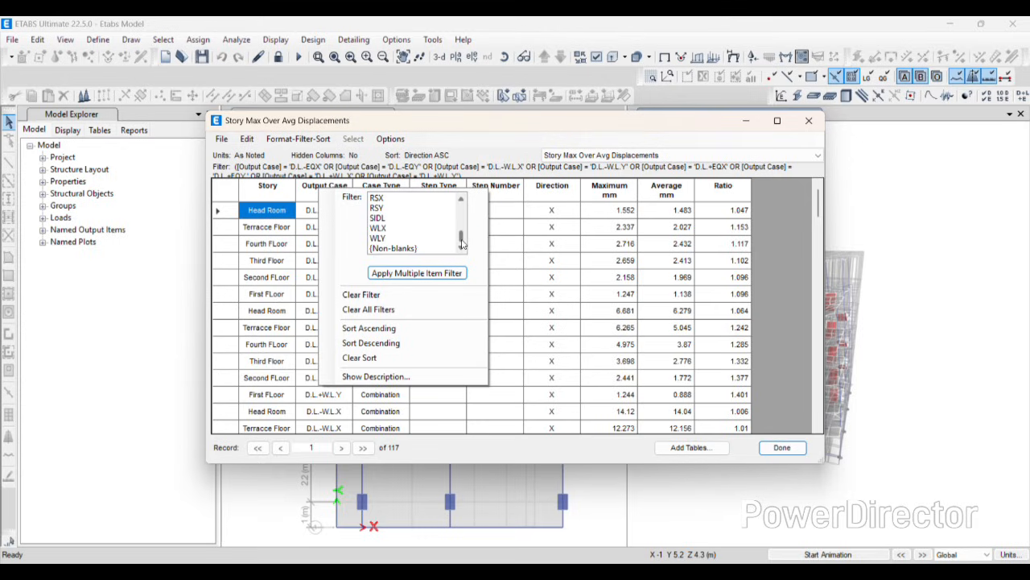
left_click(281, 320)
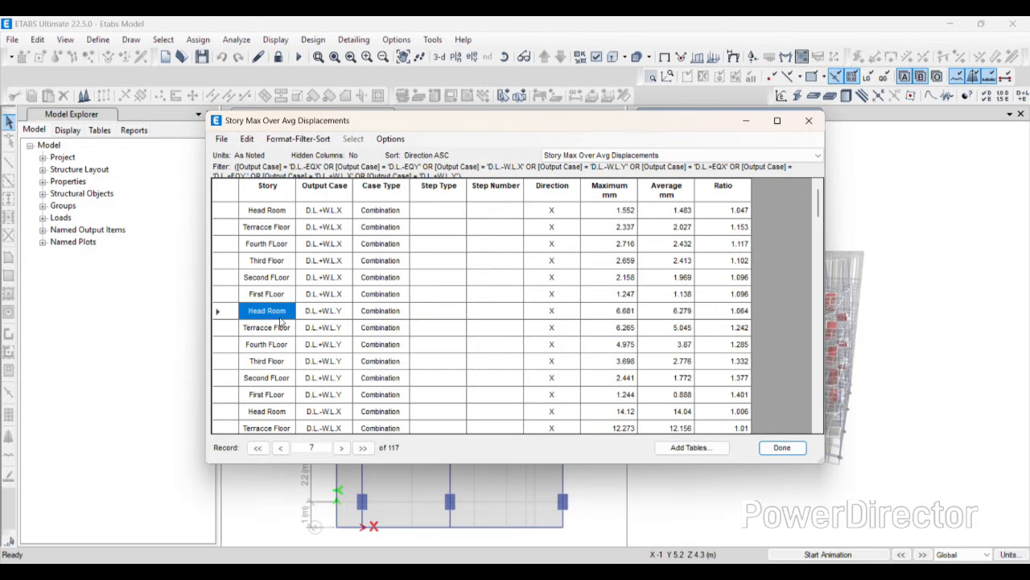
scroll(281, 320, "down", 4)
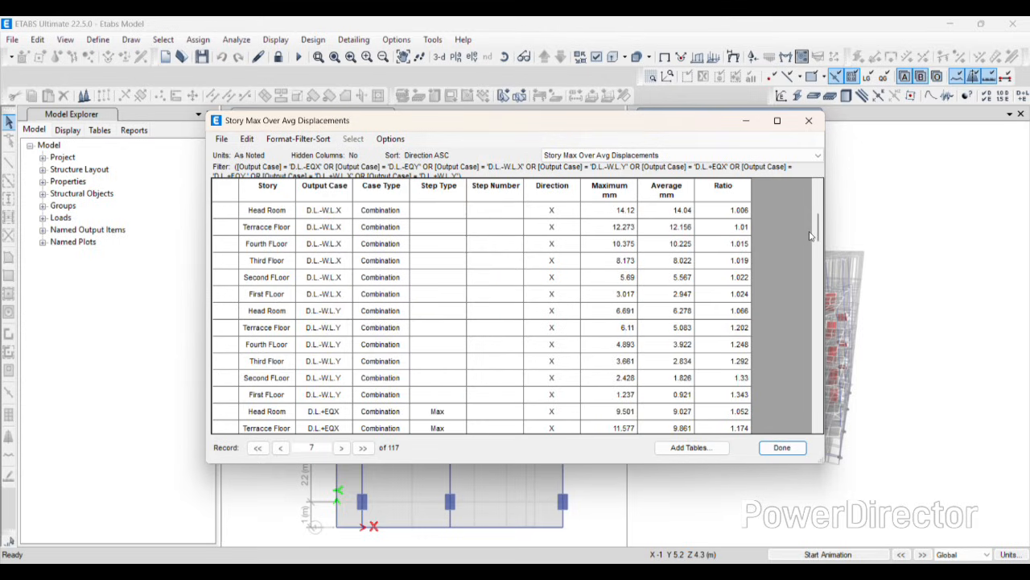
left_click_drag(336, 413, 292, 216)
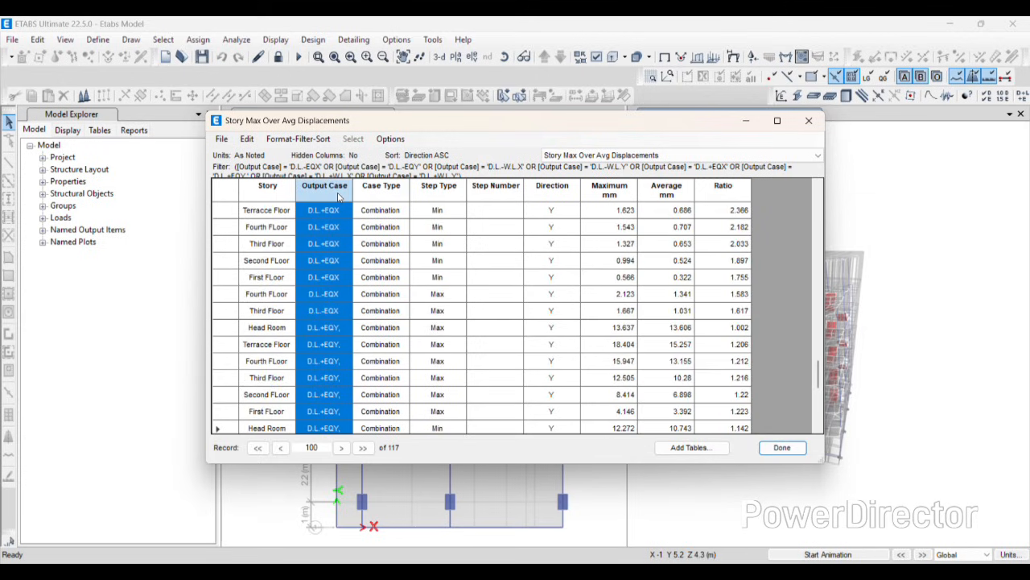
Change the Output Case filter to show only the D.L.+W.L.X combination
left_click(324, 186)
left_click(410, 224)
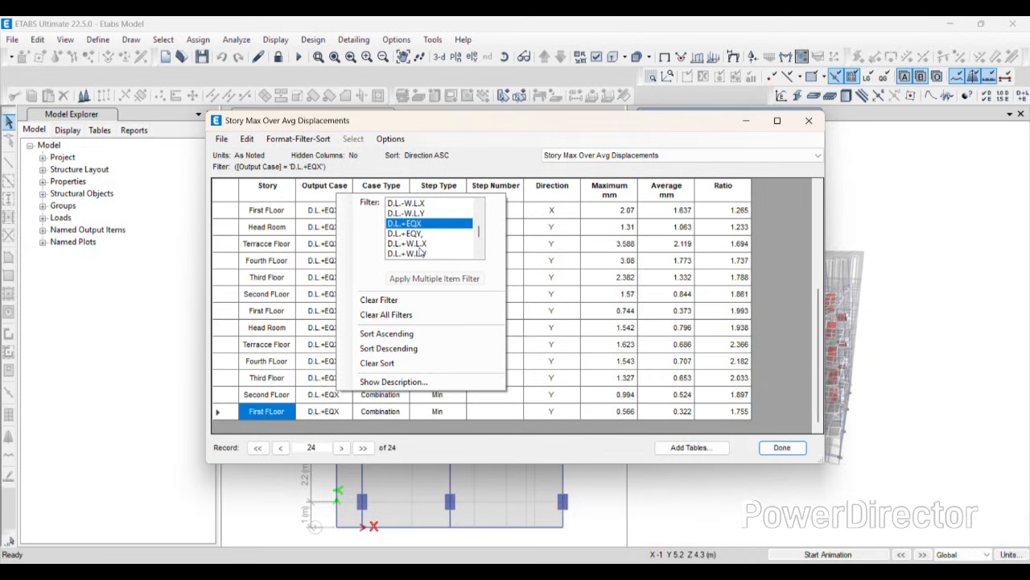
left_click(419, 244, "shift")
left_click(406, 225)
left_click(416, 244)
left_click(417, 253, "shift")
Filter the Output Case column to the wind combinations D.L.-W.L.X, D.L.-W.L.Y, D.L.+W.L.X and D.L.+W.L.Y
scroll(478, 233, "up", 3)
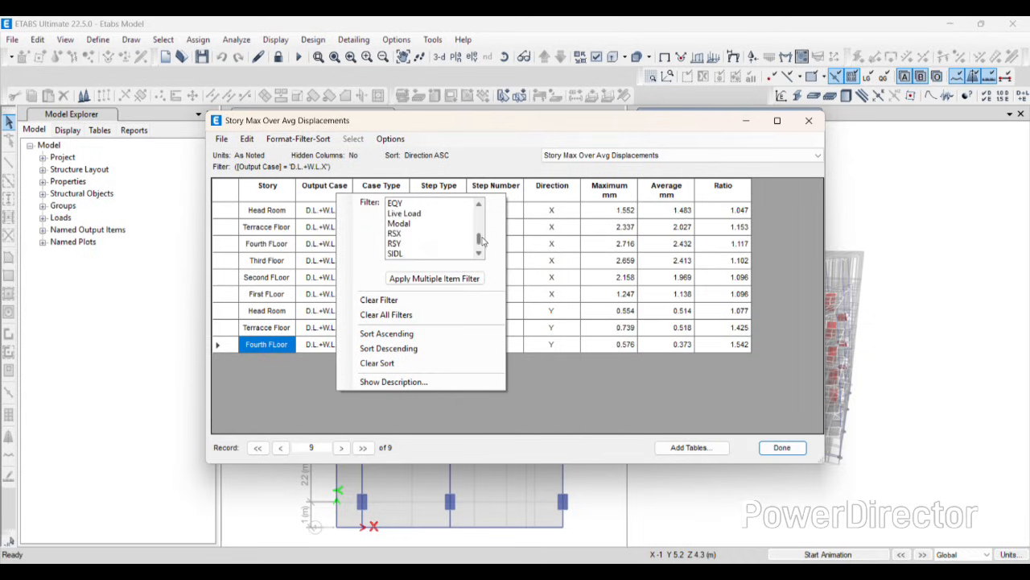
scroll(481, 233, "down", 5)
scroll(481, 231, "up", 2)
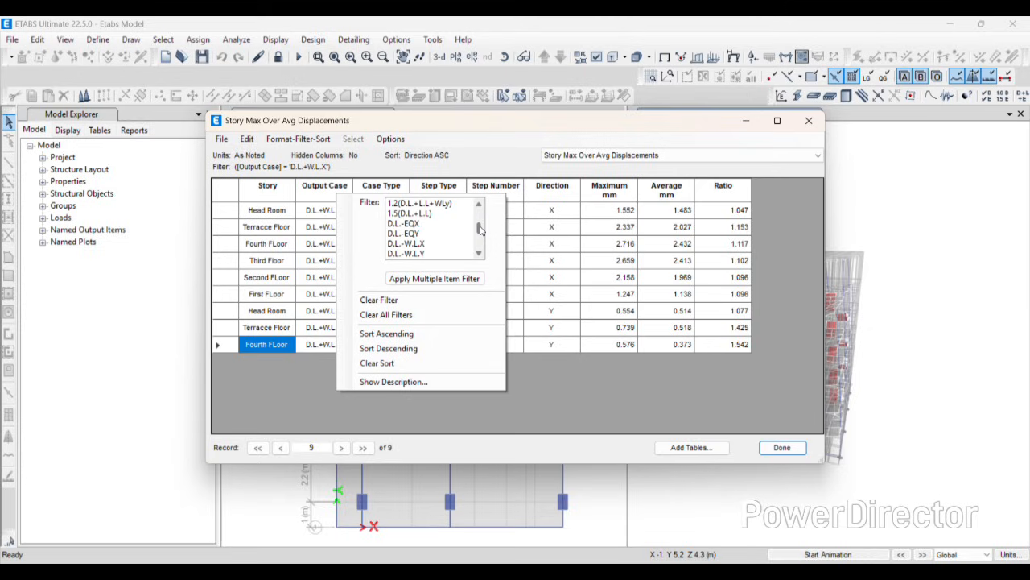
left_click(413, 243, "ctrl")
left_click(413, 252, "ctrl")
scroll(478, 233, "down", 2)
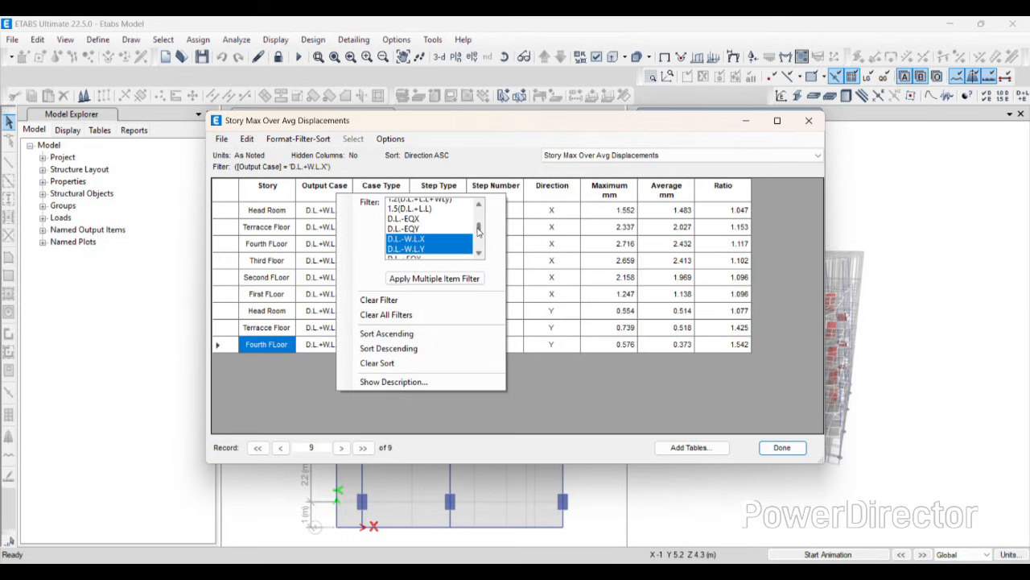
scroll(478, 233, "up", 2)
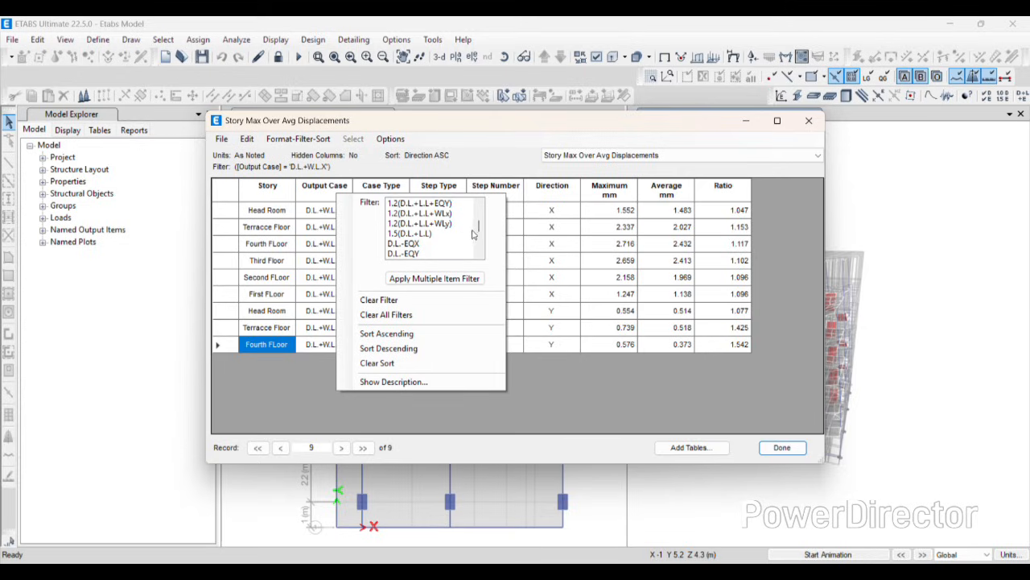
scroll(479, 232, "down", 2)
scroll(478, 233, "down", 1)
left_click_drag(478, 233, 479, 207)
scroll(478, 202, "down", 3)
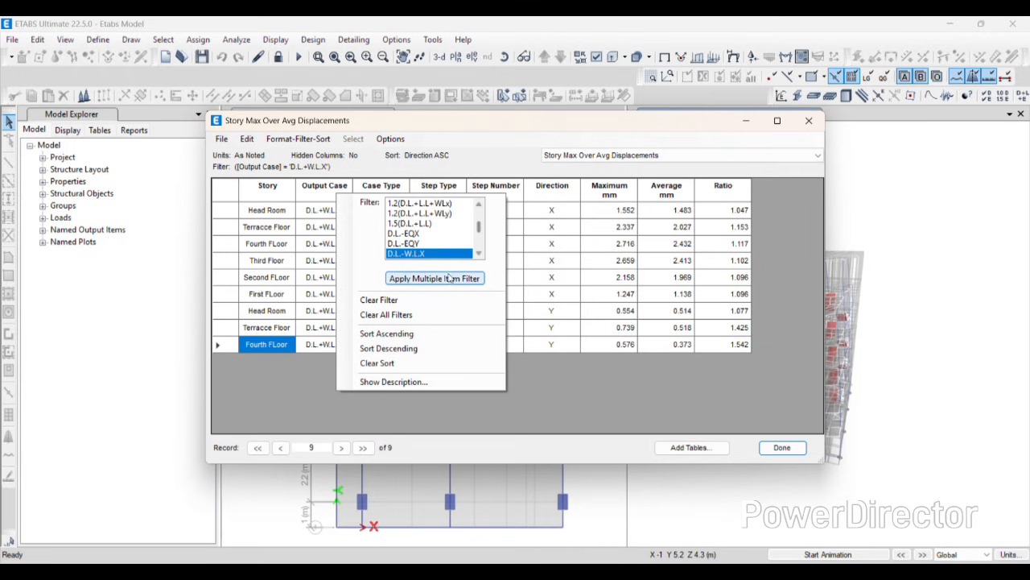
left_click(434, 278)
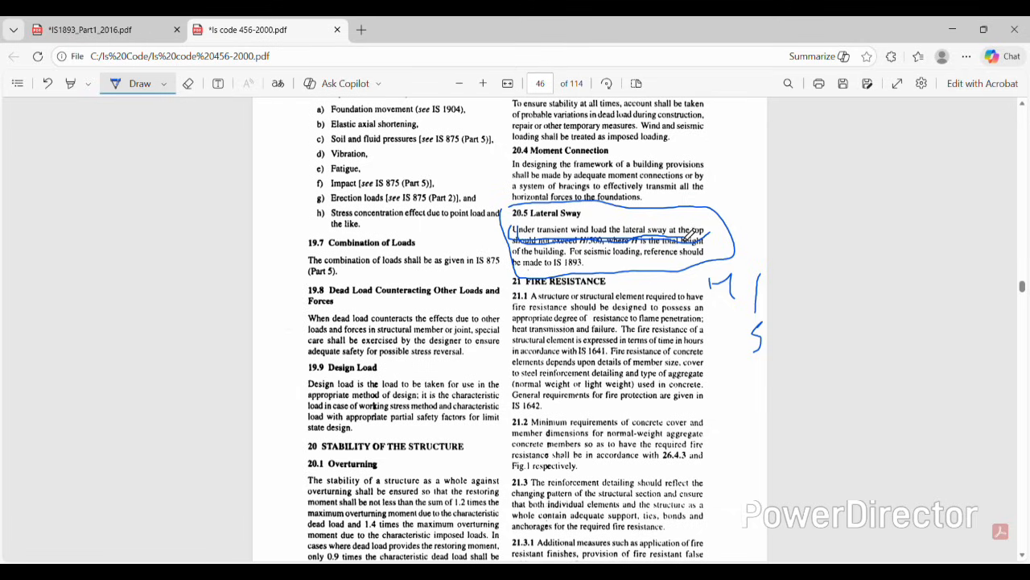
left_click(954, 29)
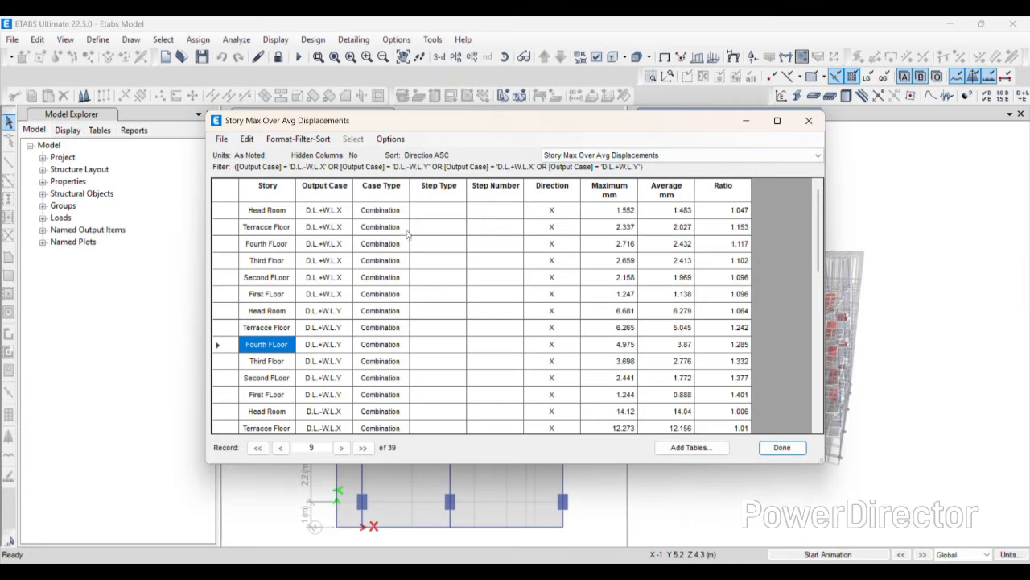
Filter the Story column to Head Room and copy its Story entries into Excel's LATERAL SWAY CHECK sheet from cell A4 down
left_click(273, 213)
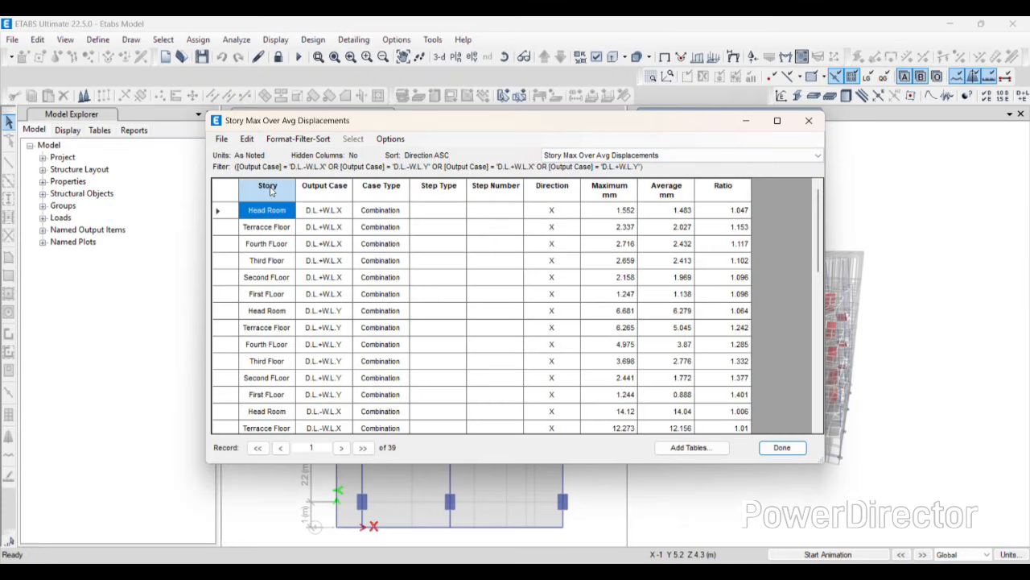
left_click(270, 189)
right_click(271, 190)
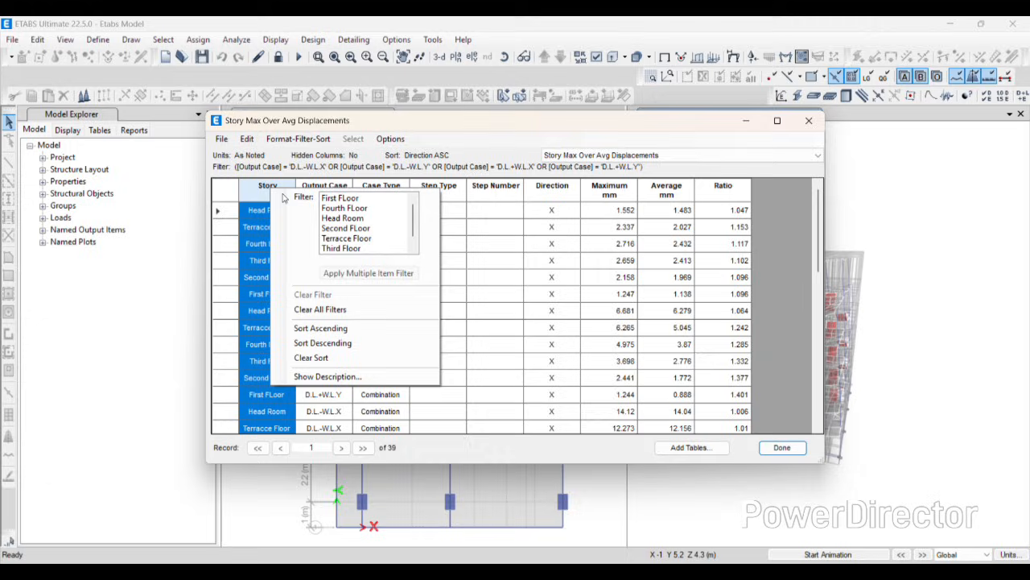
left_click(345, 219)
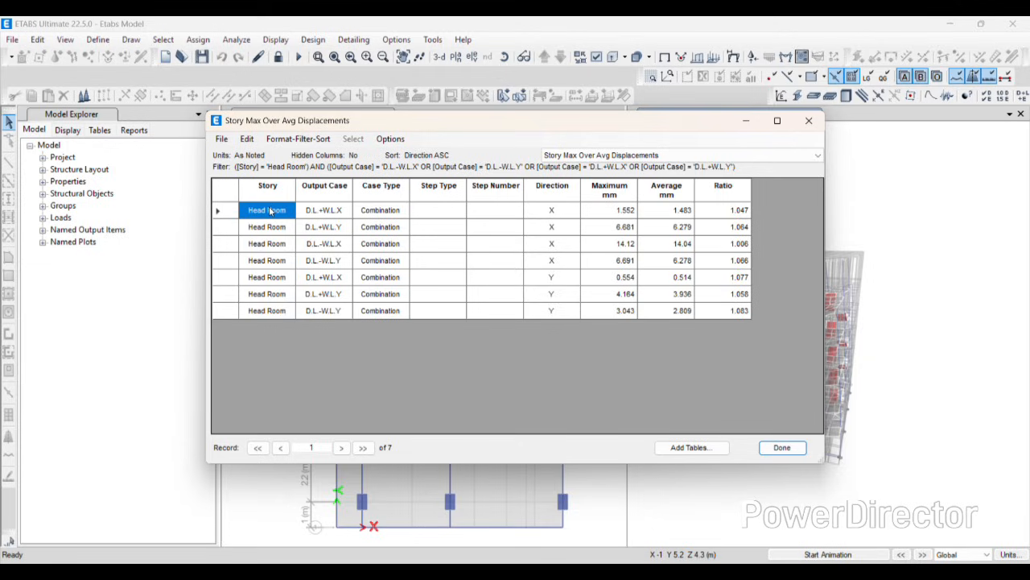
left_click_drag(270, 210, 265, 314)
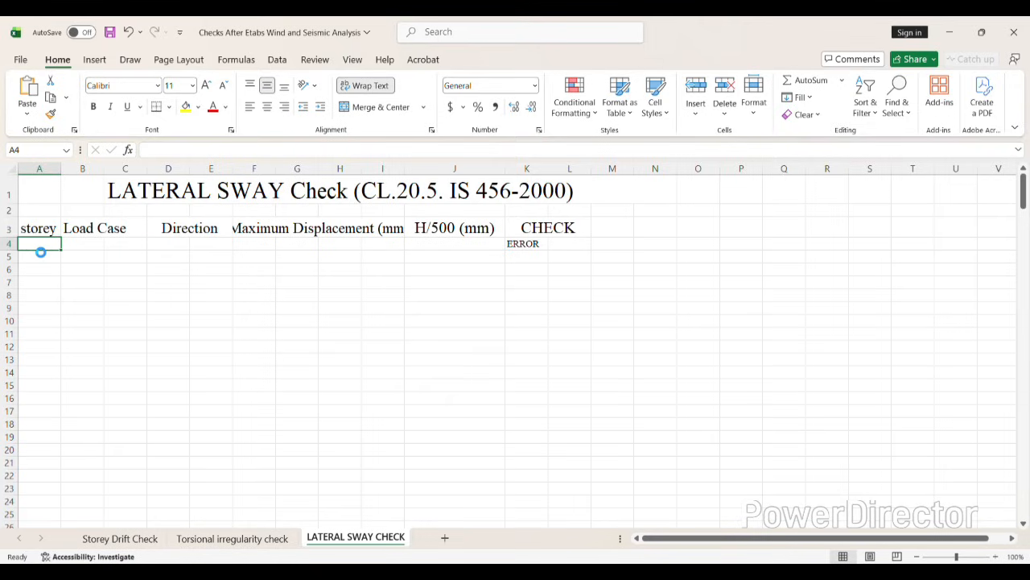
type("Head Room Head Room Head Room Head Room Head Room Head Room Head Room")
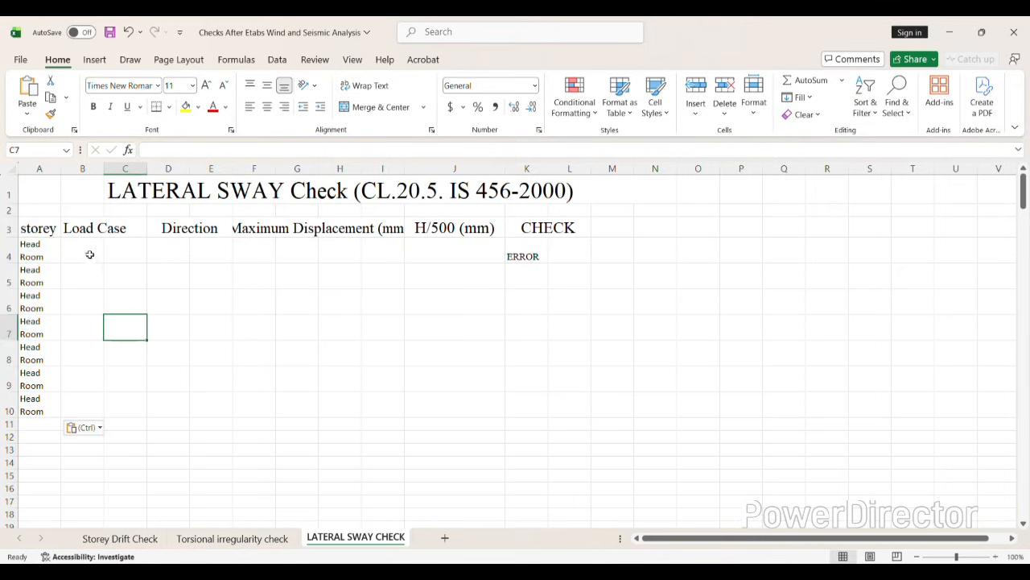
Copy the filtered Output Case entries from the ETABS table into the Load Case column in Excel, starting at cell B4
left_click(84, 253)
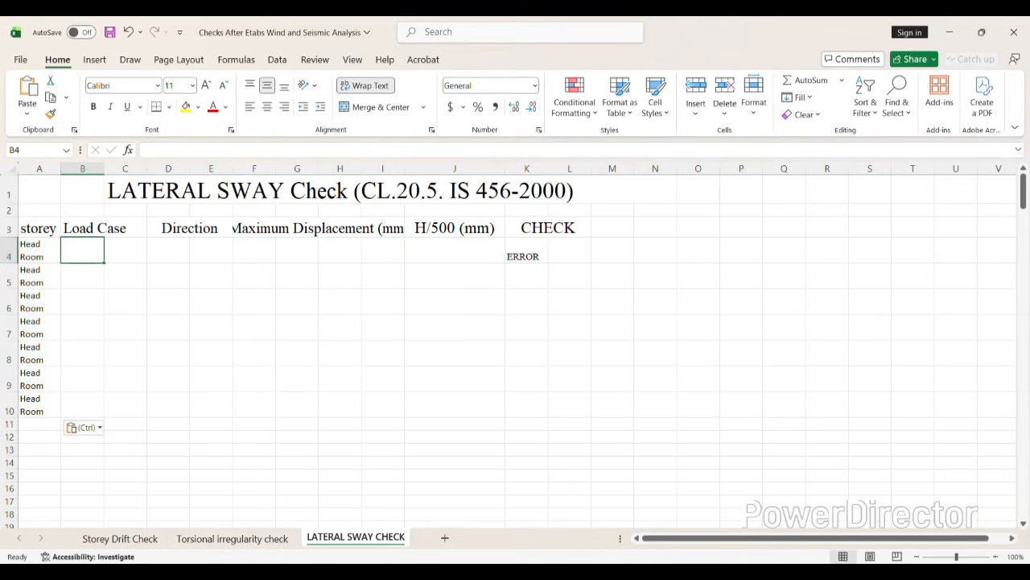
mouse_move(708, 572)
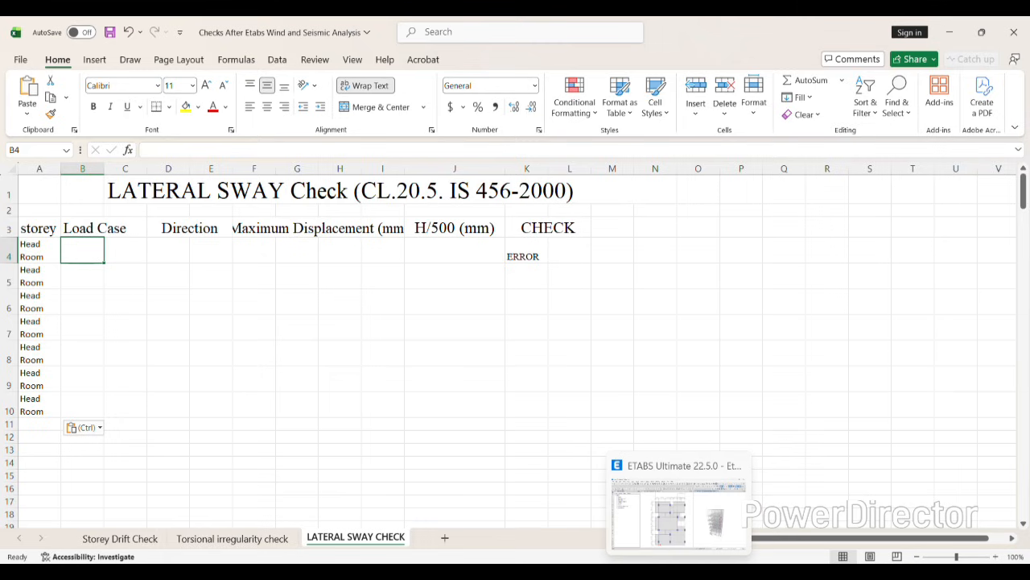
left_click(678, 573)
left_click_drag(320, 211, 316, 322)
key("ctrl+c")
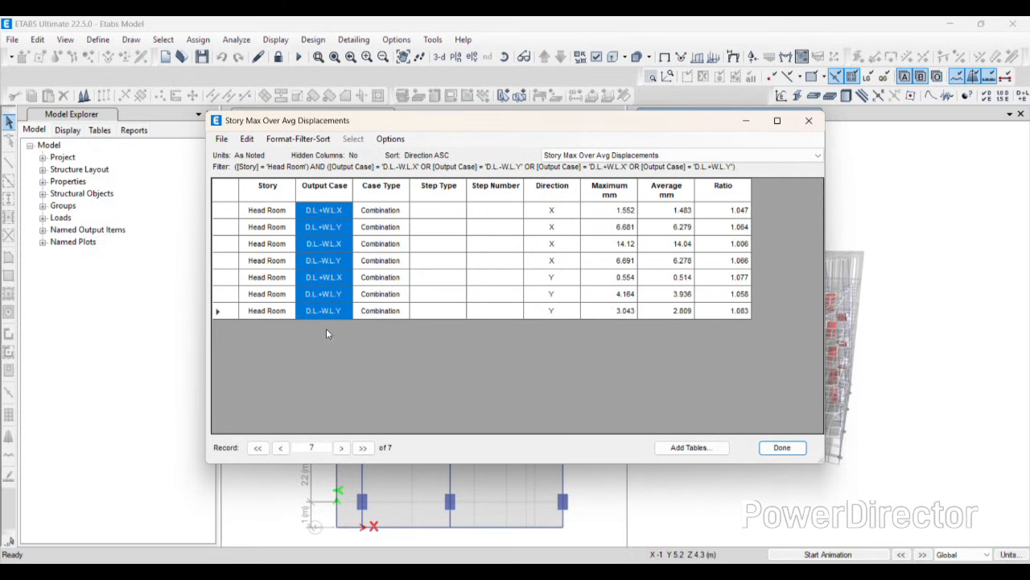
key("alt+Tab")
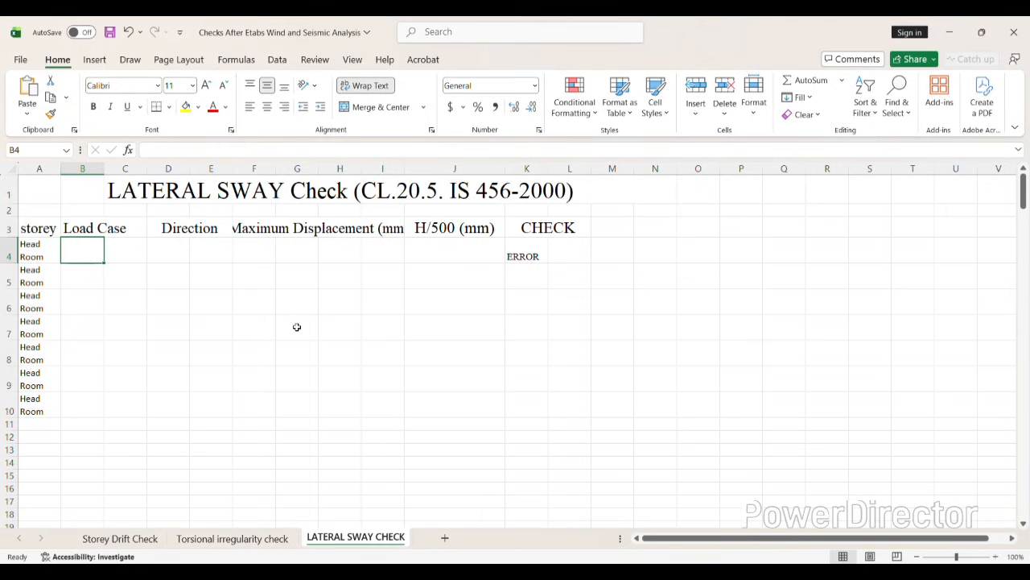
key("ctrl+v")
Copy the X and Y Direction entries from the ETABS table into Excel's Direction column, starting at cell D4
left_click(166, 249)
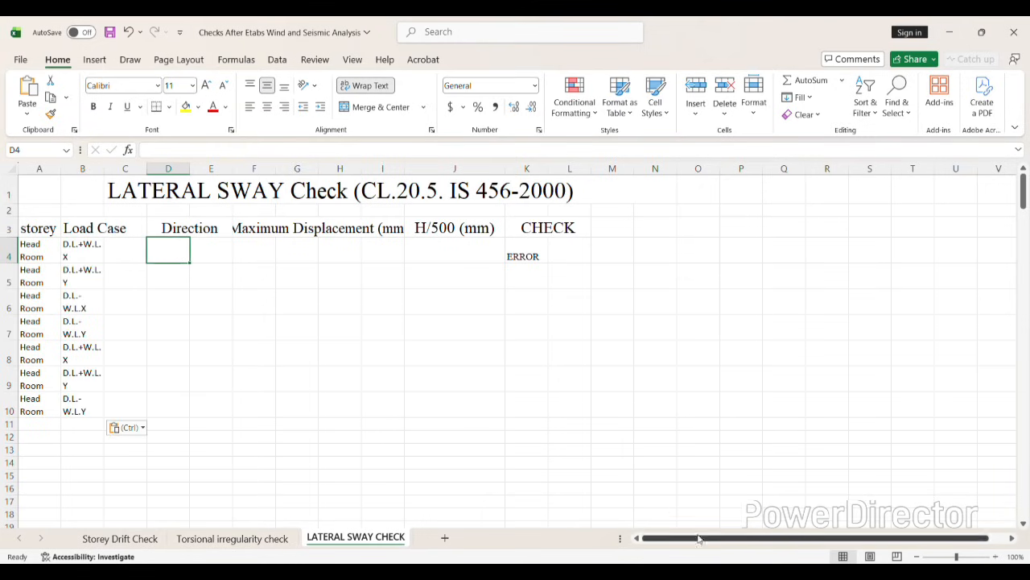
key("alt+Tab")
left_click(551, 260)
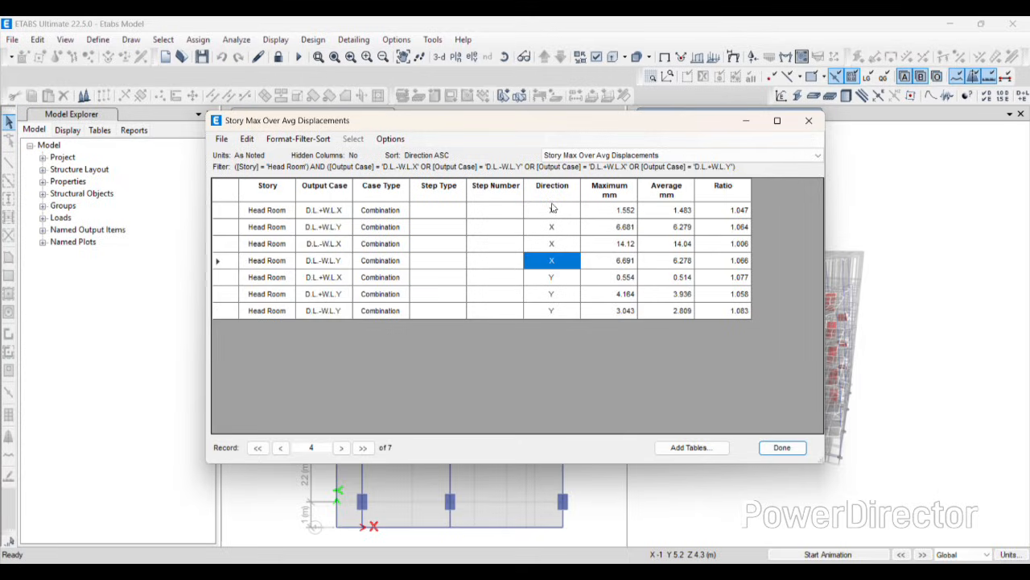
left_click_drag(552, 210, 547, 323)
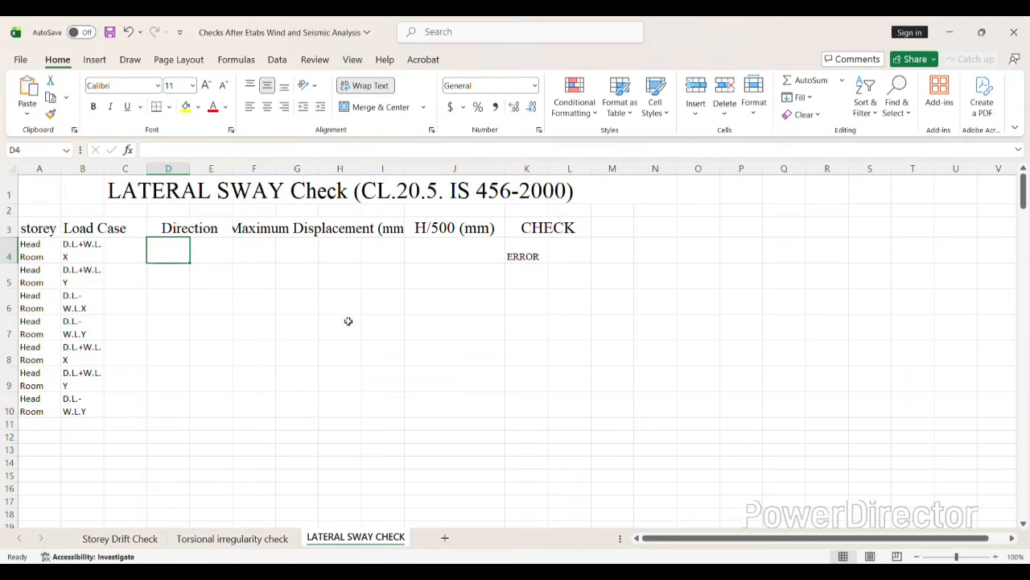
type("X X X X Y Y Y")
Copy the Maximum displacement values from the ETABS table into Excel's Maximum Displacement column, starting at cell F4
left_click(253, 259)
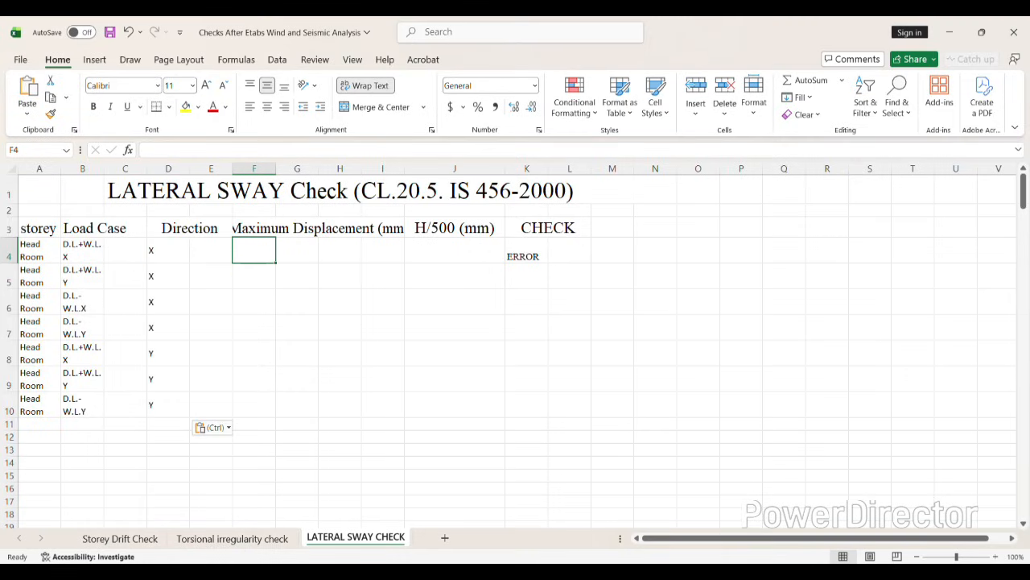
key("alt+Tab")
left_click(617, 212)
left_click_drag(616, 232, 620, 371)
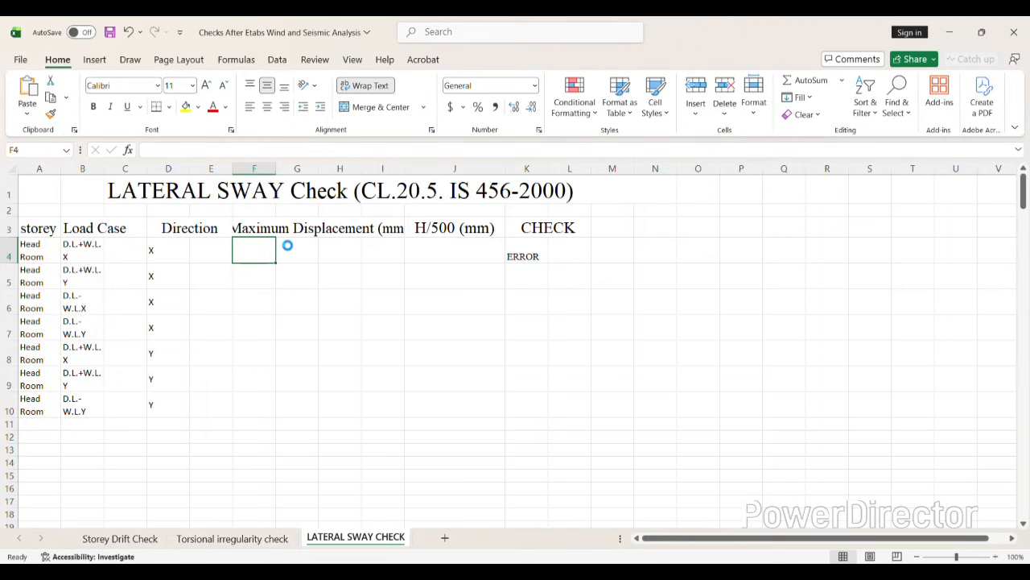
type("1.552 6.681 14.12 6.691 0.554 4.164 3.043")
Enter the formula =20000/500 in cell J4 of the H/500 (mm) column
left_click(322, 267)
left_click(341, 251)
left_click(391, 253)
left_click(420, 253)
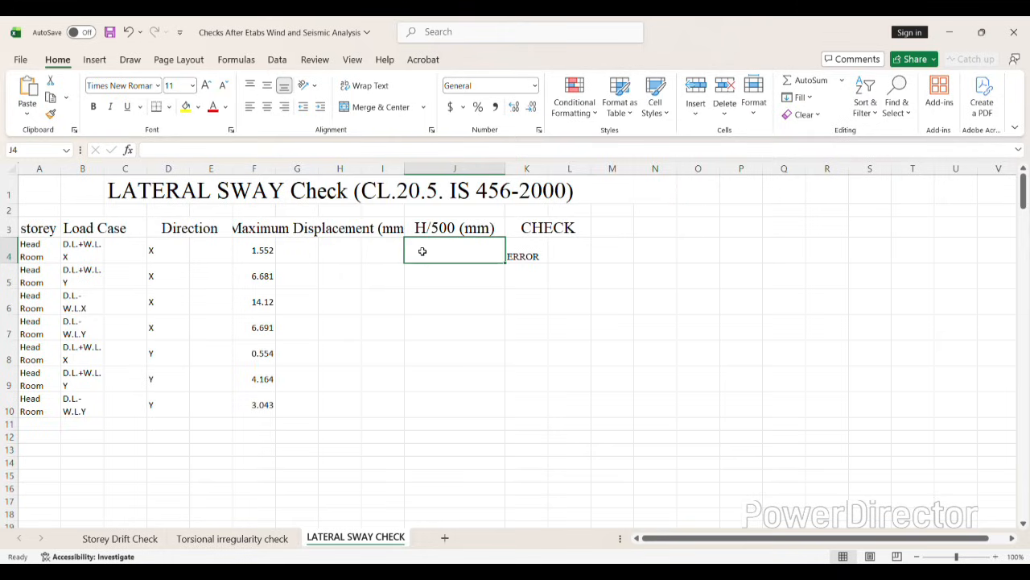
type("=")
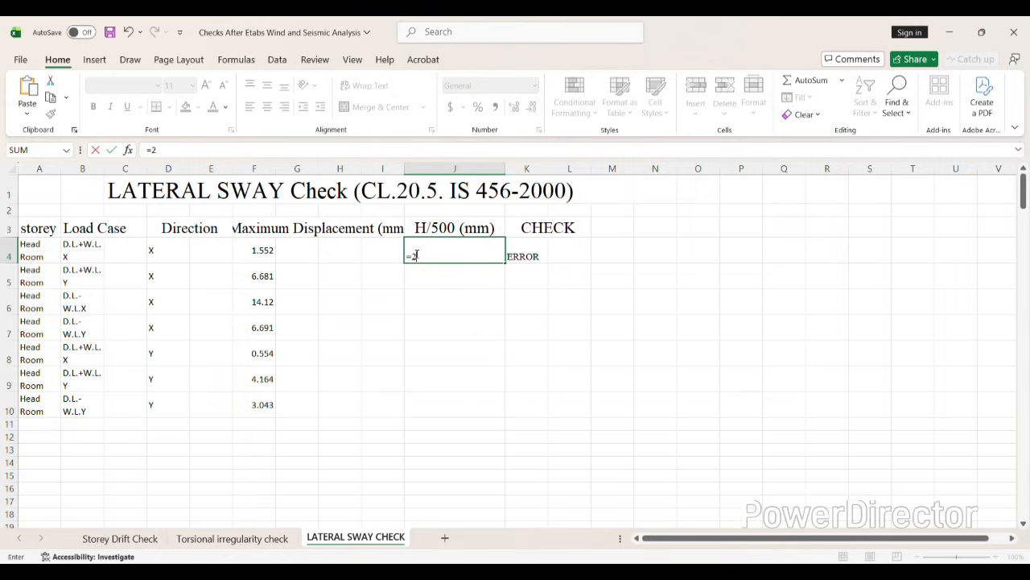
type("20000/500")
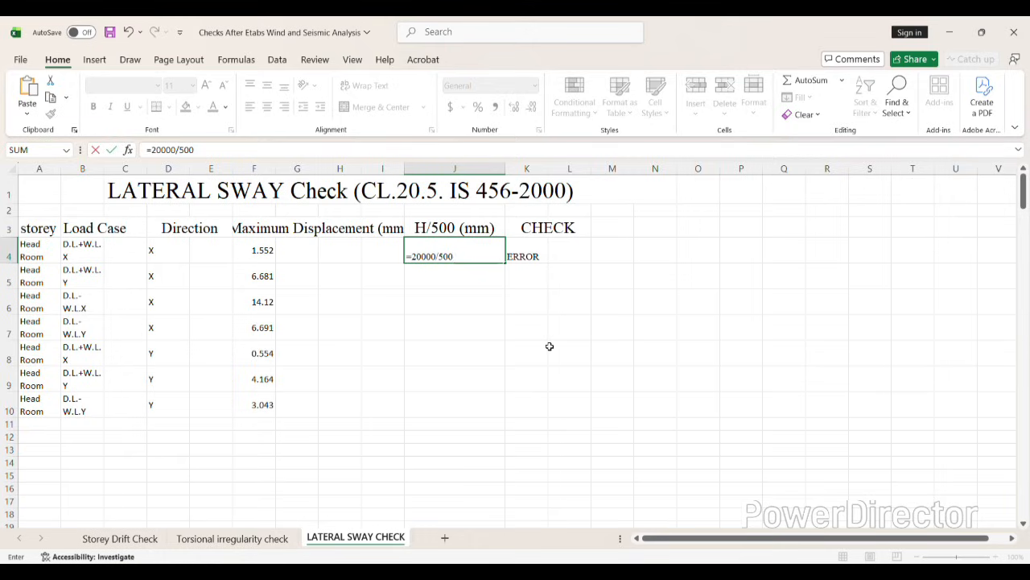
key("Return")
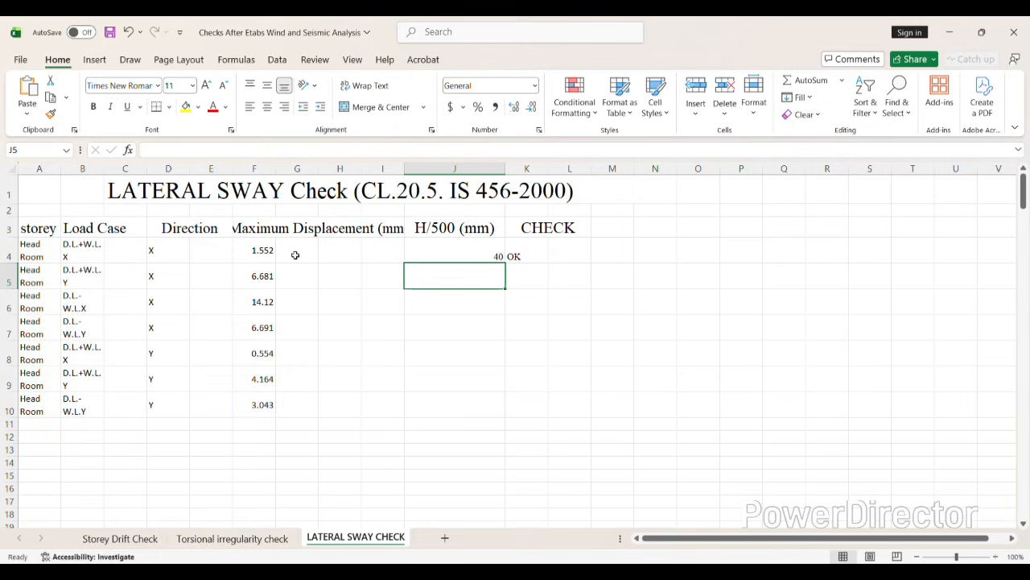
Fill the H/500 formula in J4 and the CHECK formula in K4 down to row 10, and save the workbook
left_click(523, 243)
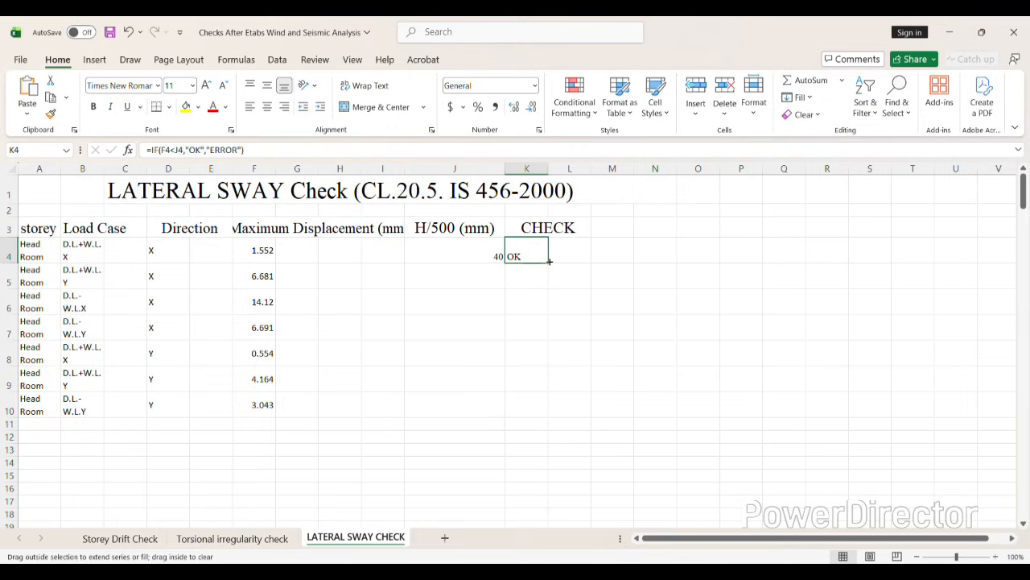
left_click(489, 257)
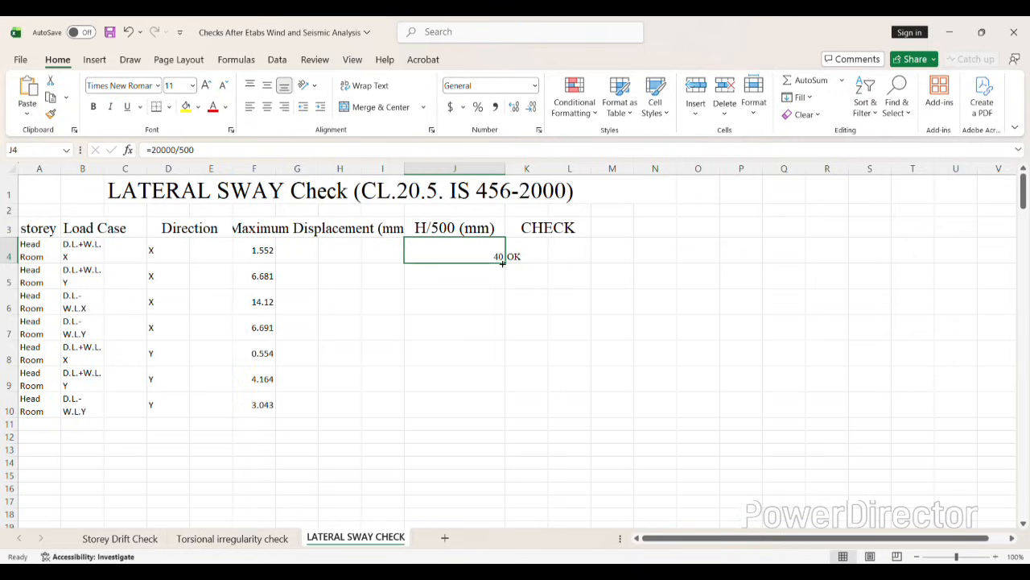
left_click_drag(503, 263, 500, 404)
left_click(536, 256)
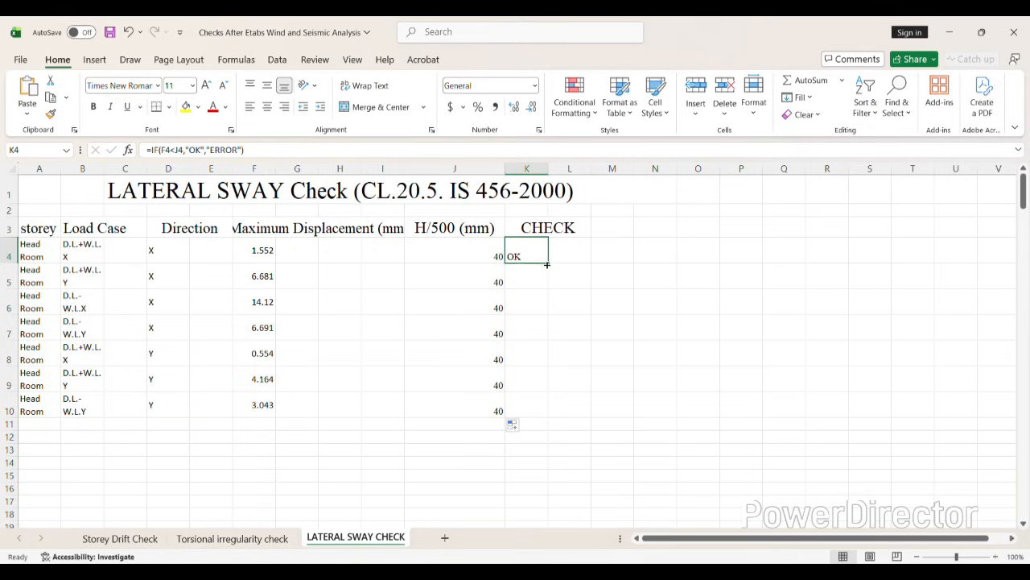
left_click_drag(547, 264, 537, 411)
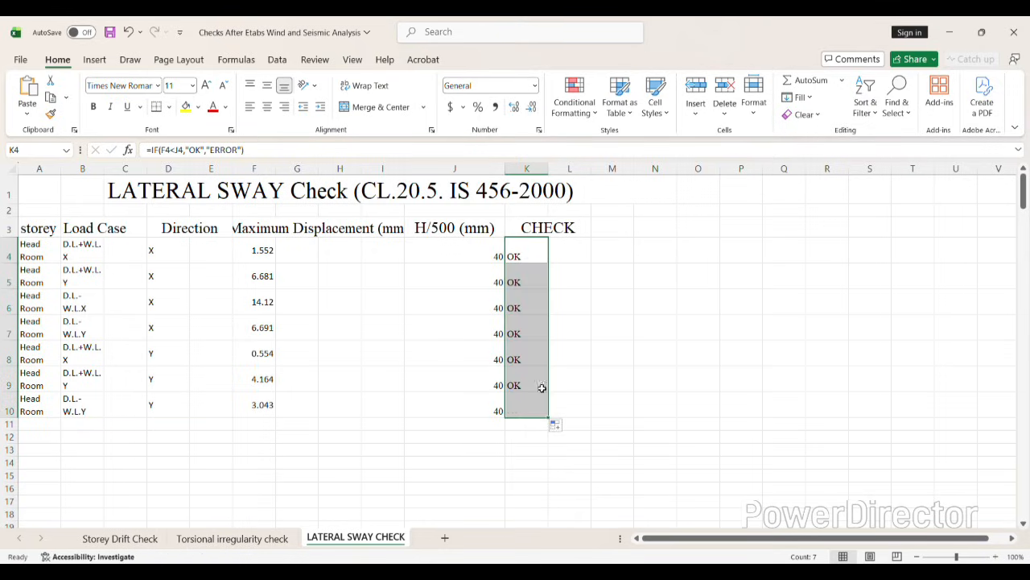
left_click(617, 347)
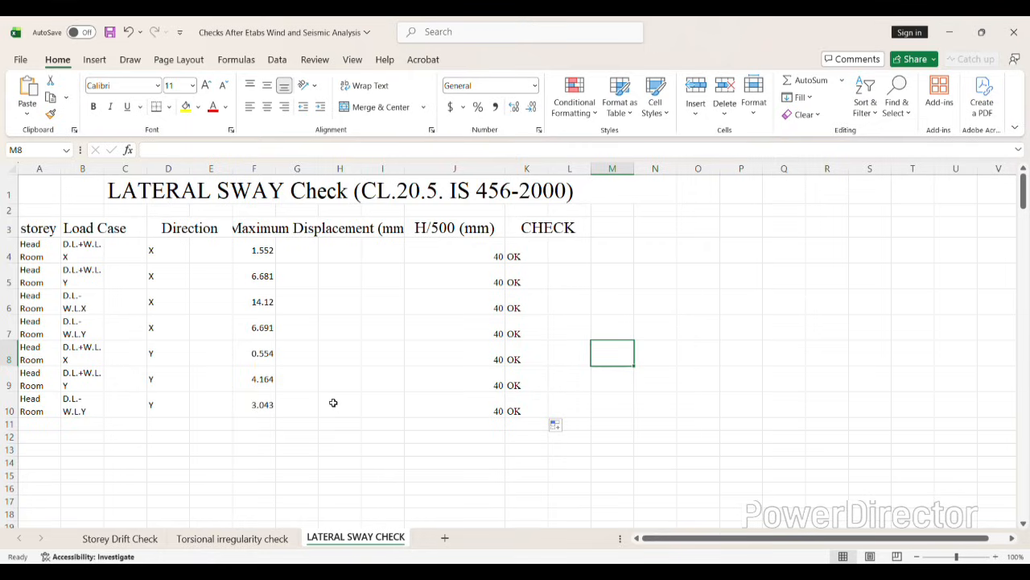
key("ctrl+s")
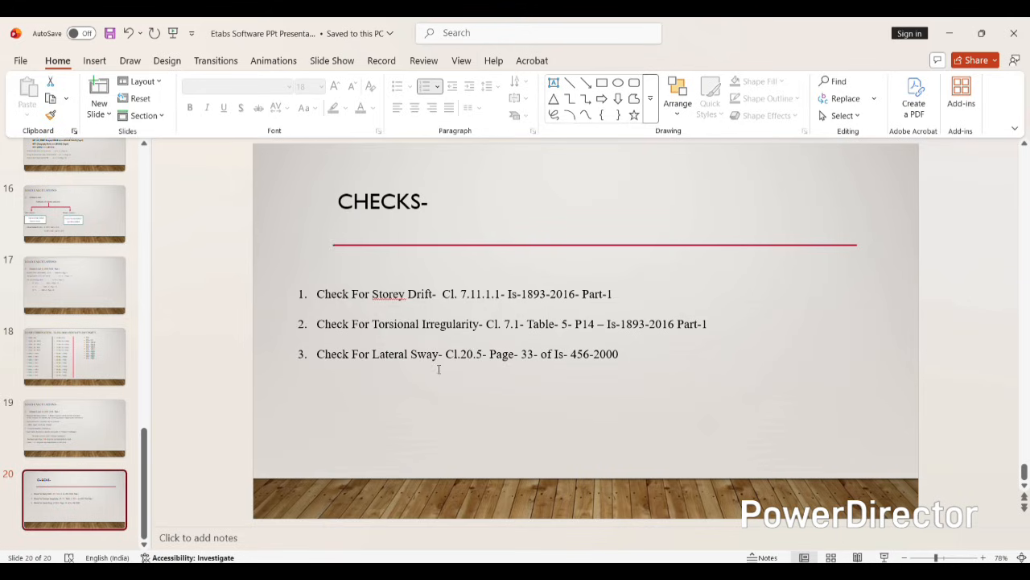
Switch to ETABS and accept the concrete frame design preferences with IS 456:2000 as the design code
left_click(739, 570)
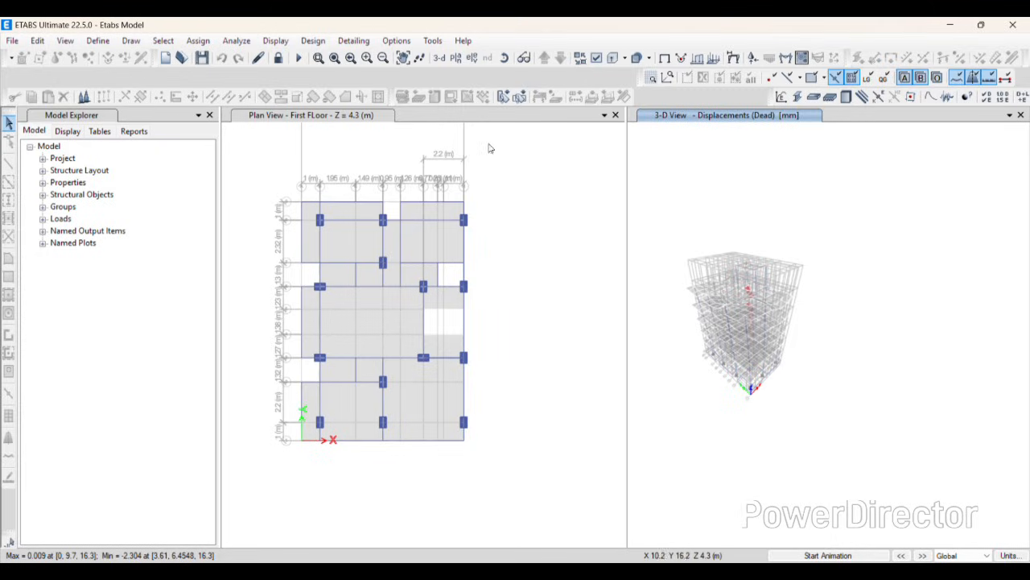
left_click(981, 24)
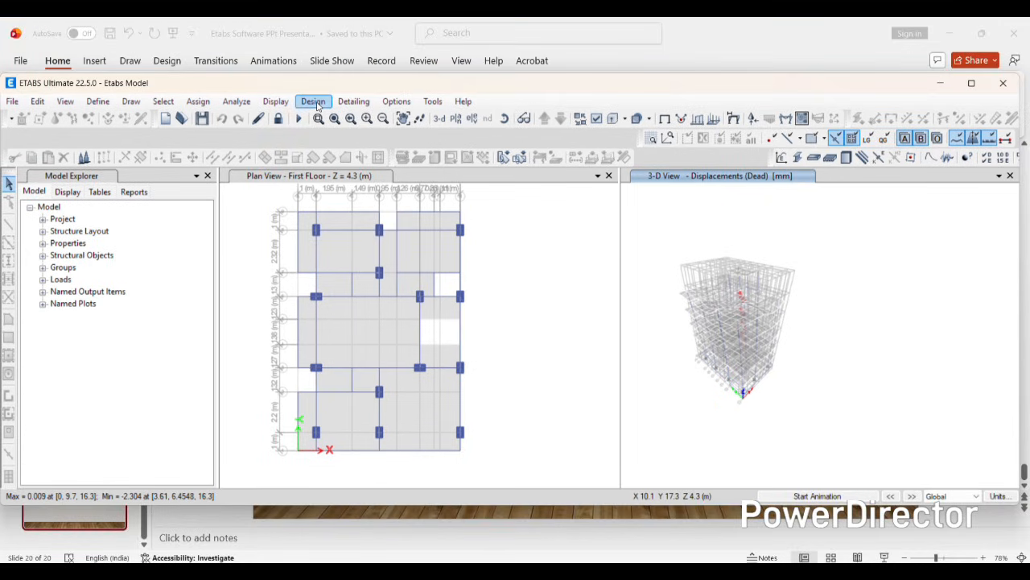
left_click(312, 102)
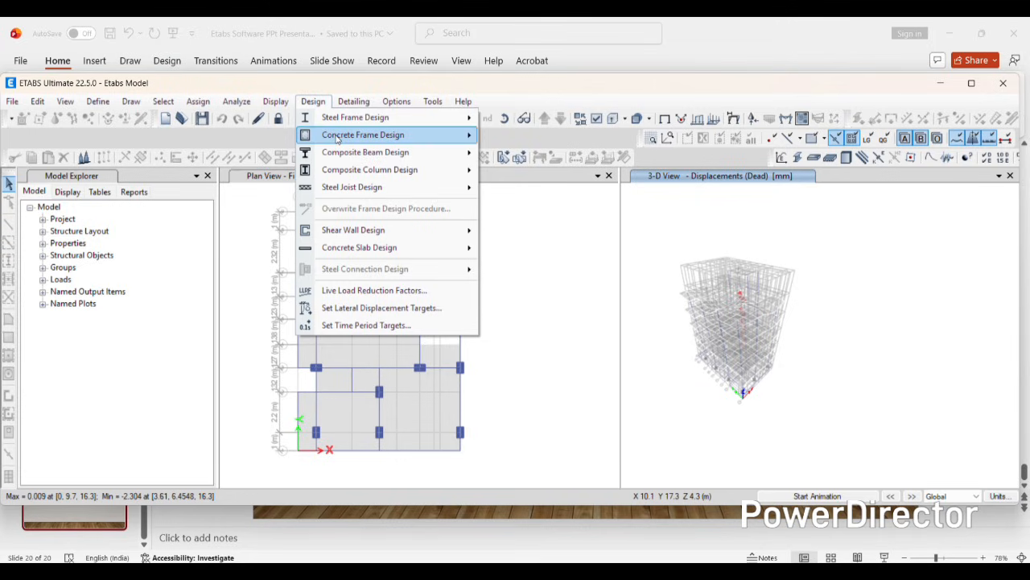
mouse_move(338, 140)
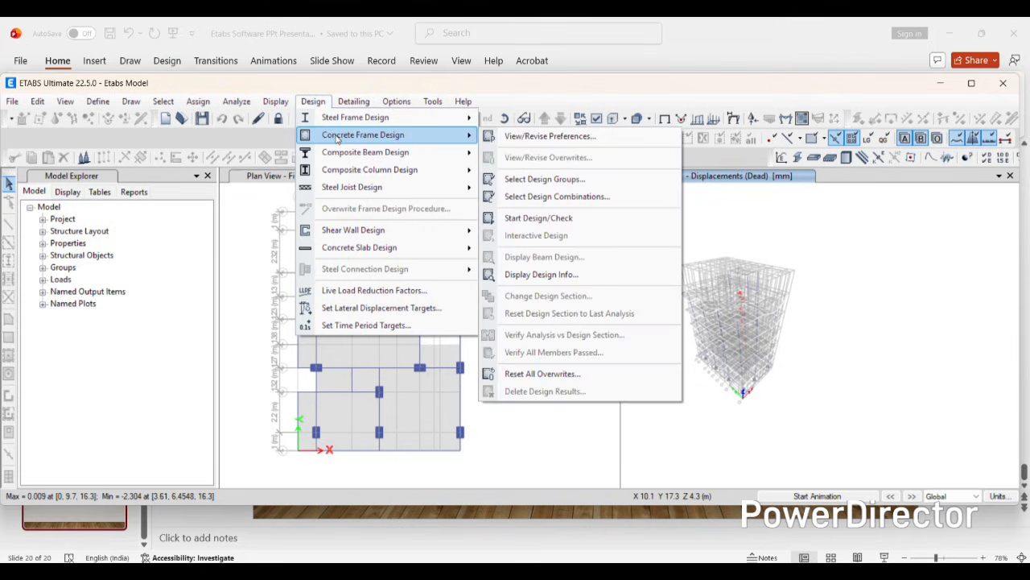
left_click(532, 136)
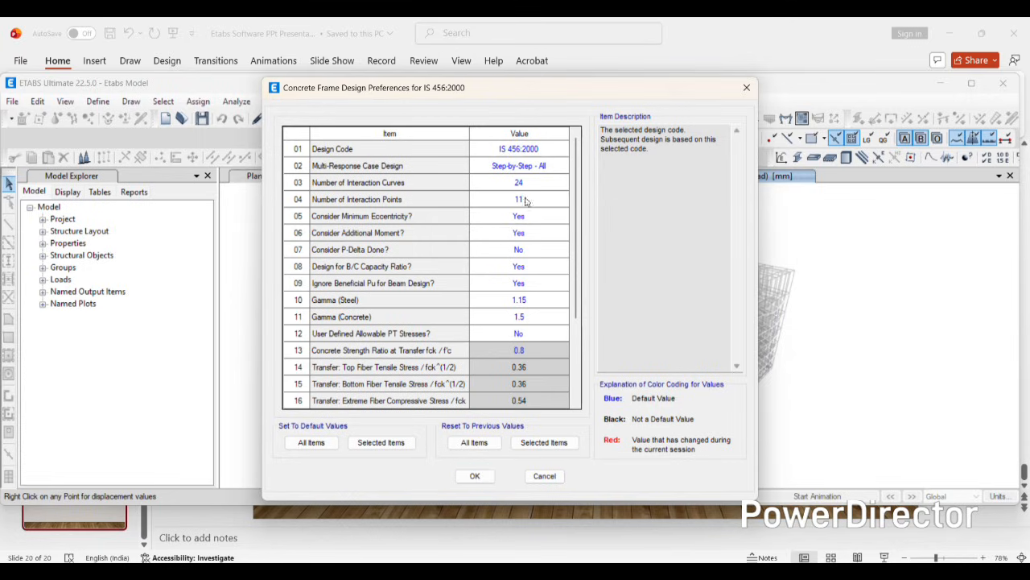
left_click(475, 476)
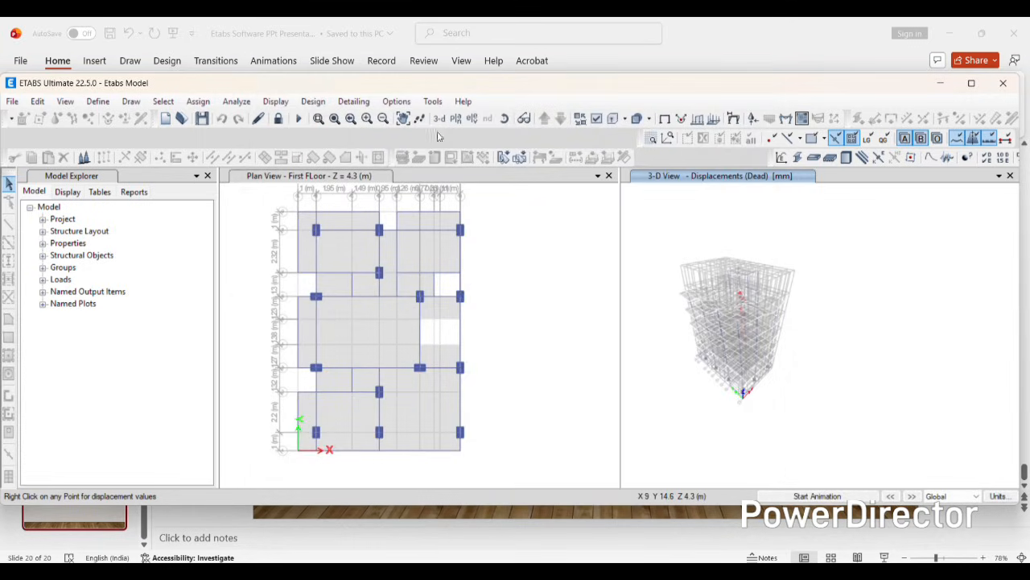
Add the All group to the design groups for concrete frame design
left_click(314, 103)
mouse_move(363, 134)
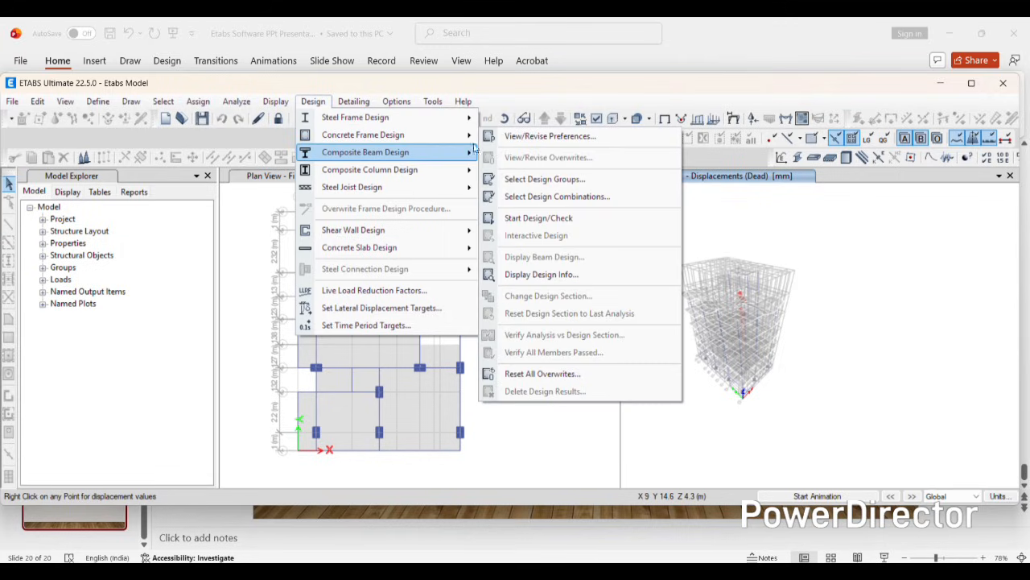
left_click(548, 186)
left_click(370, 238)
left_click(509, 252)
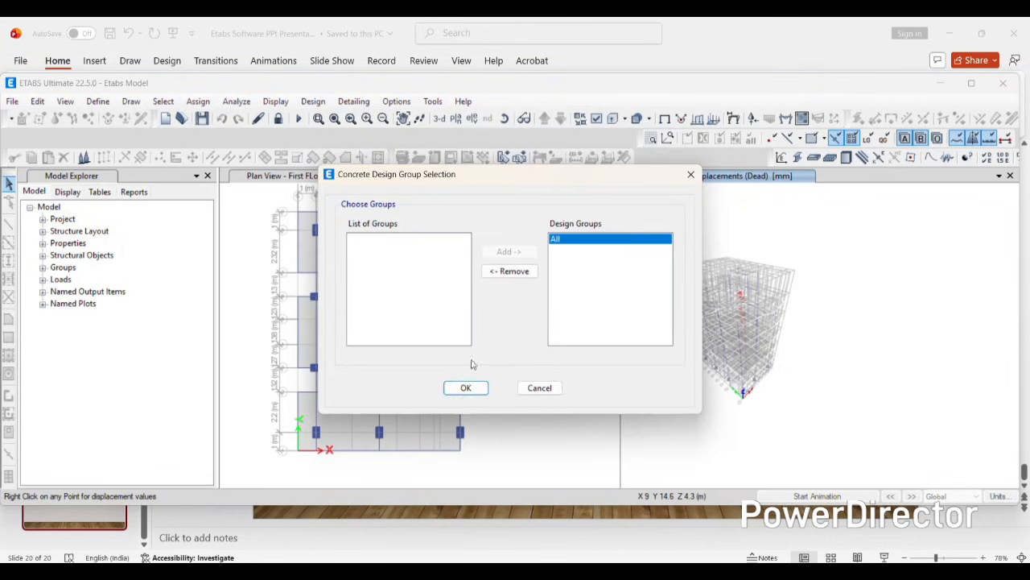
left_click(466, 388)
Add every listed load combination to the design combinations for concrete frame strength design
left_click(314, 101)
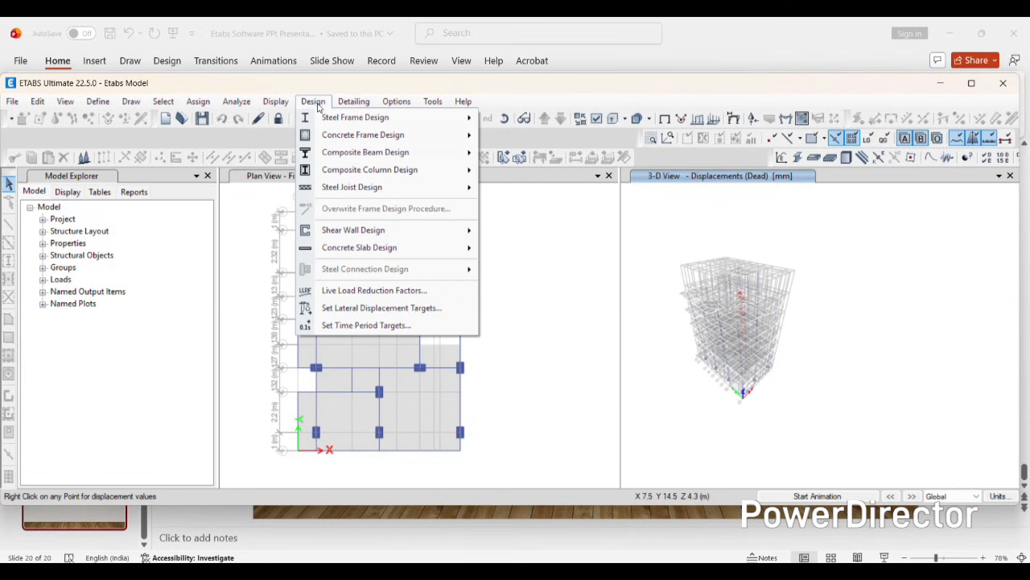
mouse_move(348, 140)
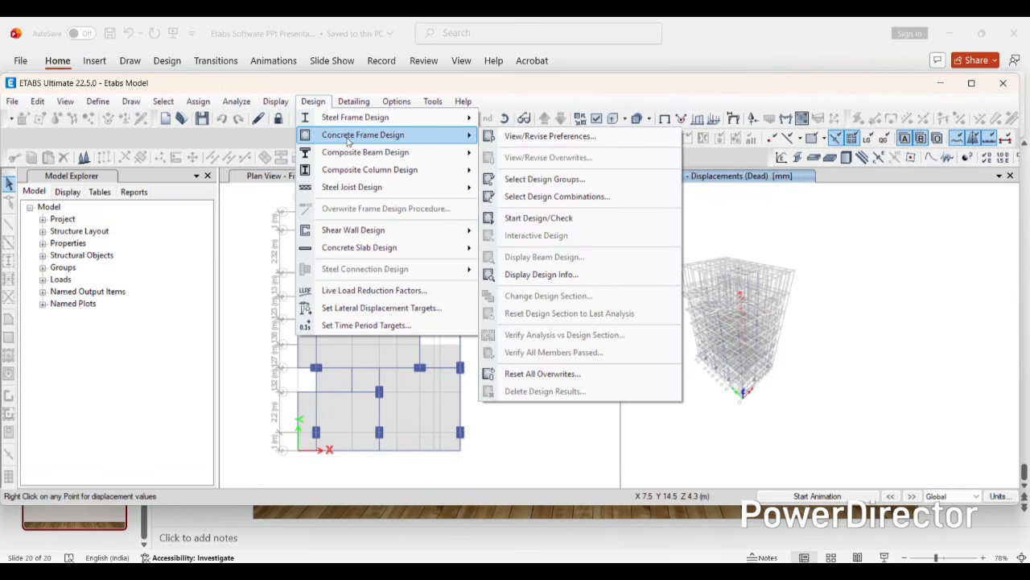
left_click(548, 196)
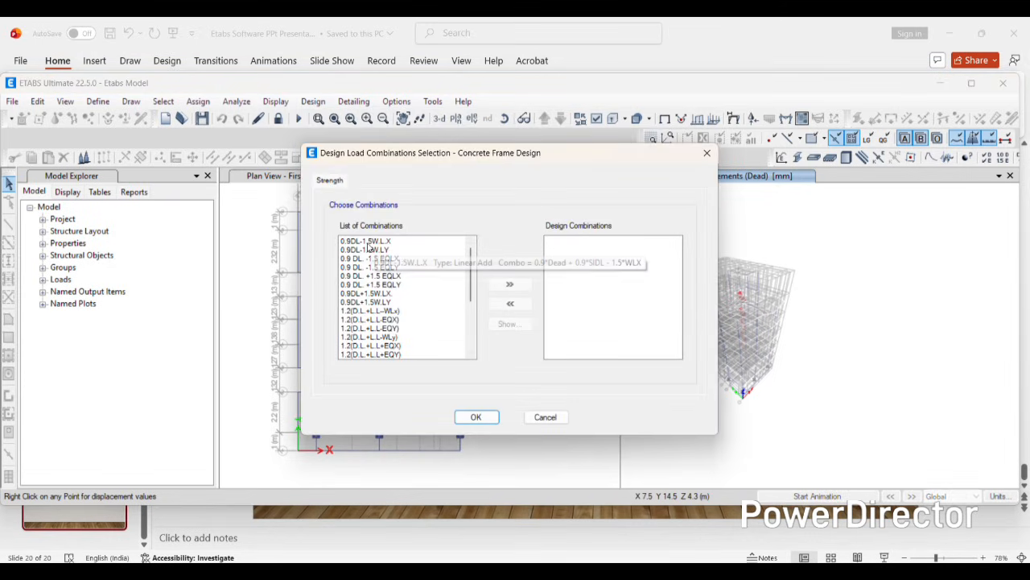
left_click_drag(368, 246, 354, 455)
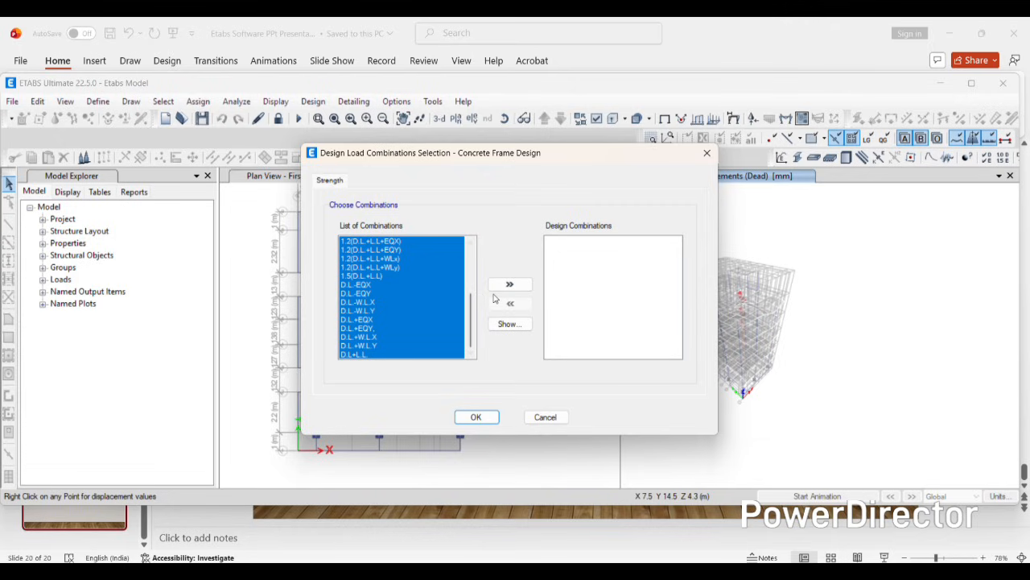
left_click(510, 284)
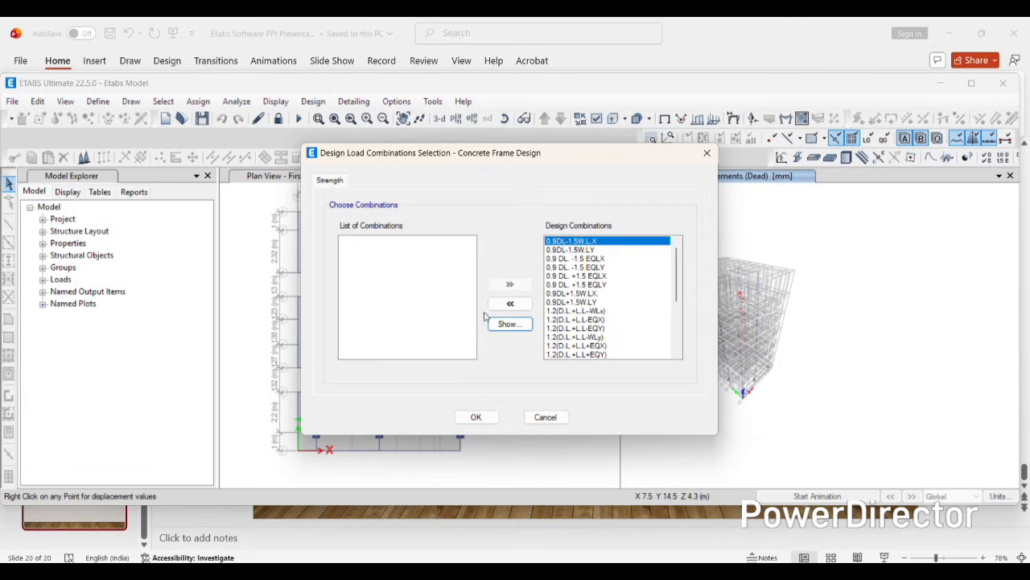
left_click(476, 417)
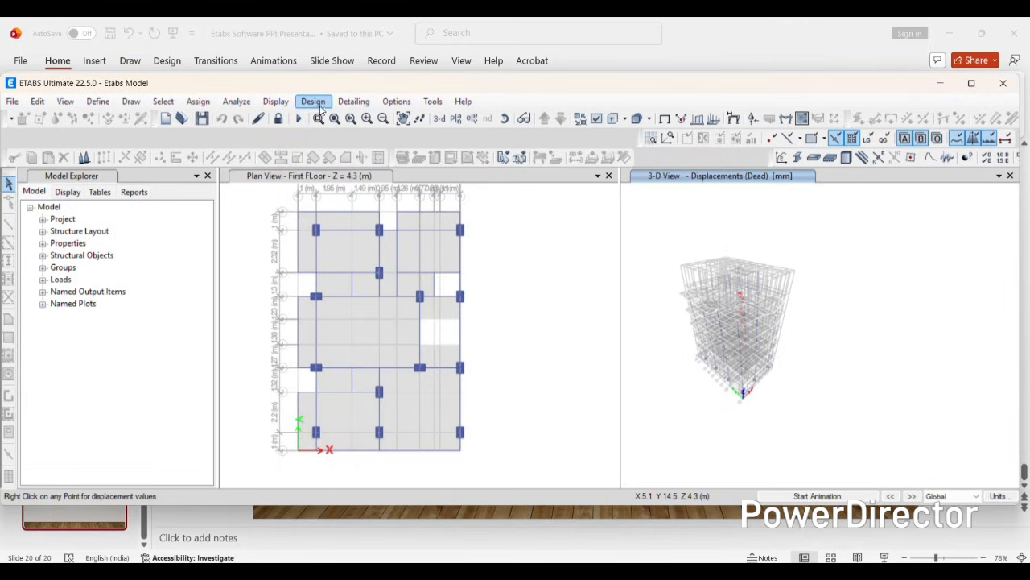
Run the concrete frame design/check on the model
left_click(313, 101)
mouse_move(329, 137)
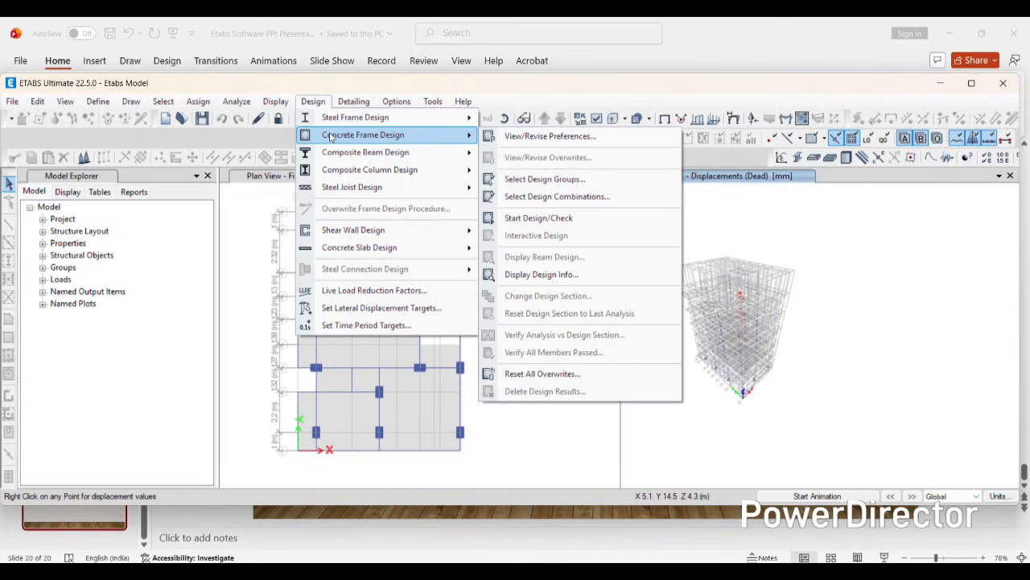
left_click(539, 218)
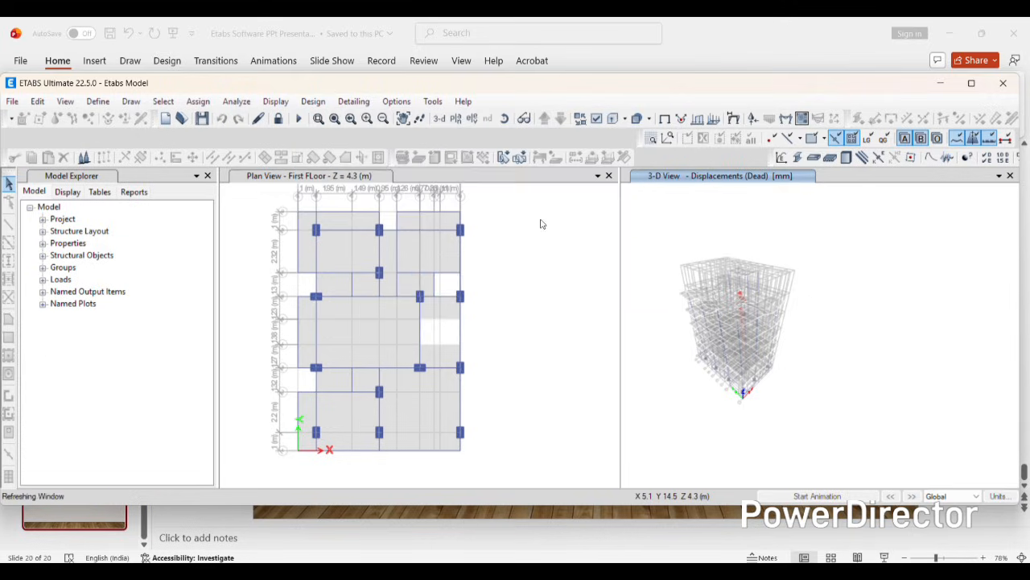
left_click(975, 84)
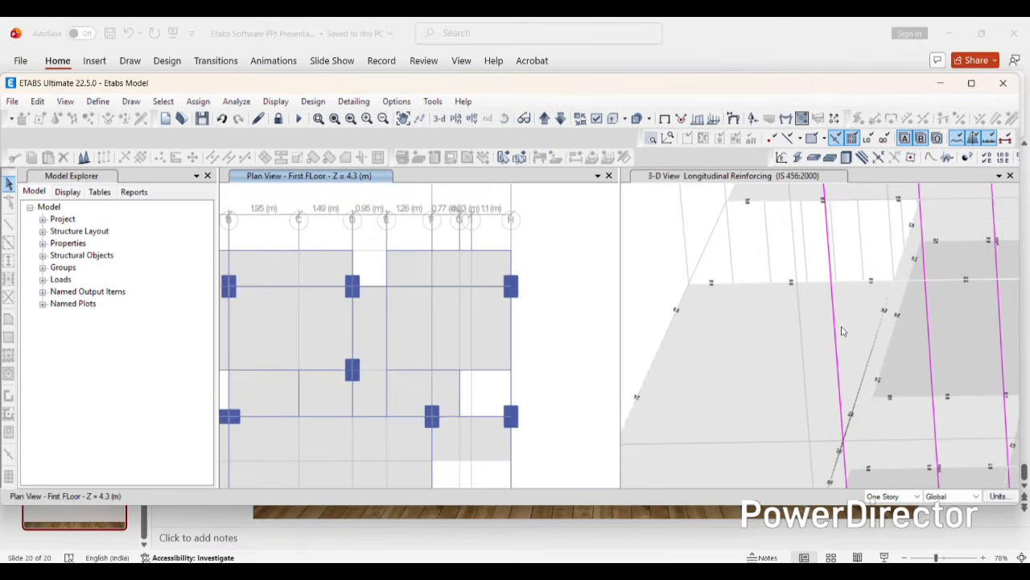
Examine the longitudinal reinforcing in the 3-D view and open the design information of Terrace Floor column C15
scroll(843, 331, "down", 2)
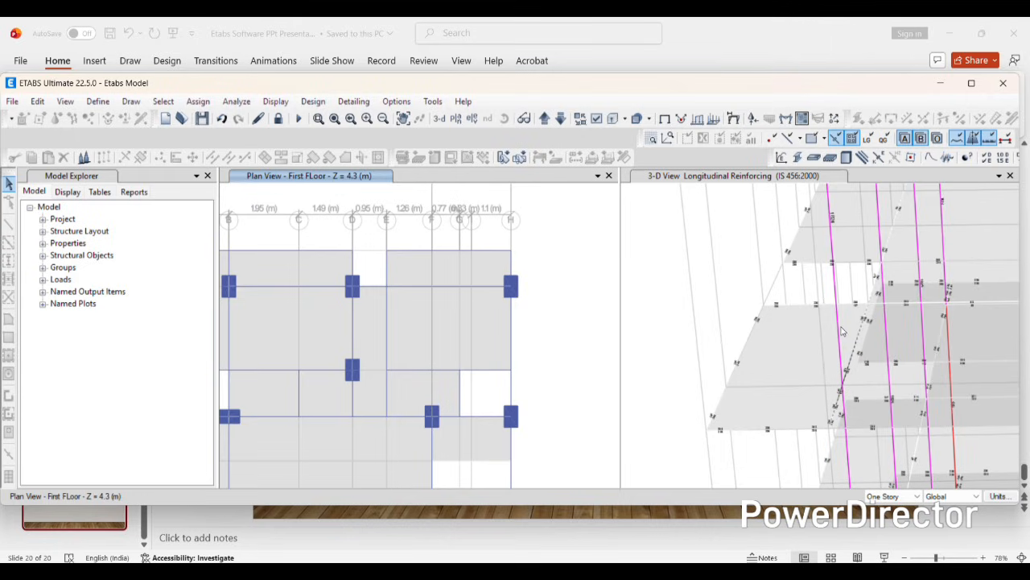
scroll(843, 331, "down", 3)
scroll(900, 297, "up", 1)
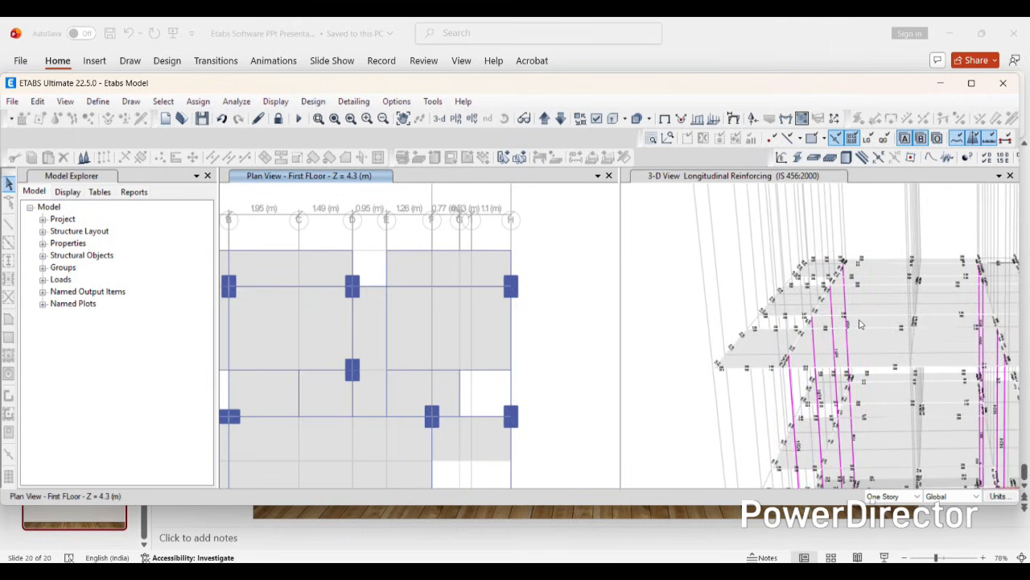
scroll(836, 302, "up", 2)
scroll(836, 302, "up", 4)
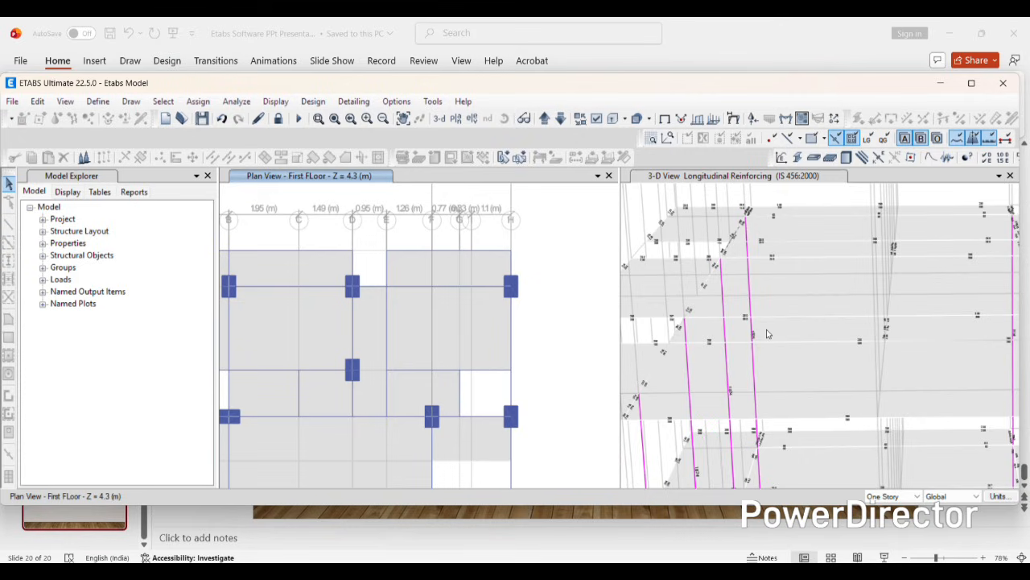
left_click(726, 366)
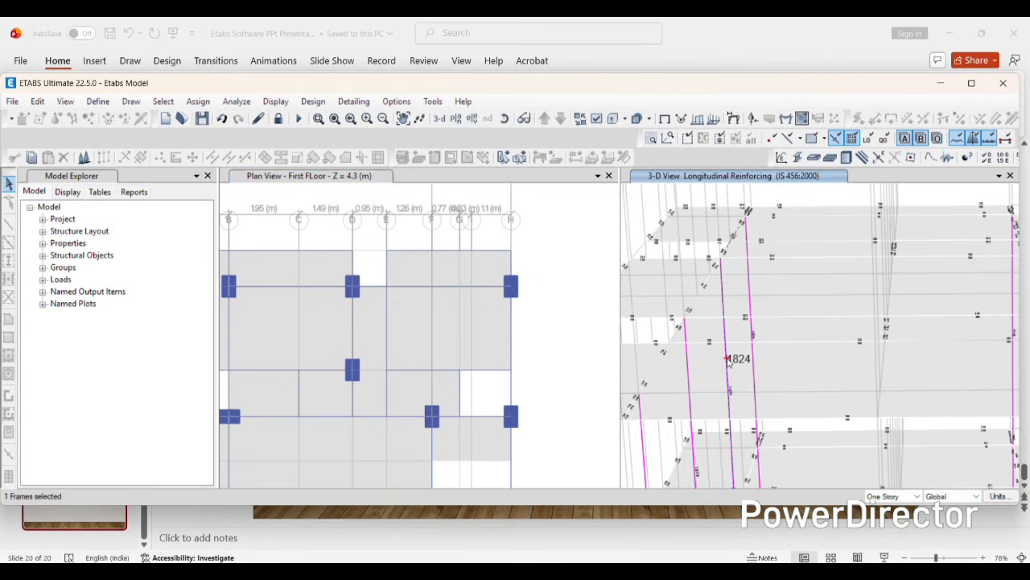
right_click(729, 359)
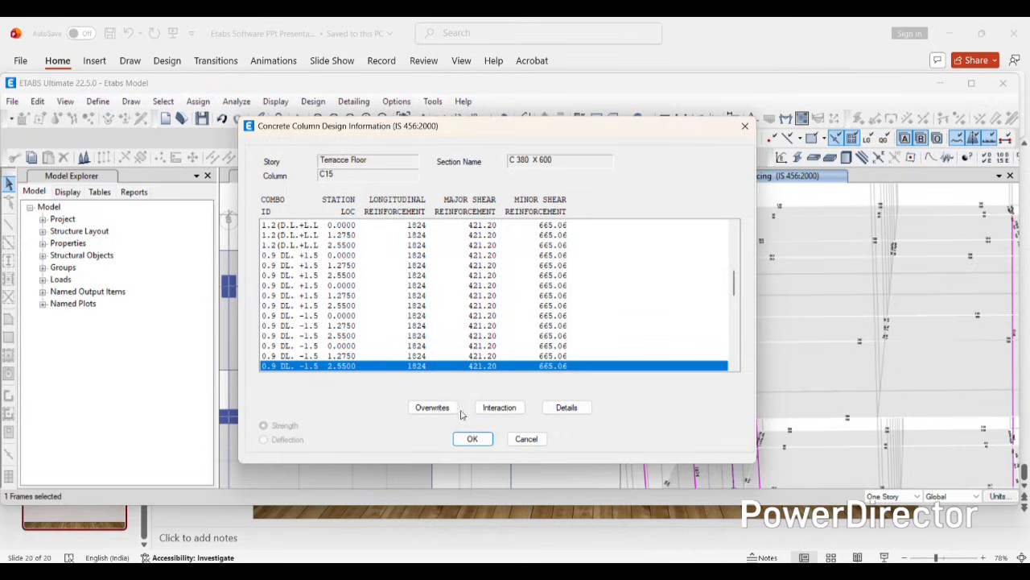
Review both pages of the column's design details summary report, and close the report and the column design information
left_click(550, 410)
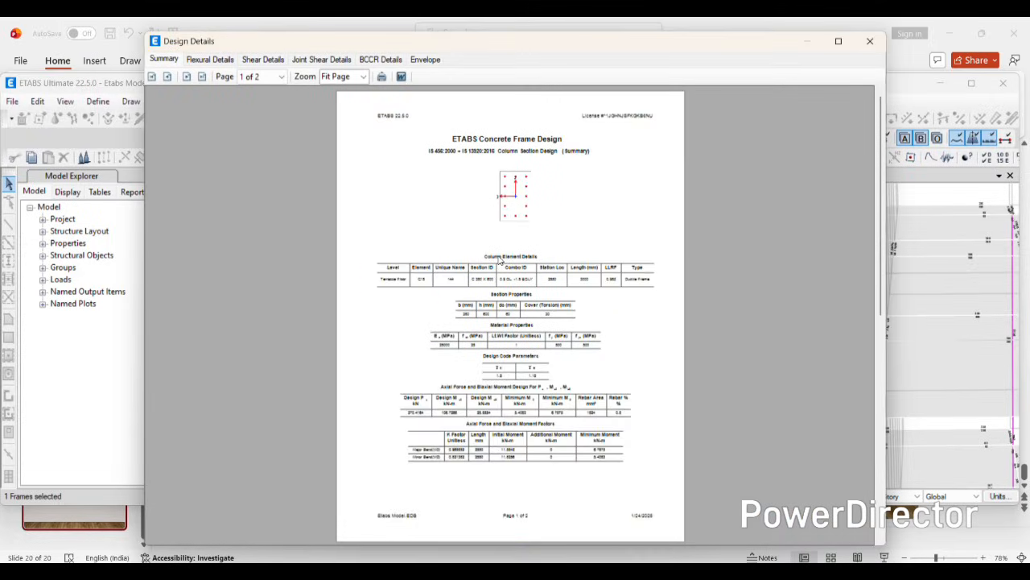
scroll(499, 259, "down", 2)
scroll(521, 298, "up", 2)
scroll(525, 308, "down", 2)
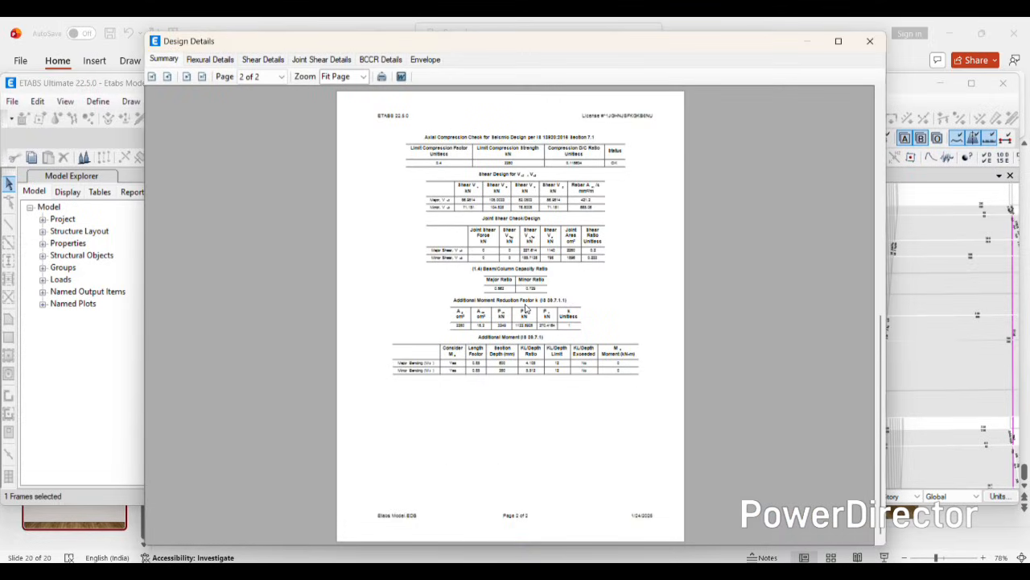
left_click(869, 40)
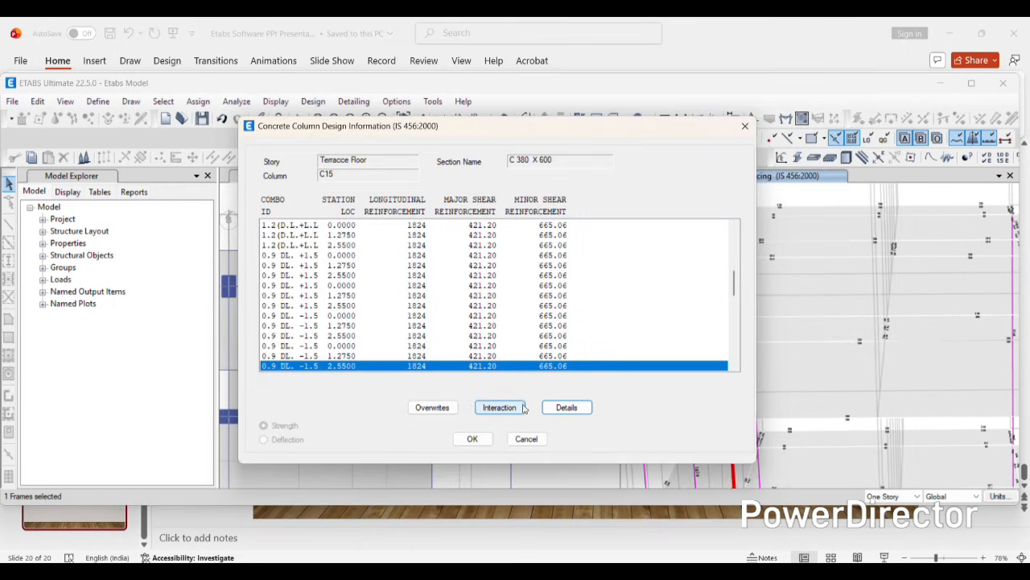
left_click(472, 438)
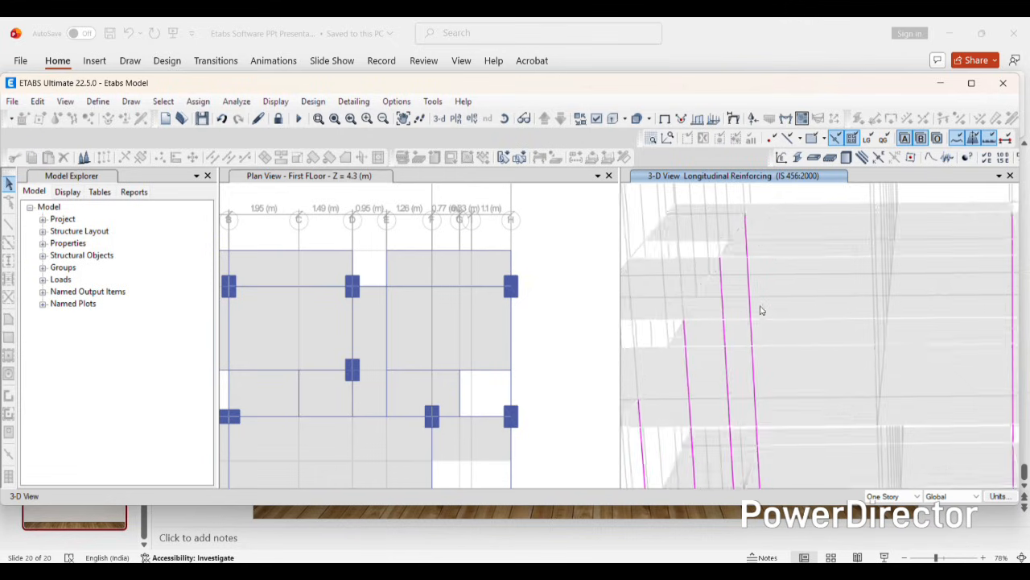
Delete the current concrete frame design results
scroll(721, 332, "down", 5)
scroll(754, 330, "up", 5)
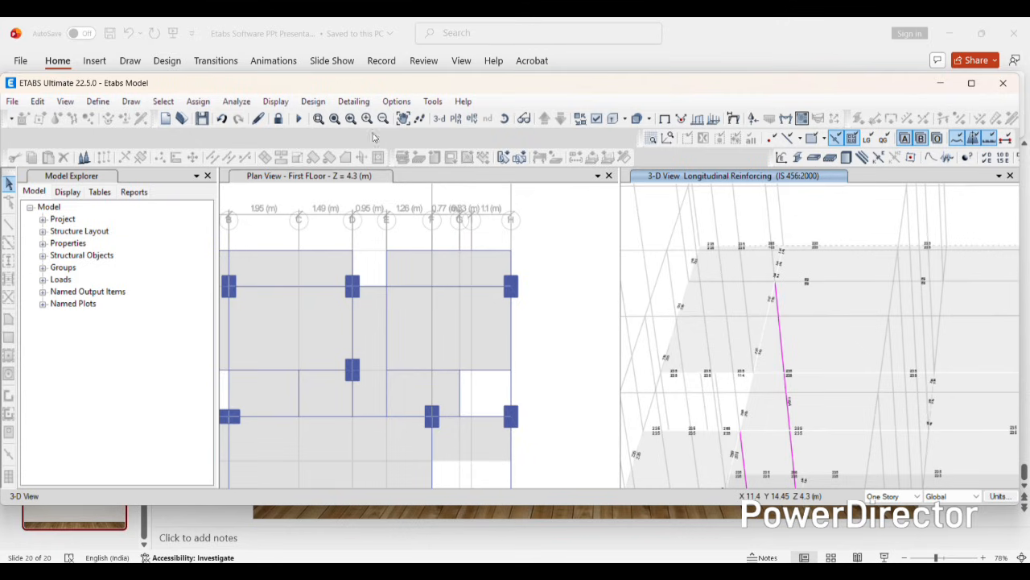
left_click(313, 101)
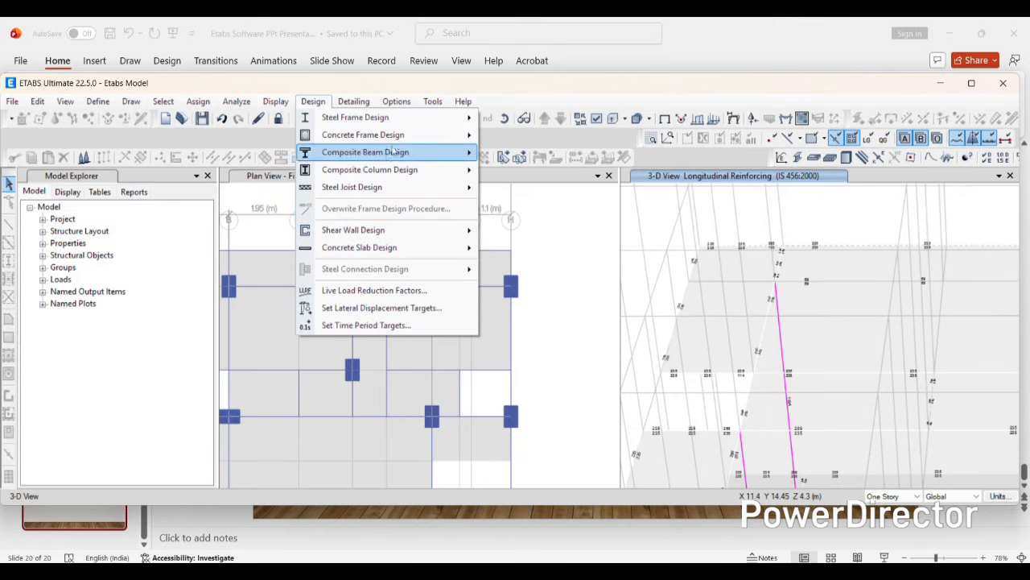
mouse_move(394, 141)
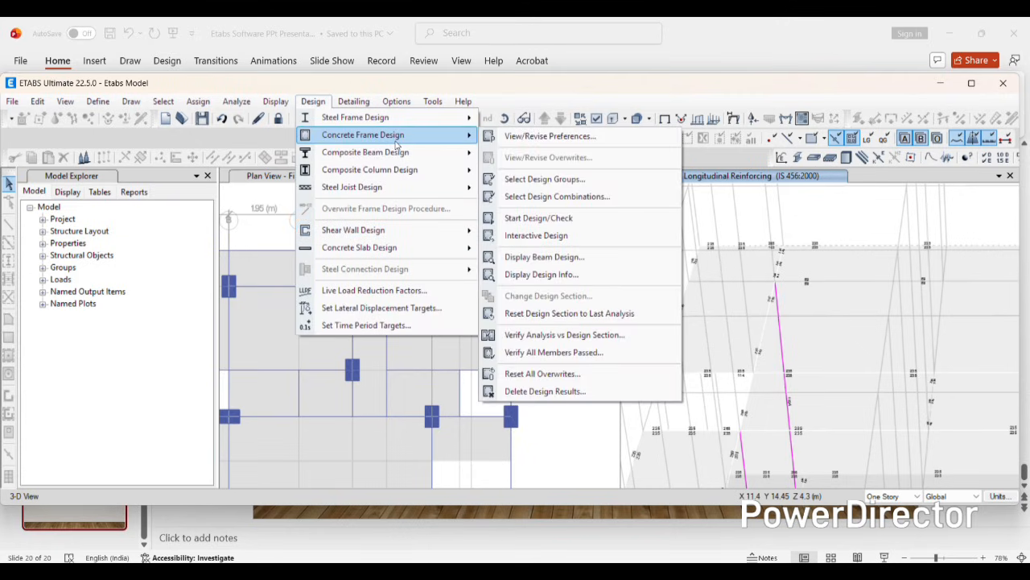
left_click(575, 392)
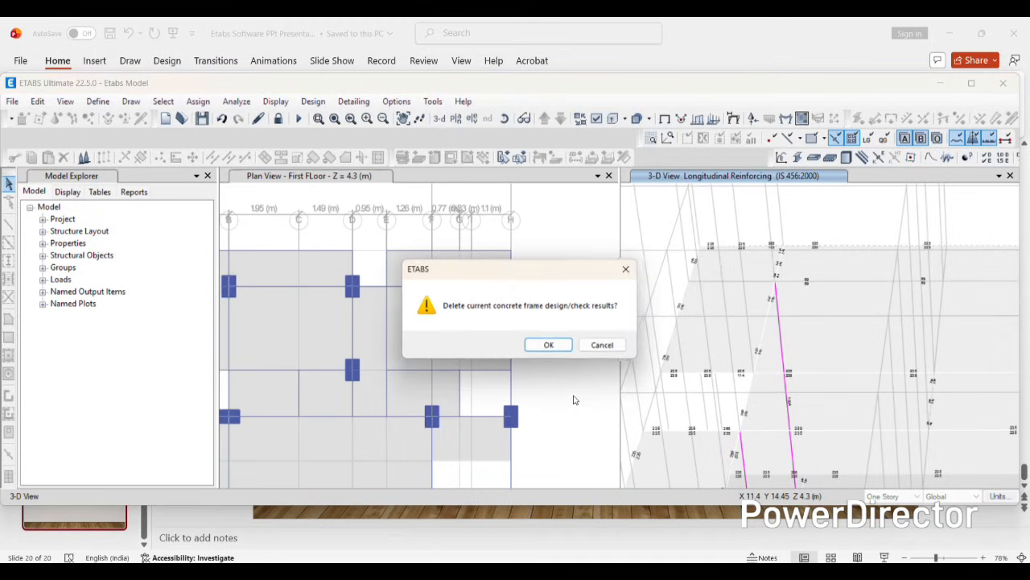
left_click(553, 345)
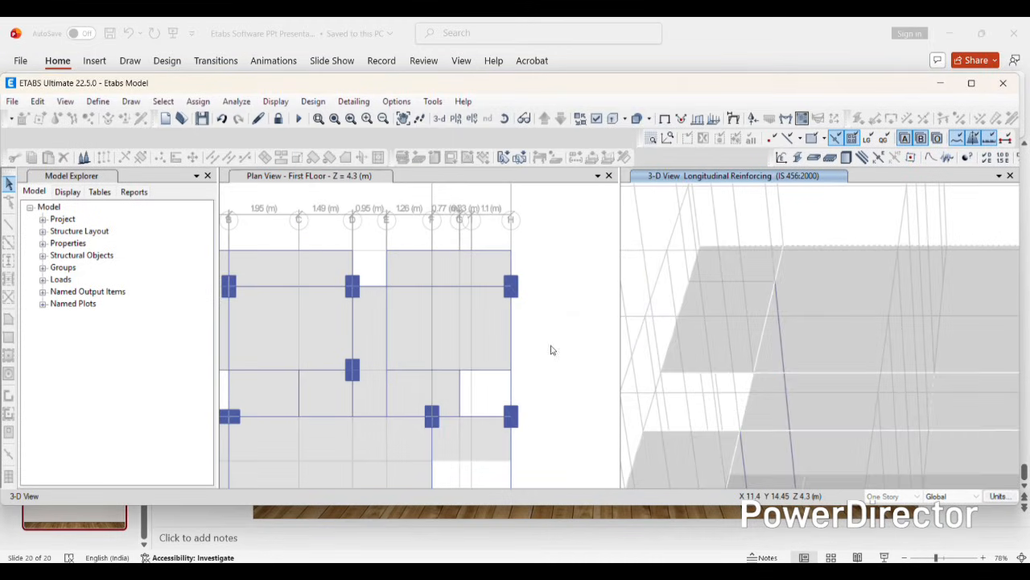
Switch to the PowerPoint presentation and show slide 11, which lists the general steps to be followed
left_click(972, 83)
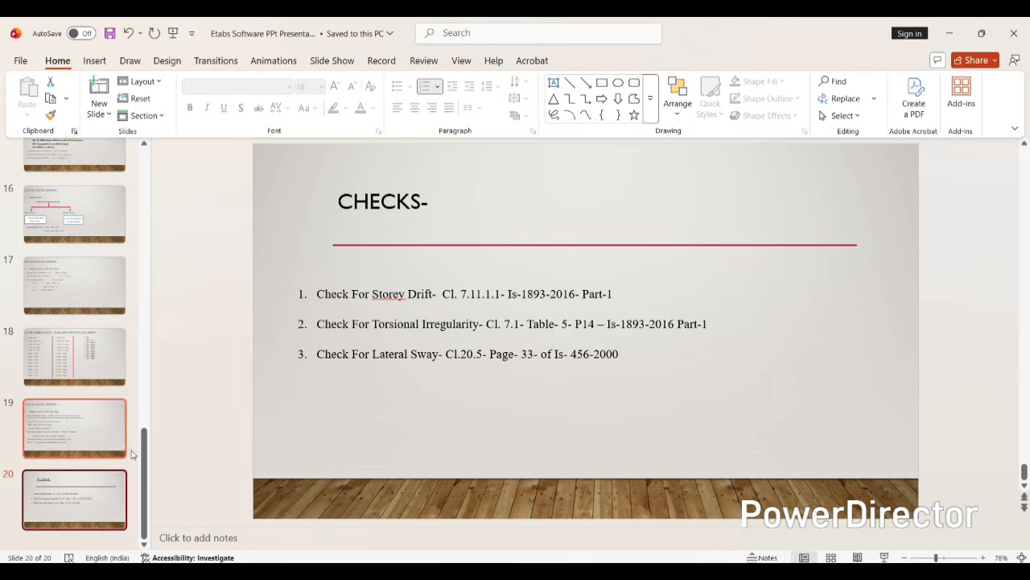
left_click_drag(143, 477, 143, 207)
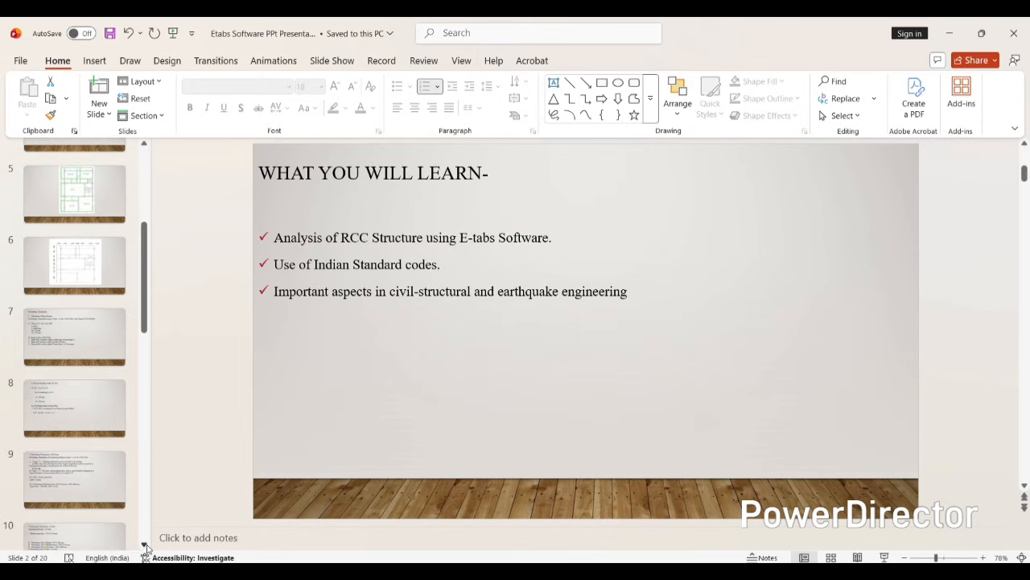
scroll(144, 545, "down", 3)
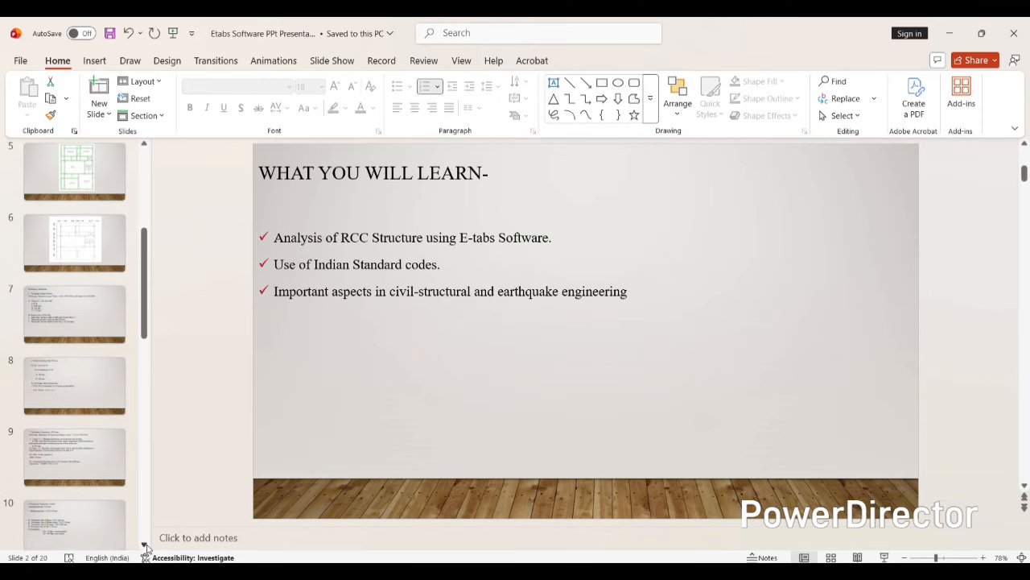
left_click(85, 470)
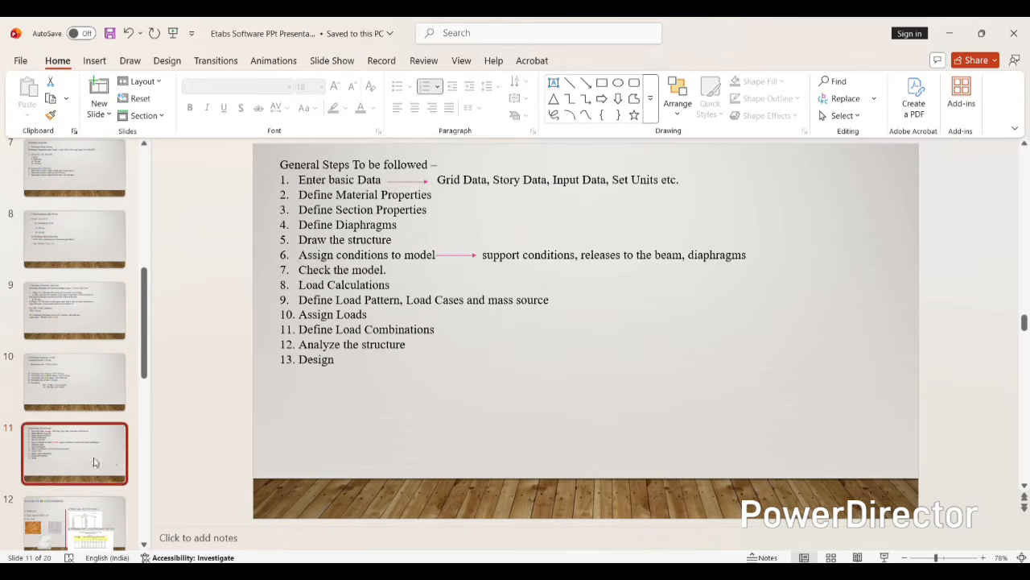